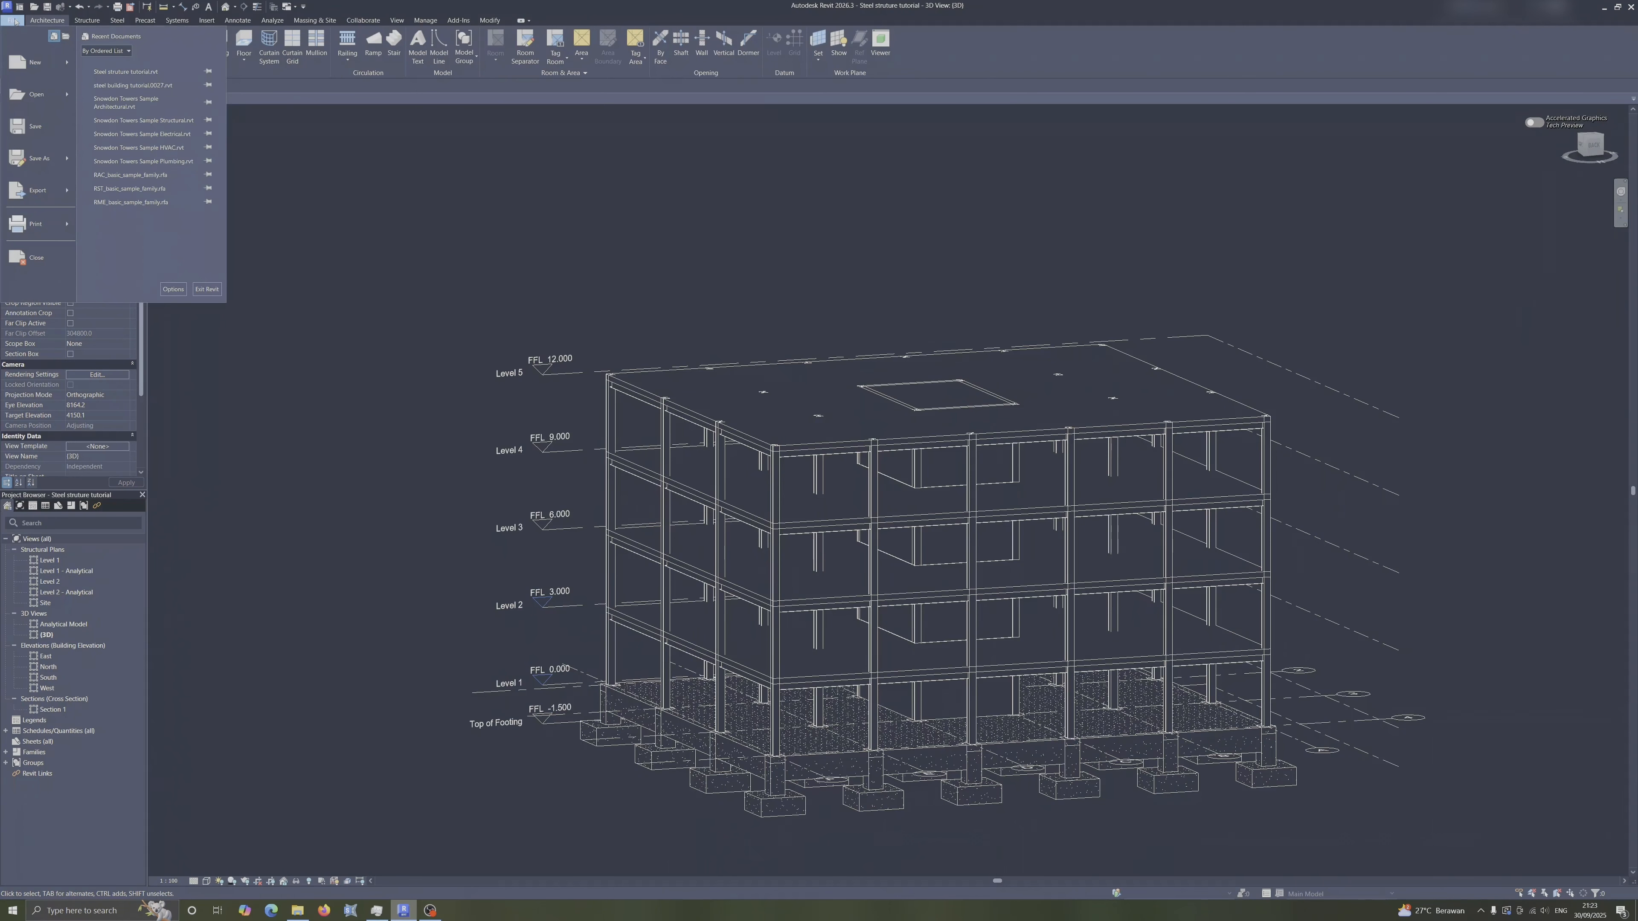
Create a new project from the Structural Template.
mouse_move(69, 66)
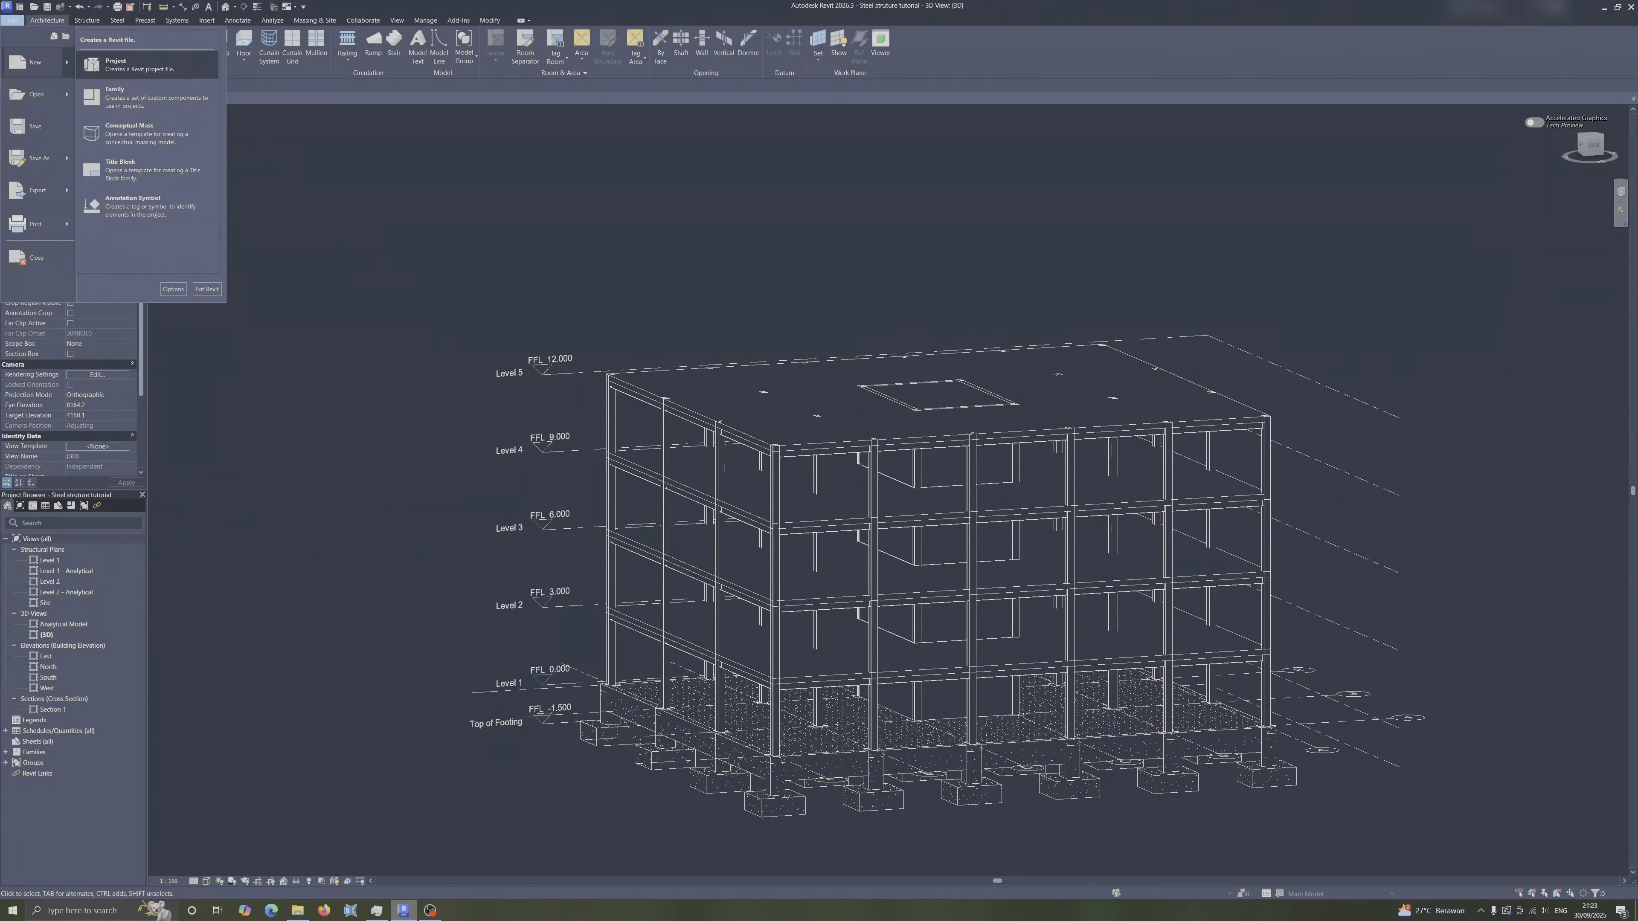
click(135, 72)
click(803, 433)
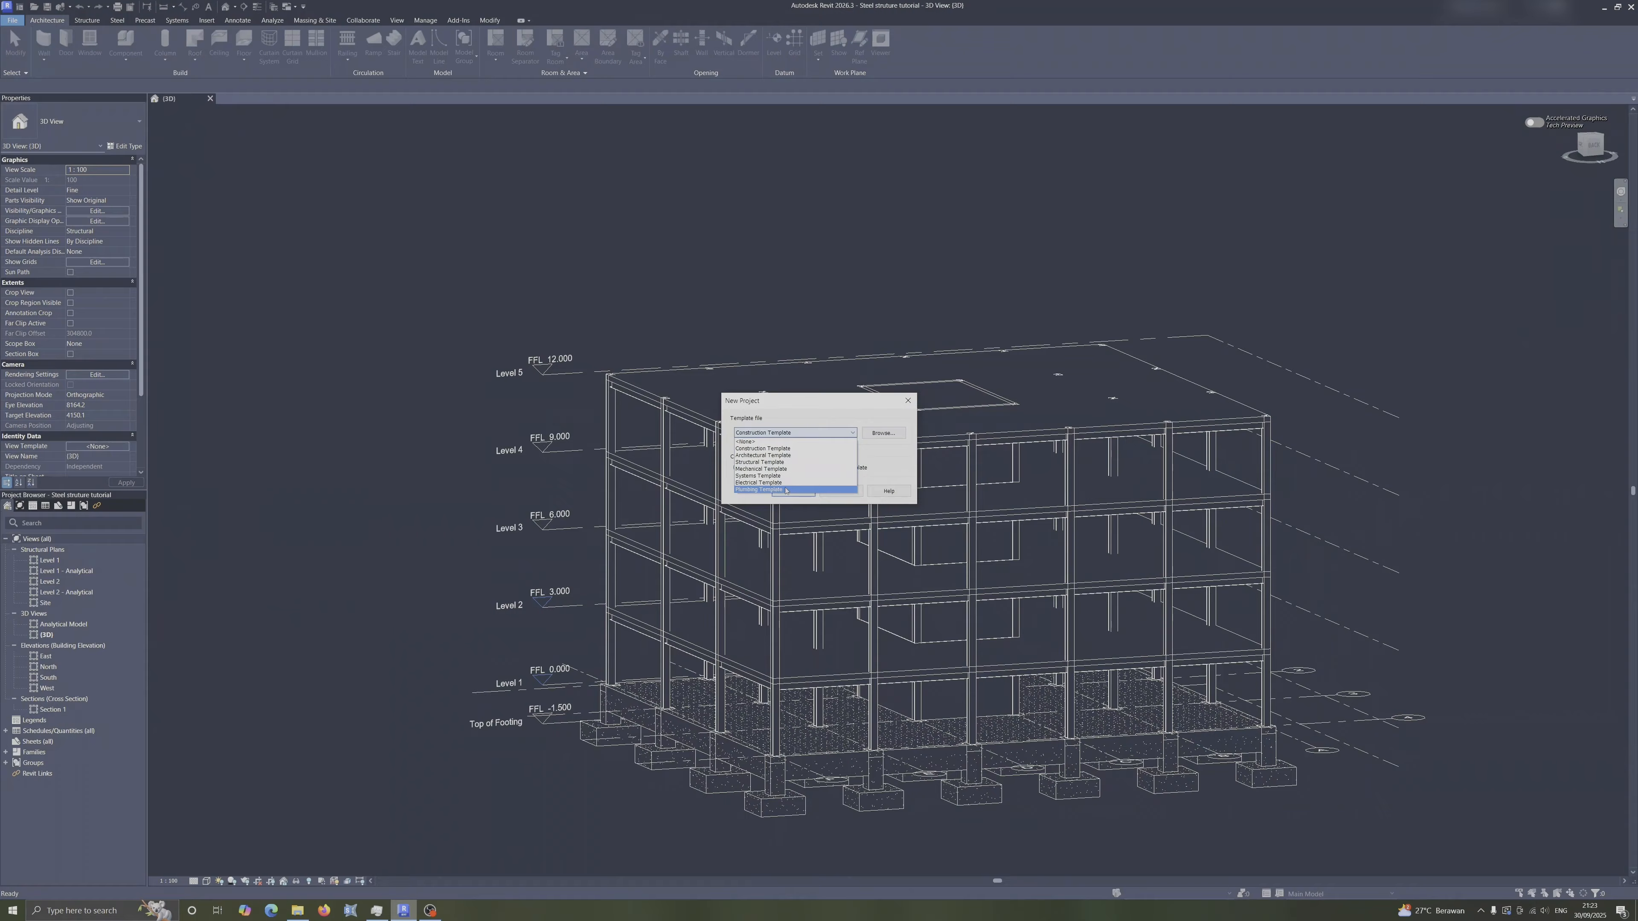
click(774, 462)
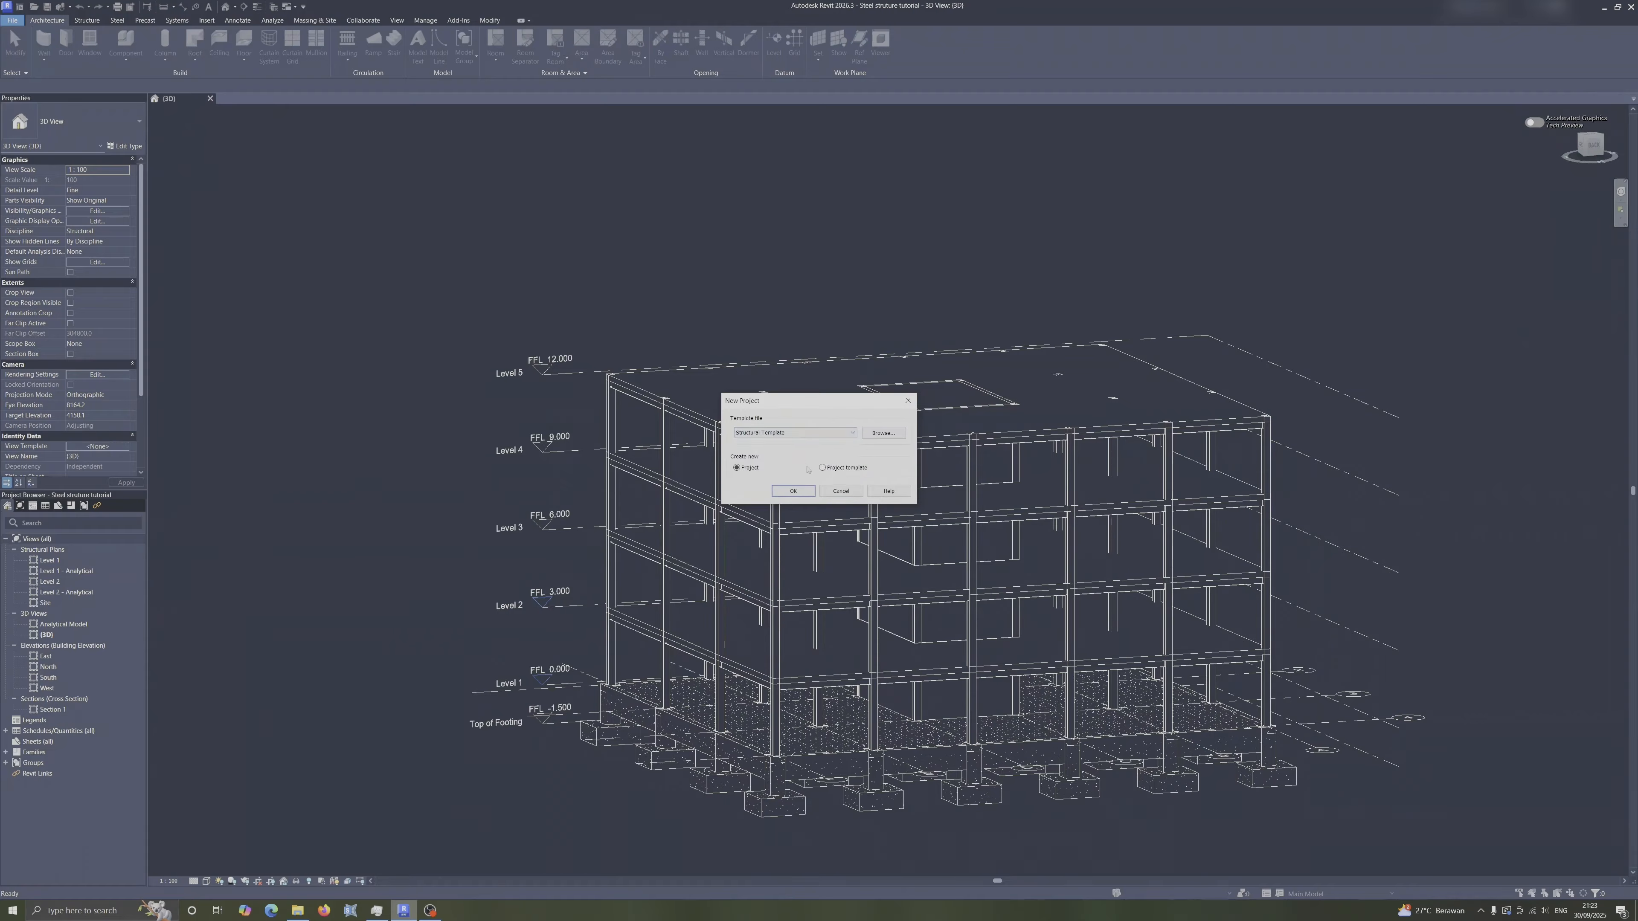
click(805, 496)
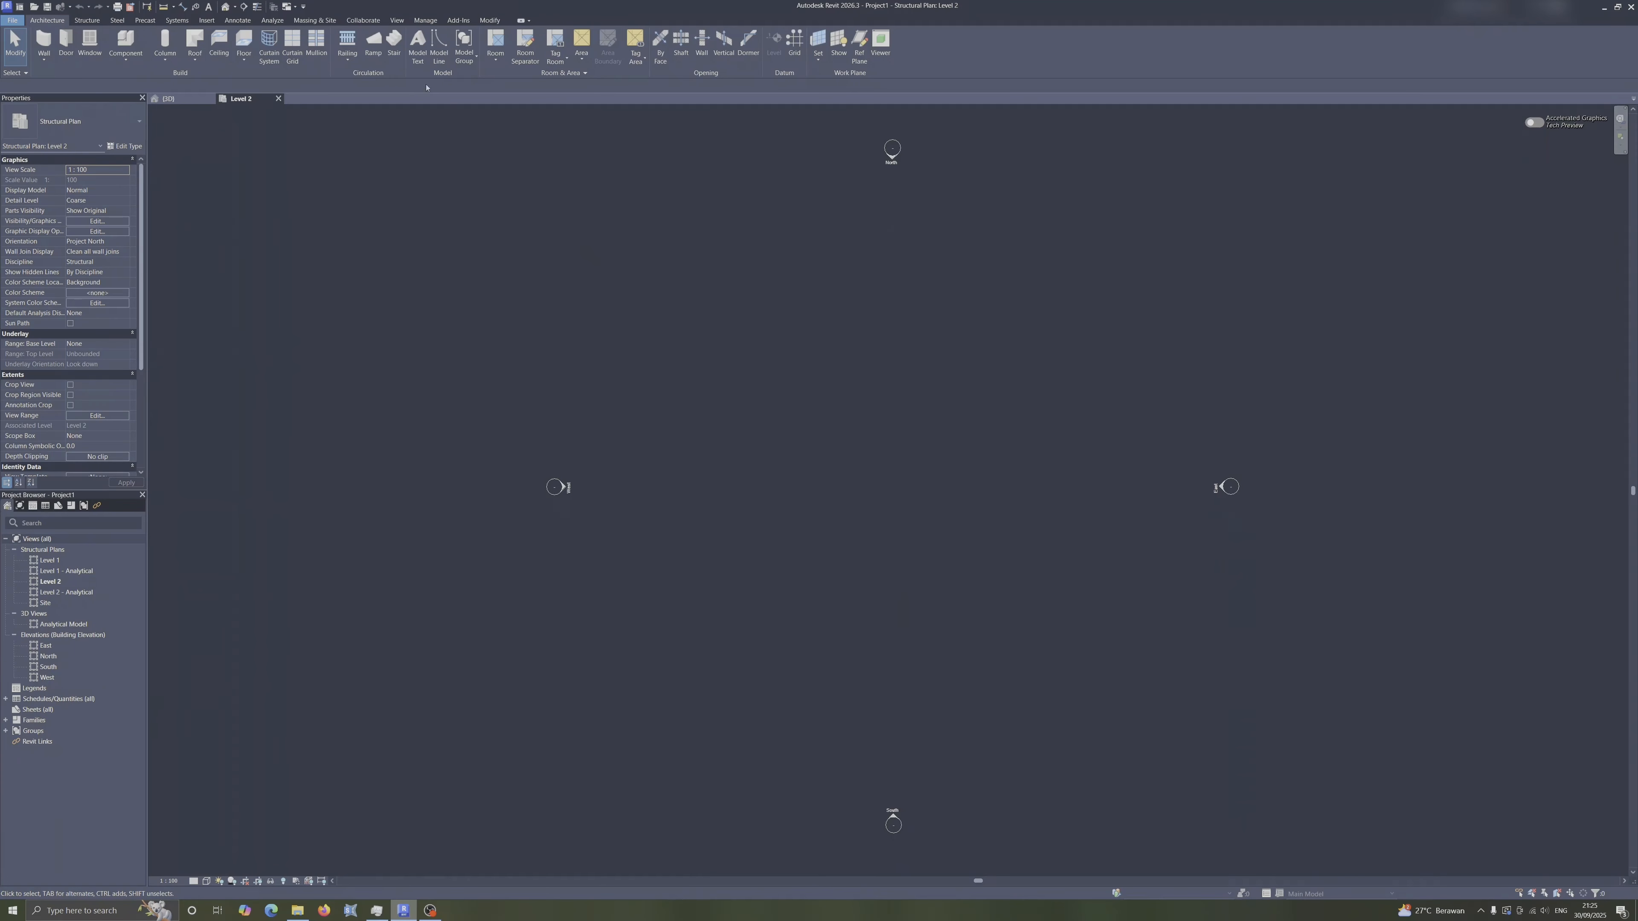
Format the project's common Length units in millimetres with the mm unit symbol.
click(425, 20)
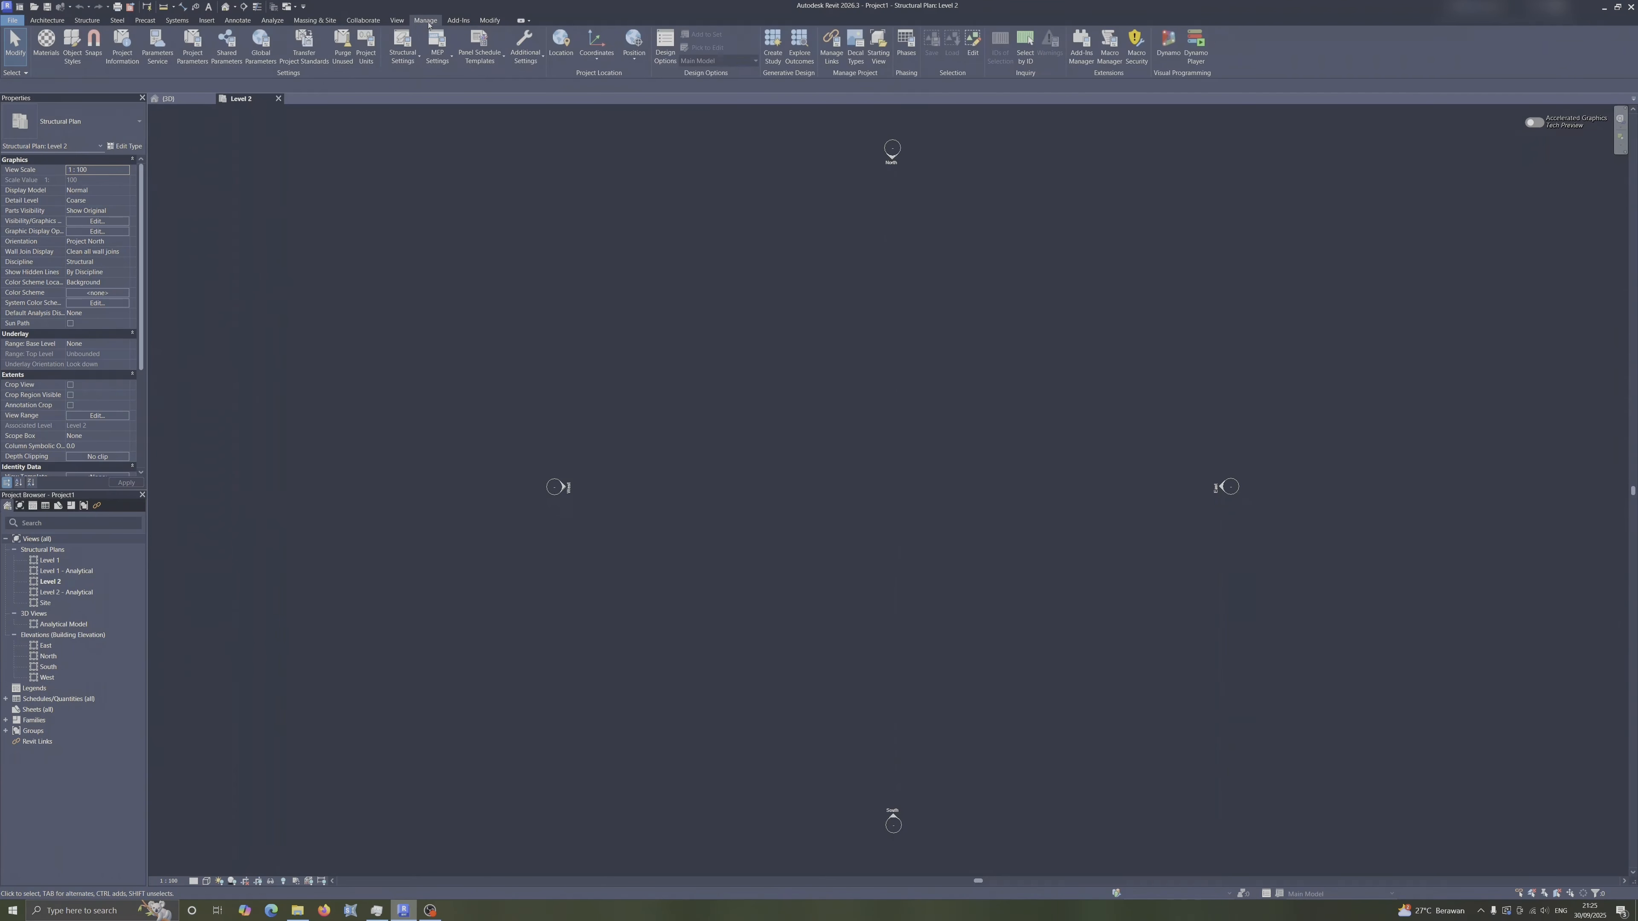
click(376, 51)
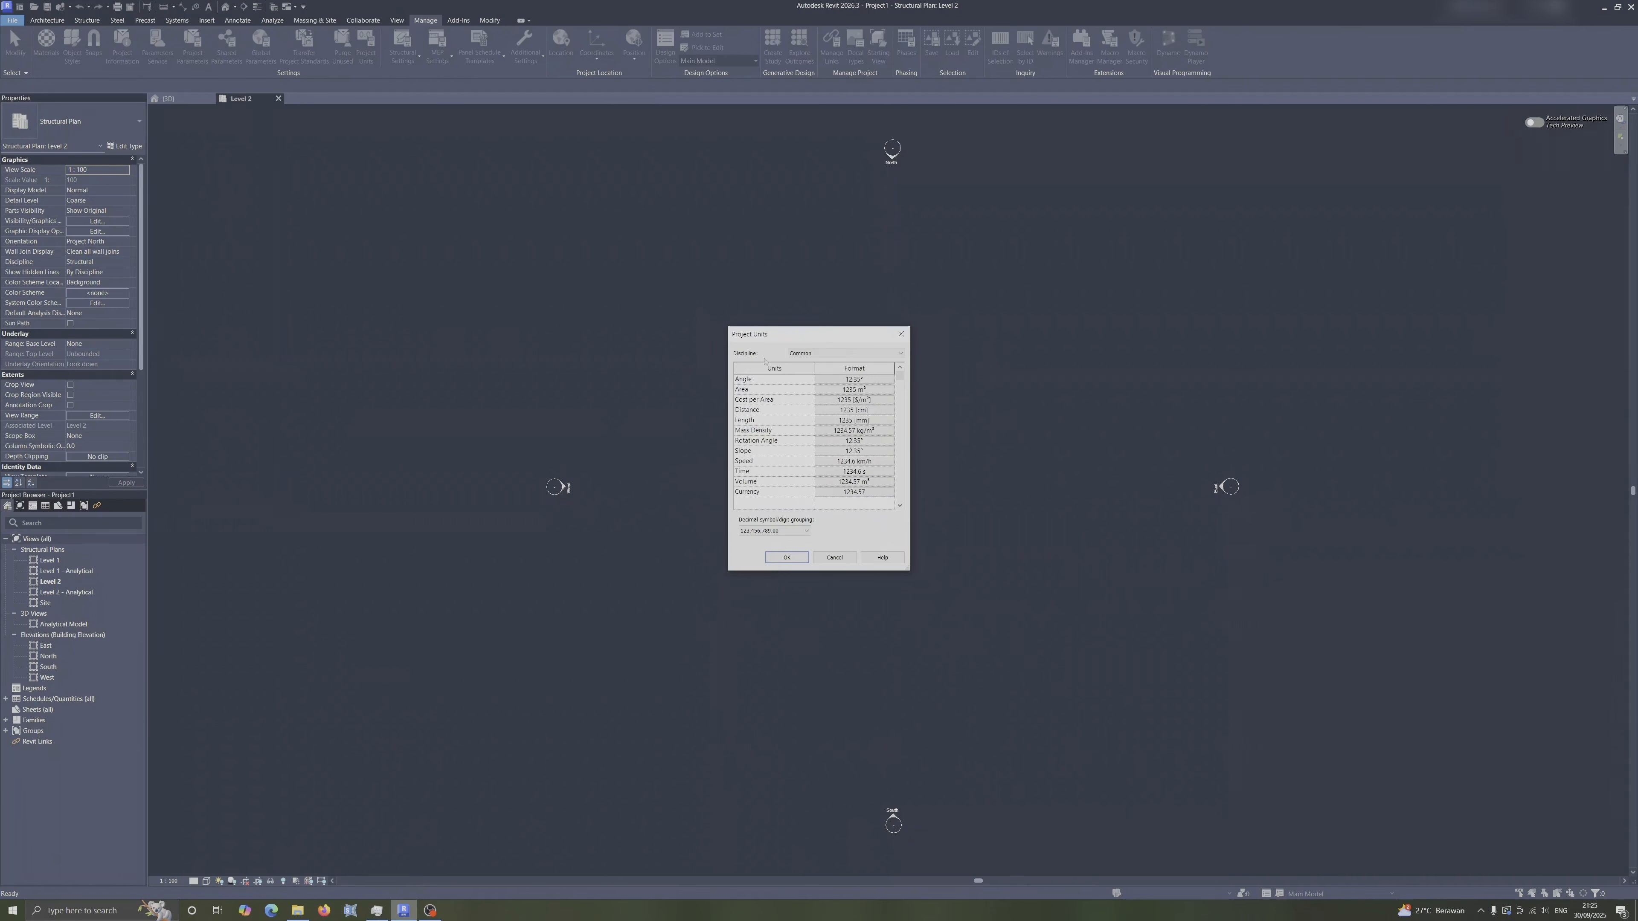
click(800, 353)
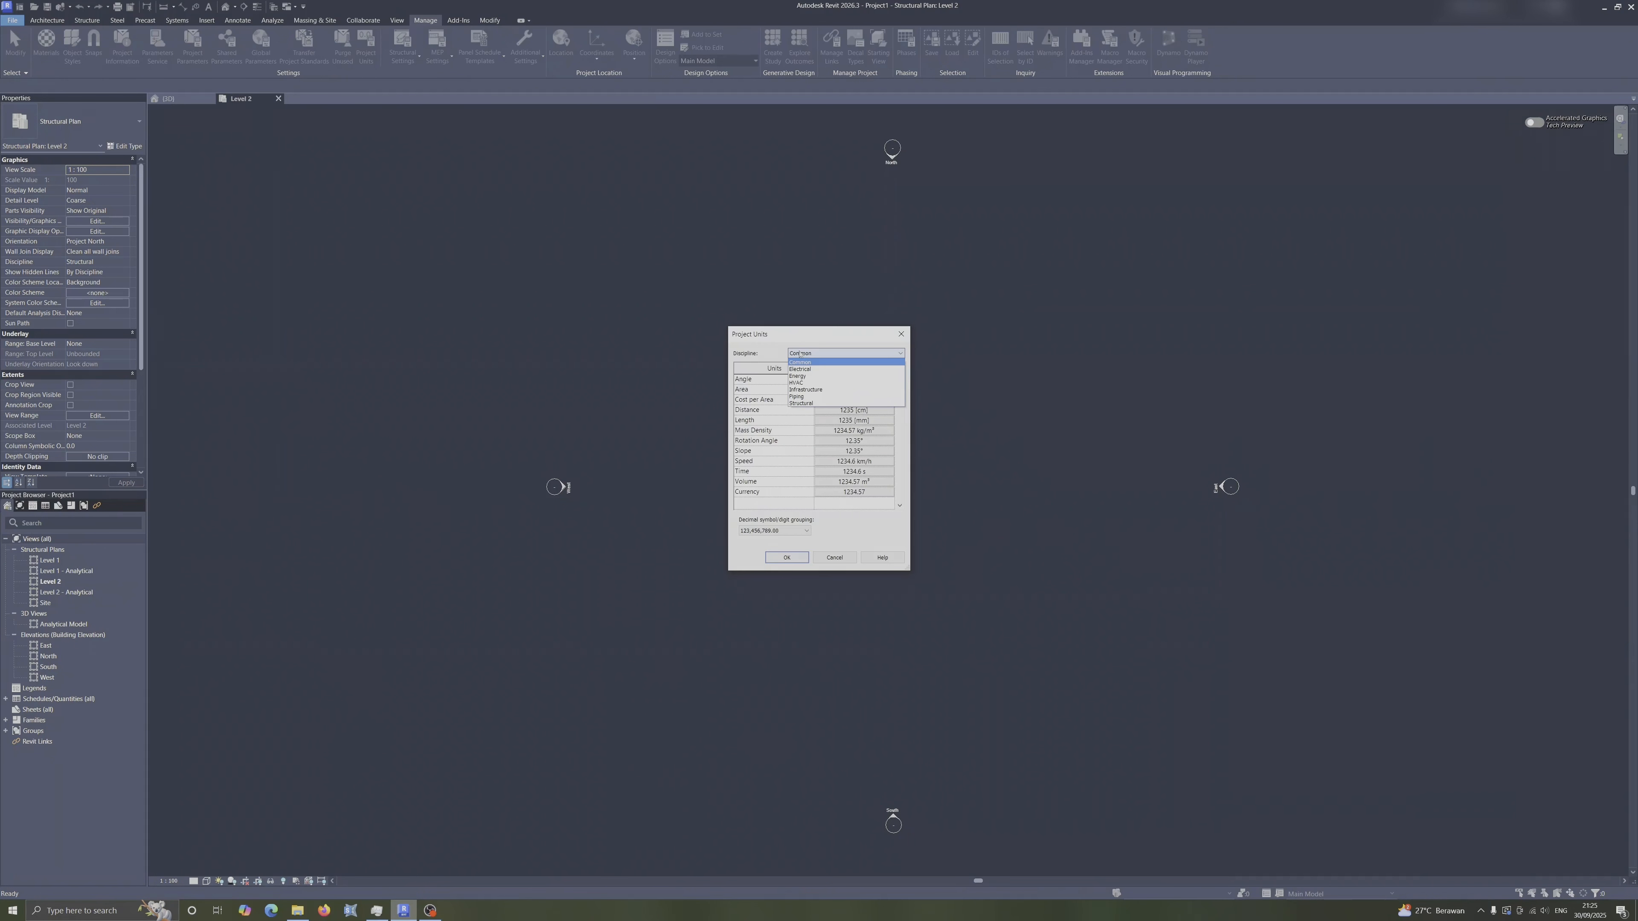
click(823, 354)
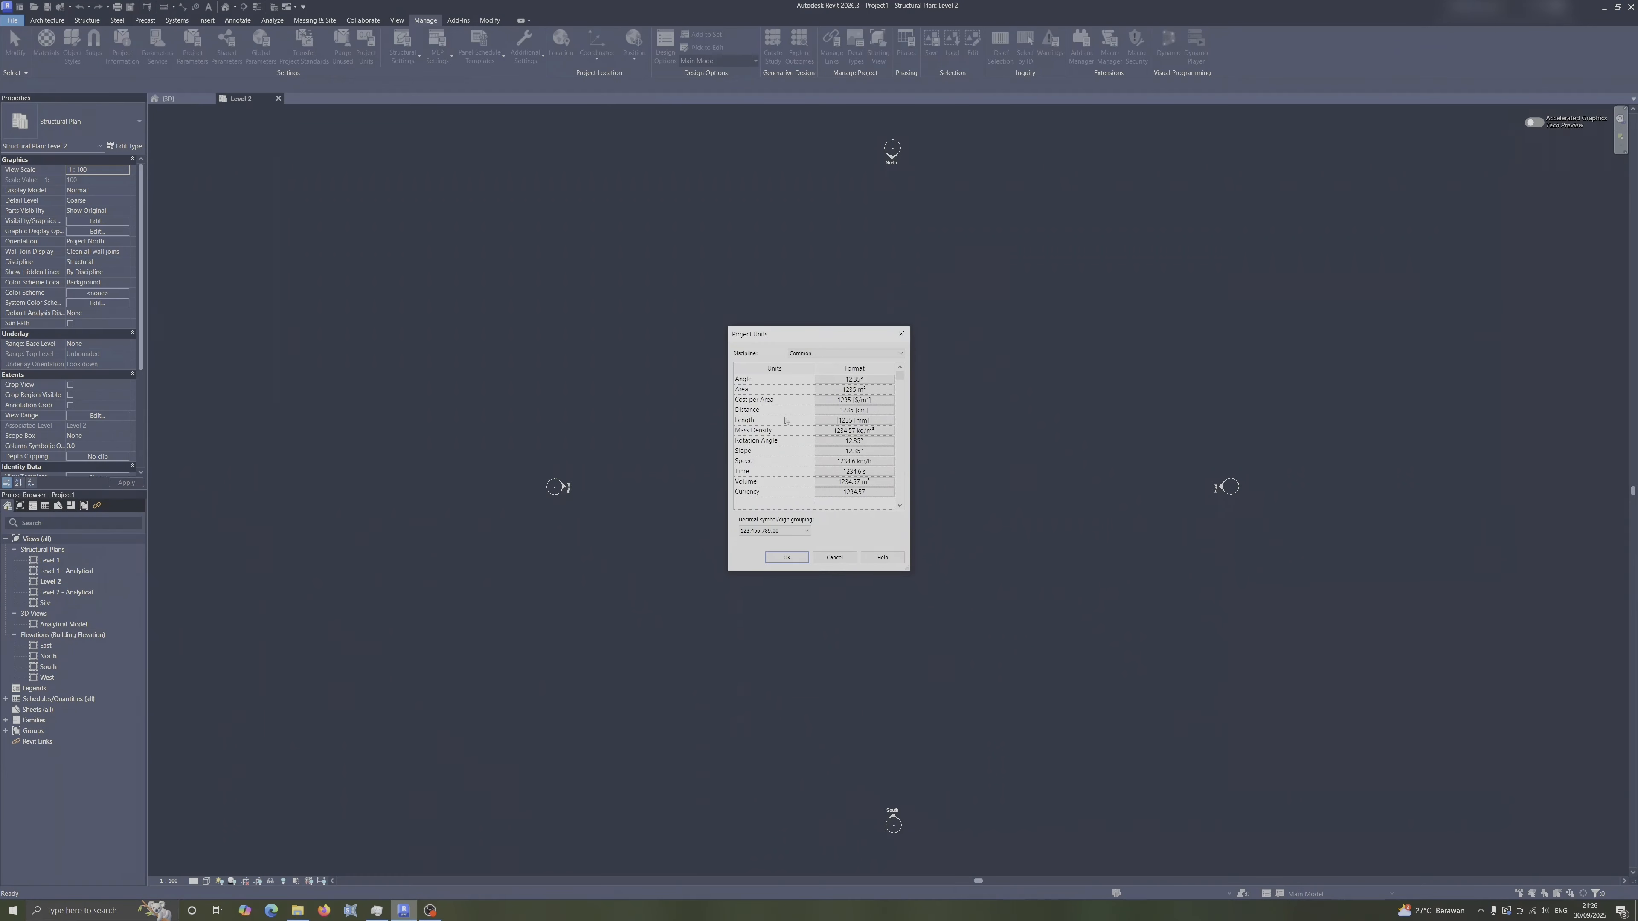
click(832, 420)
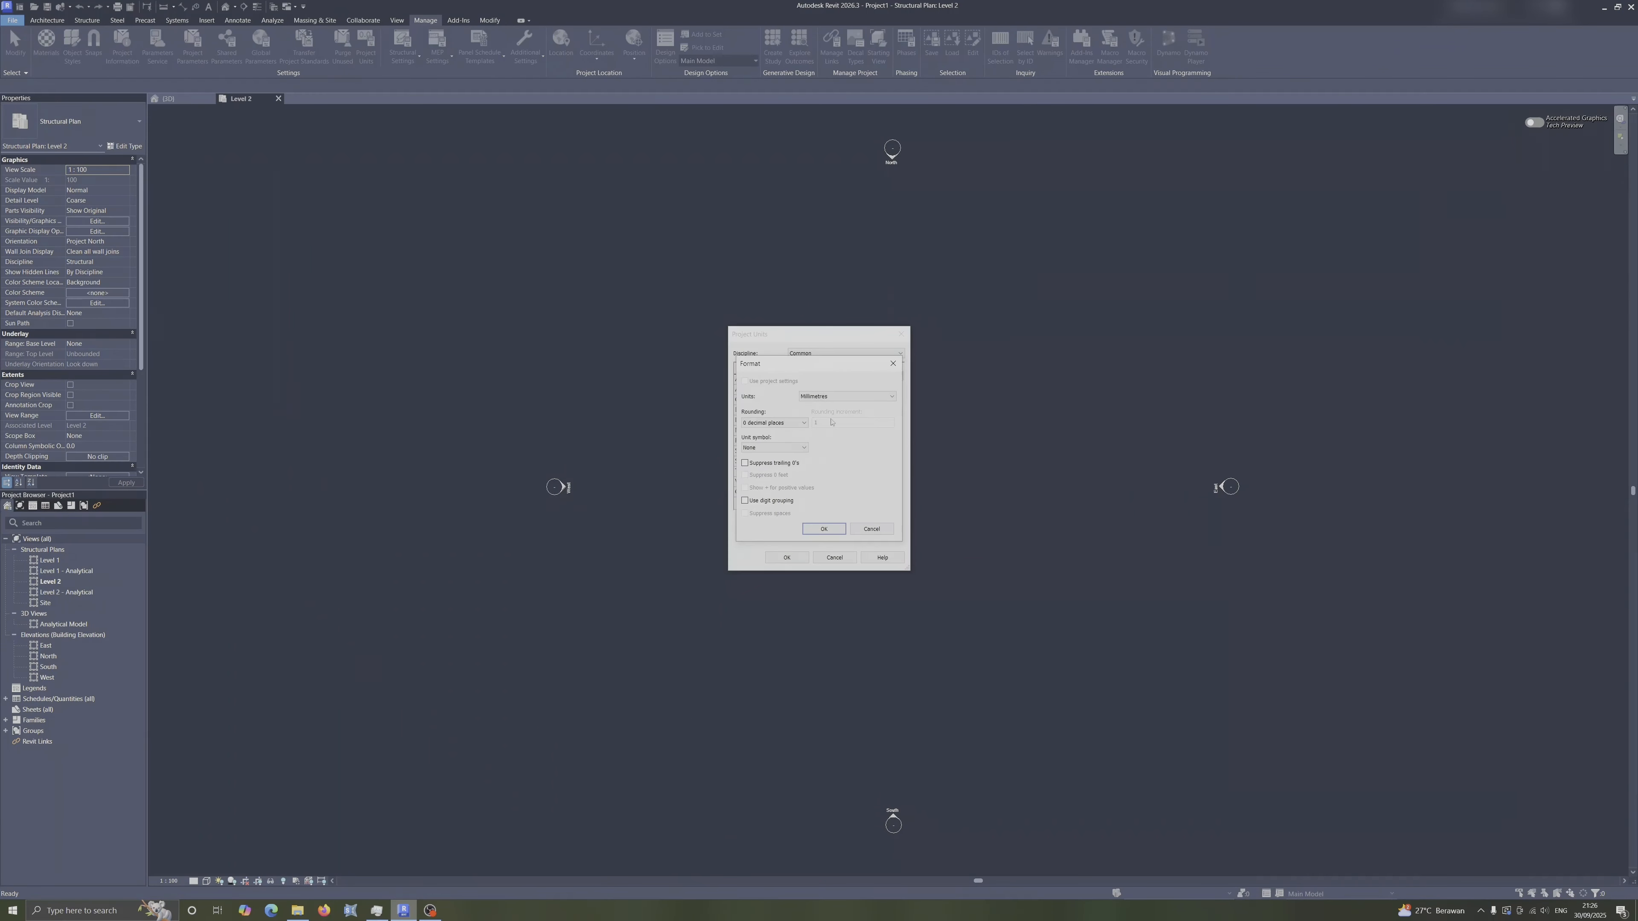
click(823, 396)
click(767, 448)
click(774, 463)
click(824, 529)
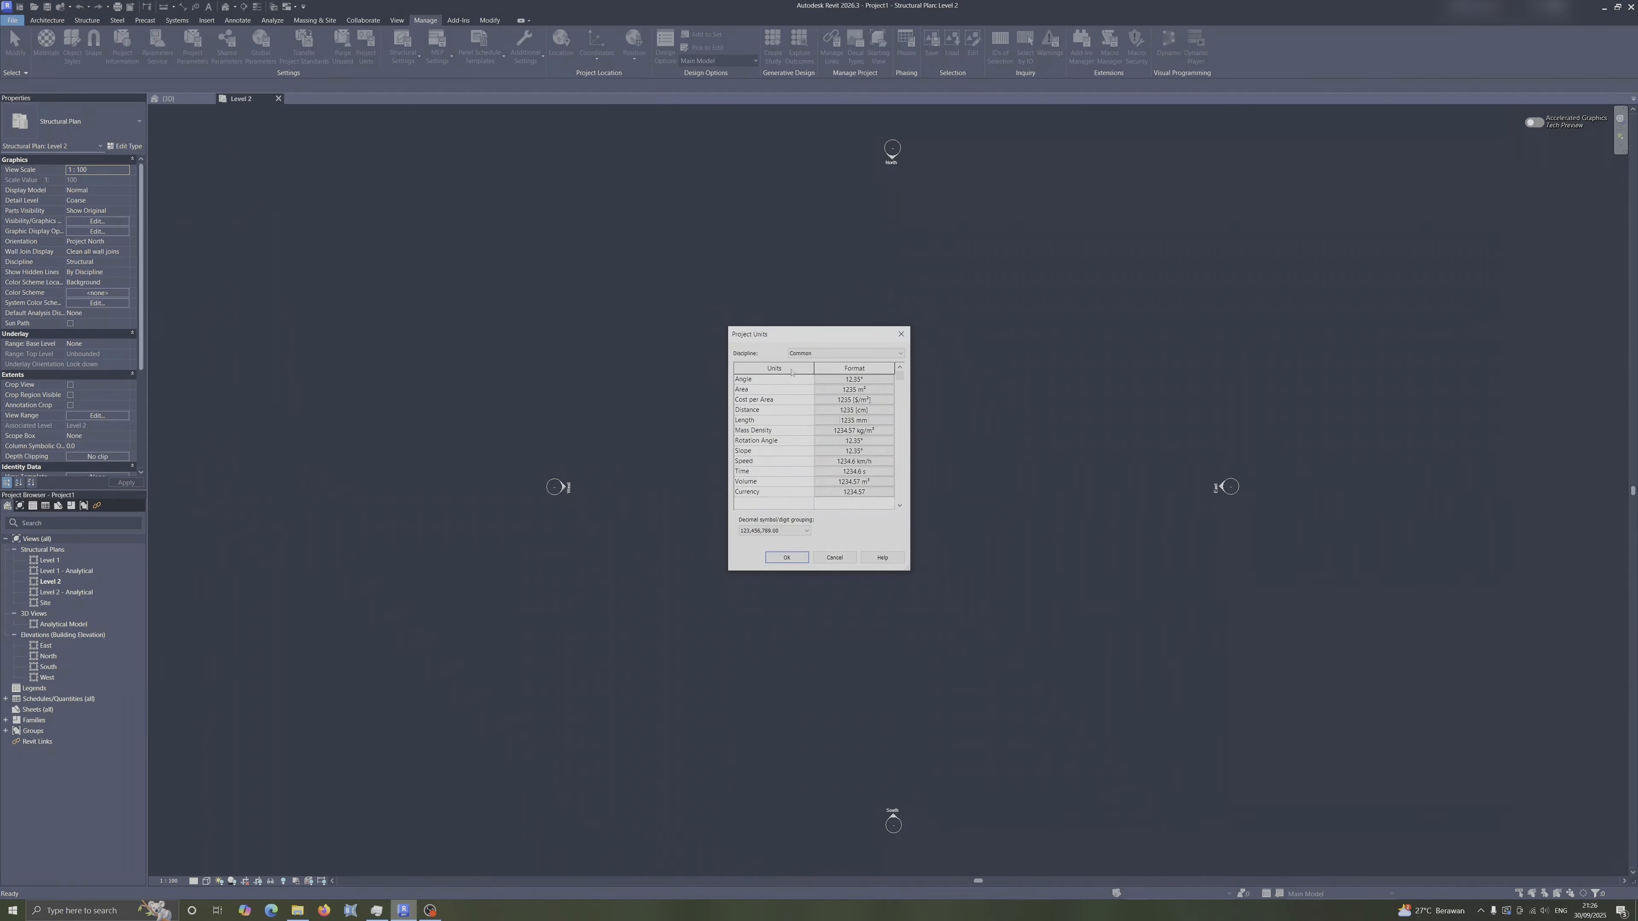
Review the unit formats of the Structural discipline, and return to the Common discipline.
click(810, 354)
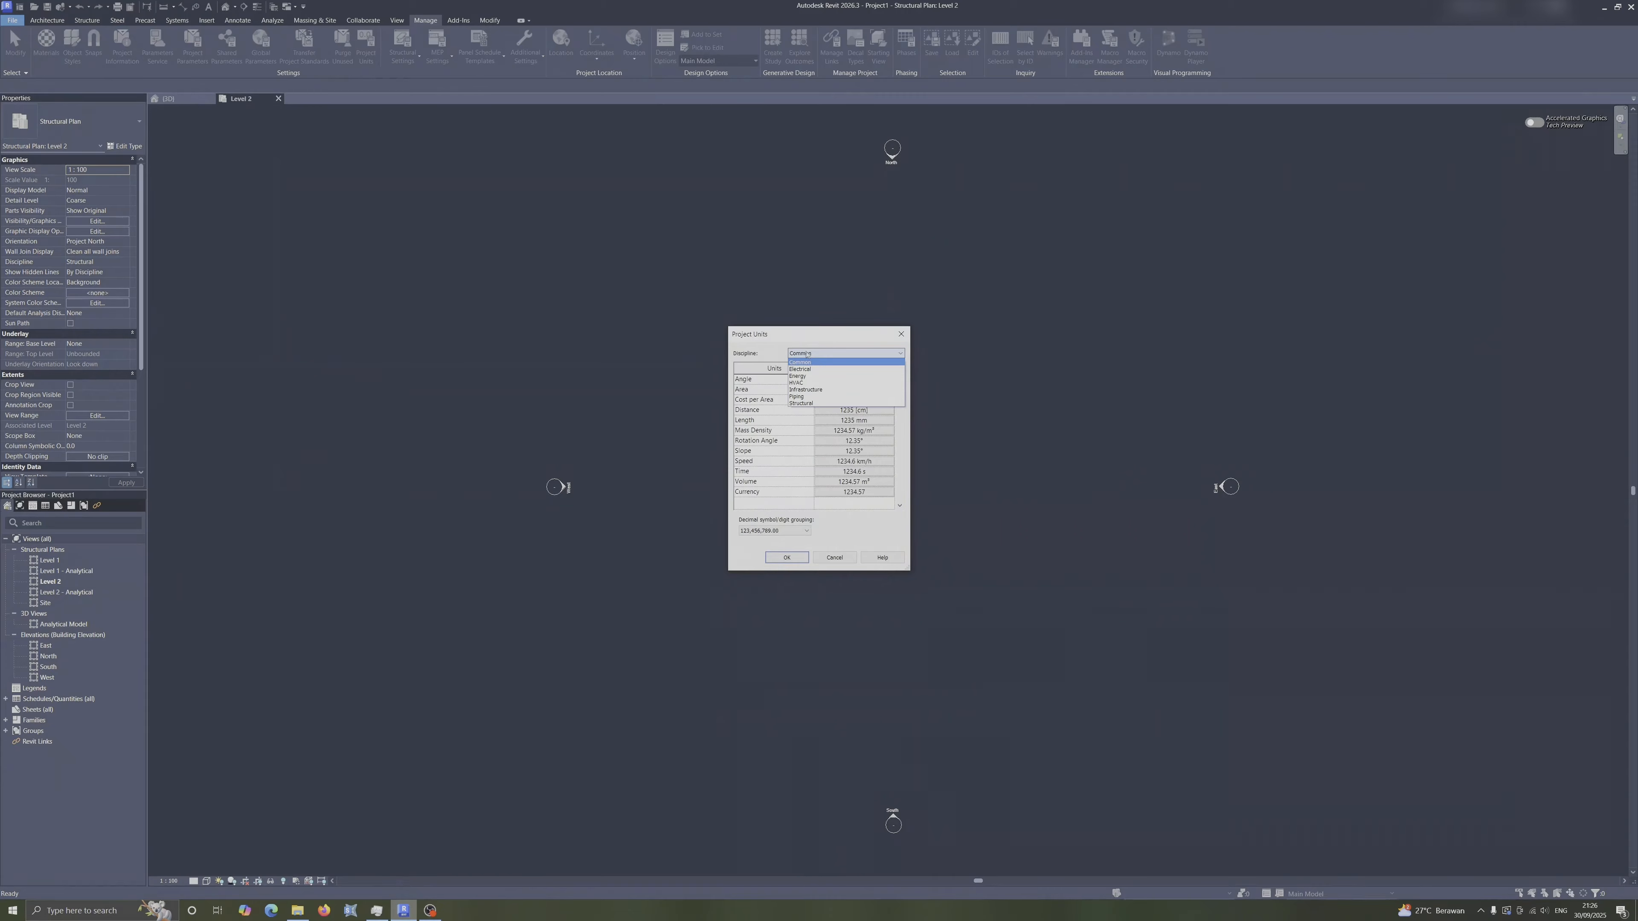
click(812, 404)
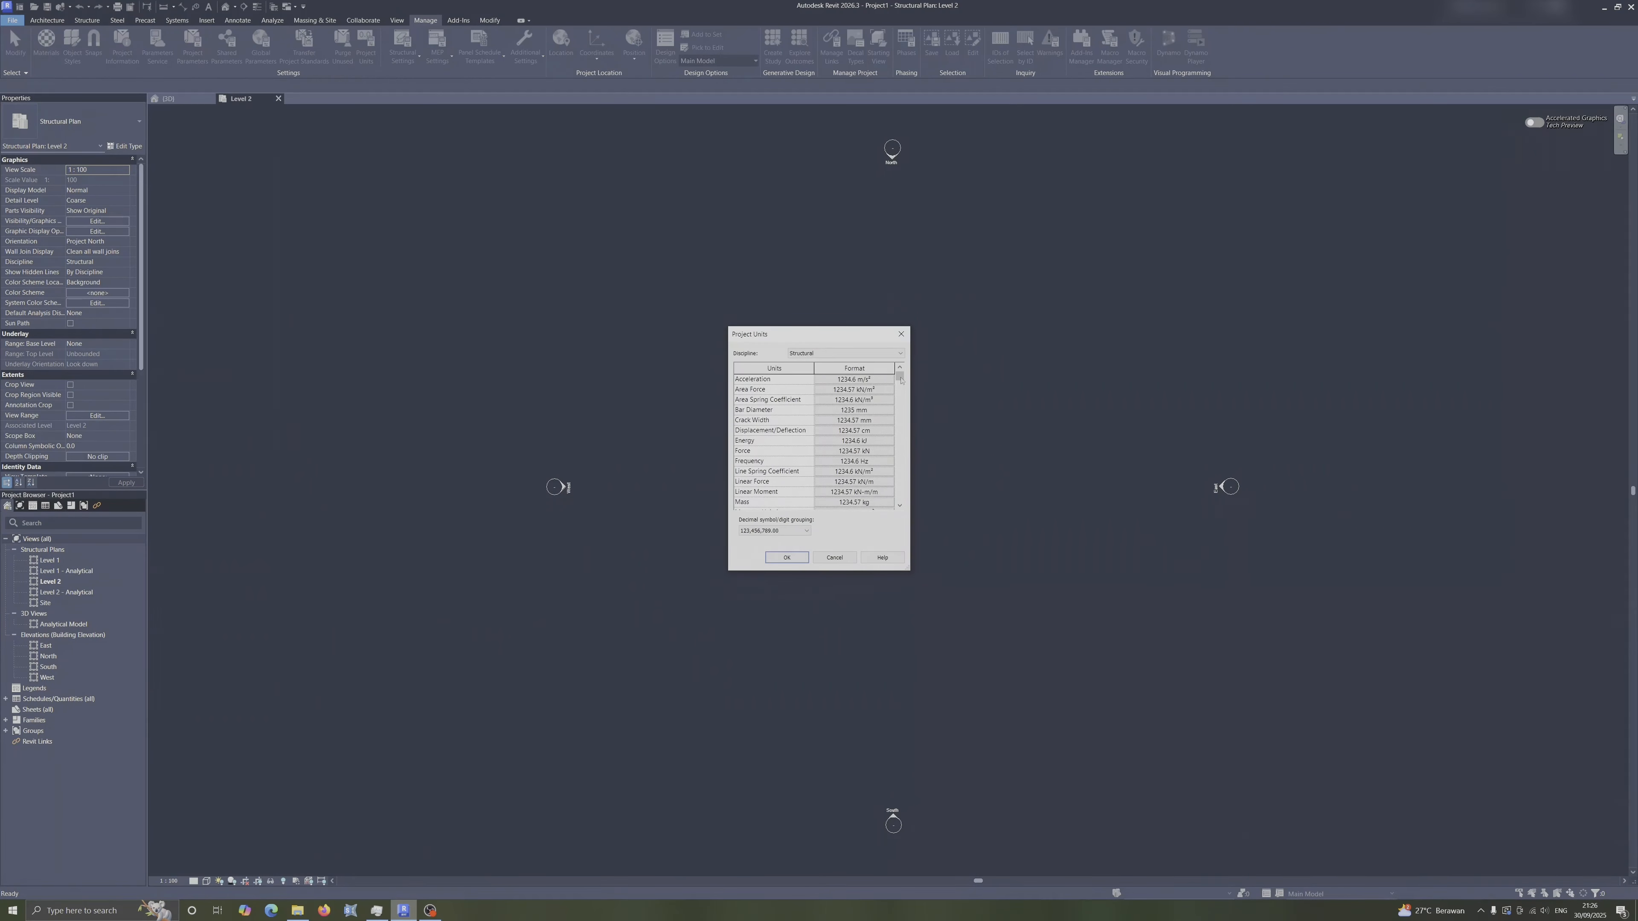
mouse_move(901, 380)
mouse_down()
mouse_move(898, 455)
mouse_move(881, 374)
mouse_up()
click(839, 352)
click(812, 363)
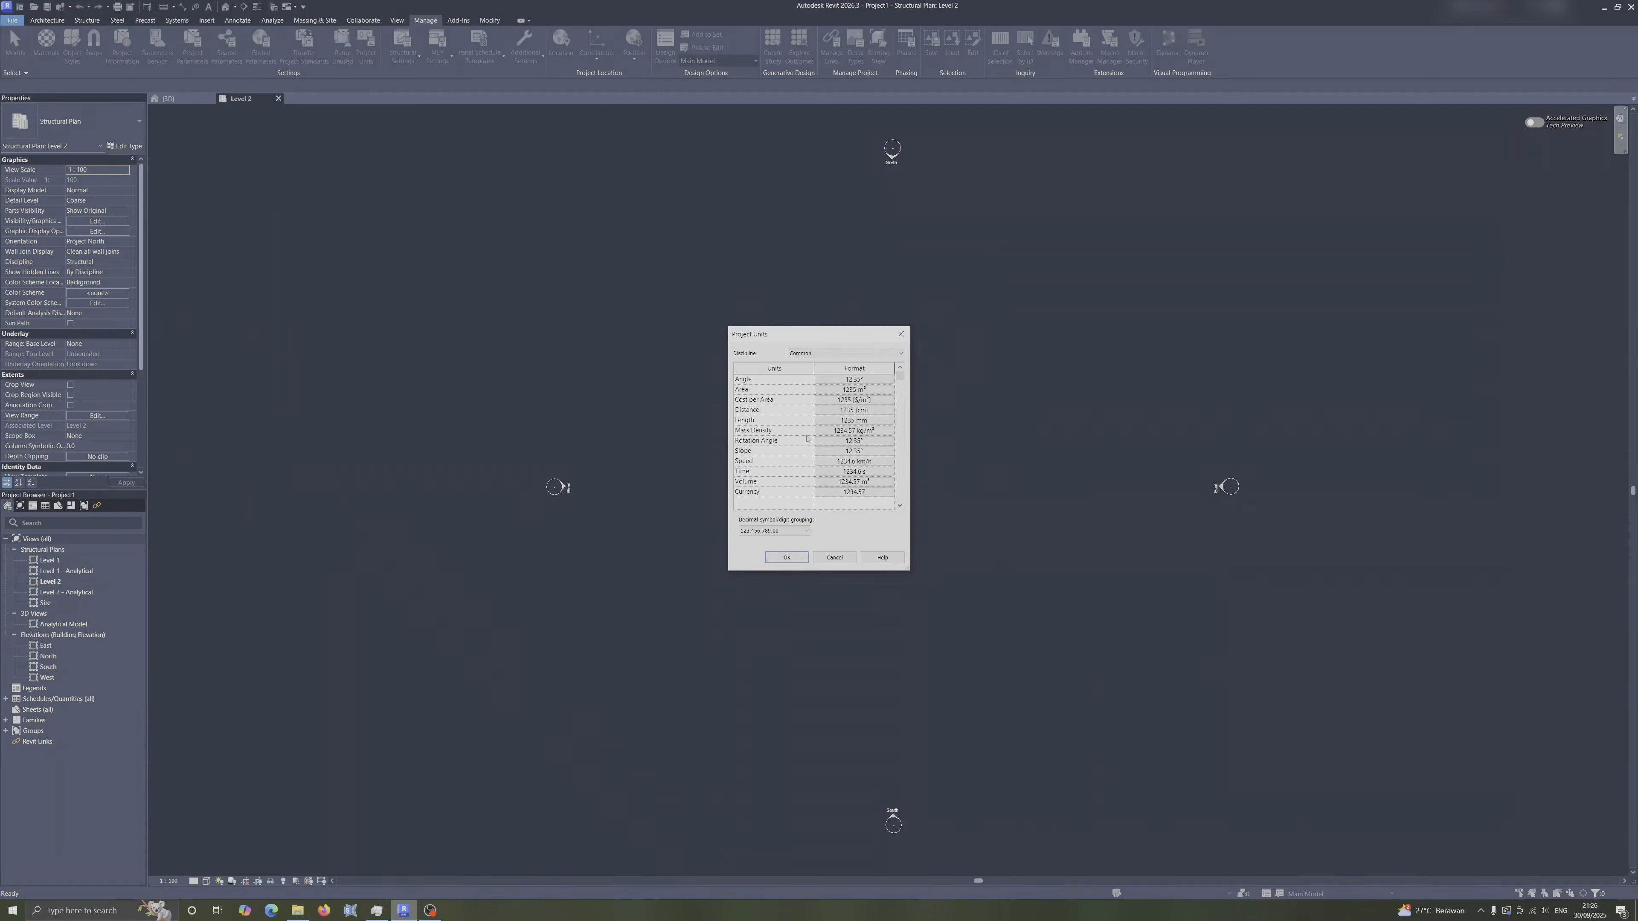
Check the Length format once more and apply the project units.
click(840, 421)
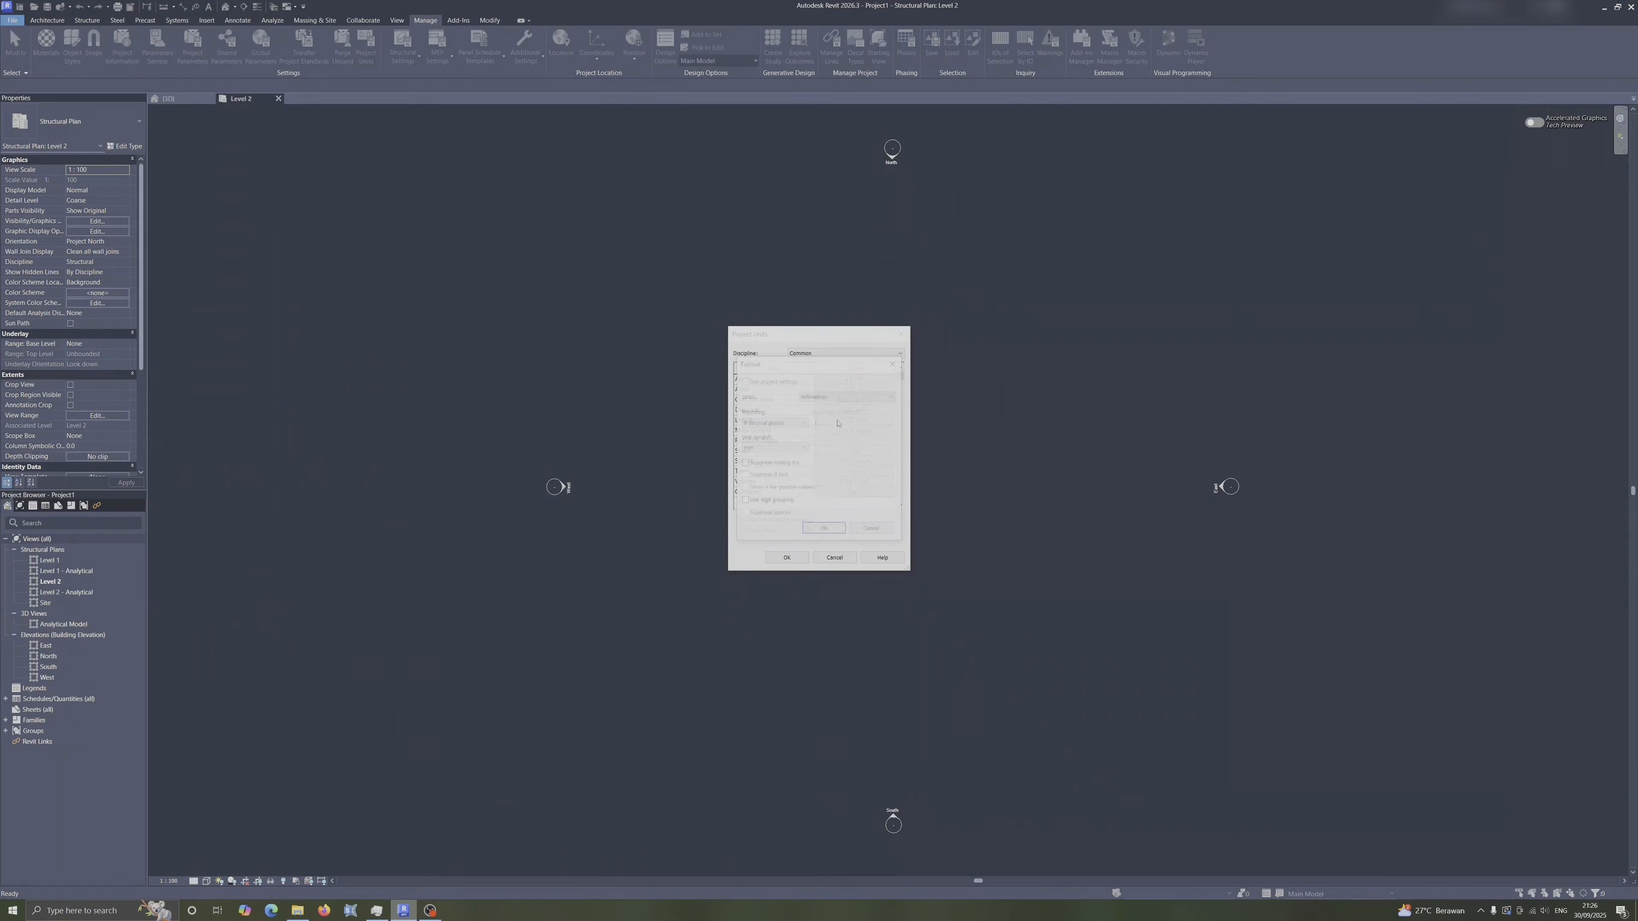
click(825, 529)
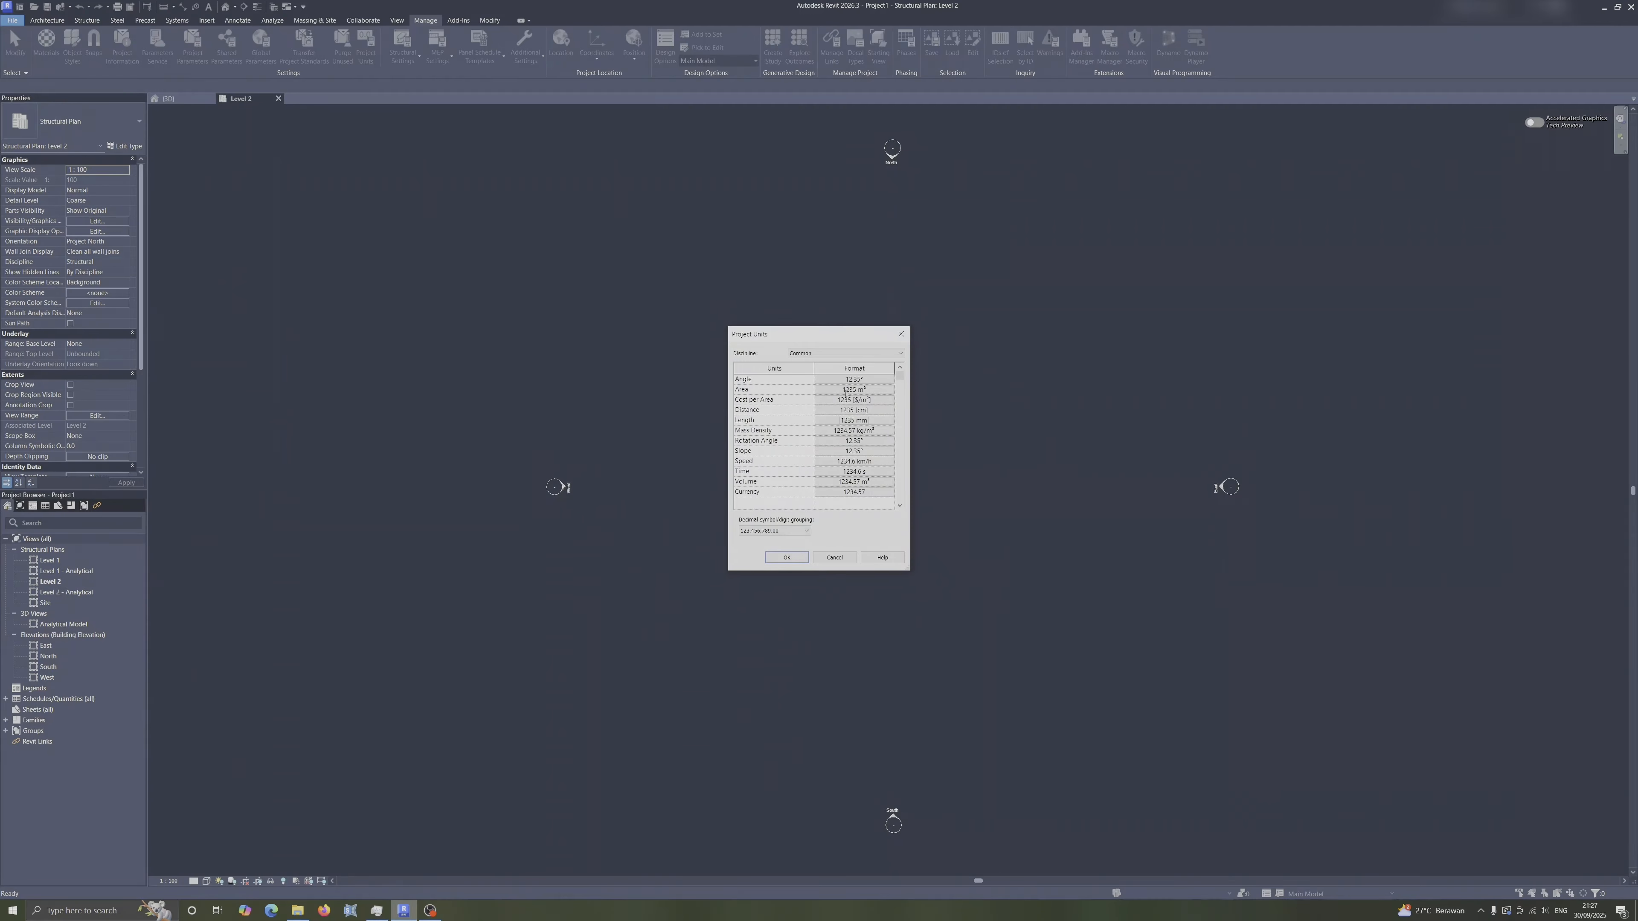
click(787, 558)
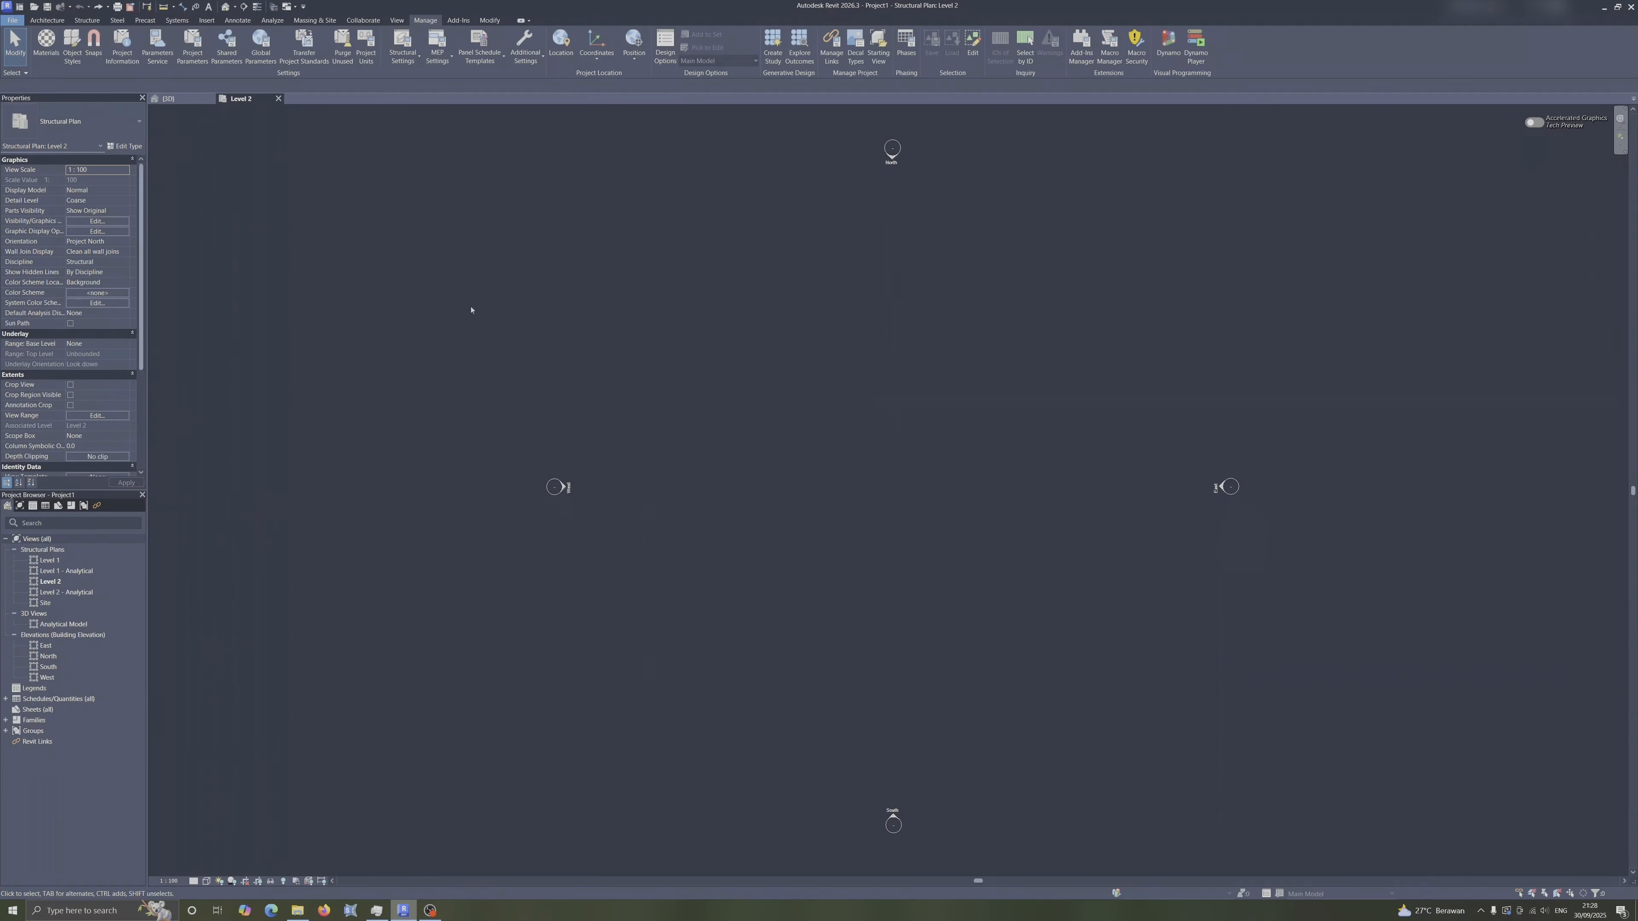
Examine the grid layout and spacing on the finished steel structure's Level 1 plan, and return to the new project's Level 2 plan.
click(173, 99)
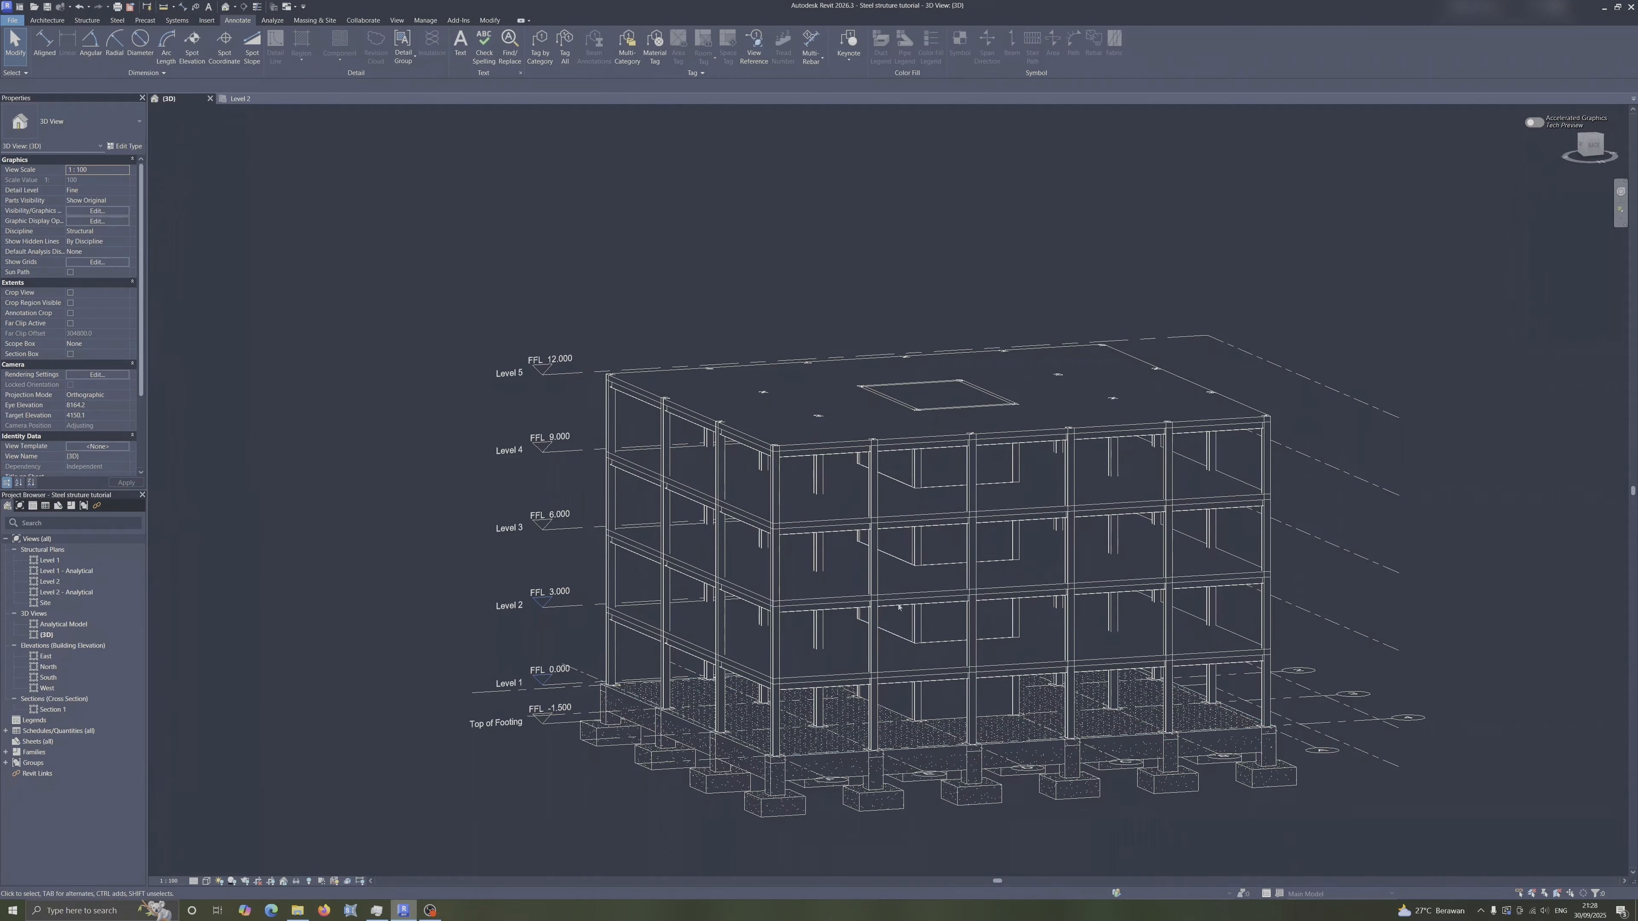
double_click(67, 560)
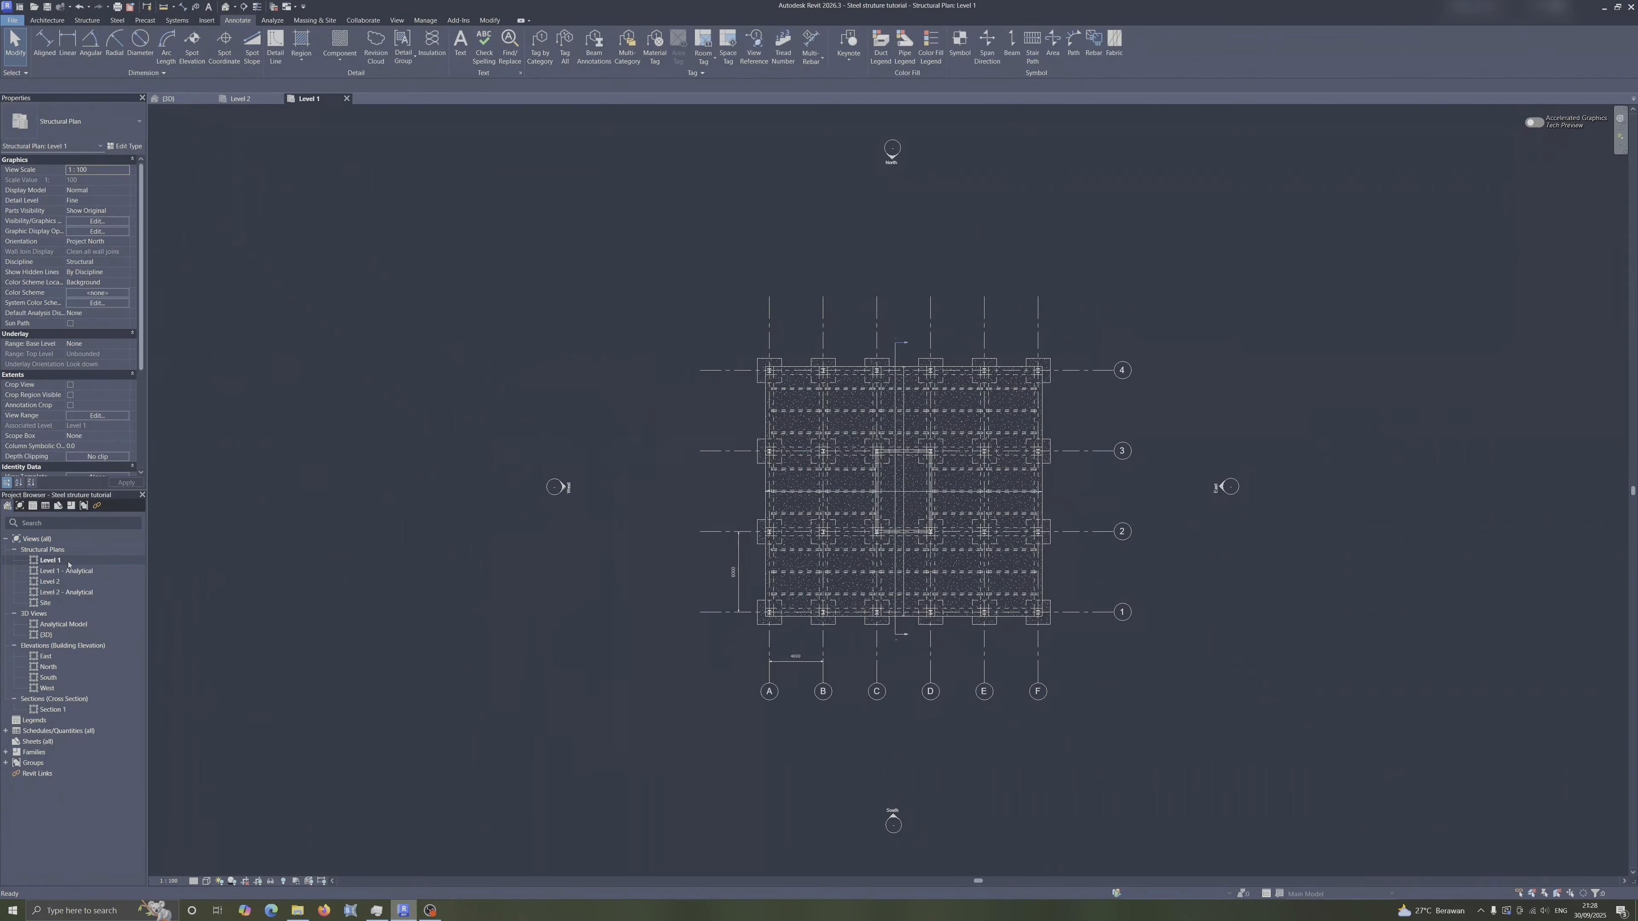
scroll(799, 653, up, 3)
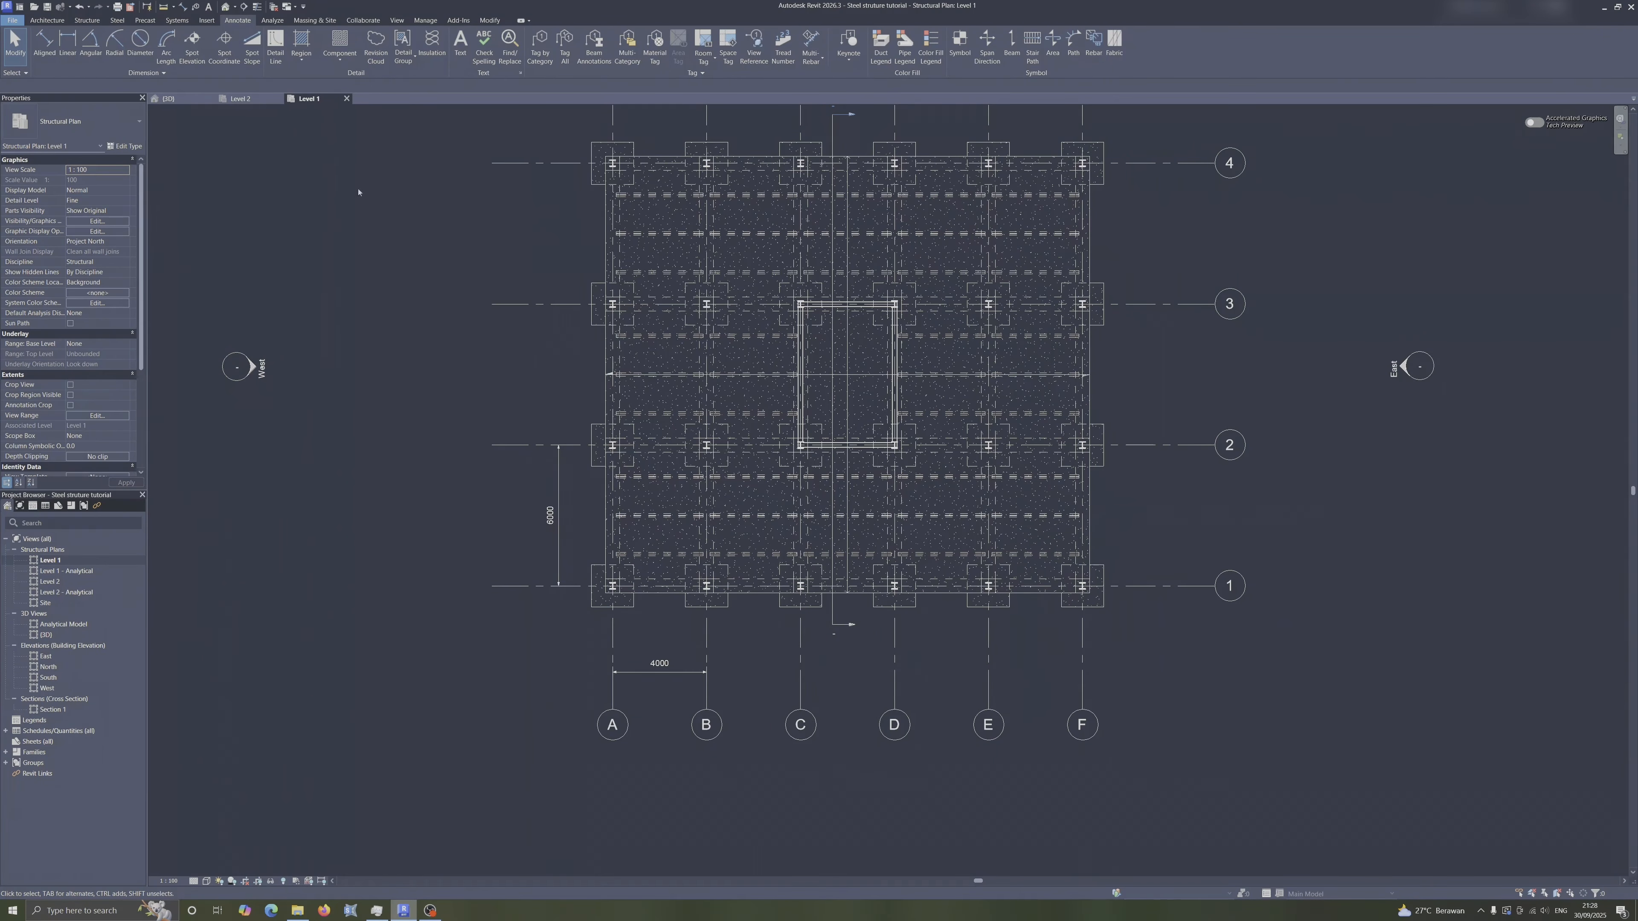
click(347, 99)
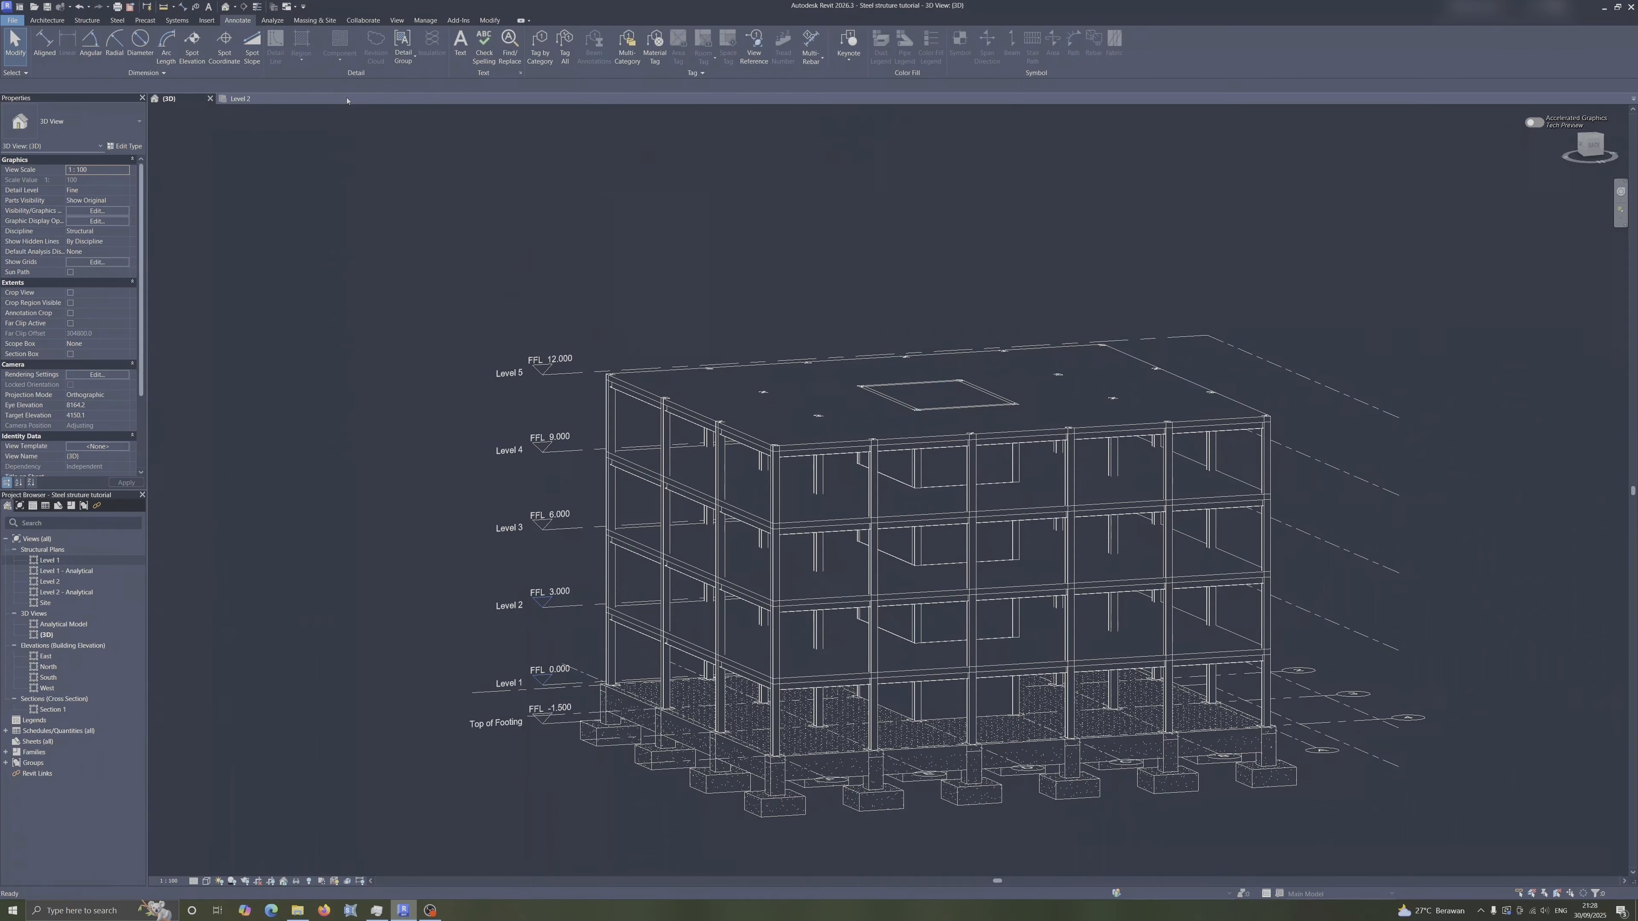
click(240, 99)
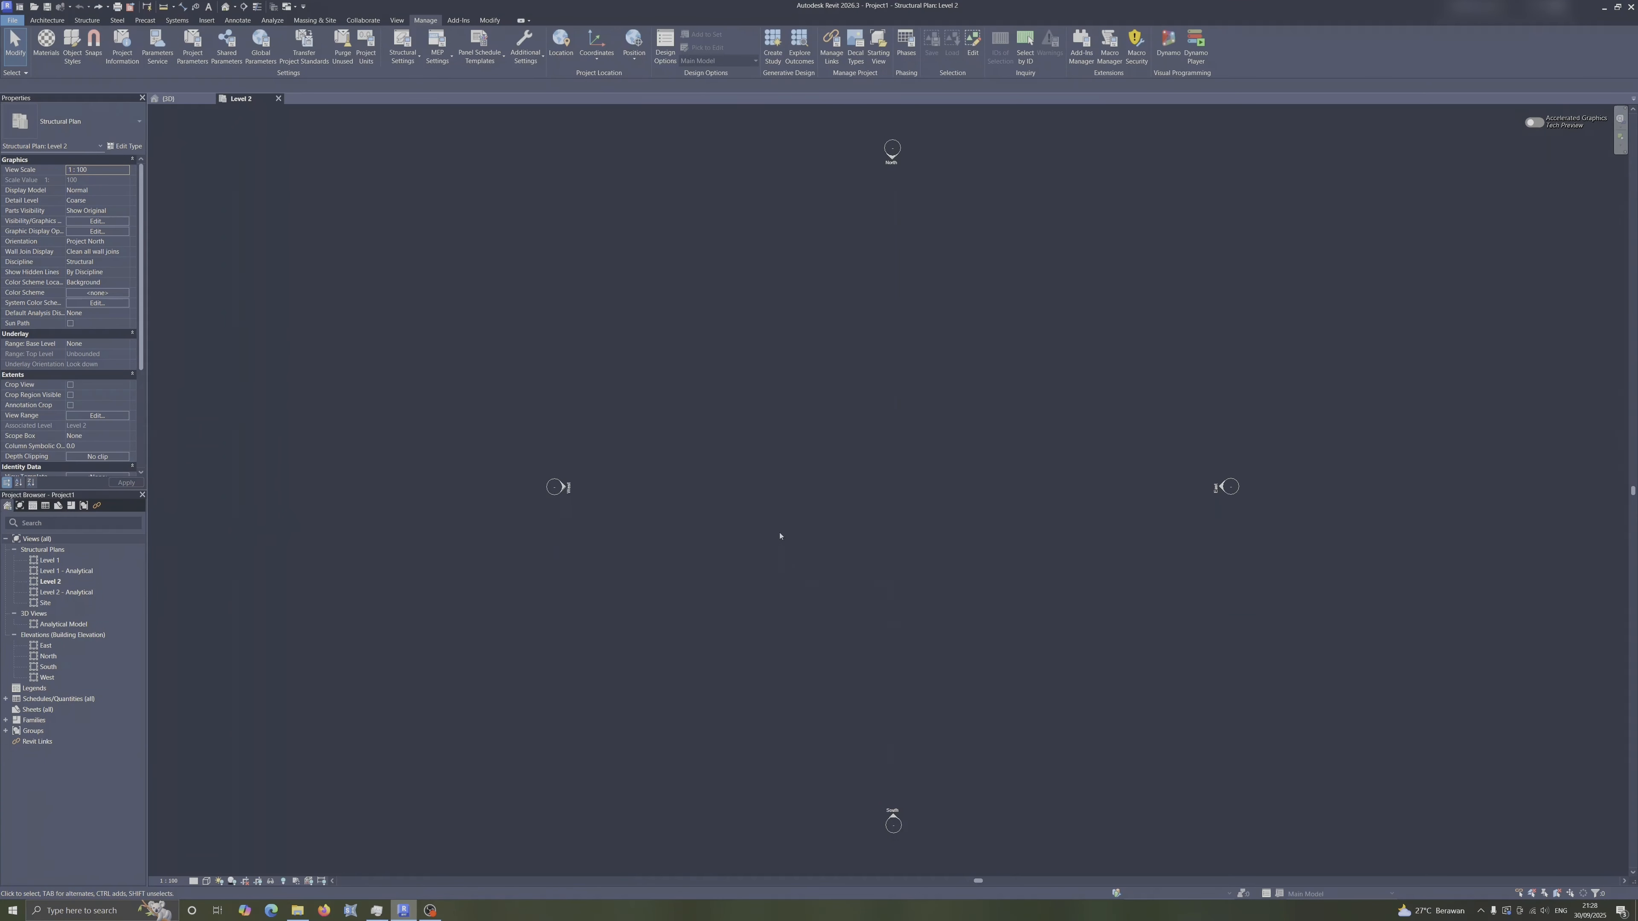
Draw the first vertical structural grid line on the Level 2 plan, between the West elevation marker and the centre.
click(86, 20)
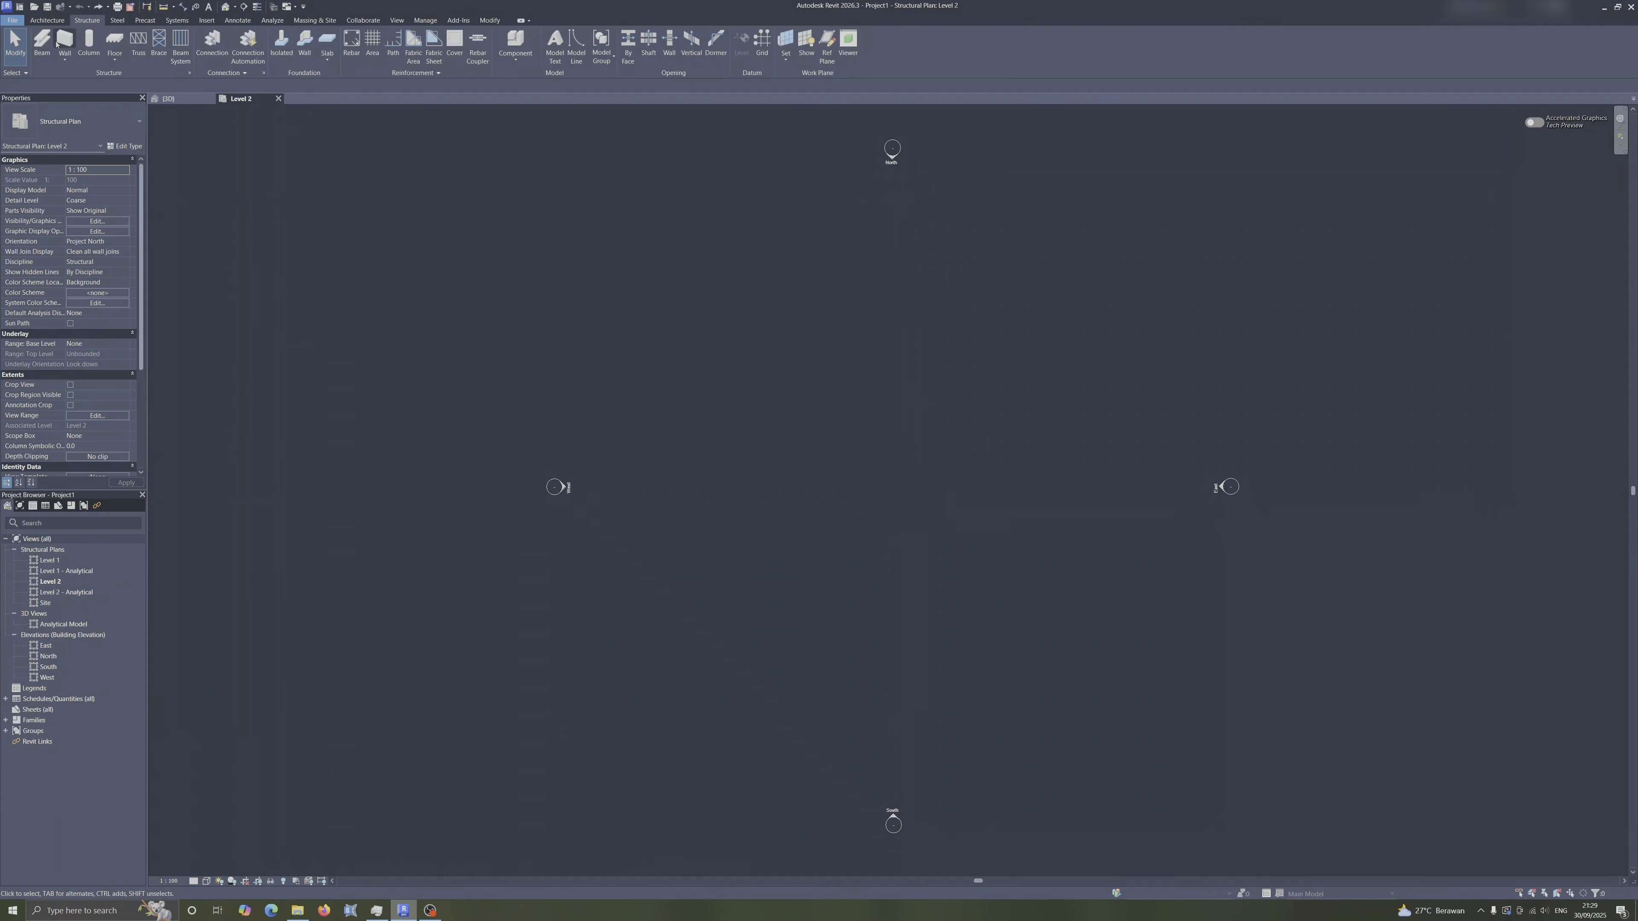
click(761, 42)
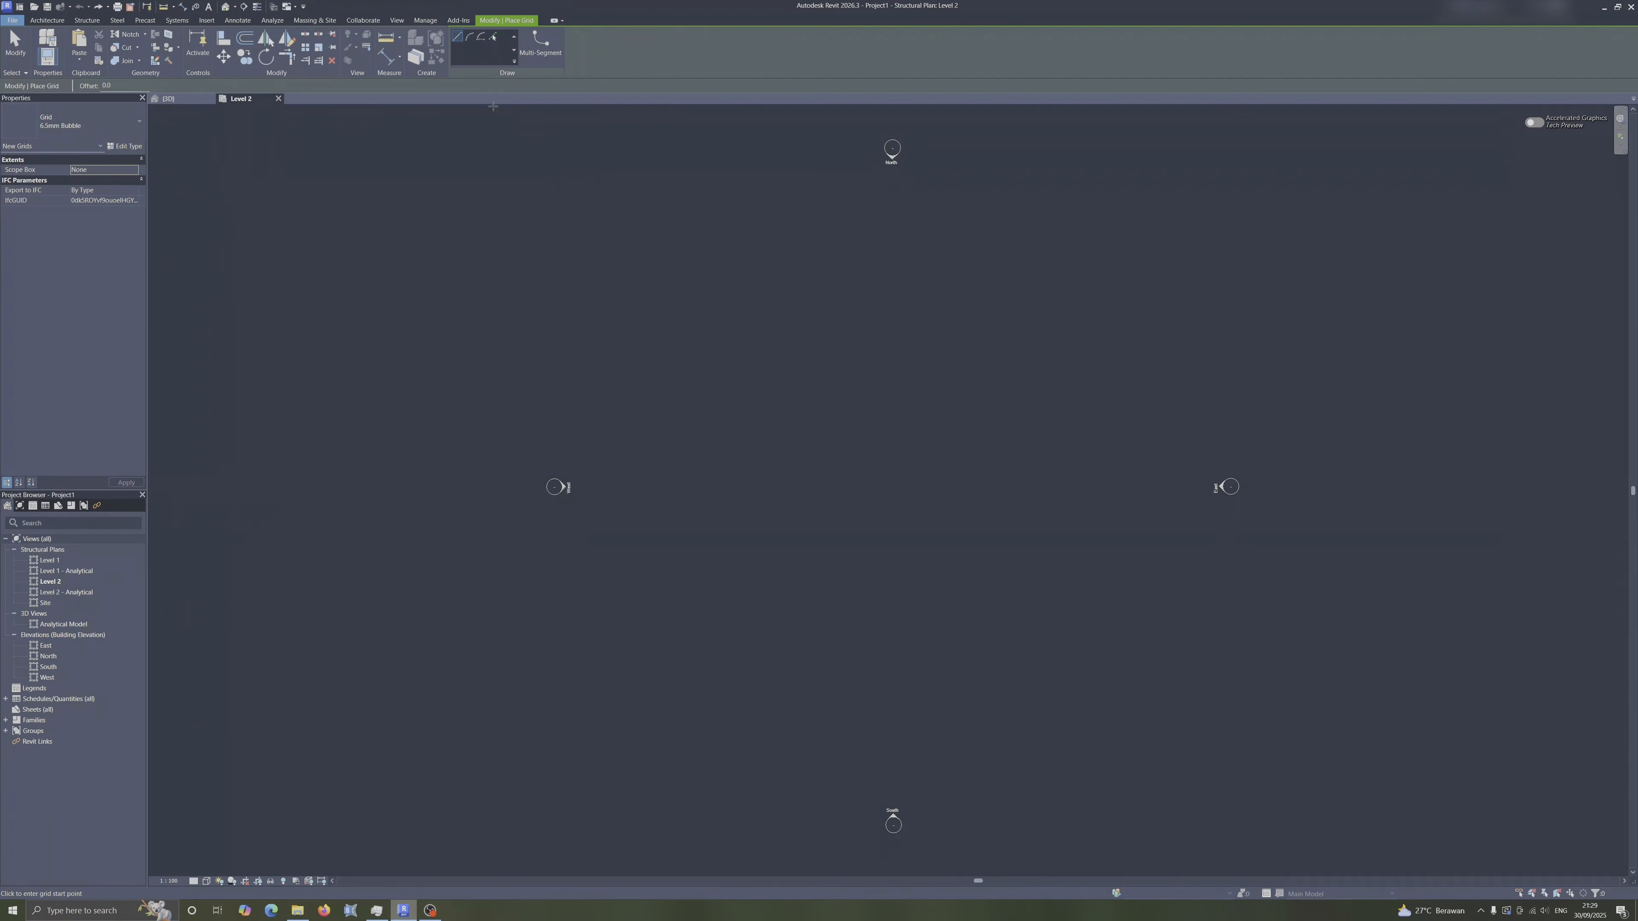
click(678, 204)
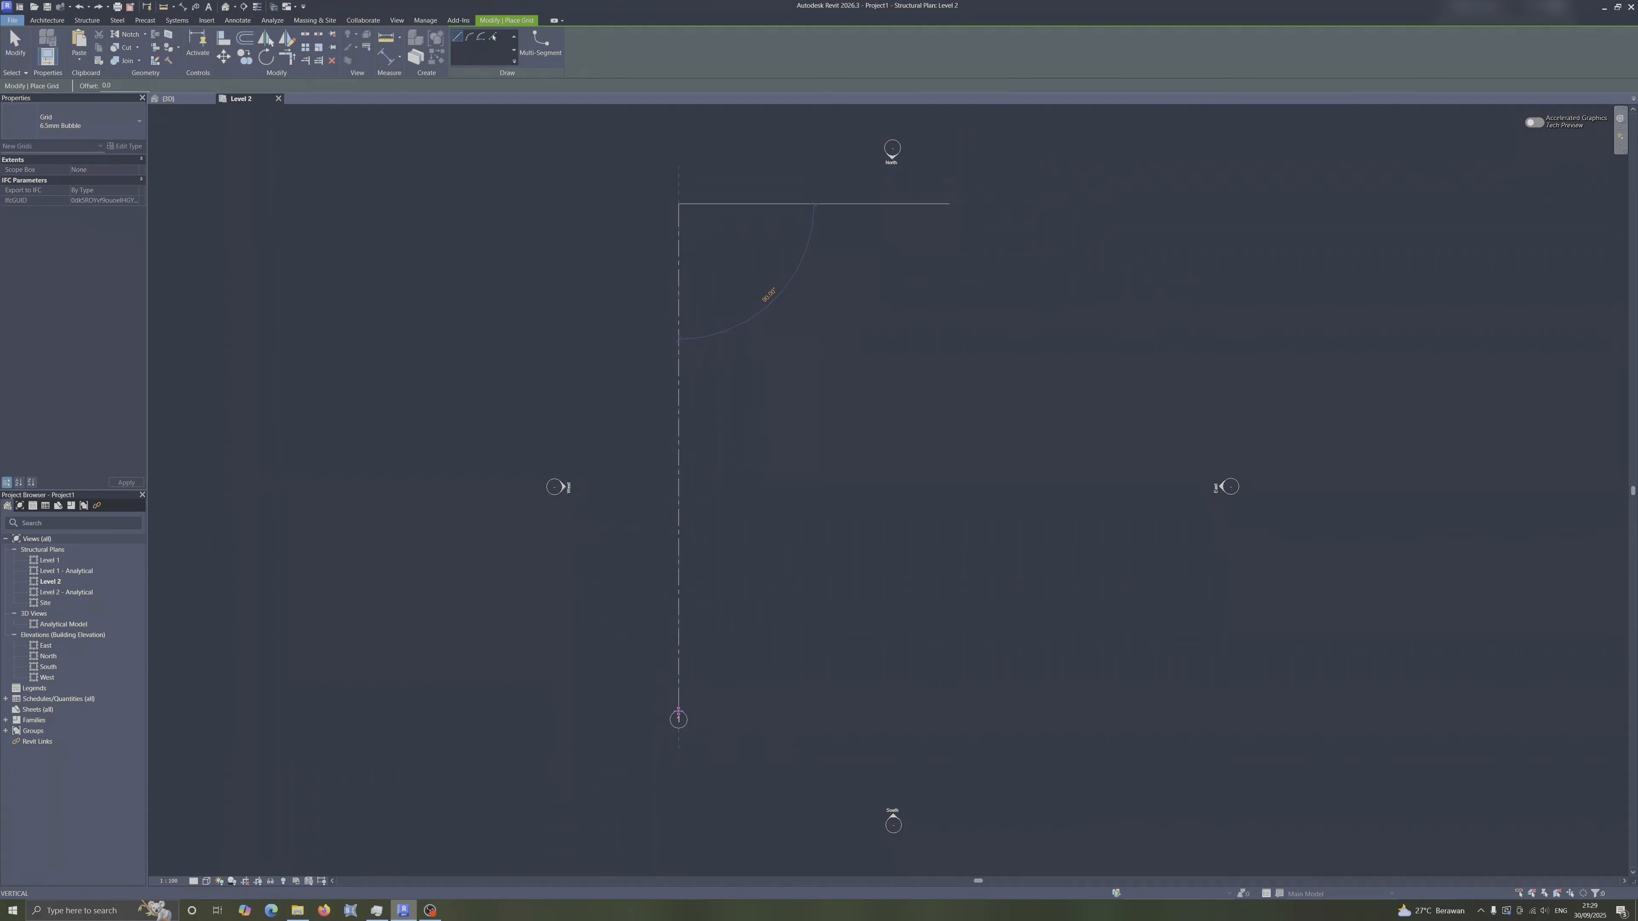
click(678, 711)
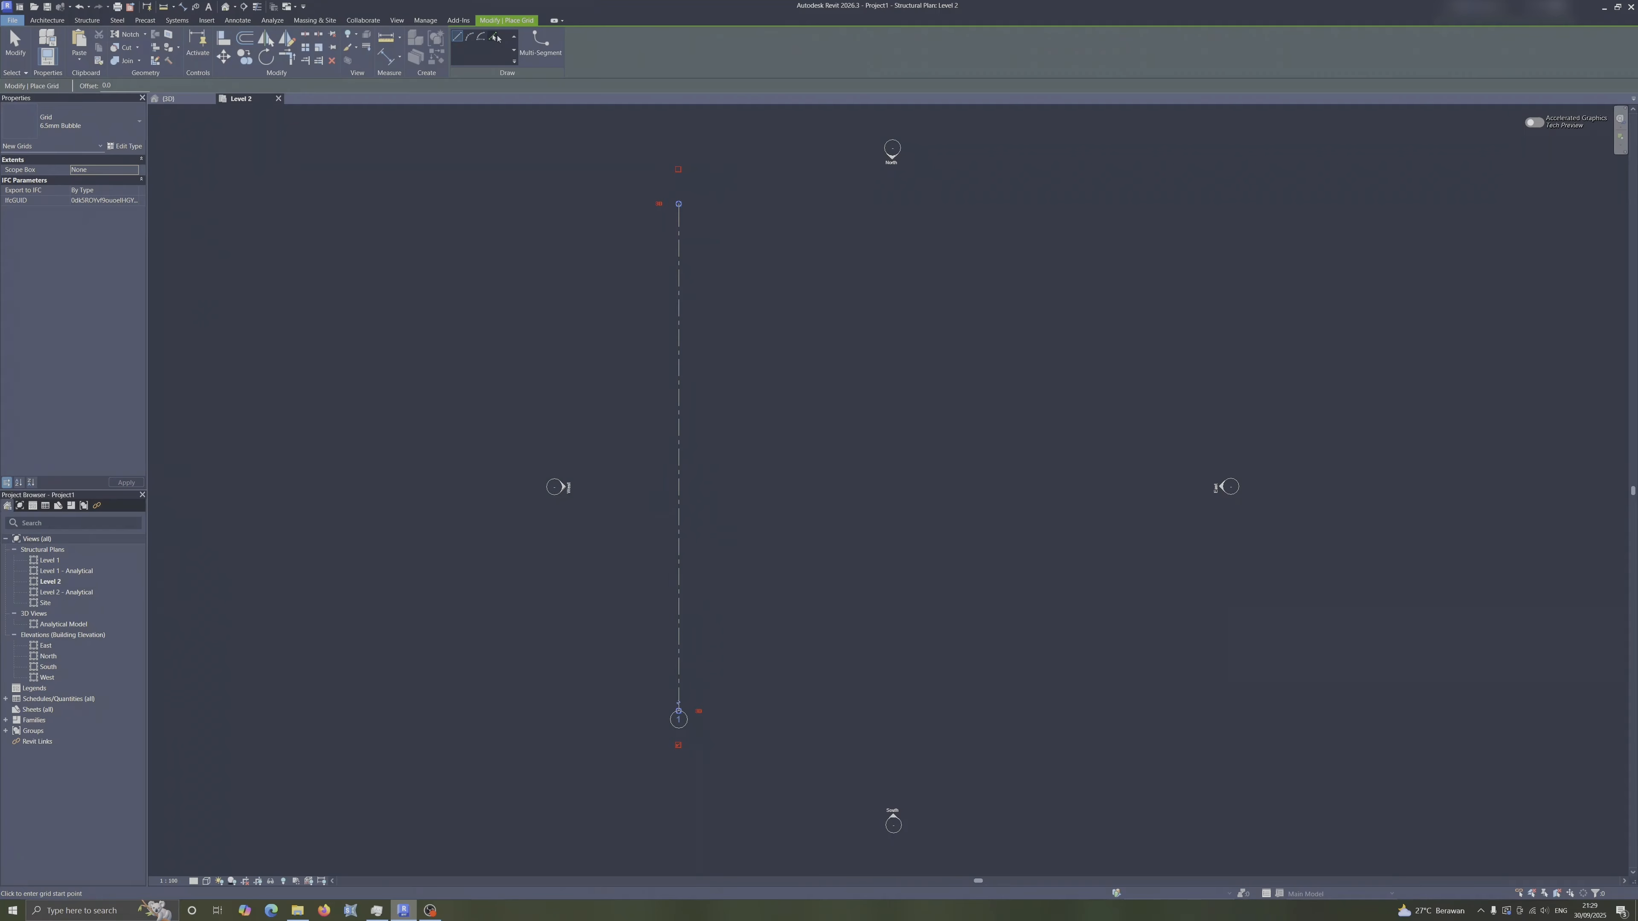
Add five more vertical grids to the right of the first by picking lines, each with a 4000 mm offset.
click(495, 38)
click(108, 85)
text(400)
click(678, 548)
click(733, 537)
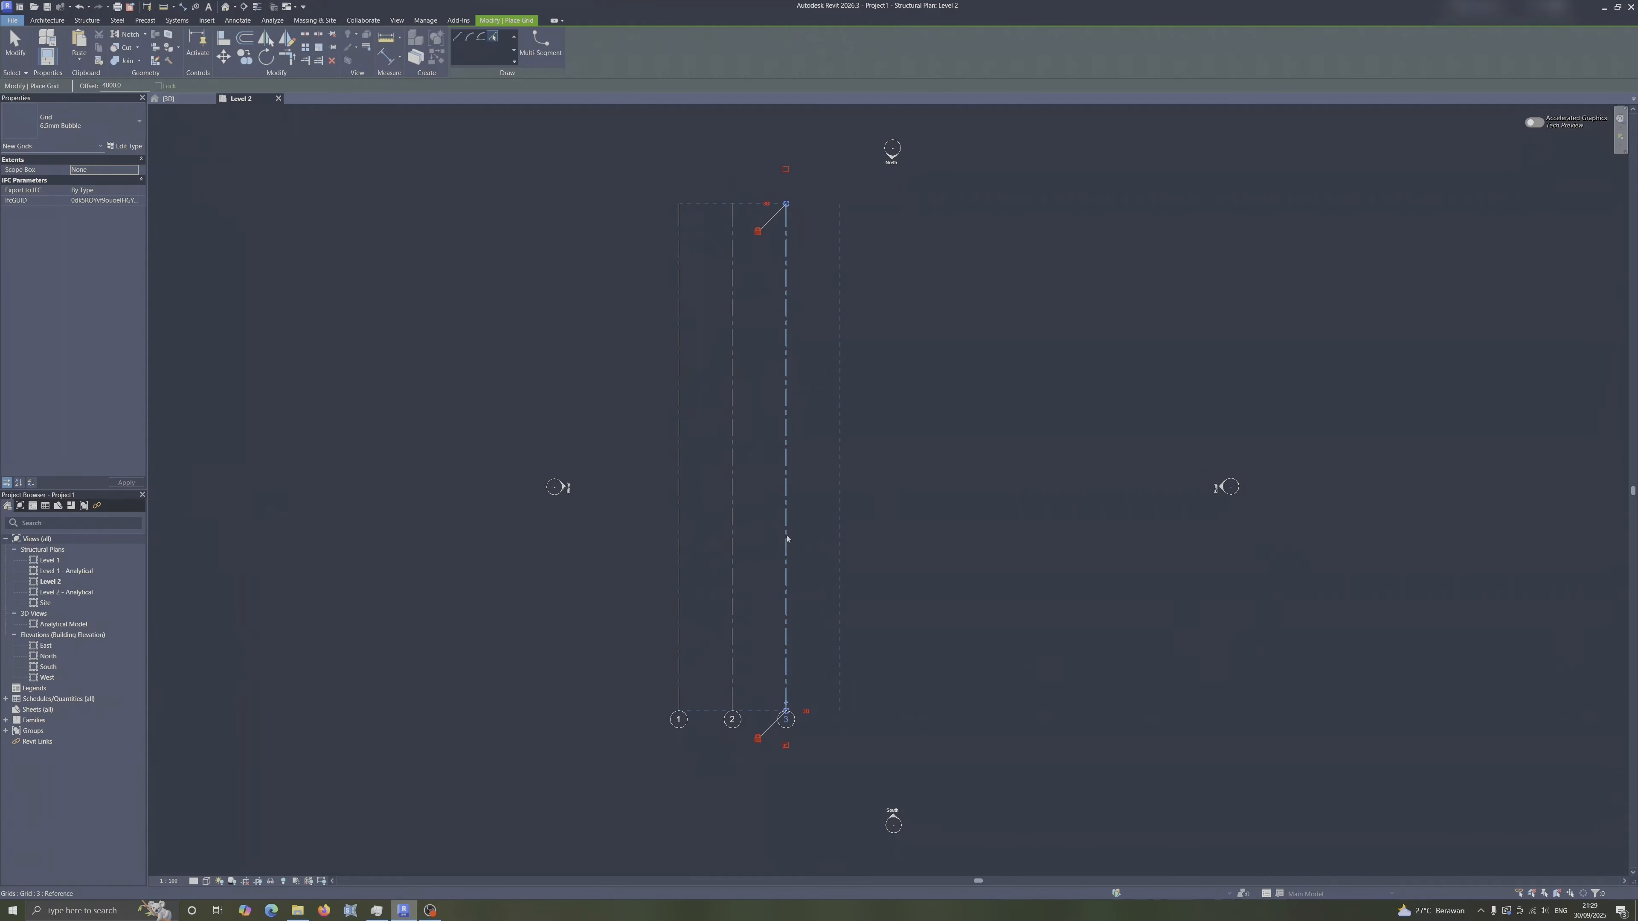
click(787, 542)
click(840, 547)
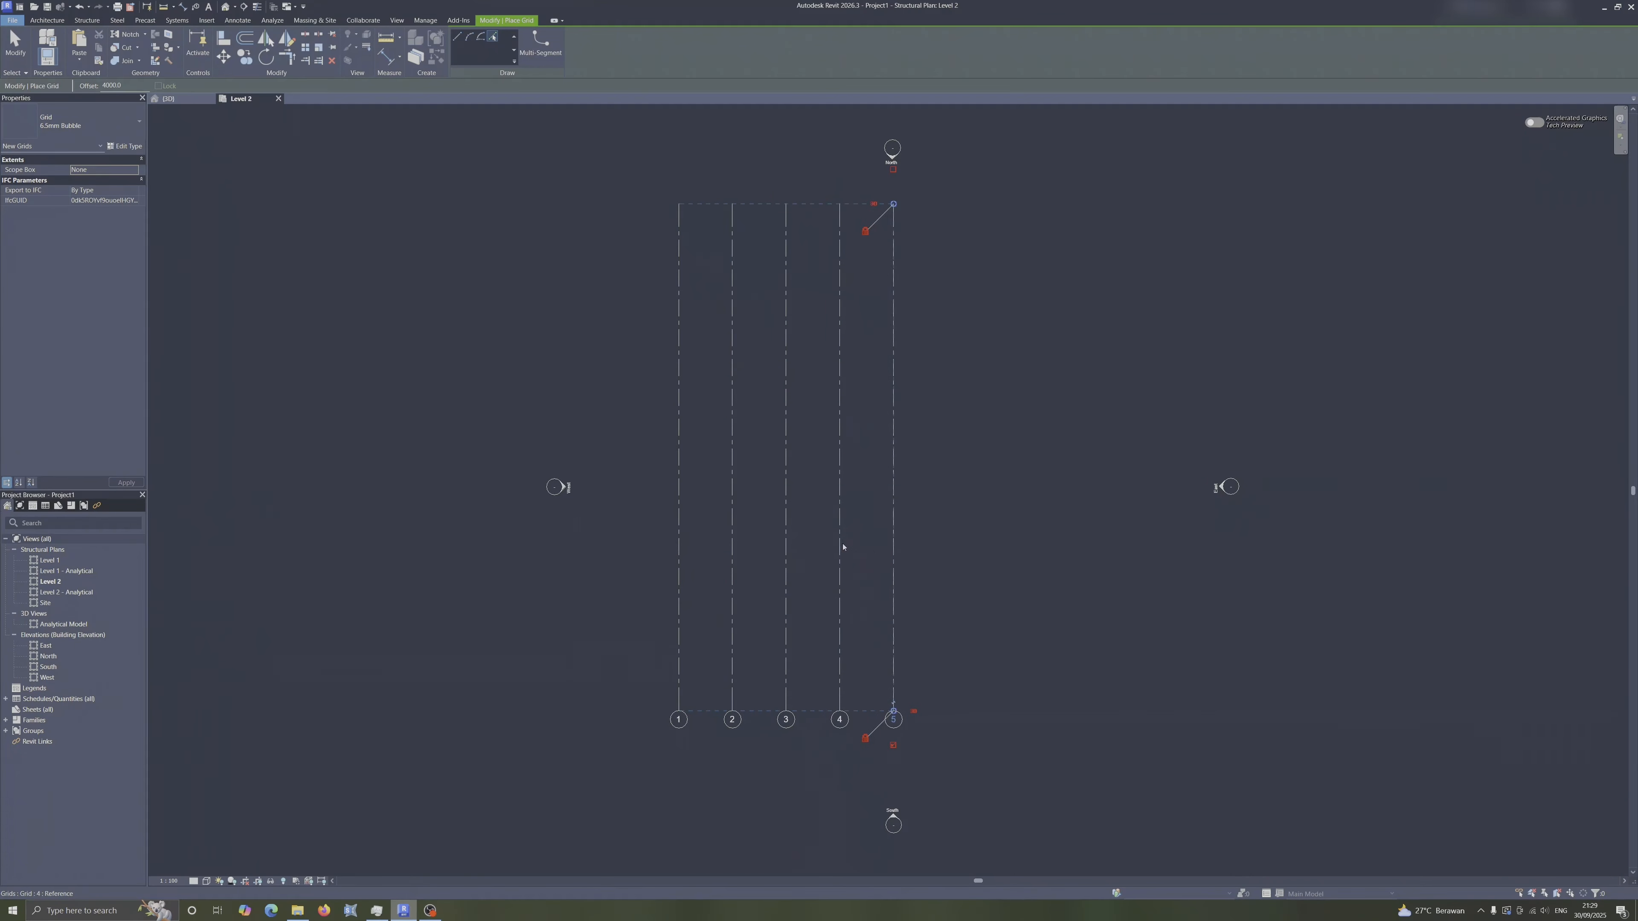
click(895, 548)
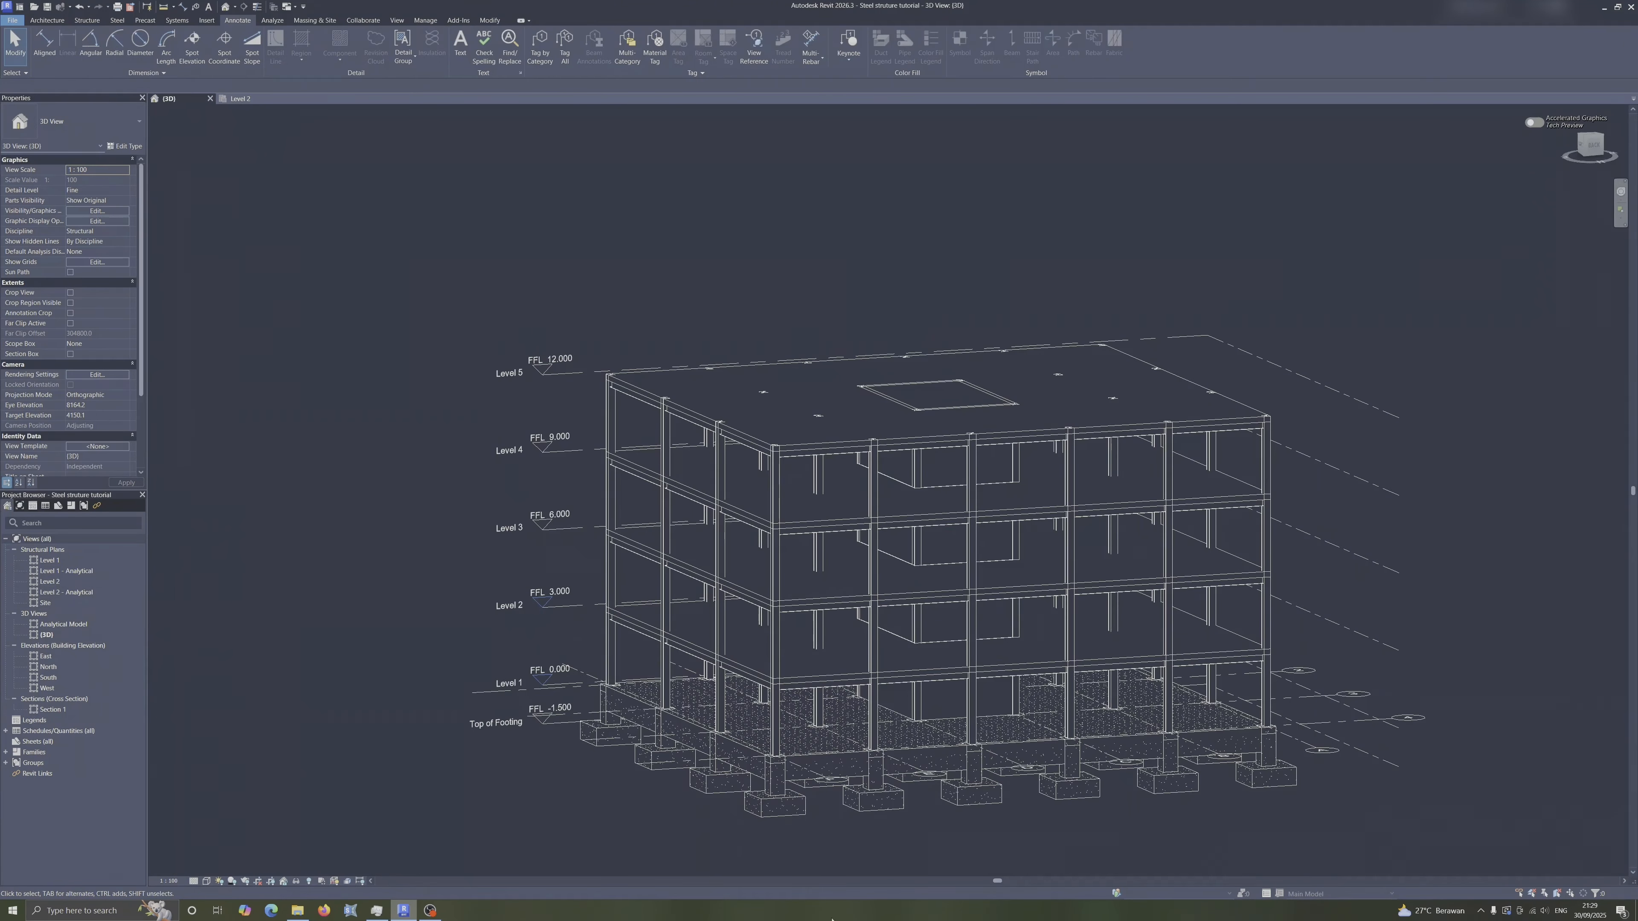
Check the grids in the finished model's 3D view, and add a seventh vertical grid offset 4000 mm to the right of grid 6.
shift+middle_drag(1154, 752, 1293, 576)
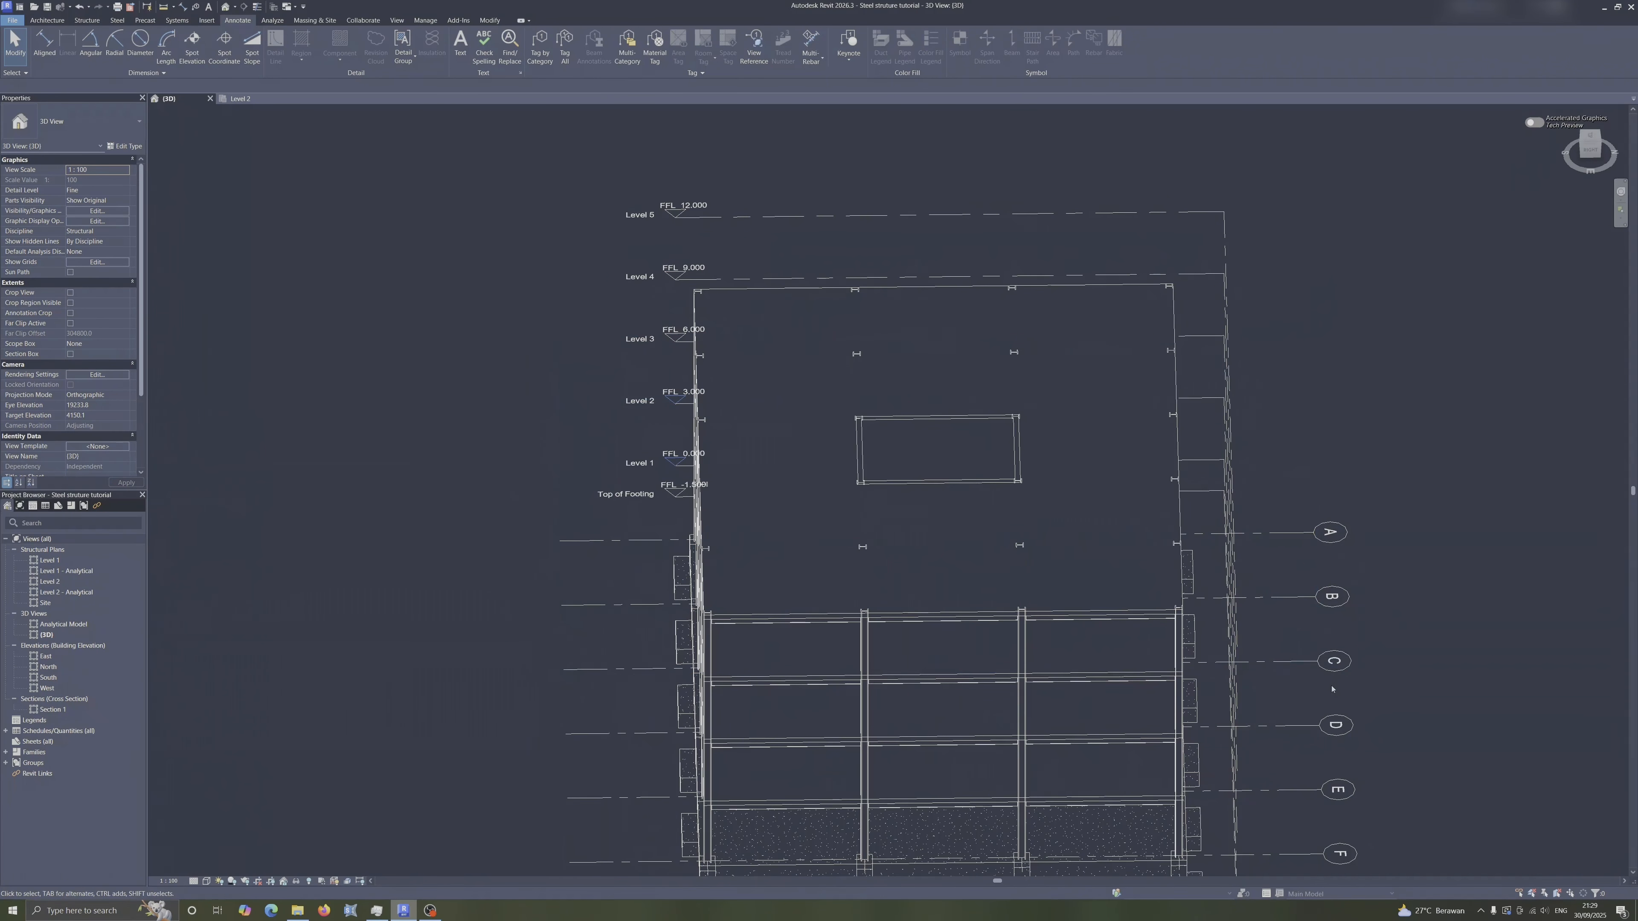
click(241, 99)
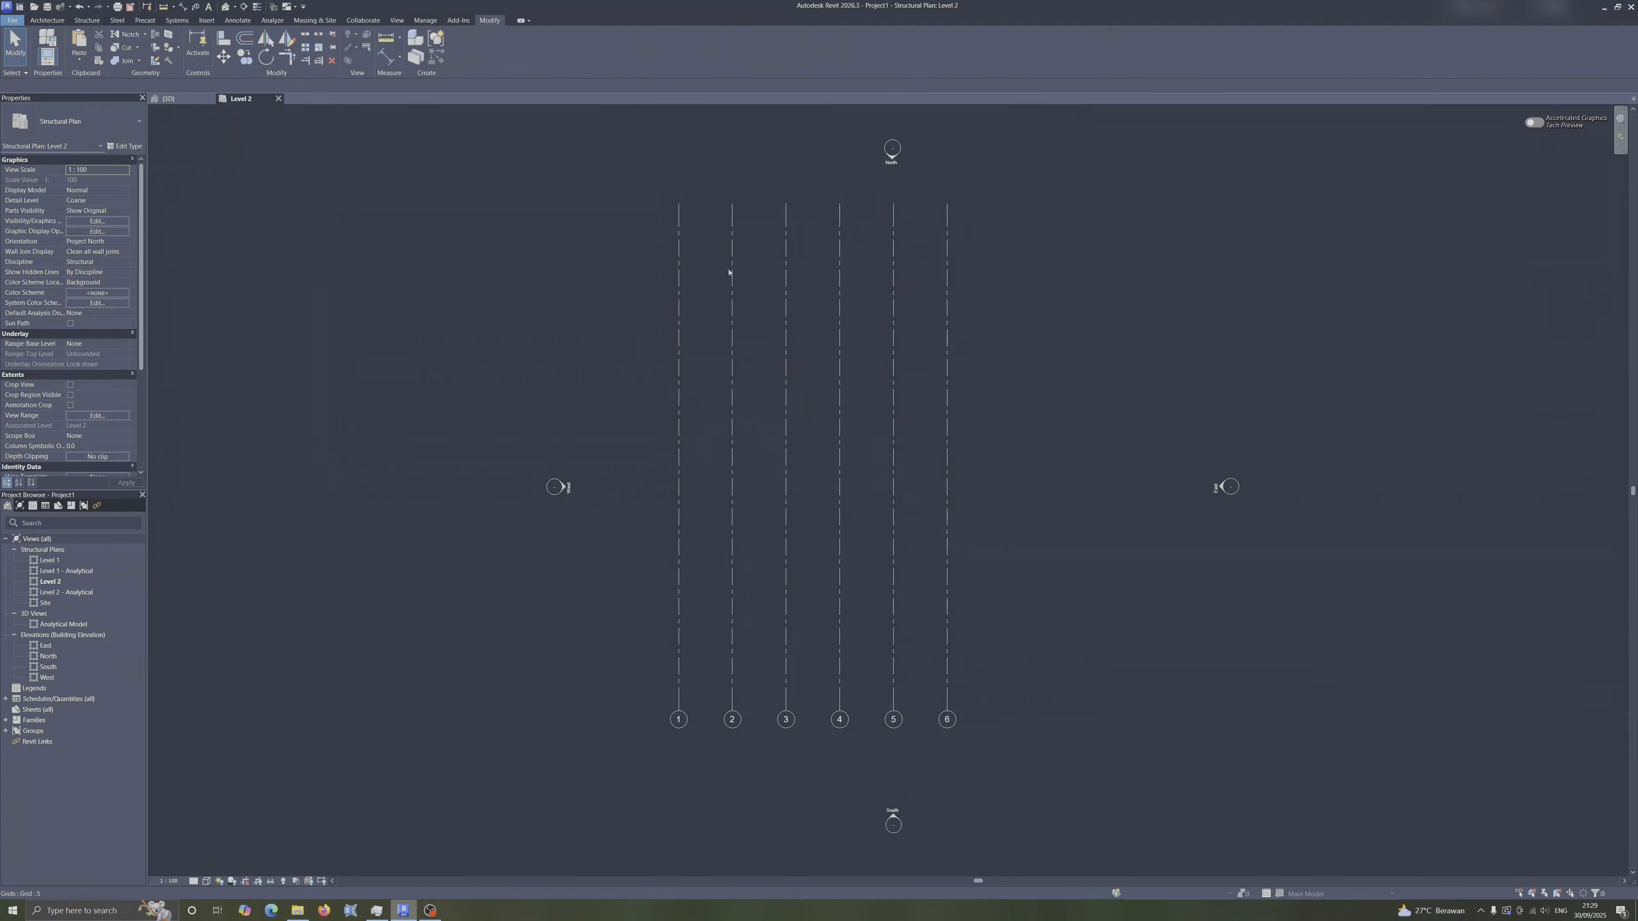
click(87, 20)
click(761, 42)
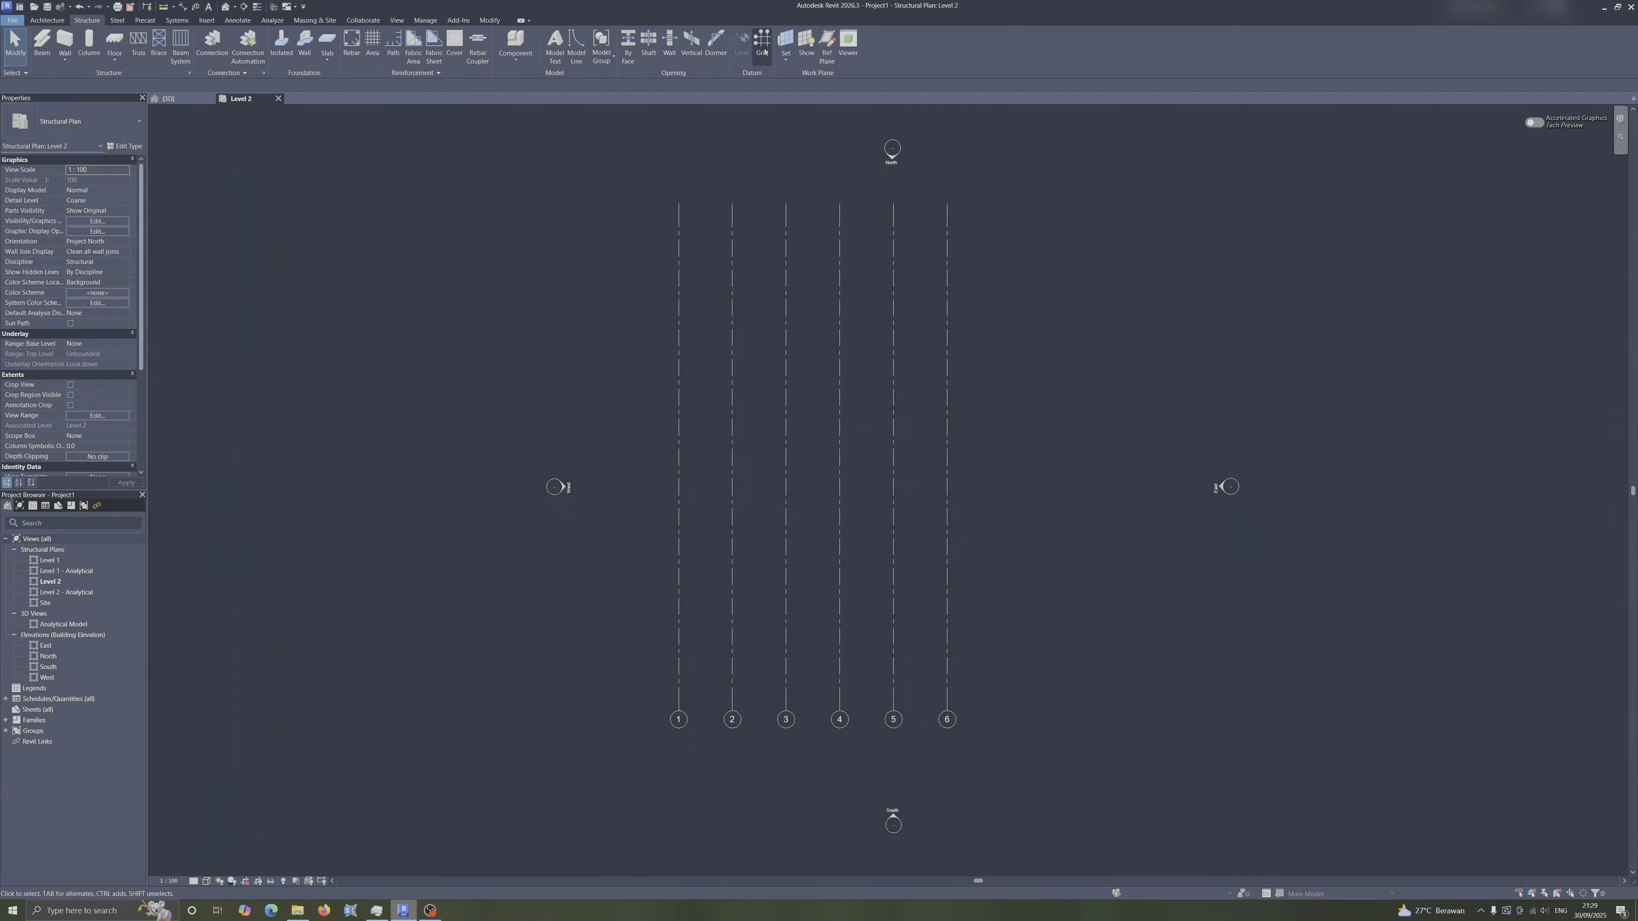
double_click(108, 85)
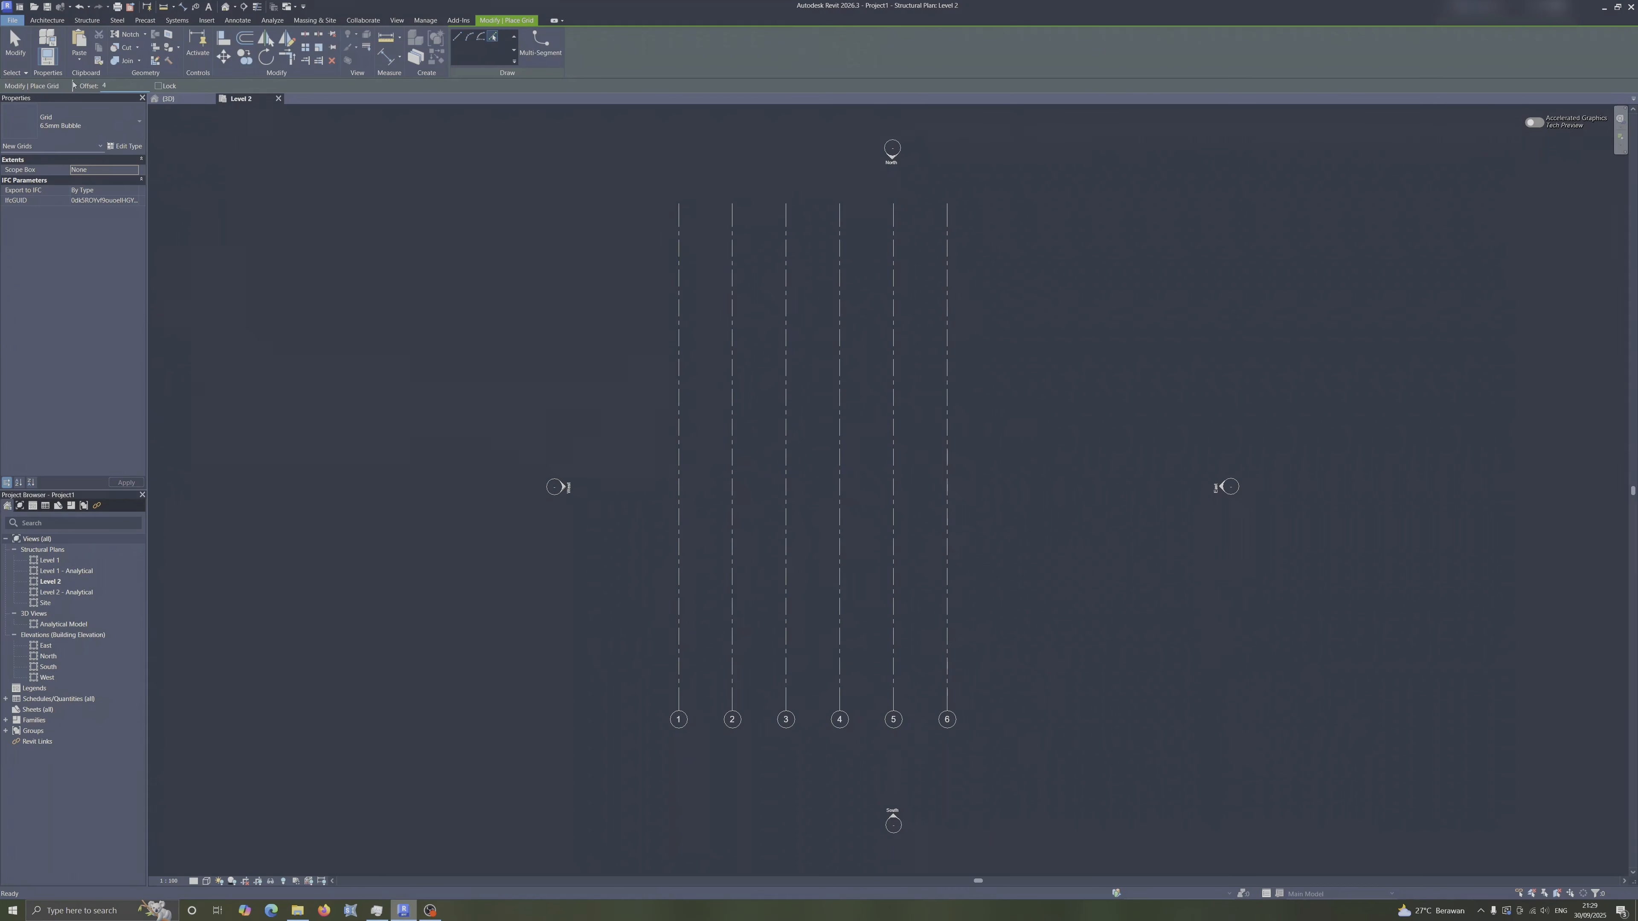
text(4000)
click(947, 338)
key(Escape)
key(Escape)
Rename vertical grids 1 and 2 as A and B.
click(678, 719)
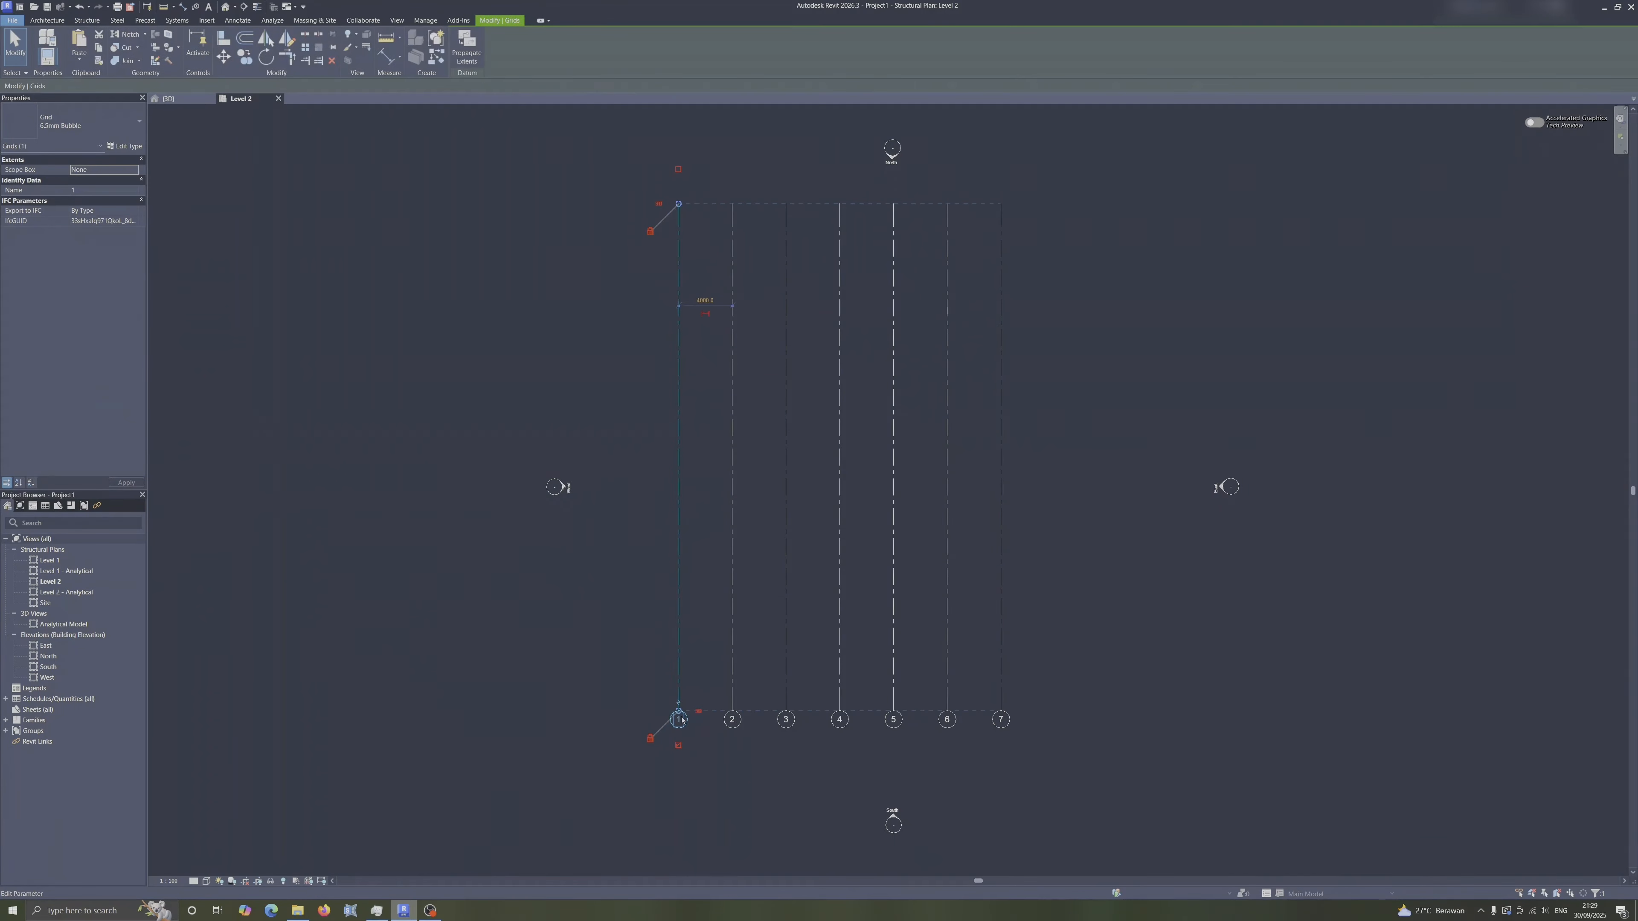
click(679, 720)
text(A)
click(733, 721)
click(732, 719)
click(732, 720)
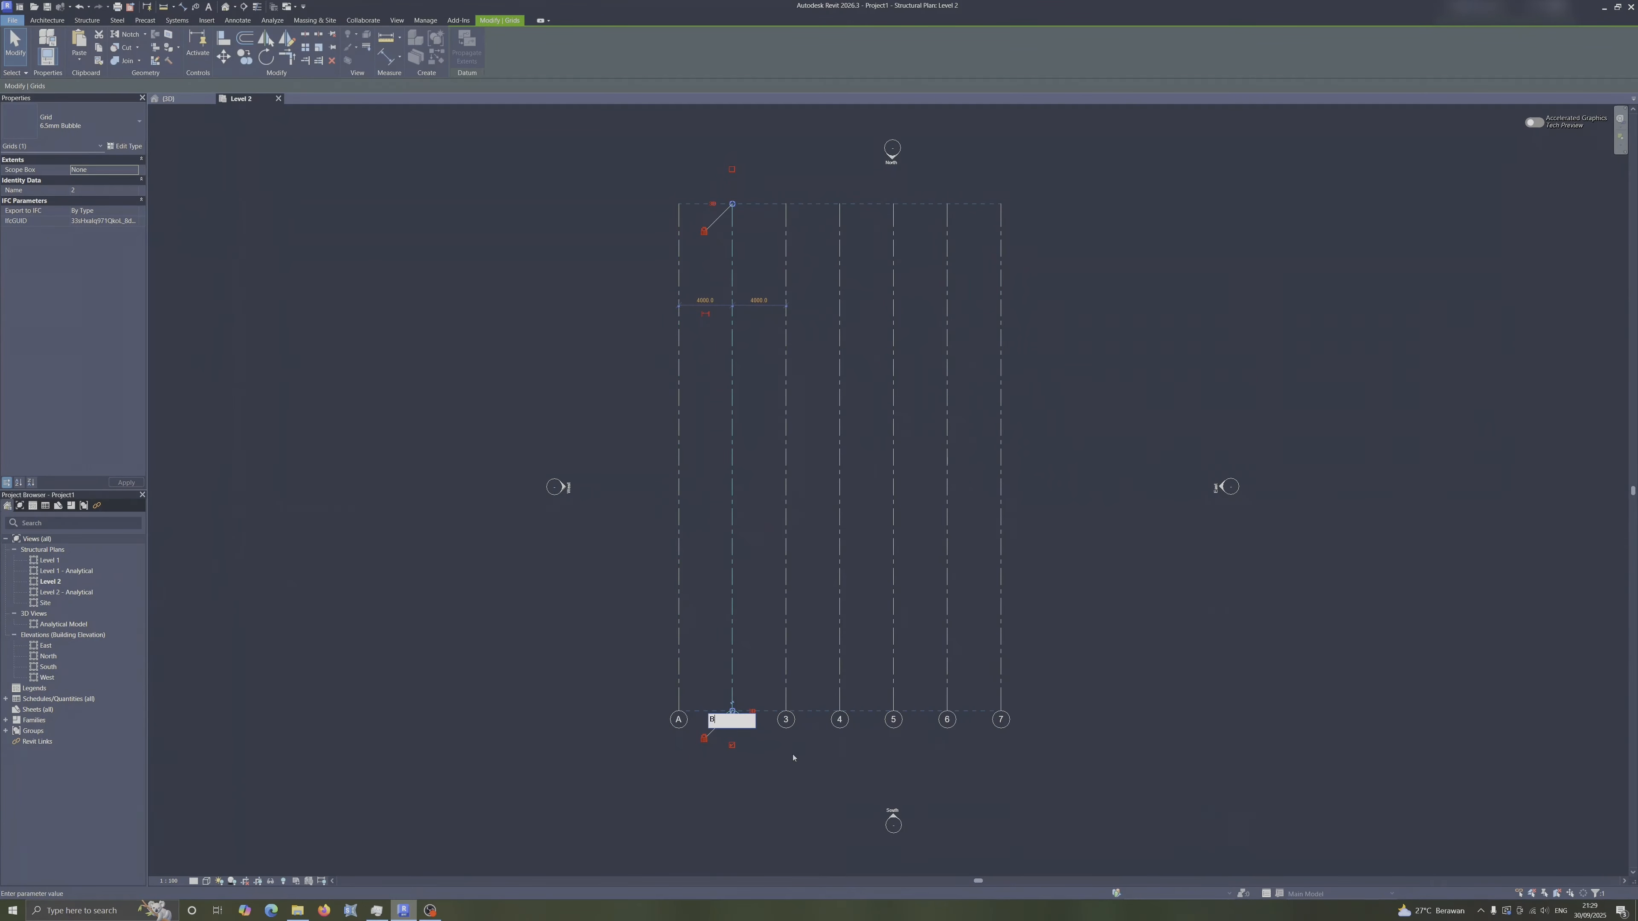
key(Return)
Rename vertical grids 3, 4 and 5 as C, D and E.
double_click(787, 720)
text(C)
key(Return)
double_click(840, 719)
text(D)
key(Return)
double_click(893, 720)
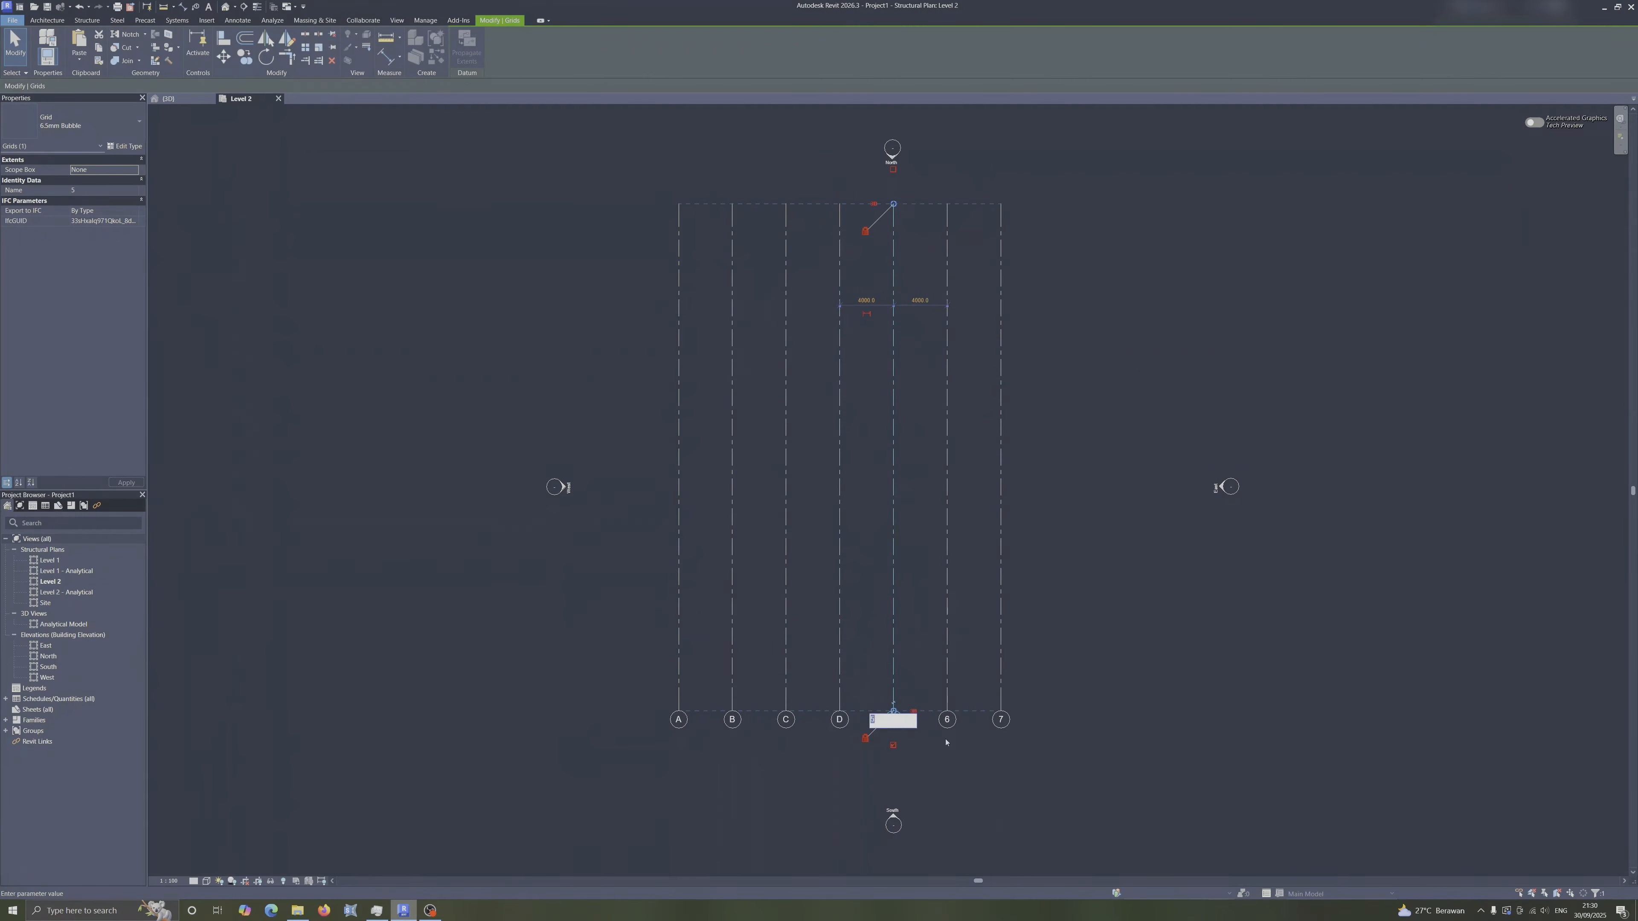
text(E)
key(Return)
Rename vertical grids 6 and 7 as F and G, and start placing a new grid.
double_click(946, 719)
text(F)
key(Return)
double_click(1000, 720)
key(Return)
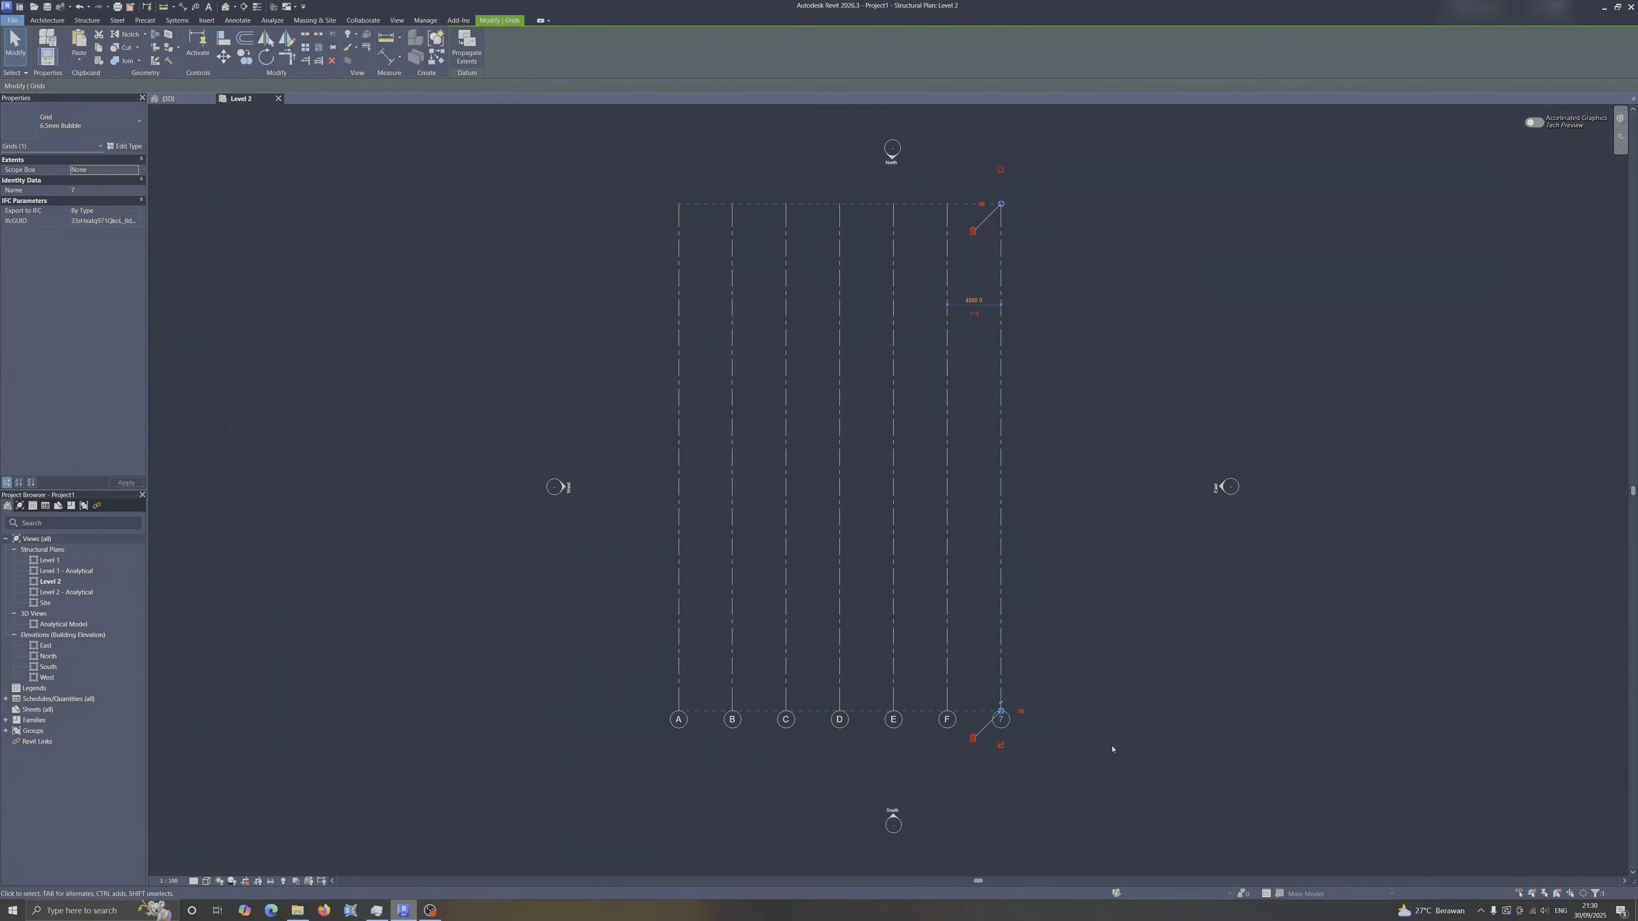
click(1003, 720)
key(Return)
click(237, 149)
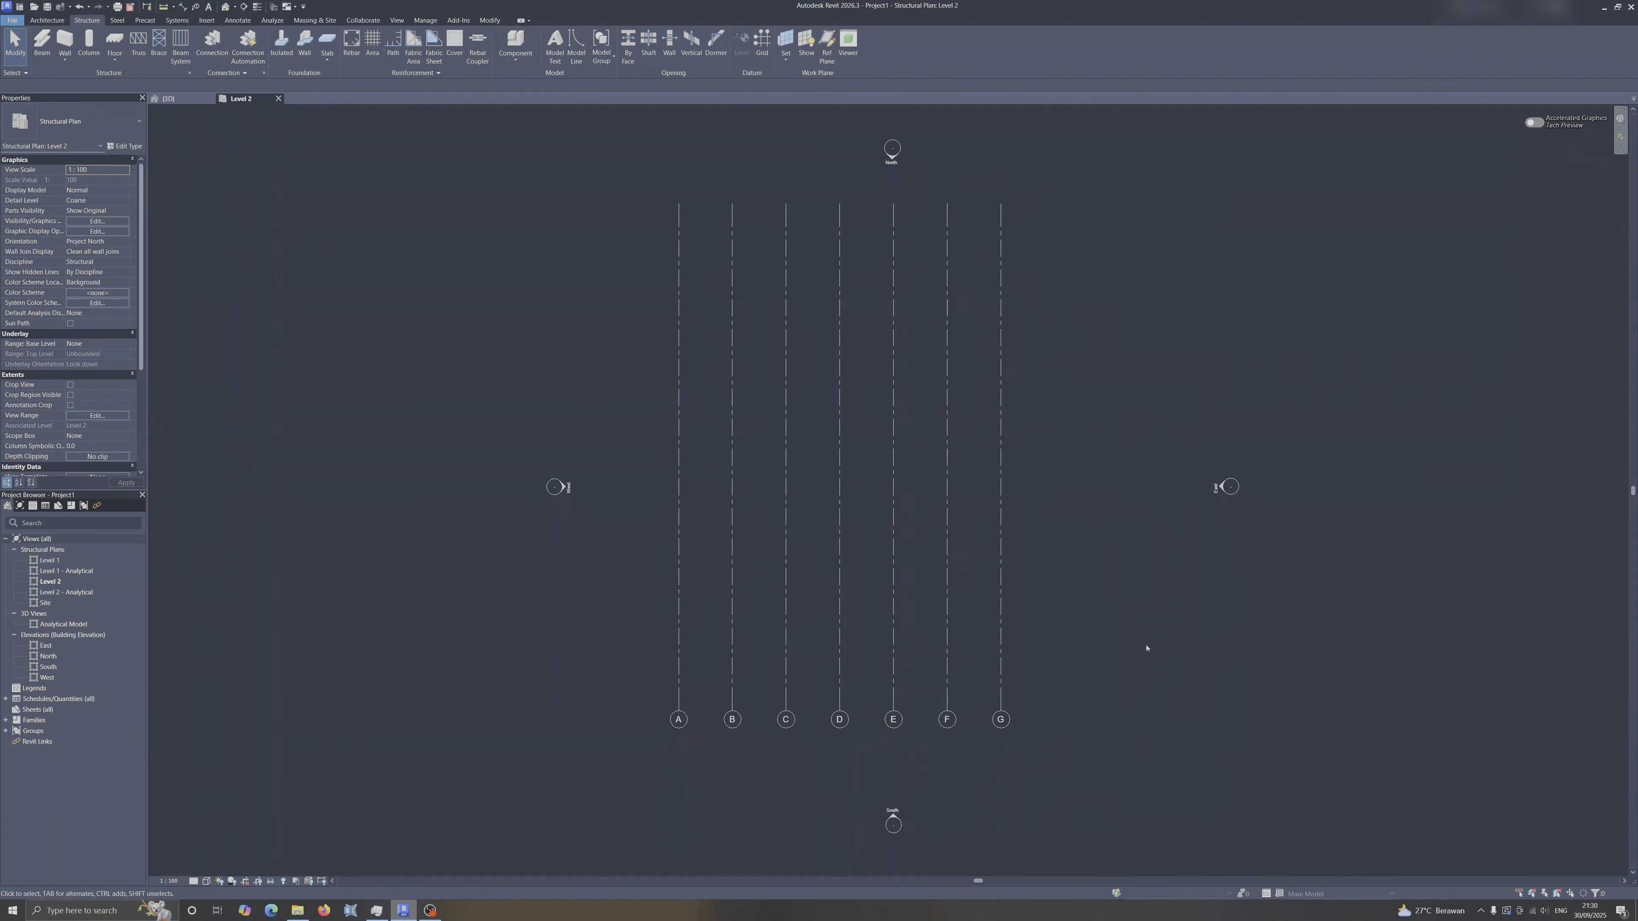
click(761, 42)
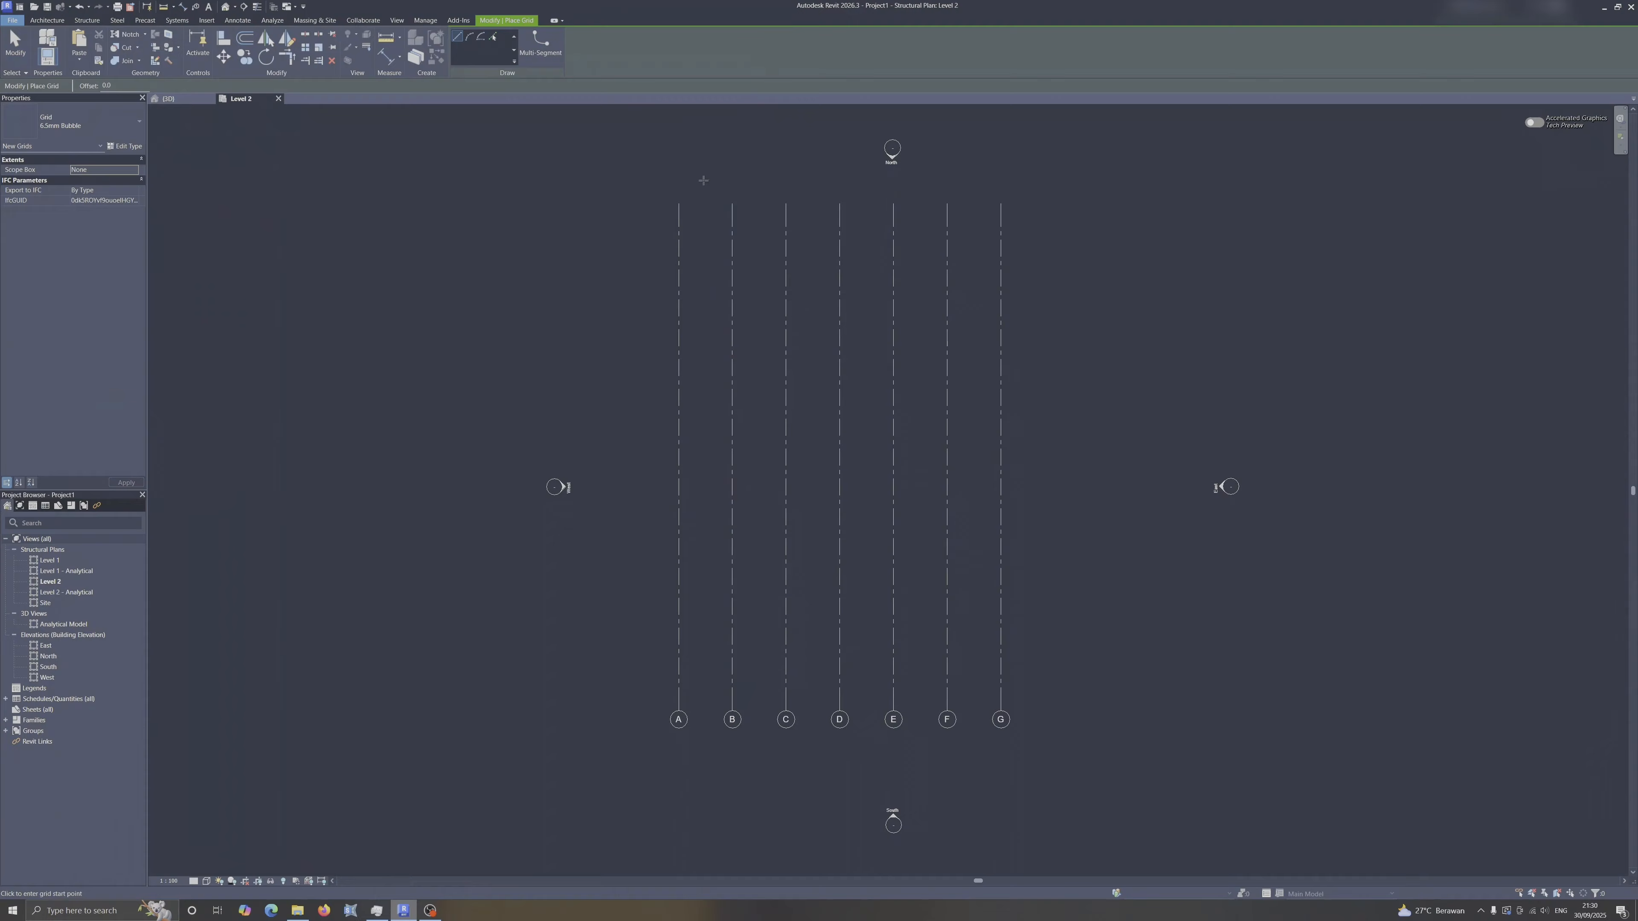
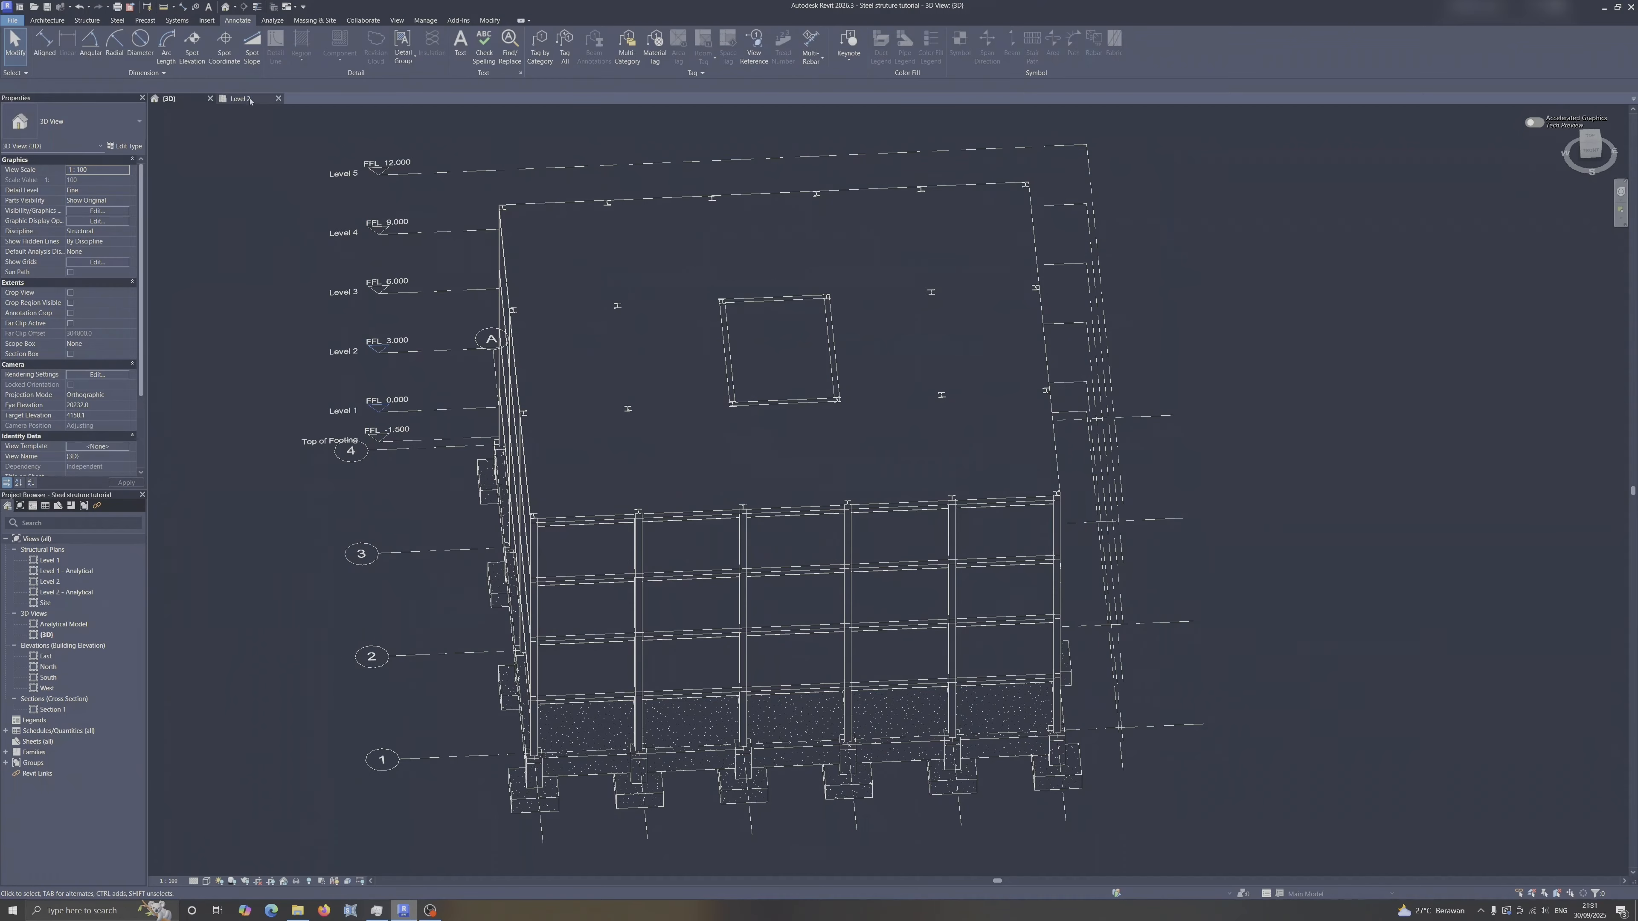
On the Level 2 plan, move all lettered and numbered grids together so they sit centred between the elevation markers.
click(240, 99)
scroll(1150, 472, down, 1)
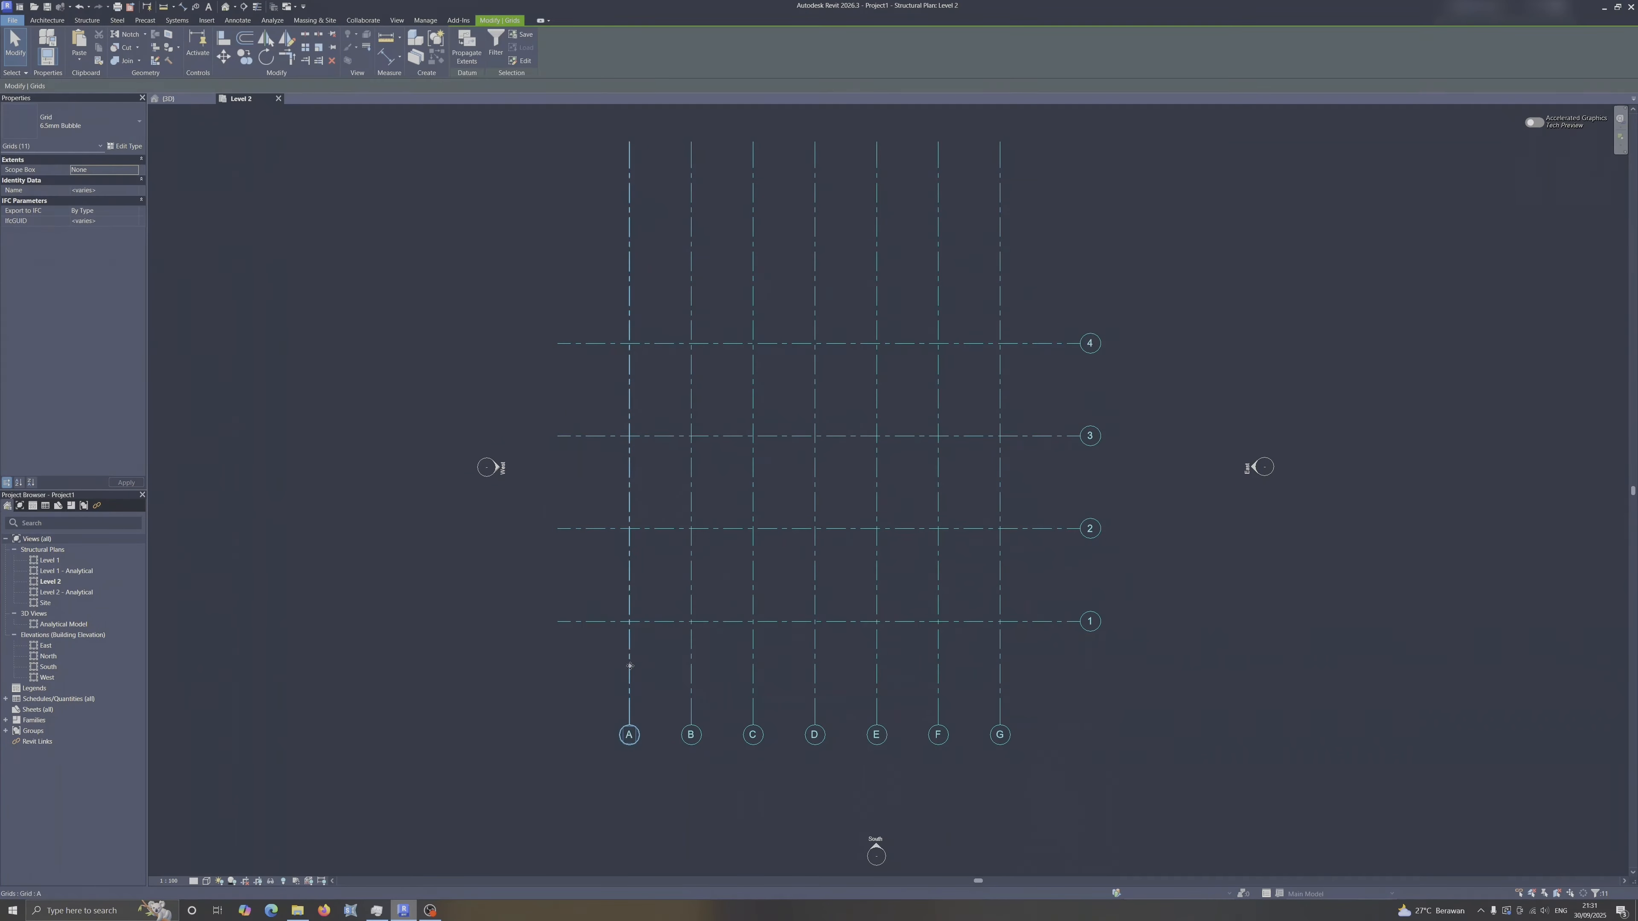
drag(1116, 304, 628, 676)
drag(753, 501, 800, 494)
middle_drag(859, 447, 844, 592)
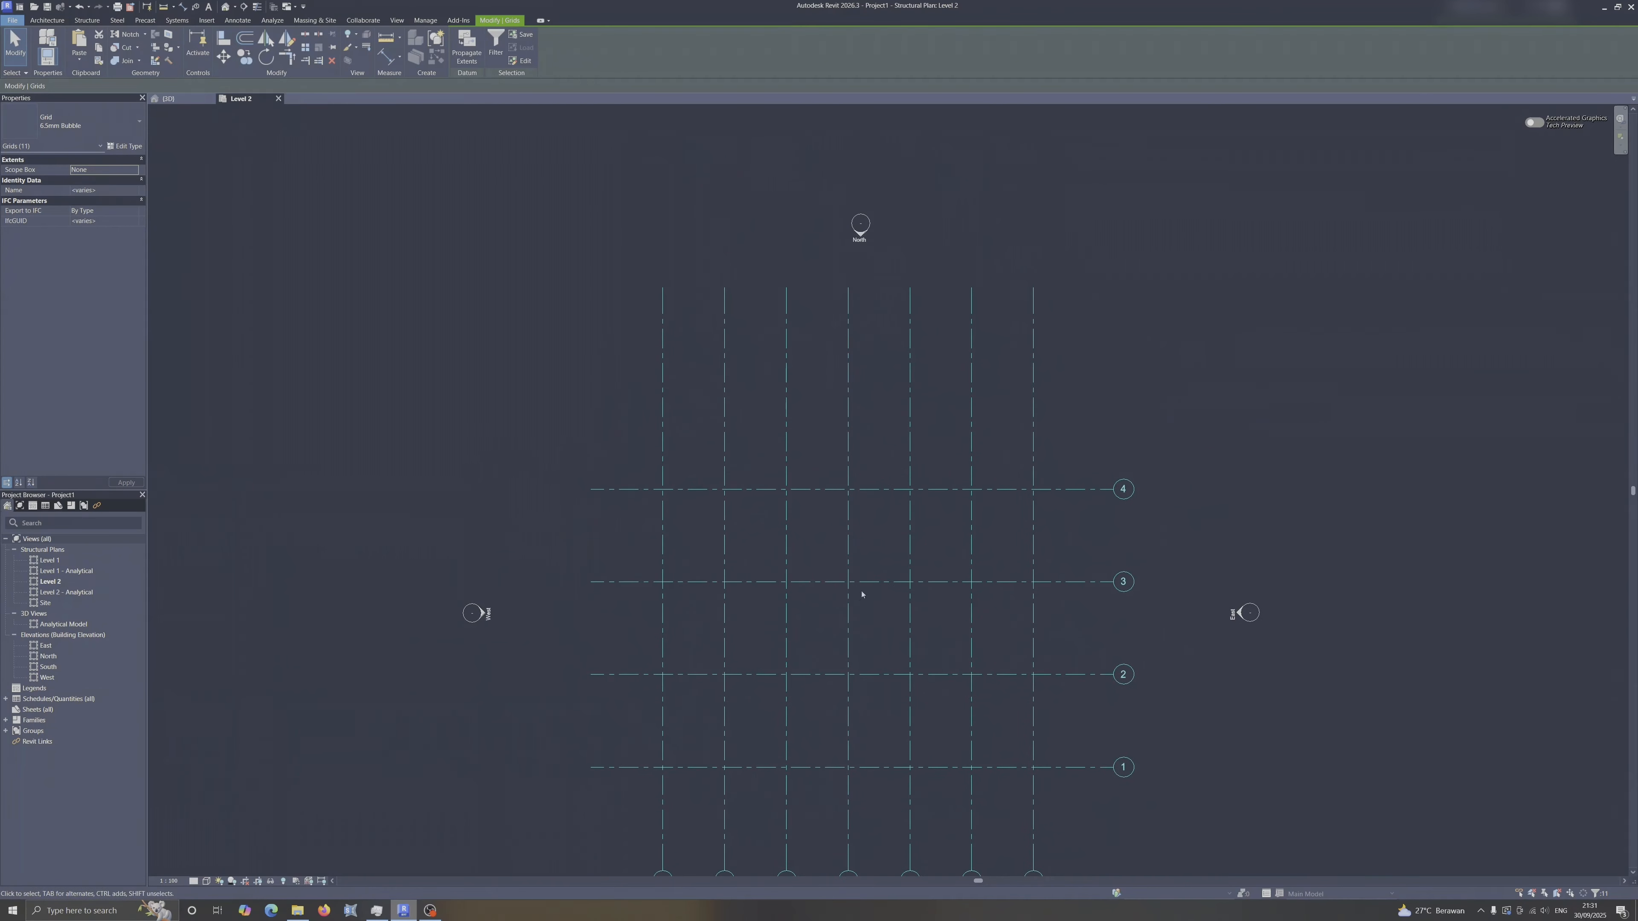
drag(864, 440, 877, 418)
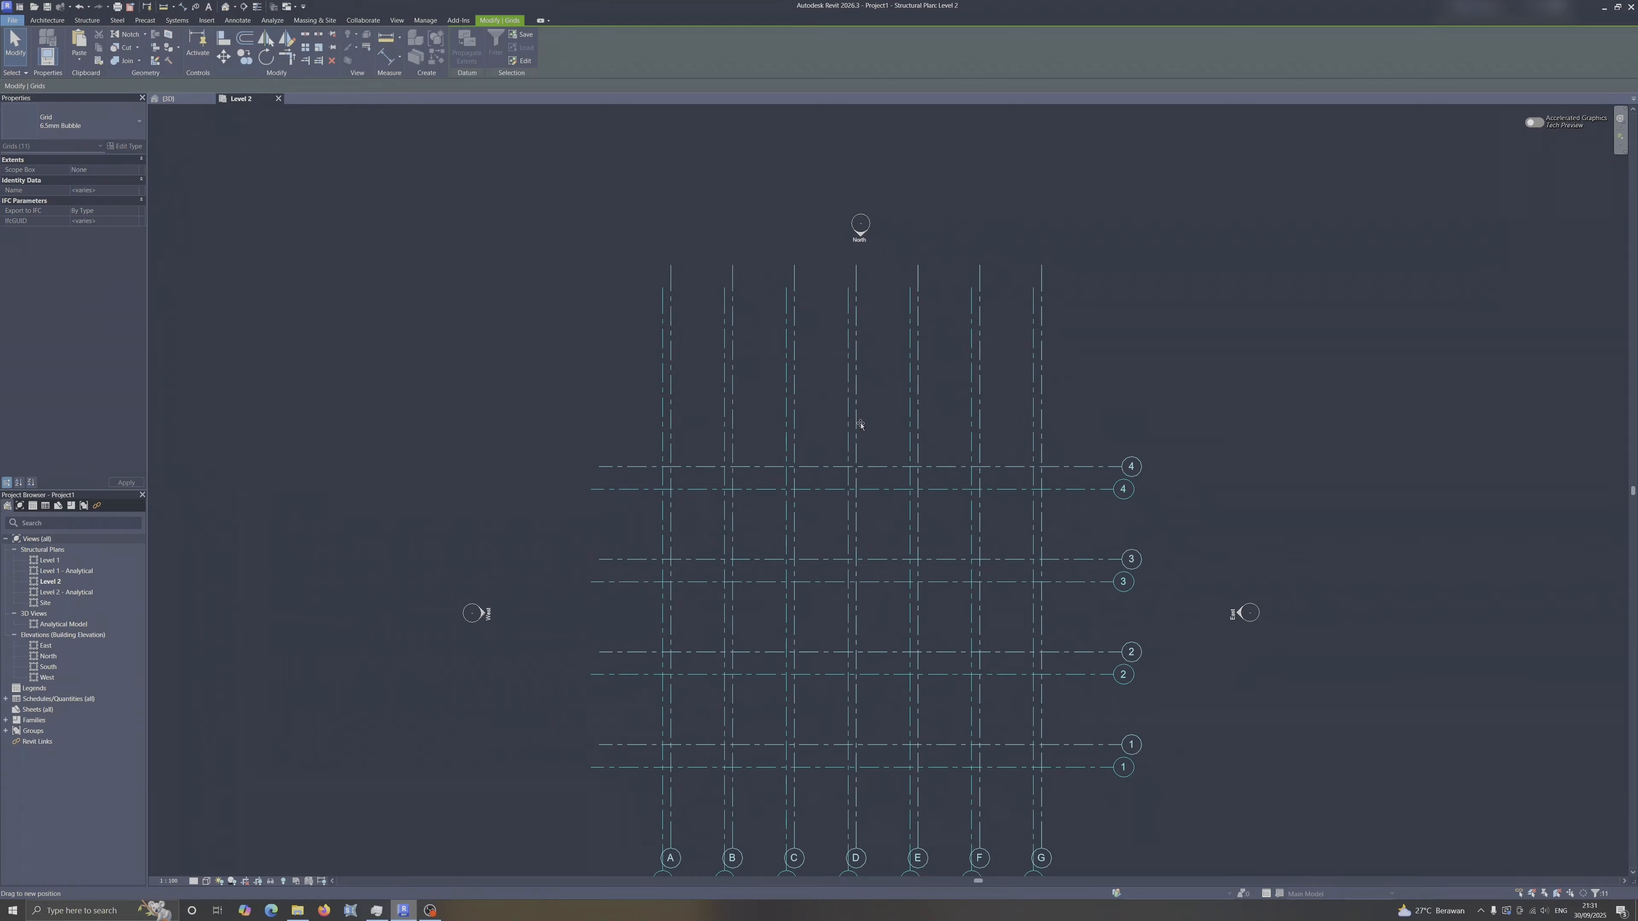
click(1255, 366)
middle_drag(1082, 344, 1001, 190)
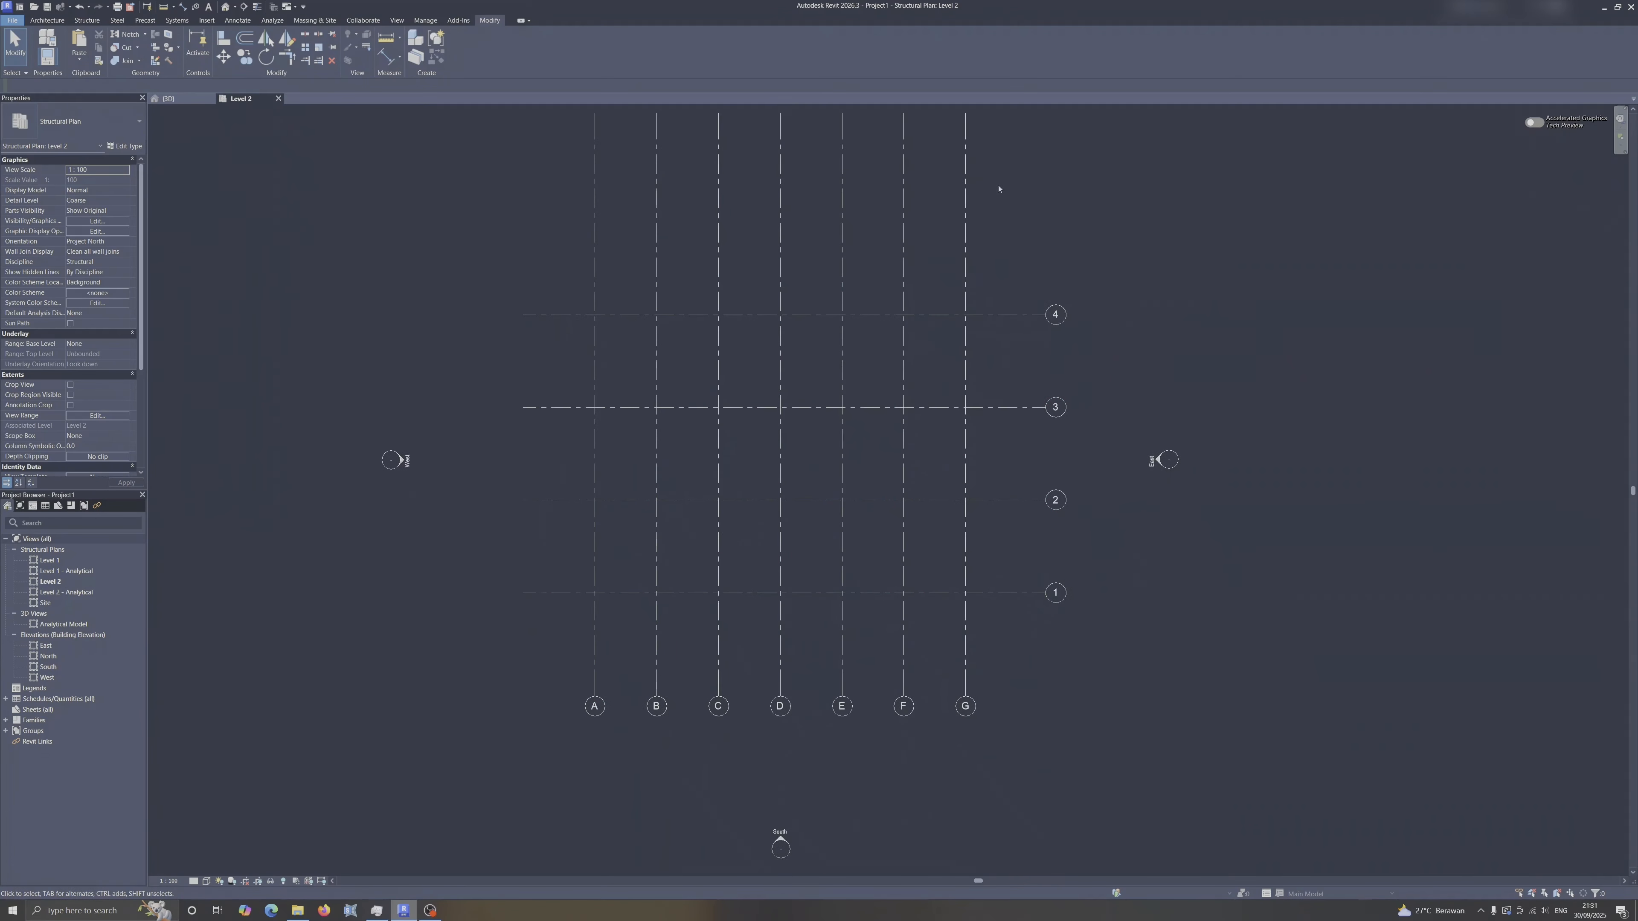
Add an aligned dimension between horizontal grids 1 and 2, just beyond grid G.
click(237, 20)
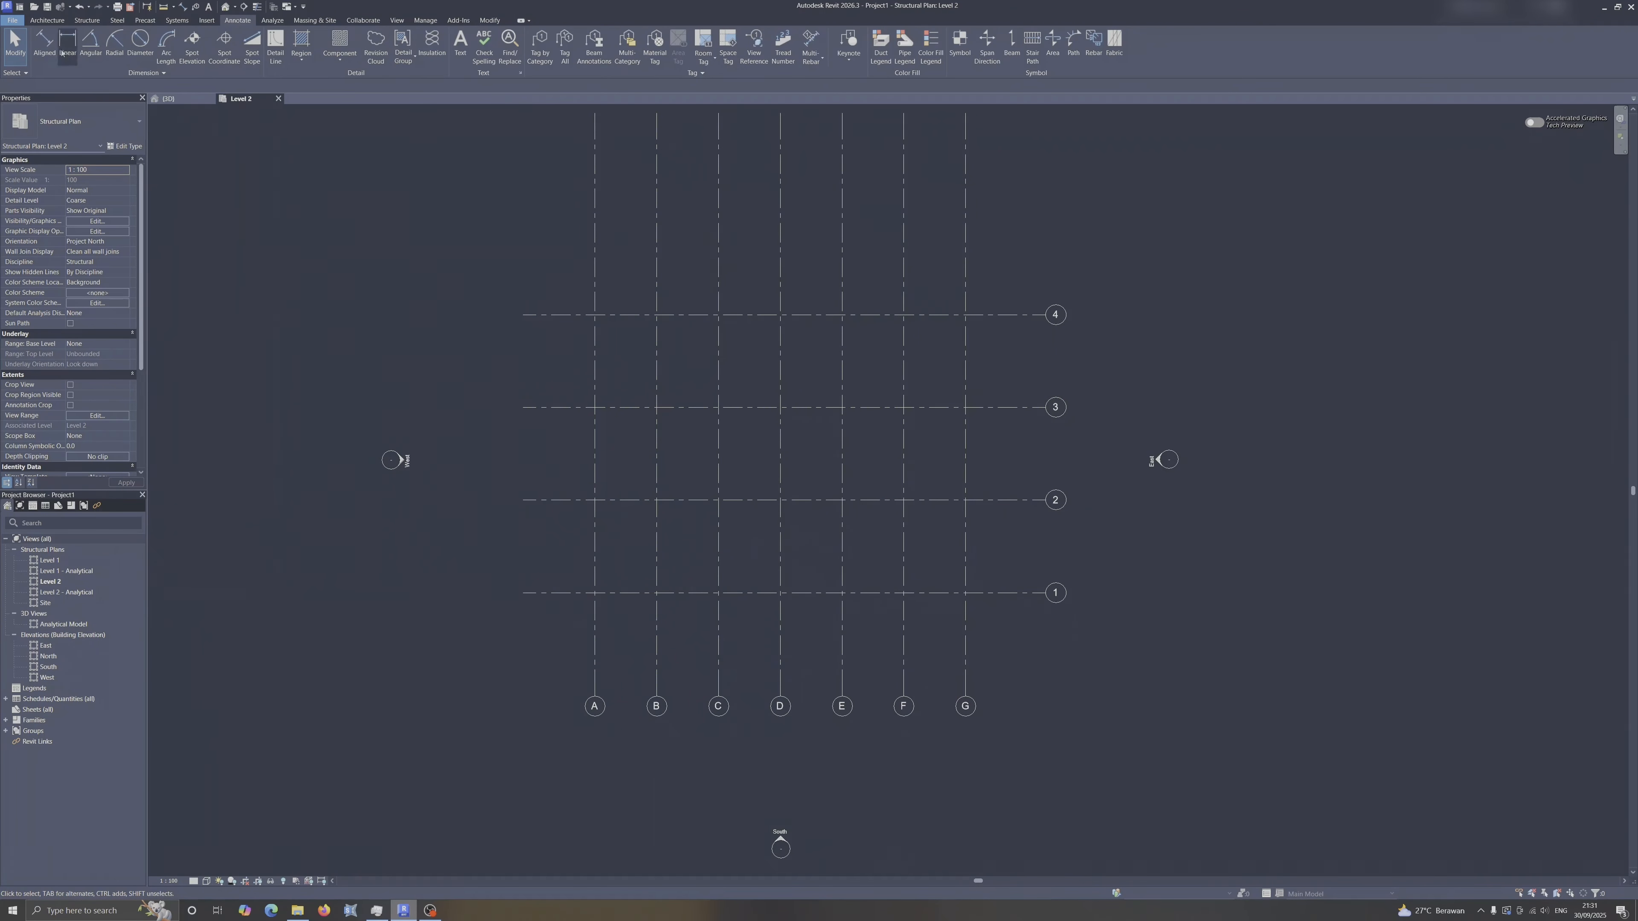
click(45, 42)
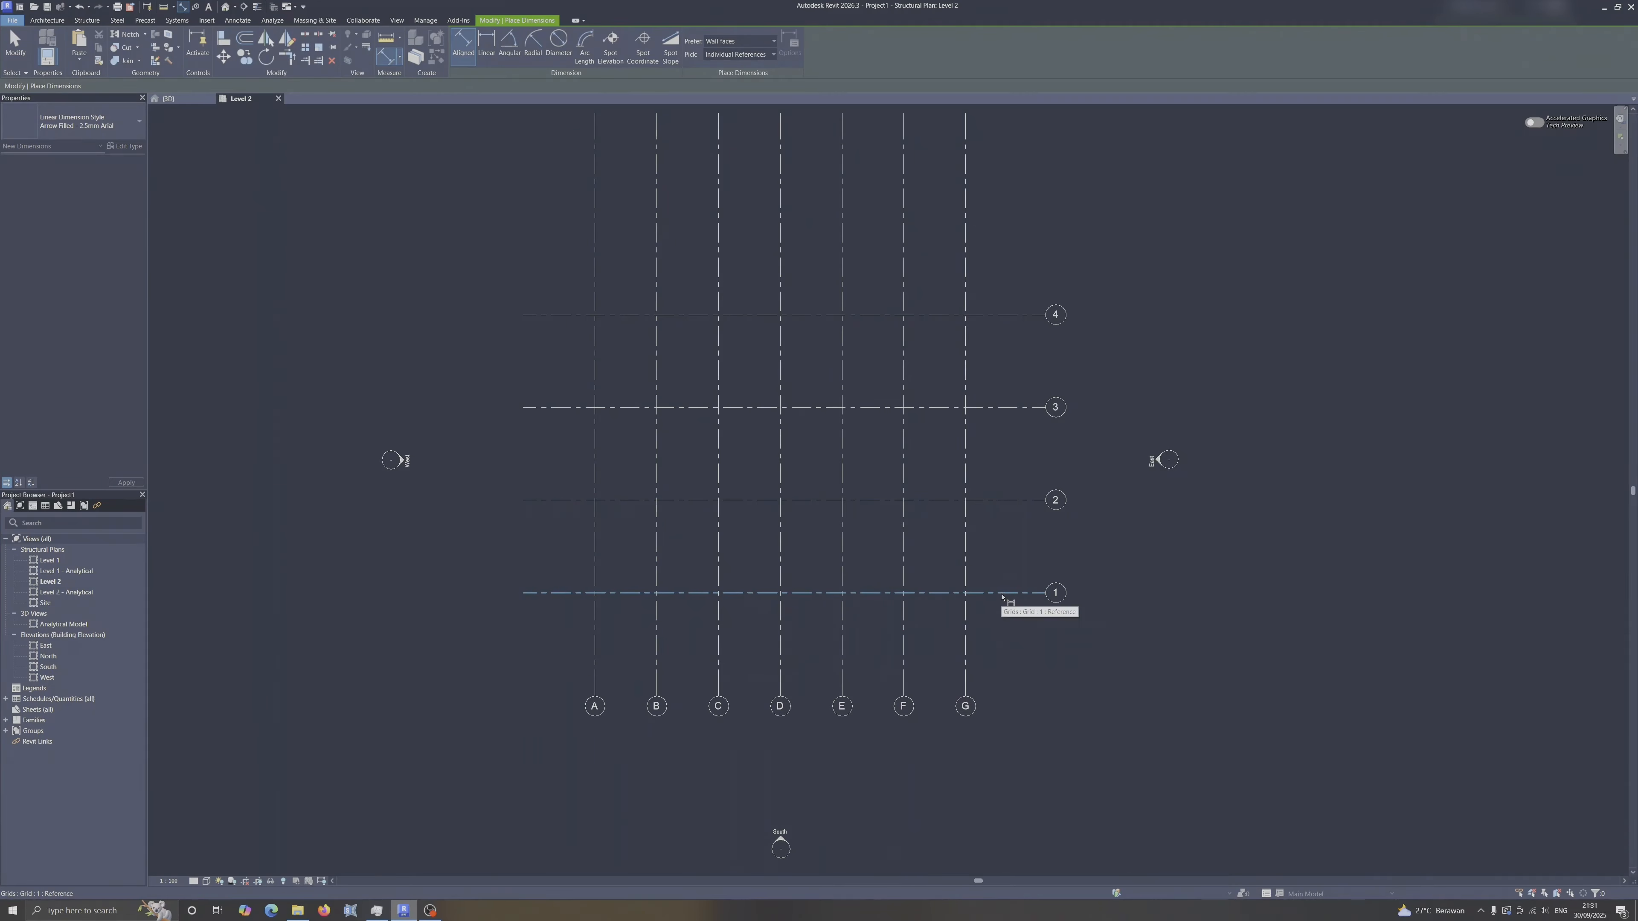
click(1002, 593)
click(999, 501)
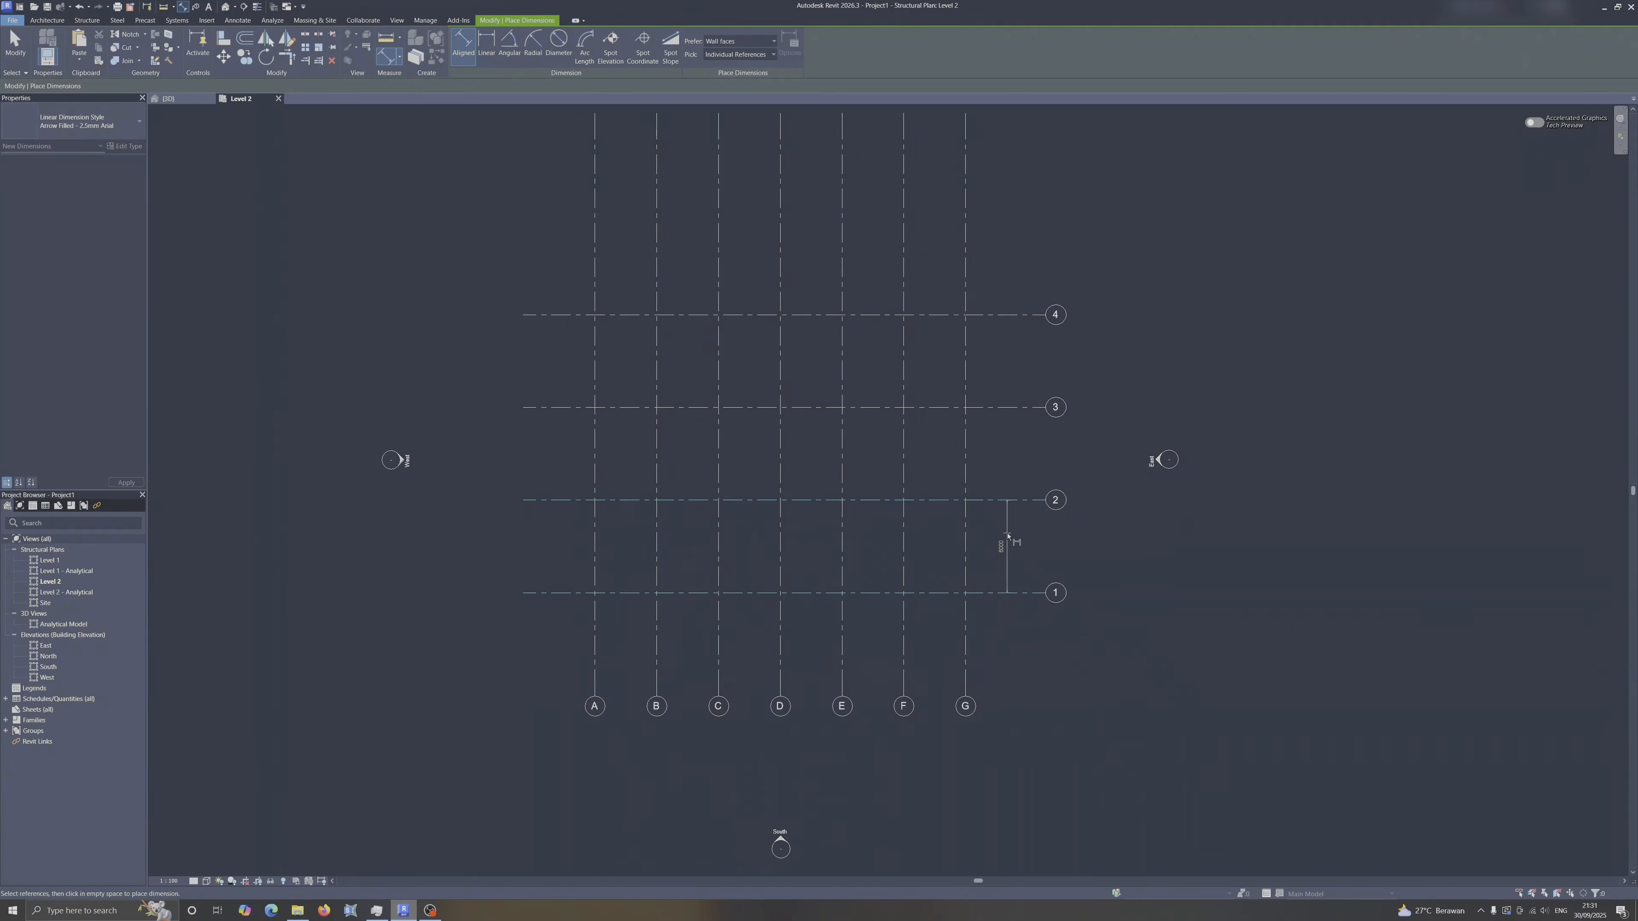
scroll(985, 560, up, 1)
scroll(984, 561, up, 2)
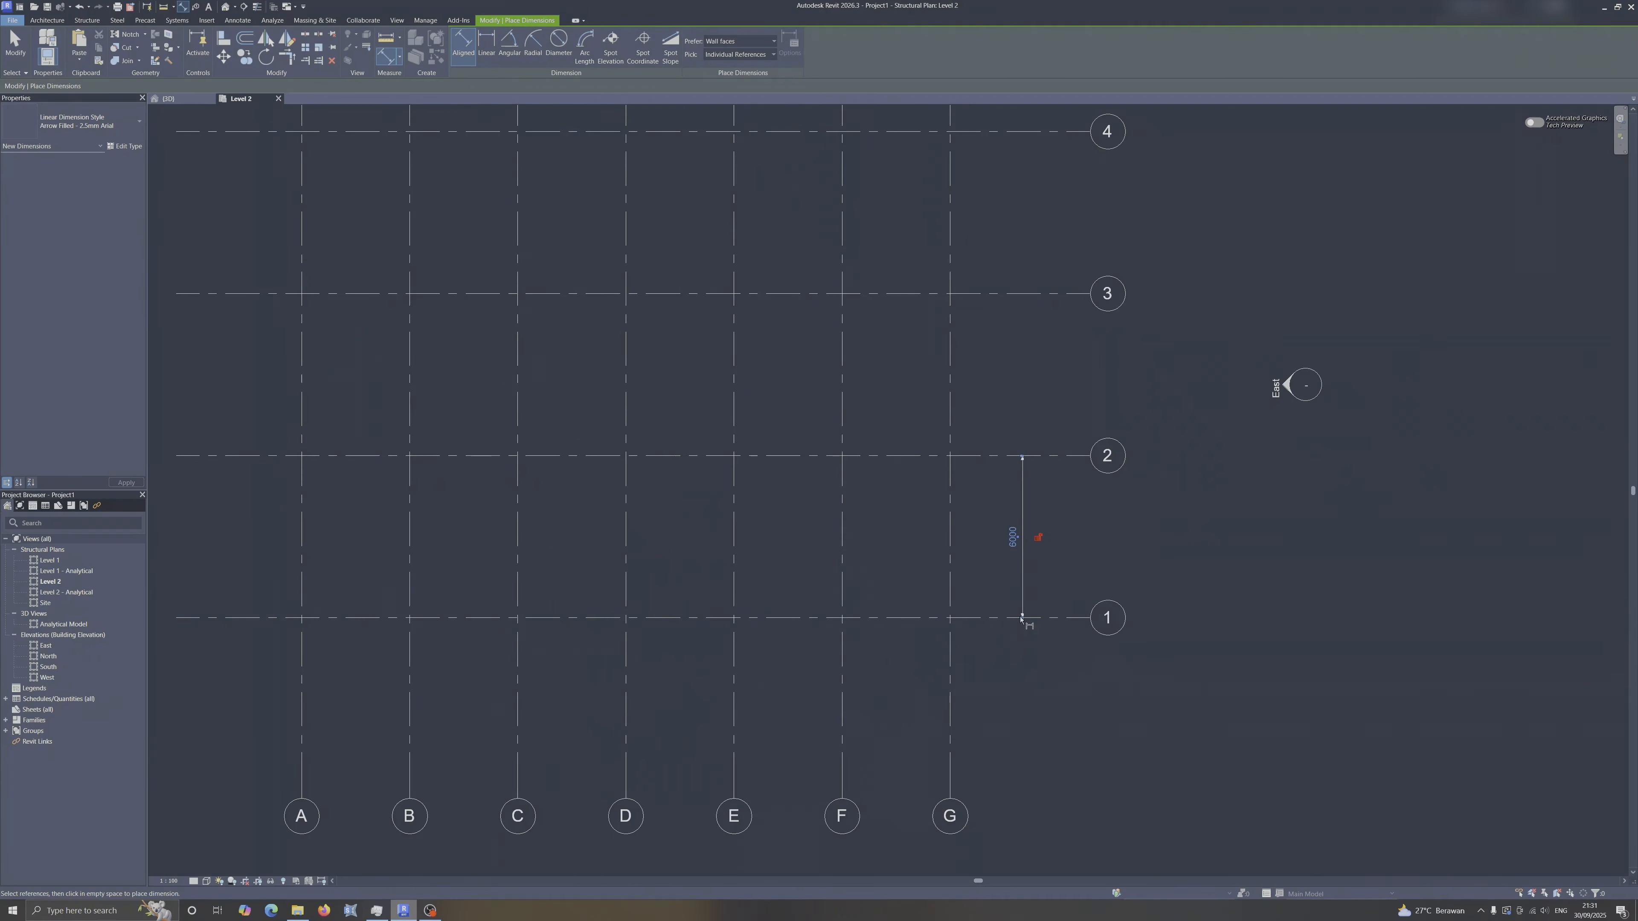
Add an overall aligned dimension from grid 1 to grid 4, outside the dimension between grids 1 and 2.
click(1047, 620)
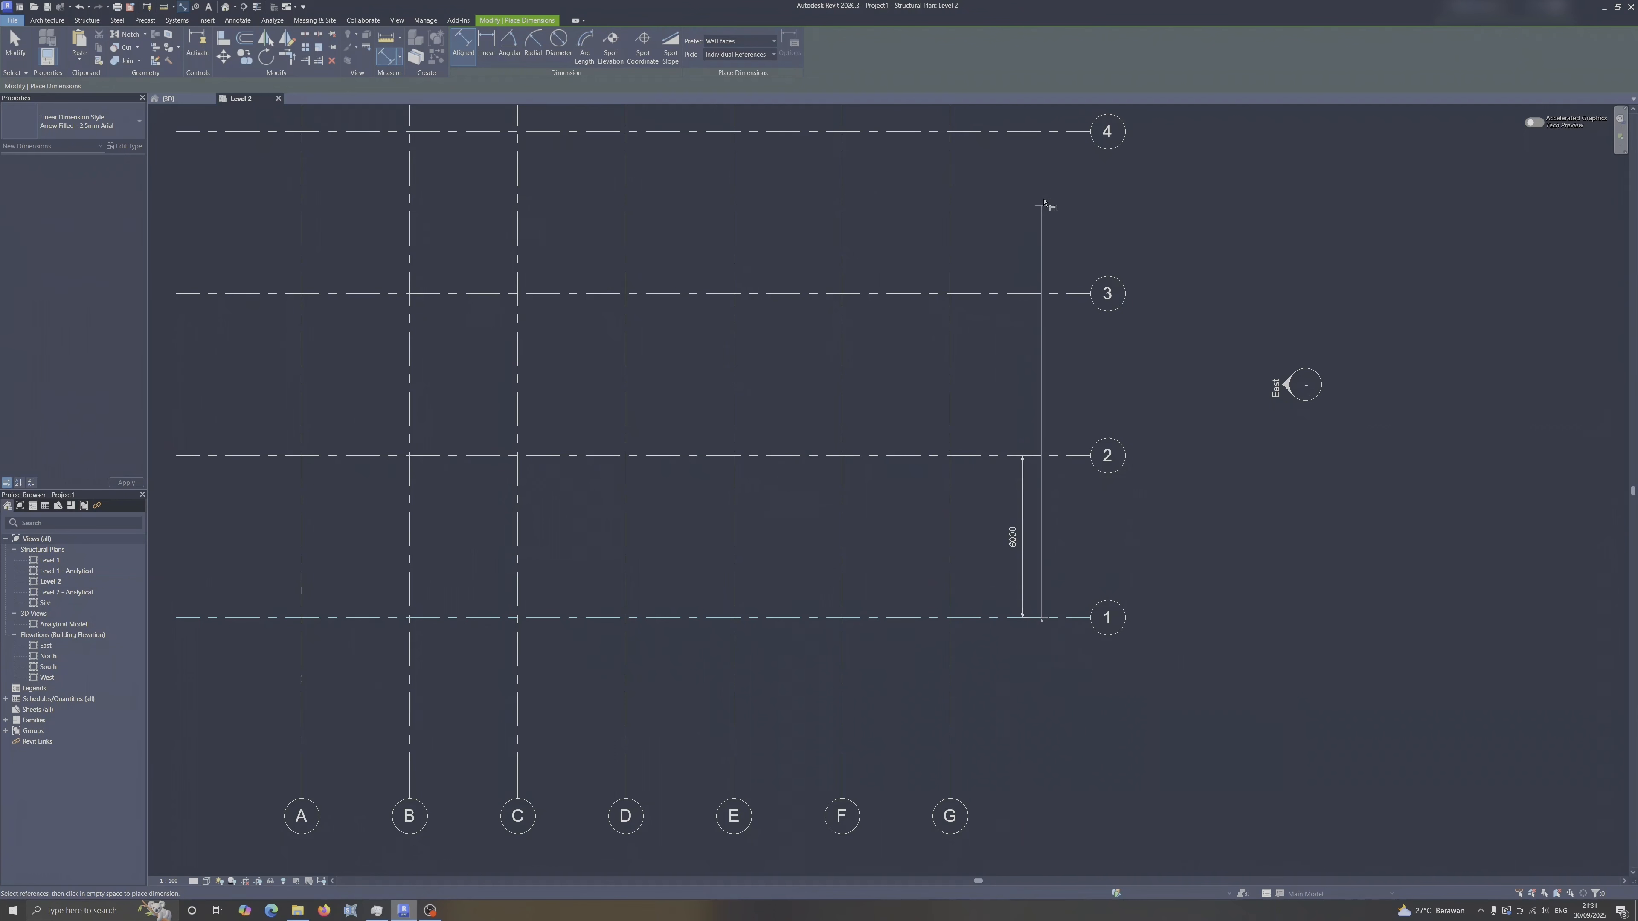
scroll(1048, 270, down, 1)
scroll(1048, 281, down, 1)
click(1061, 256)
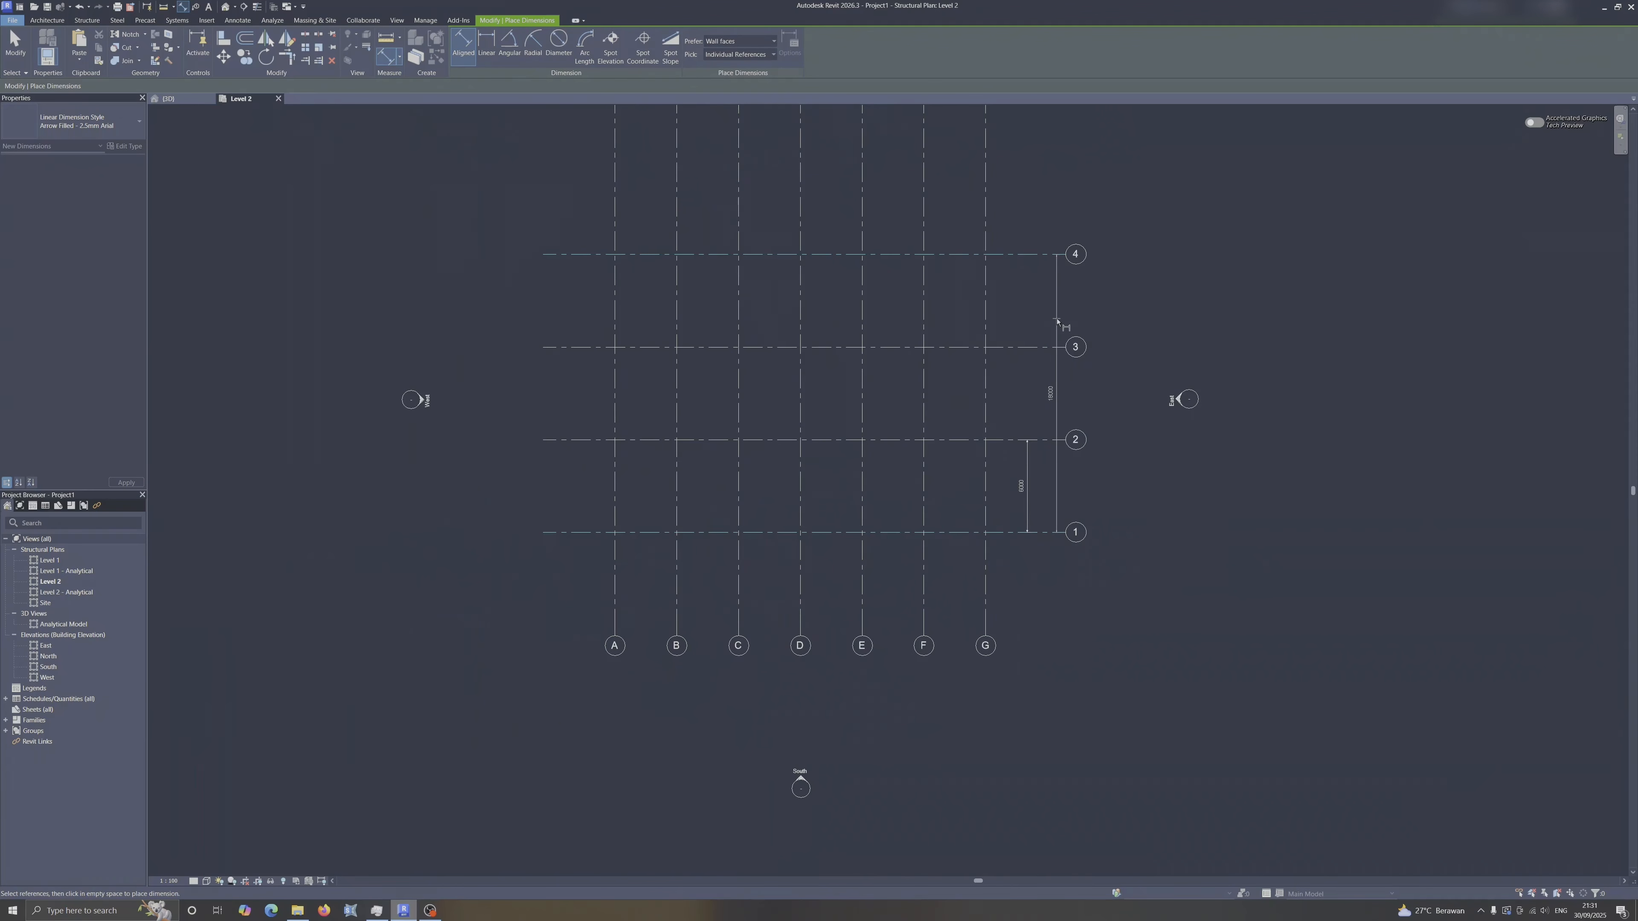
click(1058, 388)
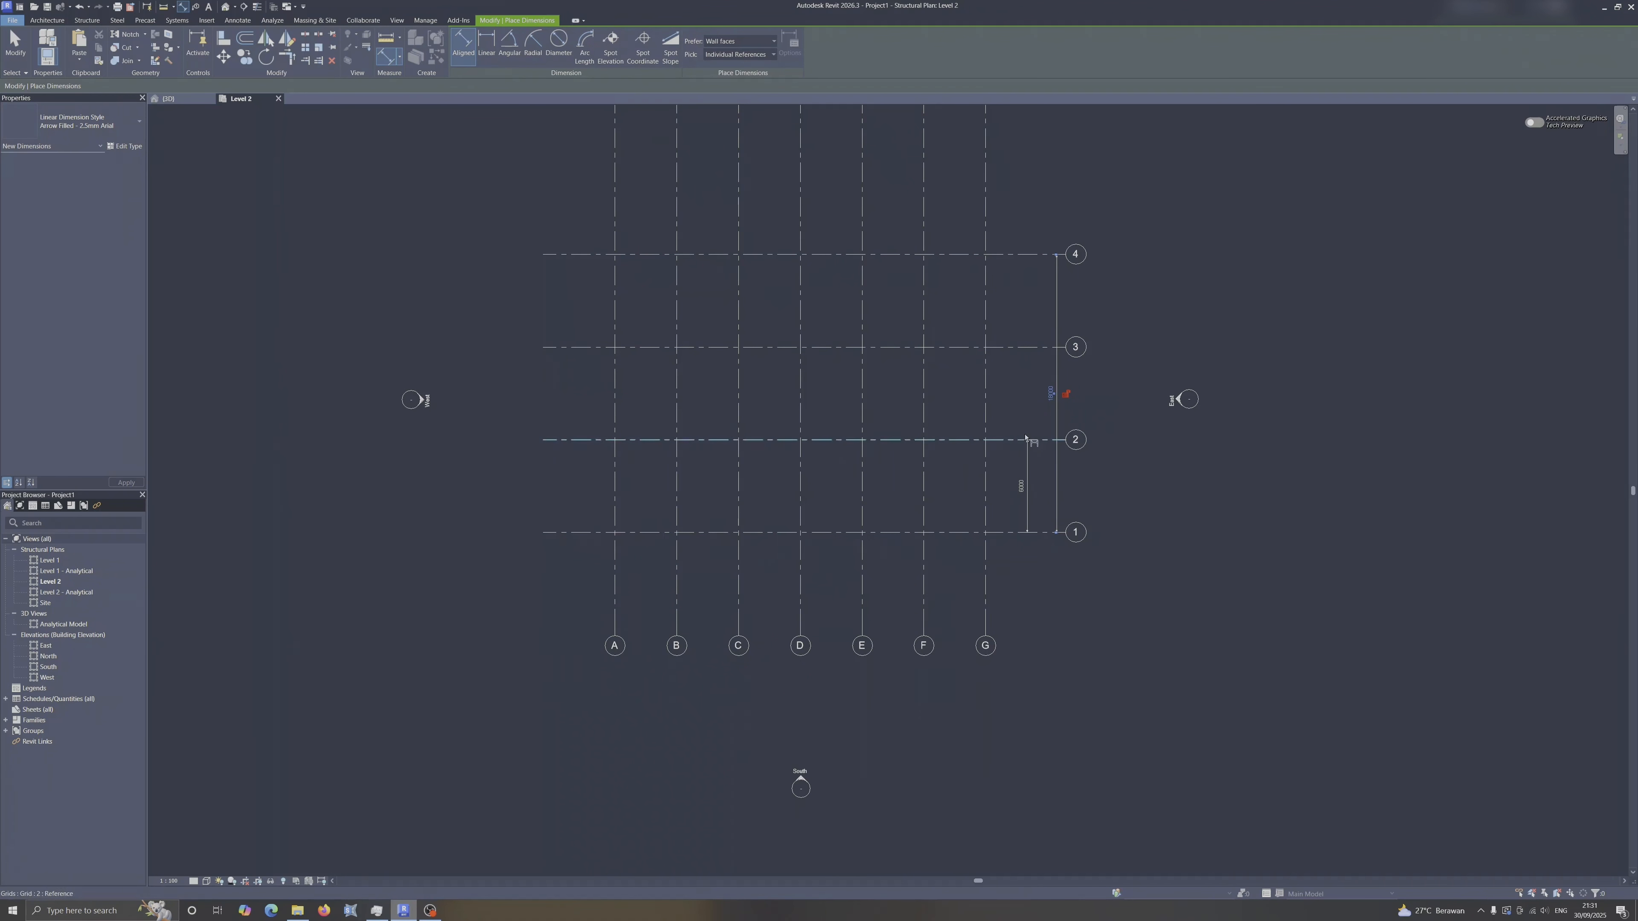
Dimension the spacings between grids 2 and 3 and between grids 3 and 4, in line with the first spacing dimension.
click(1009, 441)
click(1018, 349)
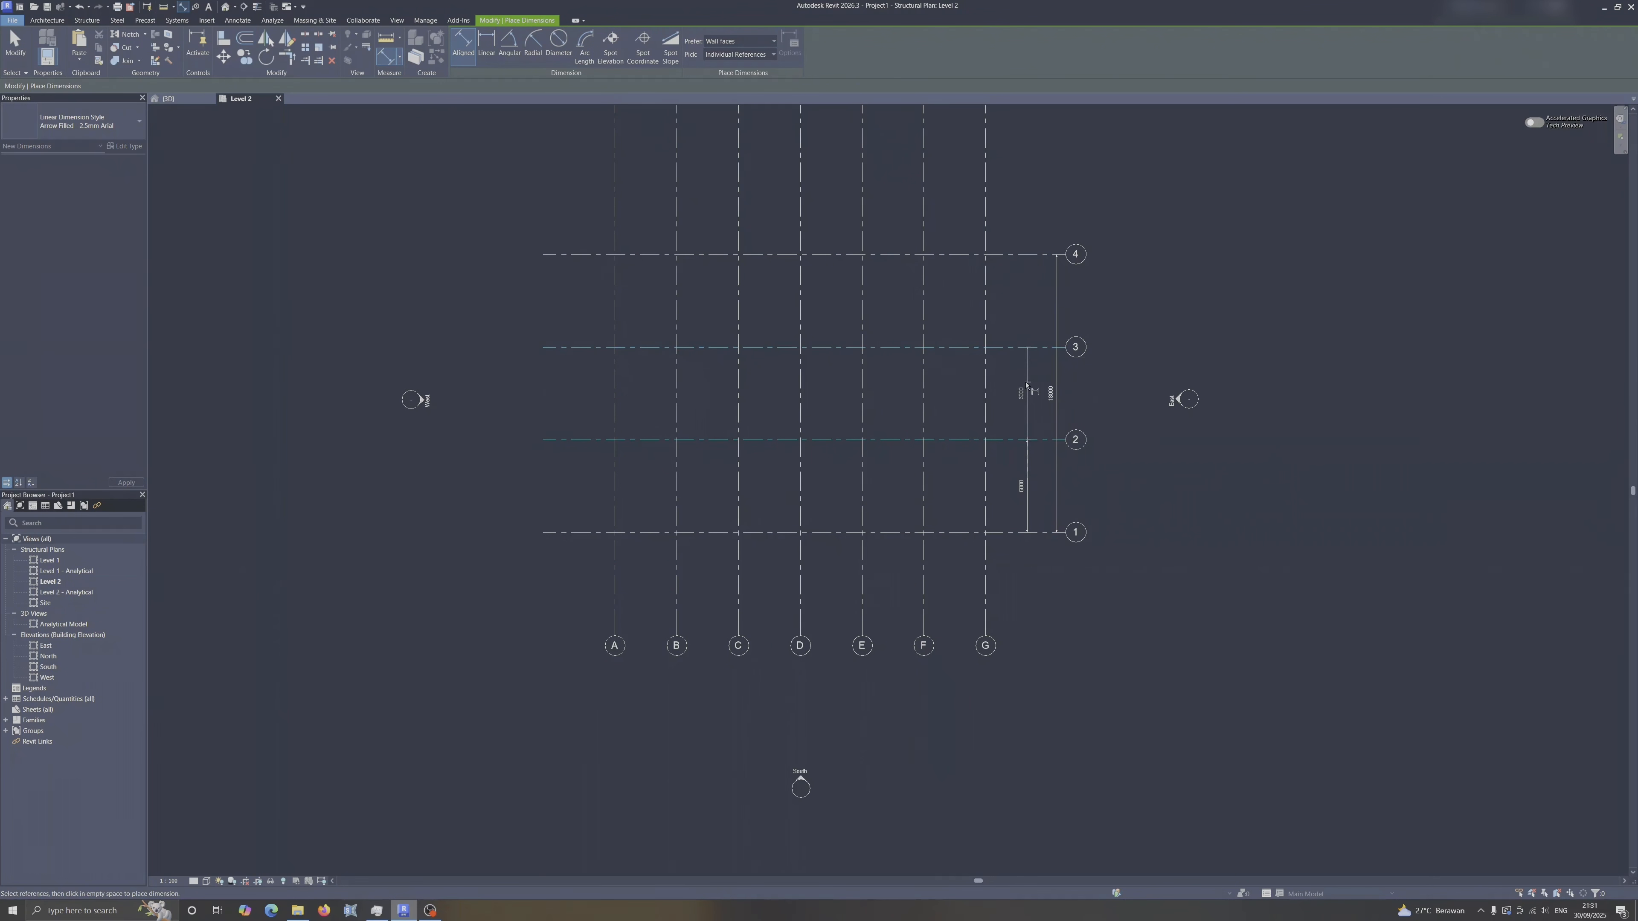
scroll(997, 373, up, 4)
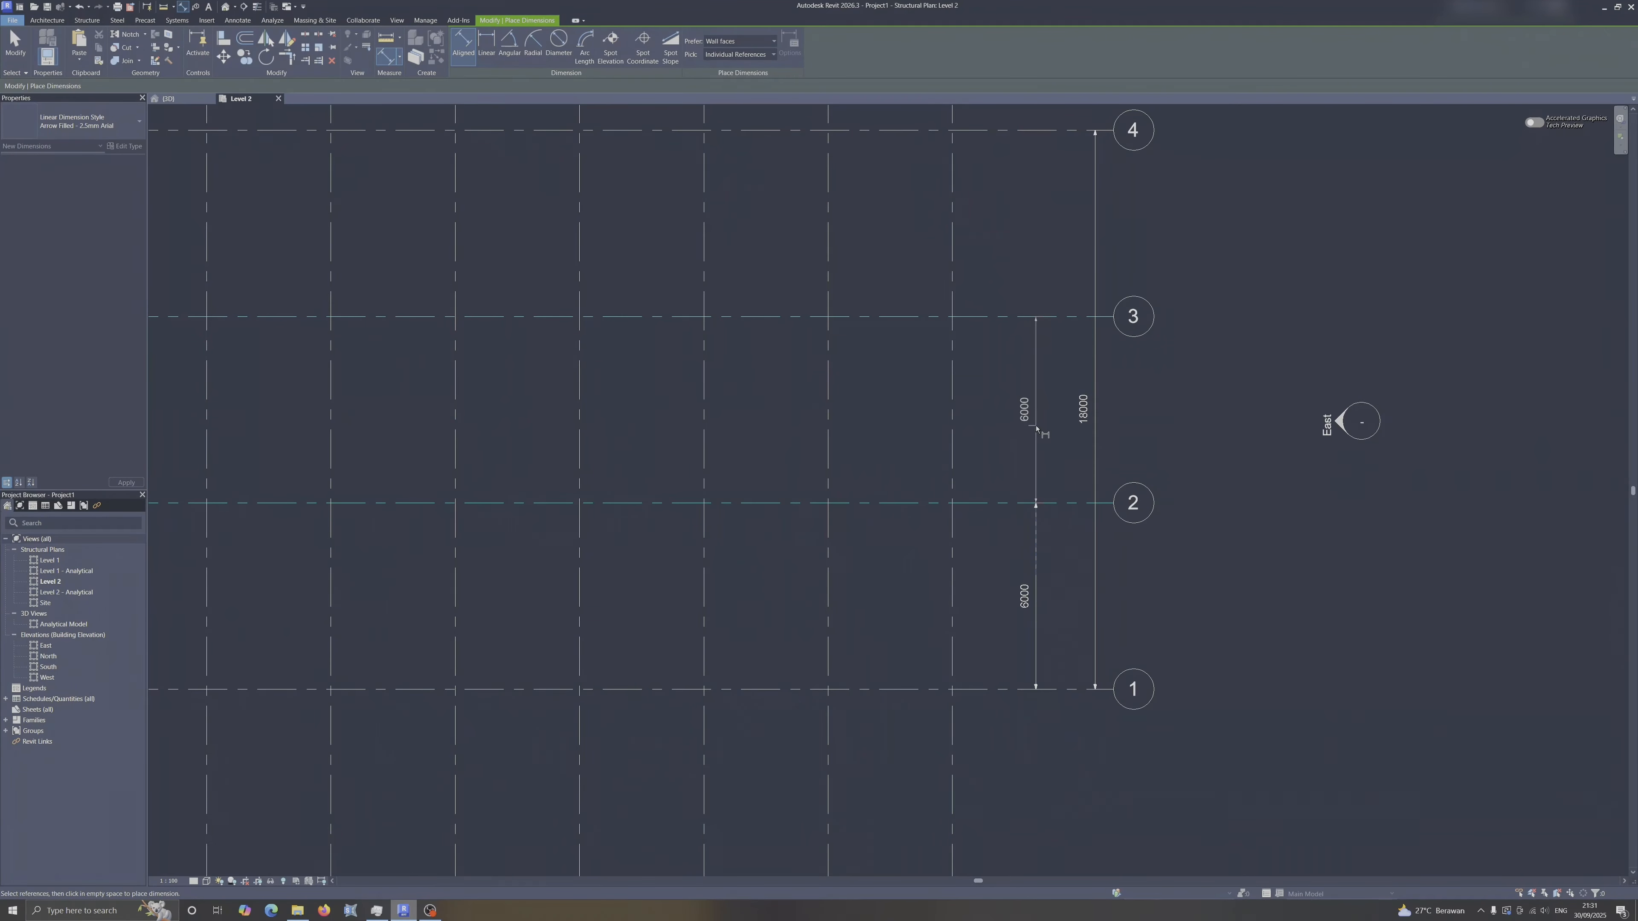
click(1035, 419)
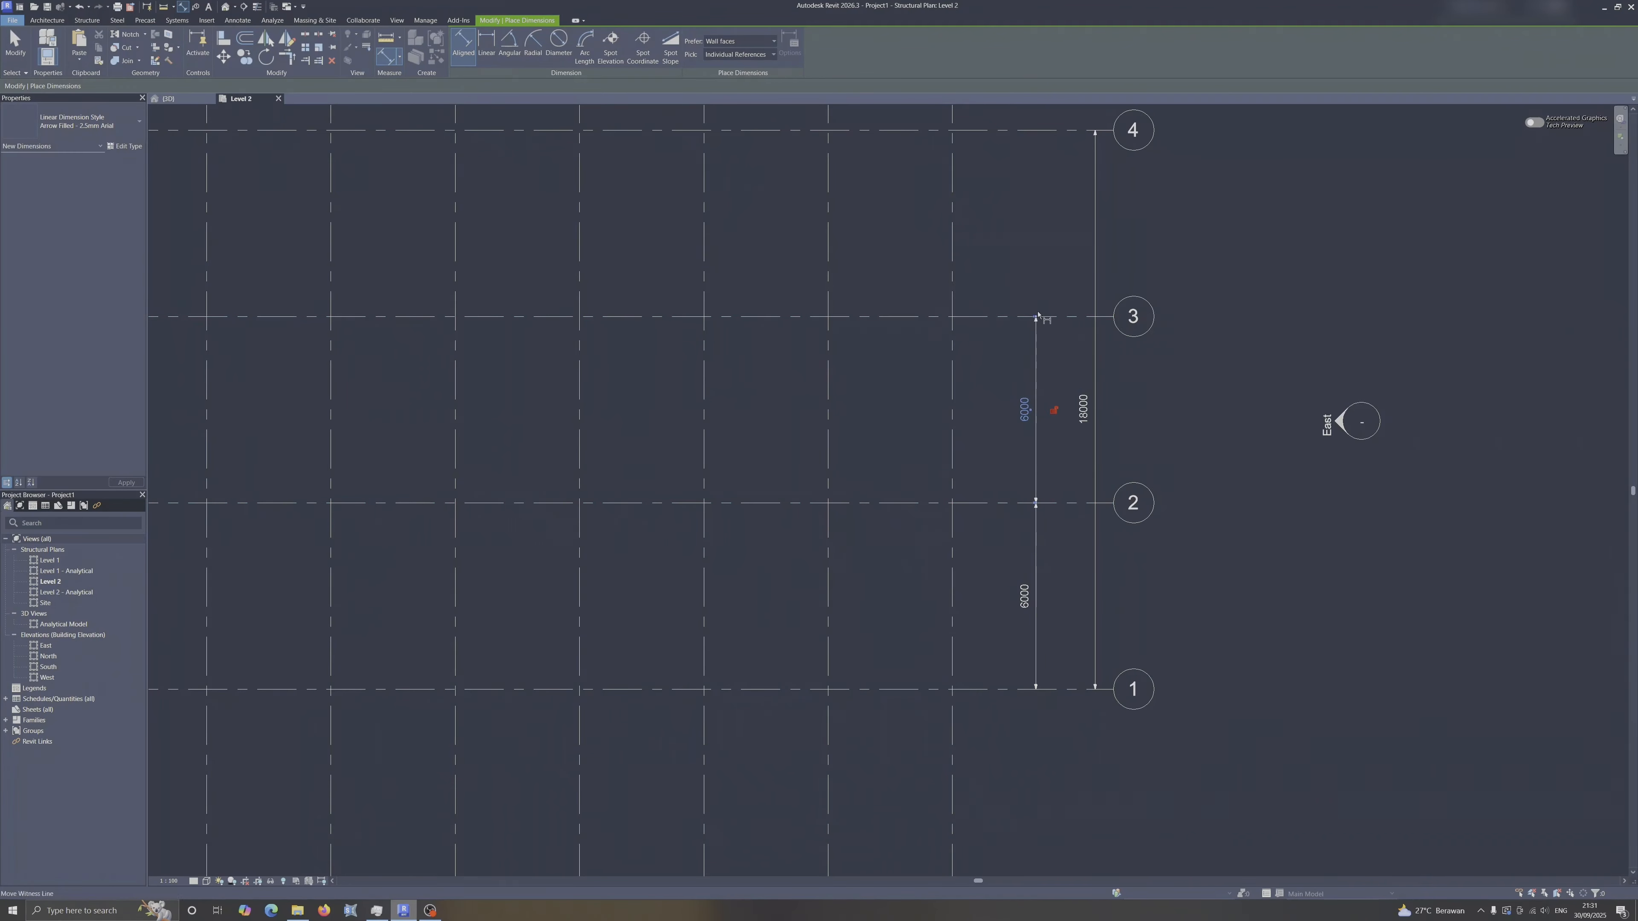
click(1001, 319)
click(1035, 131)
click(1030, 227)
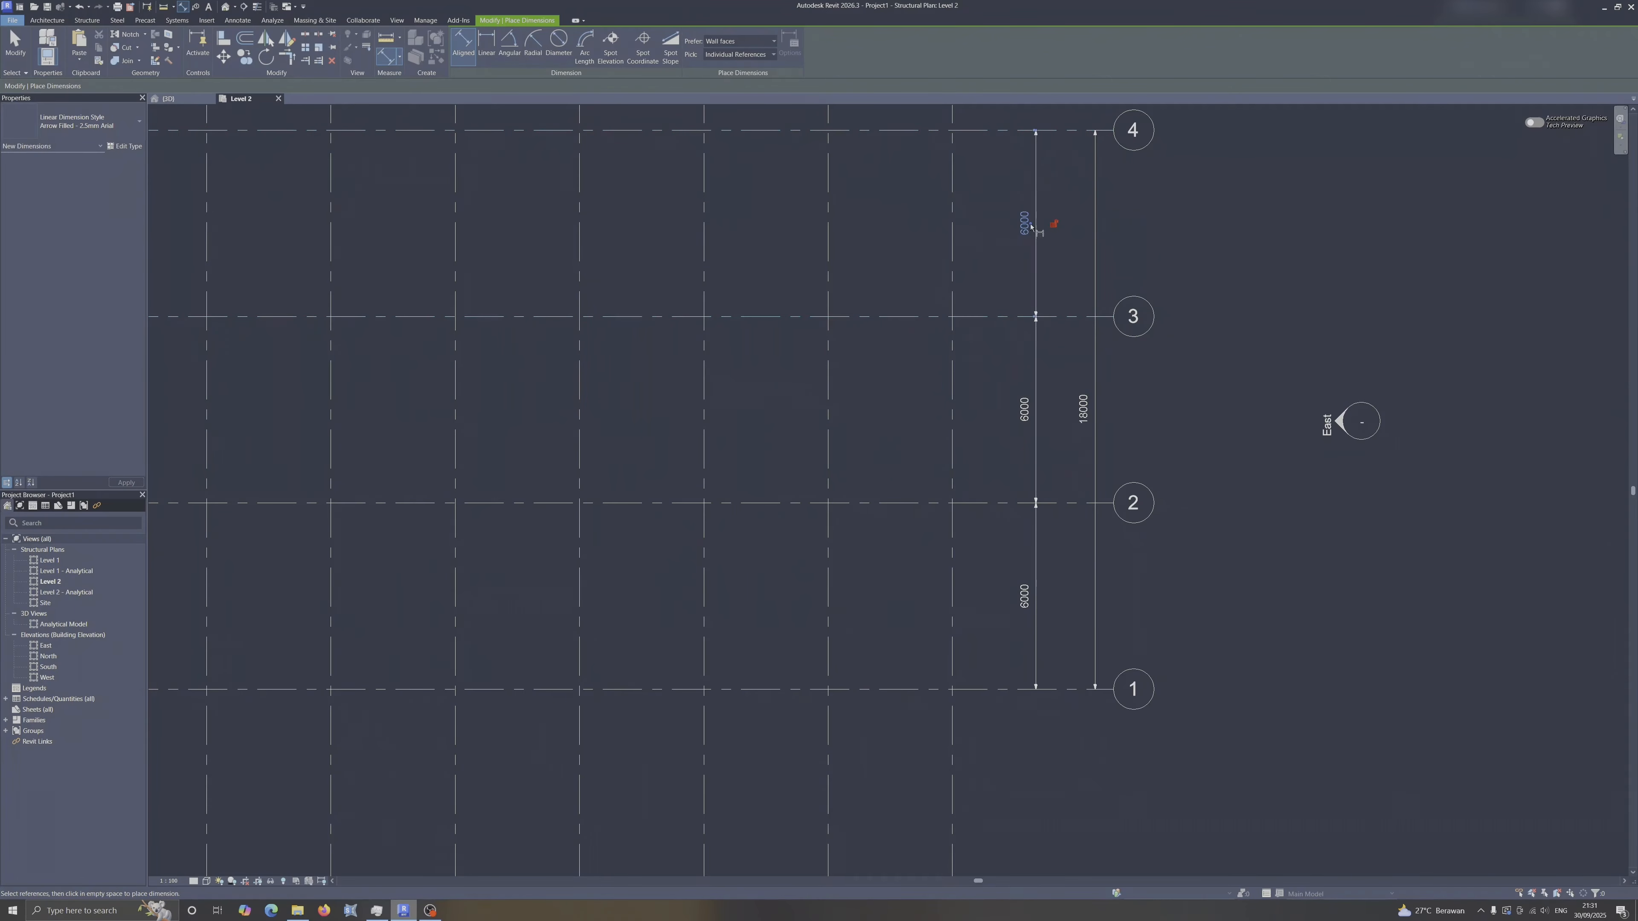
Place a continuous aligned dimension chain across vertical grids A to G, just below grid 1.
scroll(974, 348, down, 3)
middle_drag(939, 468, 968, 428)
click(501, 590)
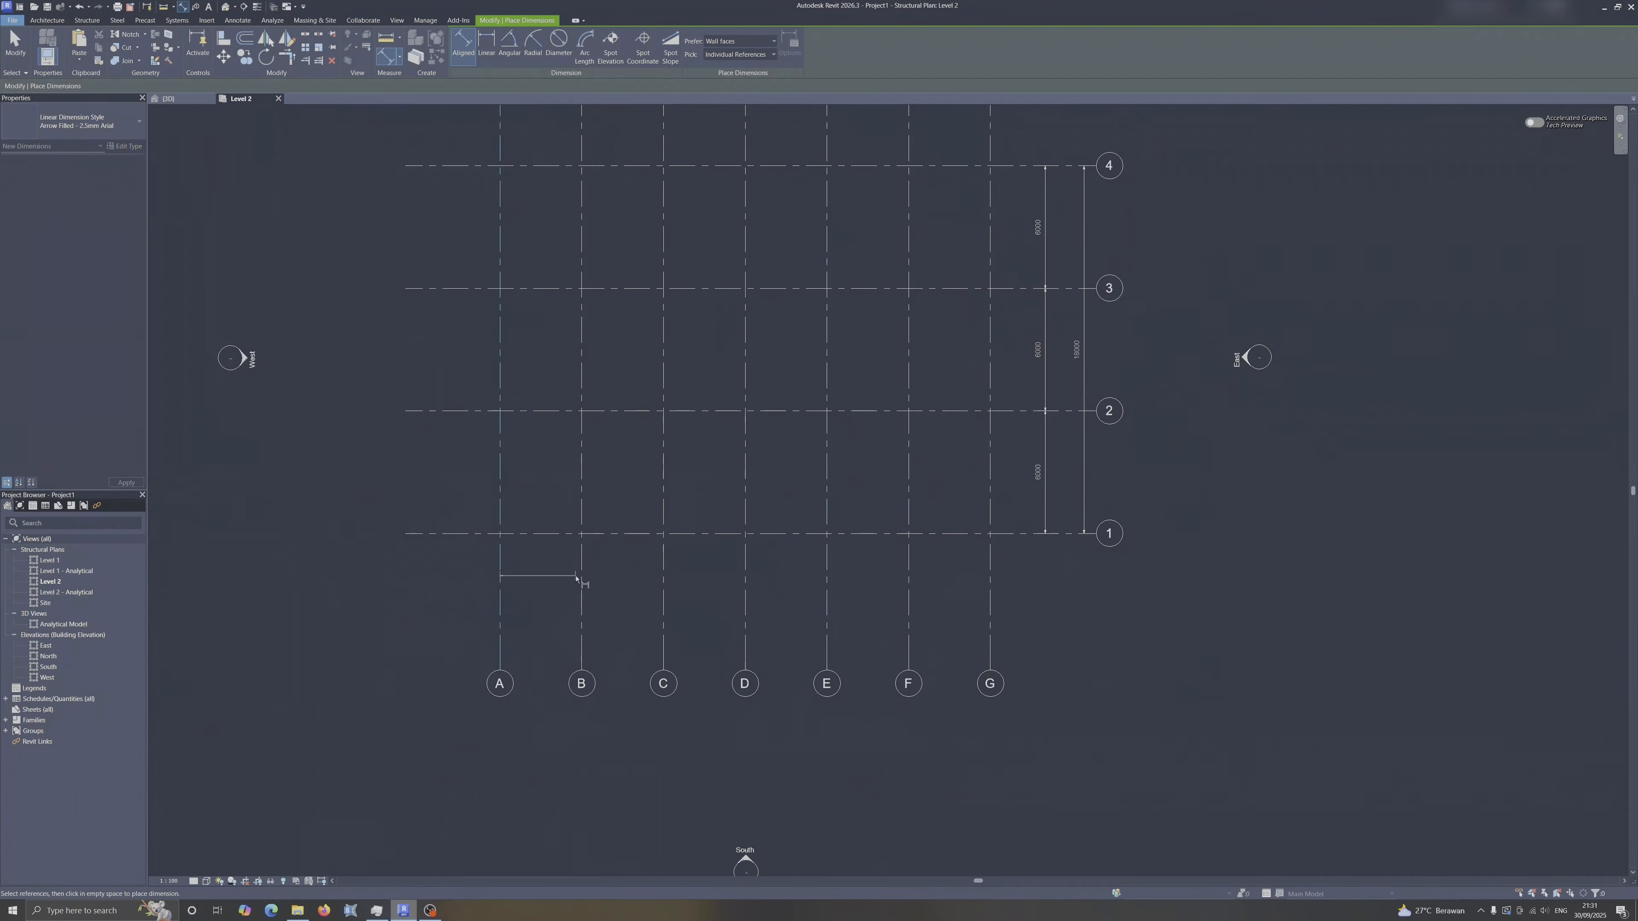
click(580, 578)
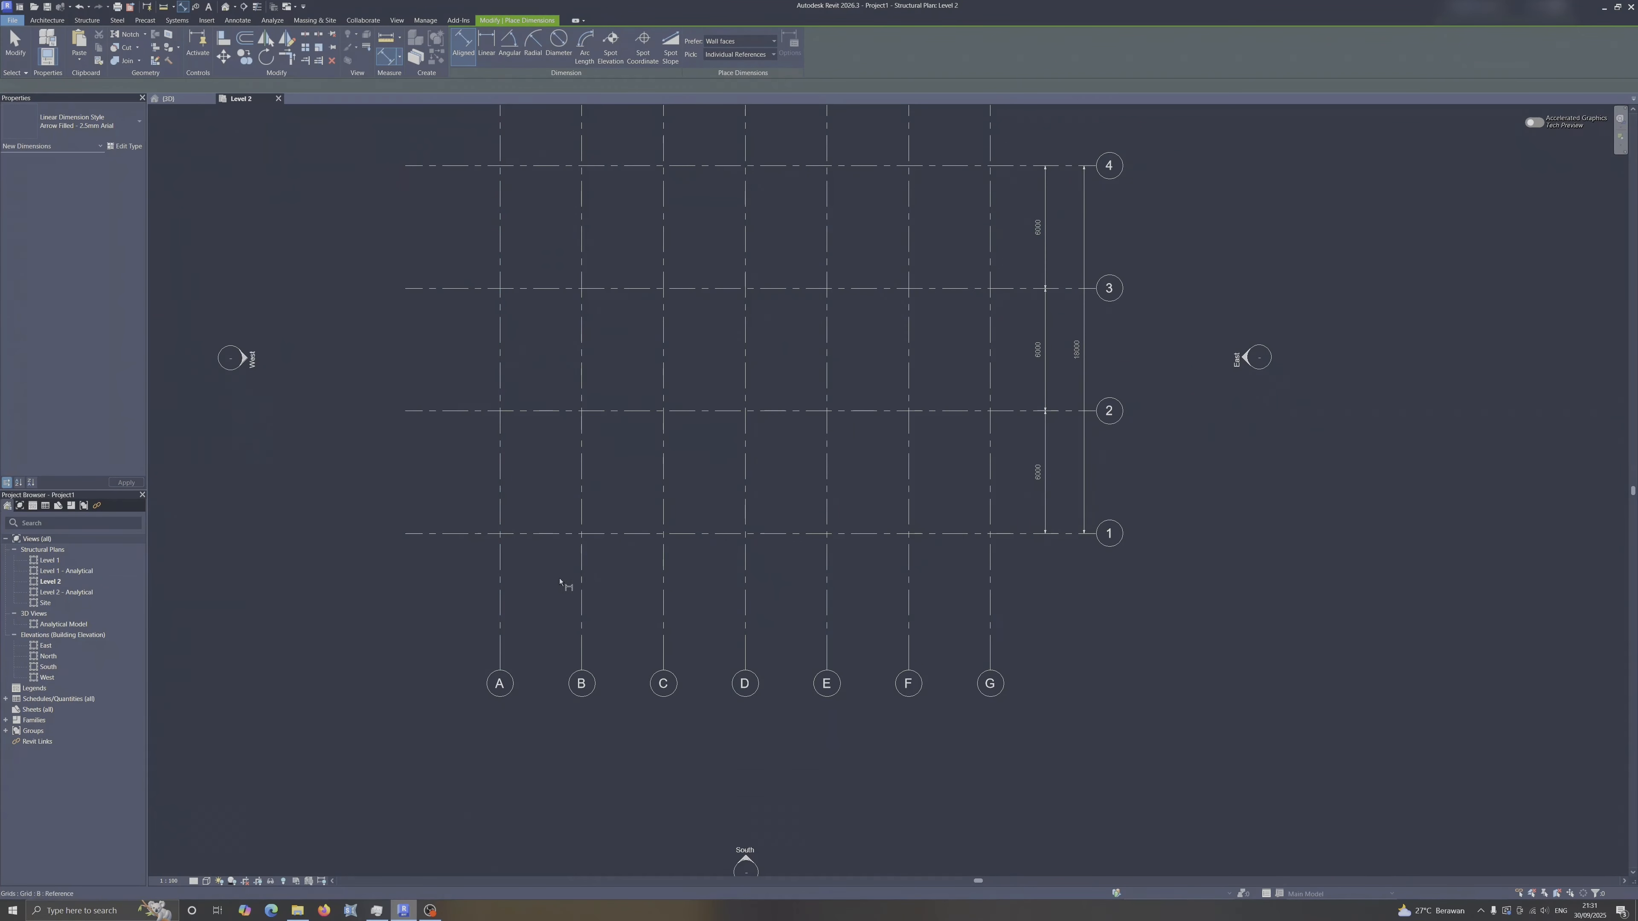
click(661, 576)
click(744, 574)
click(825, 574)
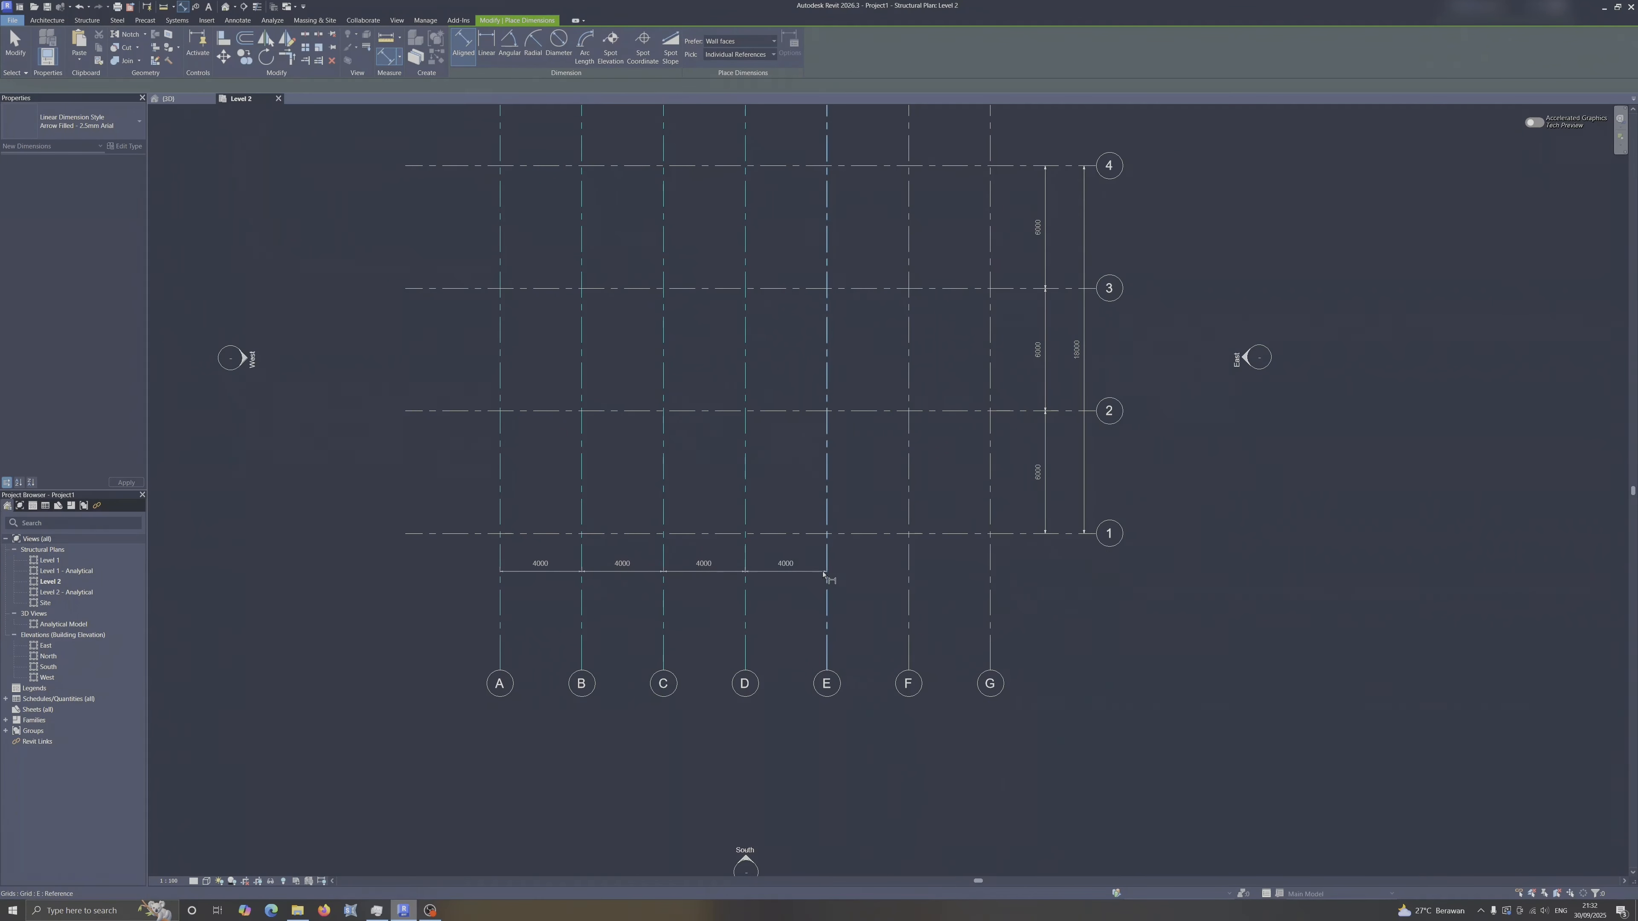
click(908, 573)
click(989, 571)
click(911, 594)
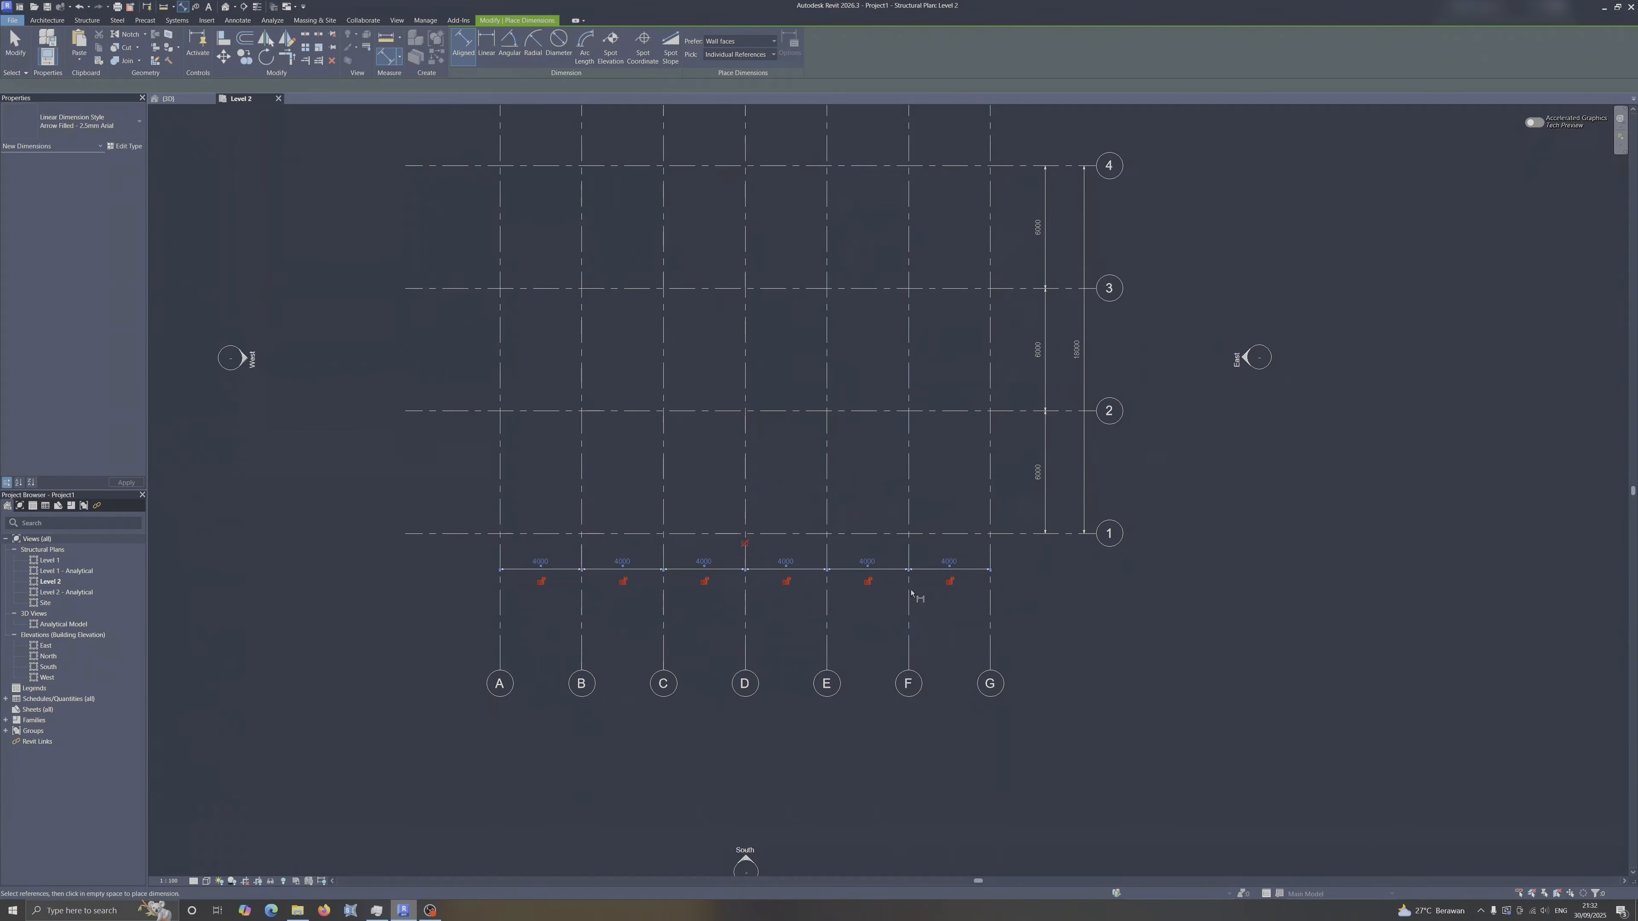
key(Escape)
click(830, 570)
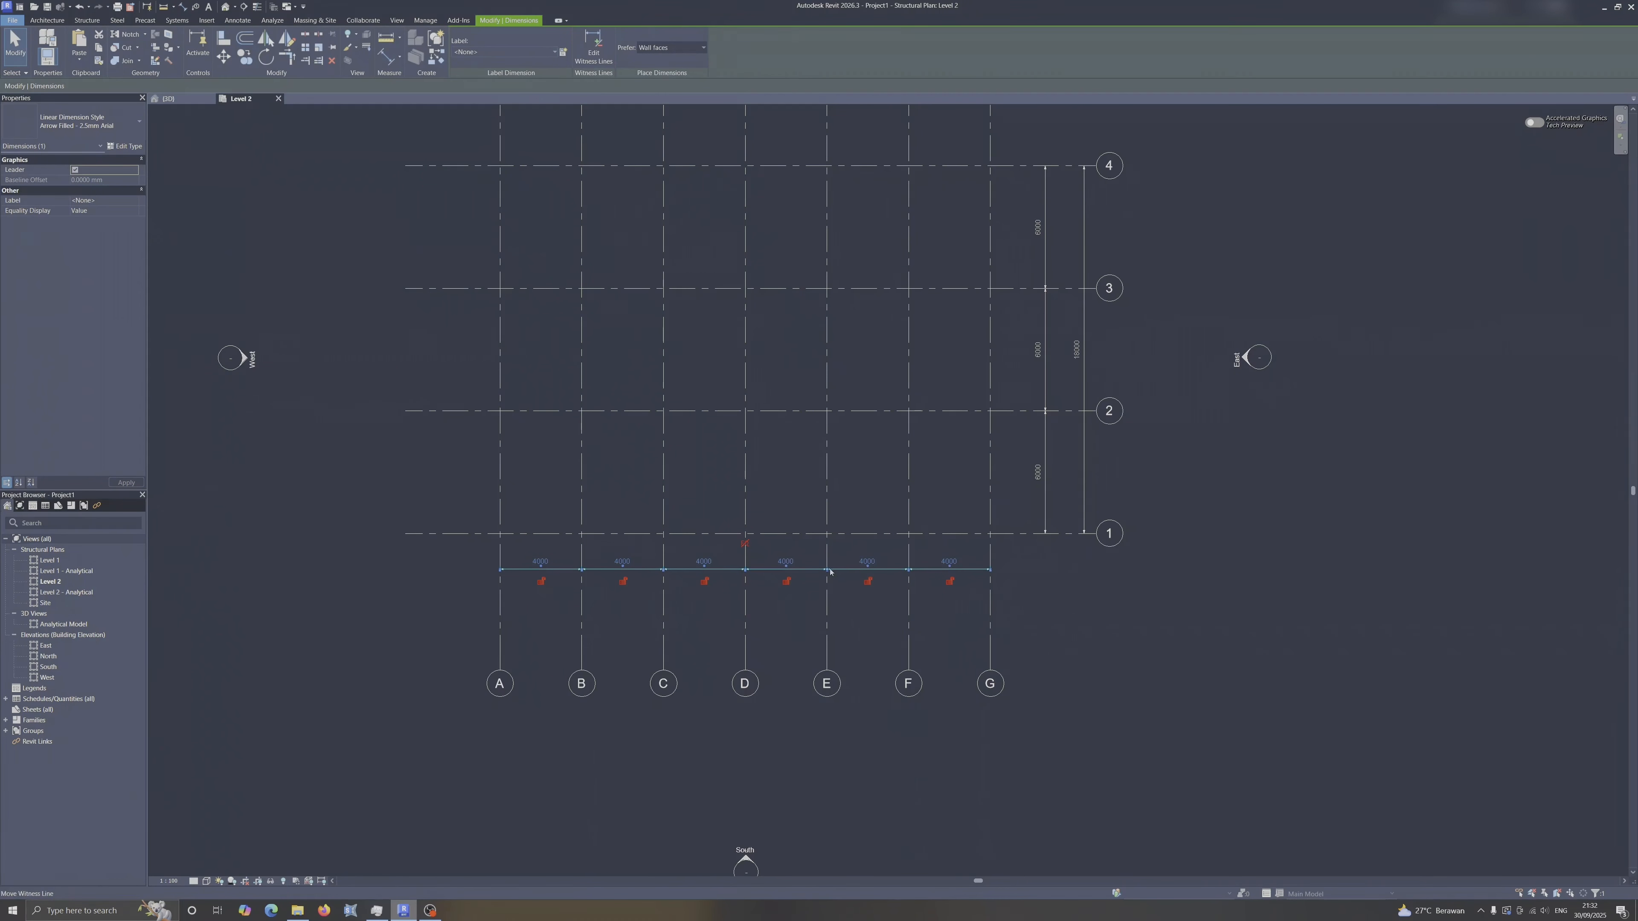
click(805, 619)
click(1045, 471)
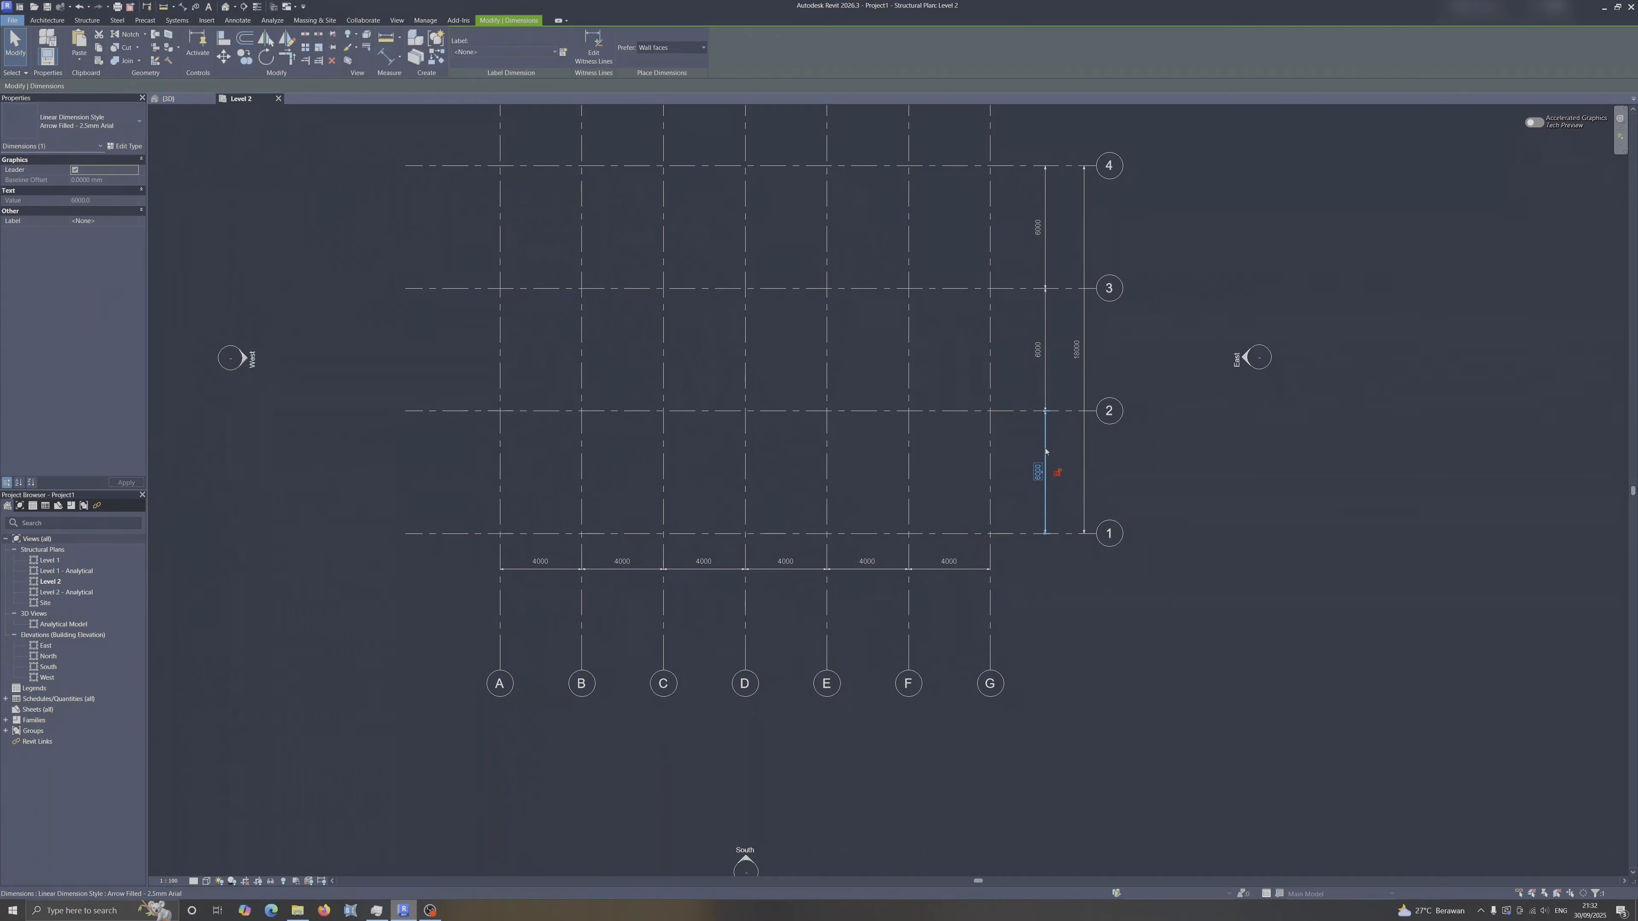
click(1056, 373)
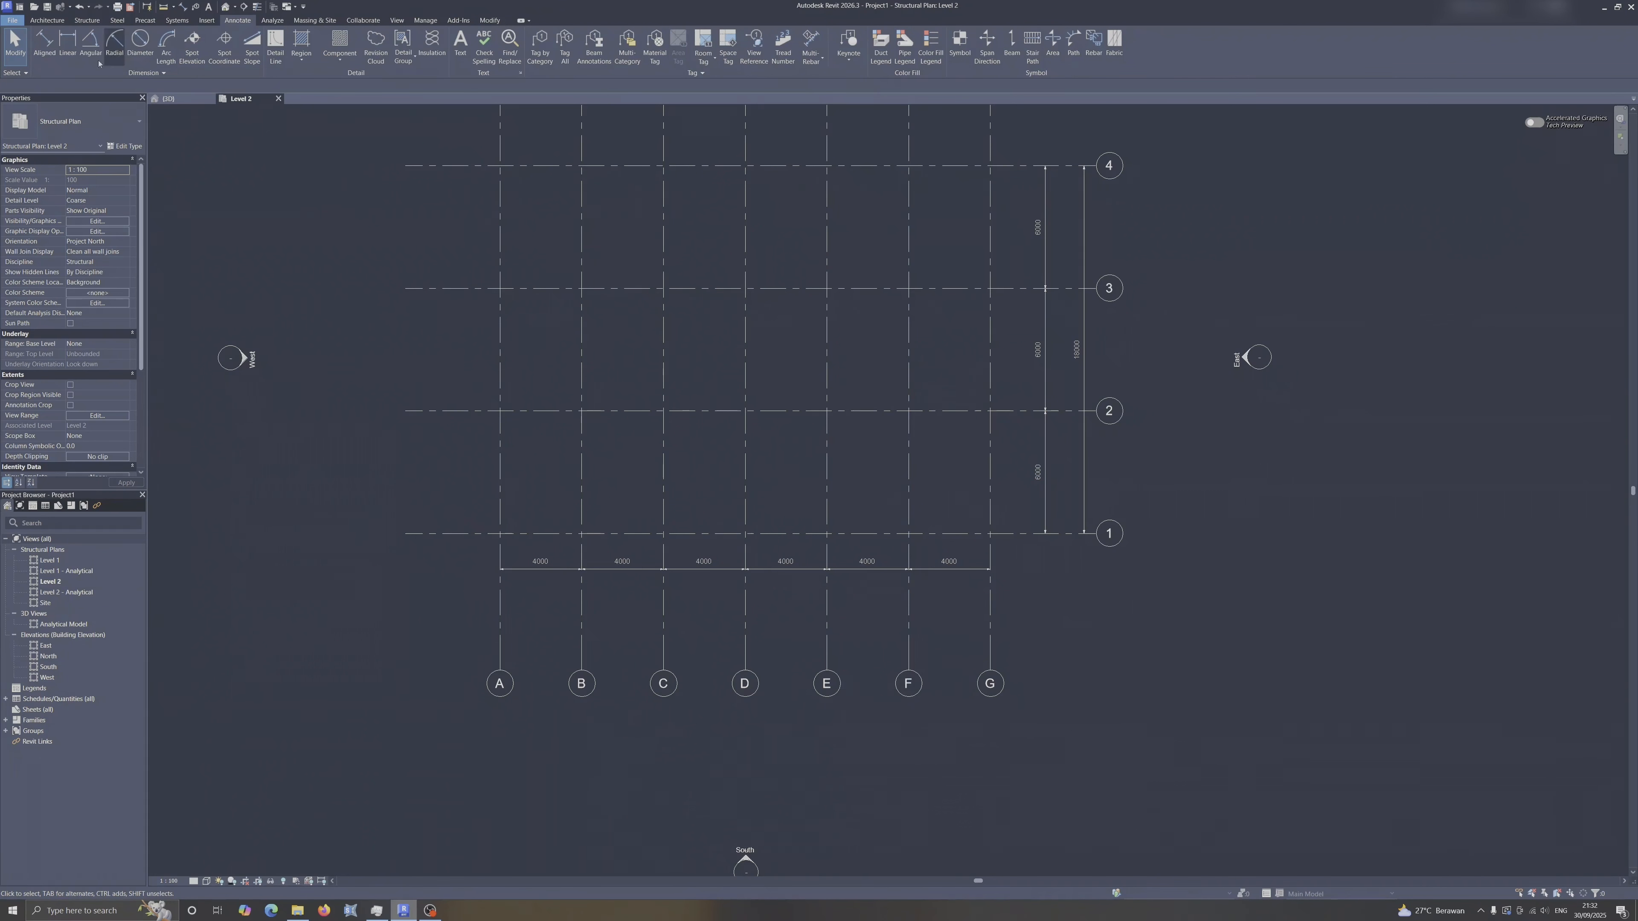
Add an overall aligned dimension from grid A to grid G, below the spacing dimension chain.
click(43, 52)
click(501, 644)
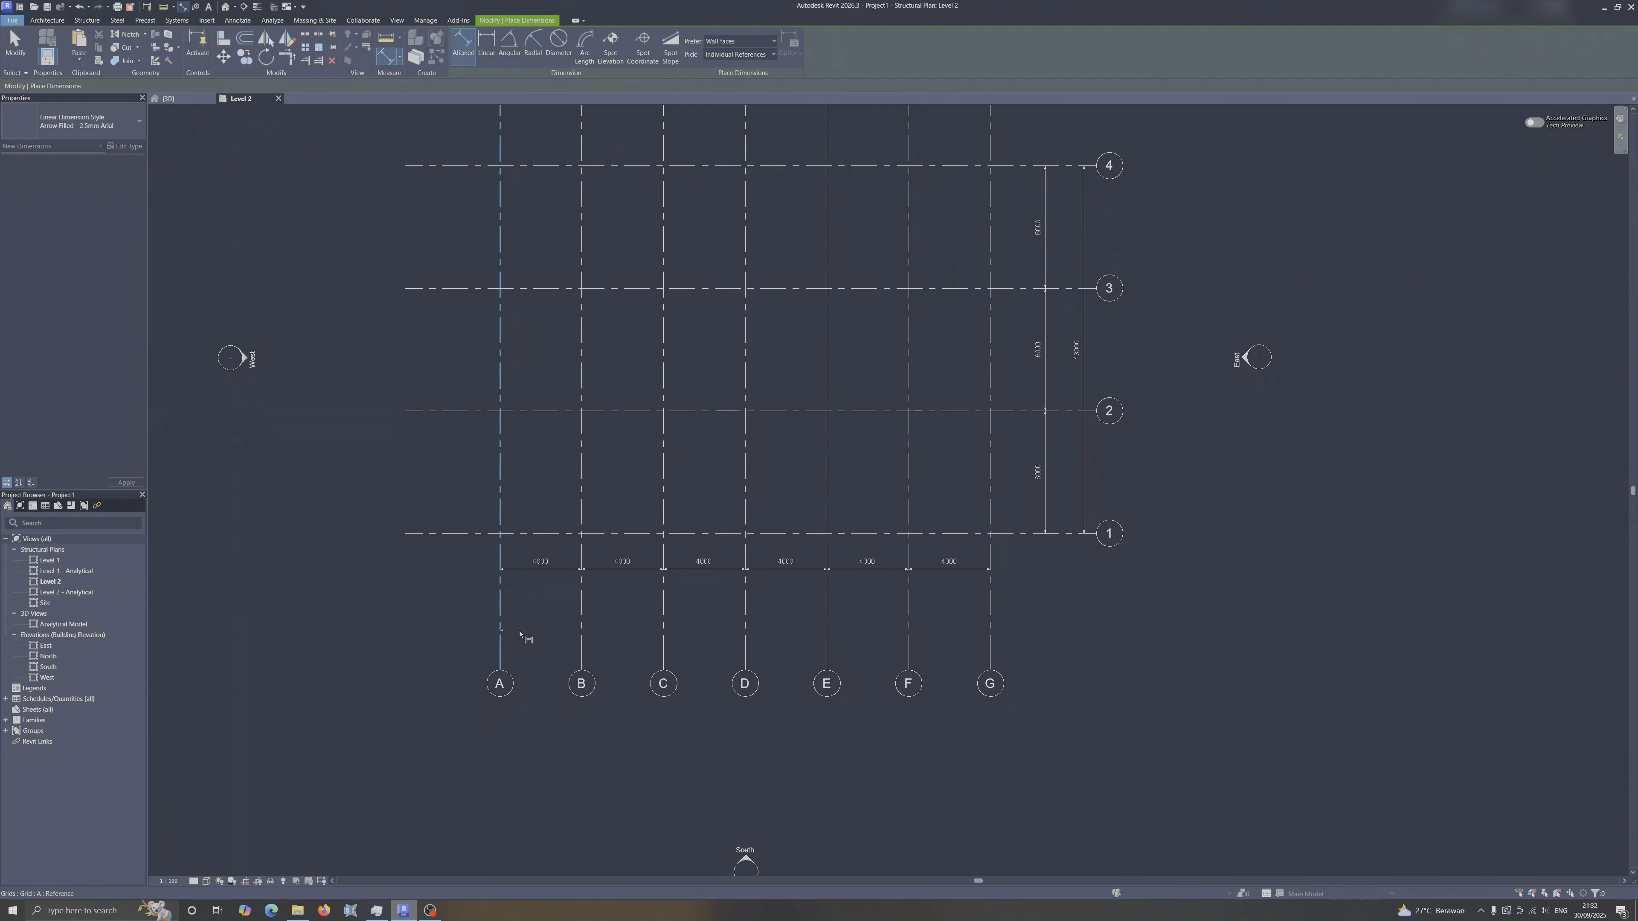
click(990, 629)
click(820, 597)
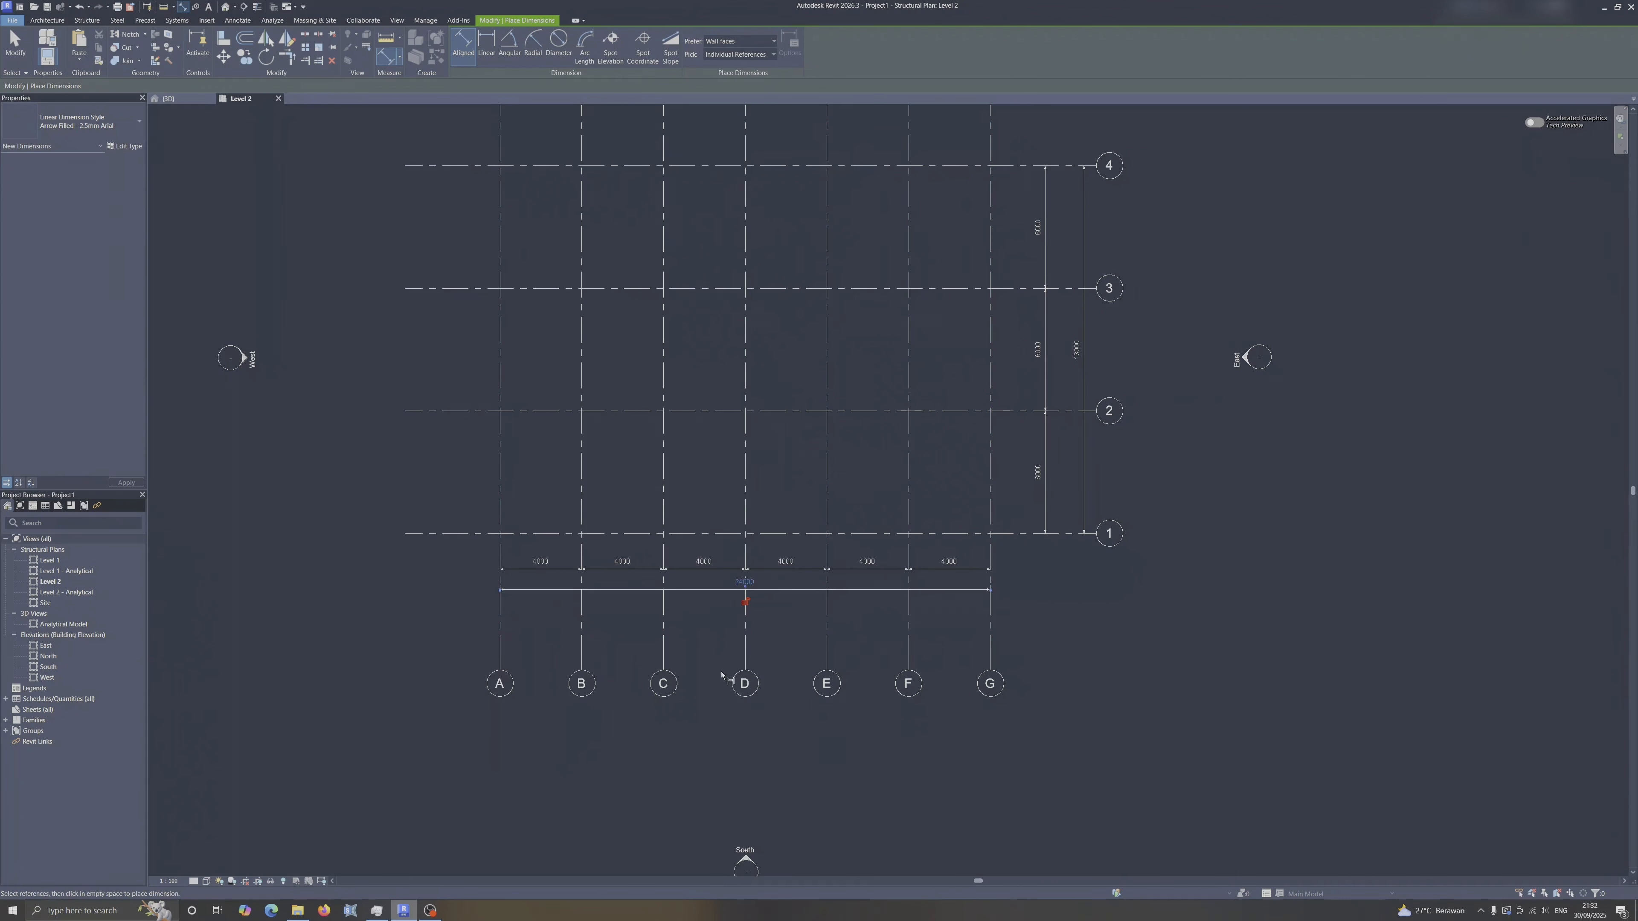
key(Escape)
key(Escape)
middle_drag(827, 438, 760, 618)
middle_drag(813, 679, 894, 635)
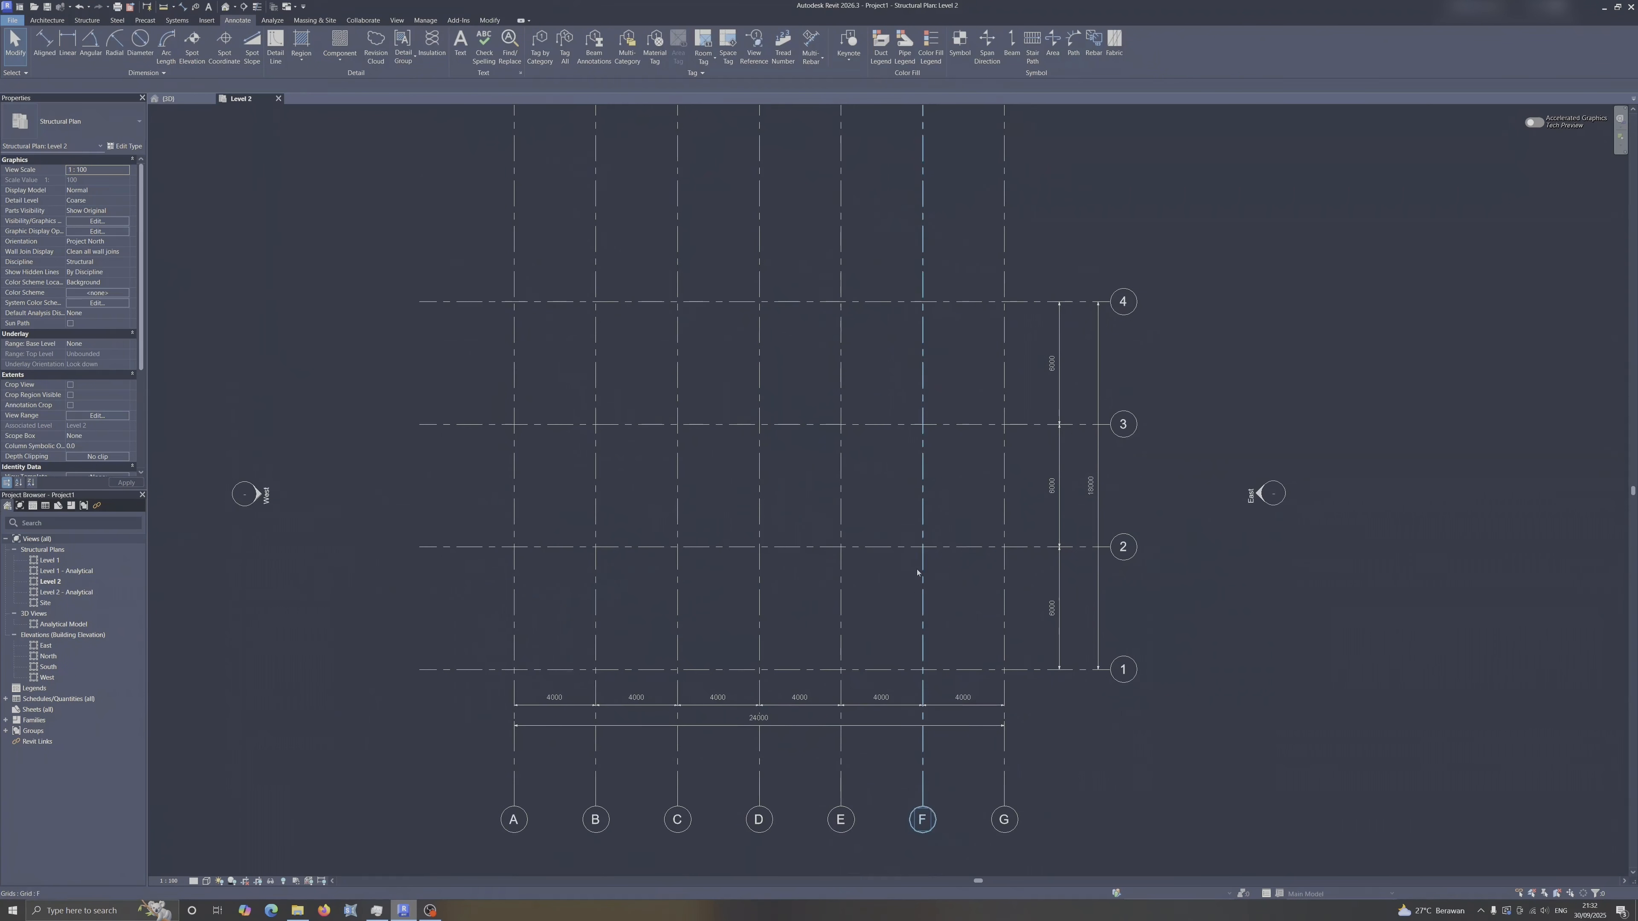
In the East elevation, extend the lower ends of grids 1 to 4 well below Level 1.
double_click(46, 645)
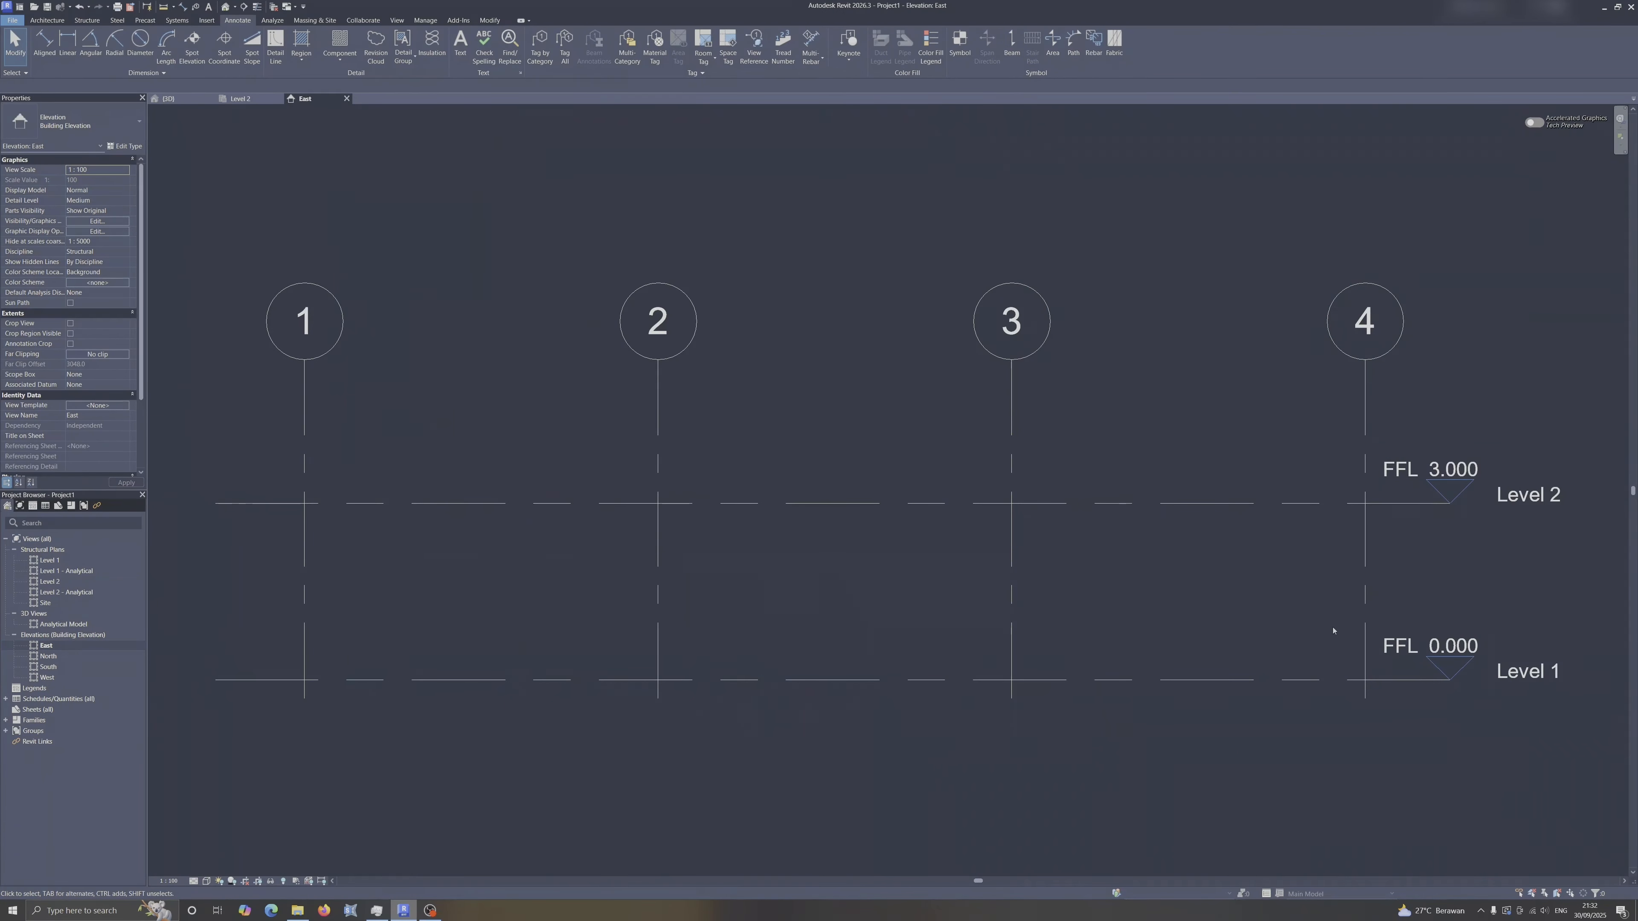
scroll(1283, 640, down, 3)
click(1282, 549)
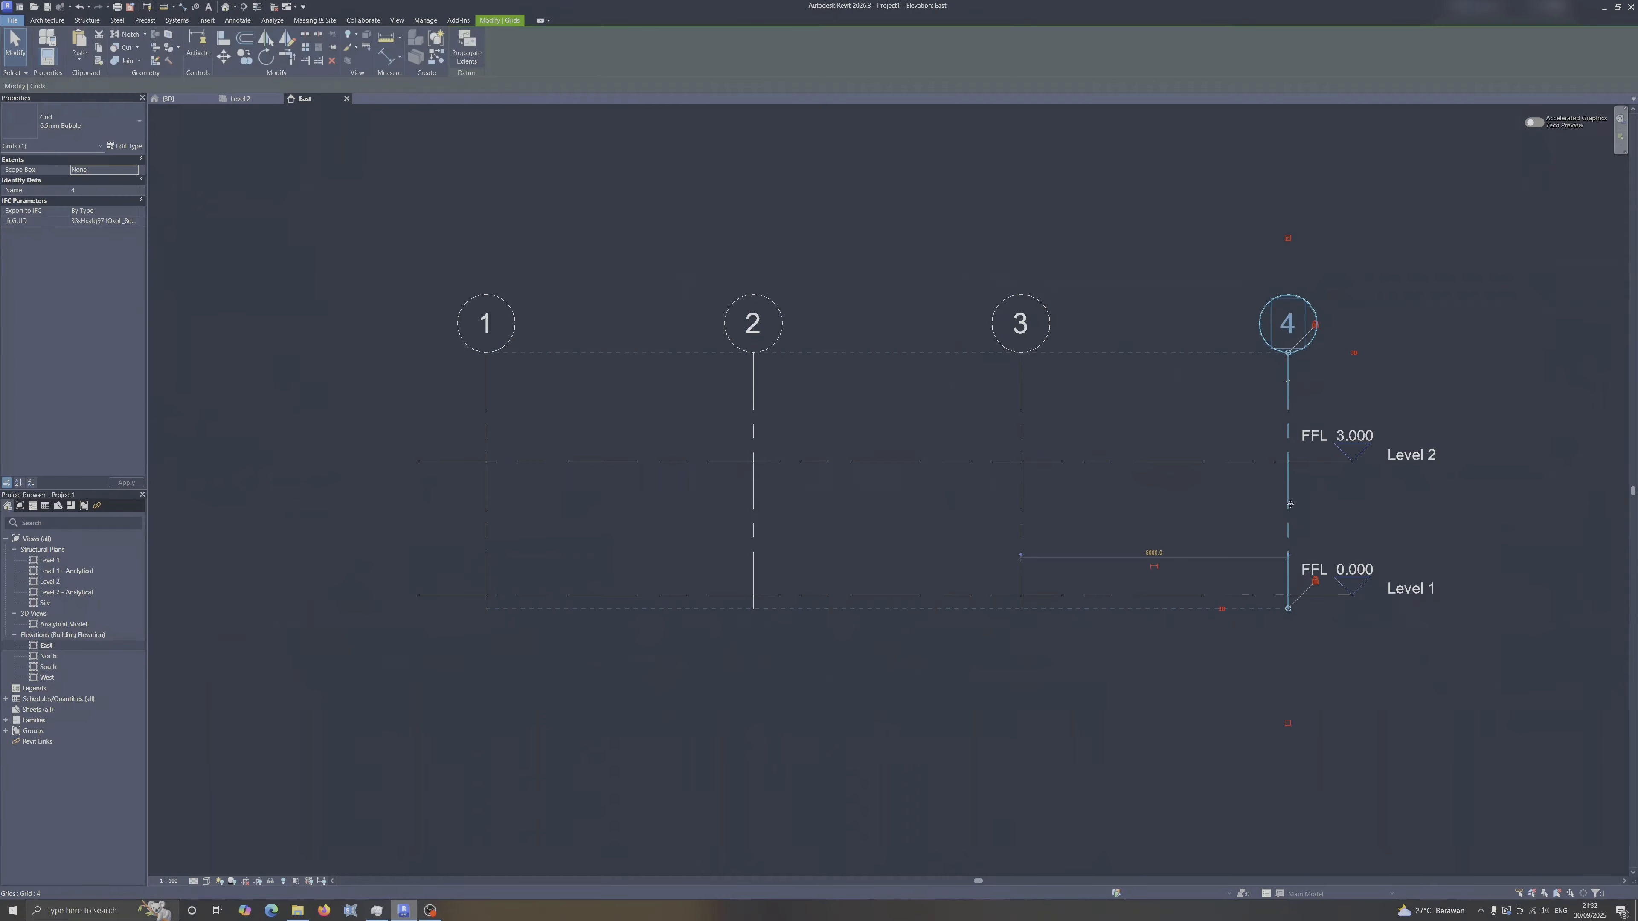
scroll(1270, 493, down, 2)
drag(1270, 494, 1271, 644)
click(1228, 684)
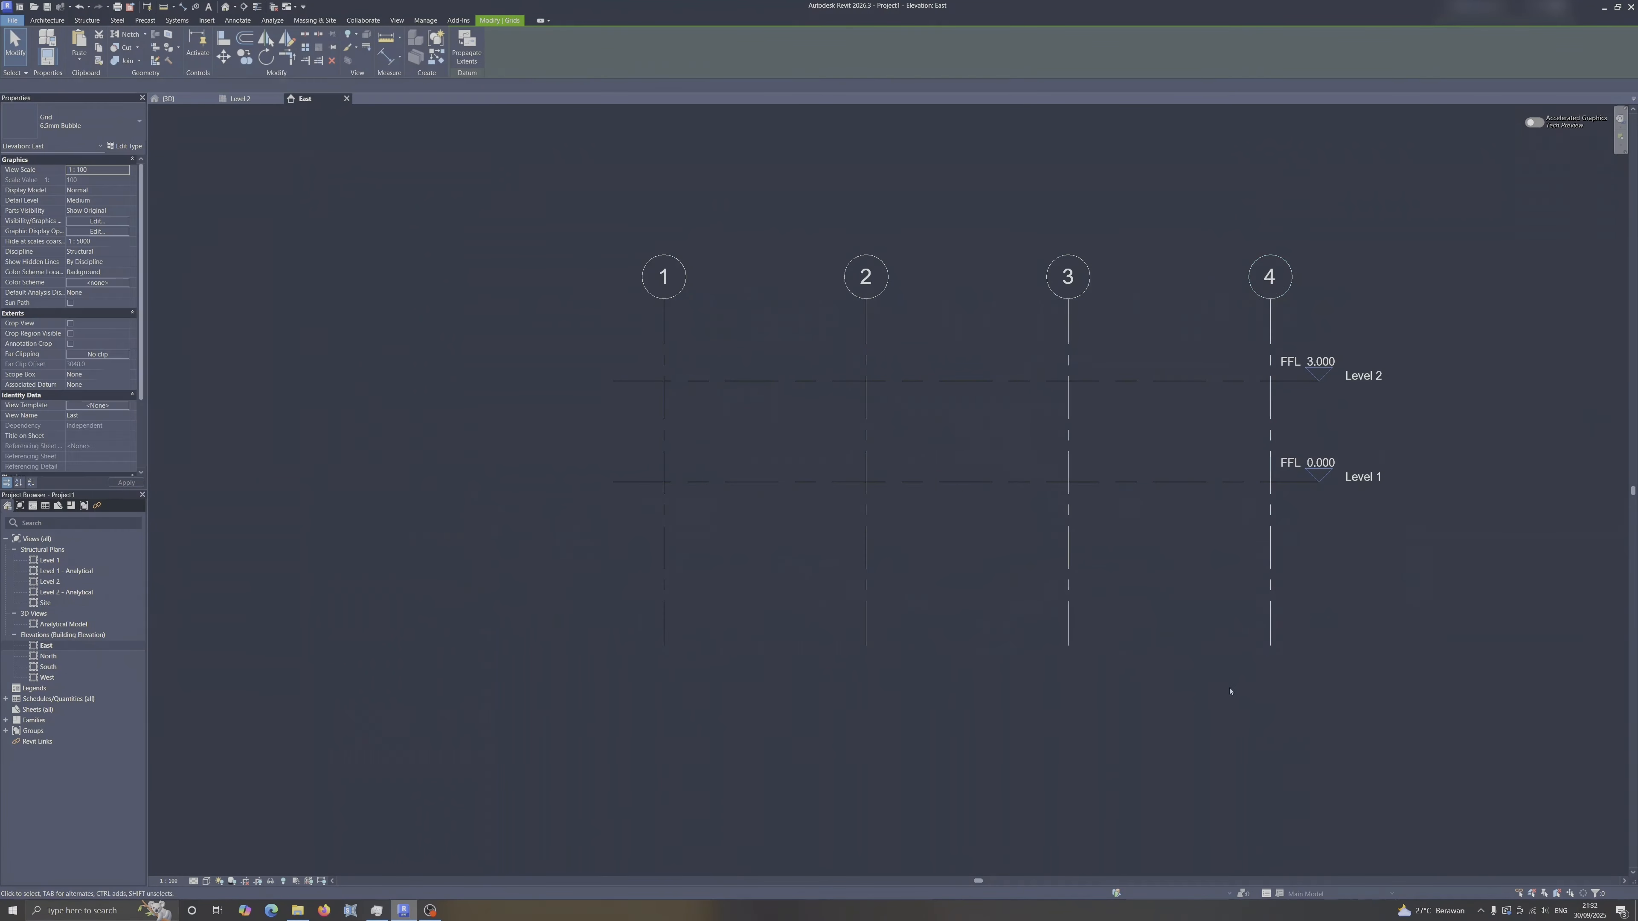
In the North elevation, extend the lower ends of grids A to G well below Level 1.
double_click(49, 656)
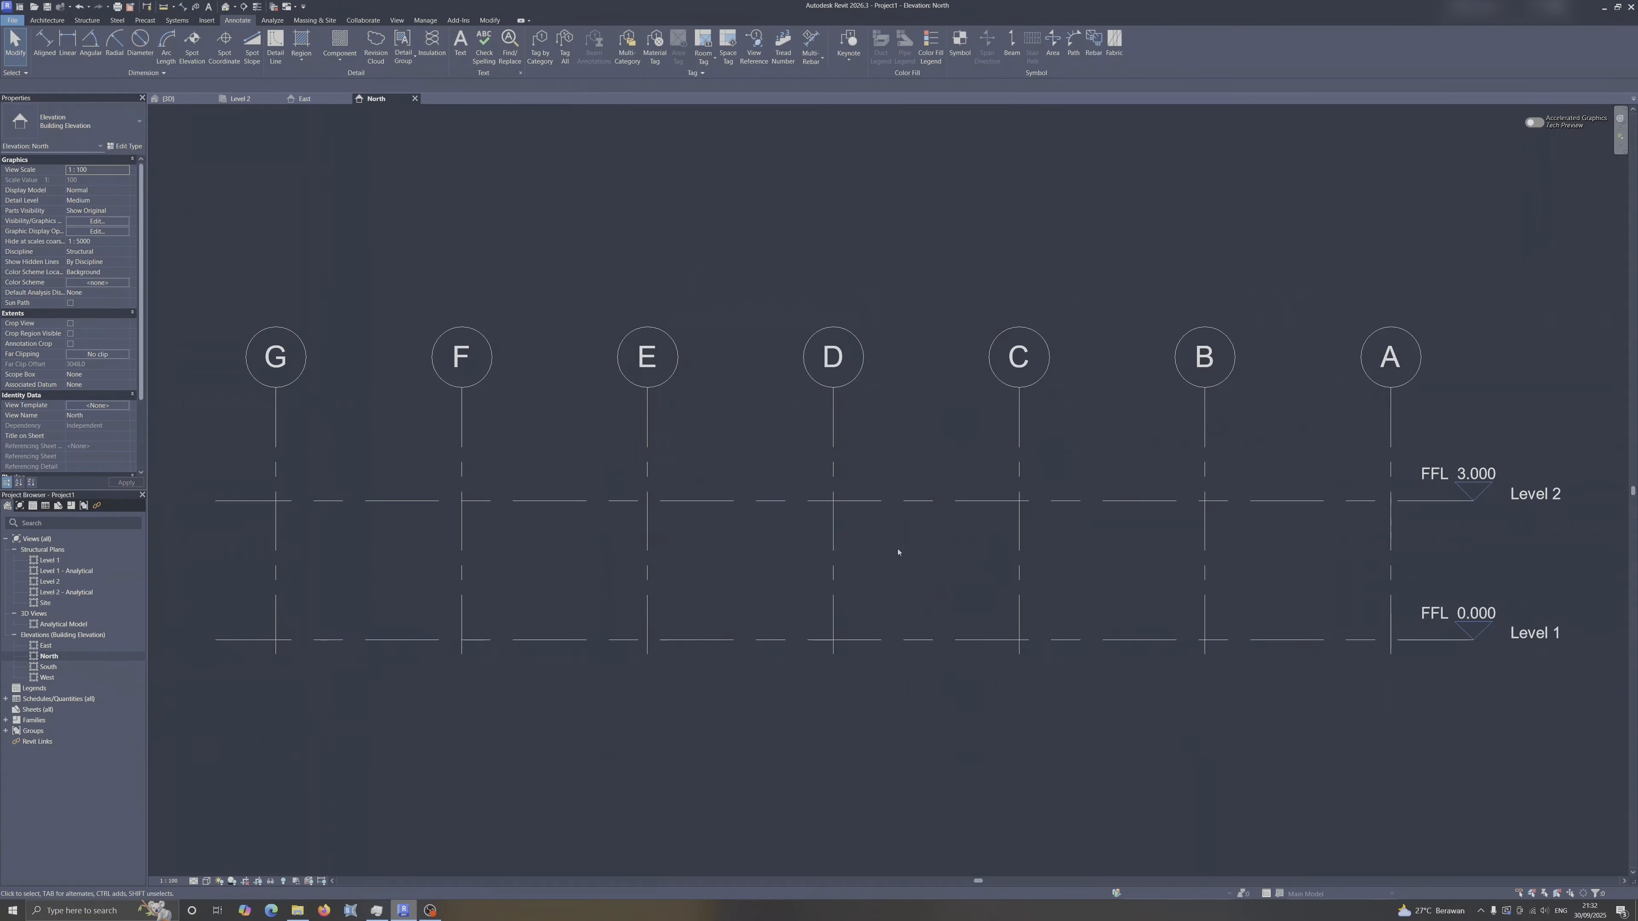
click(834, 564)
drag(833, 654, 833, 804)
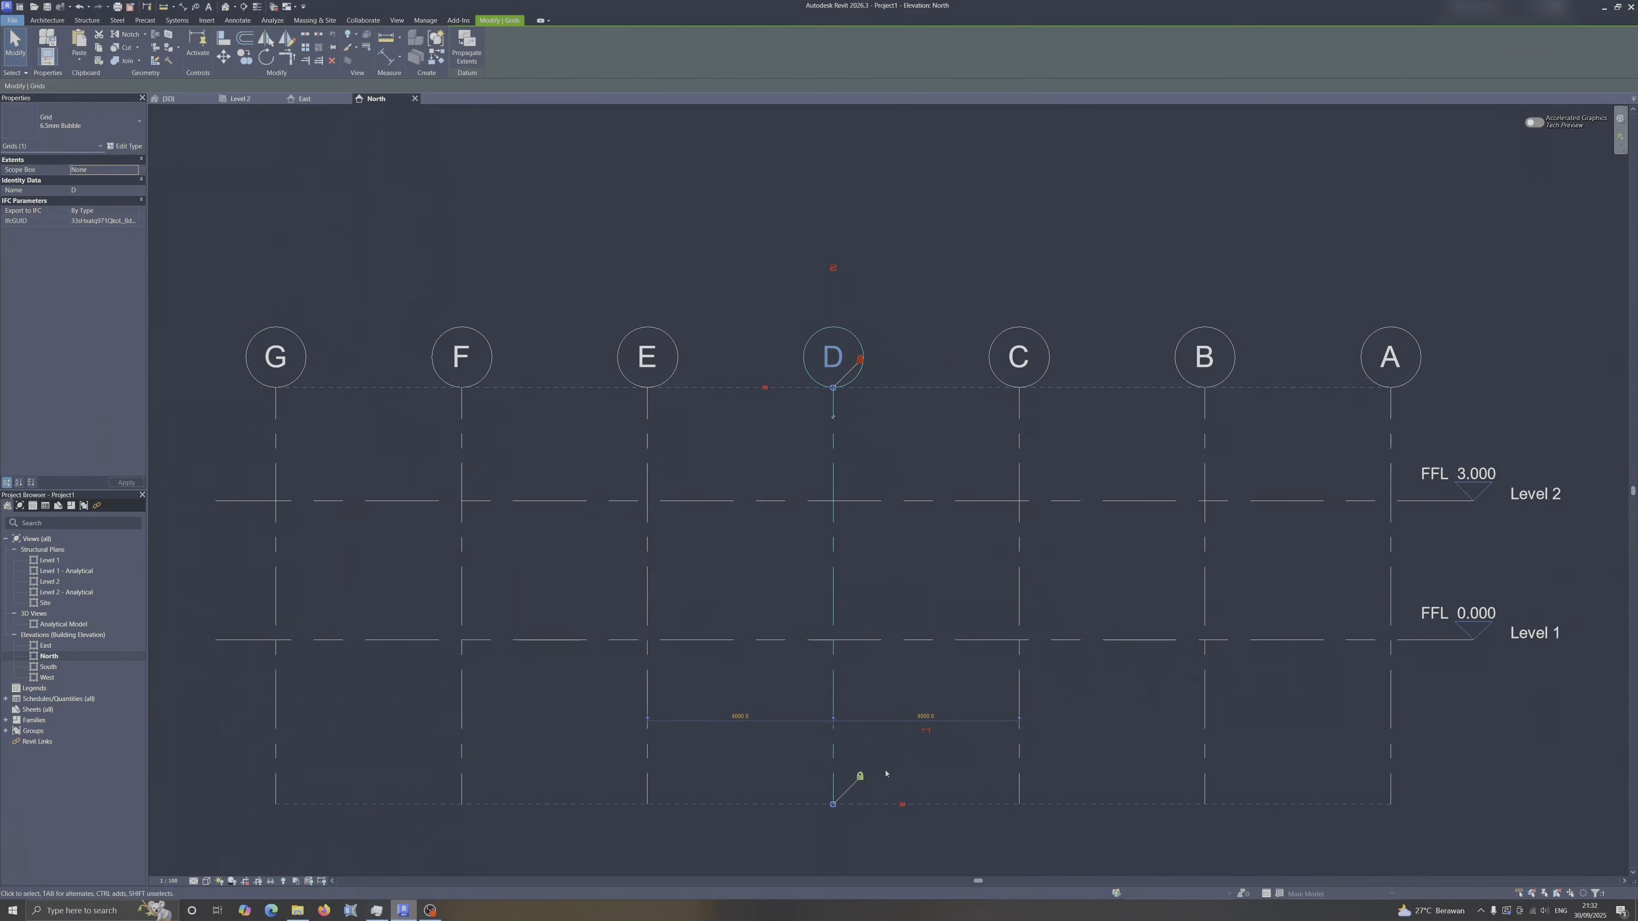
In the North elevation, create a new level by picking Level 1 with a 2000 mm offset below it.
middle_drag(1294, 758, 1121, 620)
click(1494, 603)
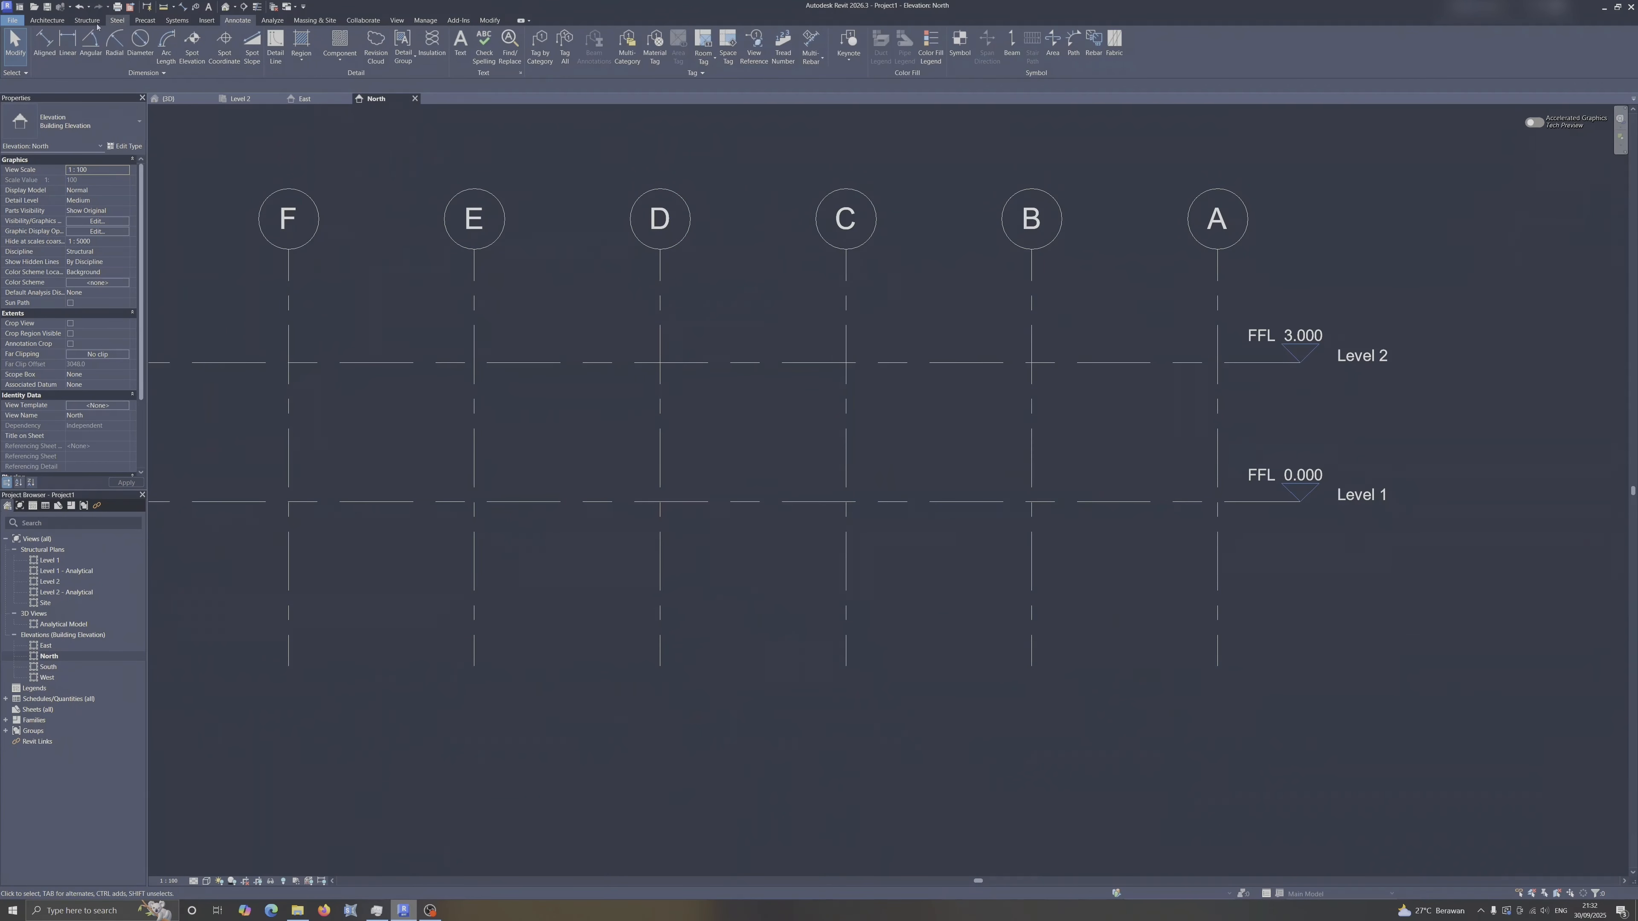
click(83, 22)
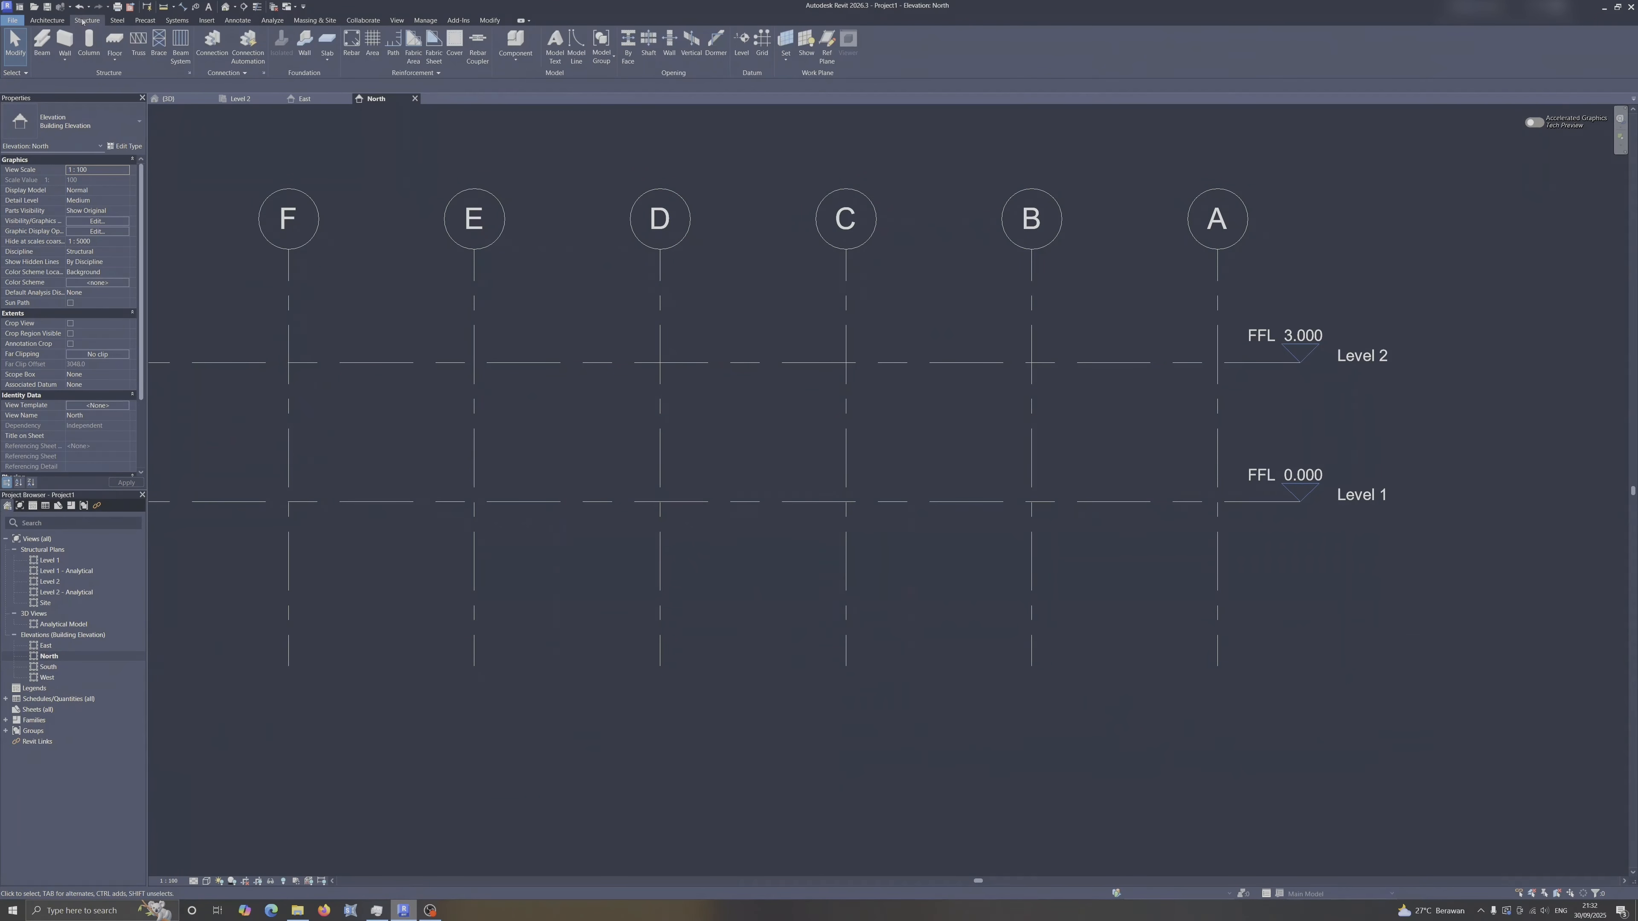
click(741, 44)
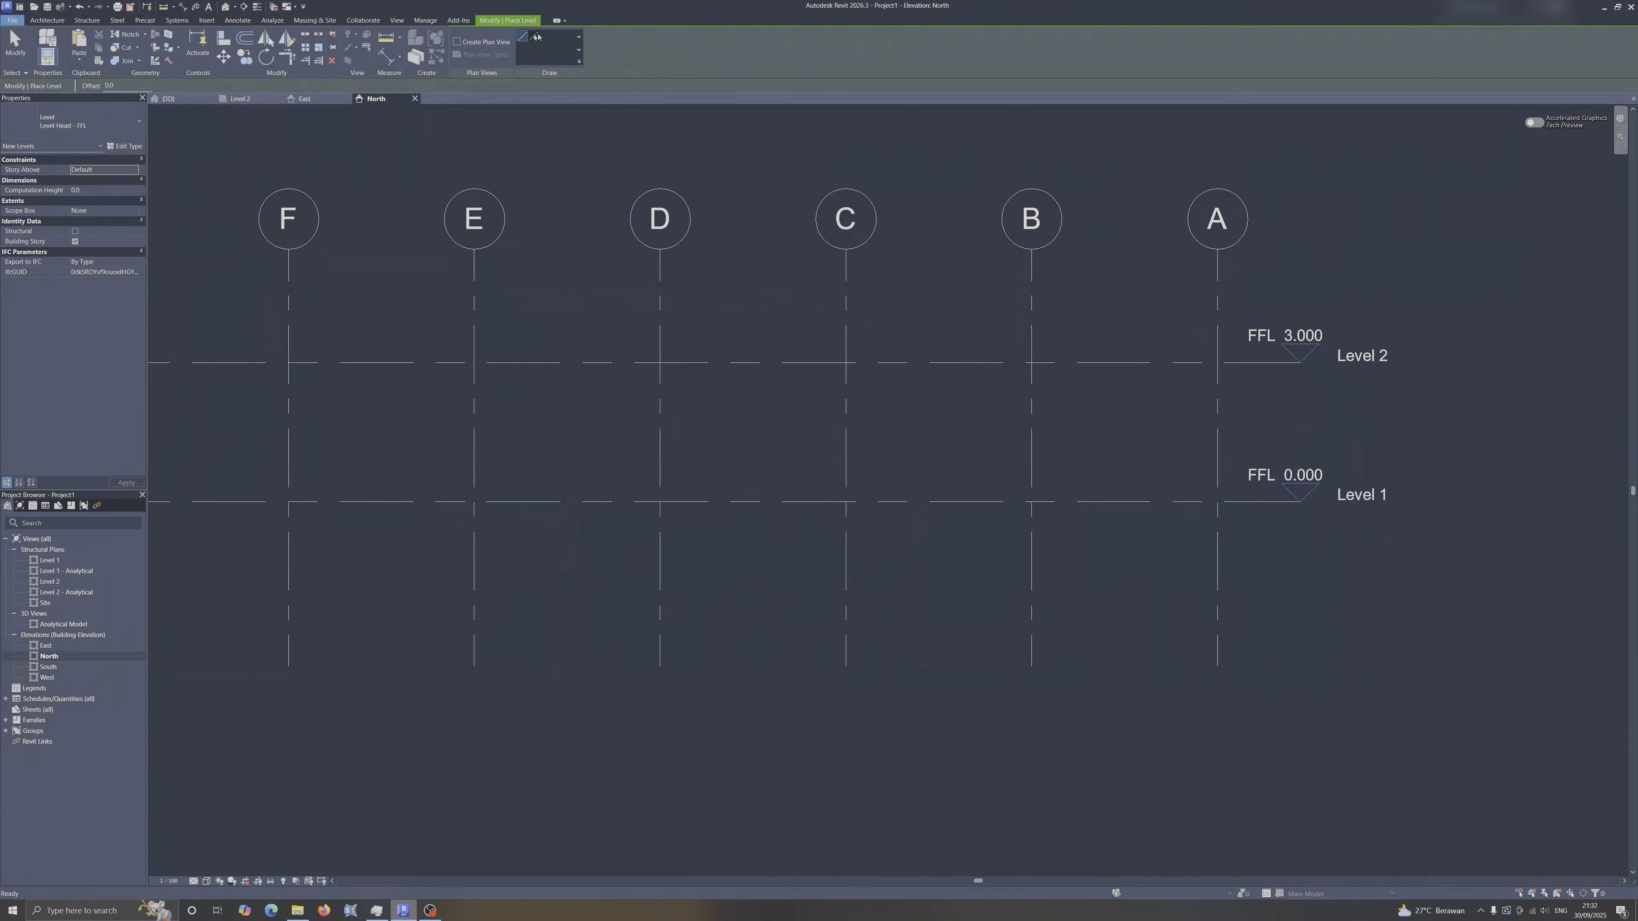
click(534, 37)
text(2.0)
text(200)
click(1115, 508)
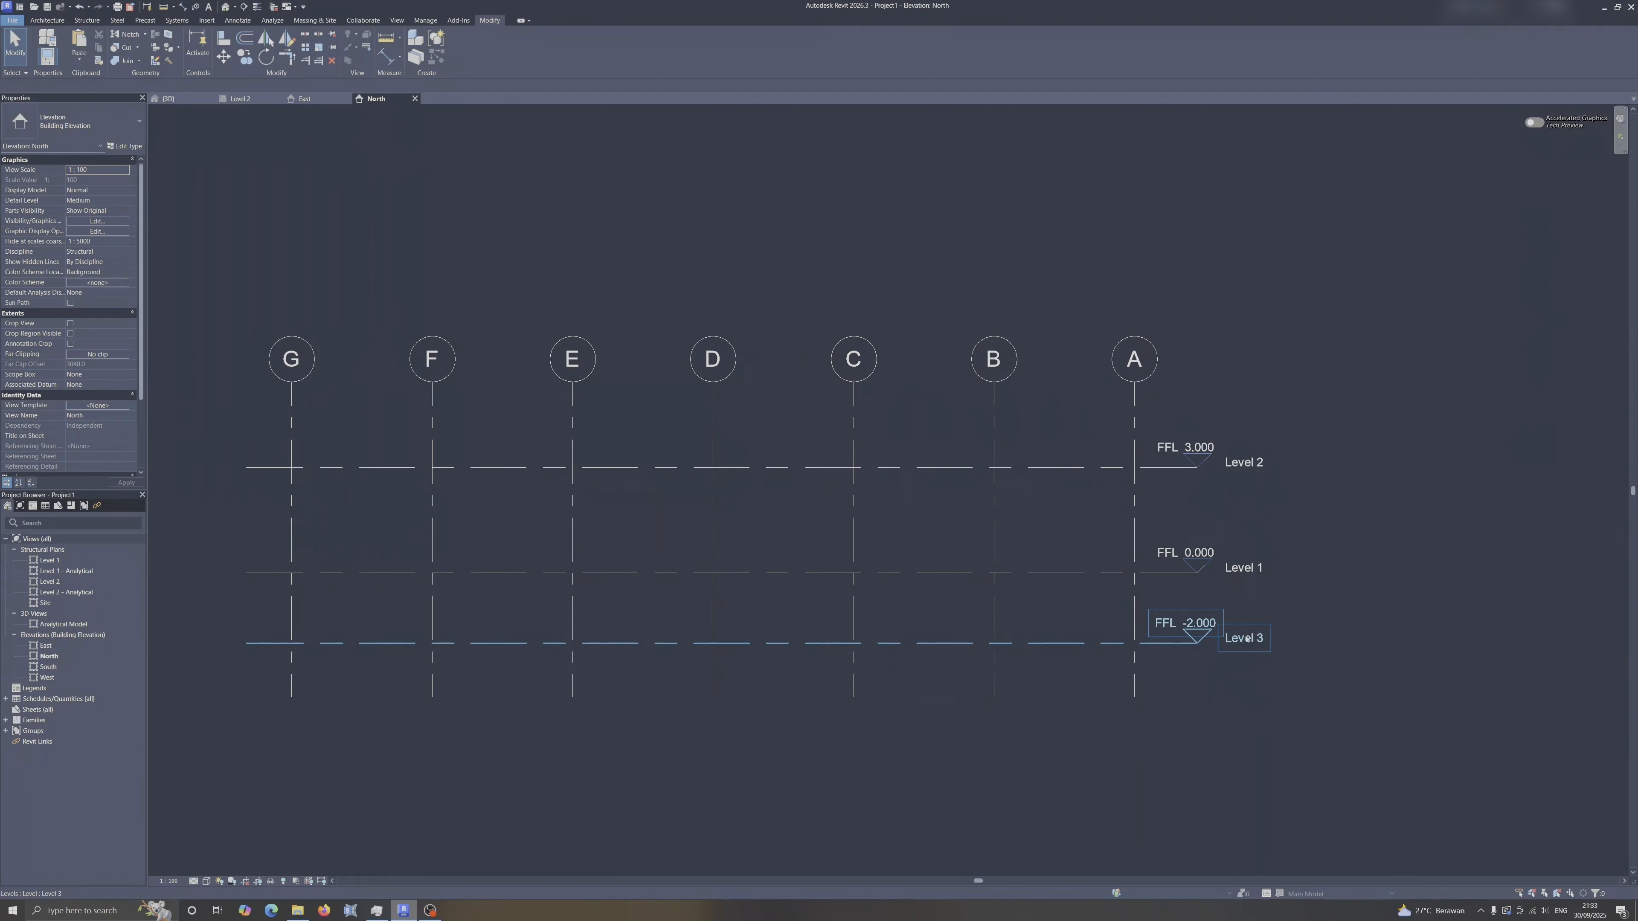
Rename the new level at -2.000 as Top of Footing.
click(1225, 643)
click(1241, 638)
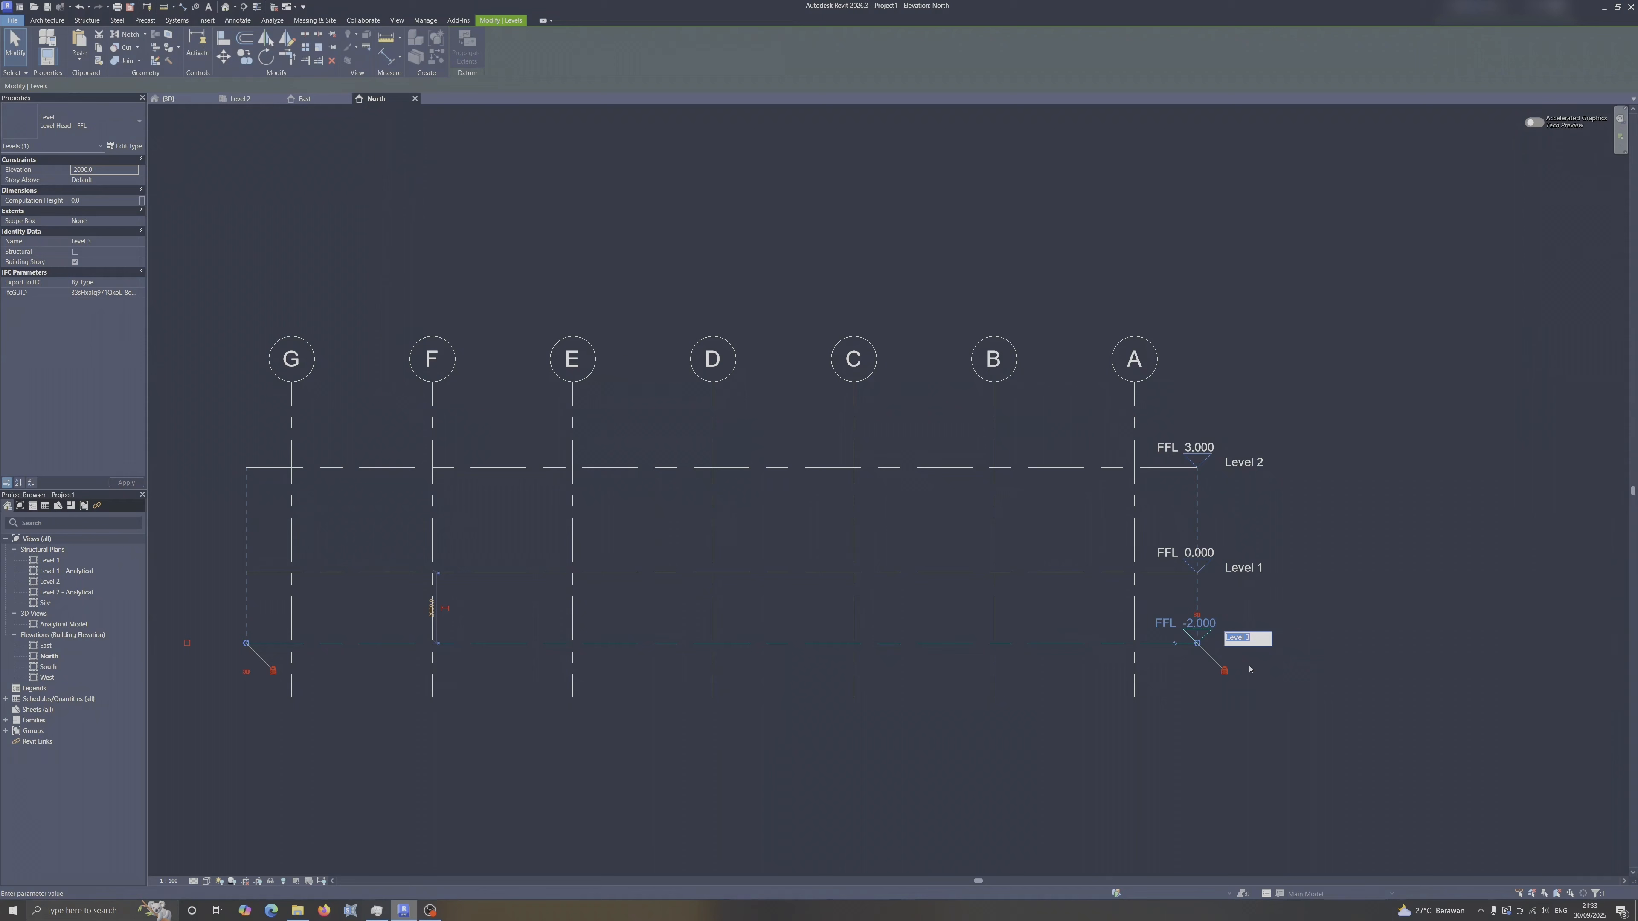
key(BackSpace)
text(Top of Footigng)
key(Return)
Extend the upper ends of grids A to G well above Level 2 in the North elevation.
scroll(1292, 362, down, 1)
middle_drag(1293, 362, 1288, 501)
click(1153, 551)
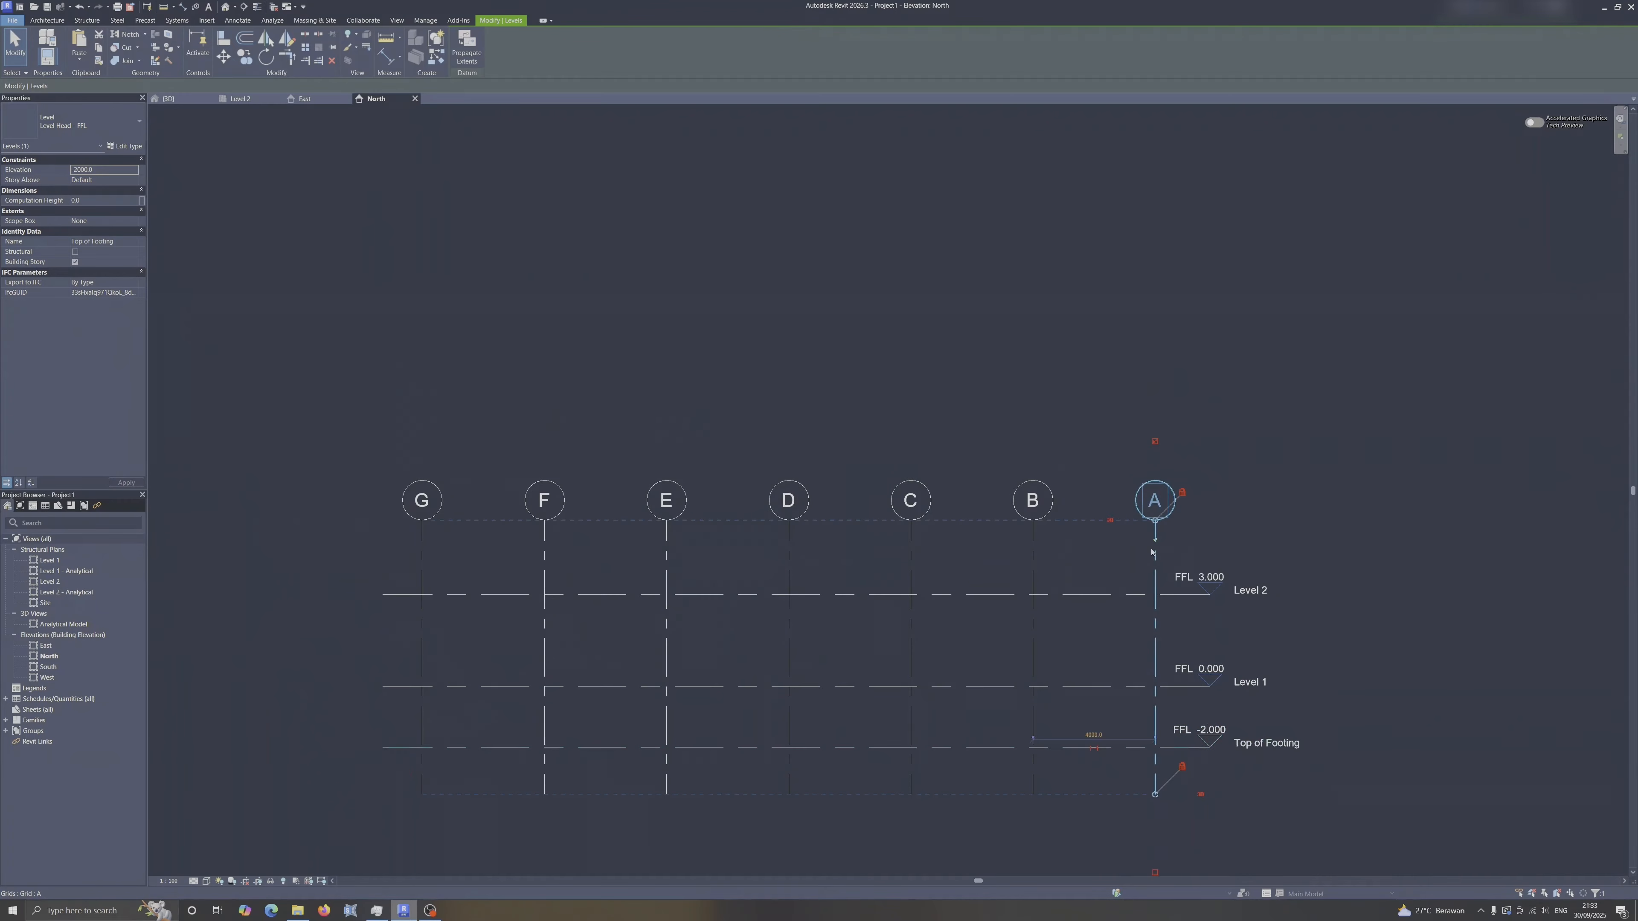
drag(1154, 521, 1154, 278)
click(1287, 347)
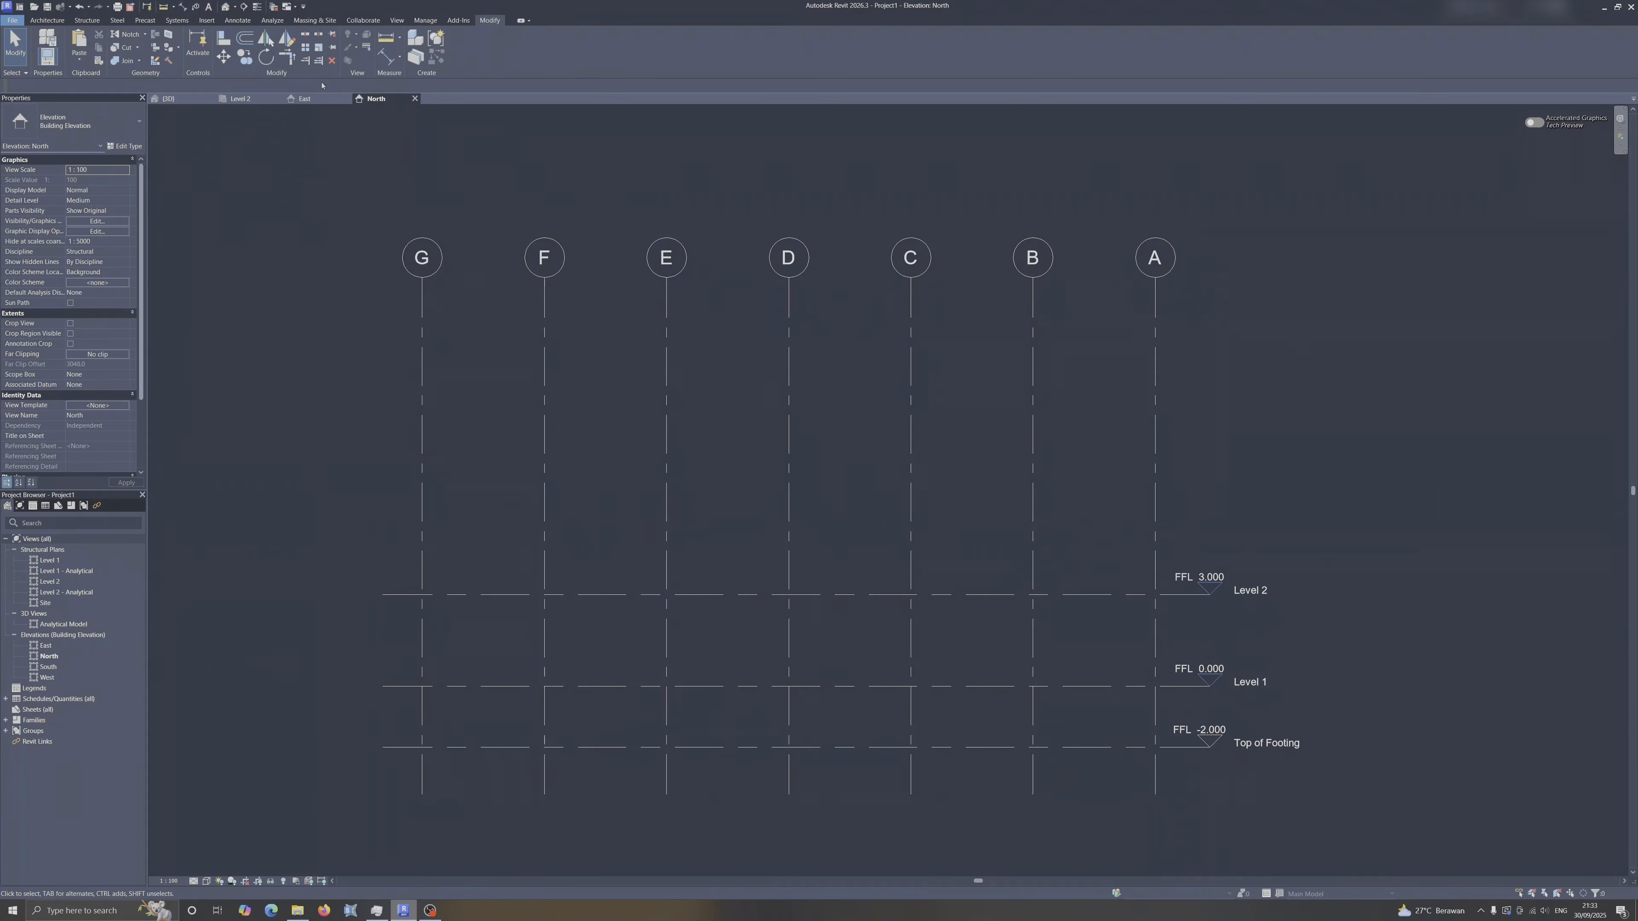
Add three levels above Level 2 at 6.000, 9.000 and 12.000 by picking level lines with a 3000 mm offset.
click(317, 98)
click(406, 98)
click(75, 21)
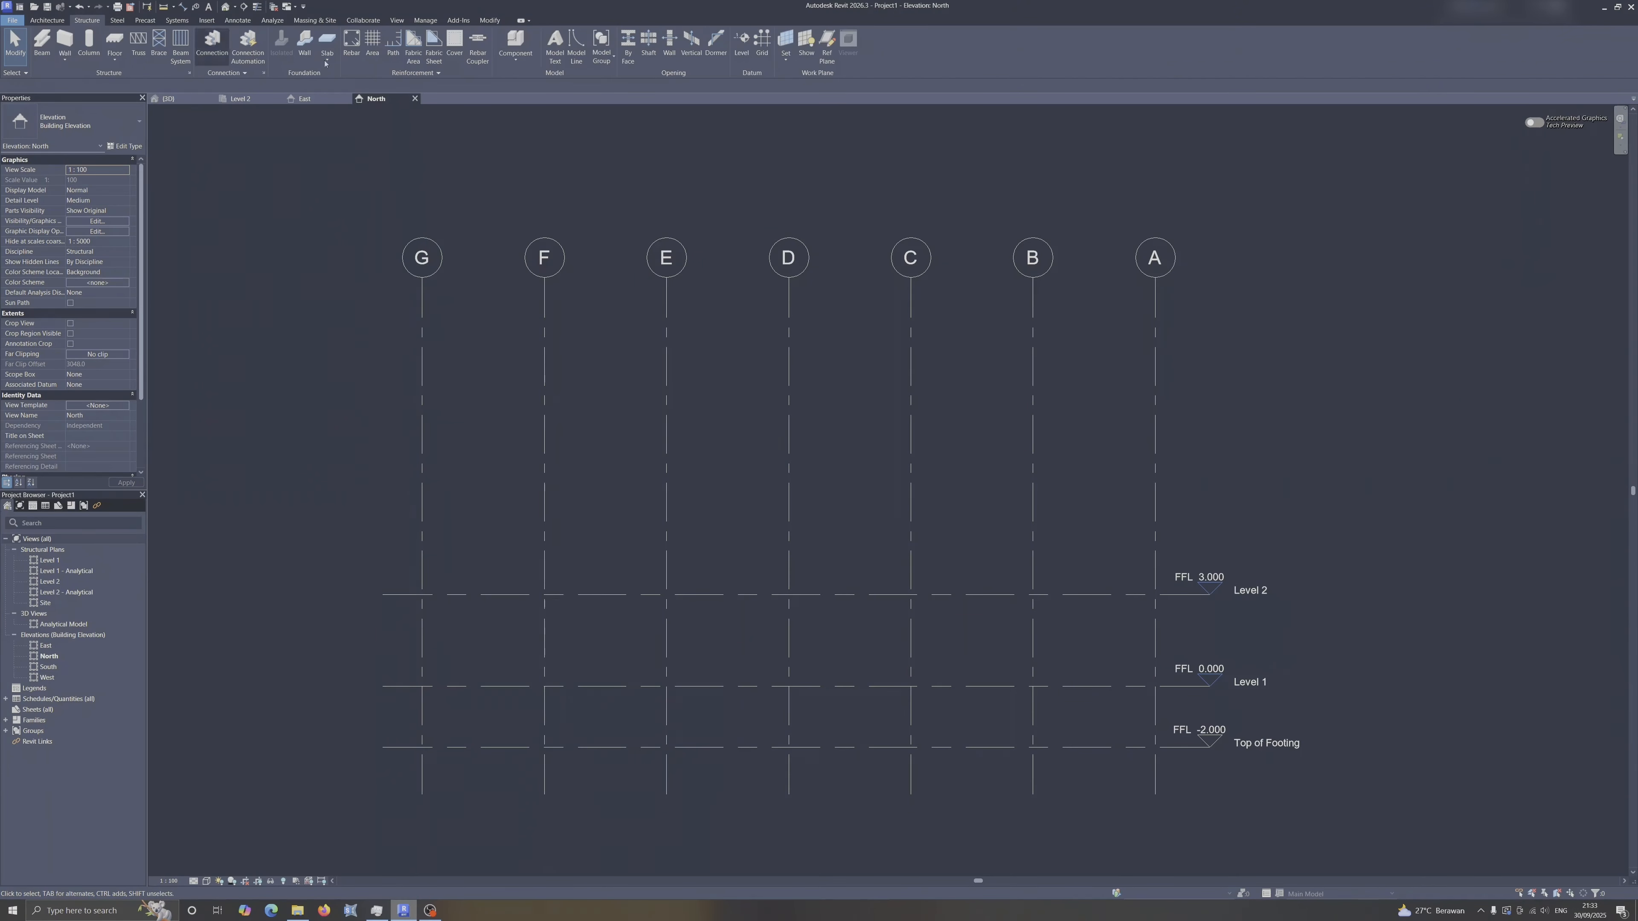
click(748, 51)
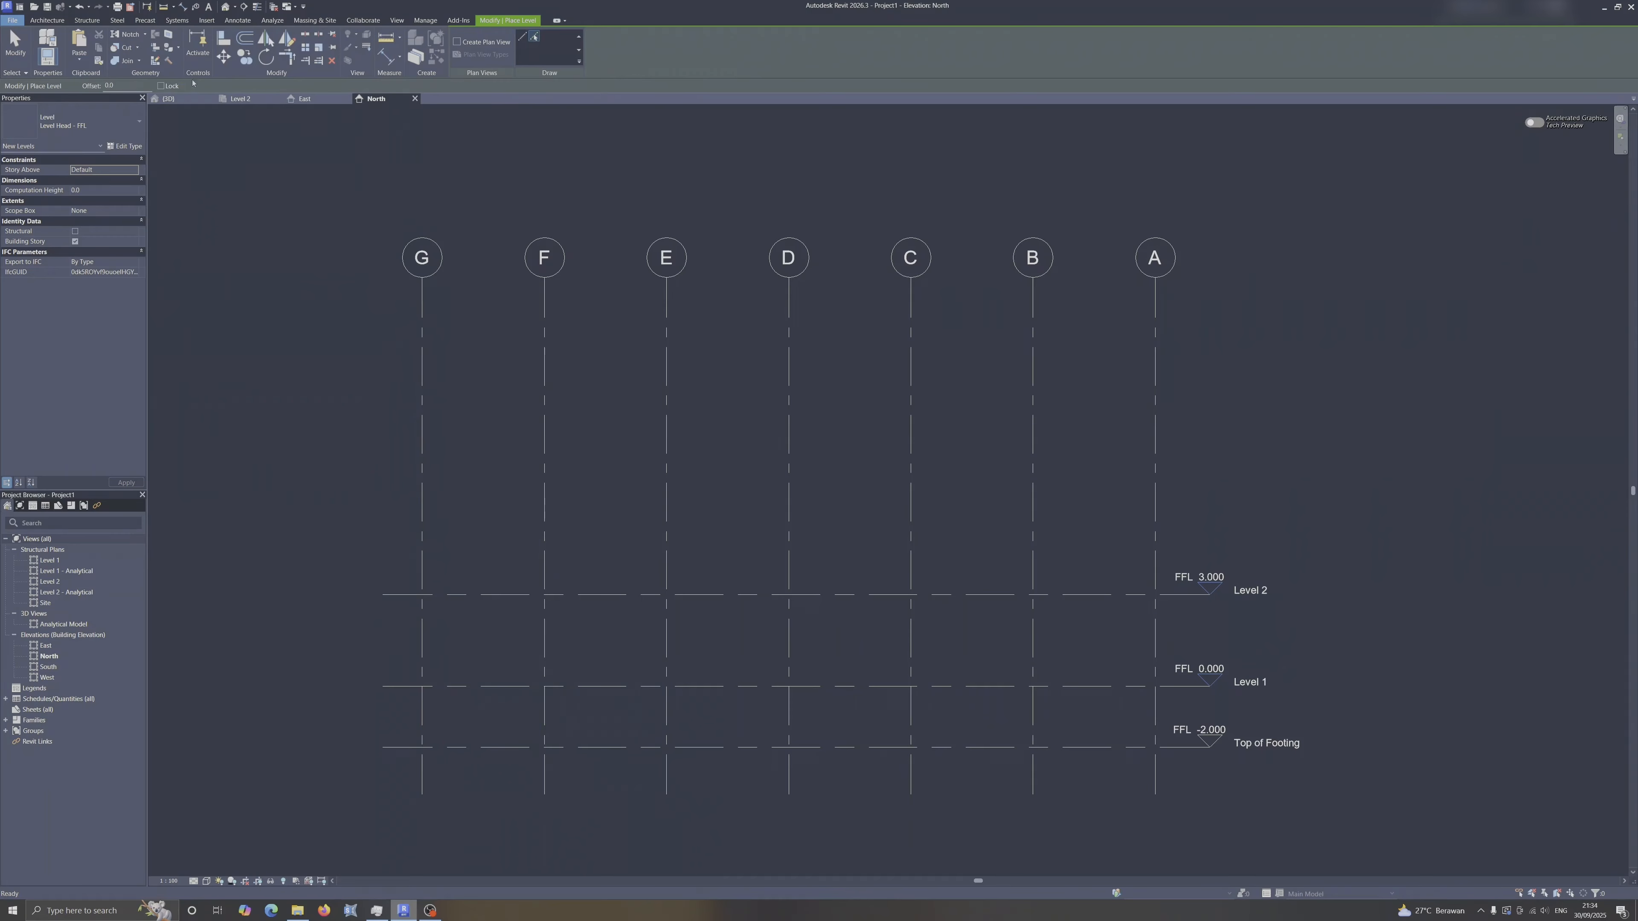
click(131, 83)
text(300)
click(611, 594)
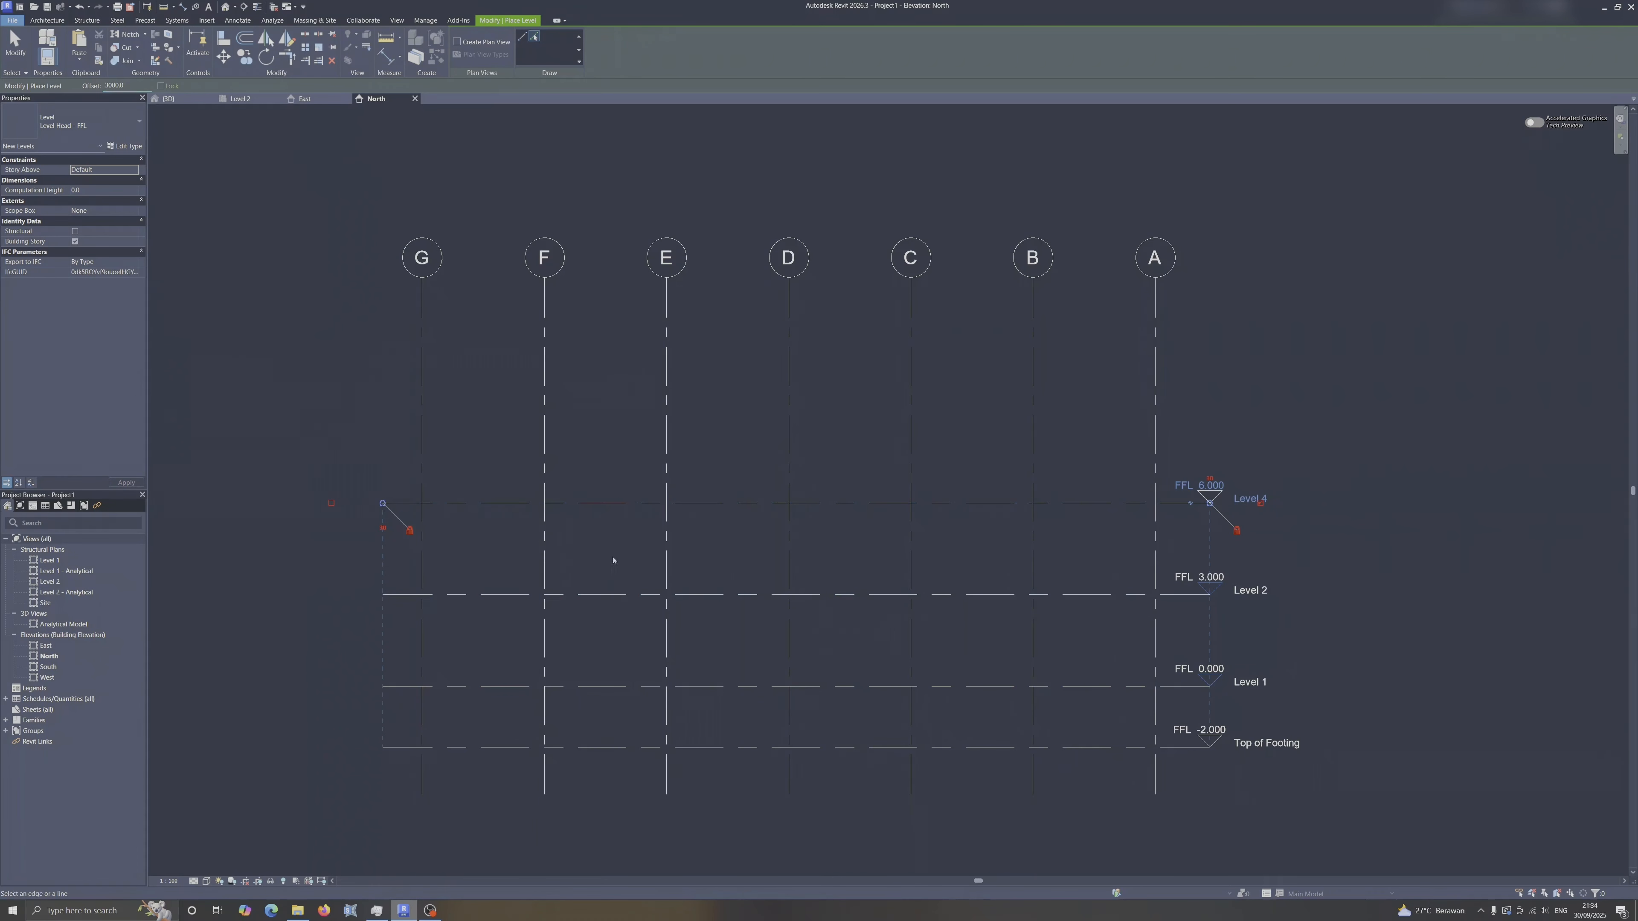
click(620, 503)
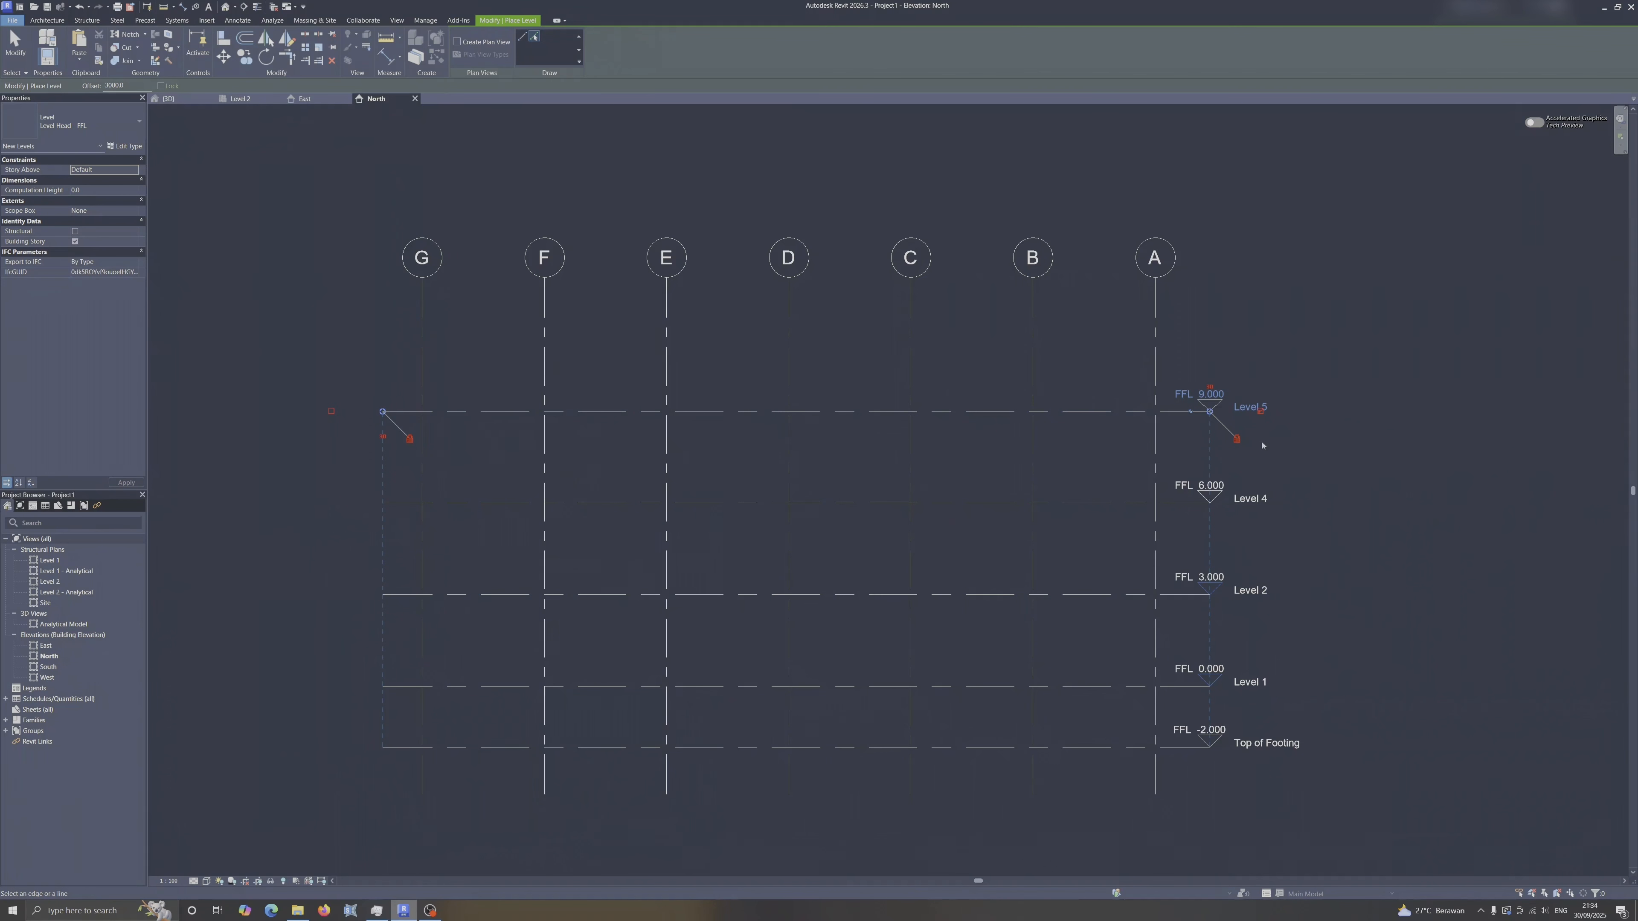
click(602, 411)
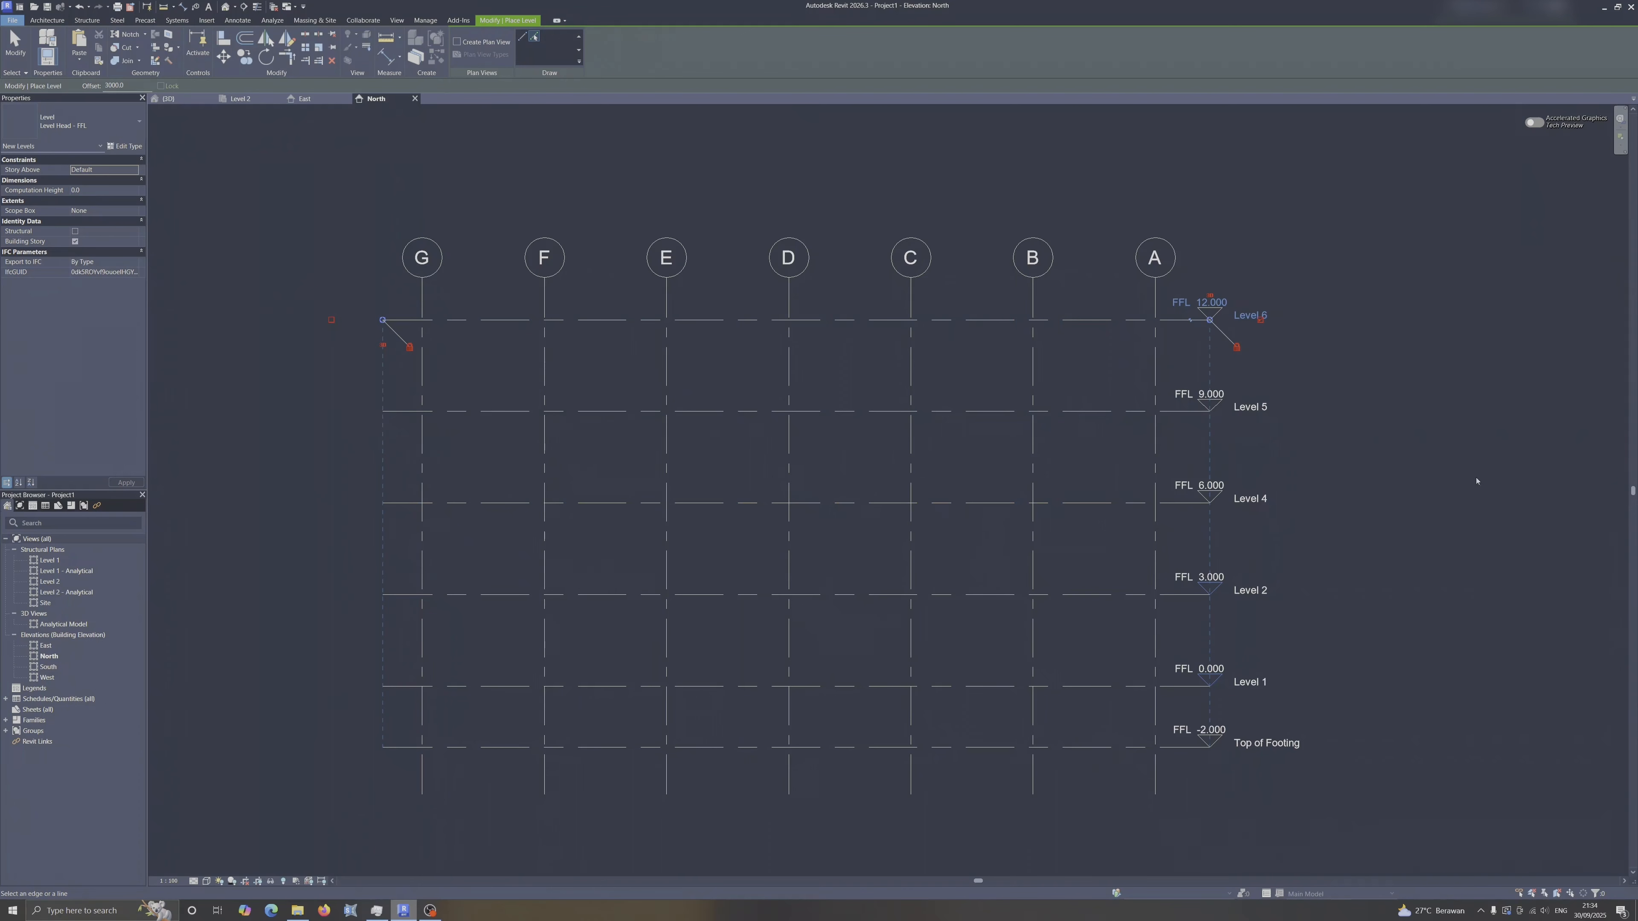
key(Escape)
key(Escape)
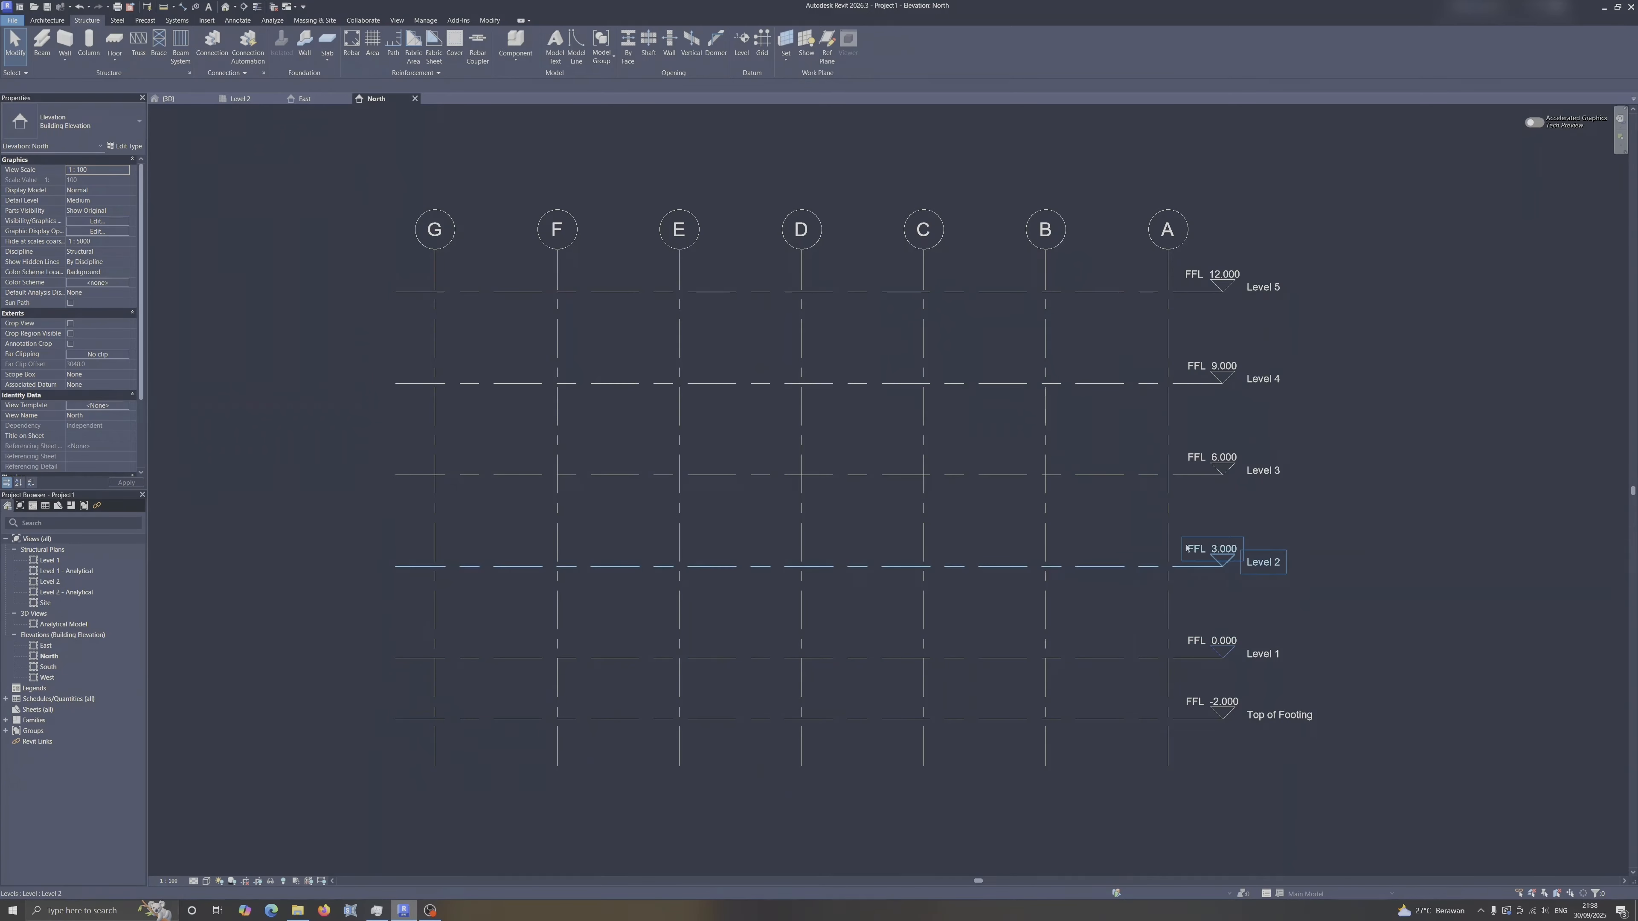
Set the elevation of Level 2 to 4 m.
click(1227, 549)
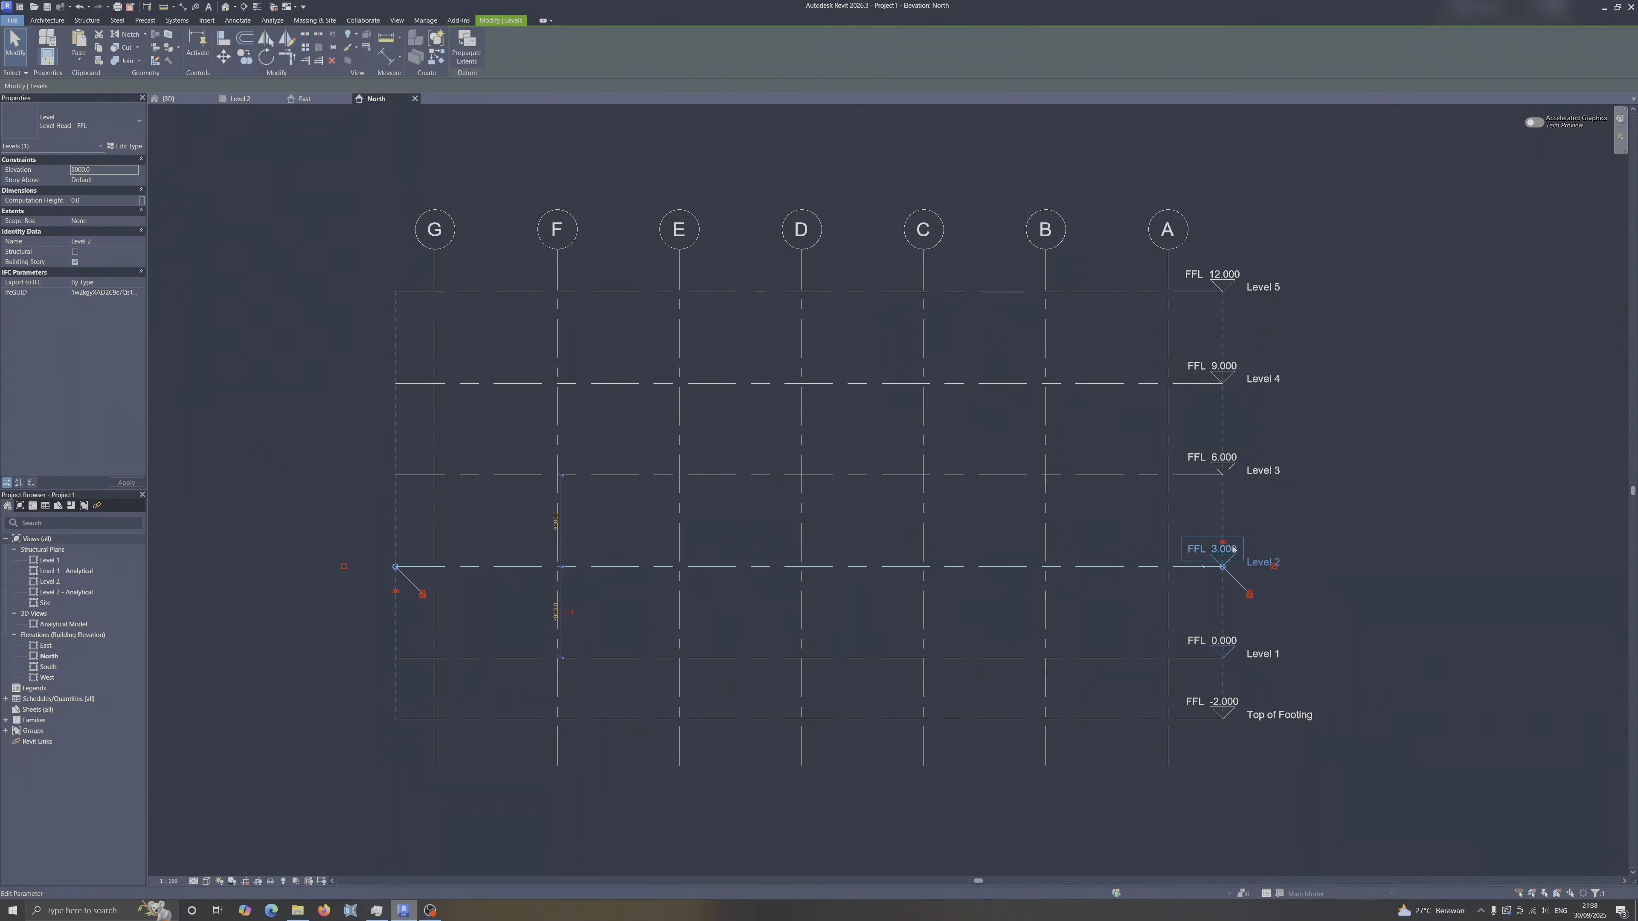
click(1236, 549)
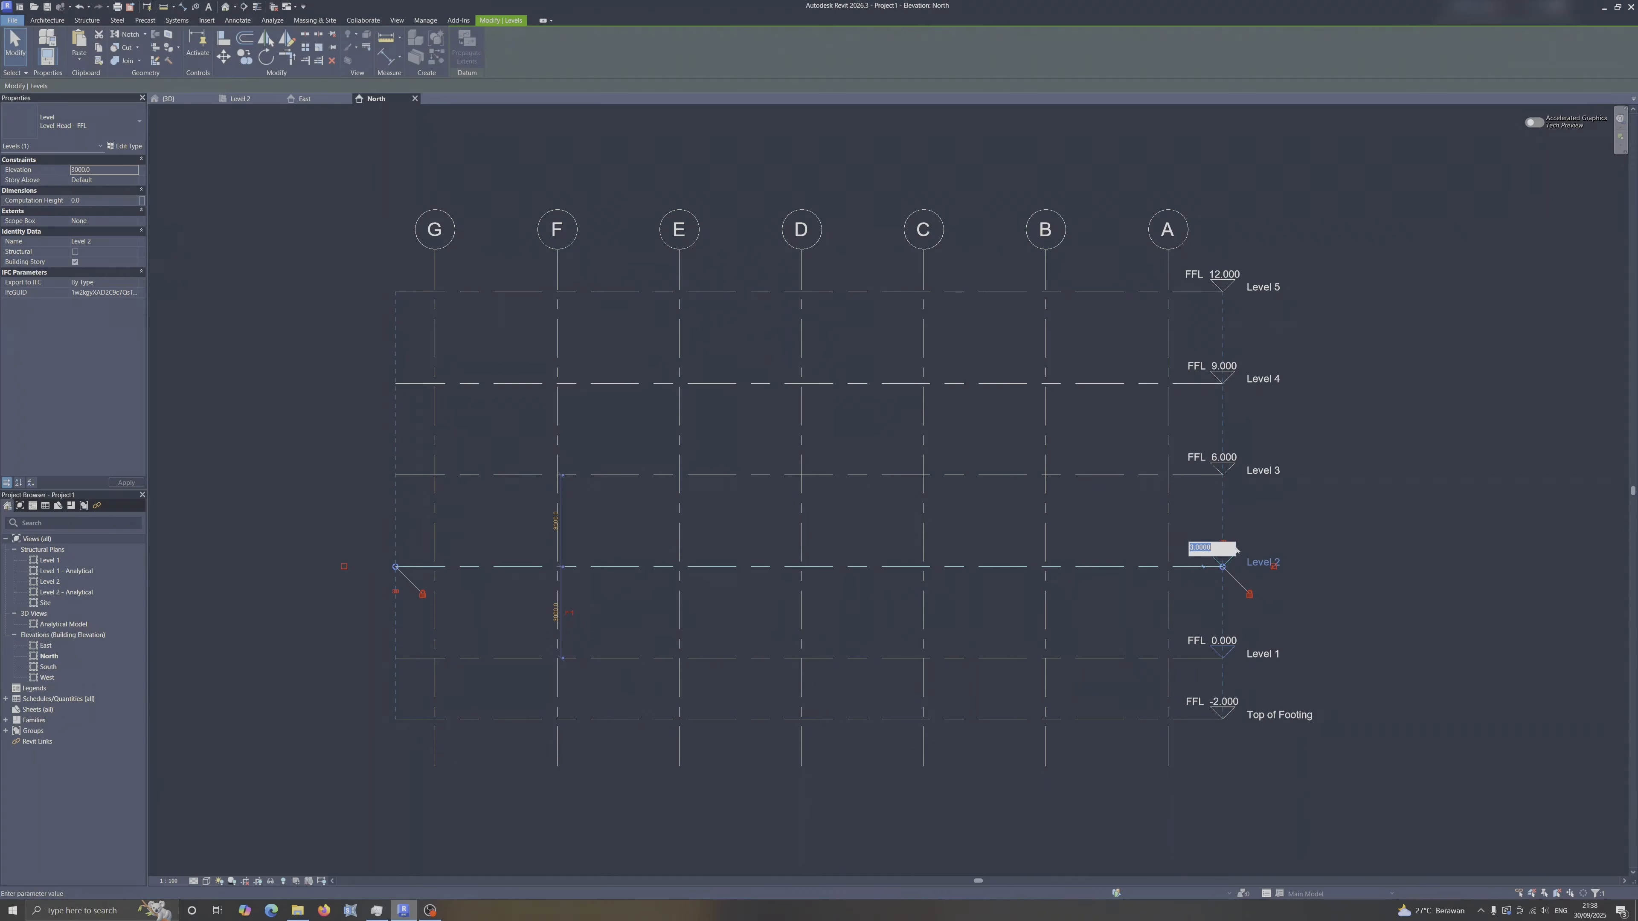
text(4)
key(Return)
key(Escape)
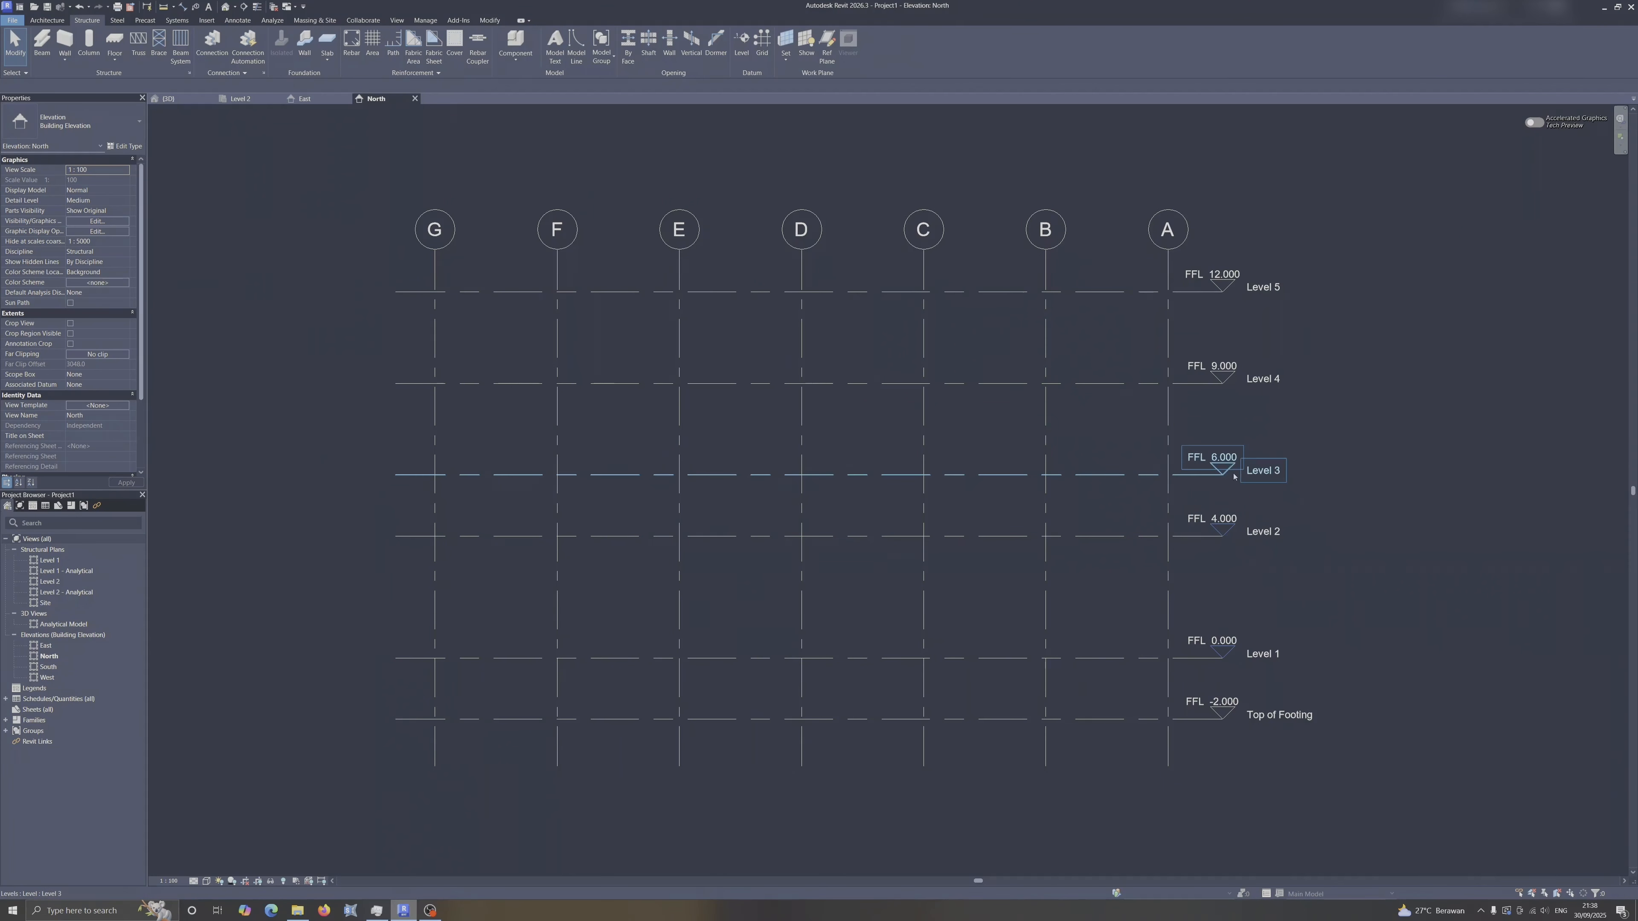
Set the elevation of Level 3 to 8 m.
click(1224, 459)
click(1225, 458)
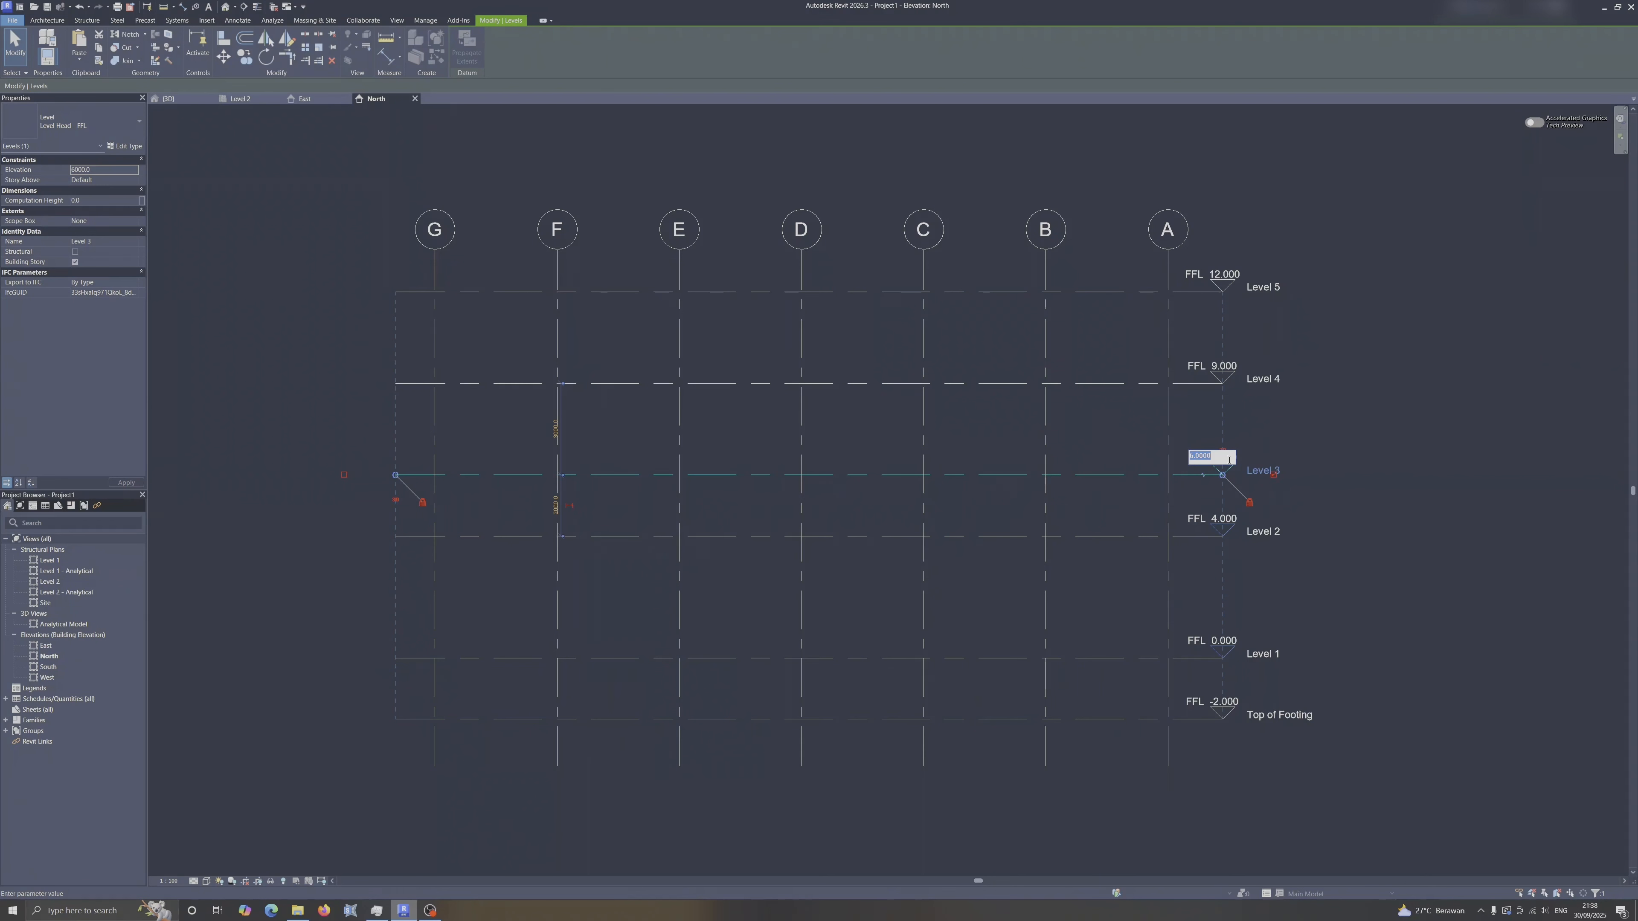
middle_drag(1380, 419, 1382, 520)
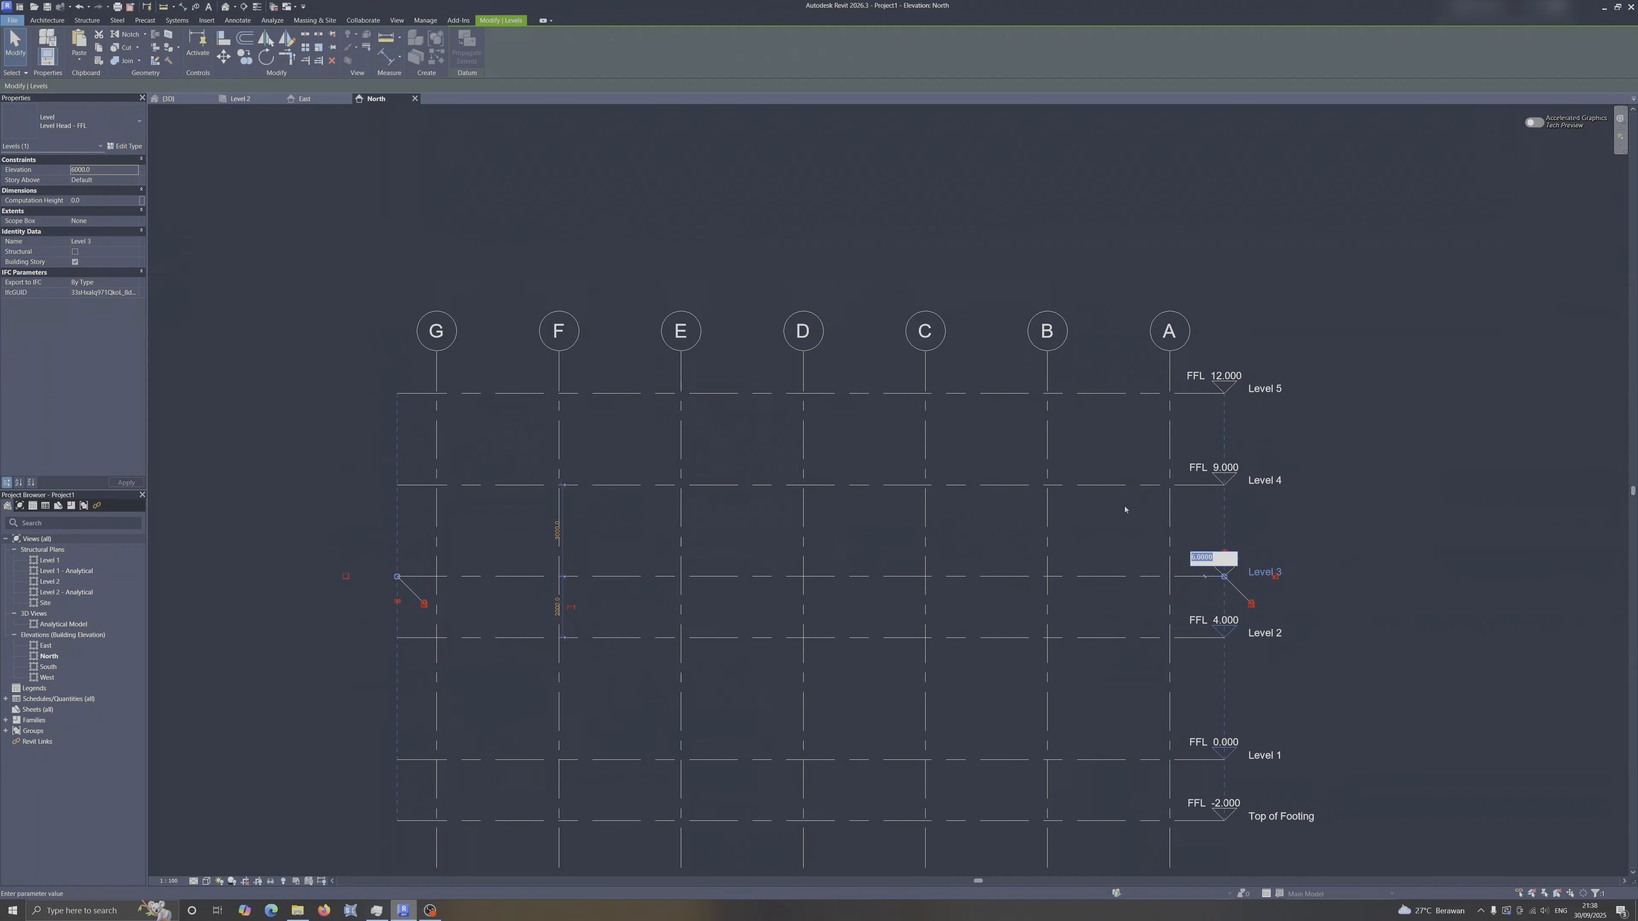
text(8)
key(Return)
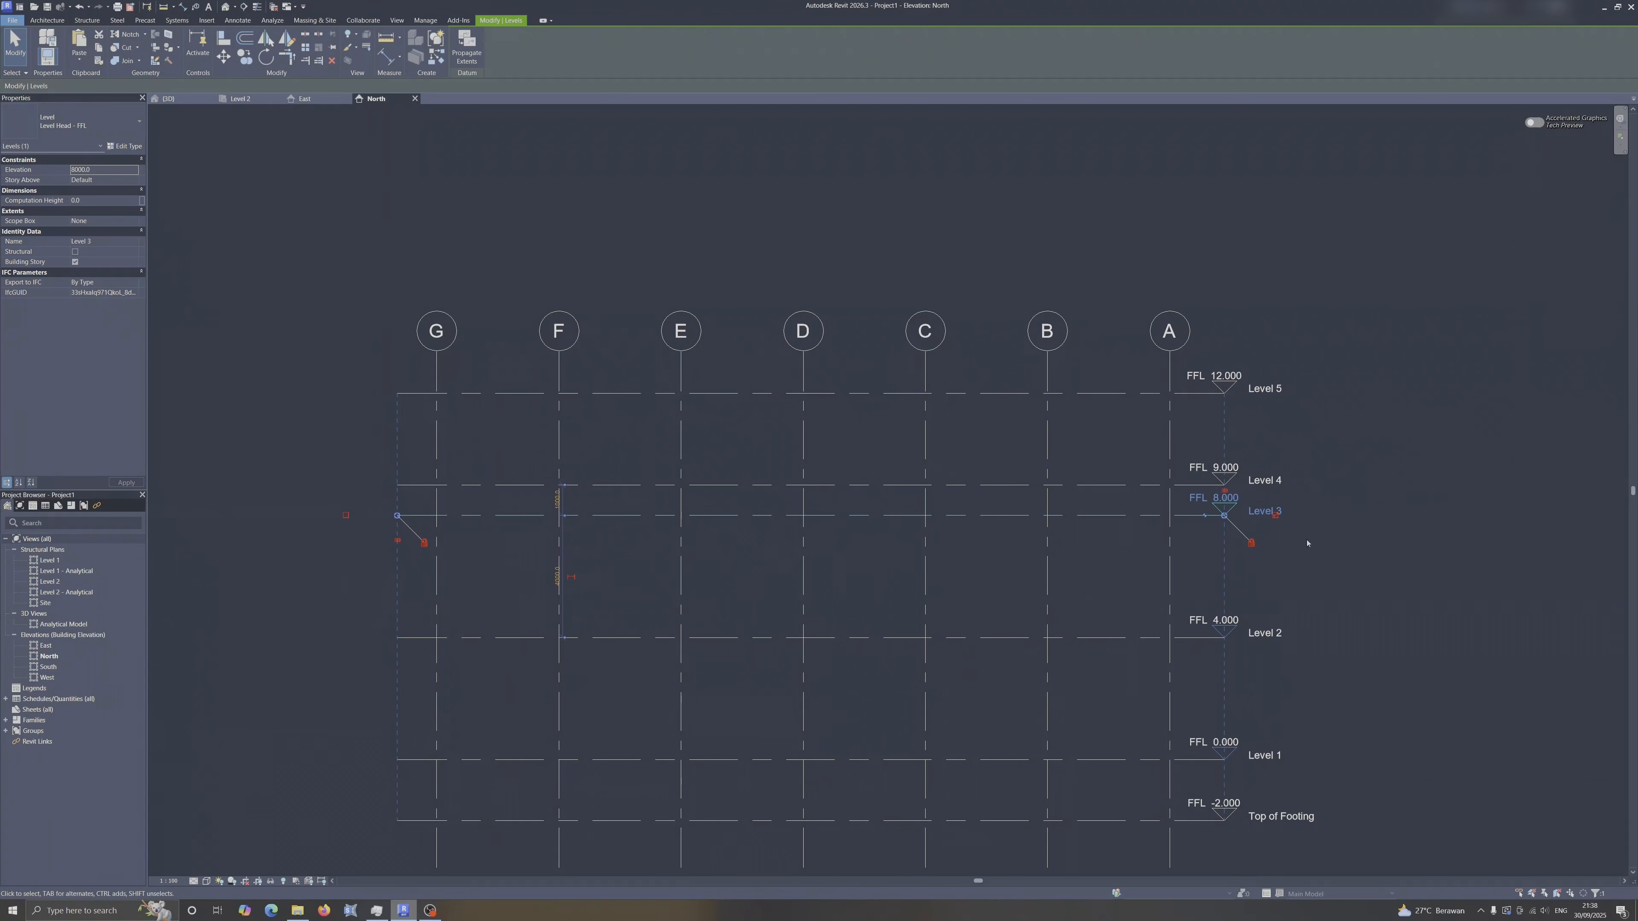
Try to raise Level 4 to an elevation of 12 m and undo the change.
click(1205, 470)
click(1210, 468)
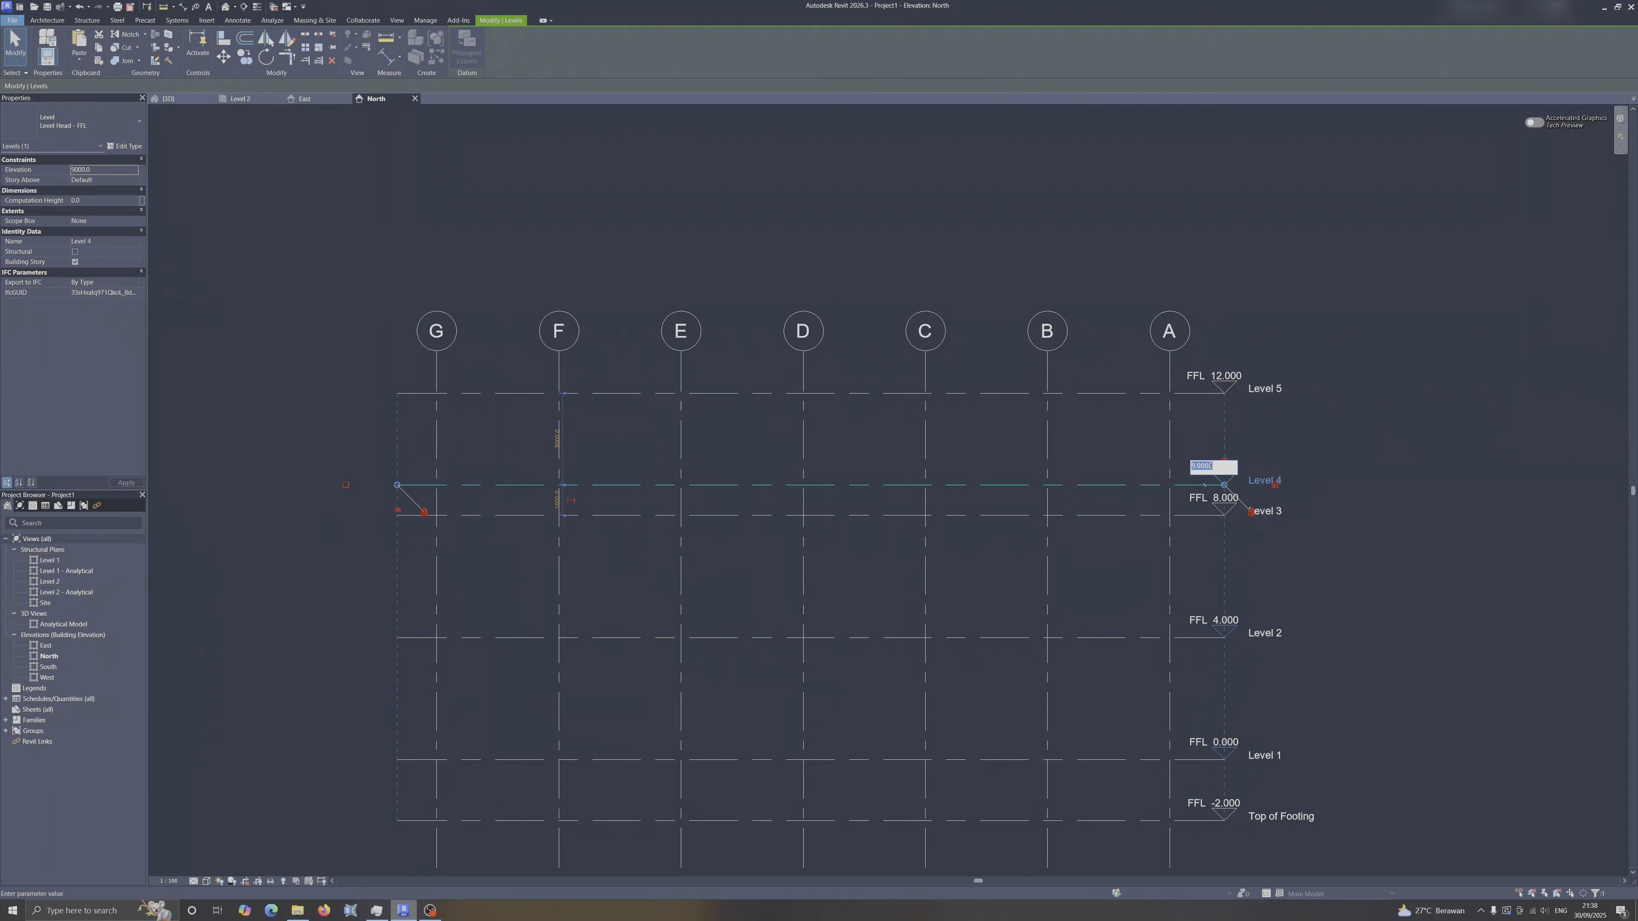
text(12)
key(Return)
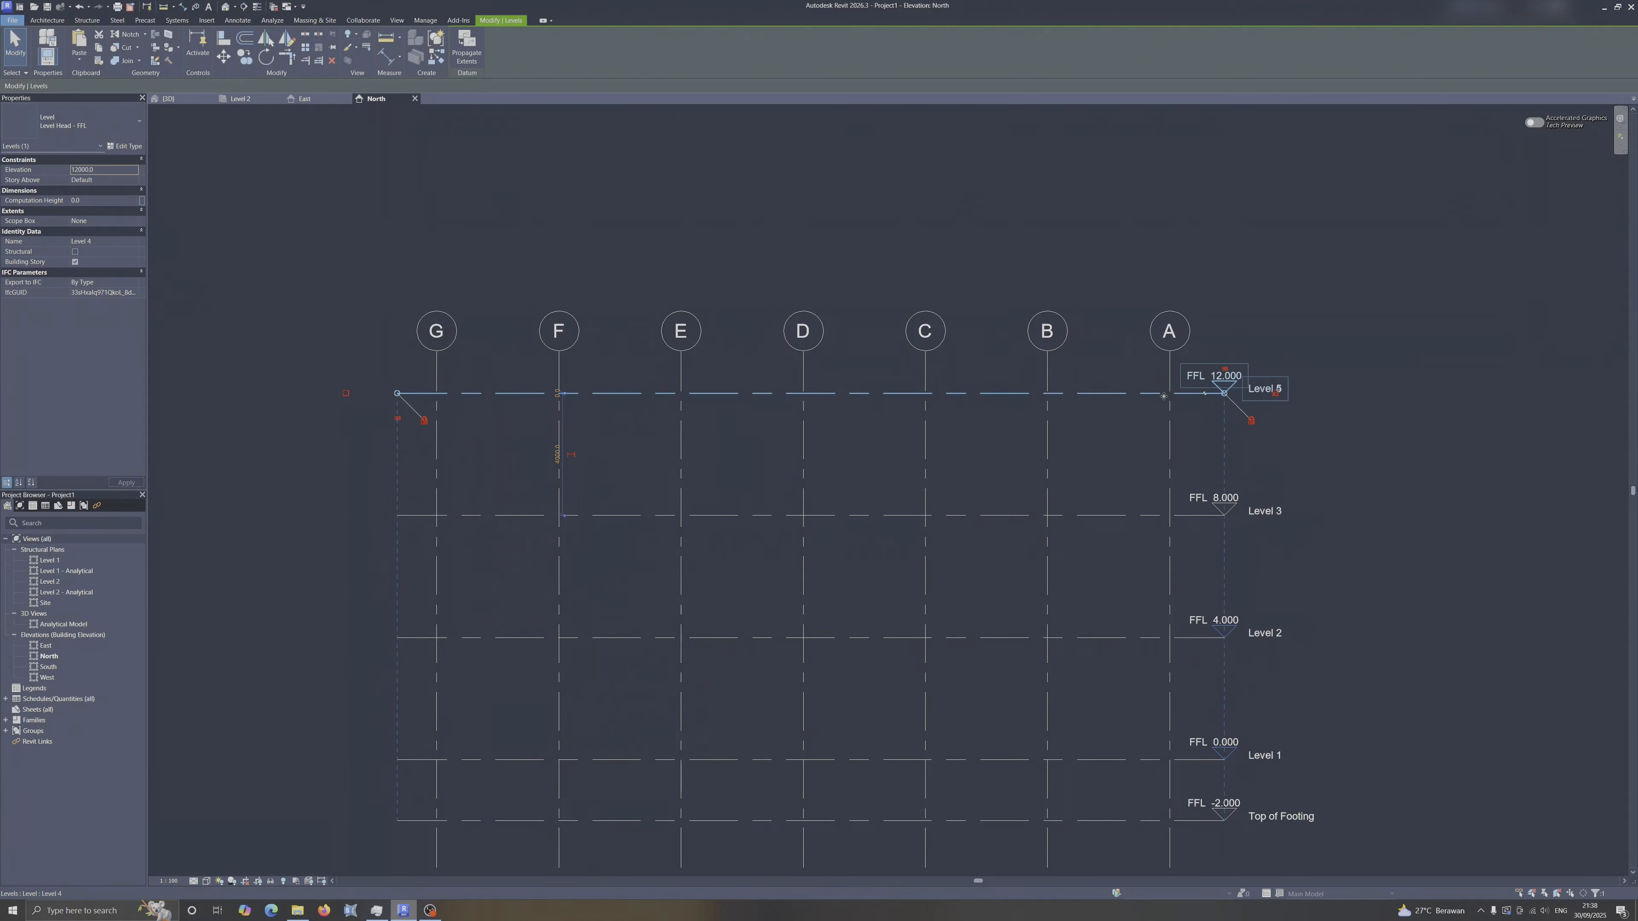
key(ctrl+z)
Set the elevation of Level 5 to 16 m.
click(1221, 381)
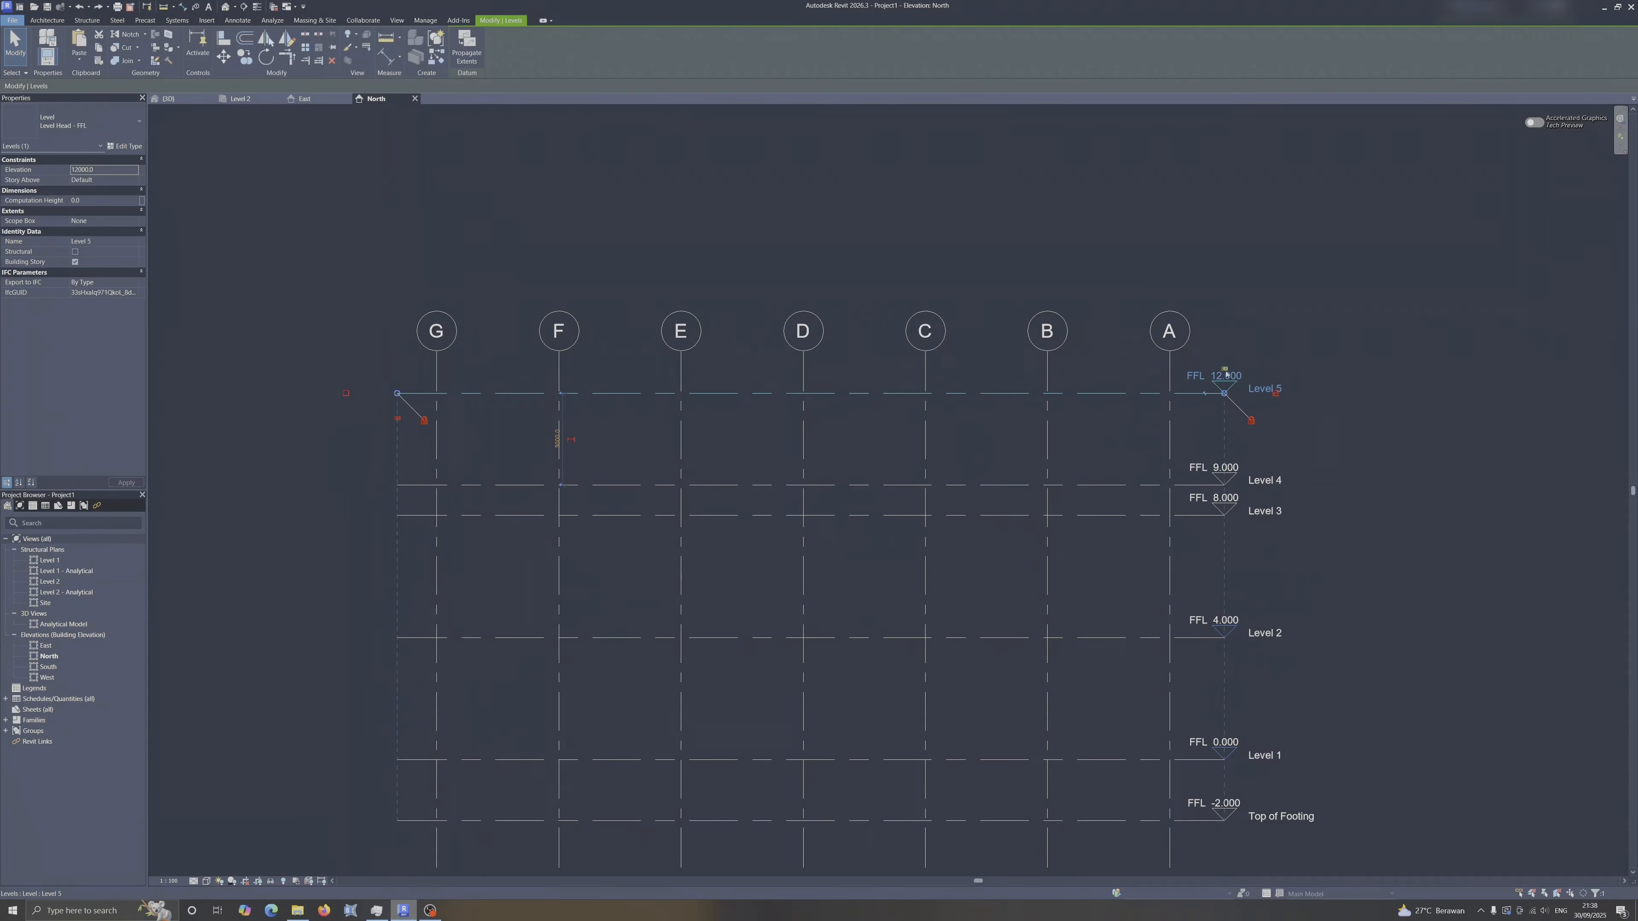
click(1221, 382)
text(1)
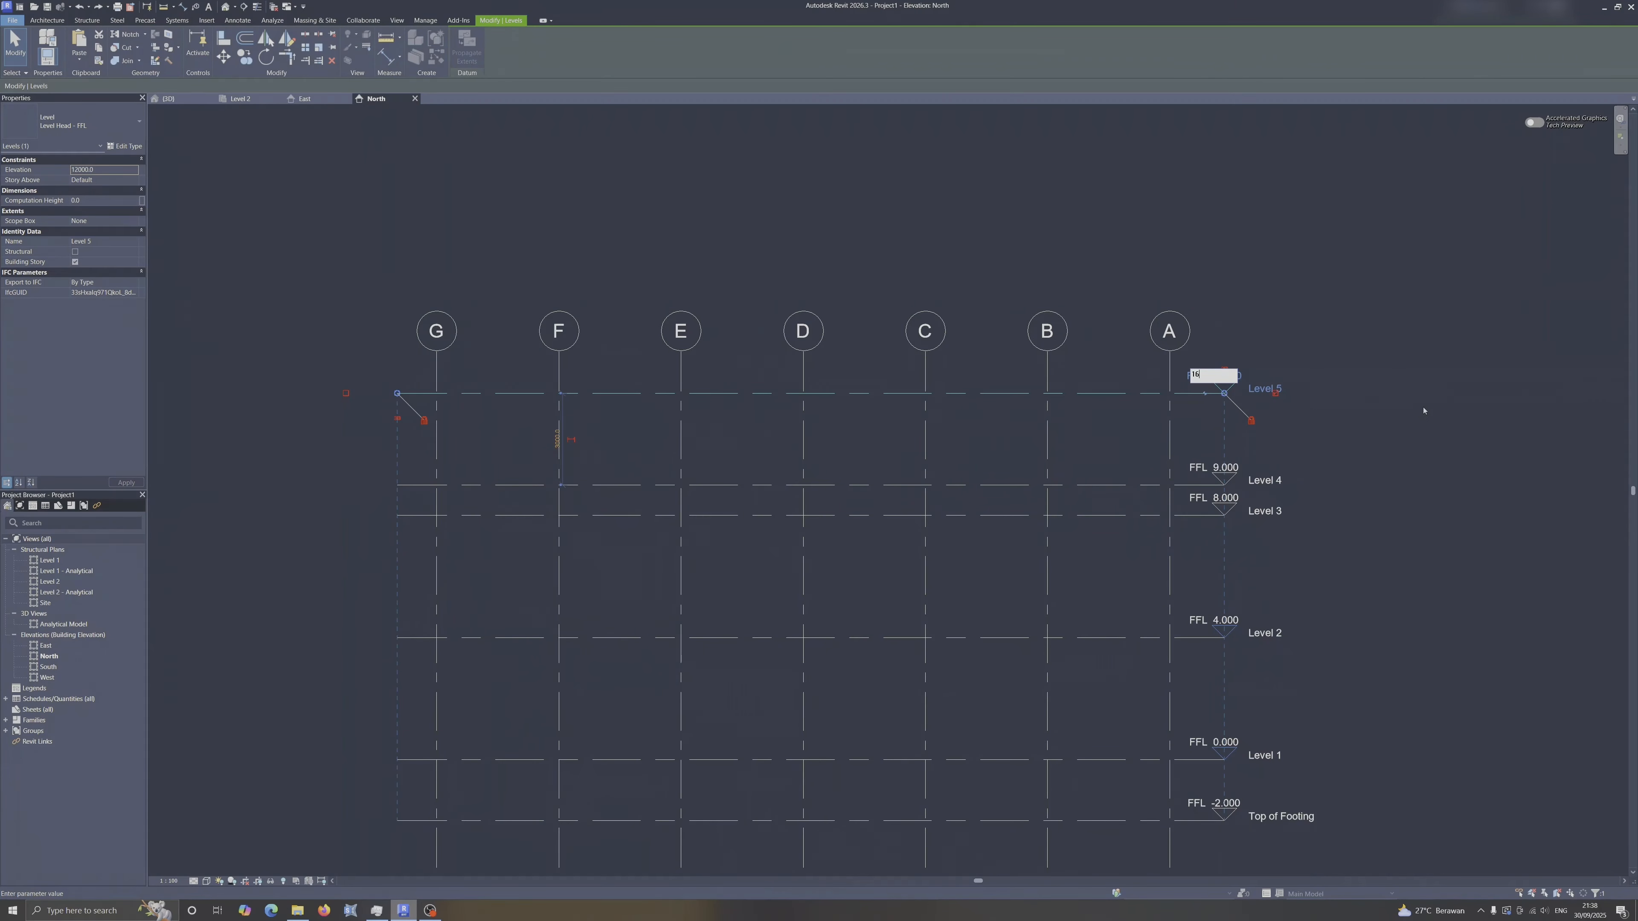
text(6)
key(Return)
Set the elevation of Level 4 to 12 m and clear the selection.
click(1211, 471)
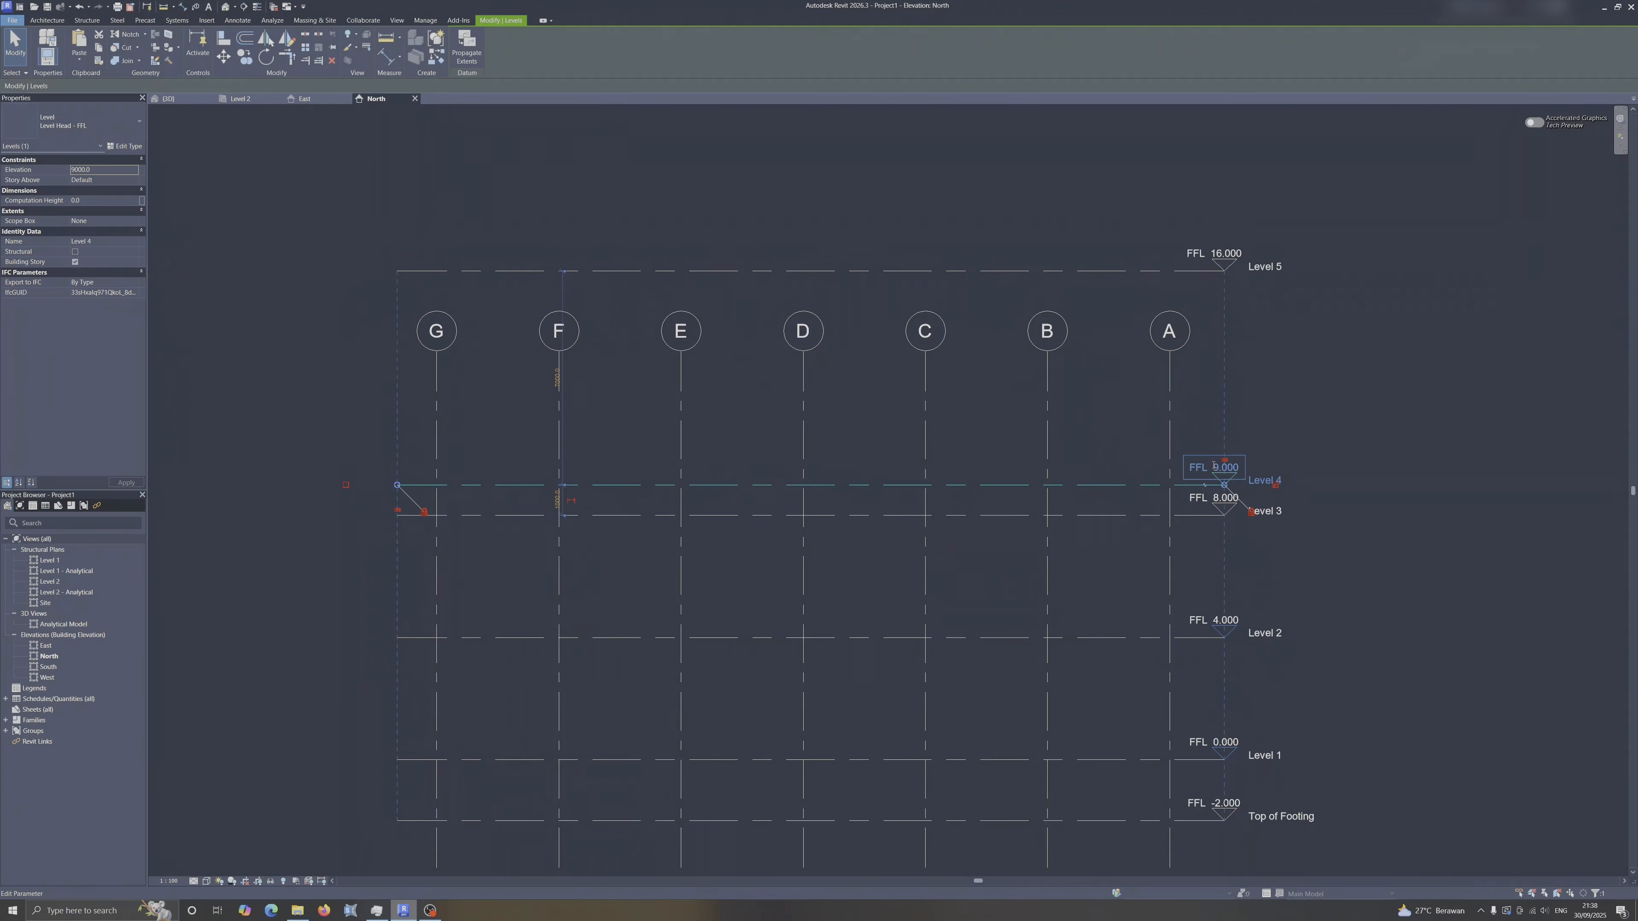
click(1214, 467)
text(12)
key(Return)
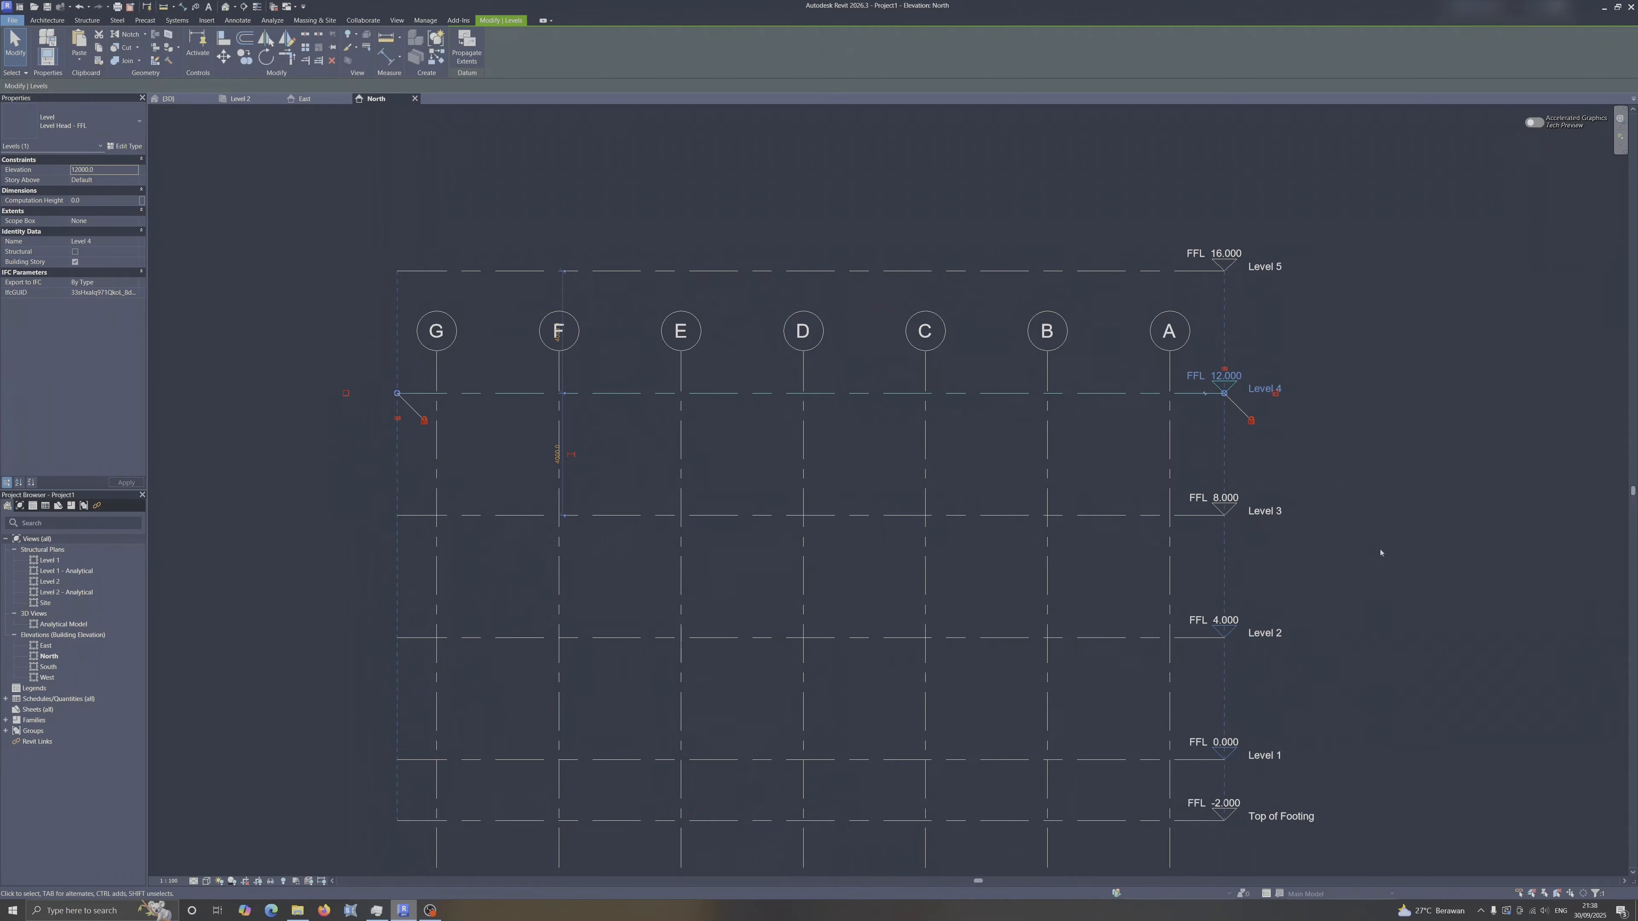
click(1352, 544)
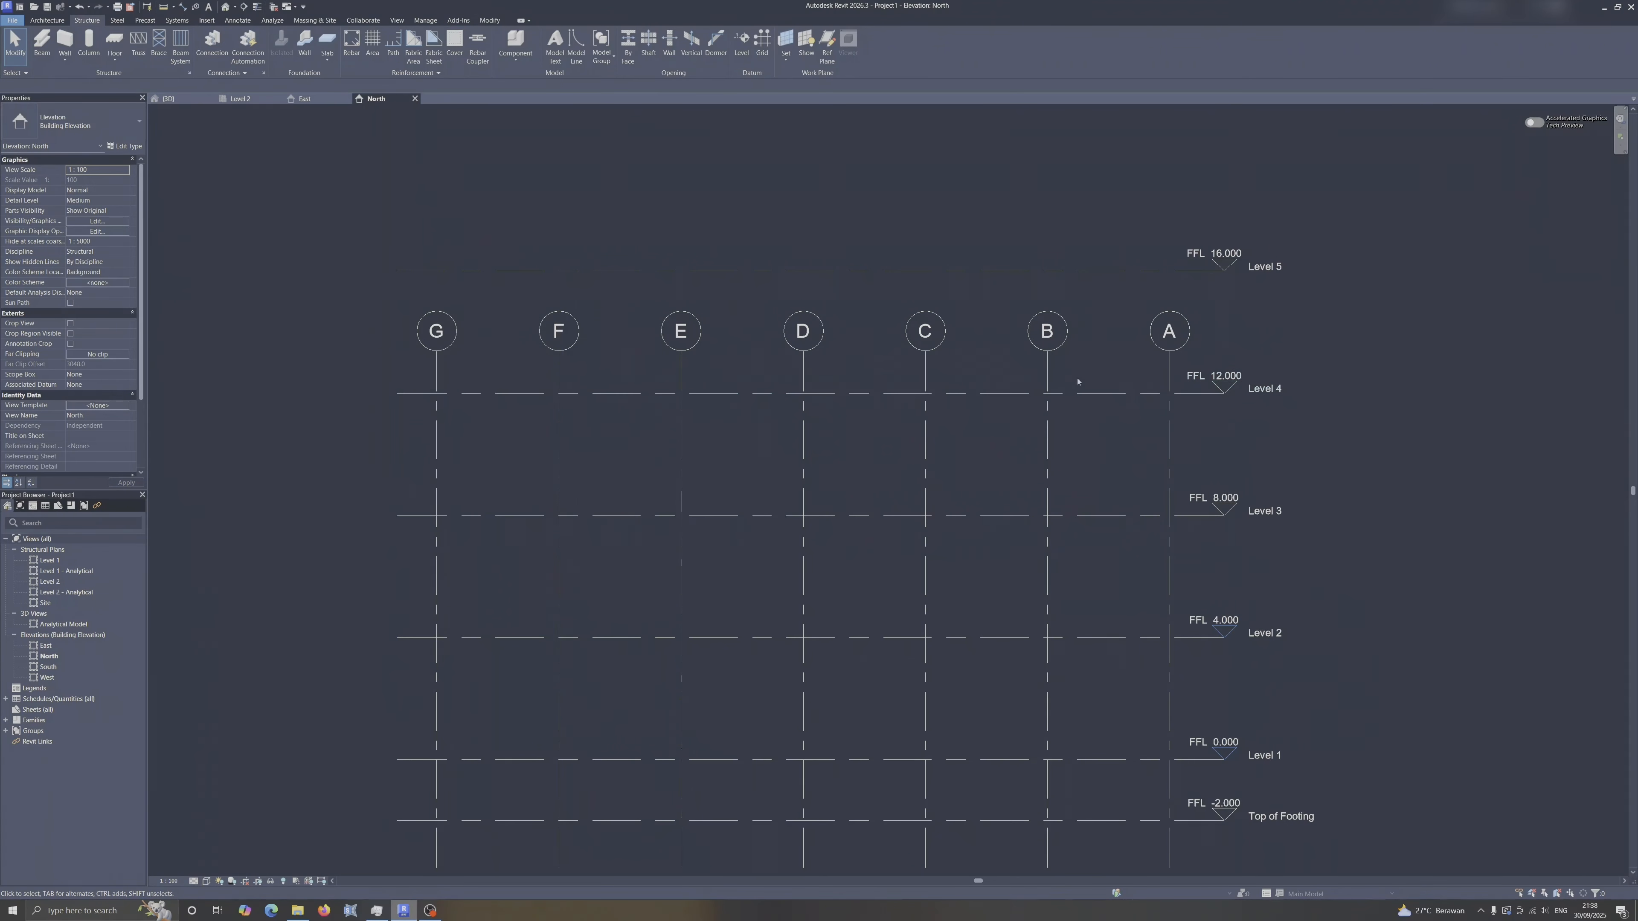
Create a new structural plan view for Level 3.
scroll(1268, 471, down, 1)
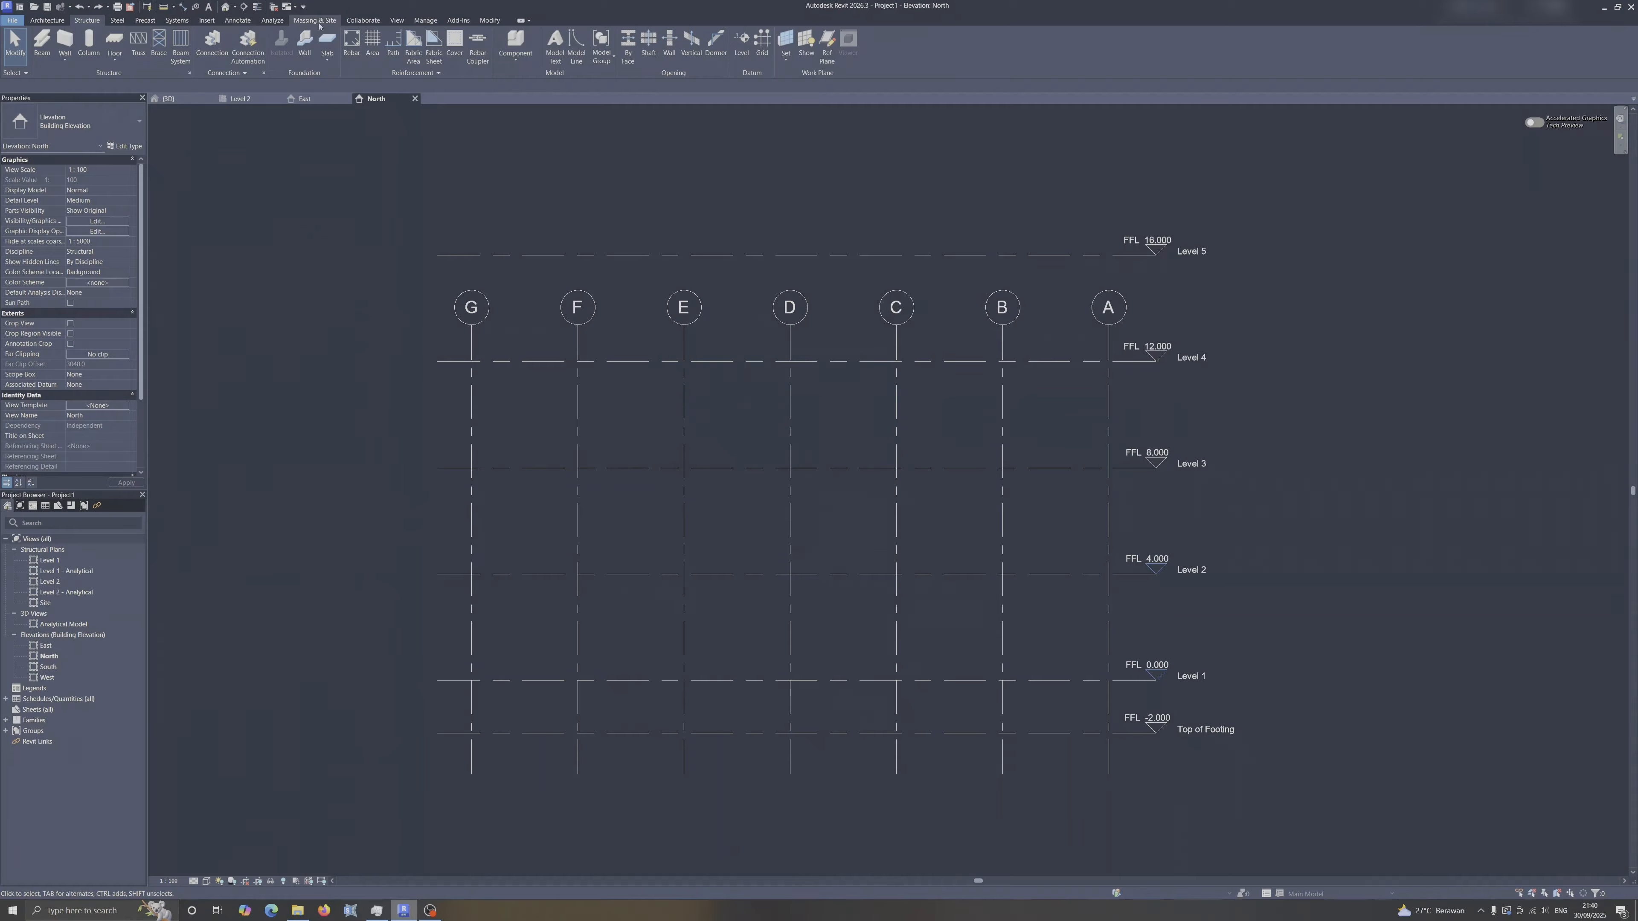
click(396, 21)
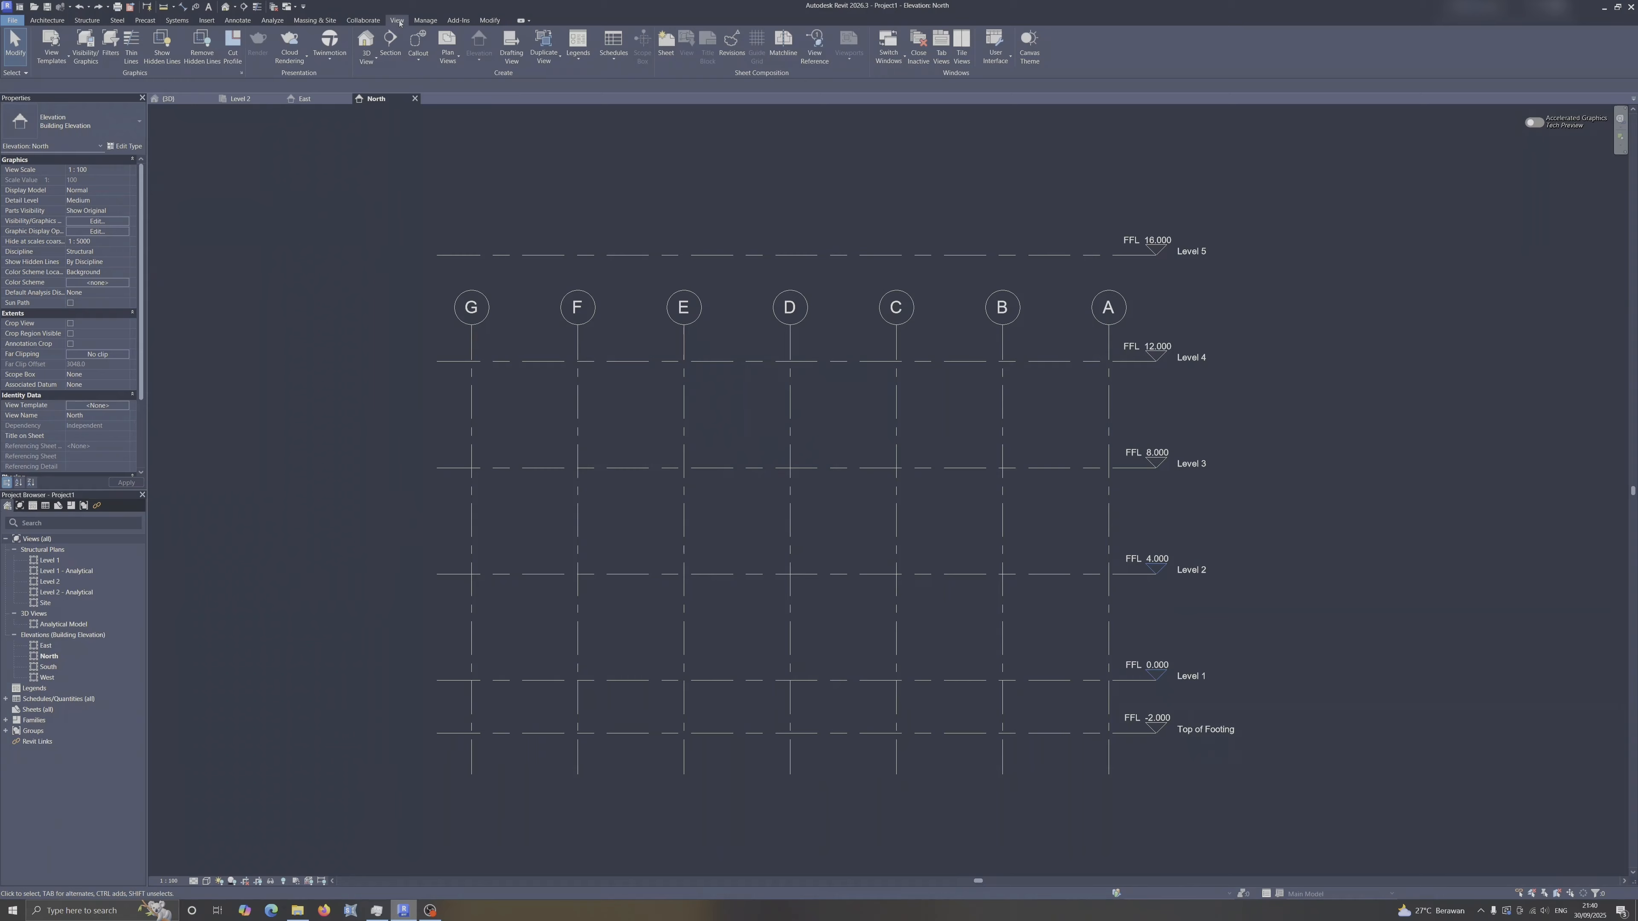
click(453, 61)
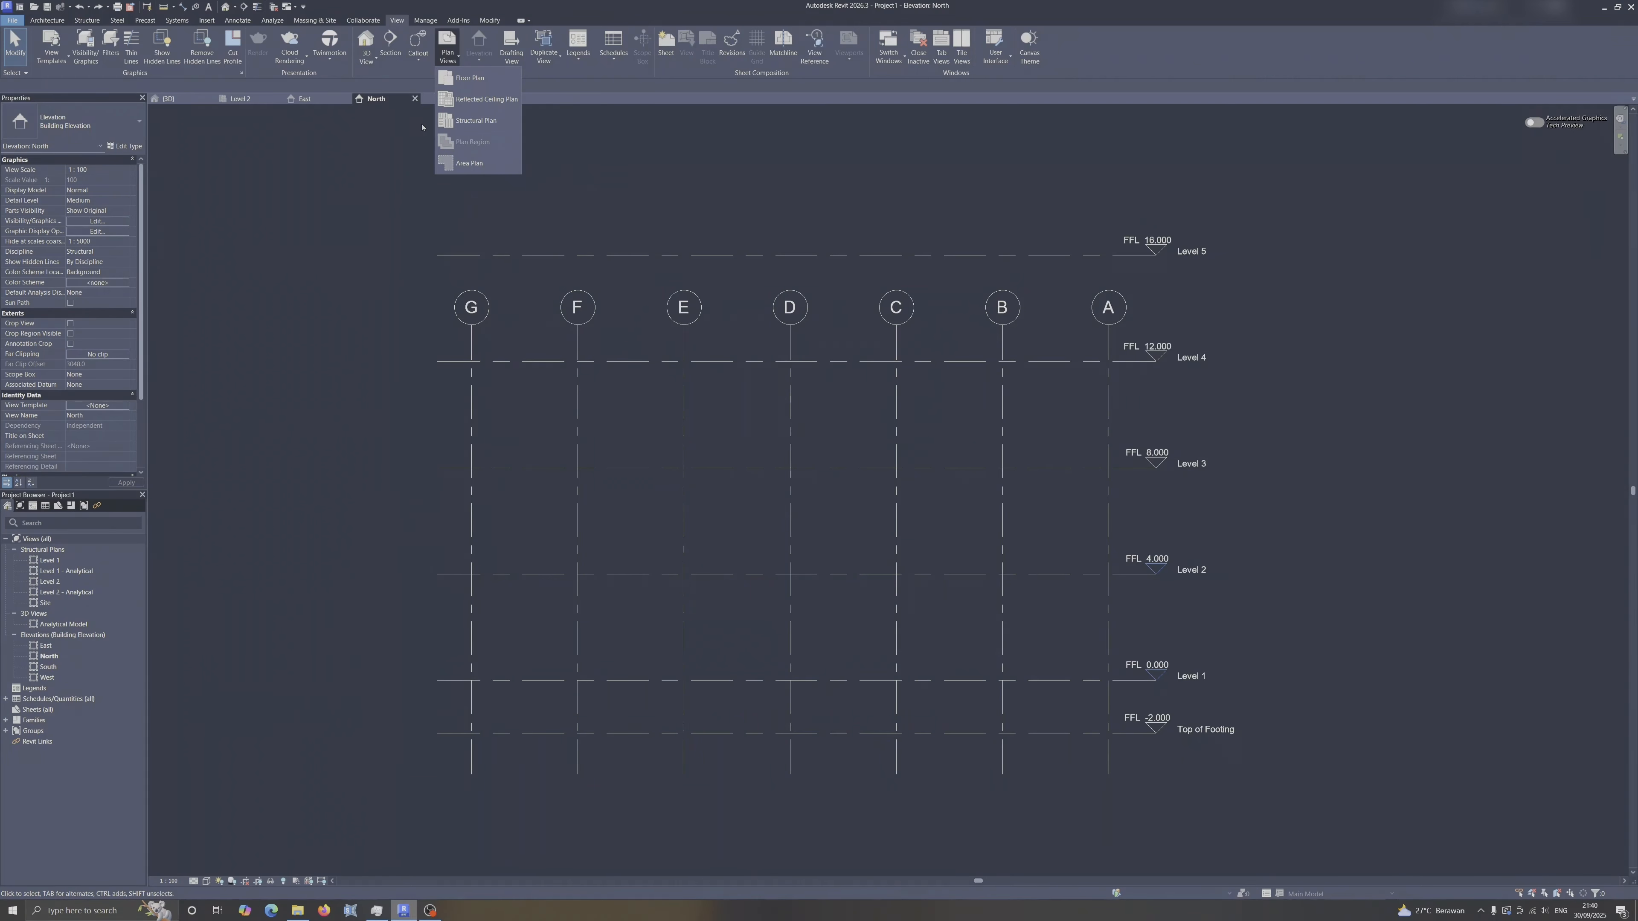
click(475, 121)
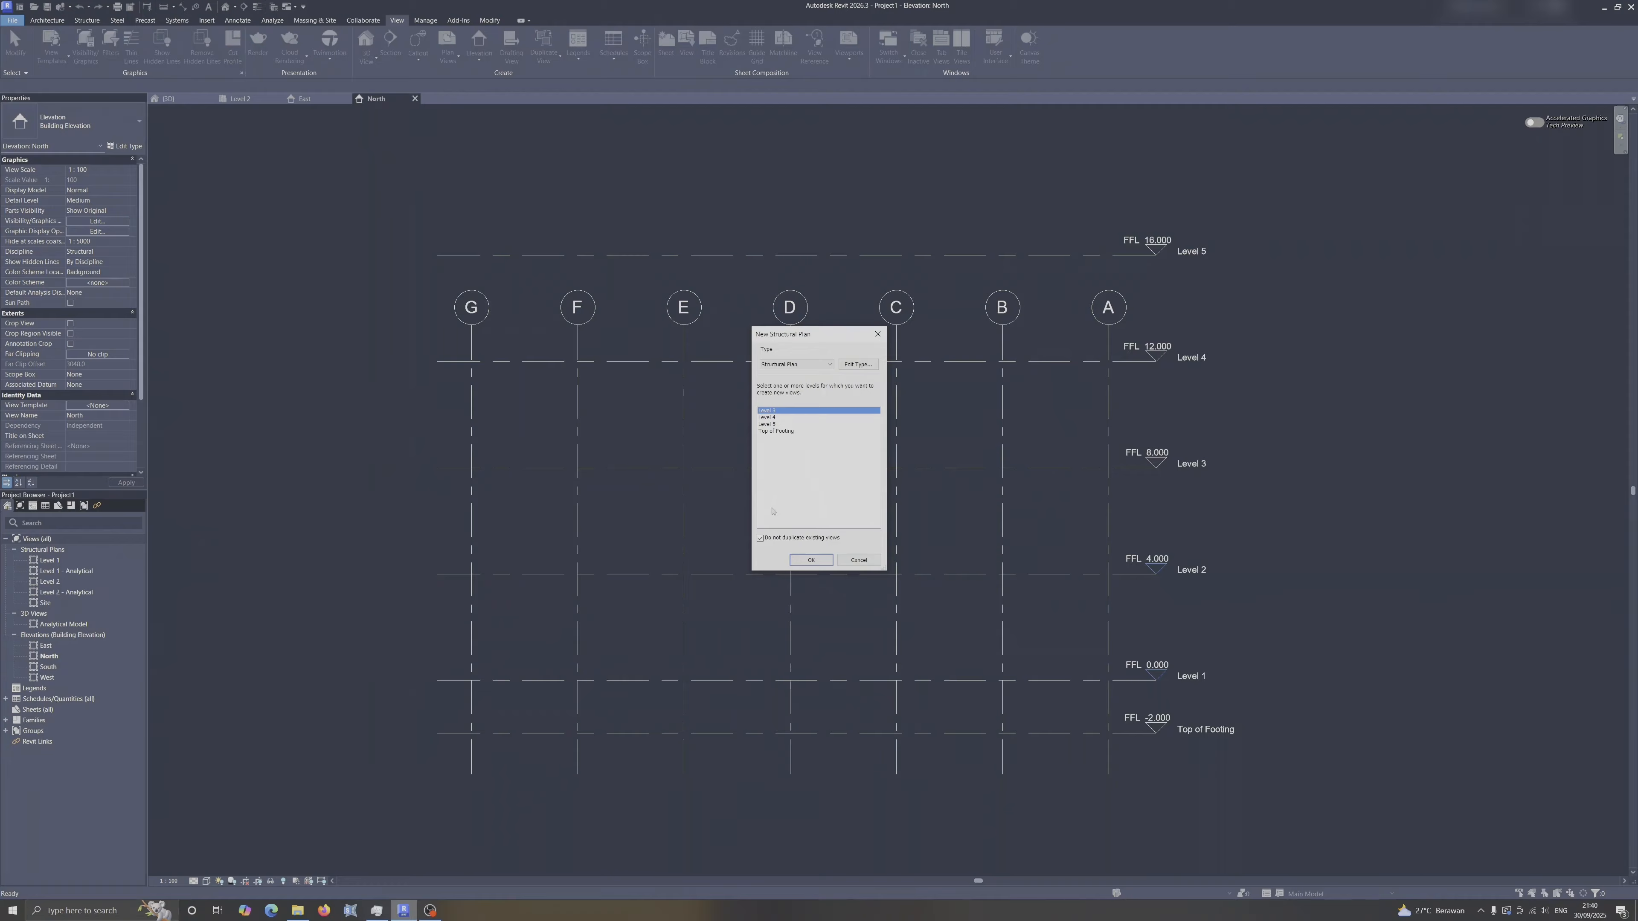
click(810, 560)
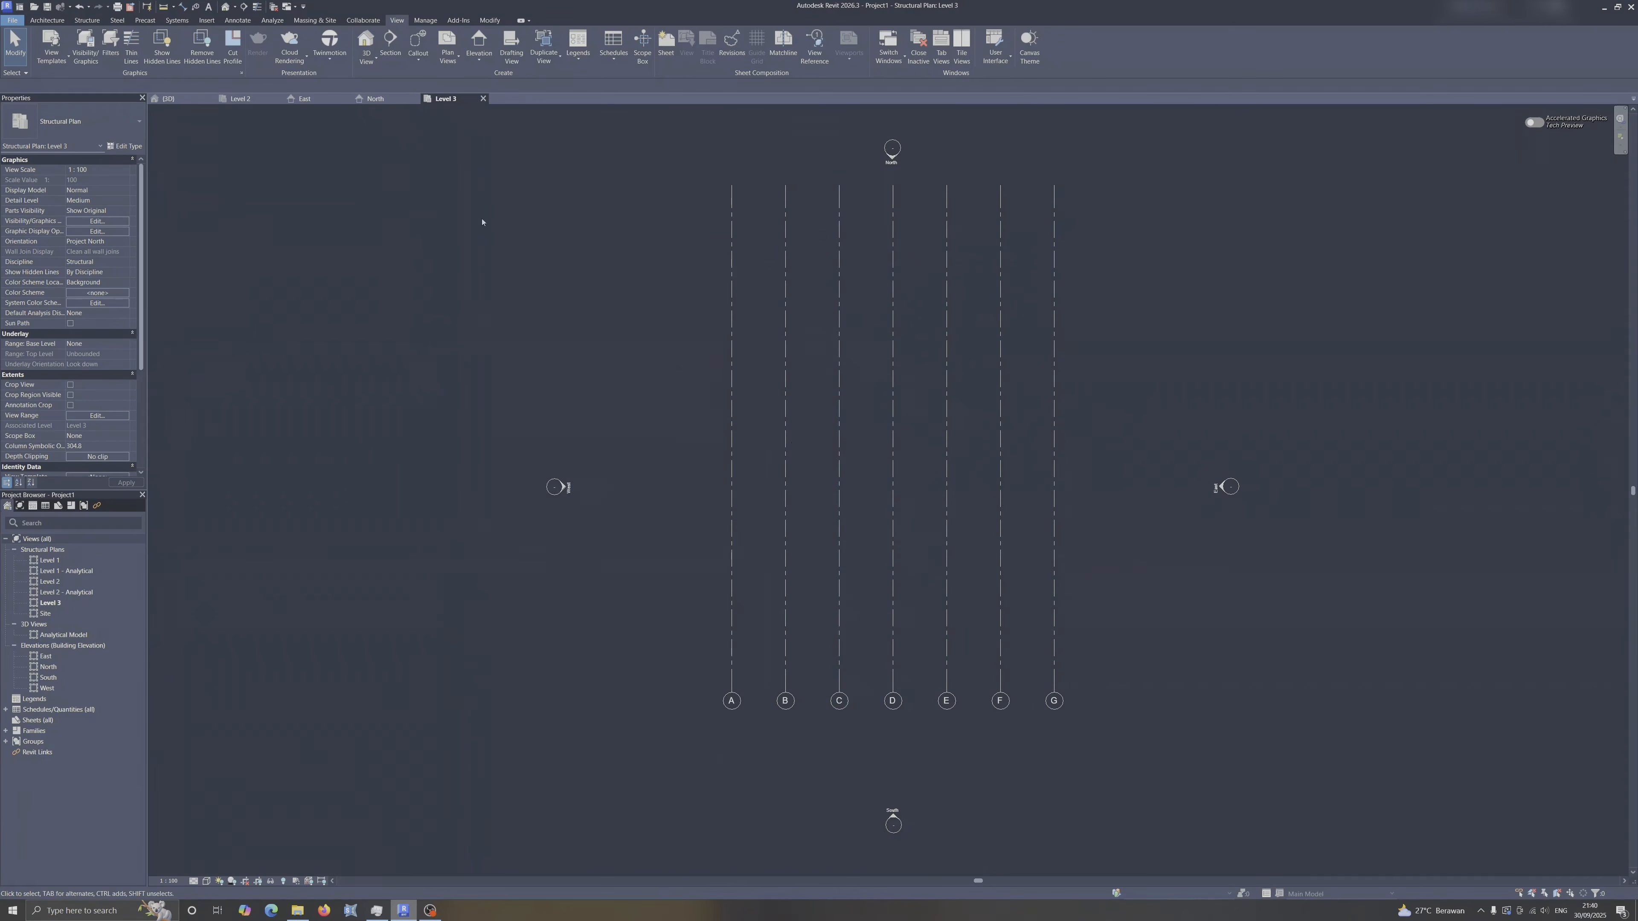
Create structural plan views for Level 4, Level 5 and Top of Footing together.
click(447, 52)
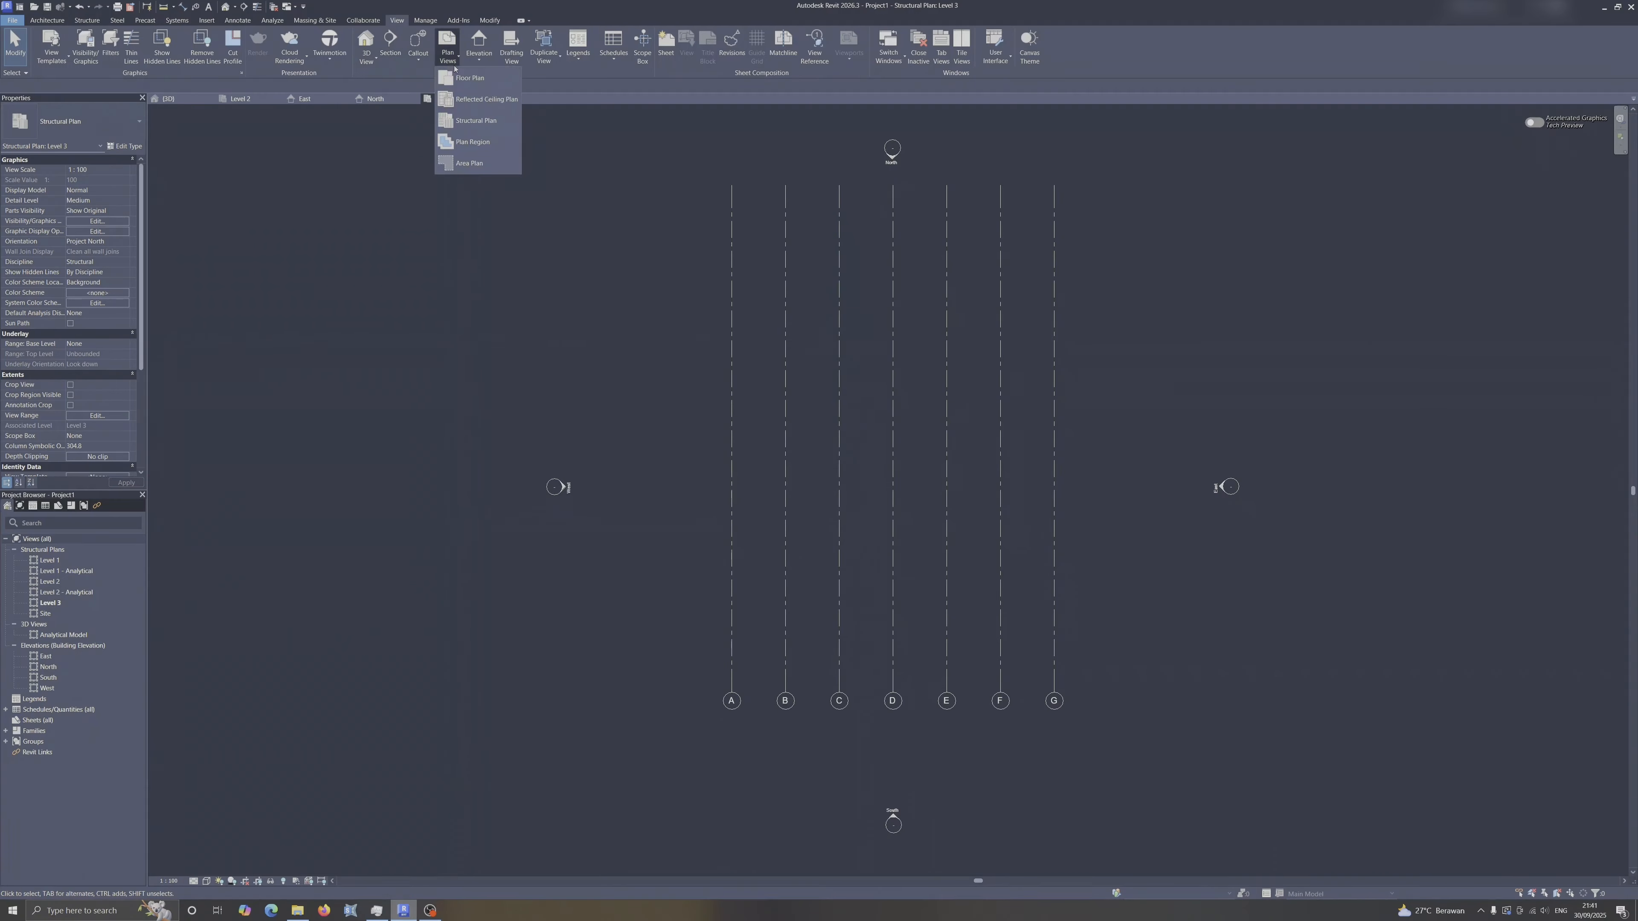
click(461, 122)
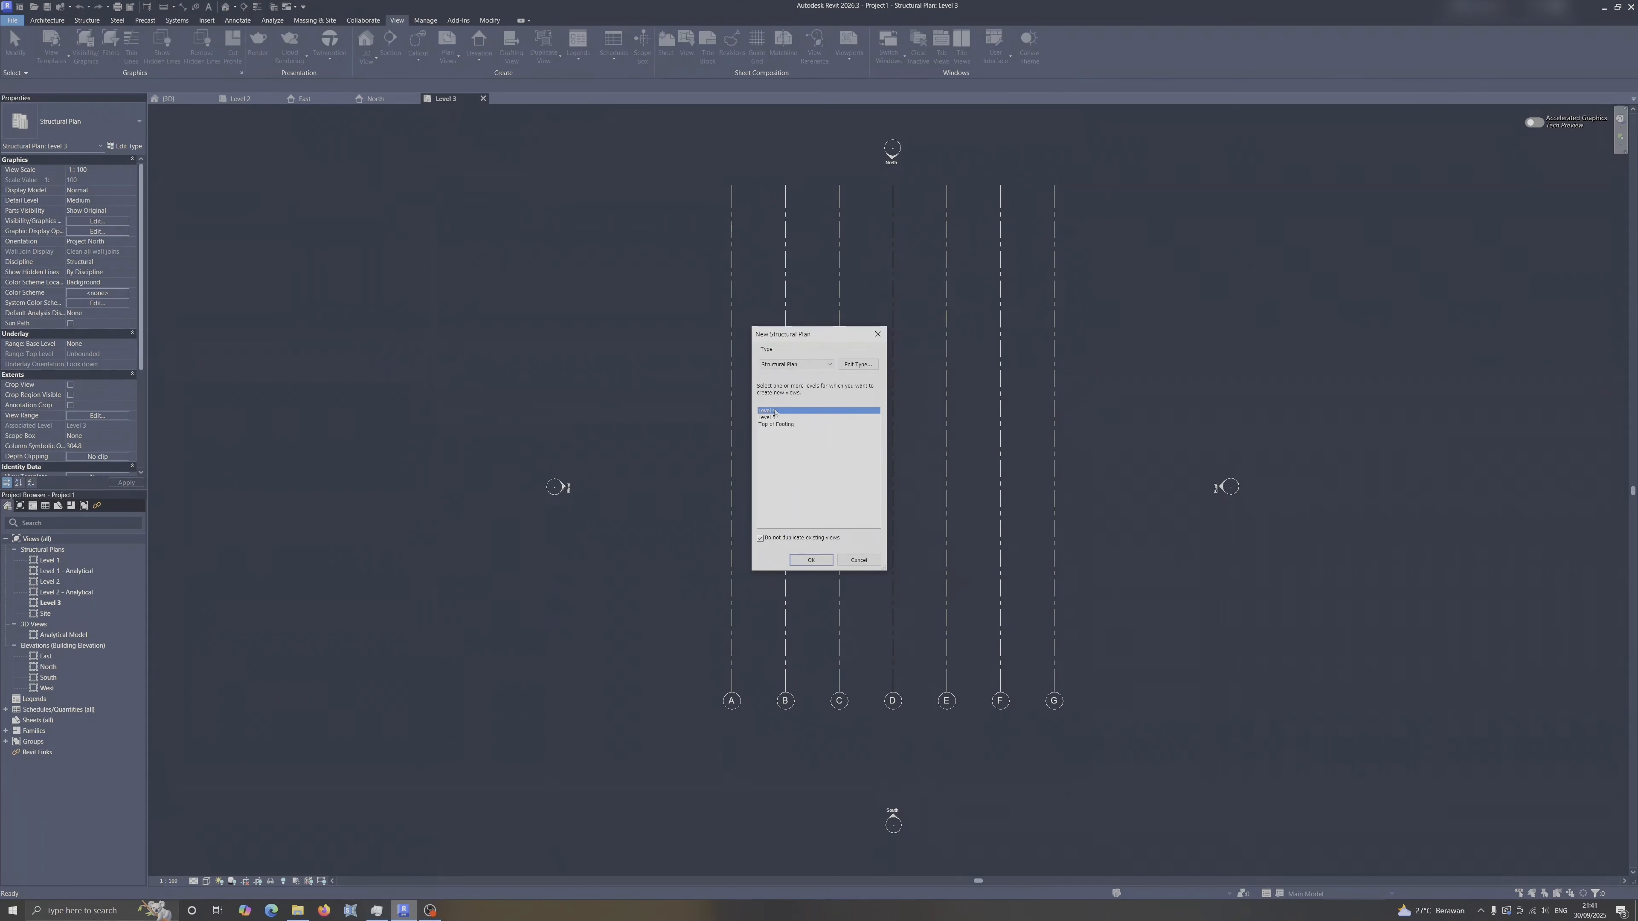
drag(772, 413, 776, 432)
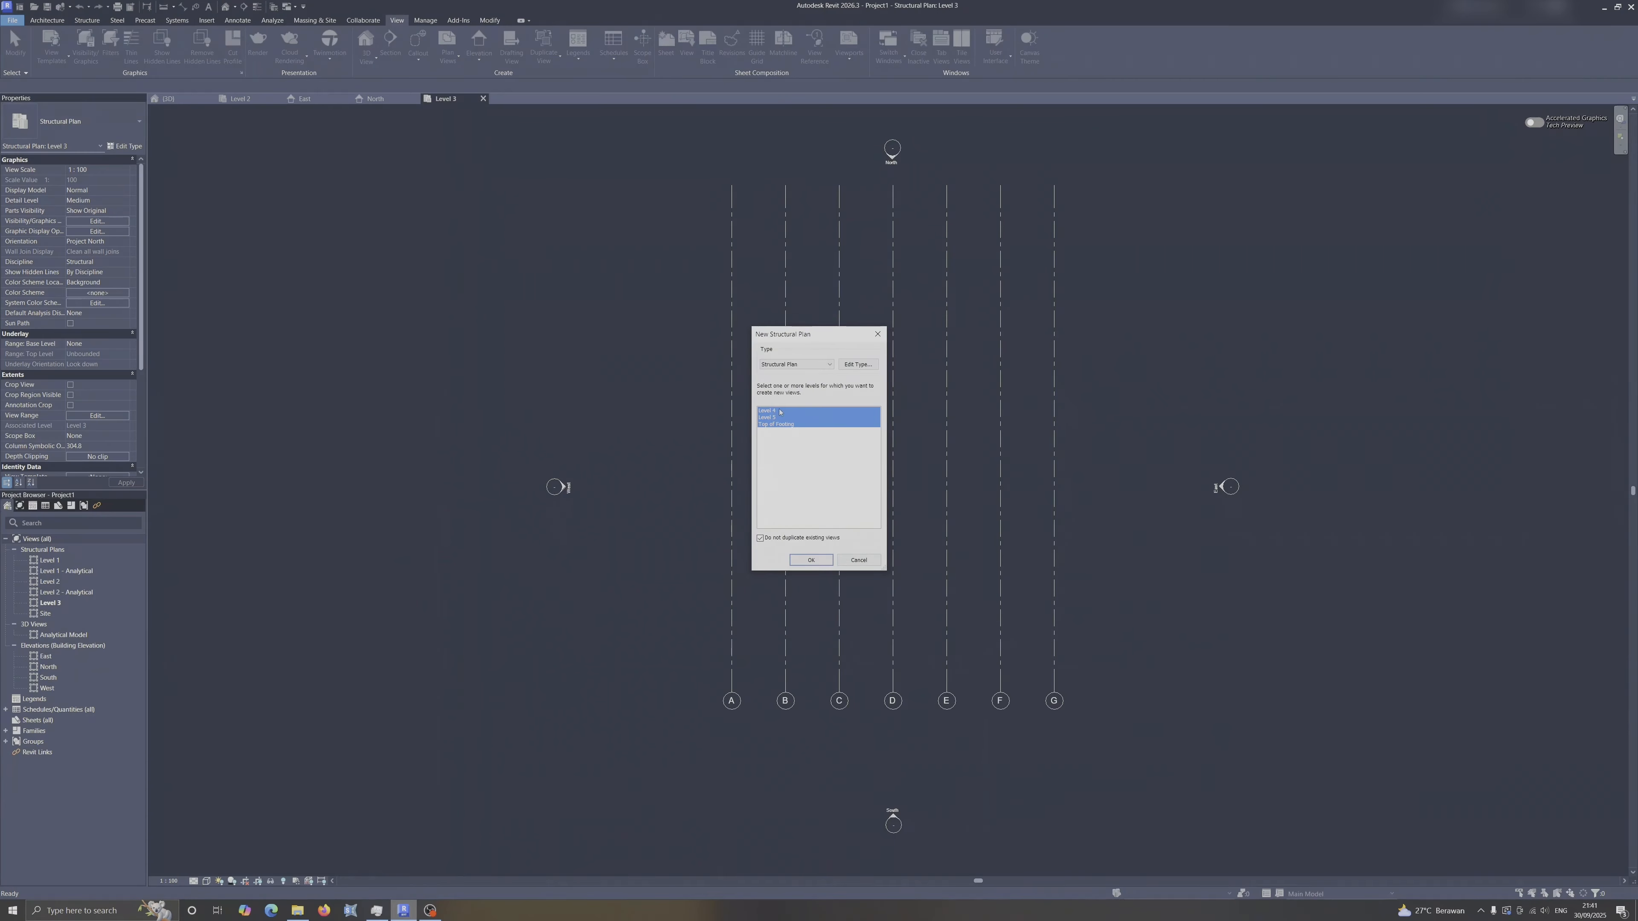
click(811, 560)
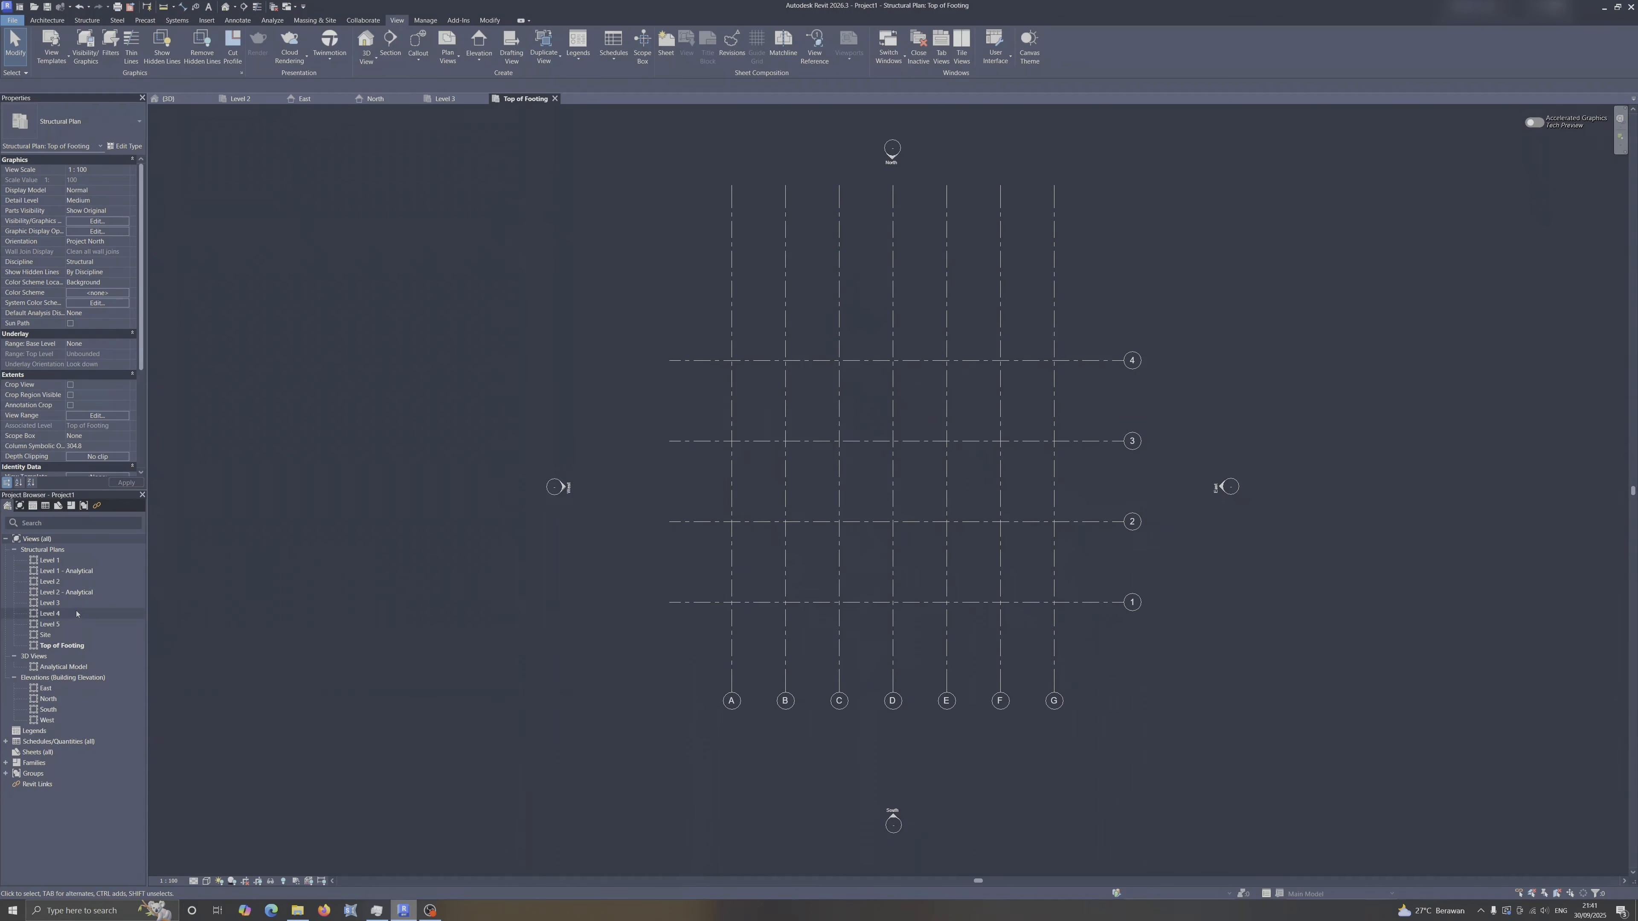
Extend grids 1 to 4 upward past Level 5 in the East elevation.
click(468, 101)
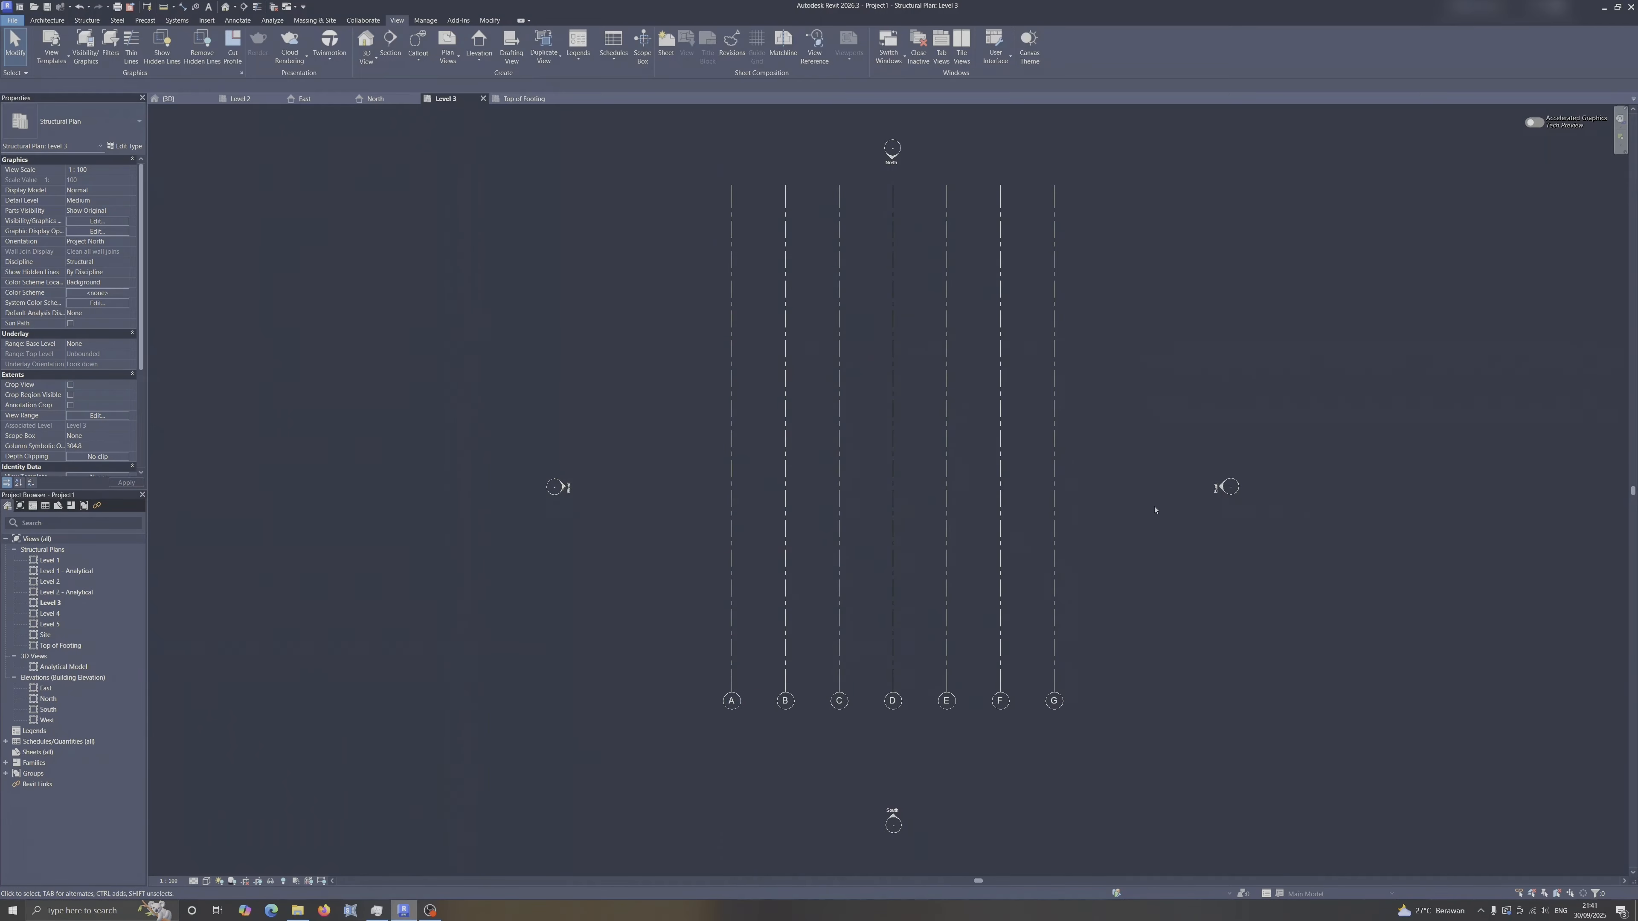
click(307, 99)
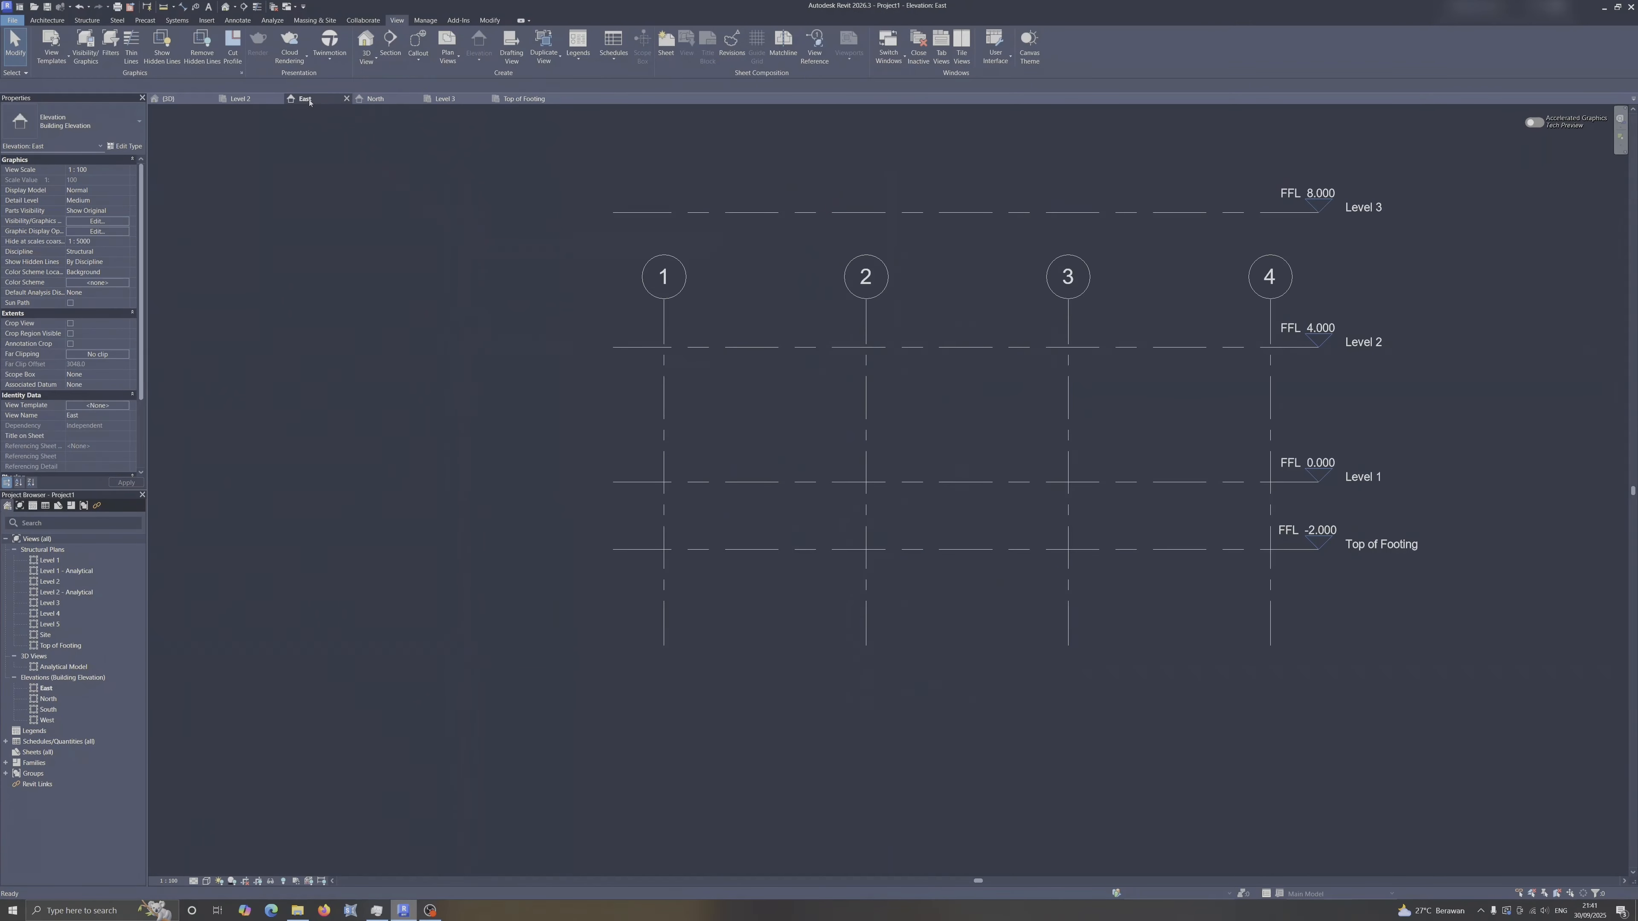
scroll(687, 585, down, 5)
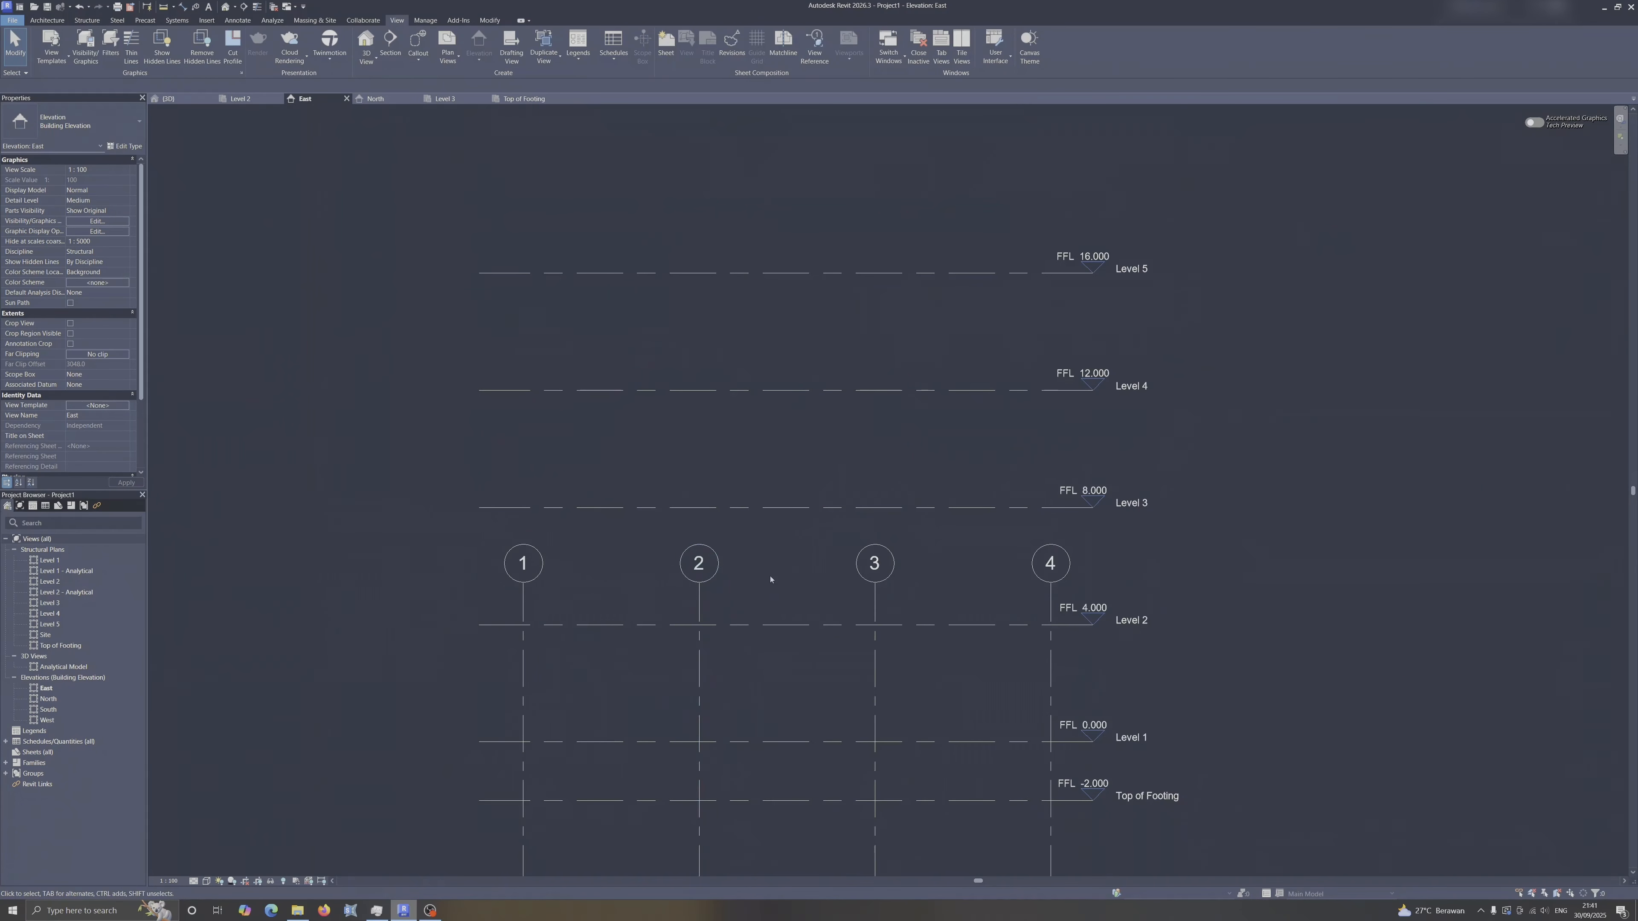
middle_drag(930, 513, 907, 559)
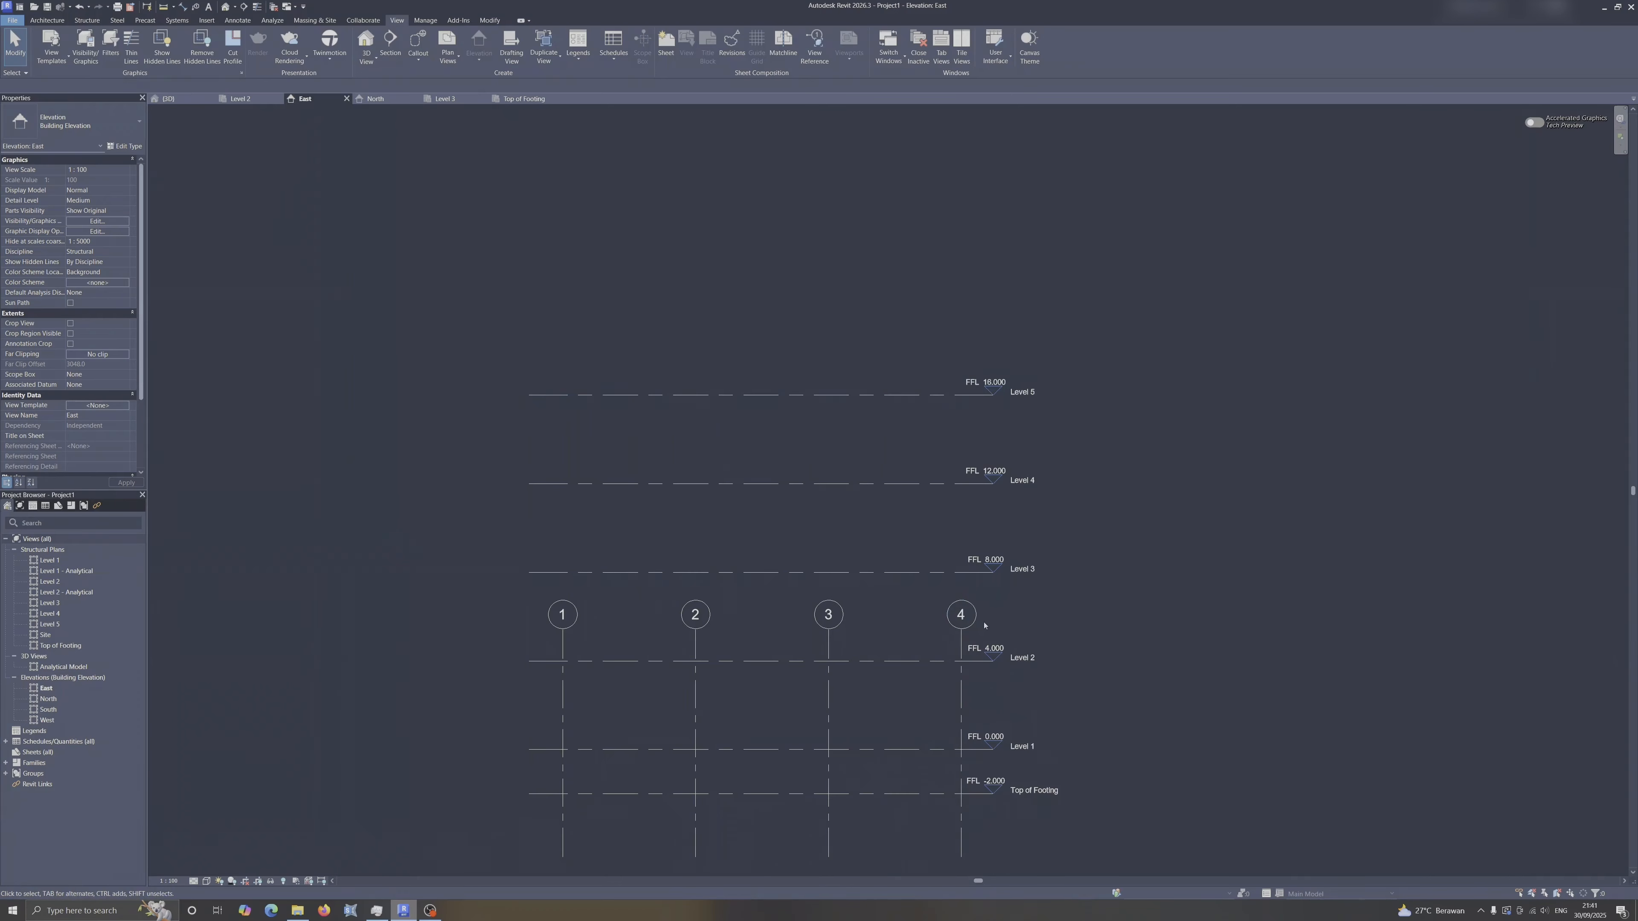
click(961, 635)
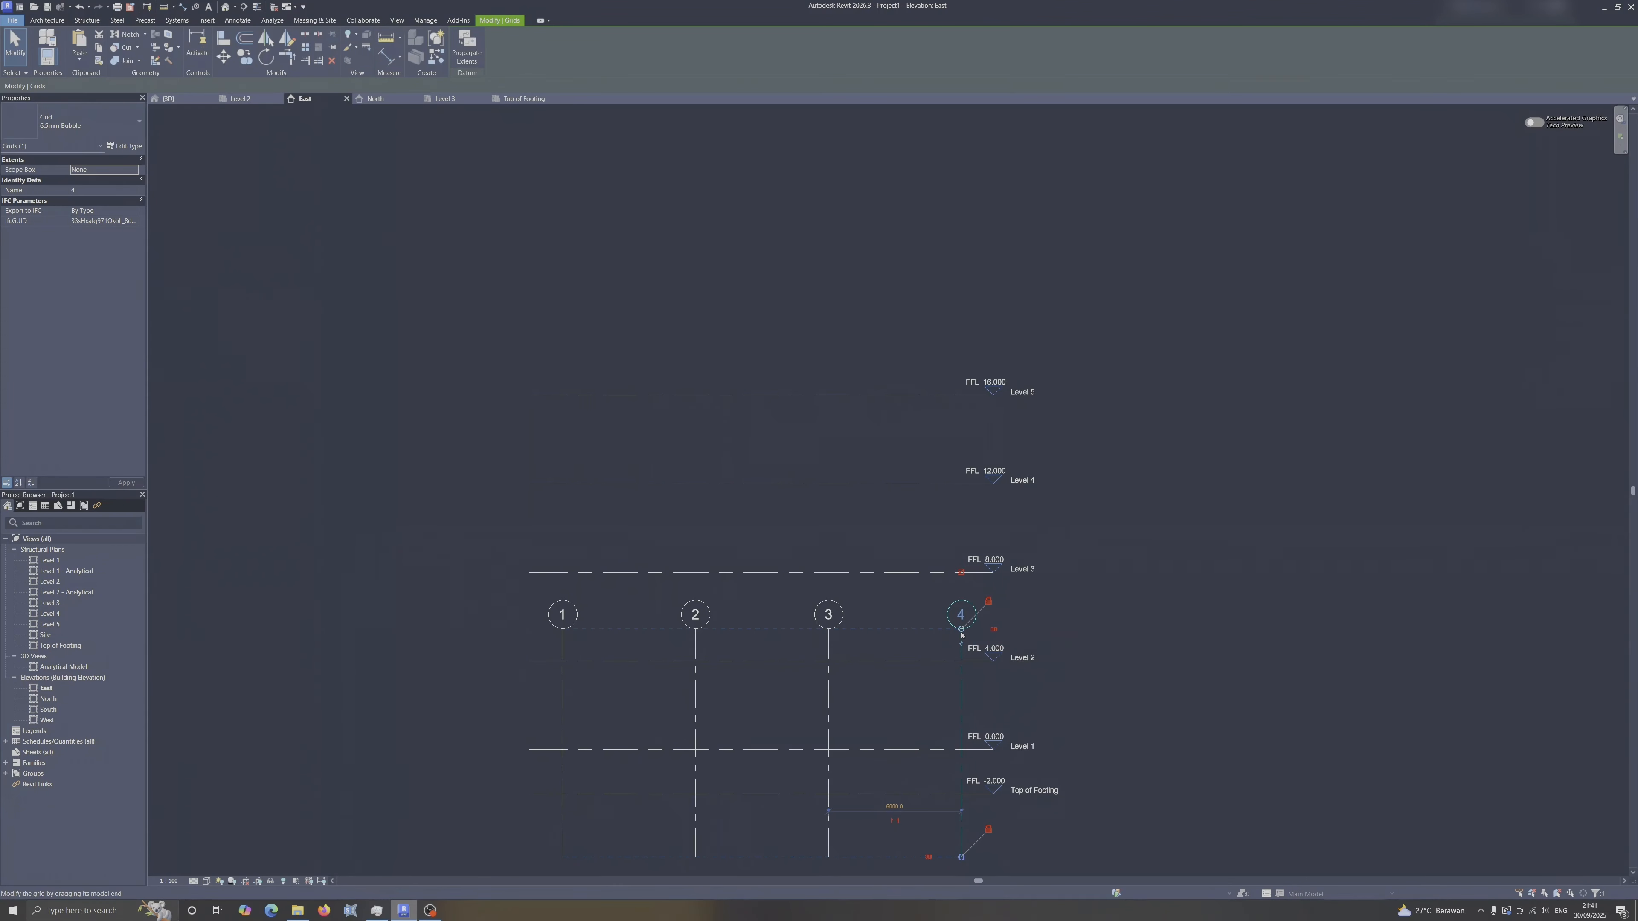
drag(961, 633, 961, 314)
click(1153, 381)
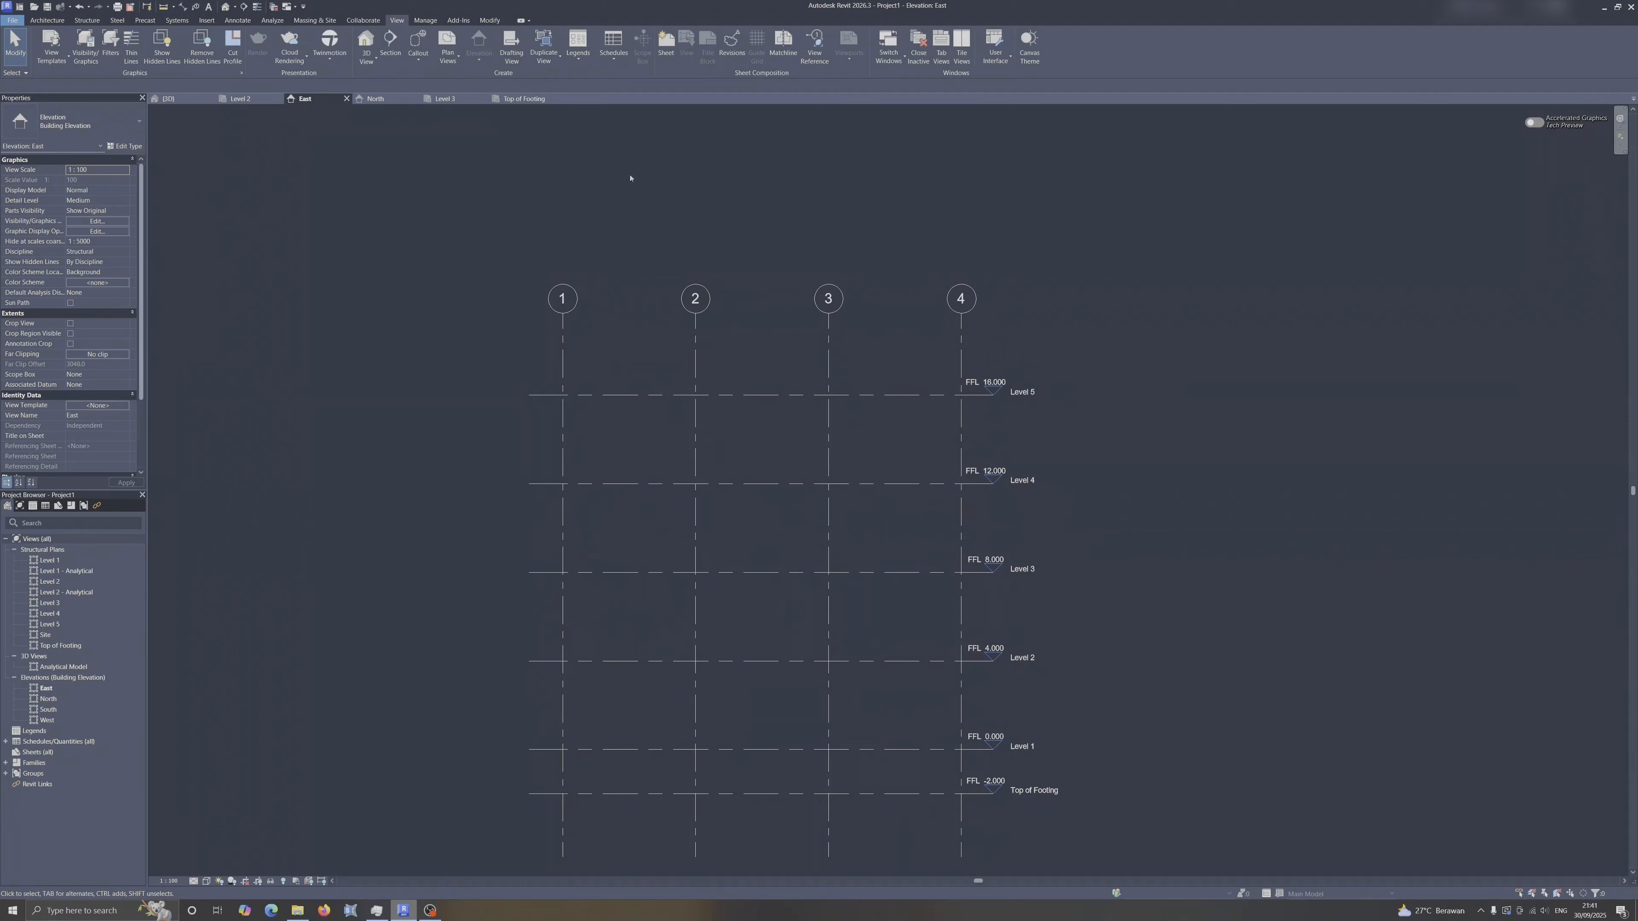
Check the grids in the Level 3 plan and extend grids A to G above Level 5 in the North elevation.
click(446, 99)
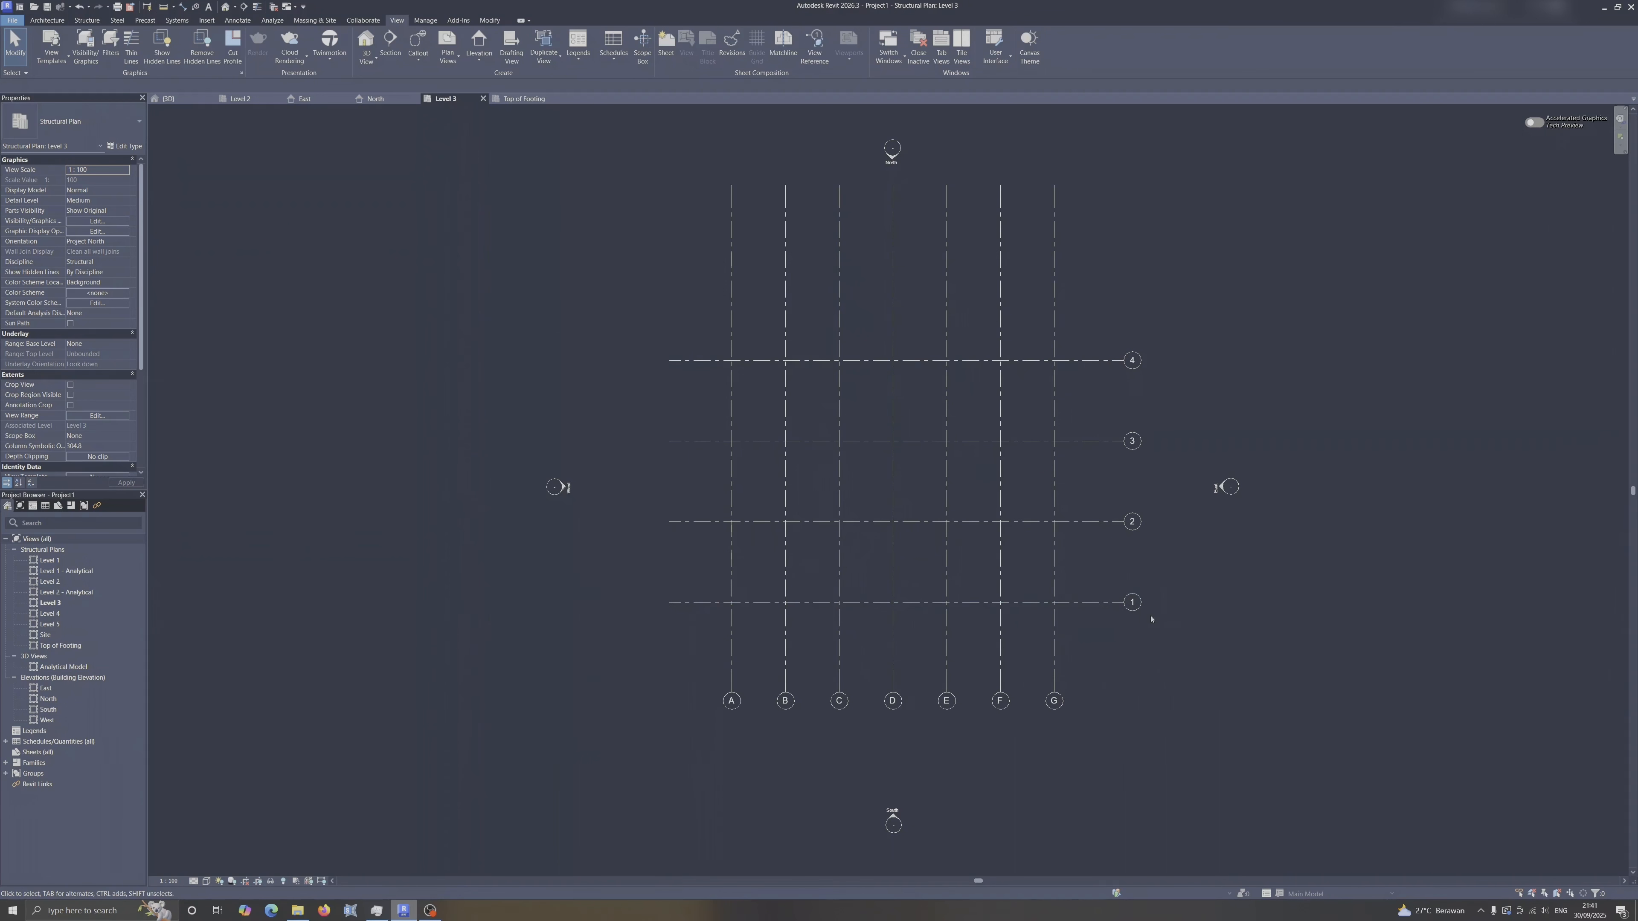
click(375, 99)
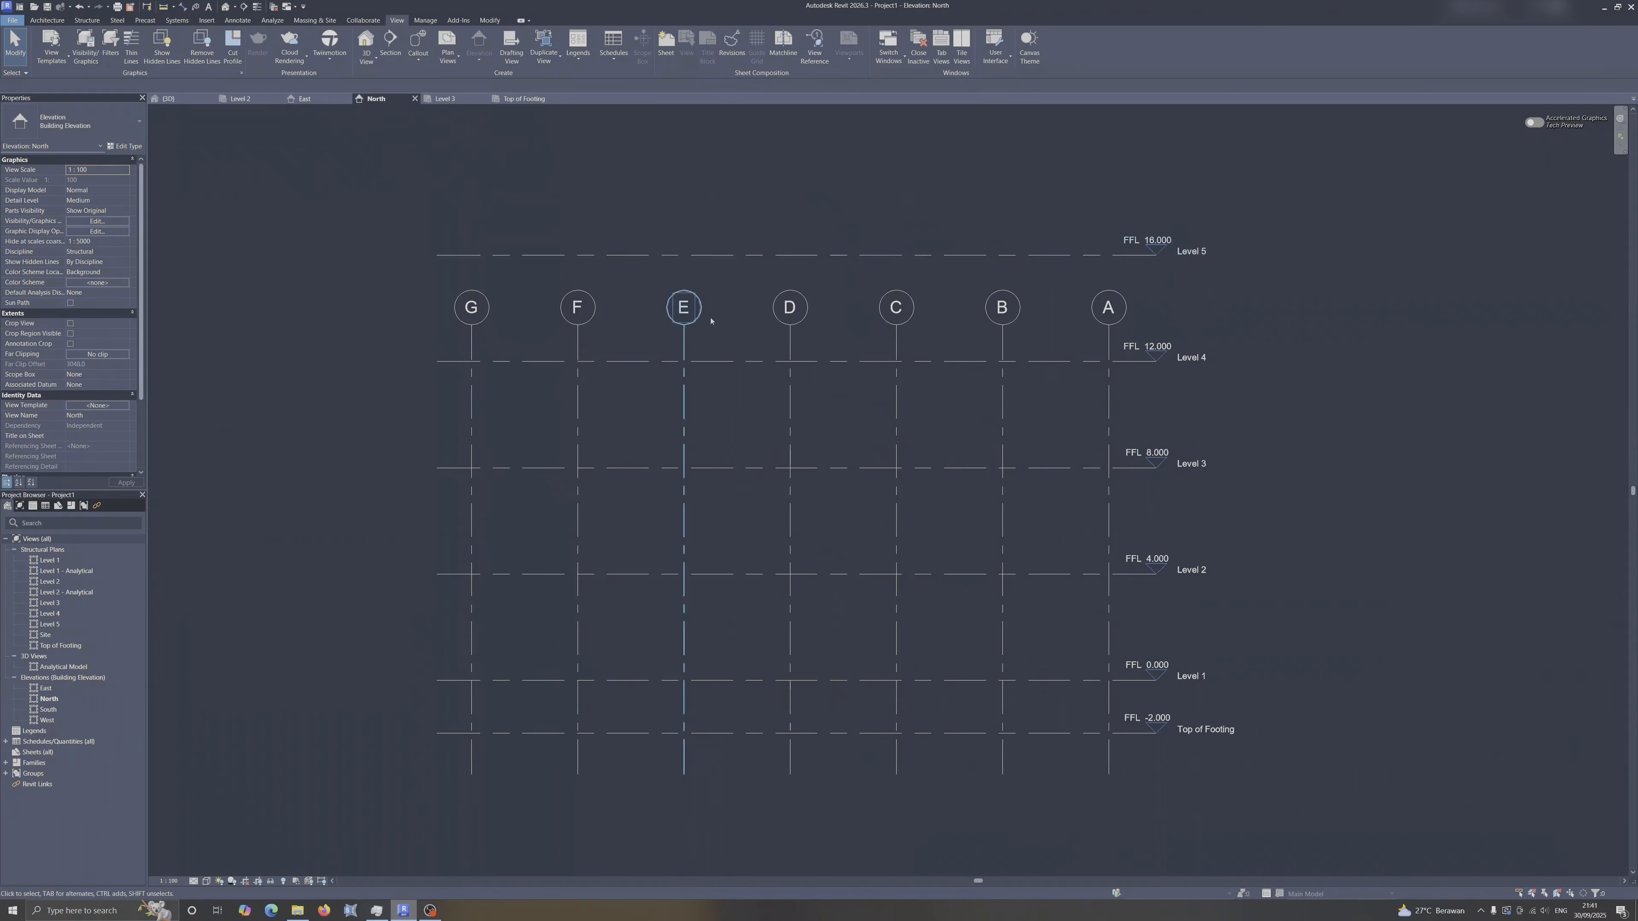
click(795, 349)
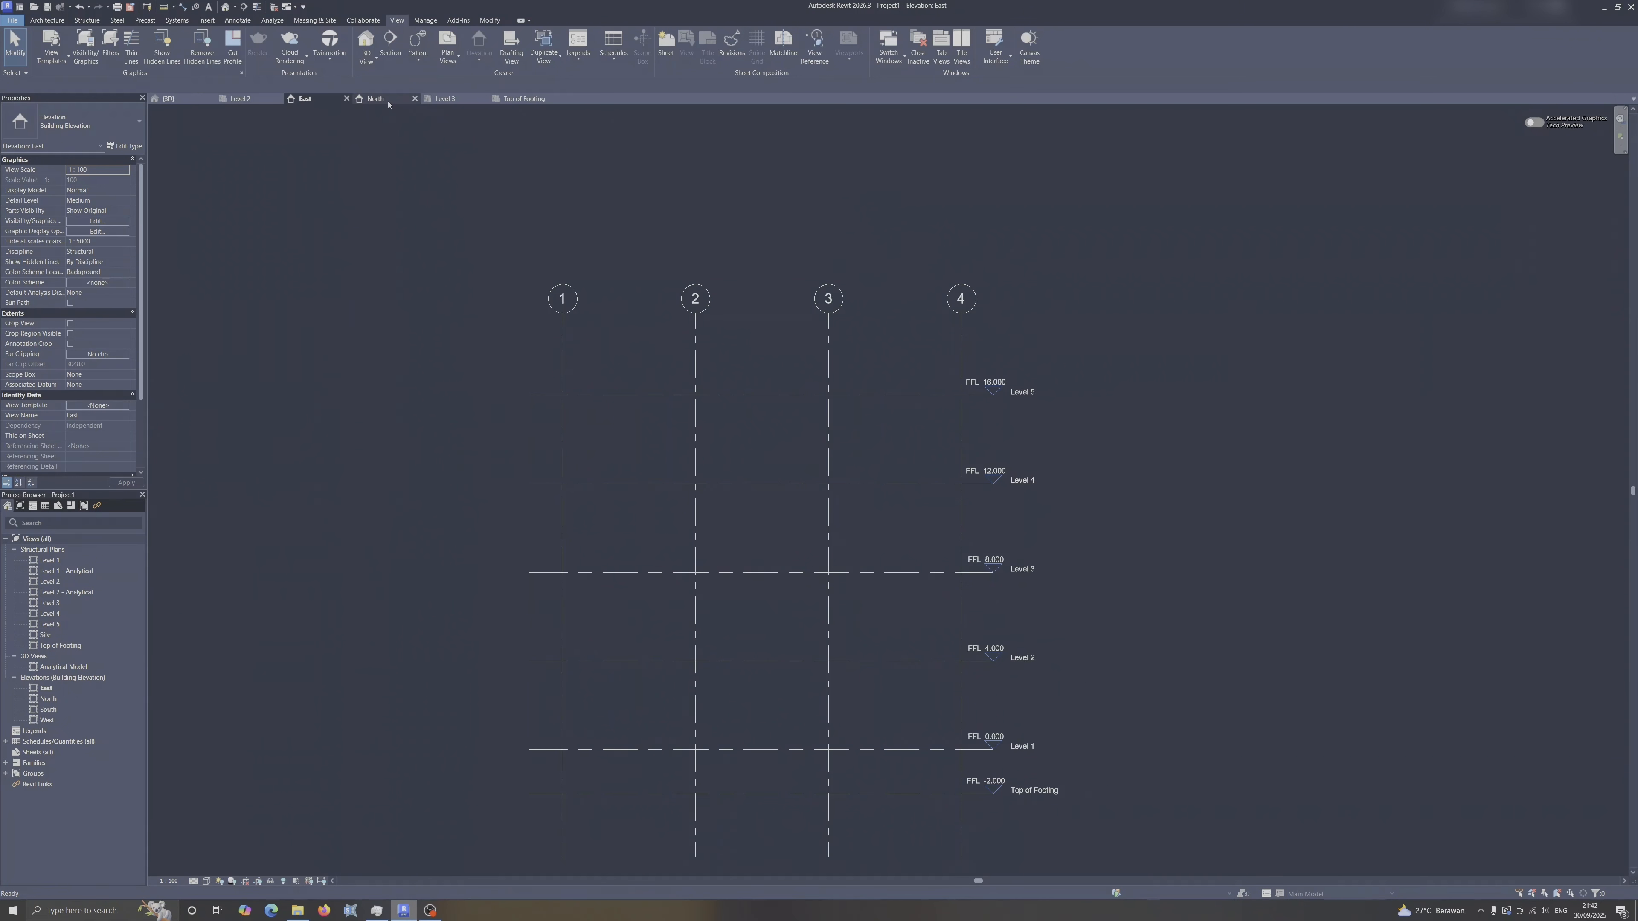
click(376, 99)
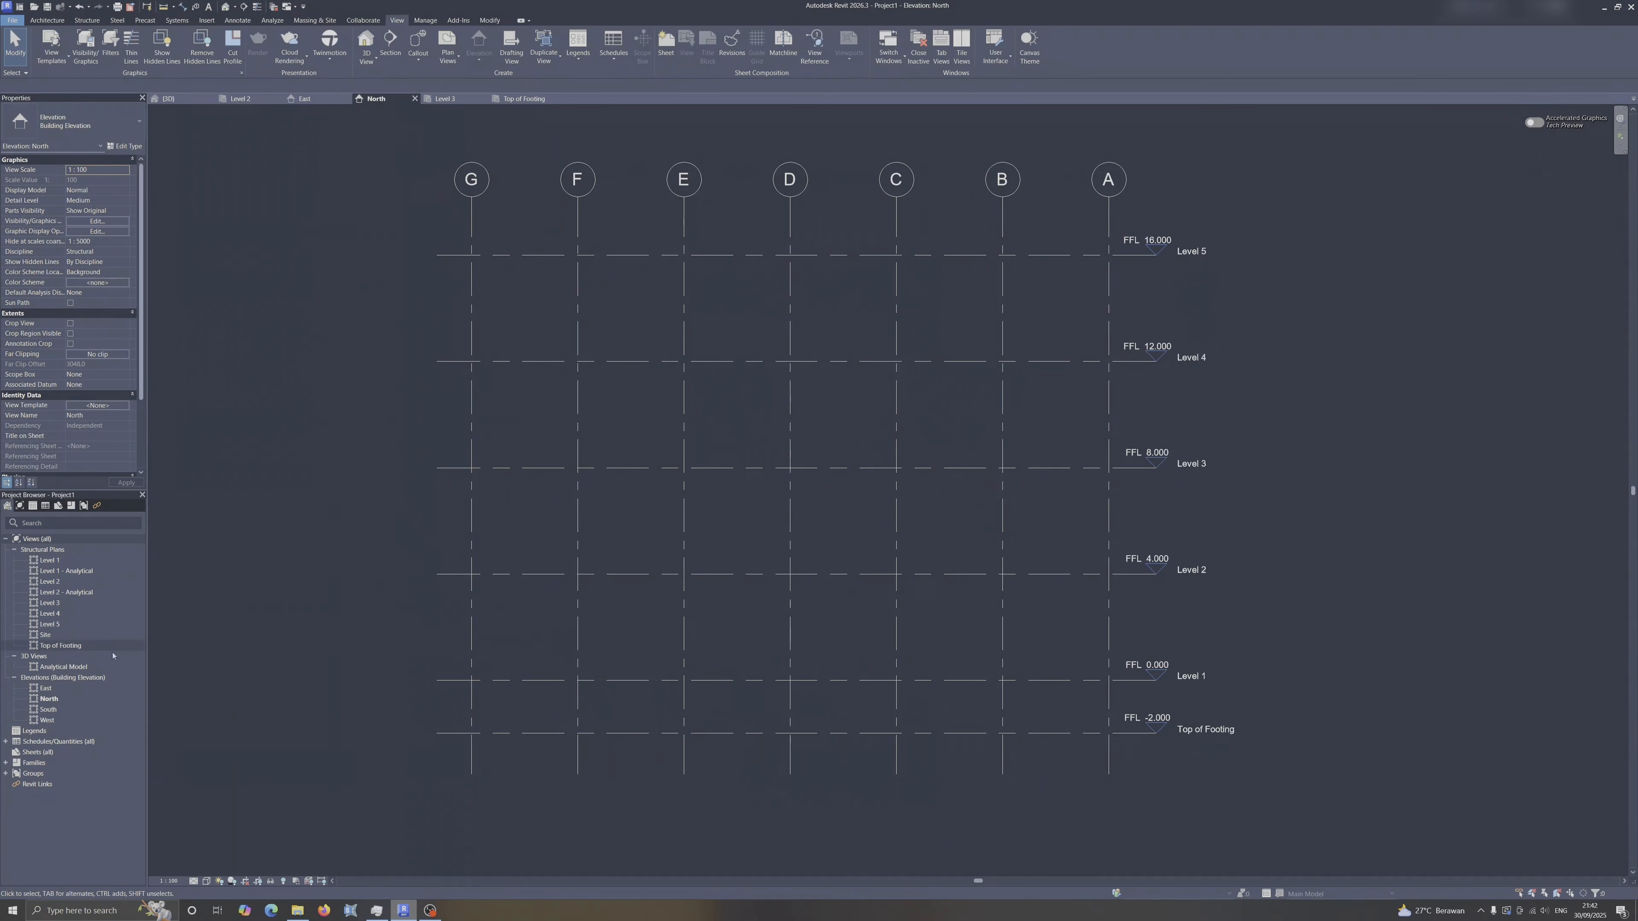
Open the South and West elevations and compare their grid extents with the East and North elevations.
double_click(49, 710)
double_click(48, 720)
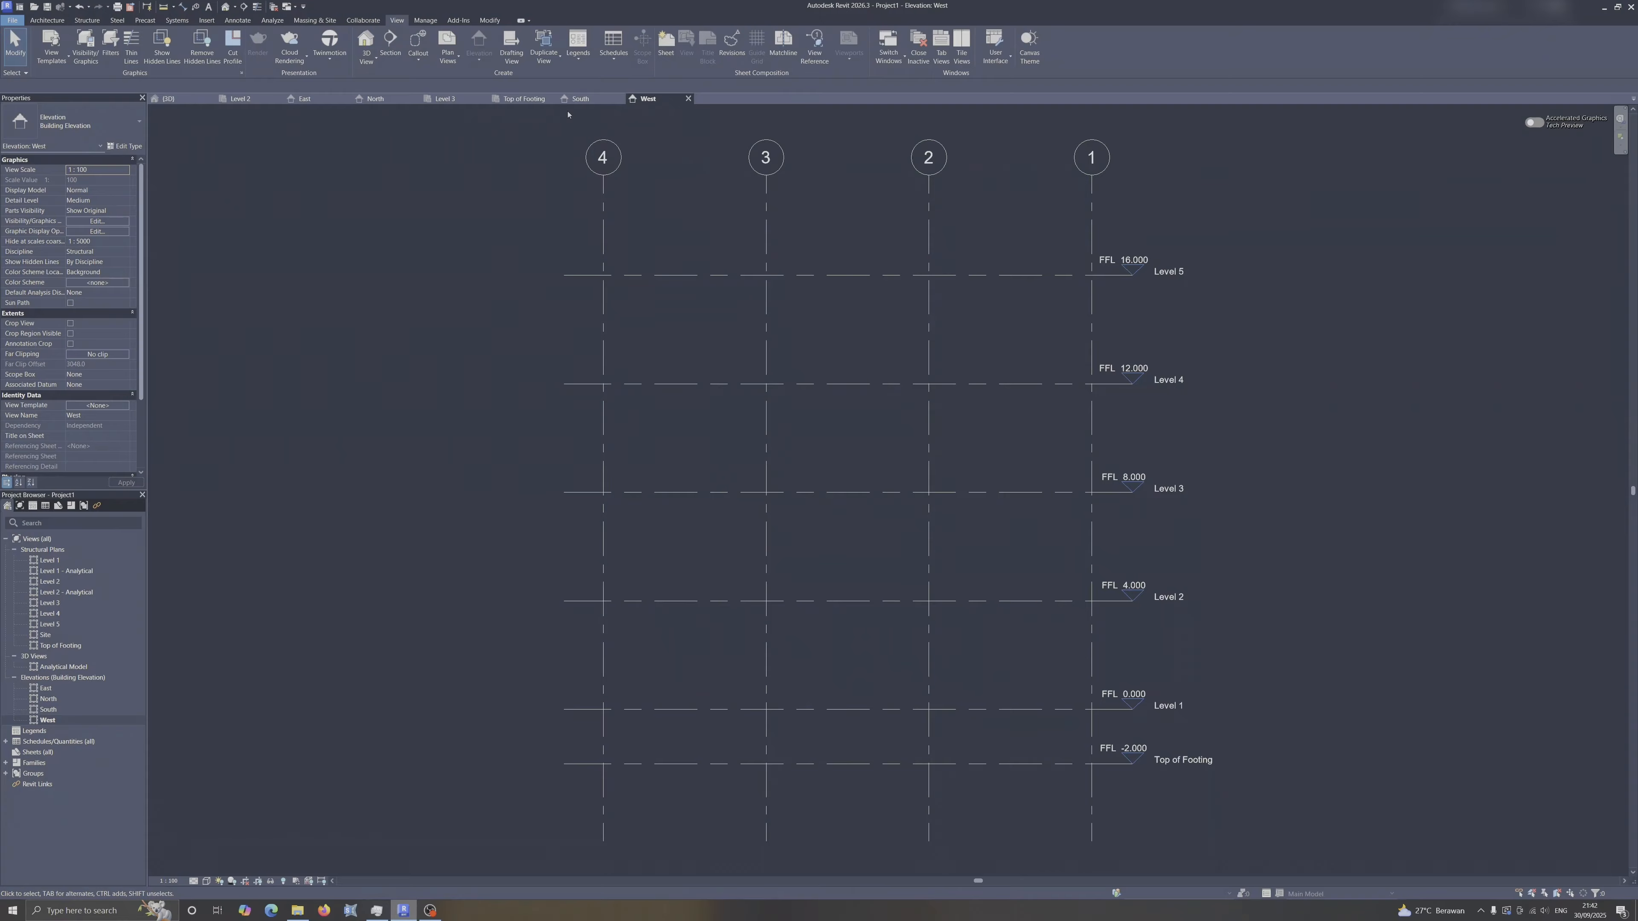
click(305, 98)
click(648, 98)
click(375, 98)
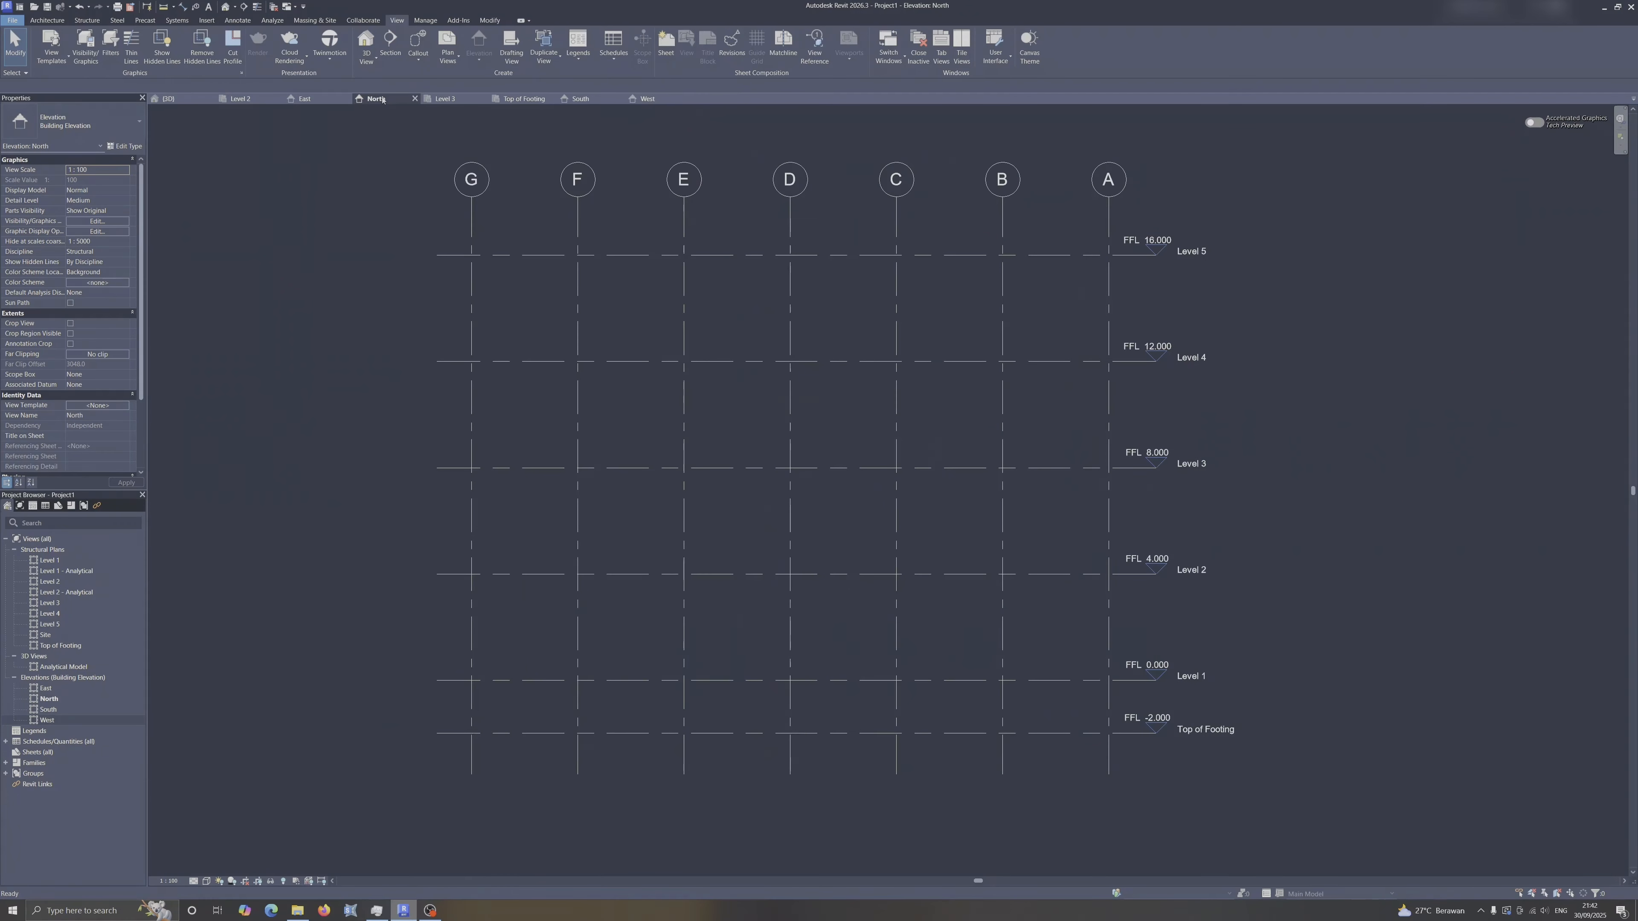
click(581, 98)
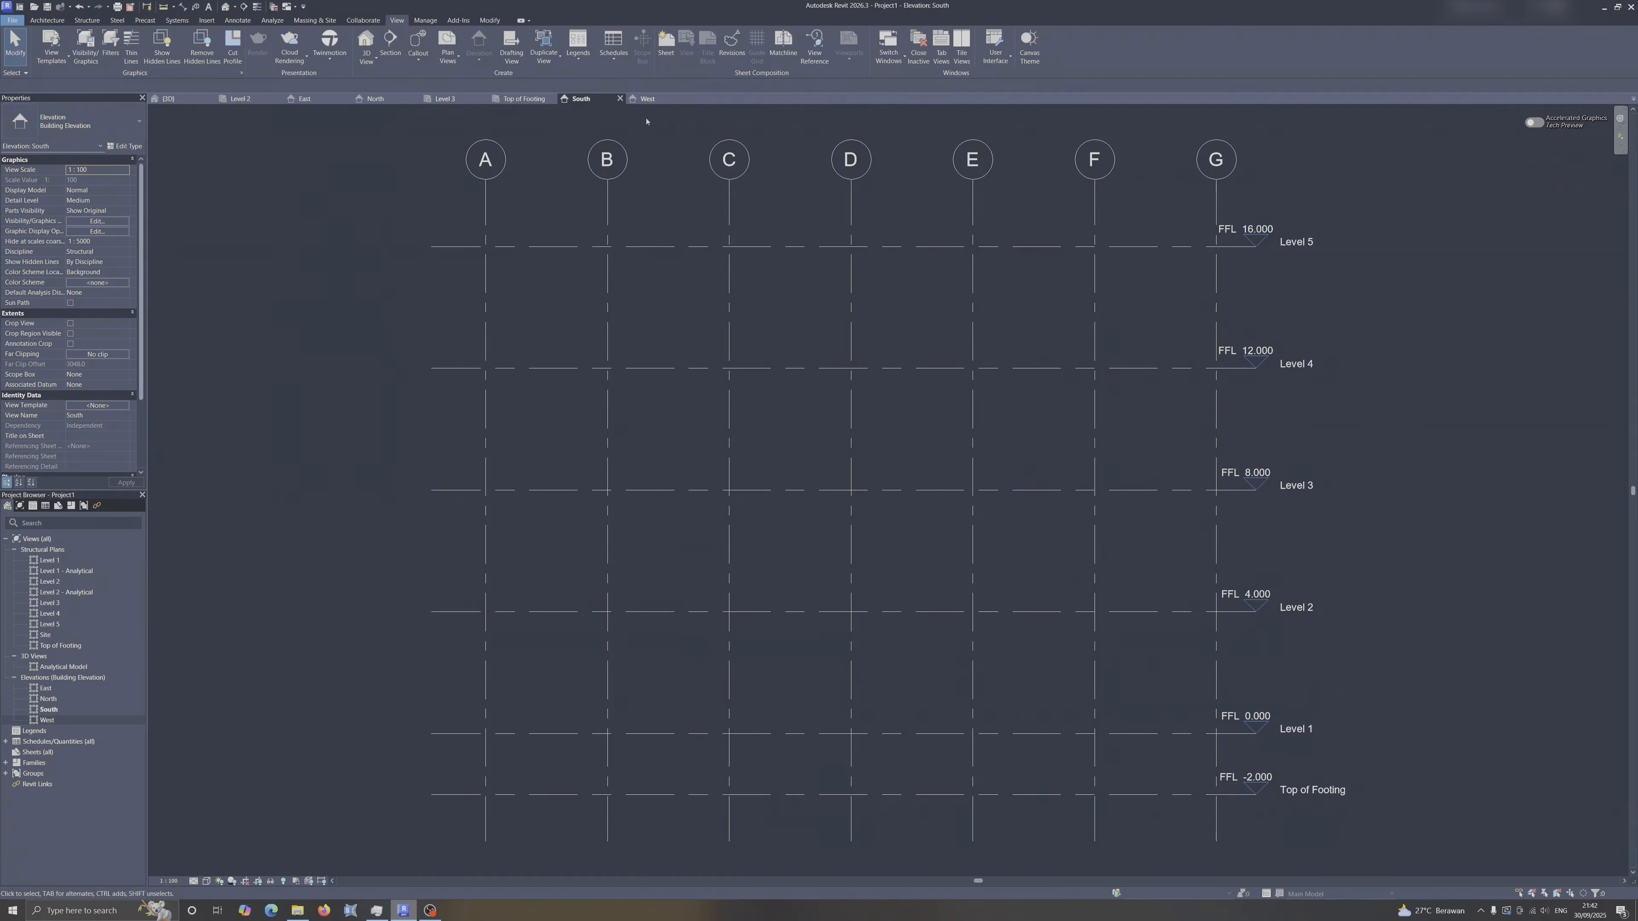
Close the South, West, Top of Footing, Level 3 and North views.
click(620, 99)
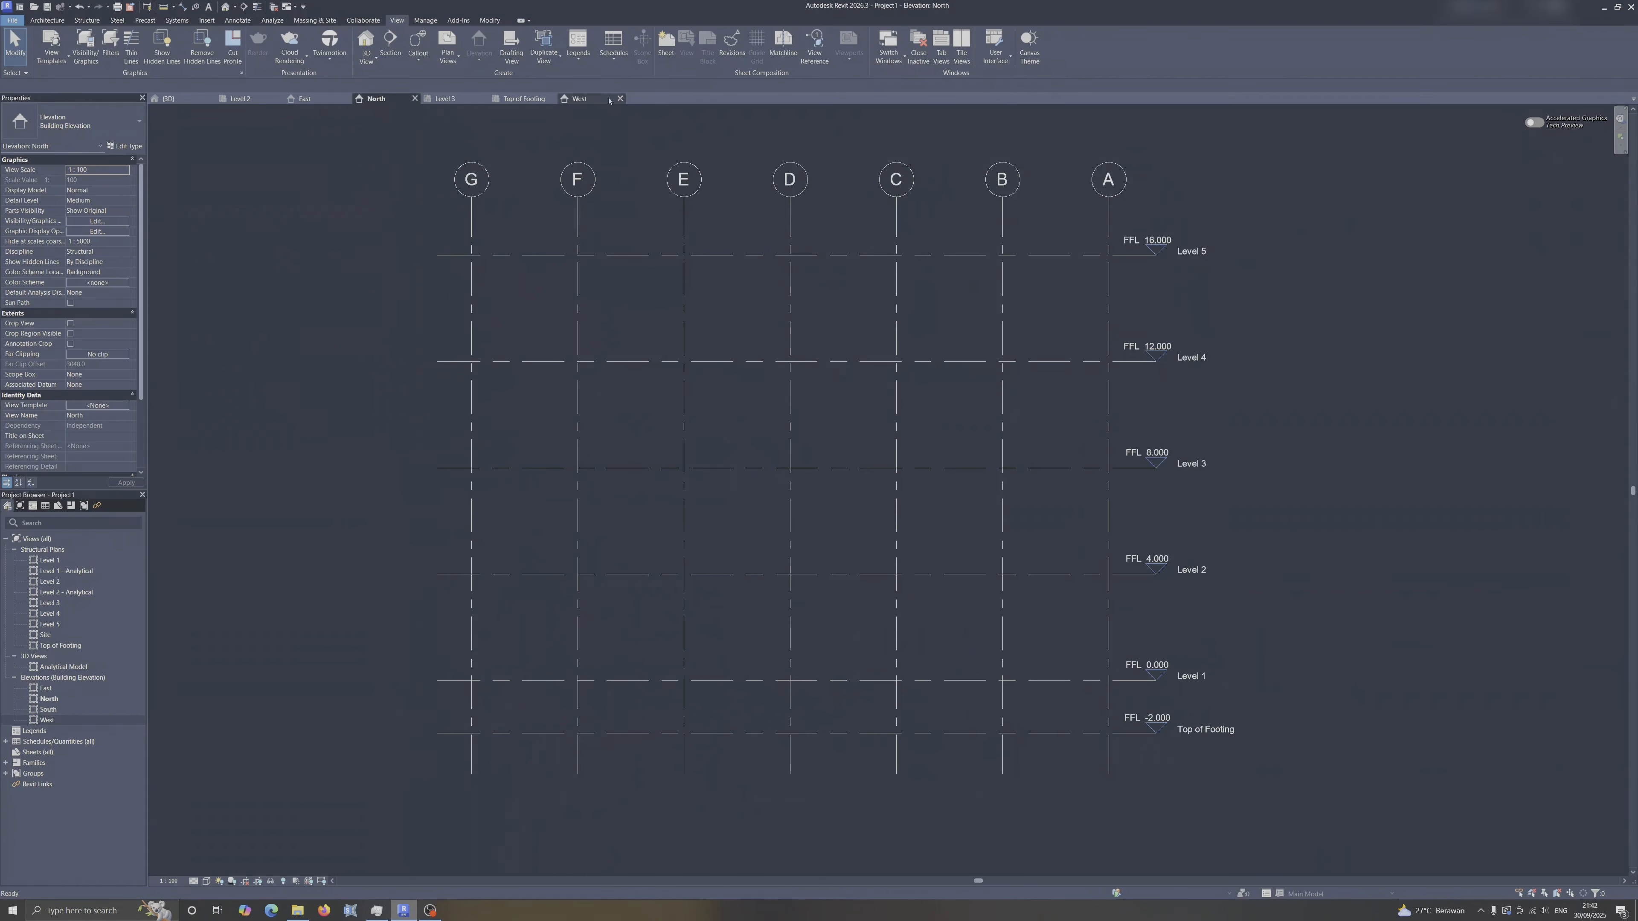
click(624, 98)
click(620, 98)
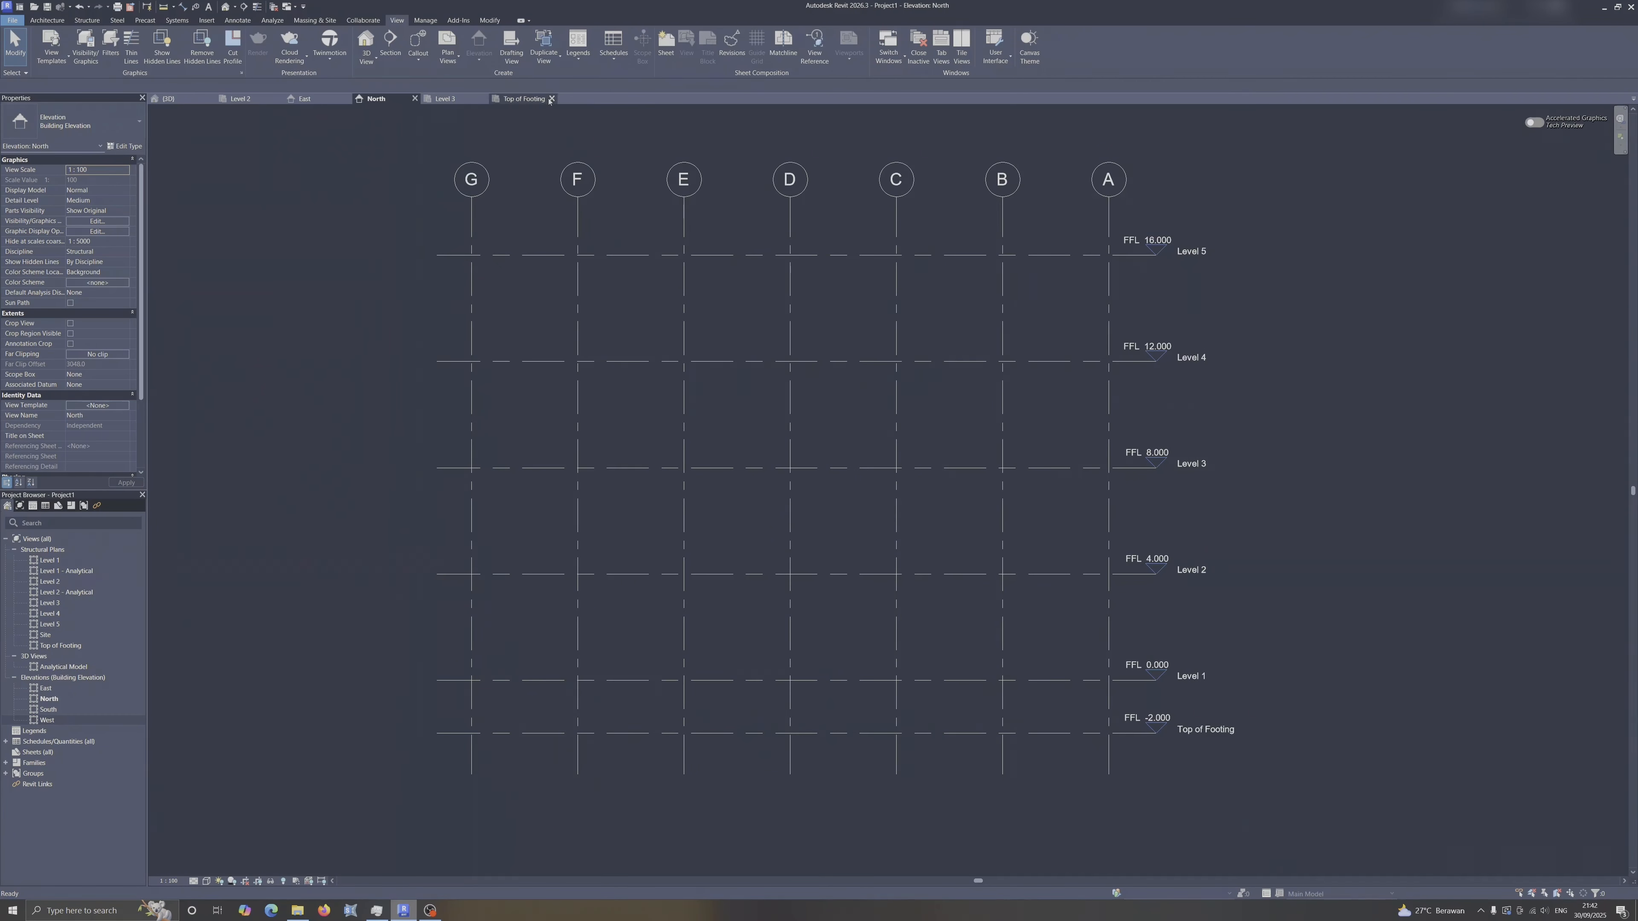
click(552, 98)
click(483, 98)
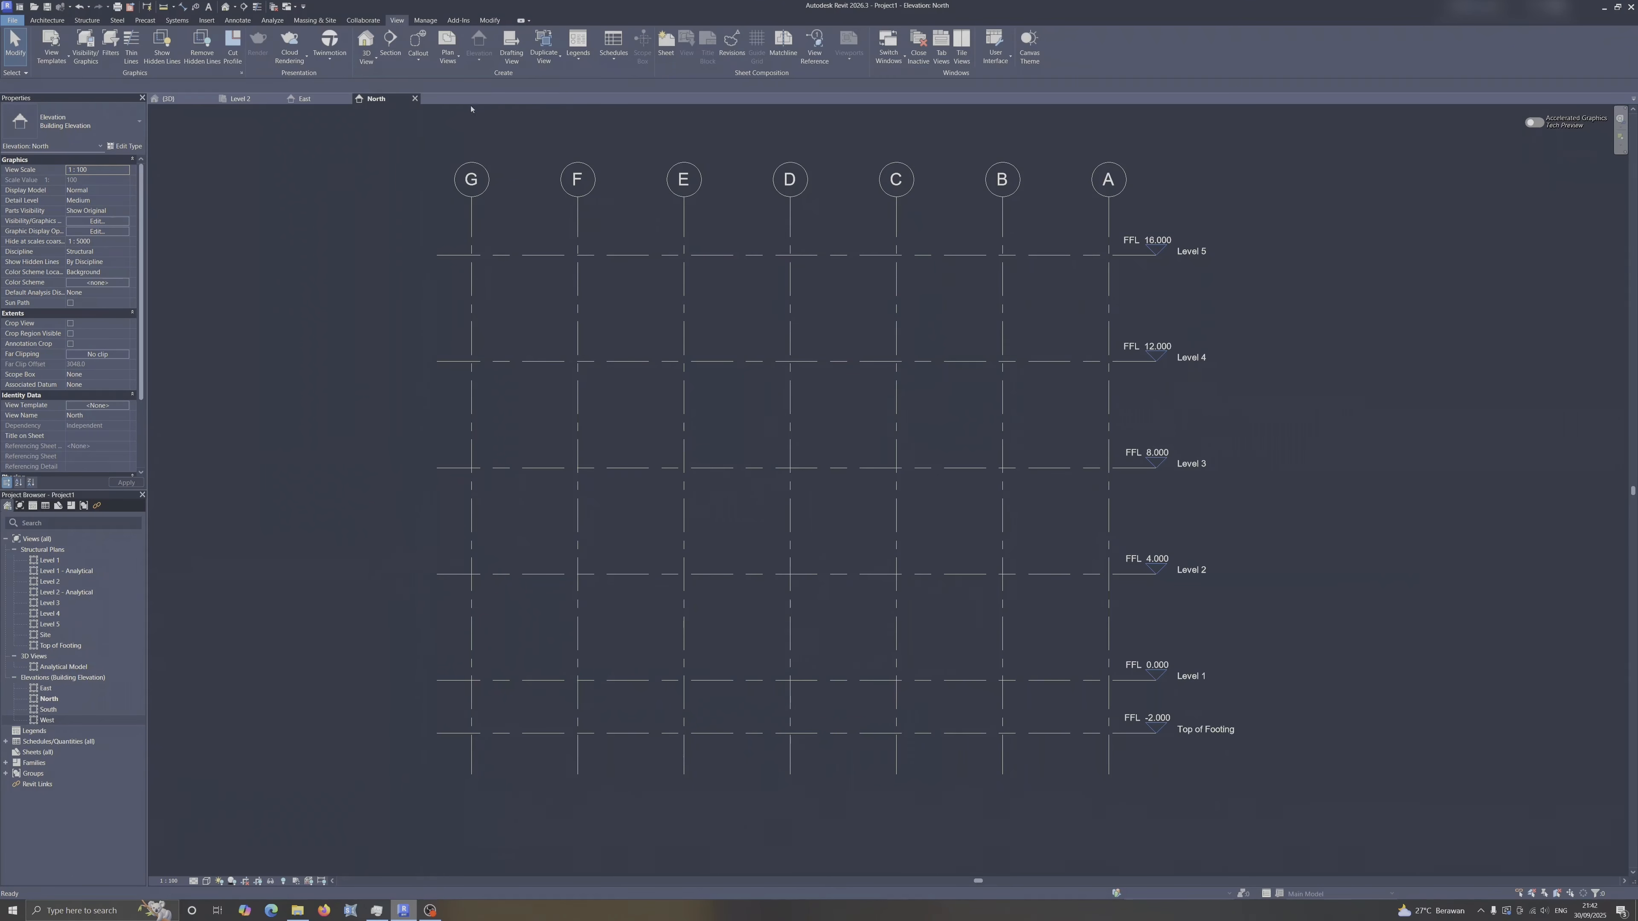
click(414, 98)
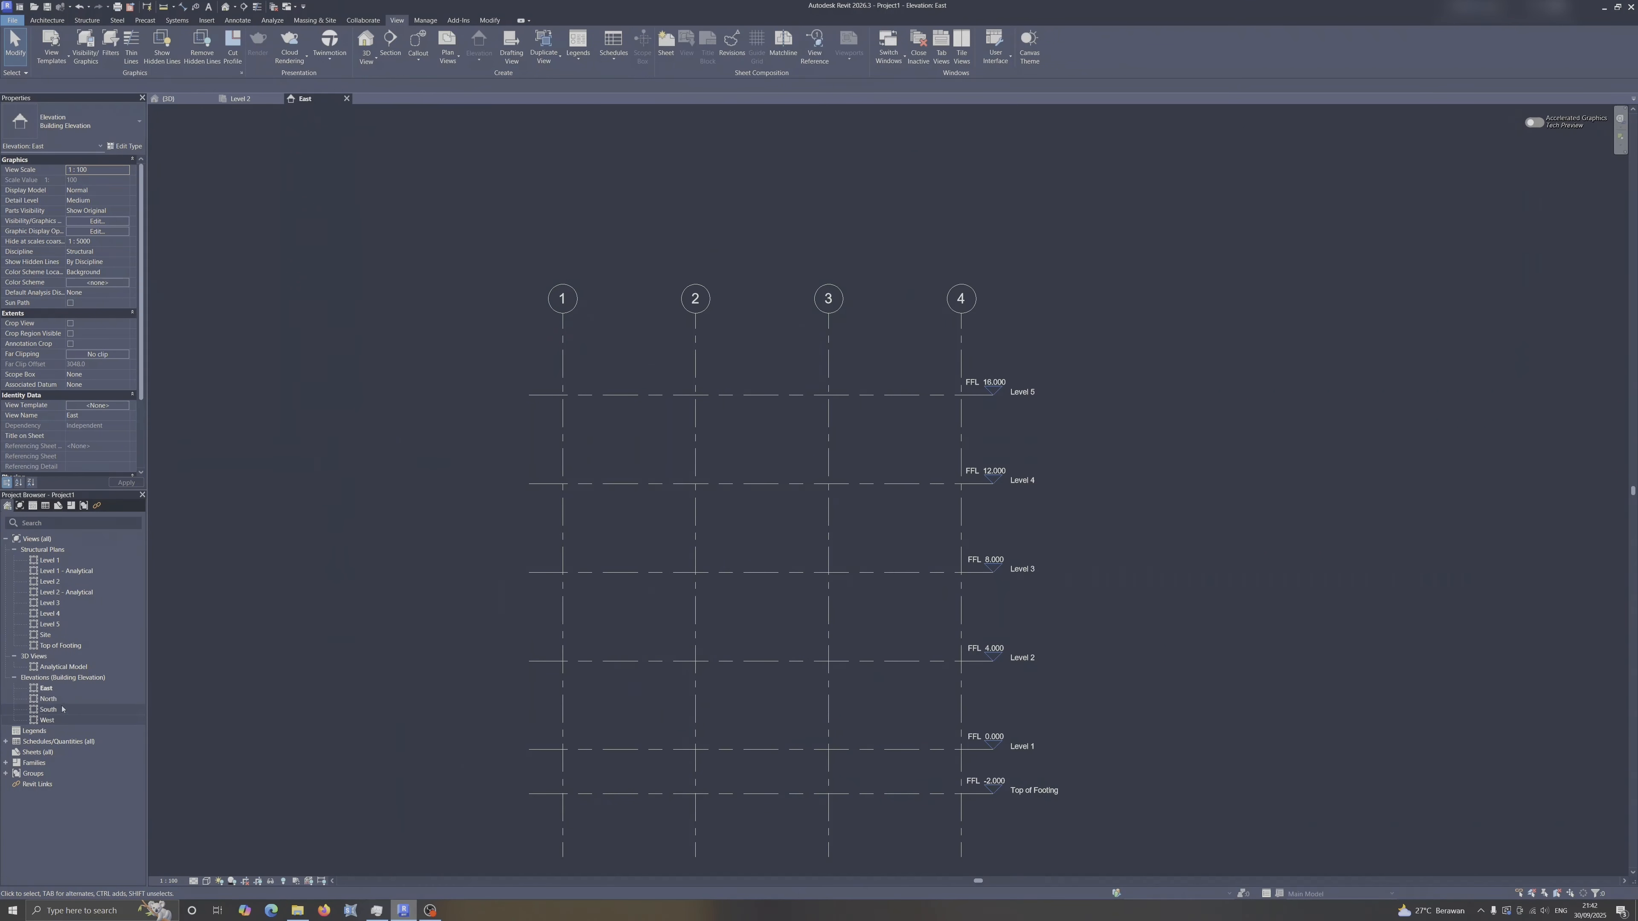
Review the dimensioned grids in the Level 2 plan and the grids and levels from several angles in the default 3D view.
click(241, 98)
middle_drag(1007, 425, 921, 490)
scroll(921, 491, up, 2)
scroll(587, 541, down, 1)
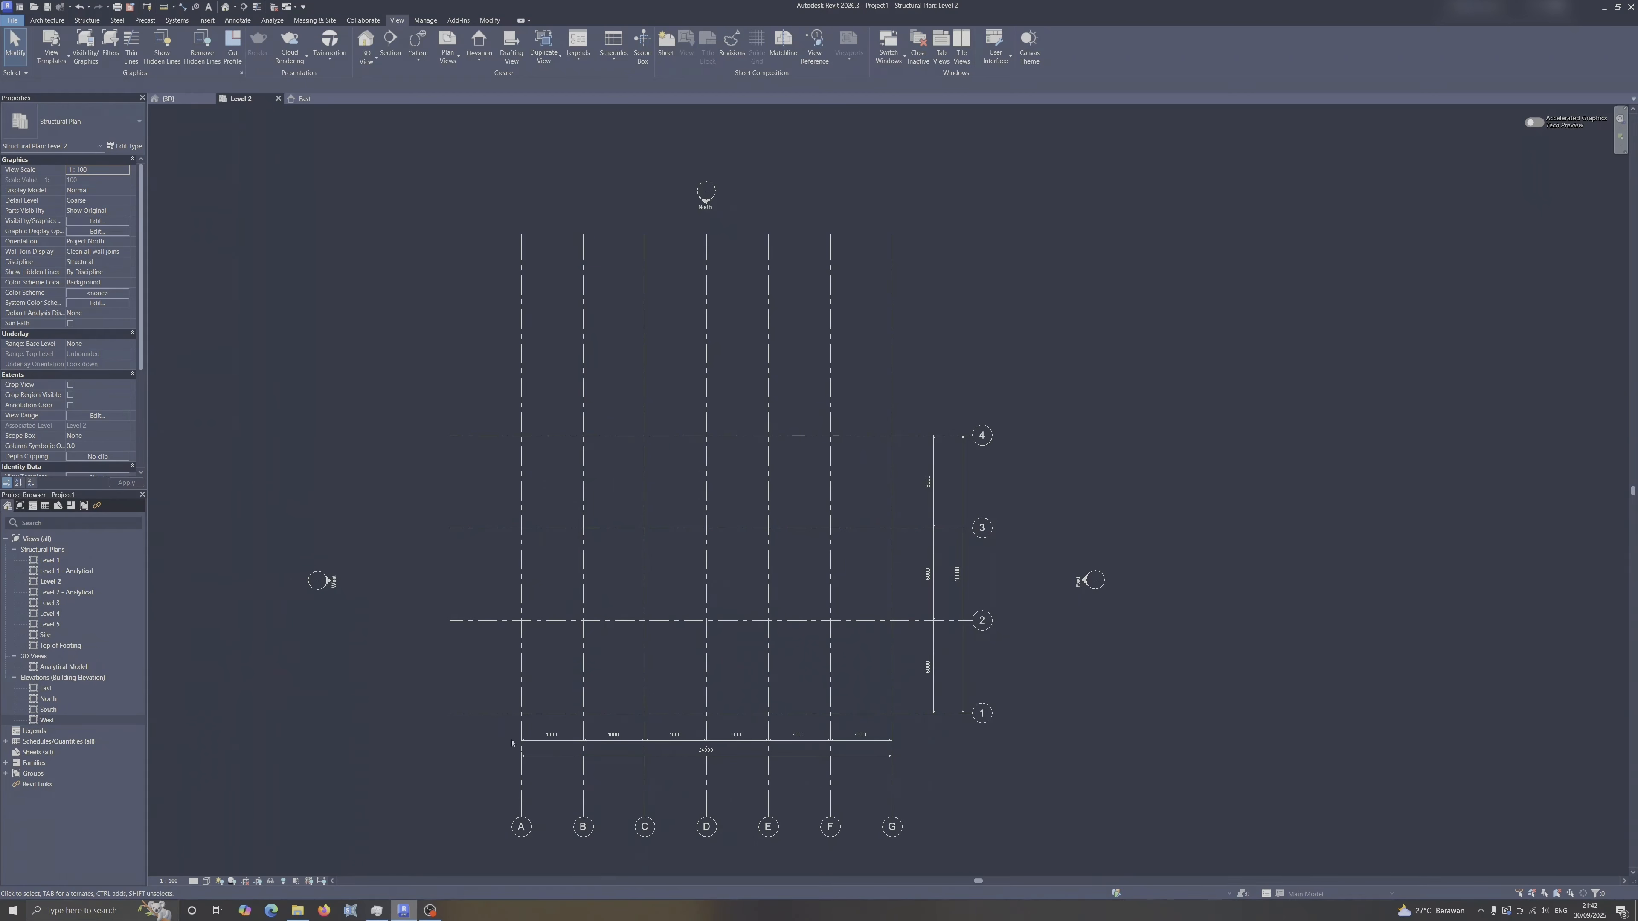
middle_drag(512, 743, 568, 709)
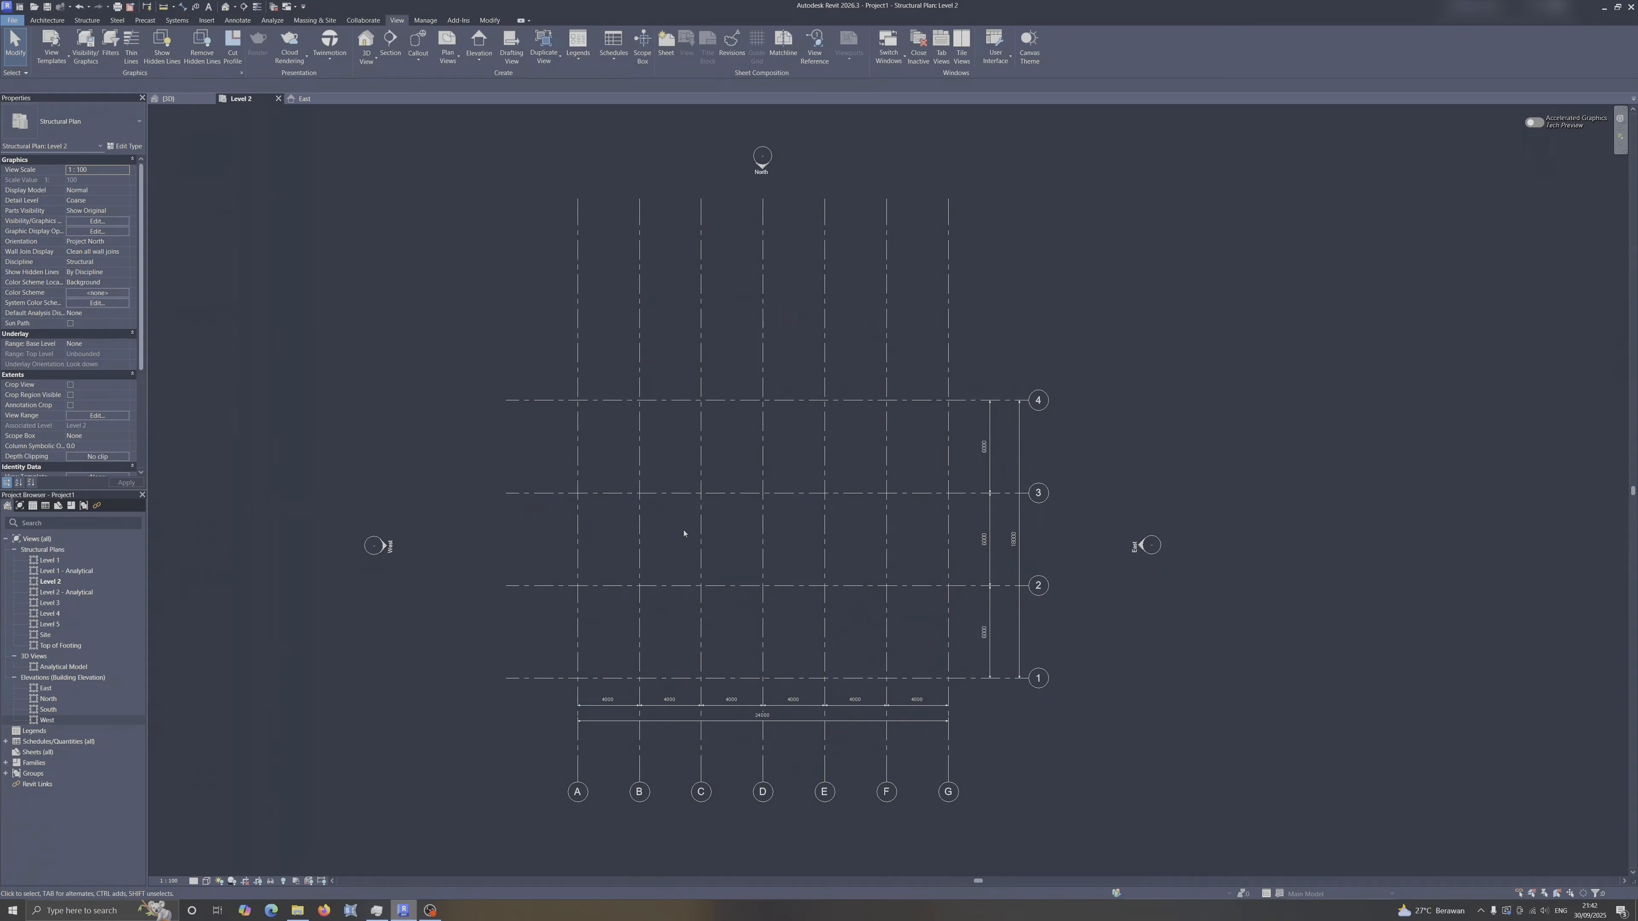
click(227, 6)
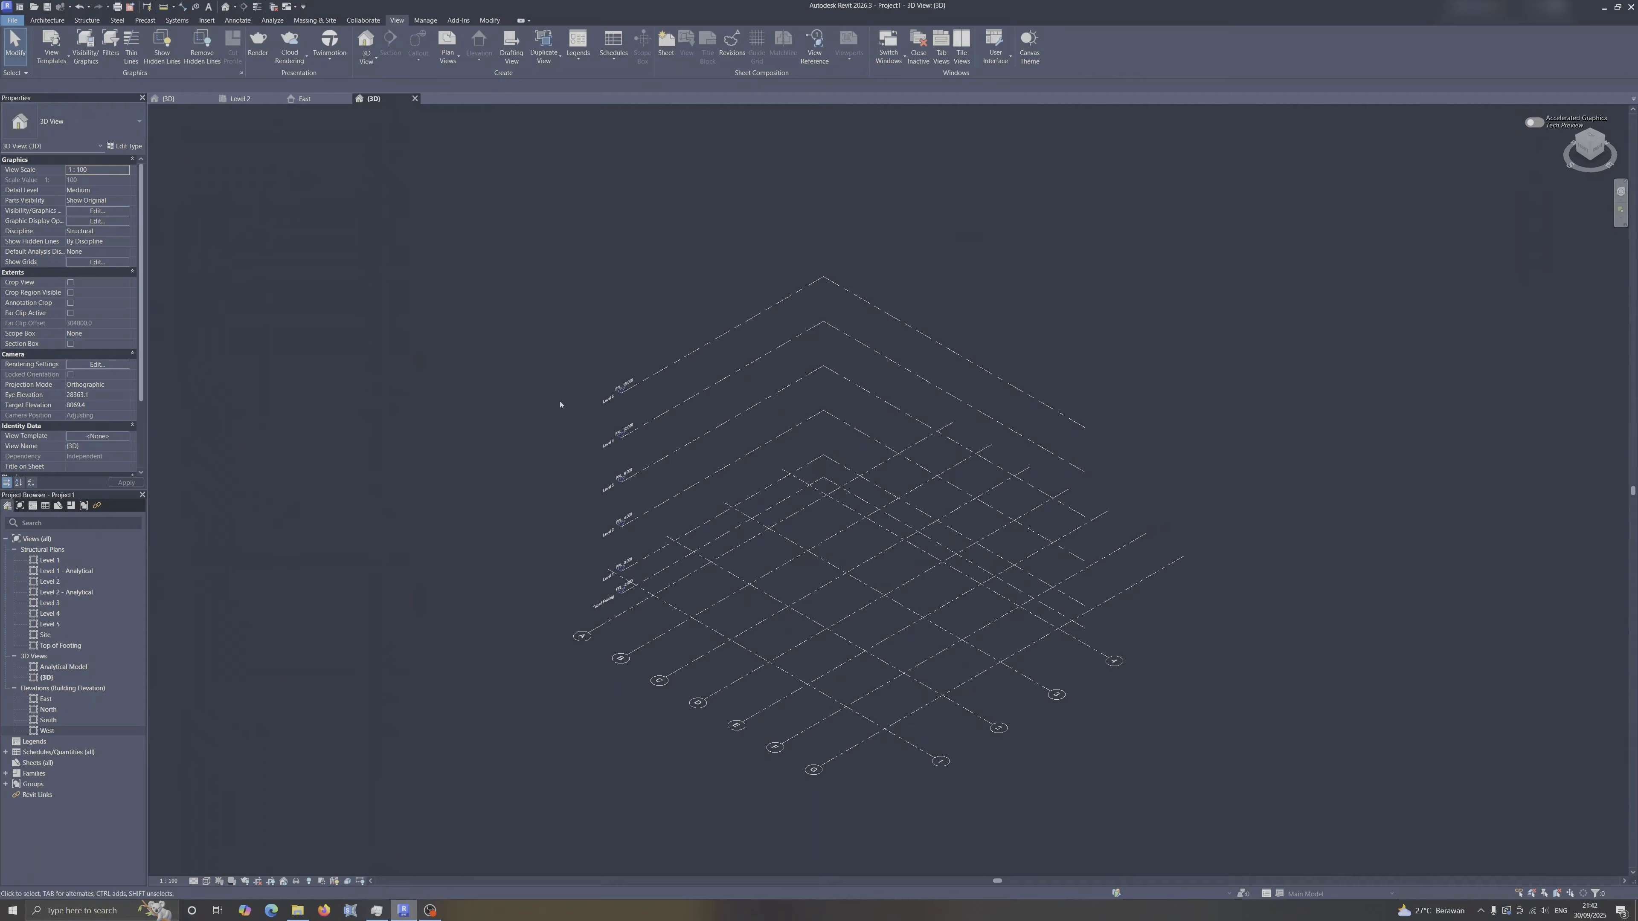
shift+middle_drag(929, 639, 668, 629)
shift+middle_drag(1000, 607, 755, 606)
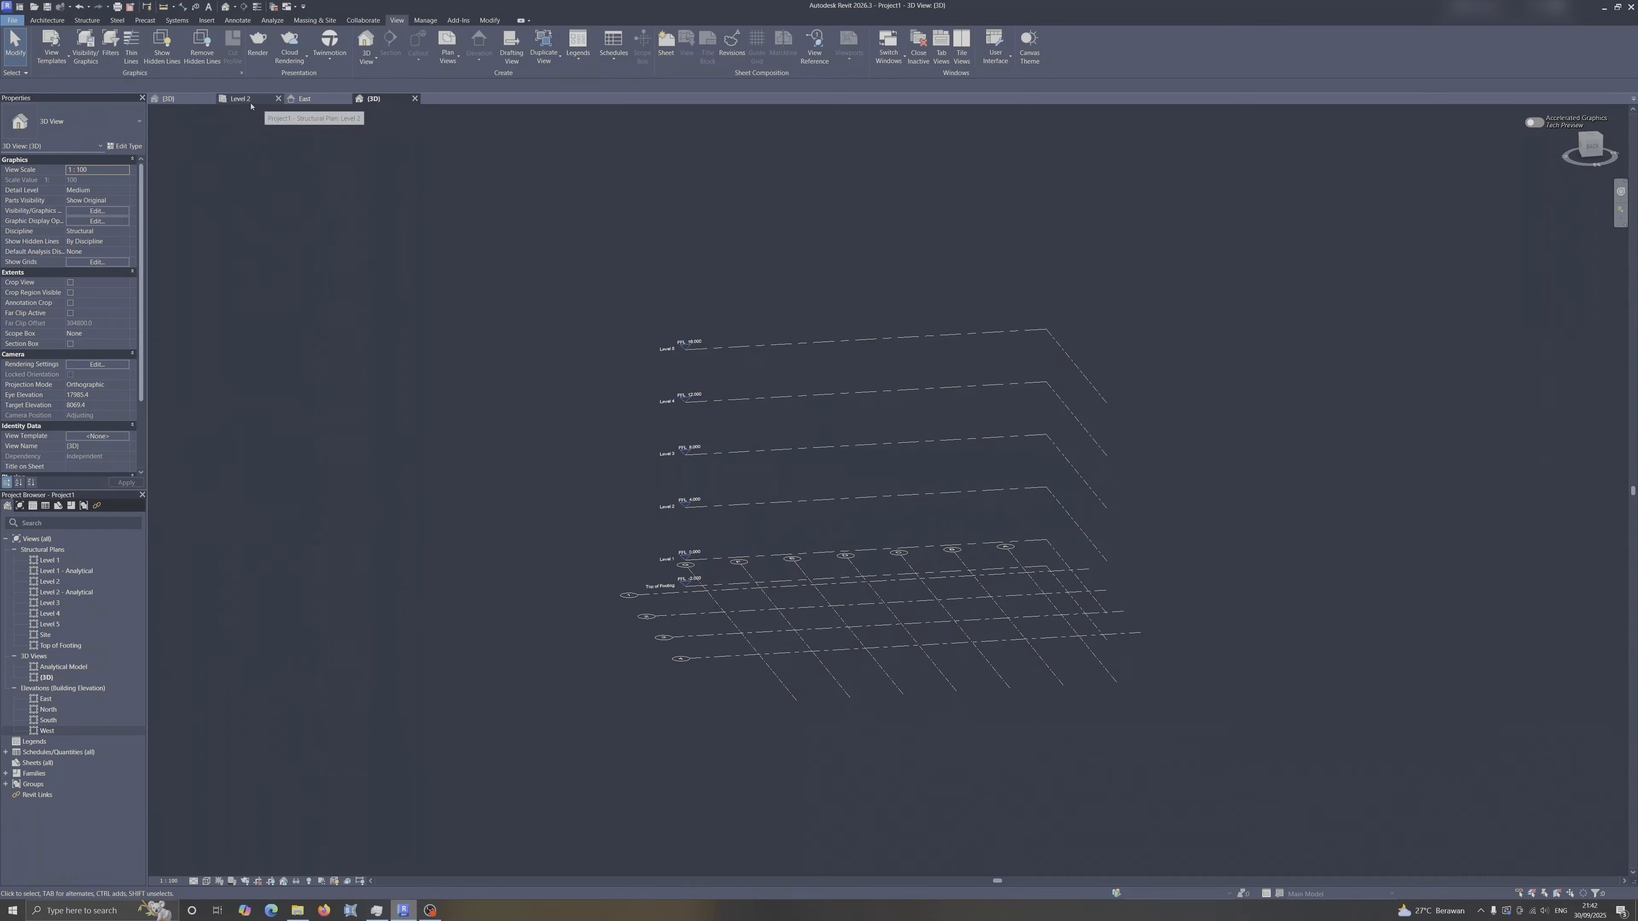
Start an isolated foundation in the Top of Footing plan using the Footing-Rectangular 2400 x 1800 x 450mm type.
double_click(64, 645)
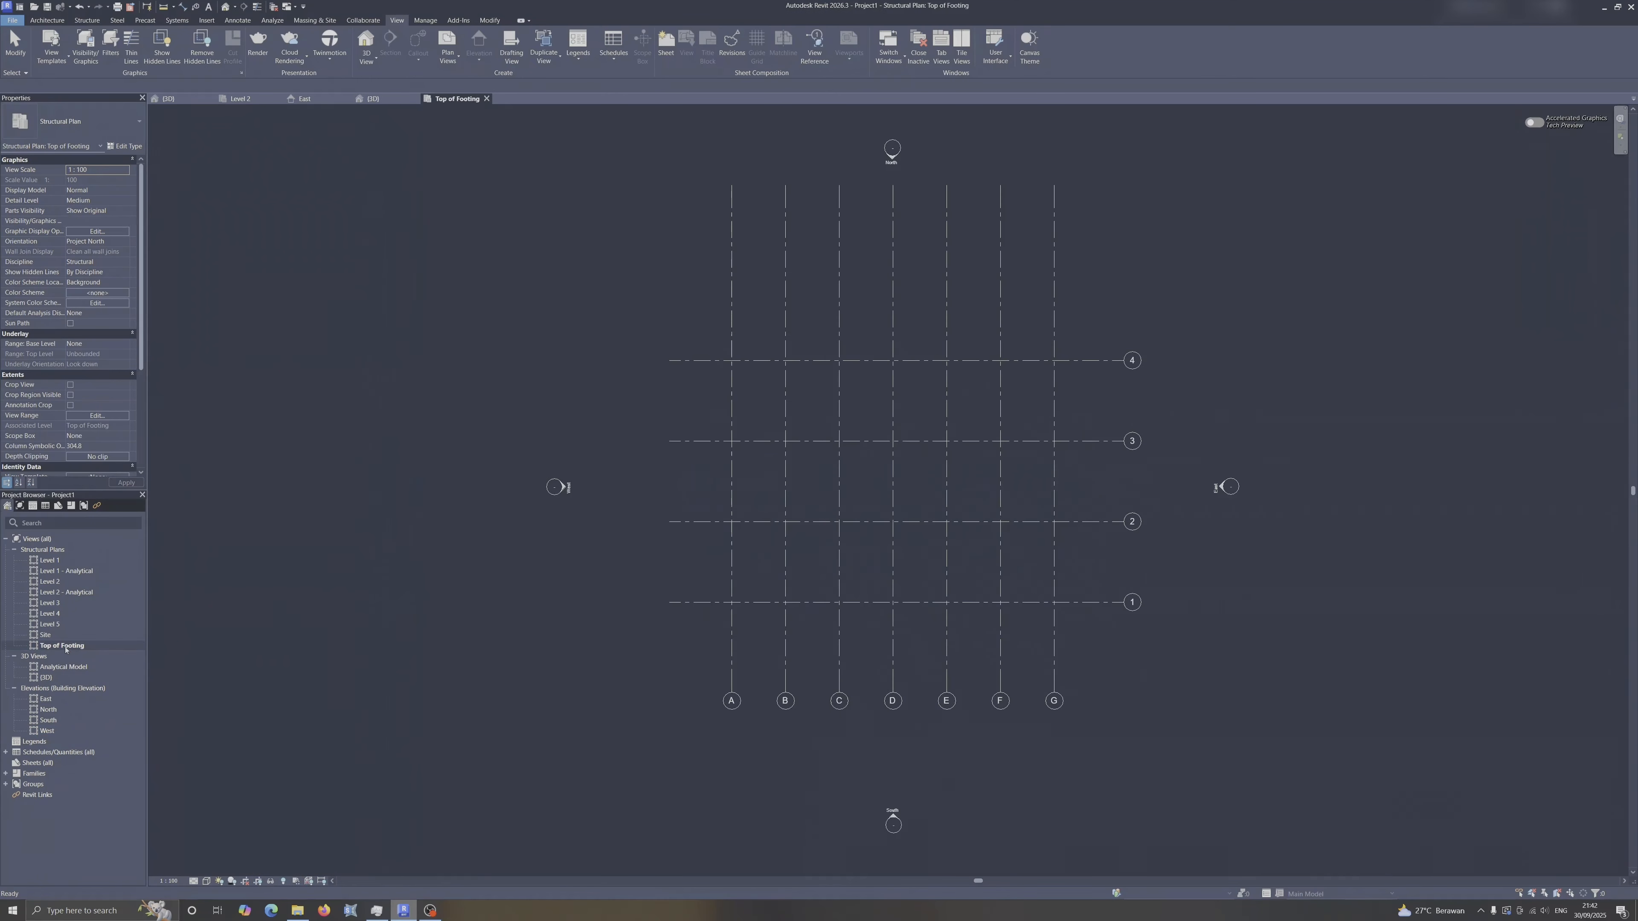
click(88, 21)
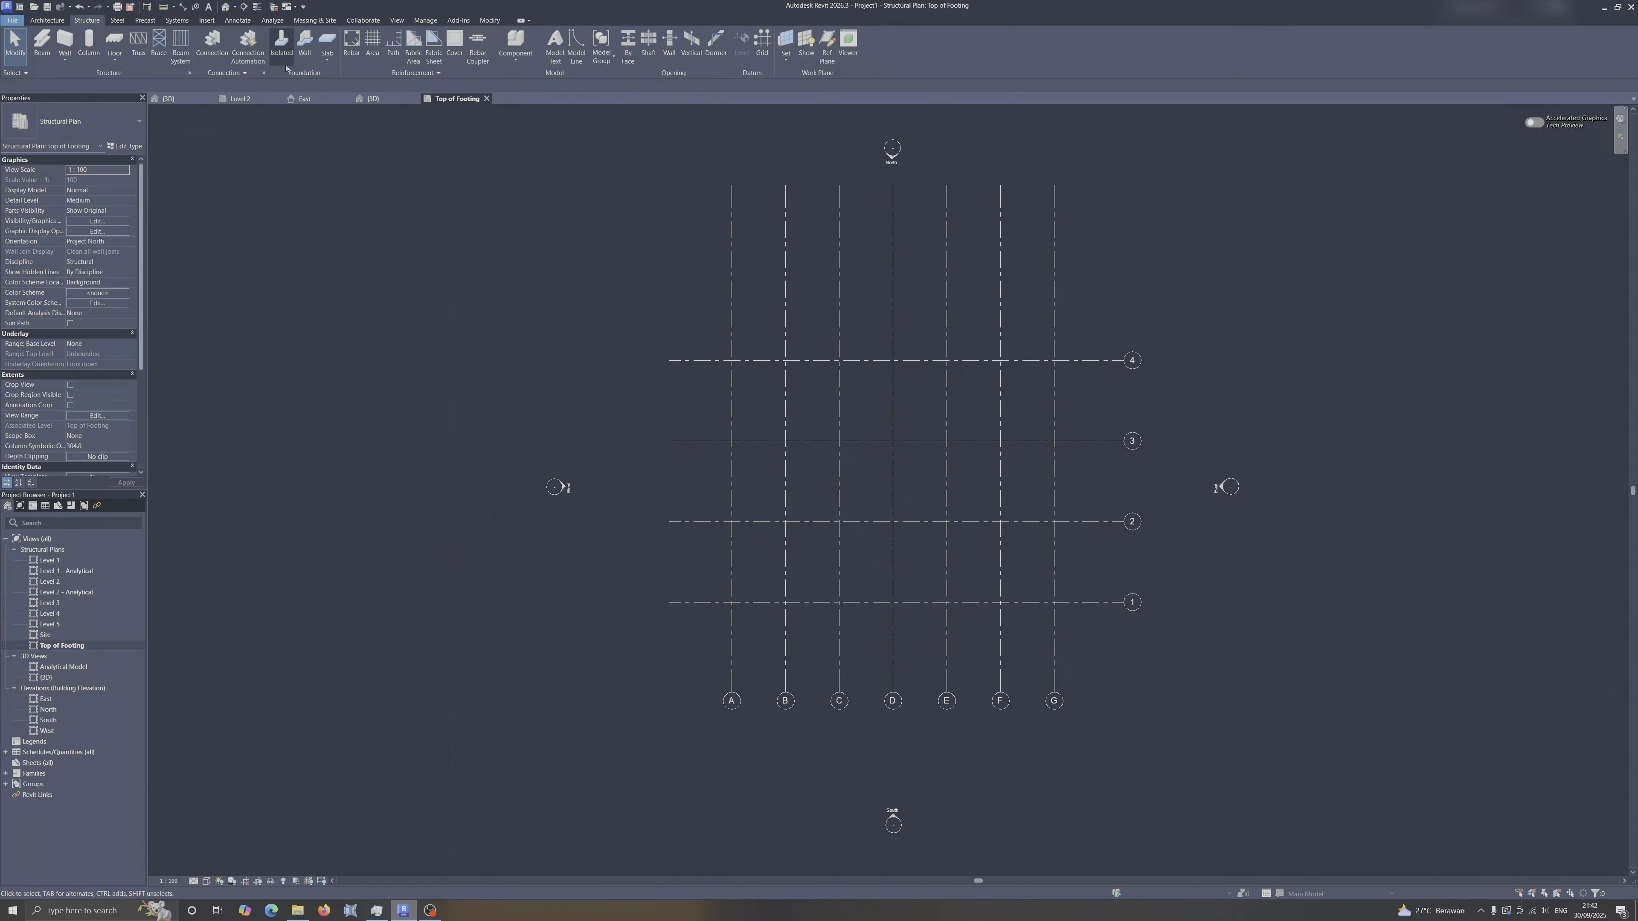
click(281, 47)
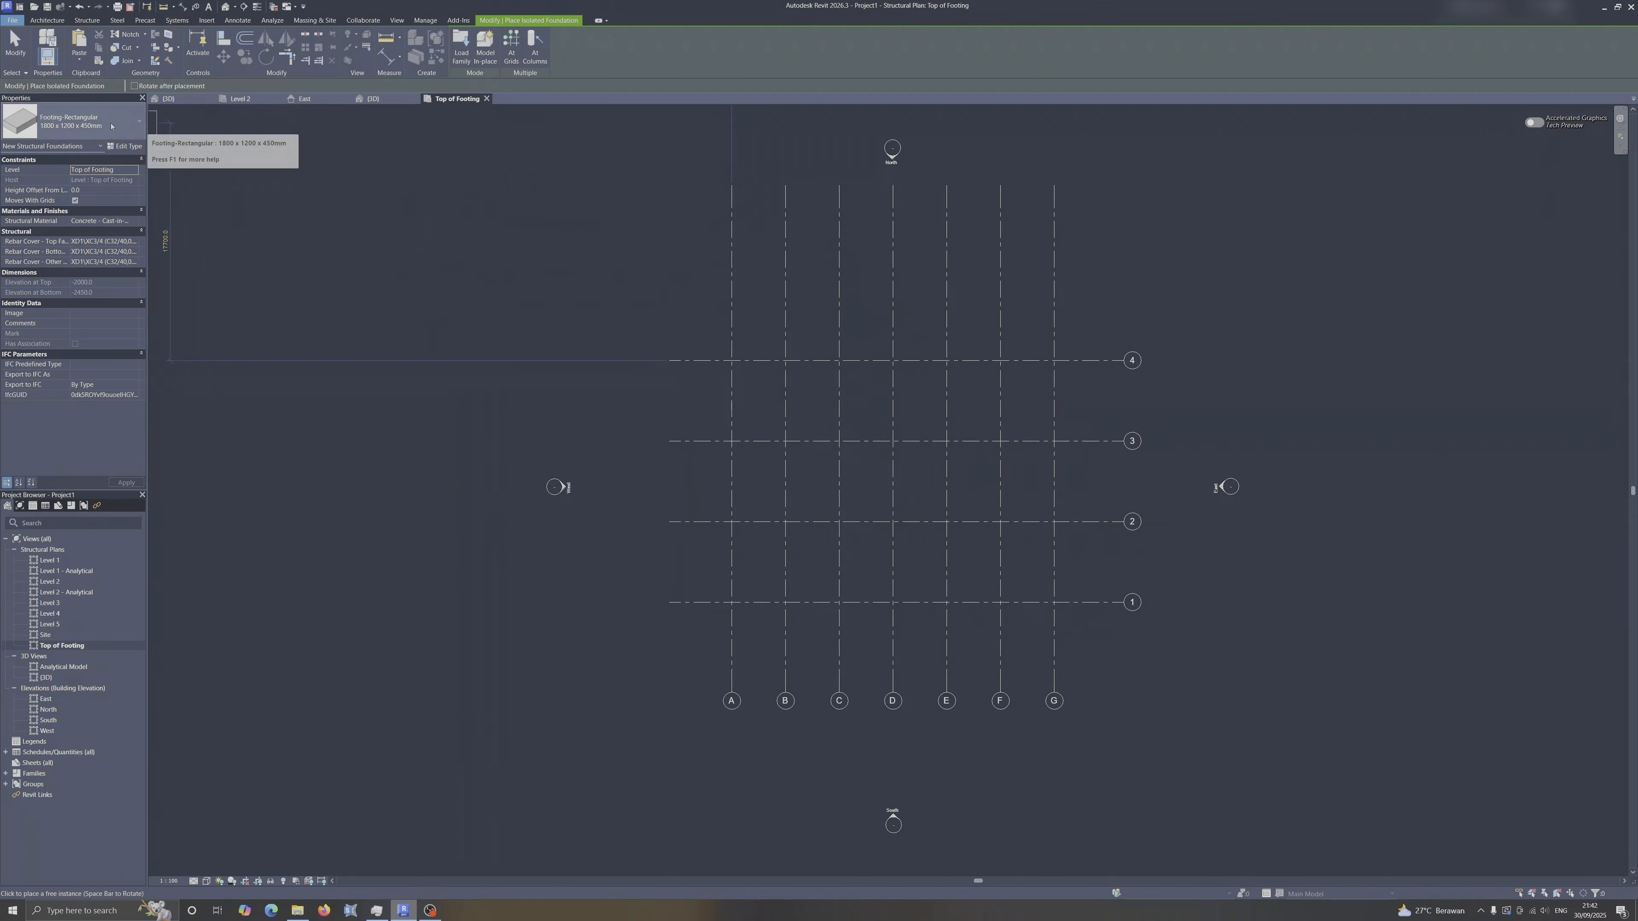
click(97, 125)
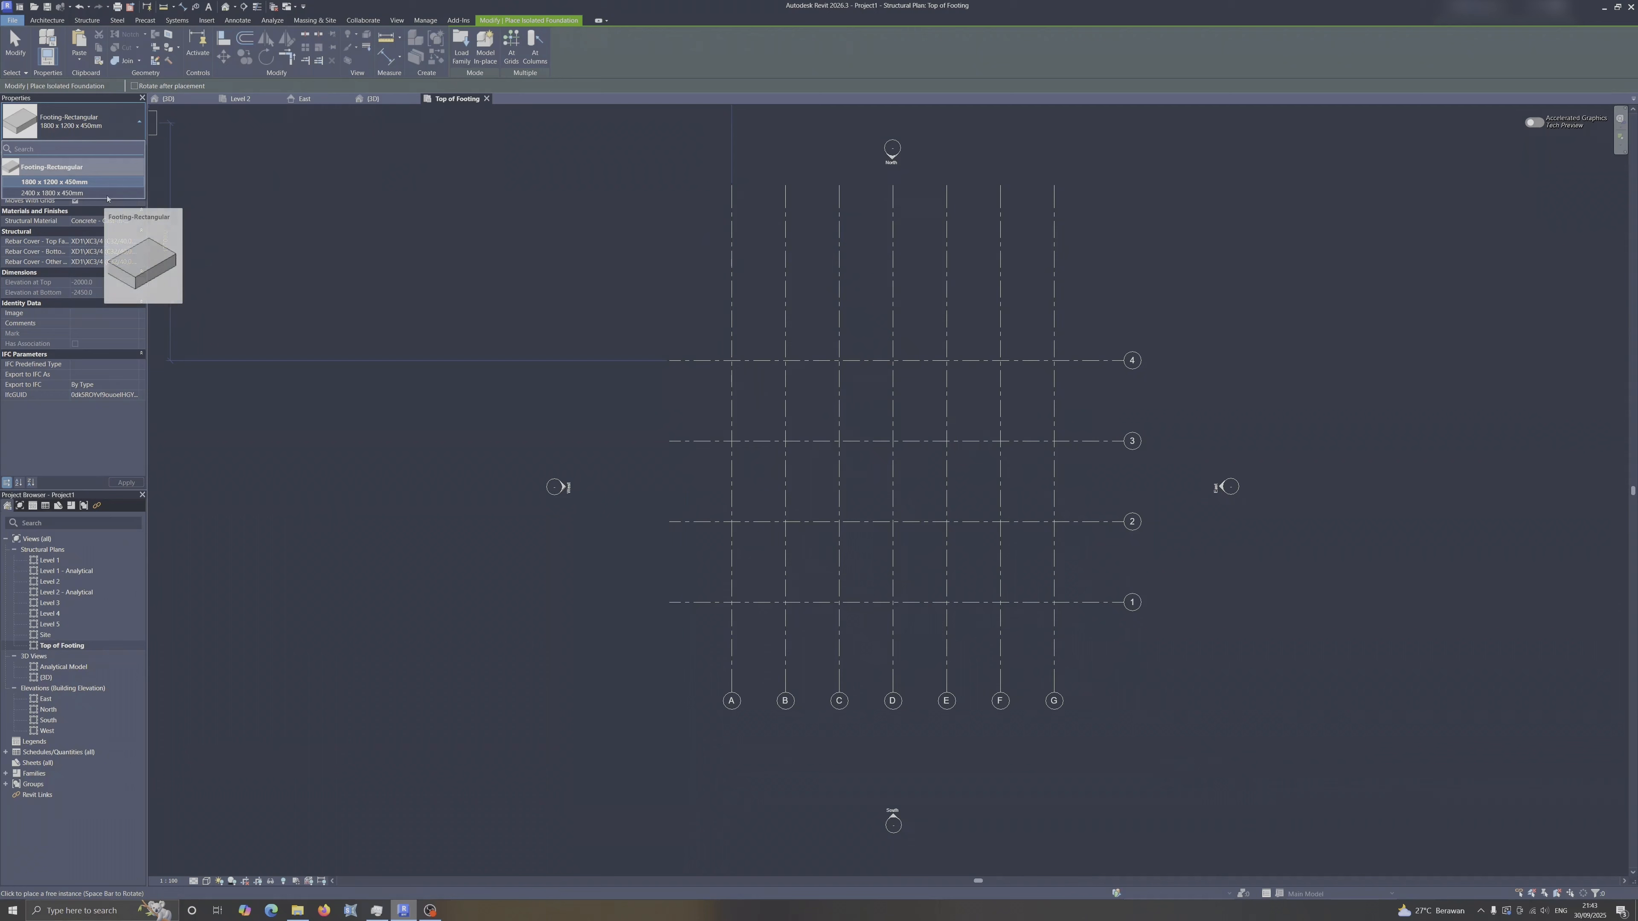
click(81, 193)
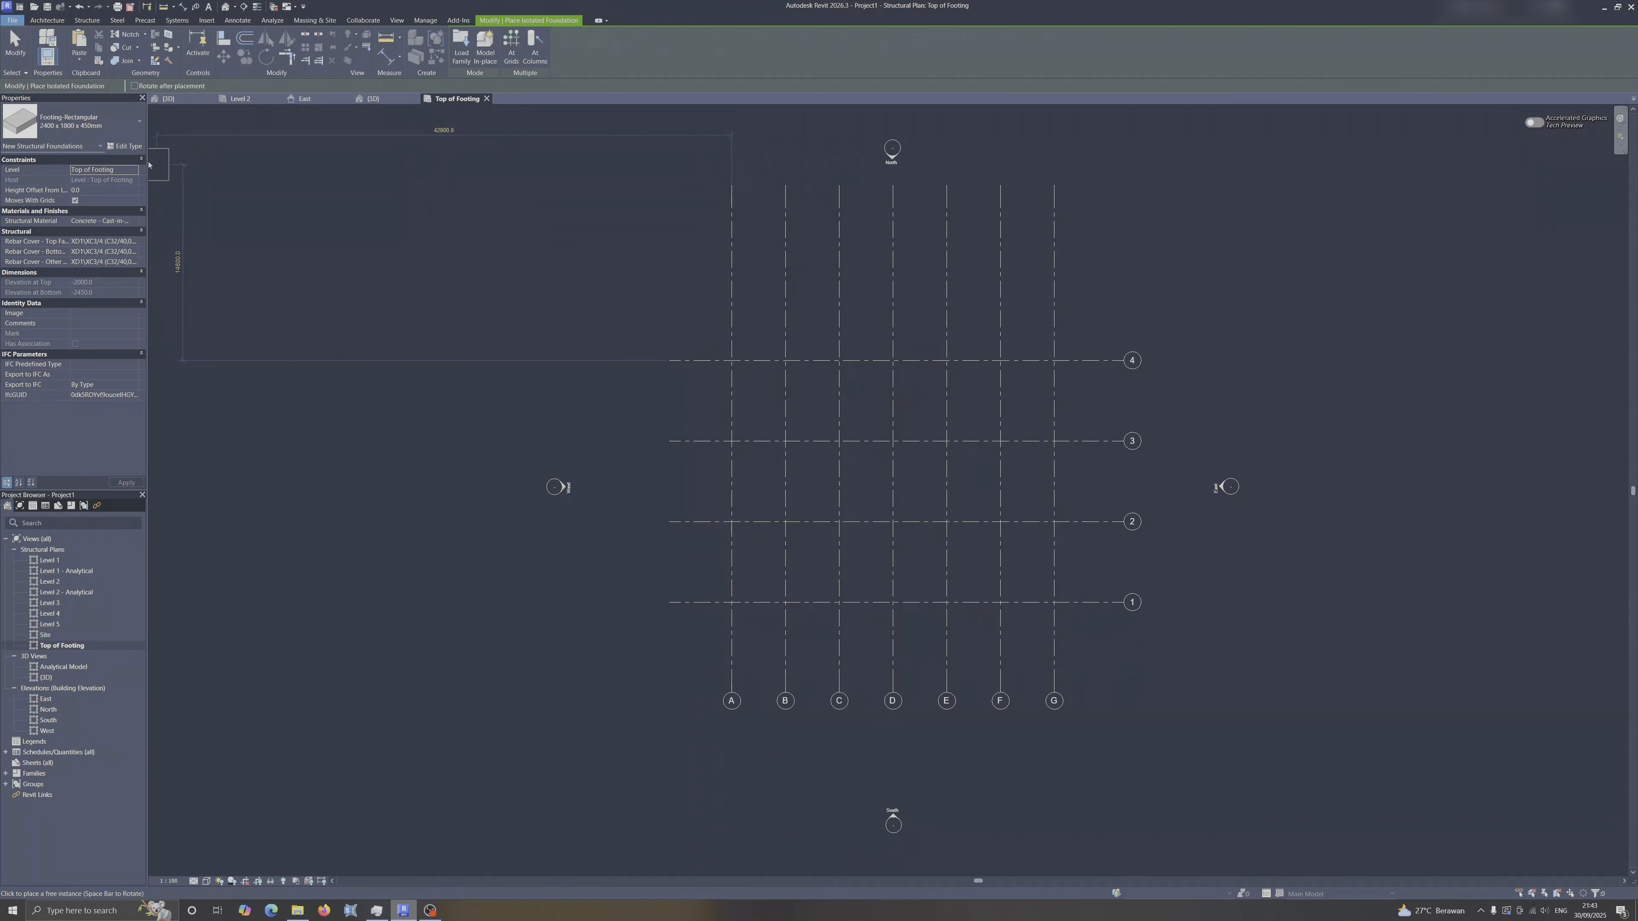
Open the footing's type properties and review its foundation thickness, width, length and type name.
click(125, 147)
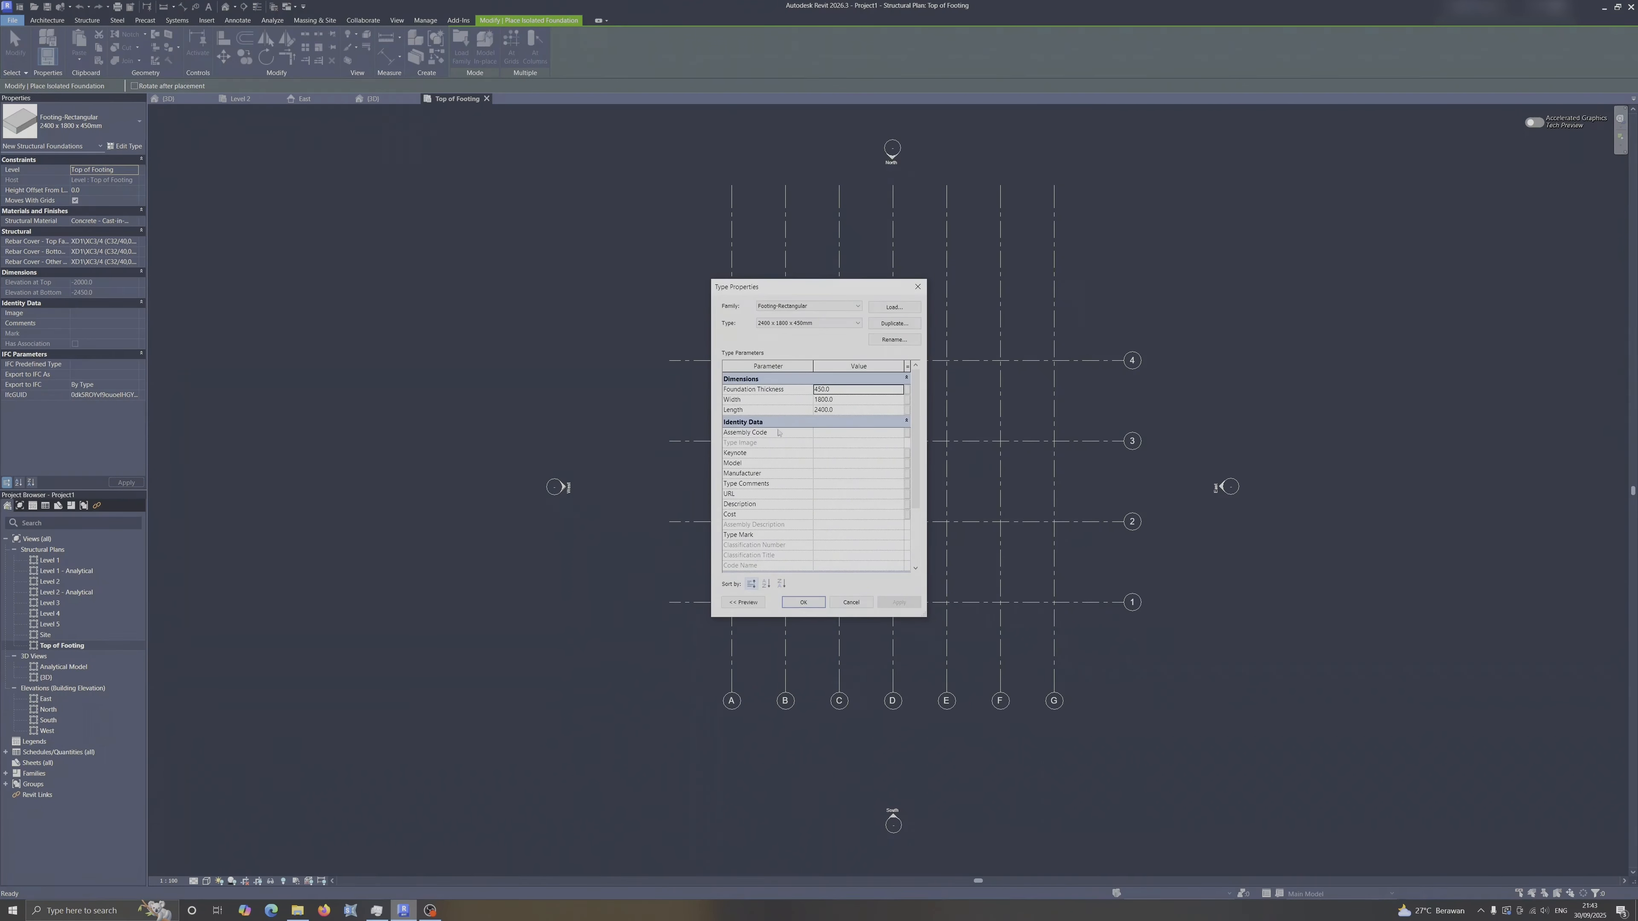
click(839, 389)
click(854, 400)
click(856, 410)
click(830, 400)
click(839, 389)
click(809, 325)
click(805, 326)
Duplicate the footing type as 2500 x 2500 x 700mm with a foundation thickness of 700 and a width and length of 2500.
click(890, 325)
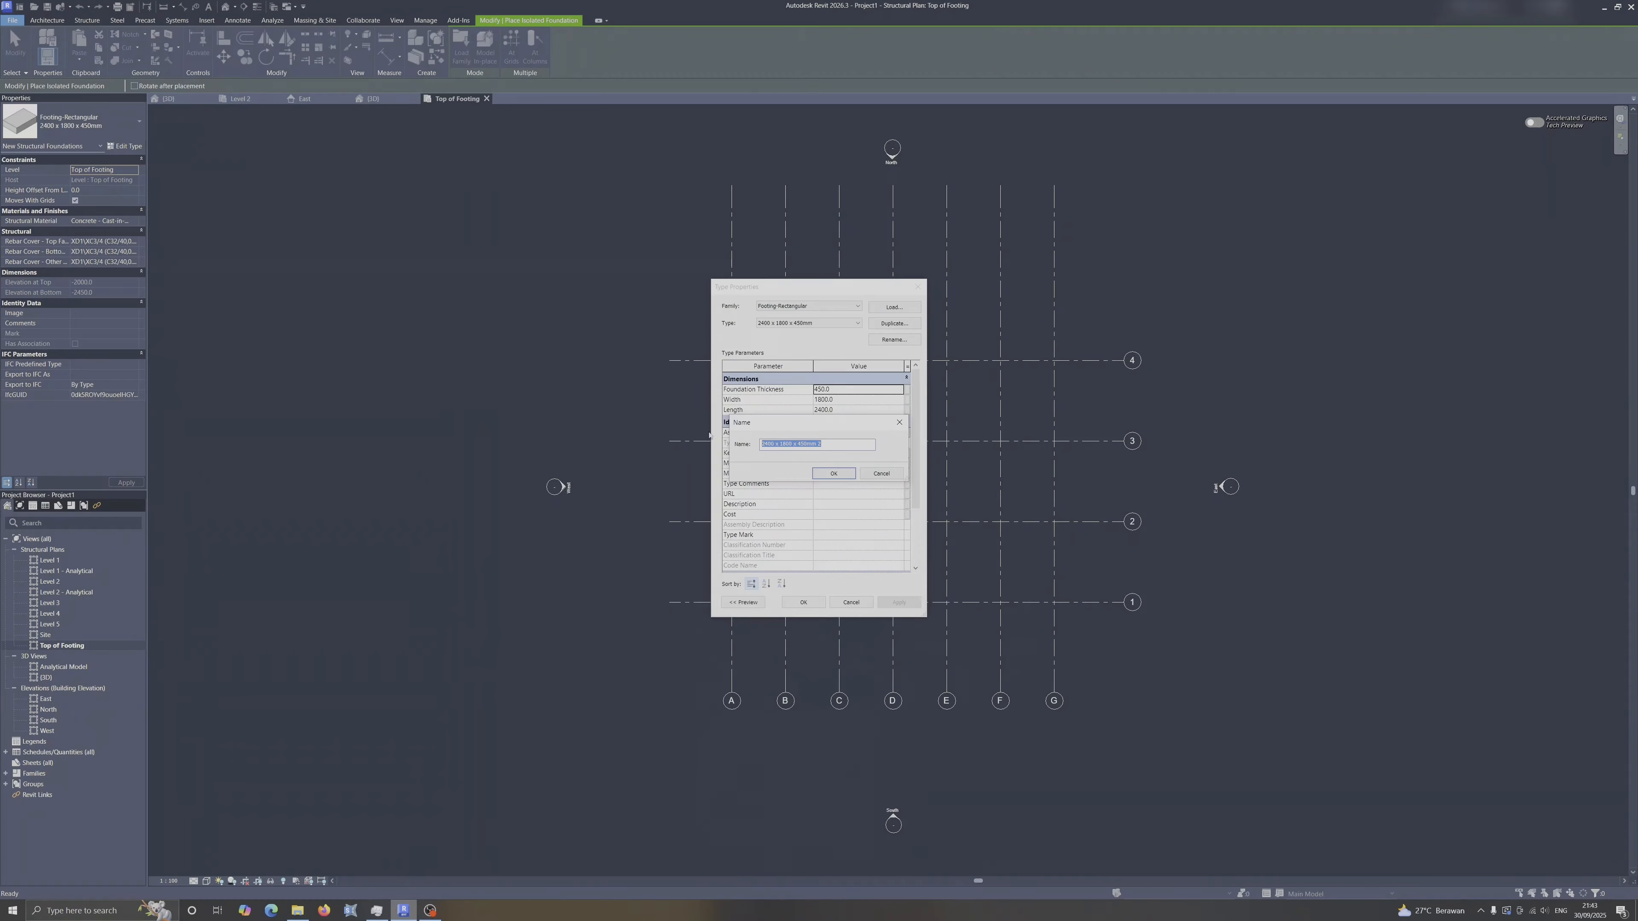
text(25)
click(840, 478)
click(847, 388)
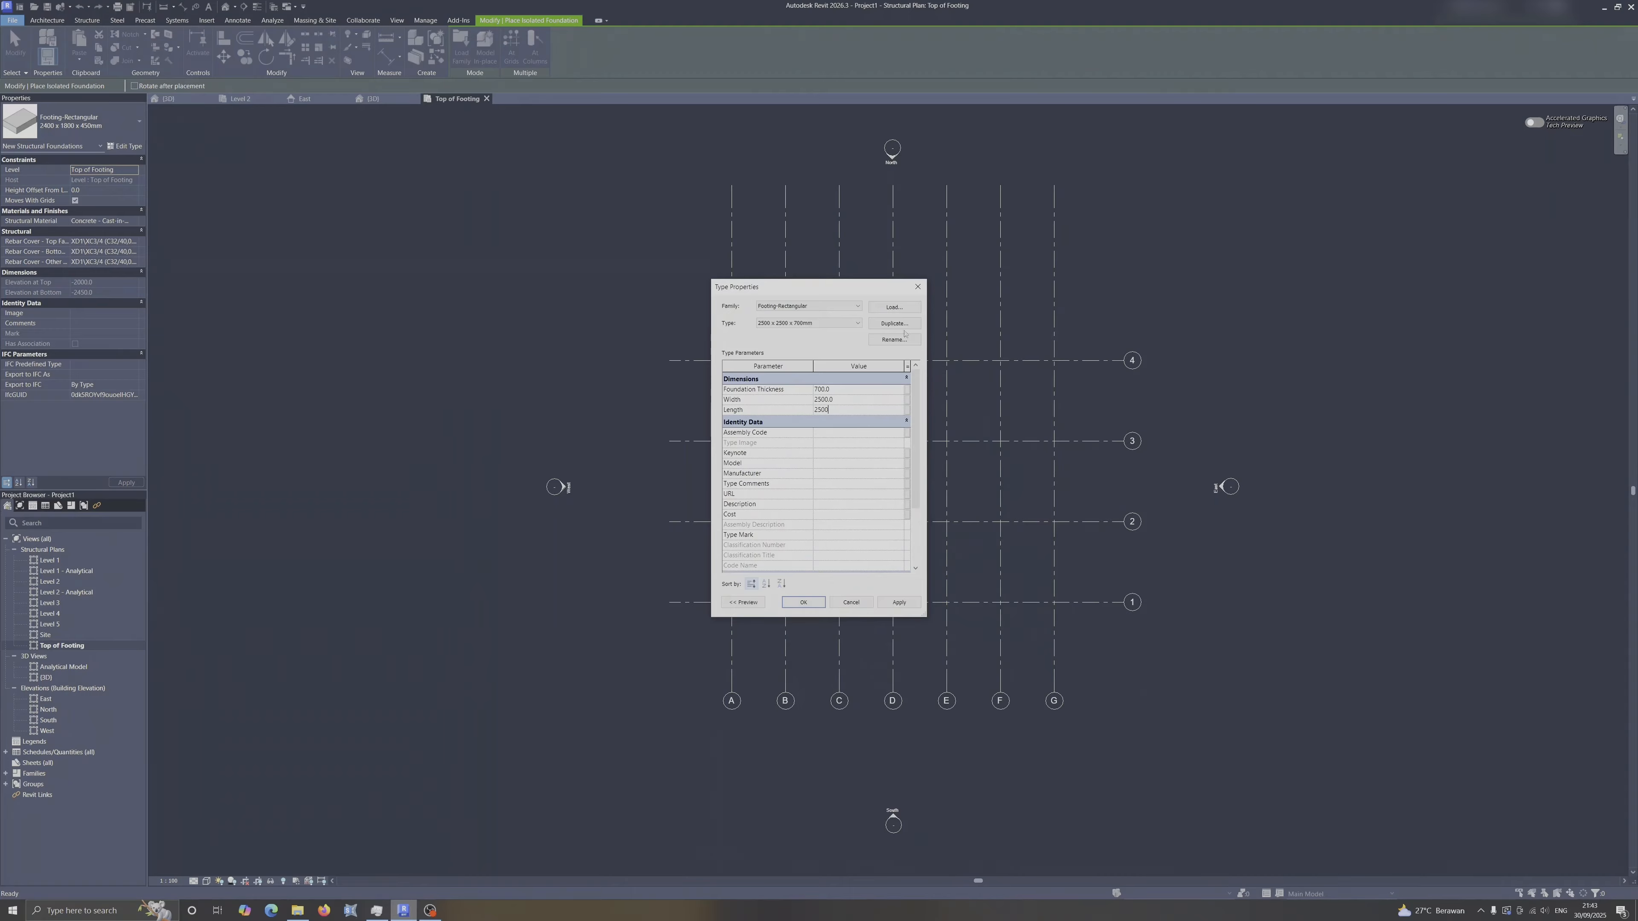
click(804, 602)
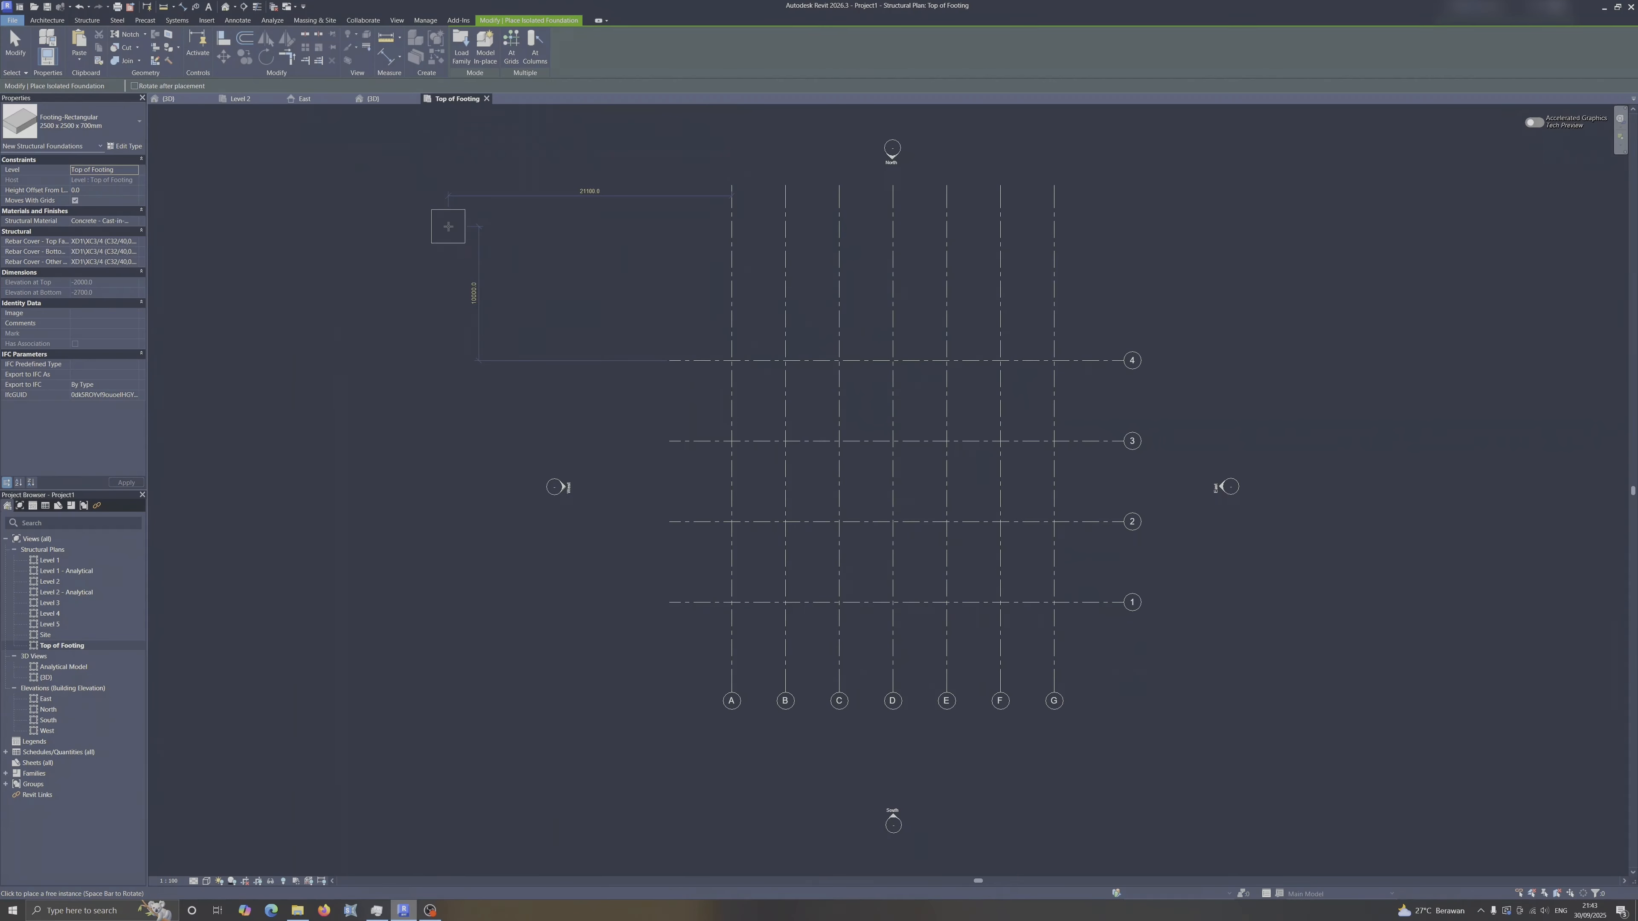
Try placing footings one by one along grid 4 at grids A and B, and undo the placements.
click(732, 361)
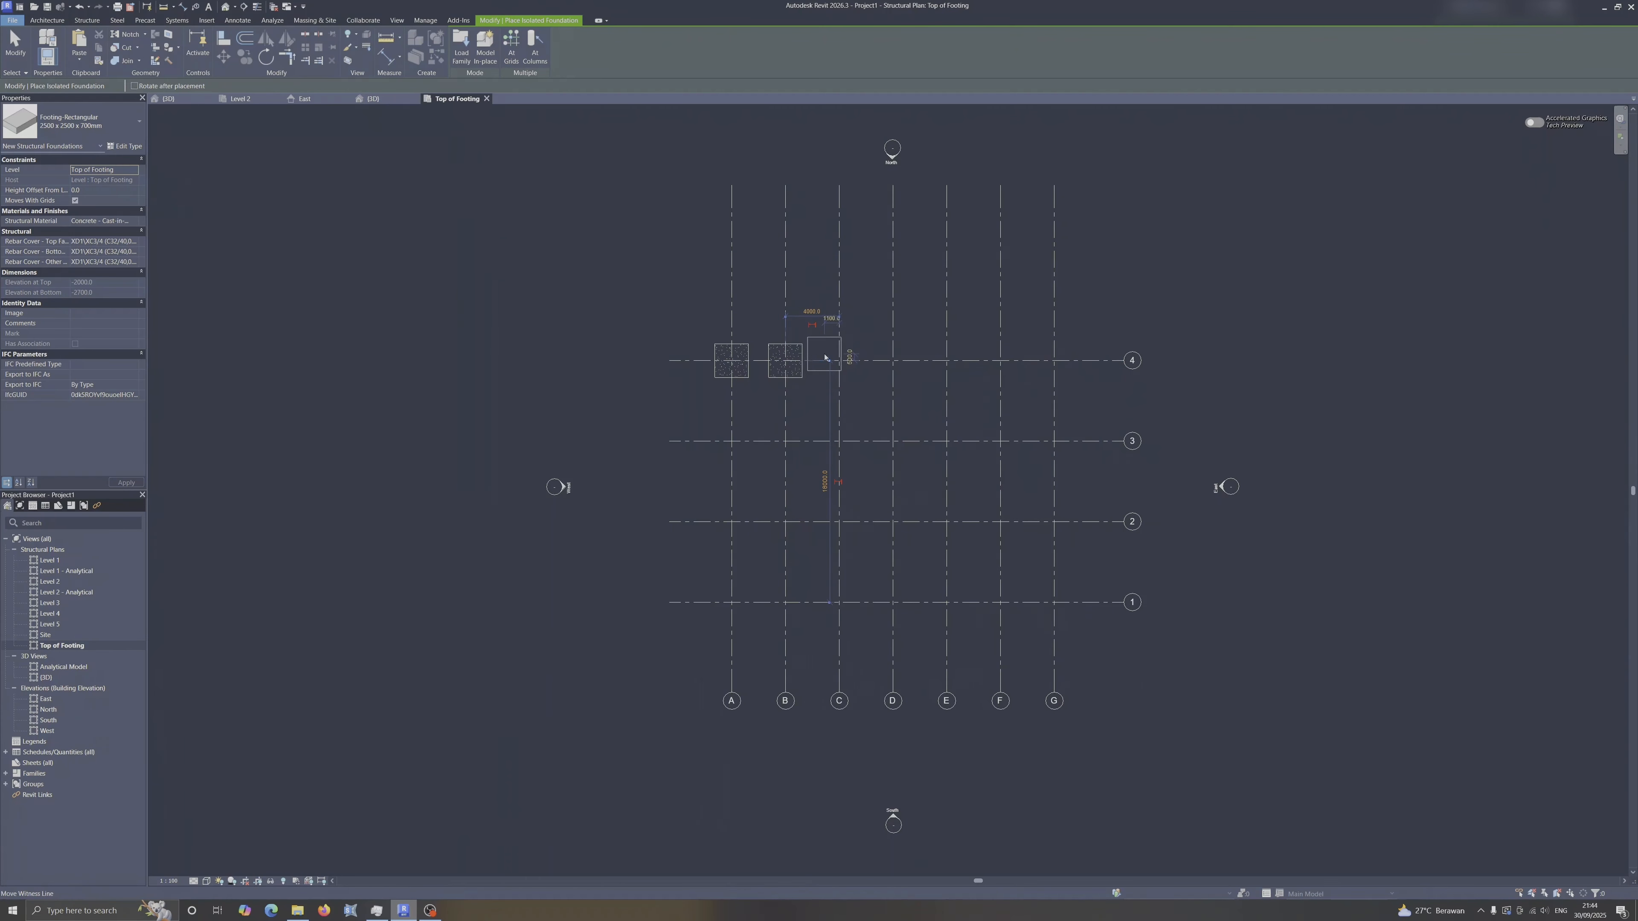
click(776, 355)
key(Escape)
key(ctrl+z)
key(ctrl+z)
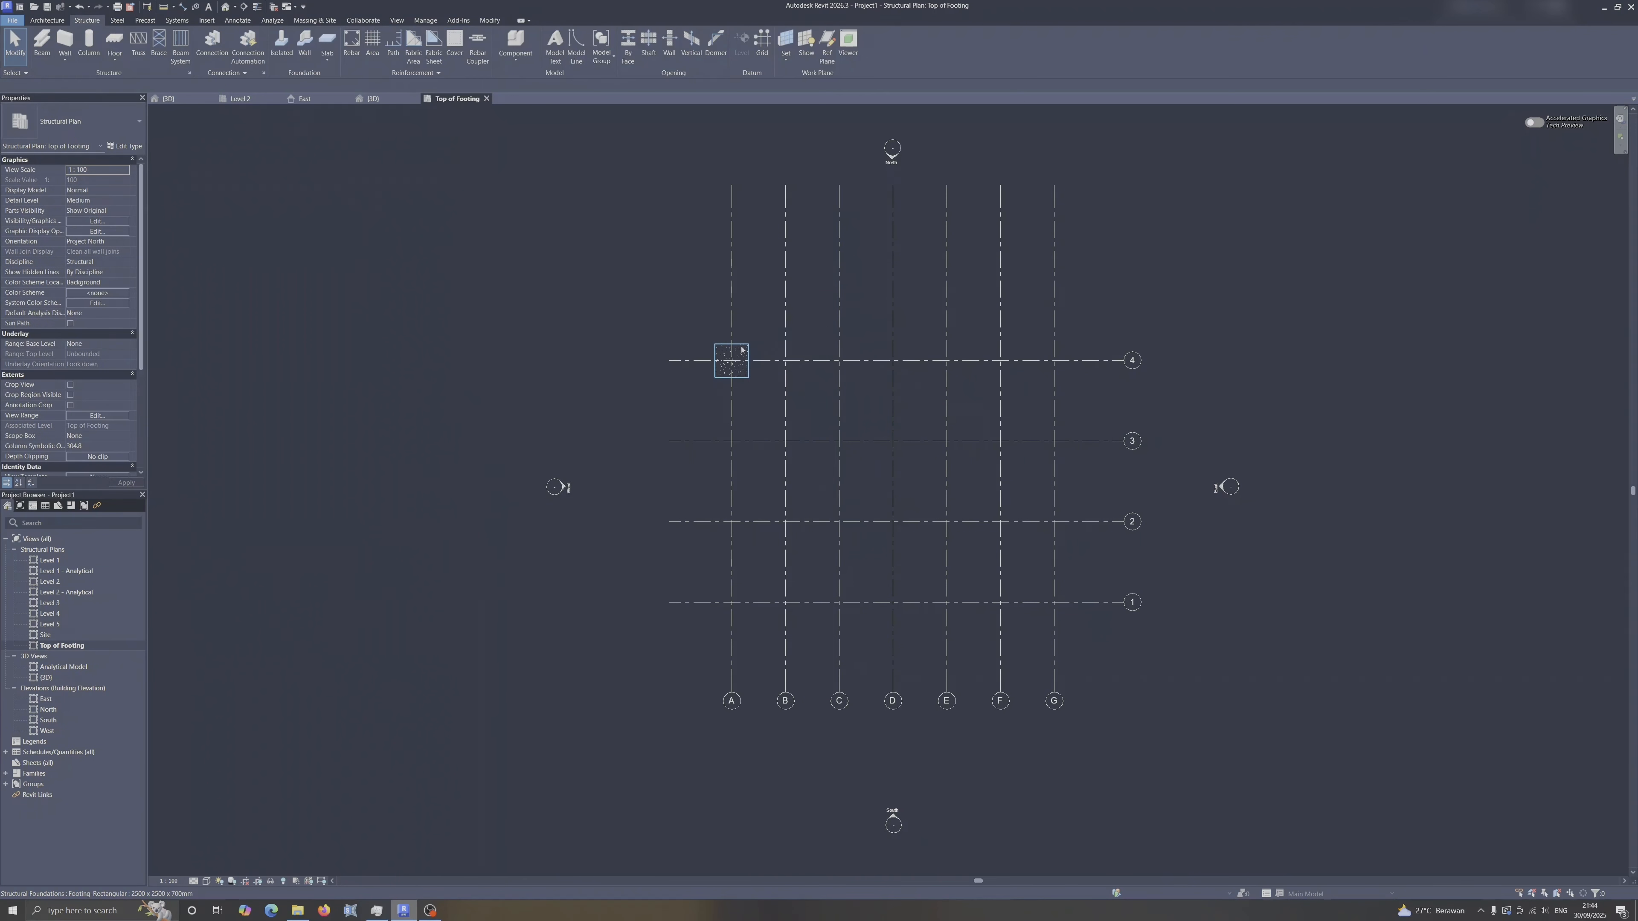
Place 2500 x 2500 x 700mm isolated footings at all grid intersections of A–G and 1–4 in the Top of Footing plan.
click(281, 44)
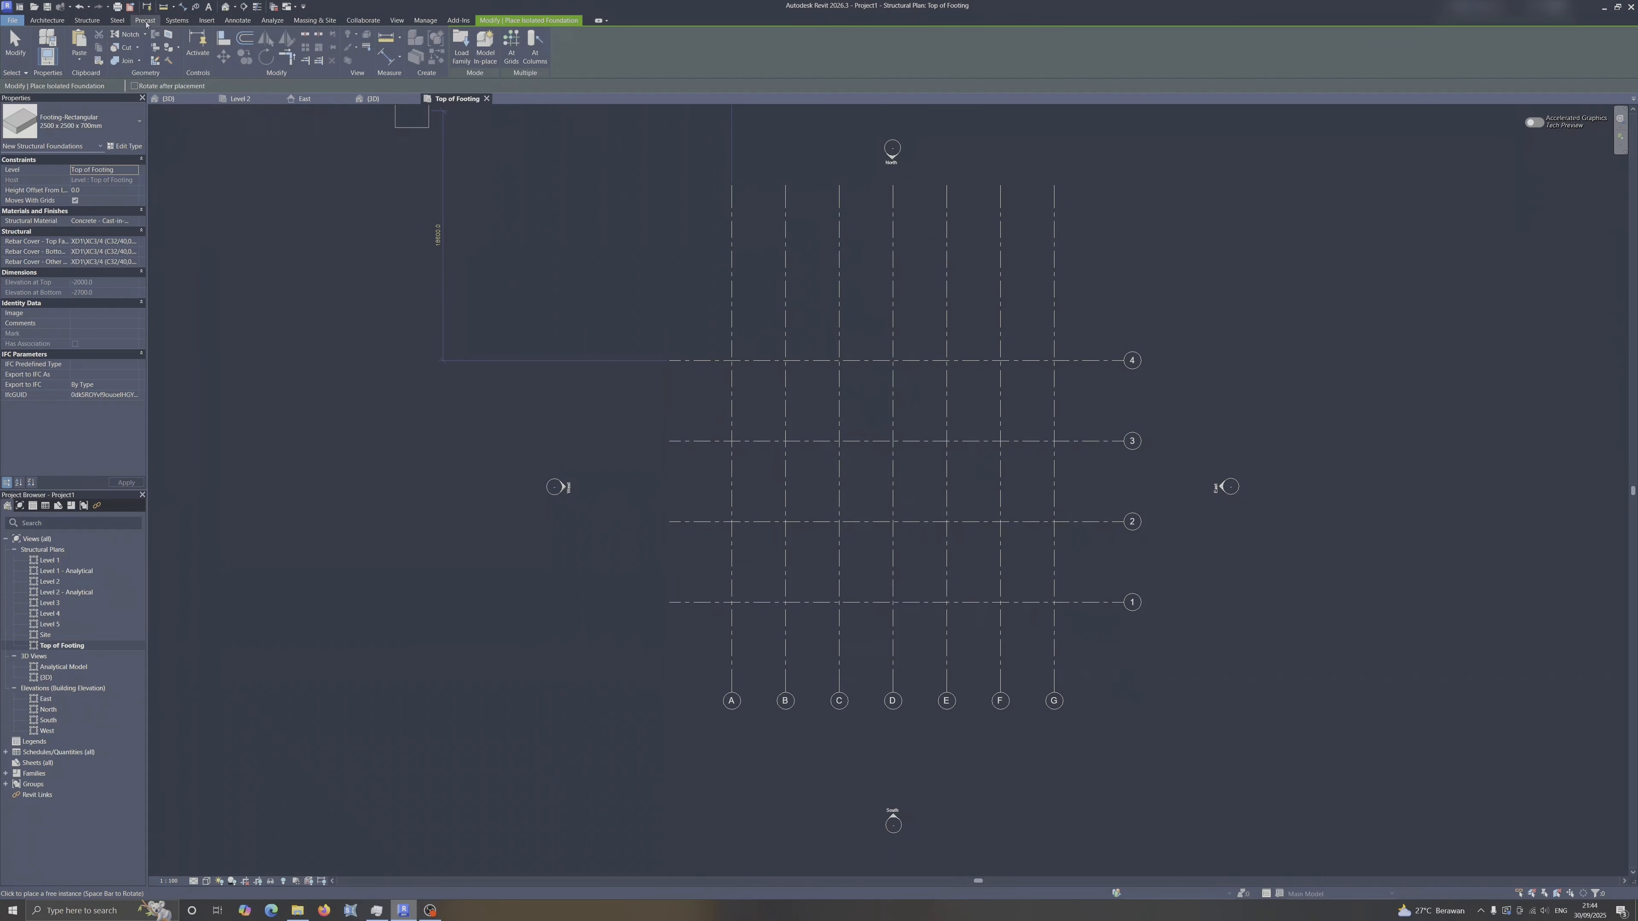
click(145, 20)
click(527, 20)
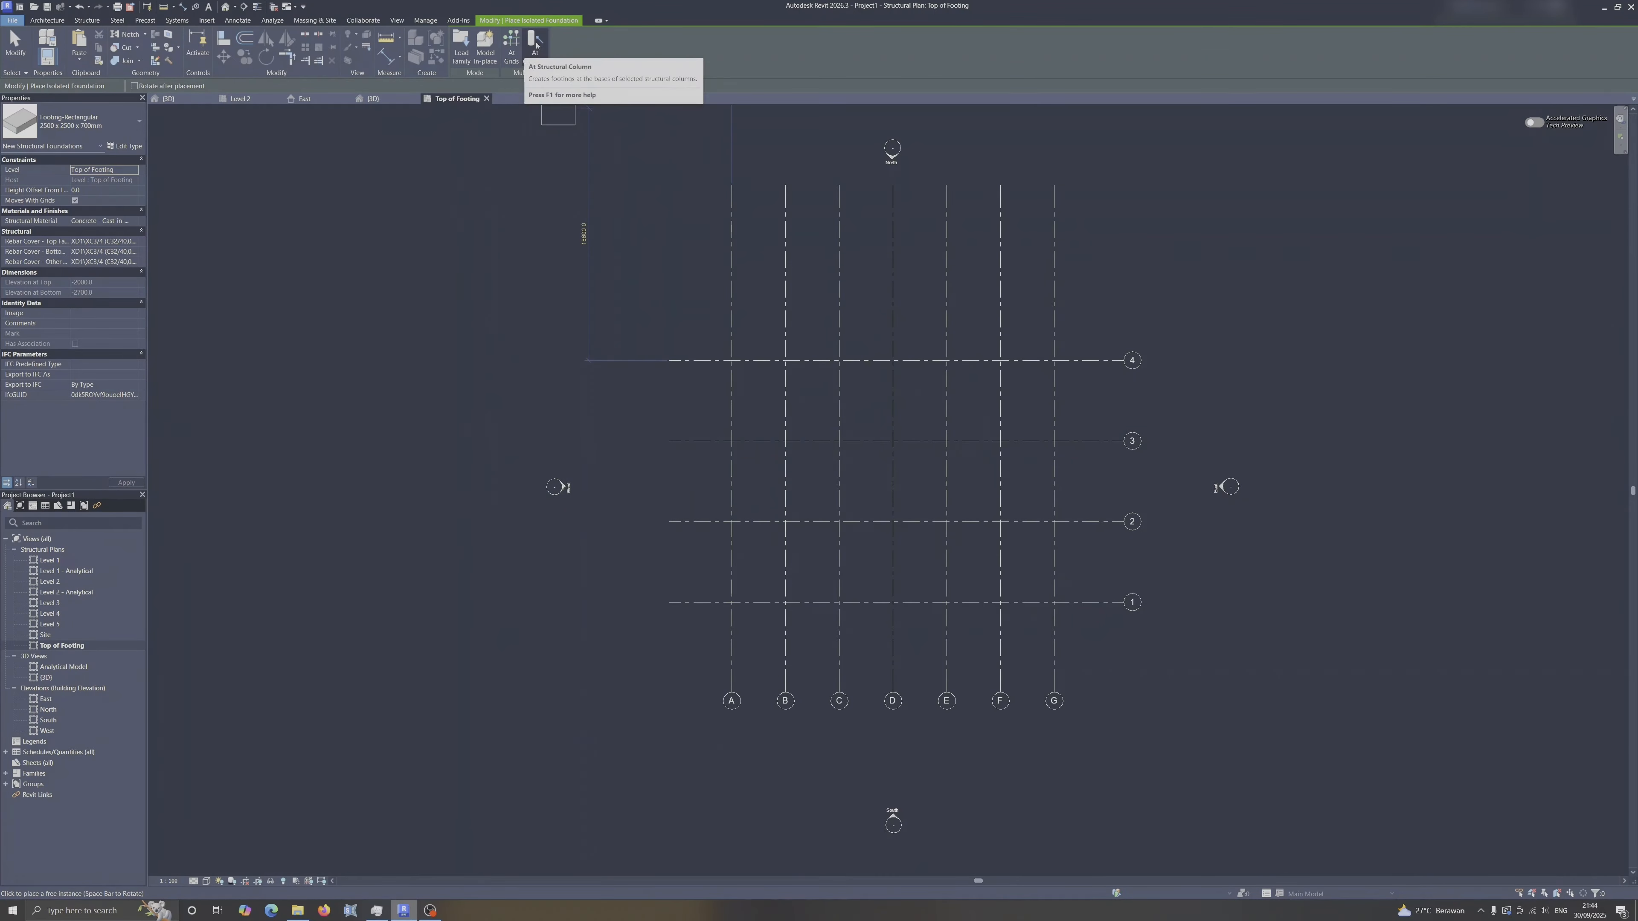
click(513, 45)
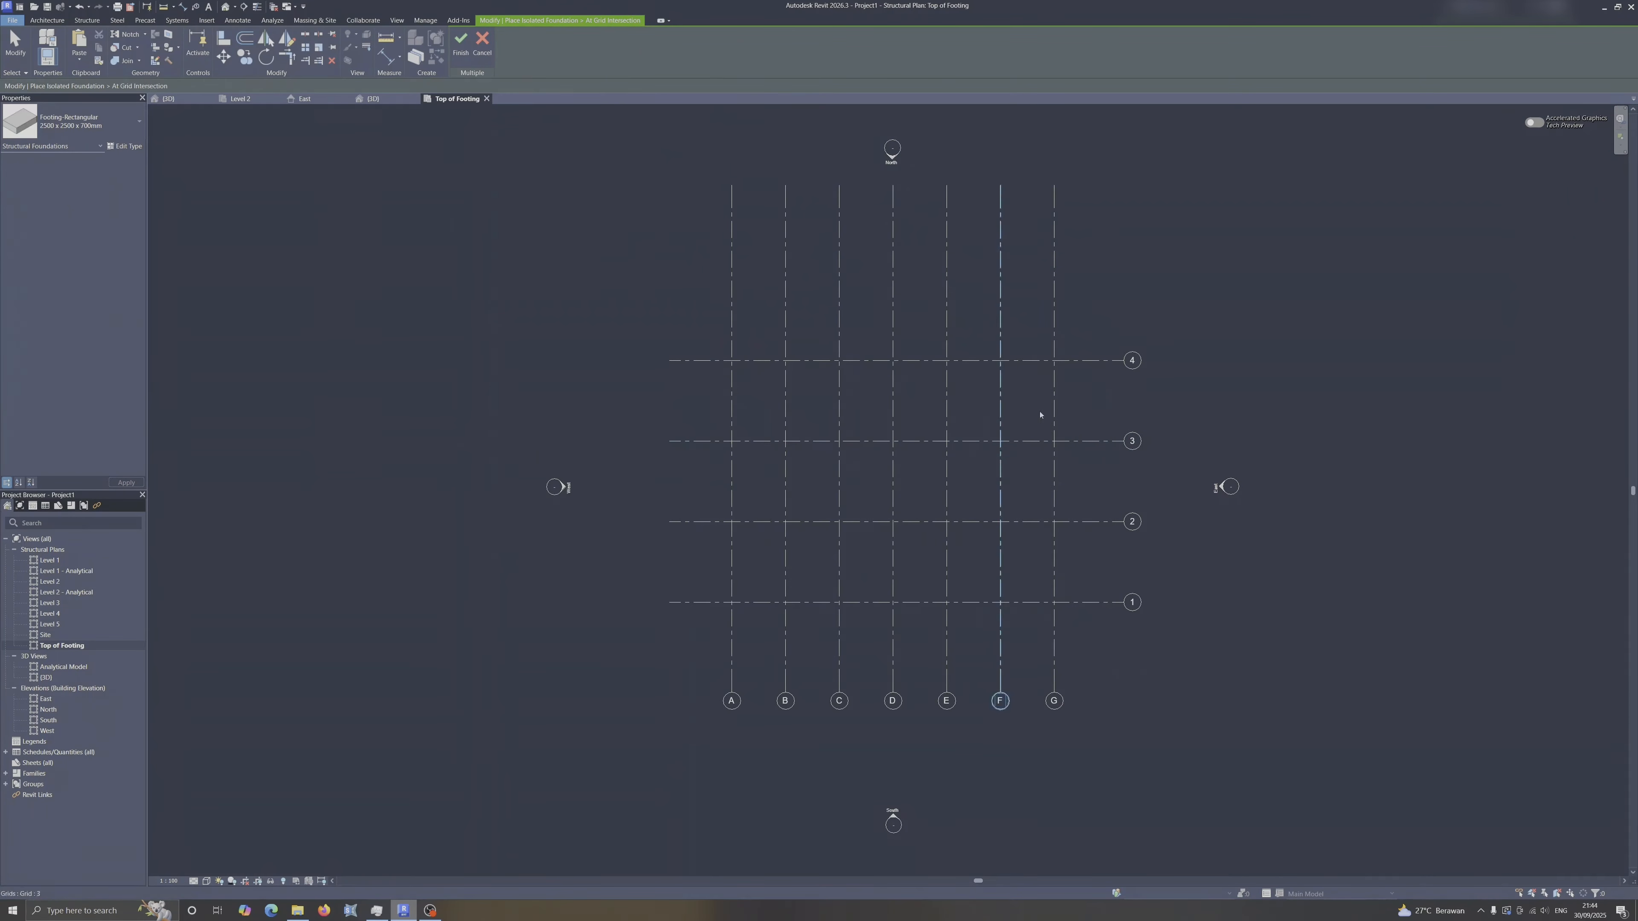
drag(1100, 309, 684, 644)
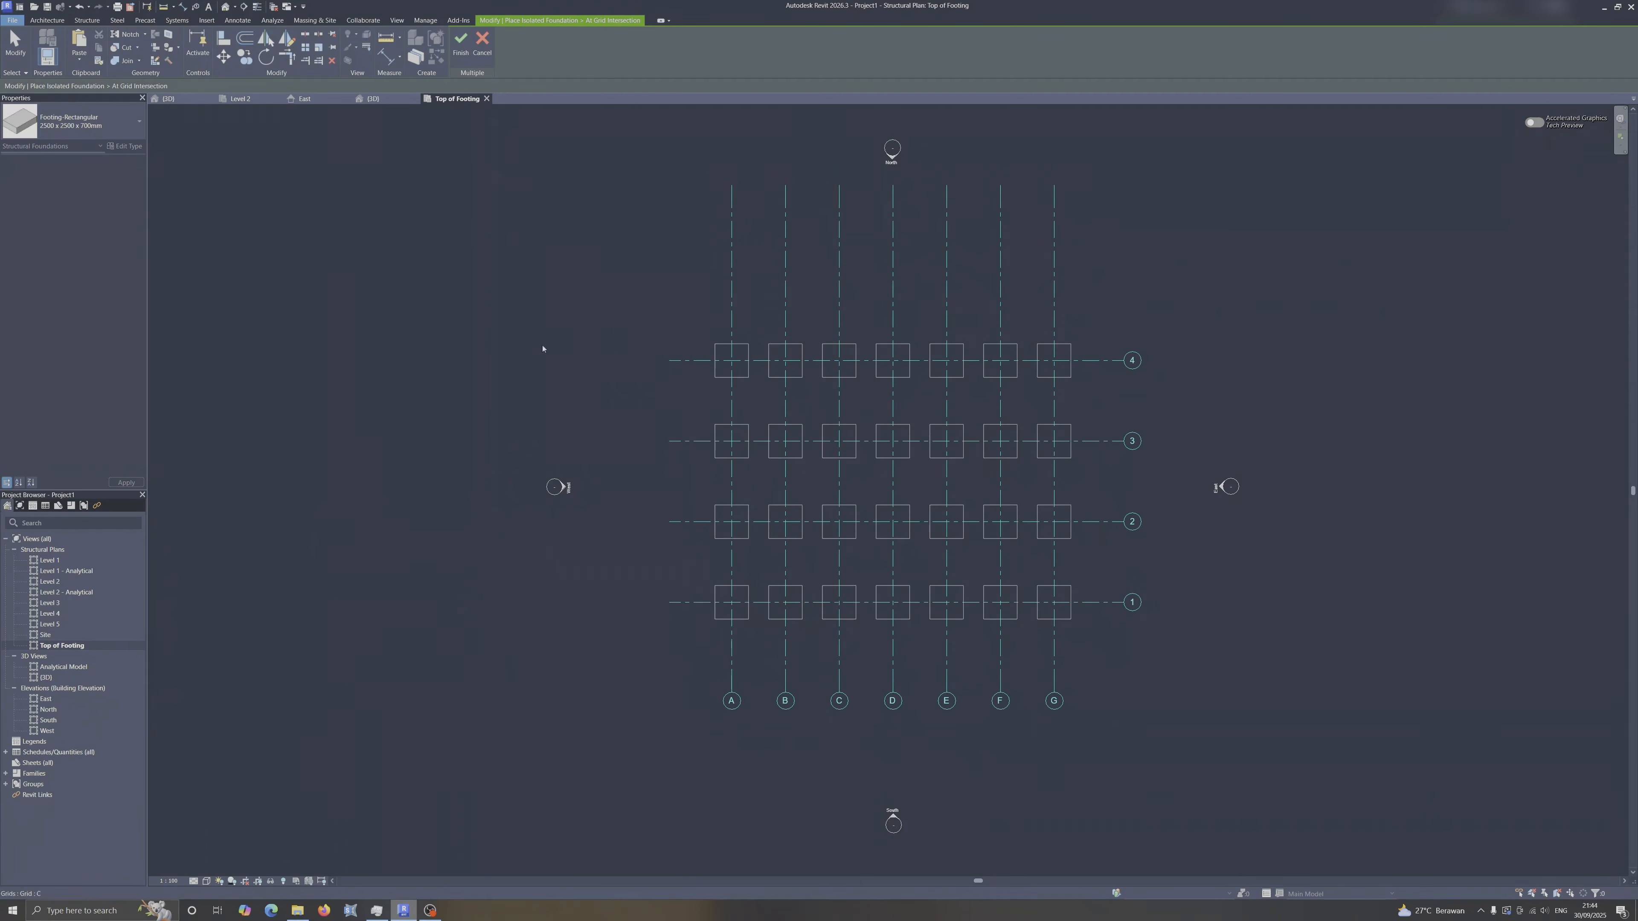
click(460, 45)
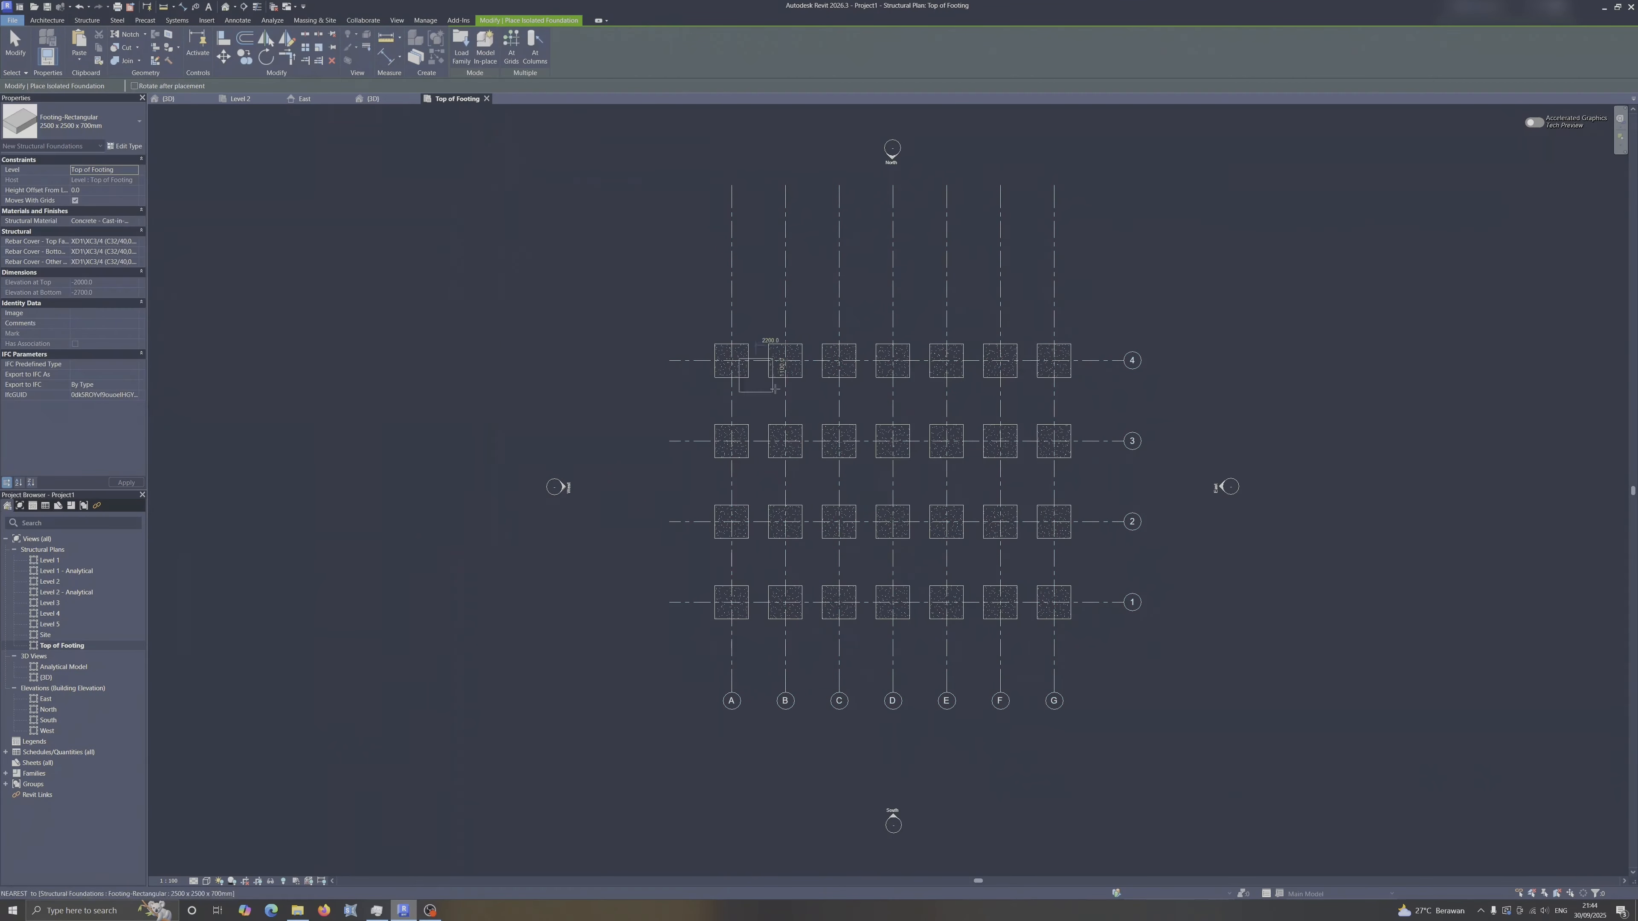
Examine the placed footings in the 3D view, checking their position against the Top of Footing level and a single footing's properties.
click(372, 98)
shift+middle_drag(1038, 645, 815, 542)
key(Escape)
scroll(812, 559, up, 6)
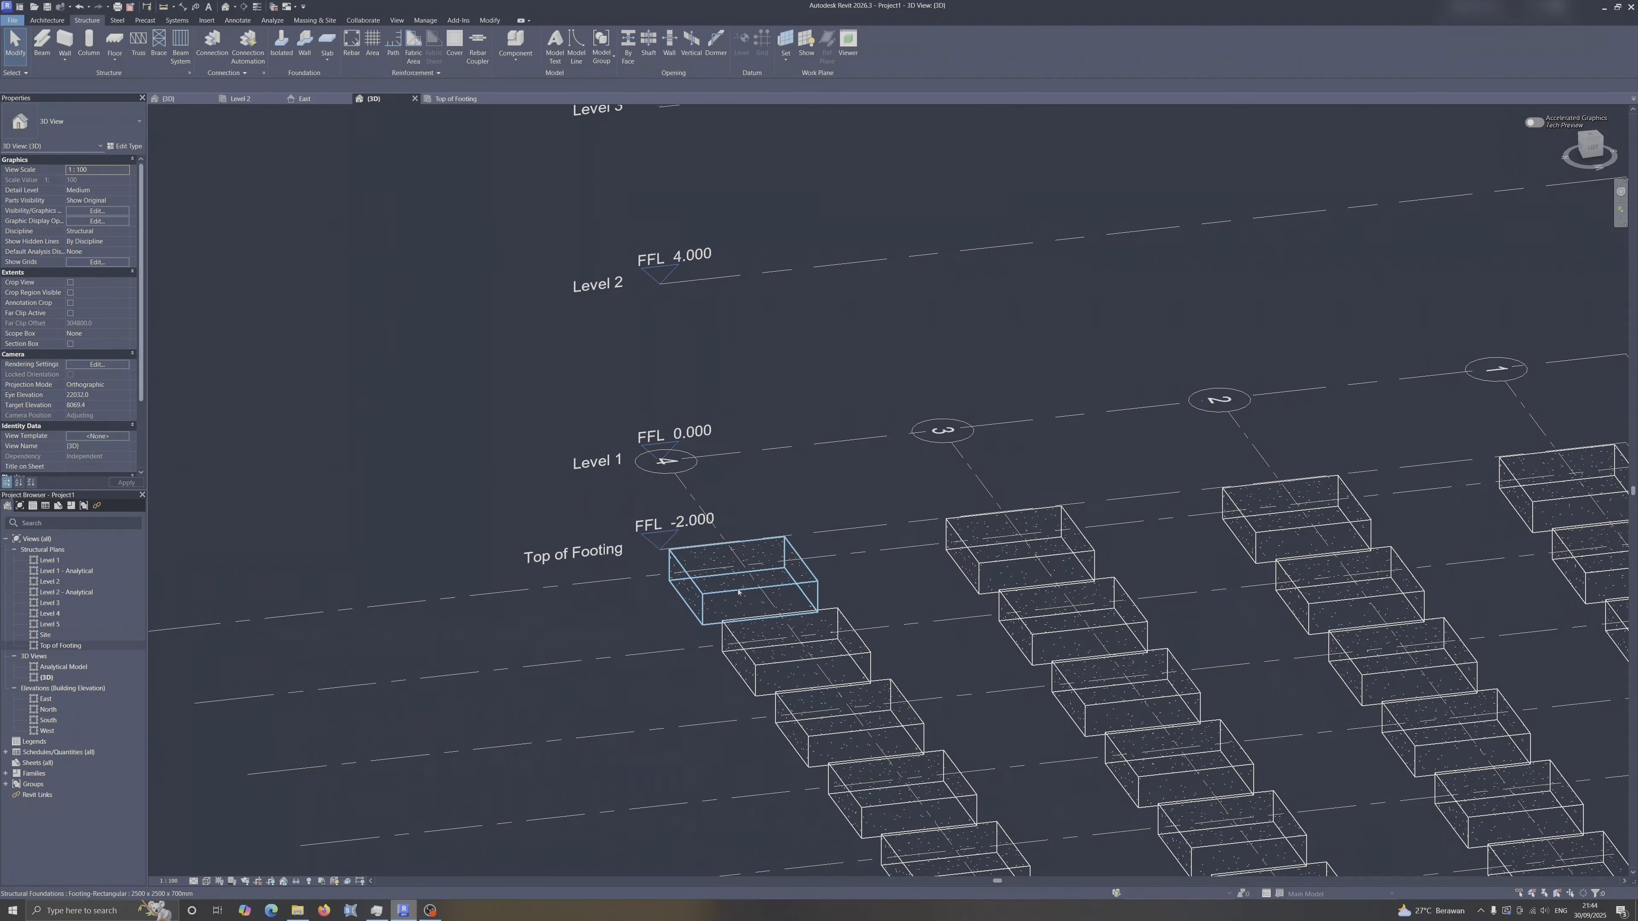
scroll(739, 593, down, 5)
shift+middle_drag(1126, 832, 1127, 812)
scroll(728, 569, up, 3)
middle_drag(1083, 658, 860, 584)
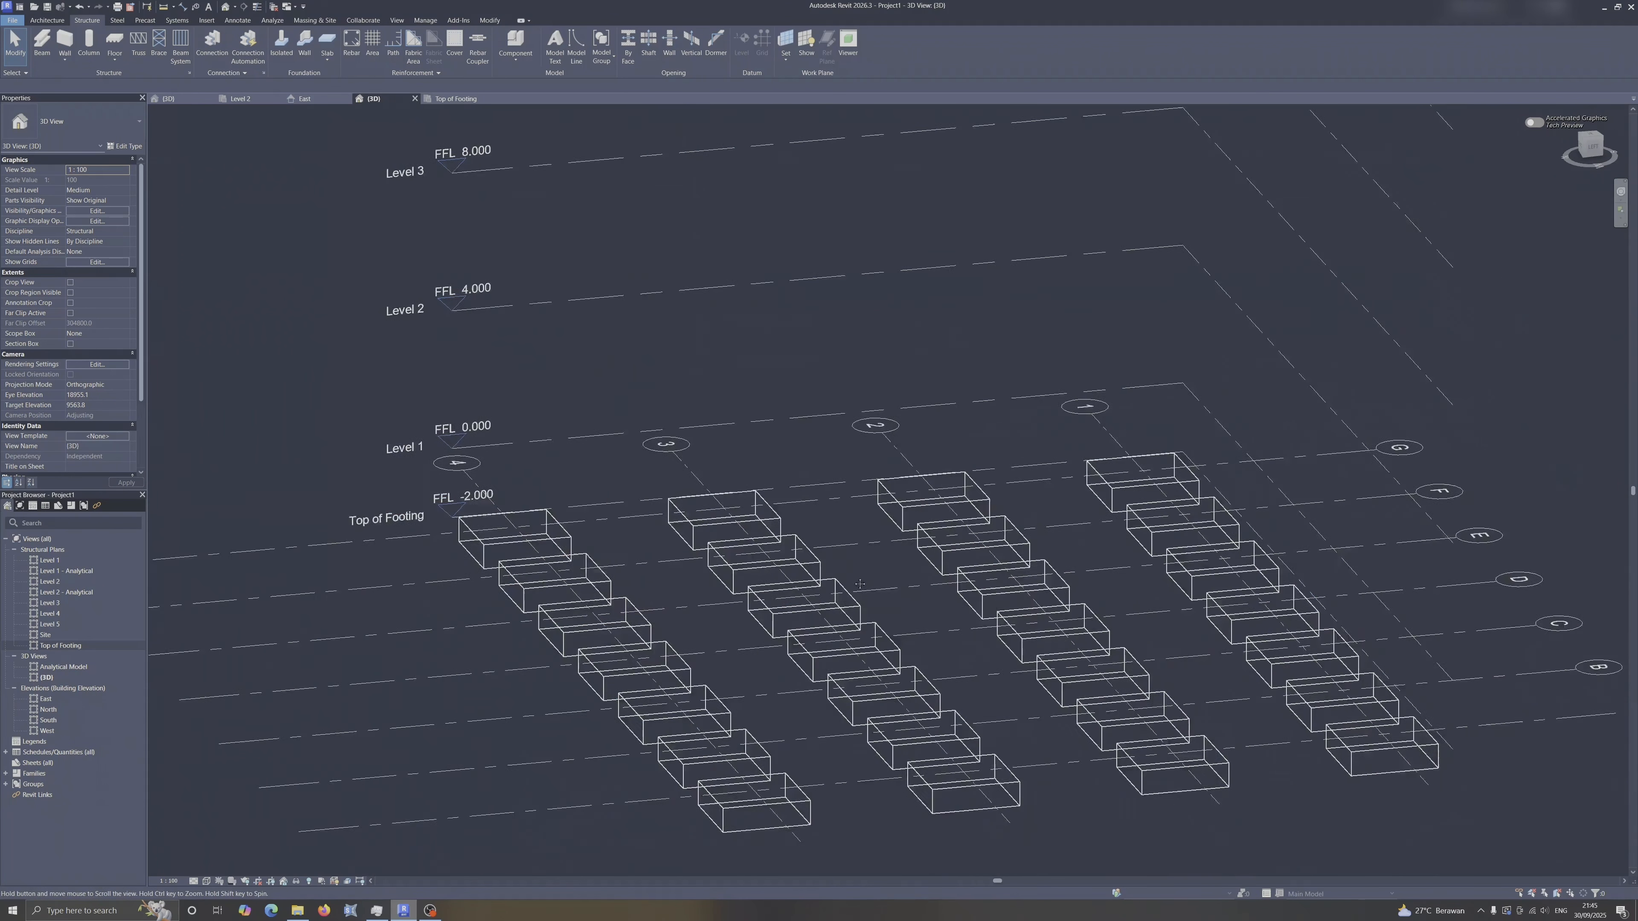
scroll(1006, 478, down, 2)
shift+middle_drag(689, 512, 723, 542)
scroll(723, 542, up, 2)
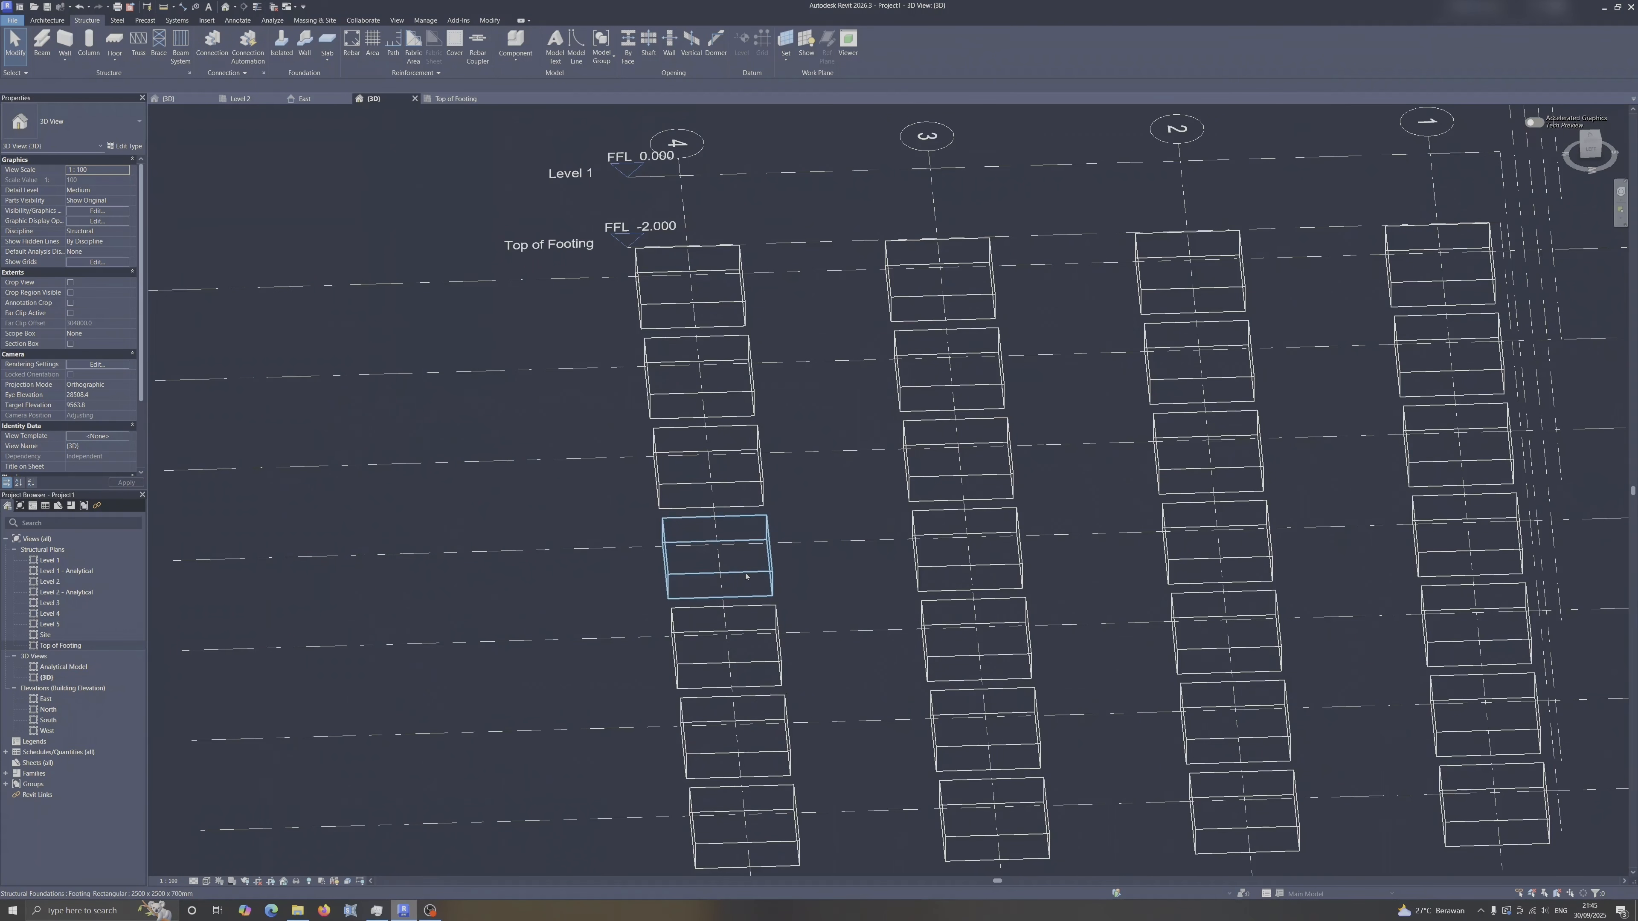
click(723, 545)
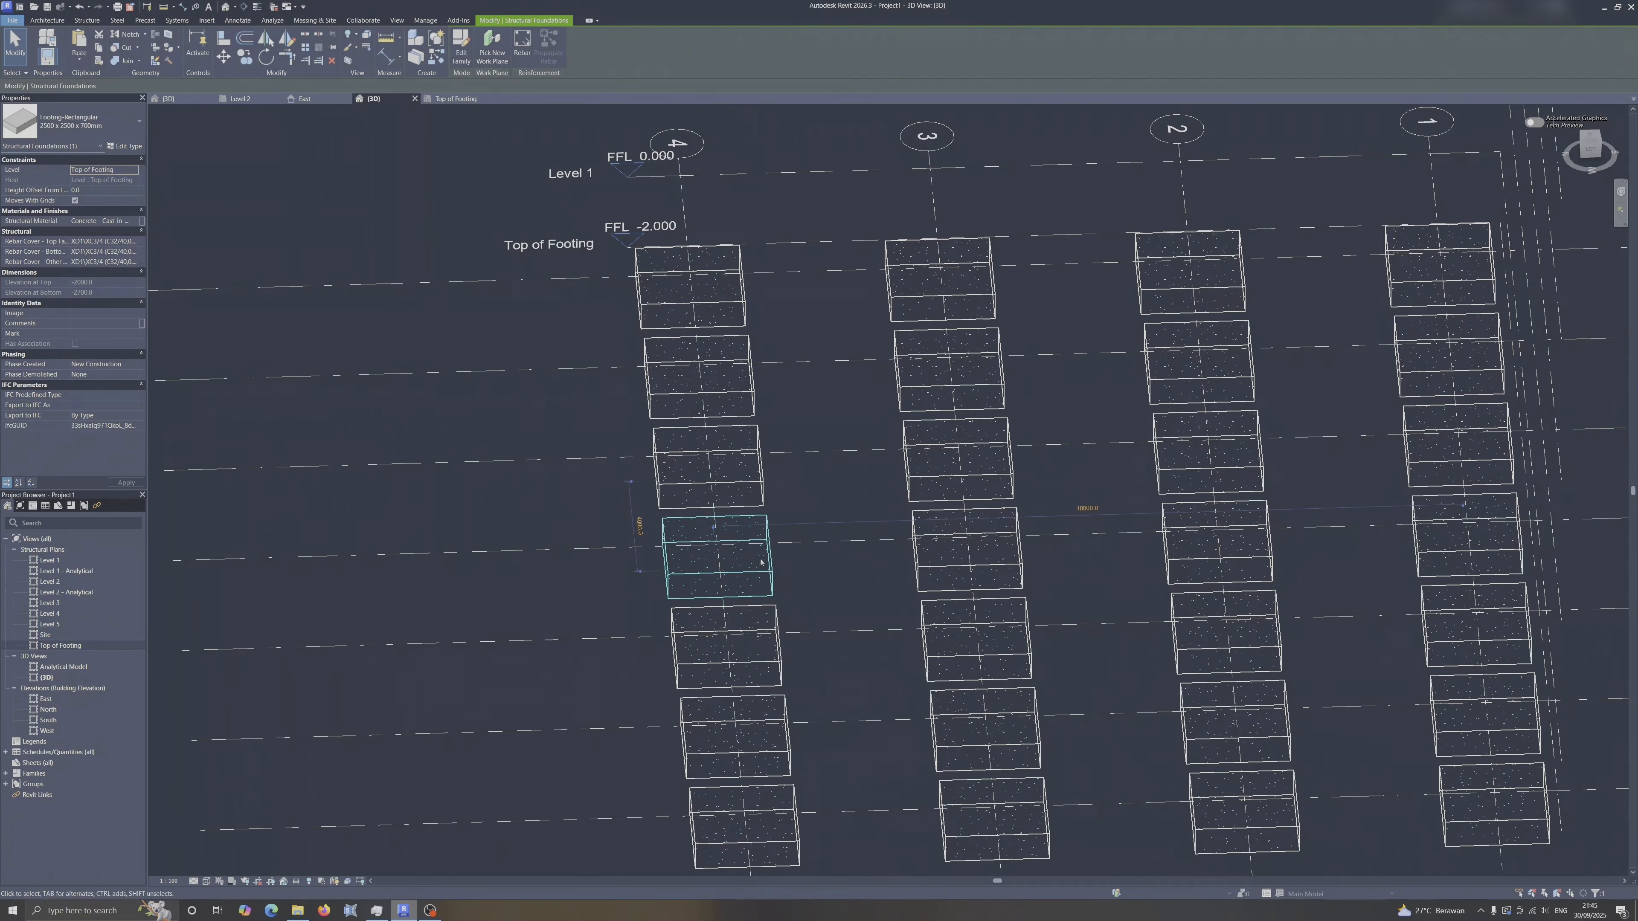
click(814, 582)
scroll(814, 583, down, 3)
middle_drag(815, 584, 954, 539)
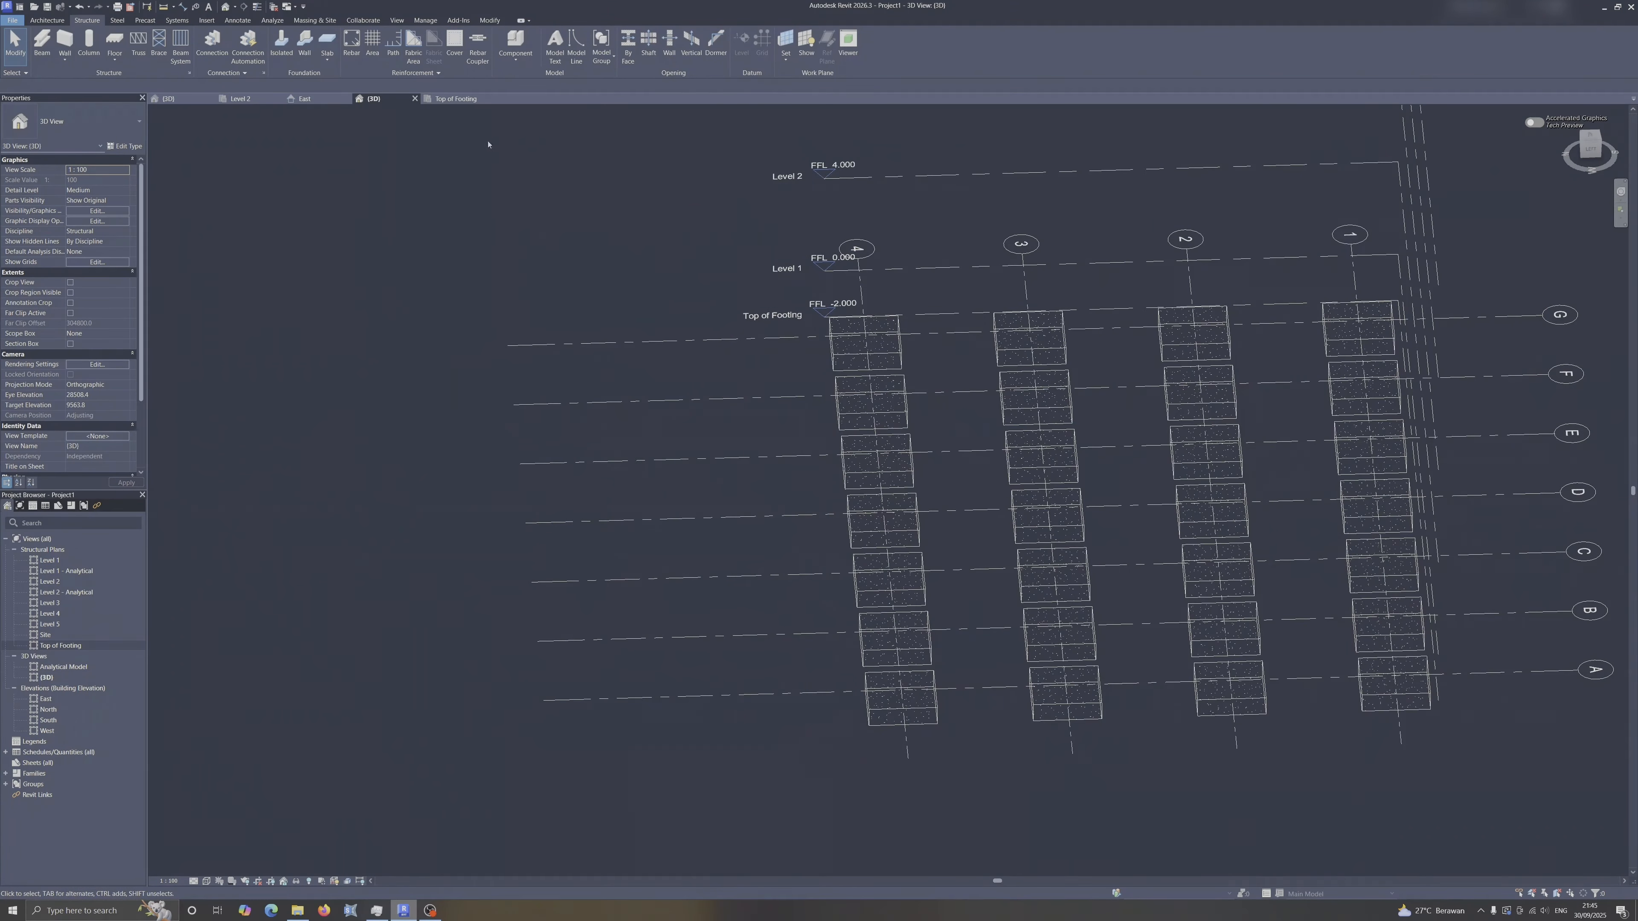
Examine the short concrete columns above the footings in the 3D view of the finished Steel structure tutorial project.
click(450, 100)
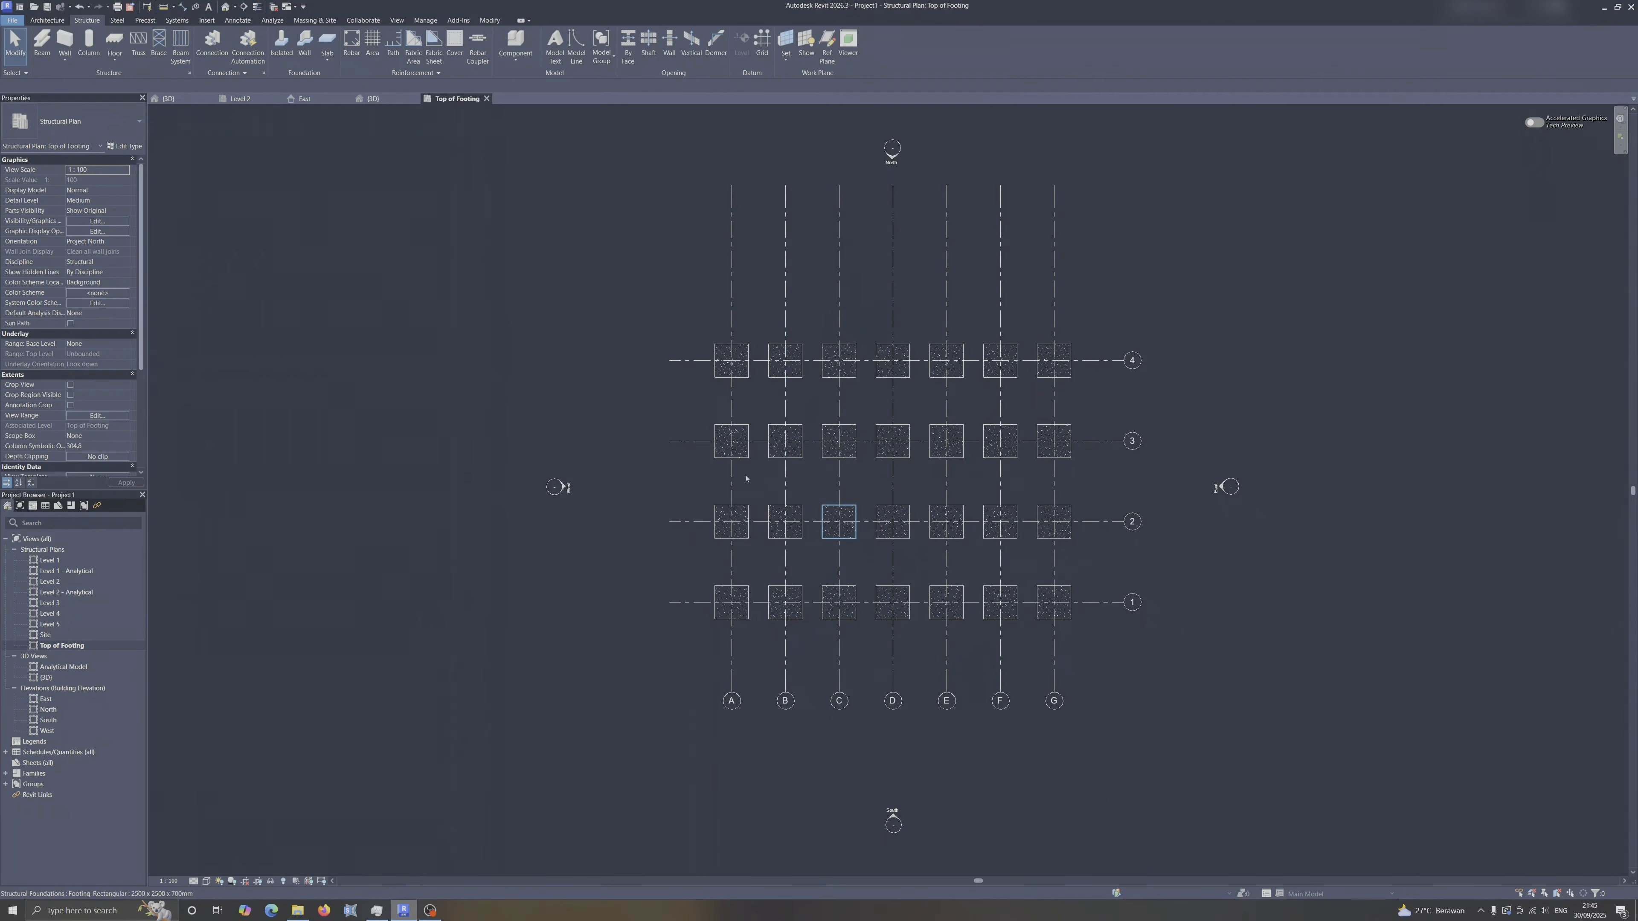
click(171, 100)
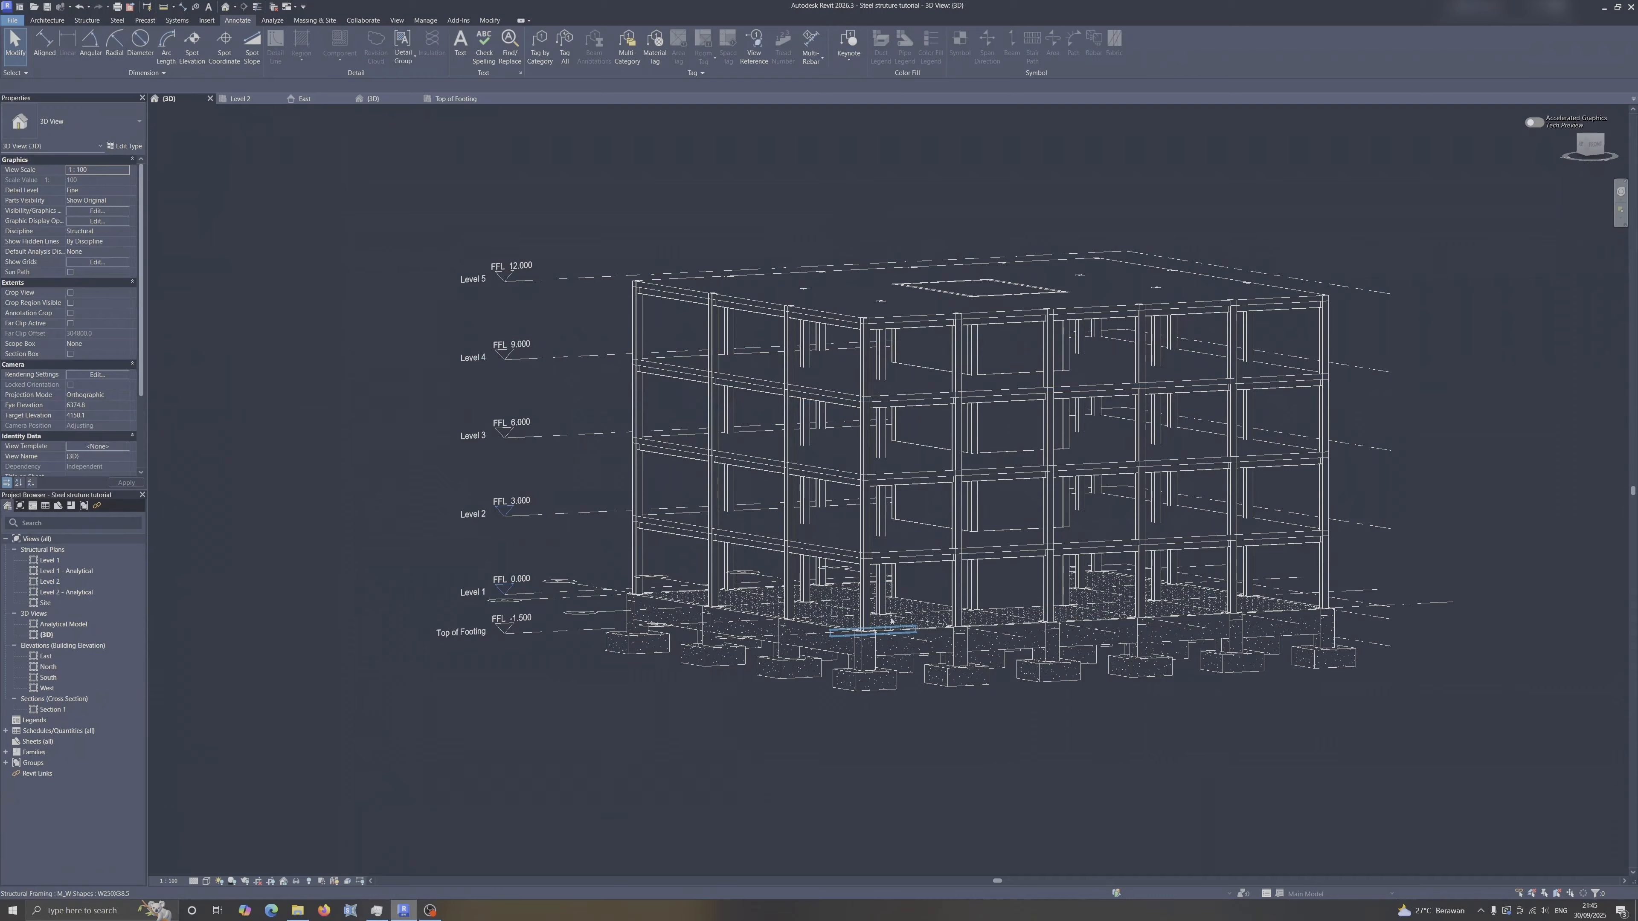
scroll(891, 620, up, 3)
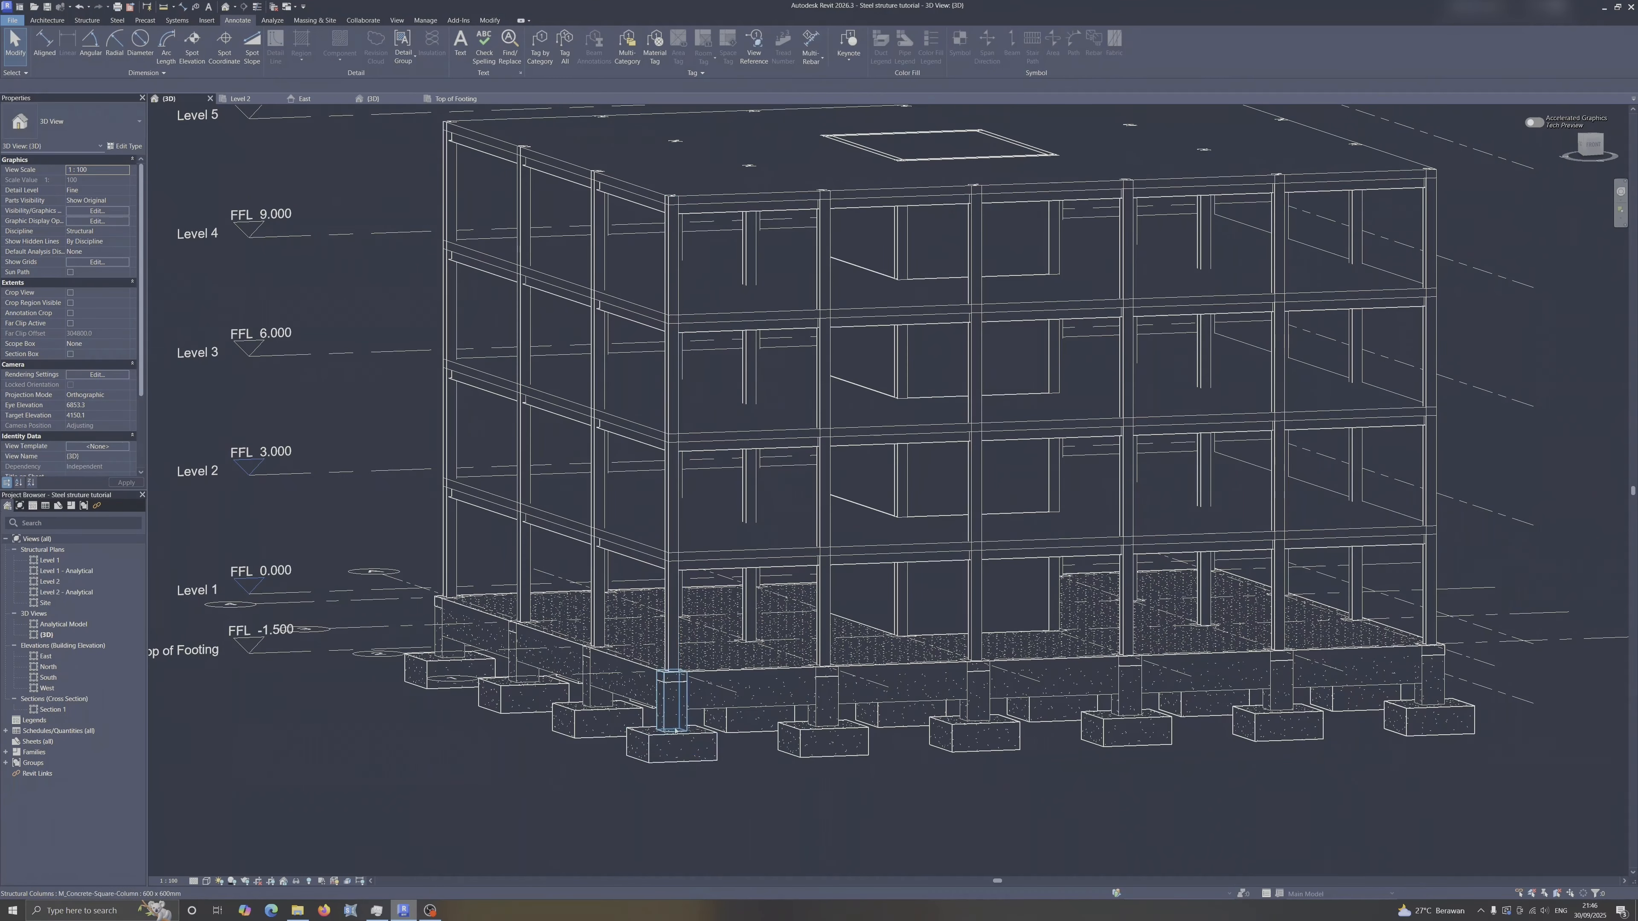
scroll(670, 685, up, 3)
click(691, 724)
click(788, 831)
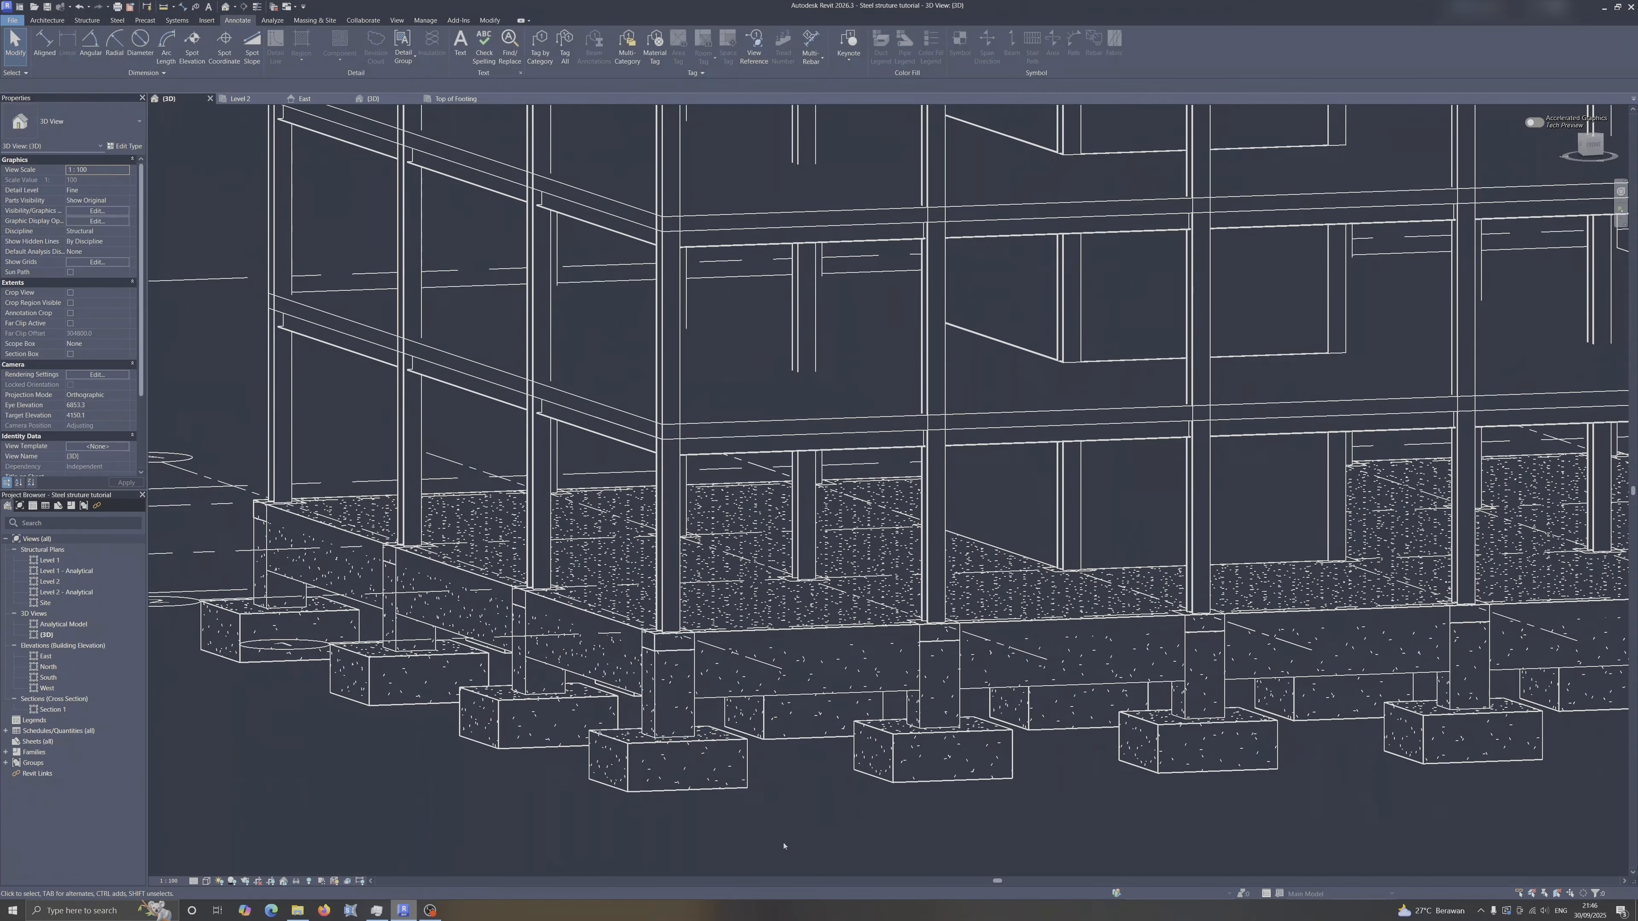
scroll(667, 734, down, 2)
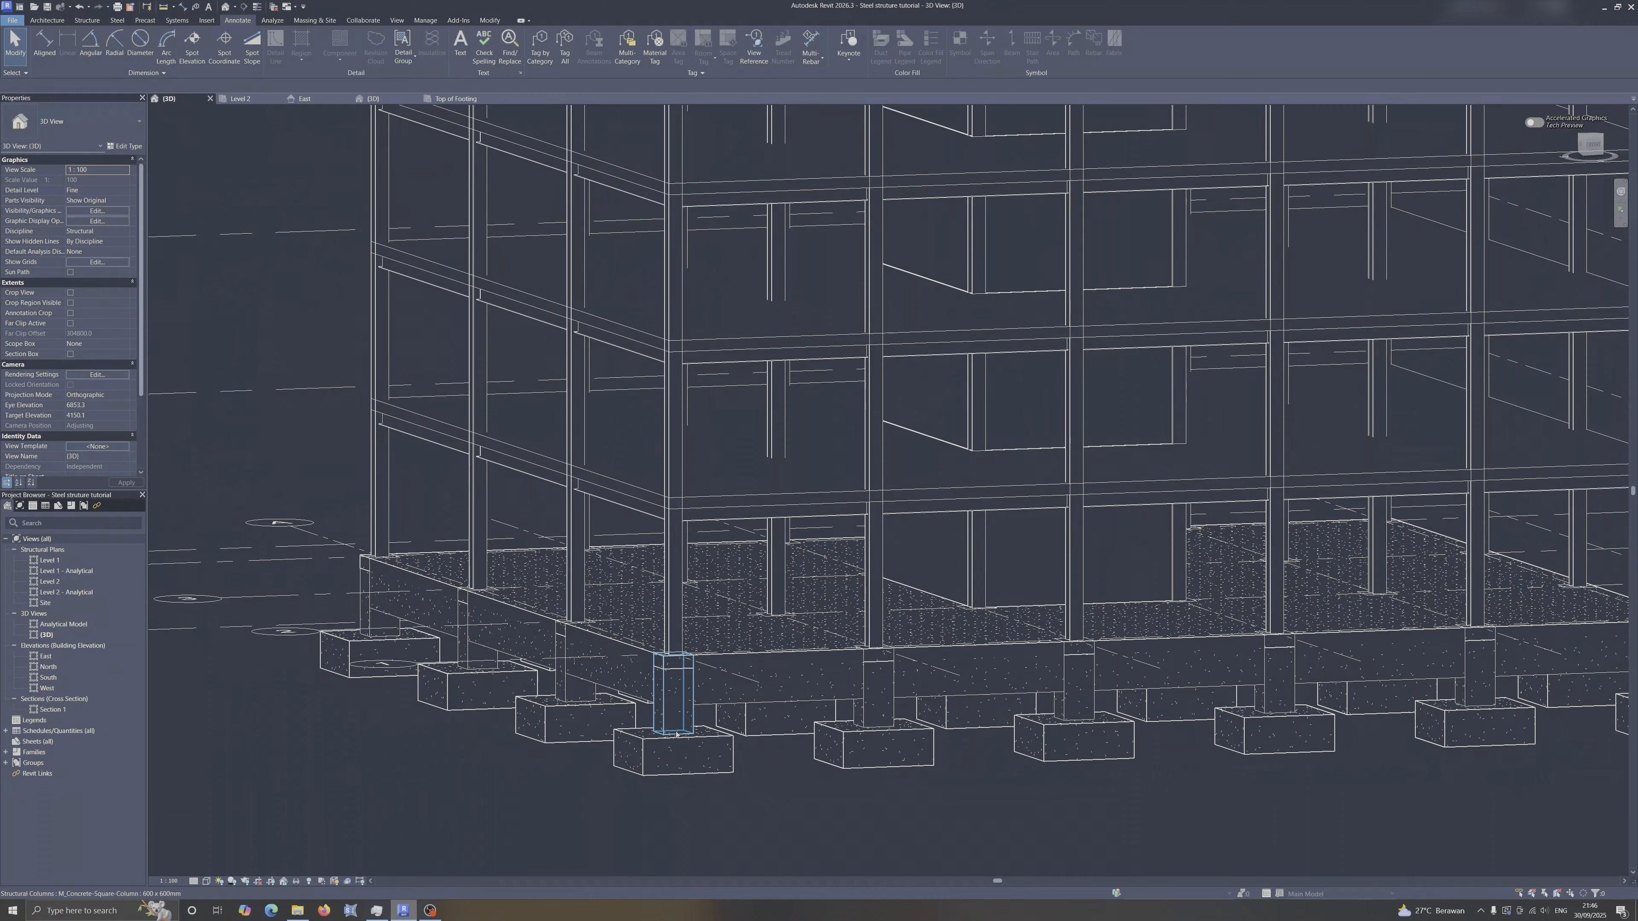
Start a vertical structural column in Project1's Top of Footing plan, with its placement set to Height up to Level 1.
click(438, 100)
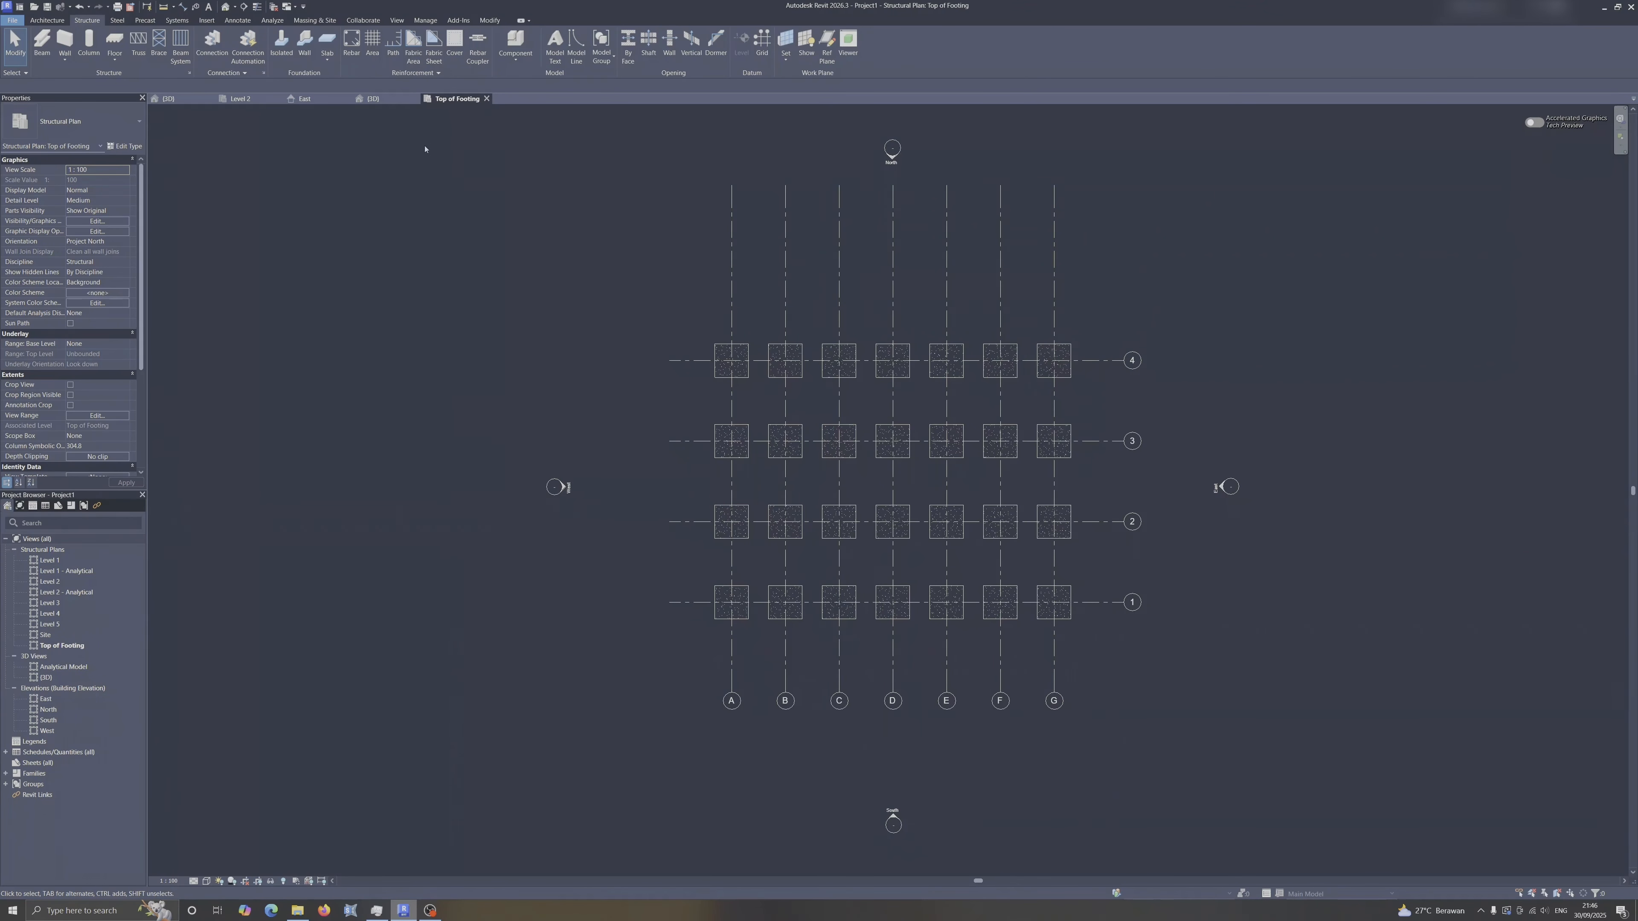
click(97, 48)
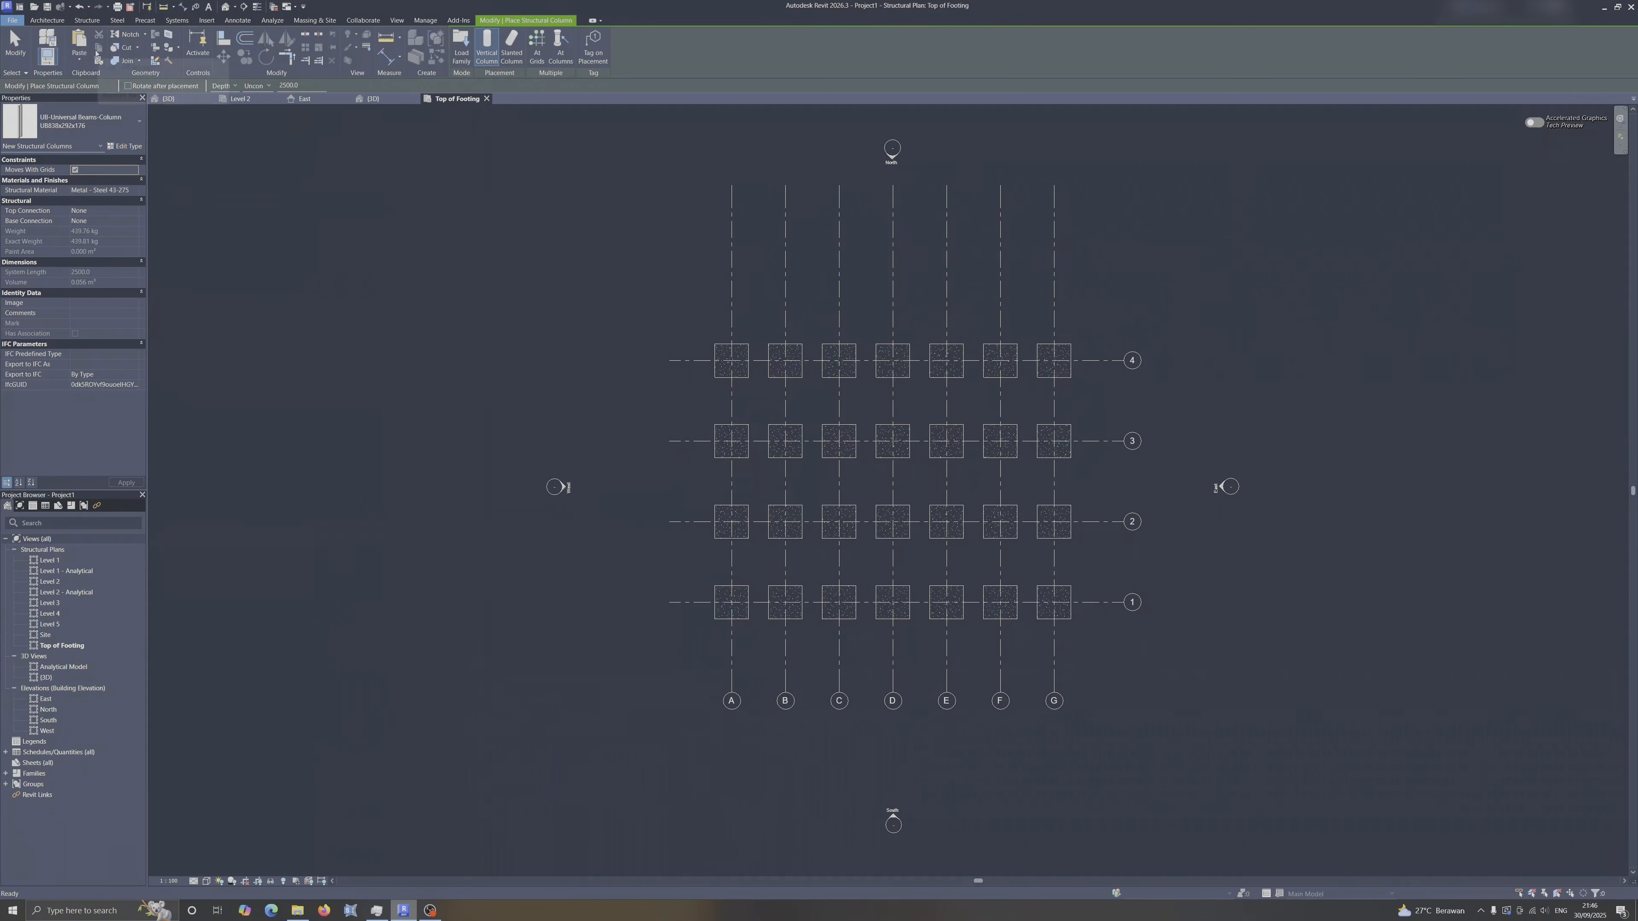
click(94, 125)
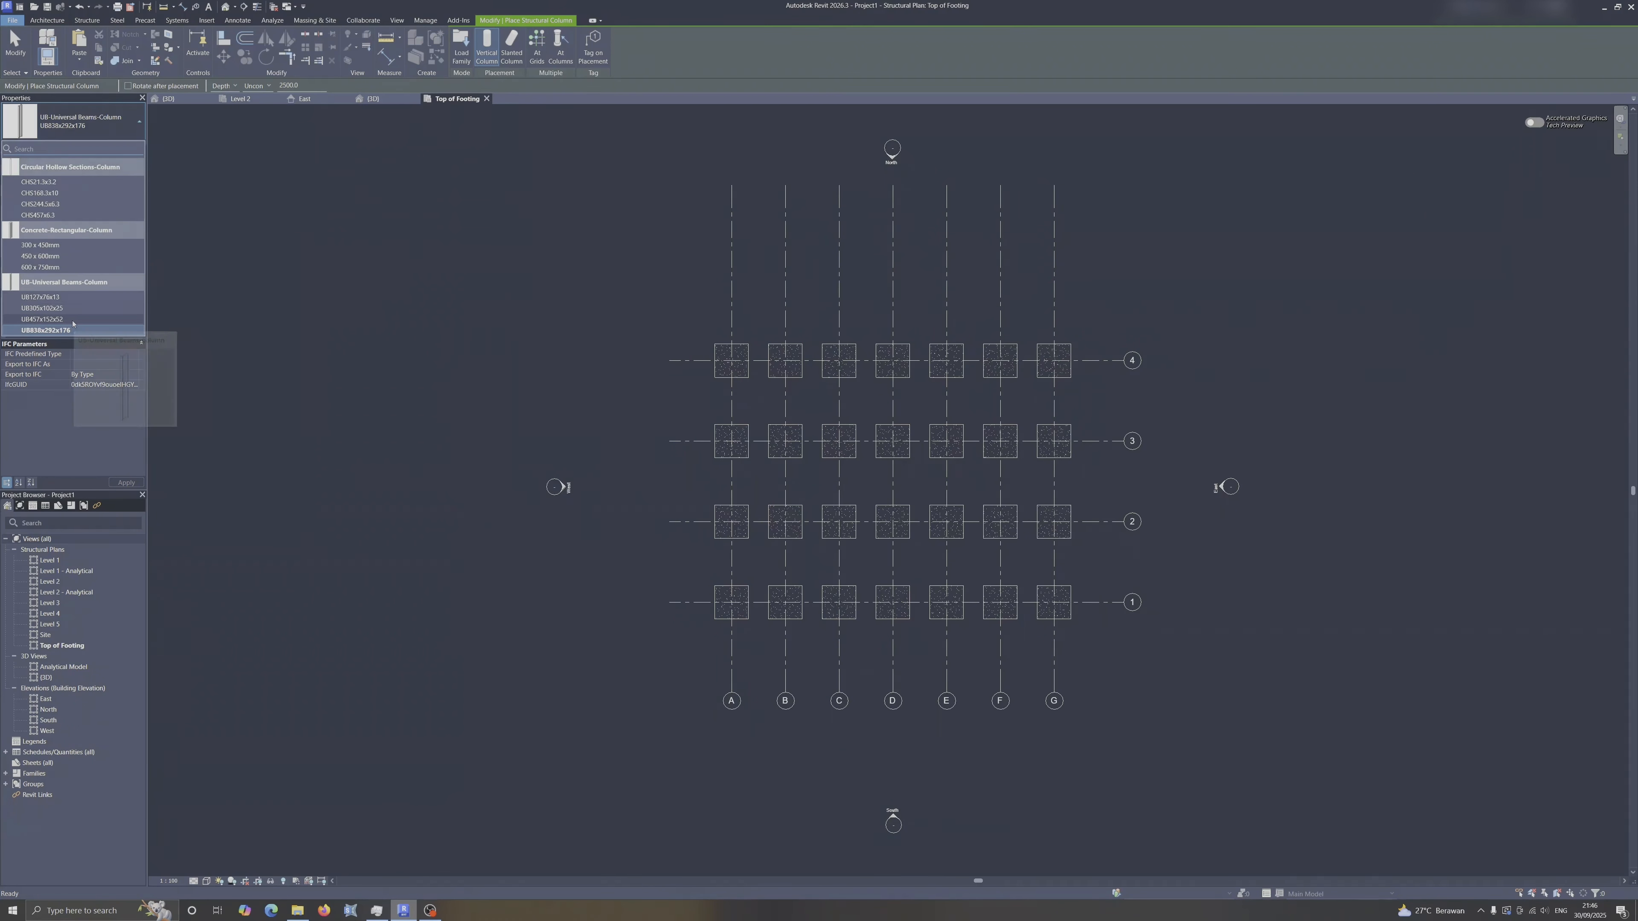
click(131, 129)
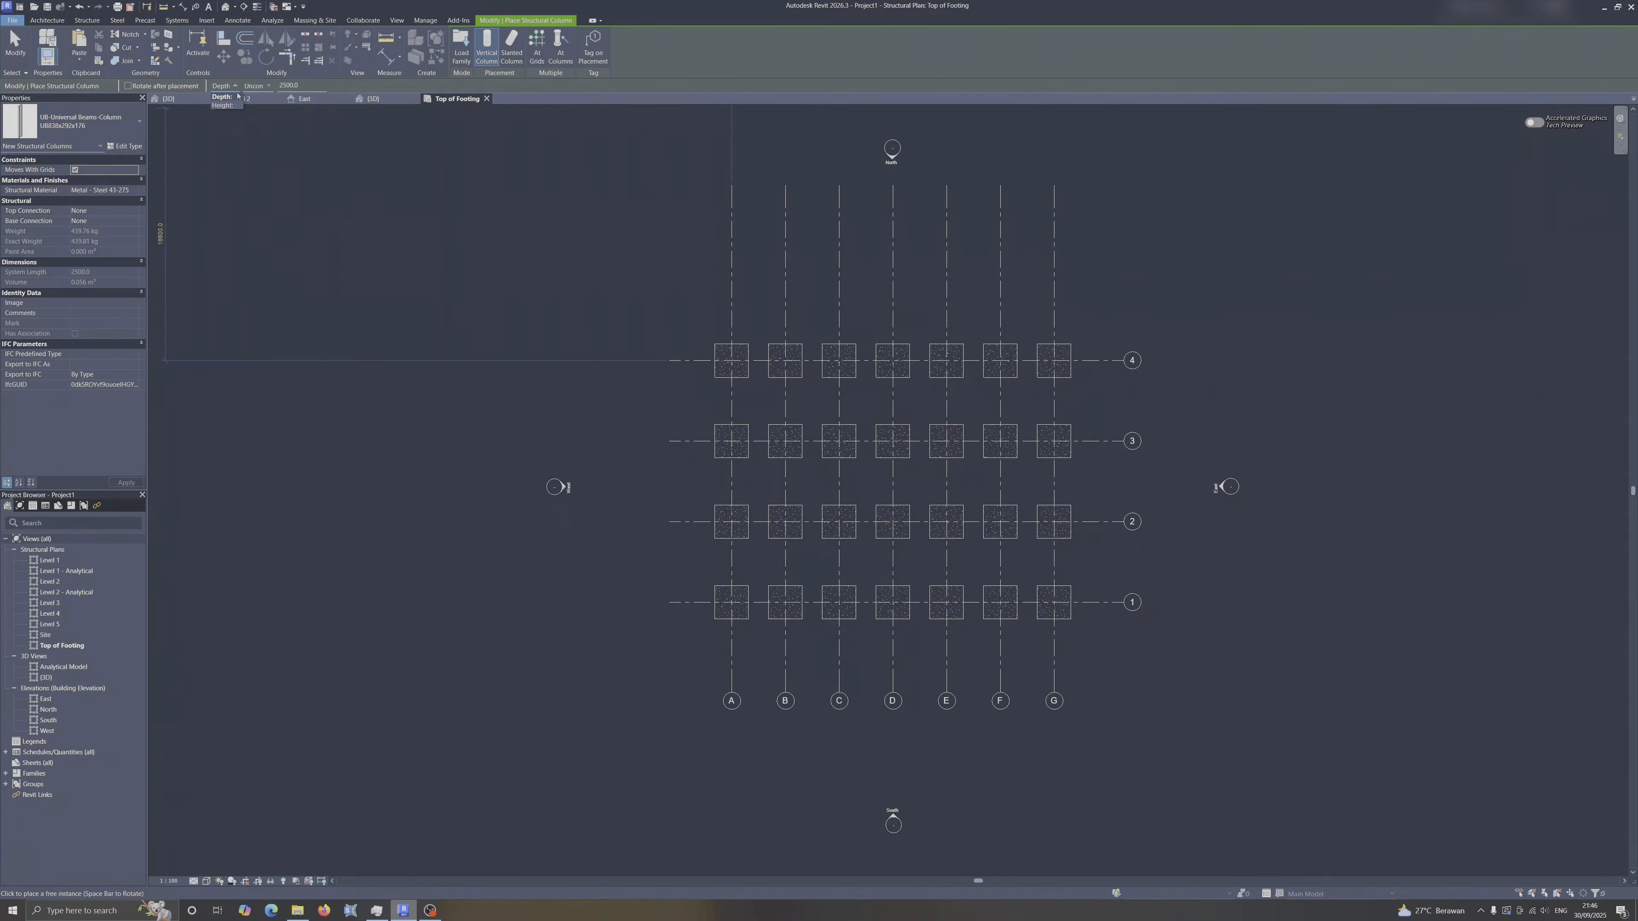
click(220, 105)
click(256, 87)
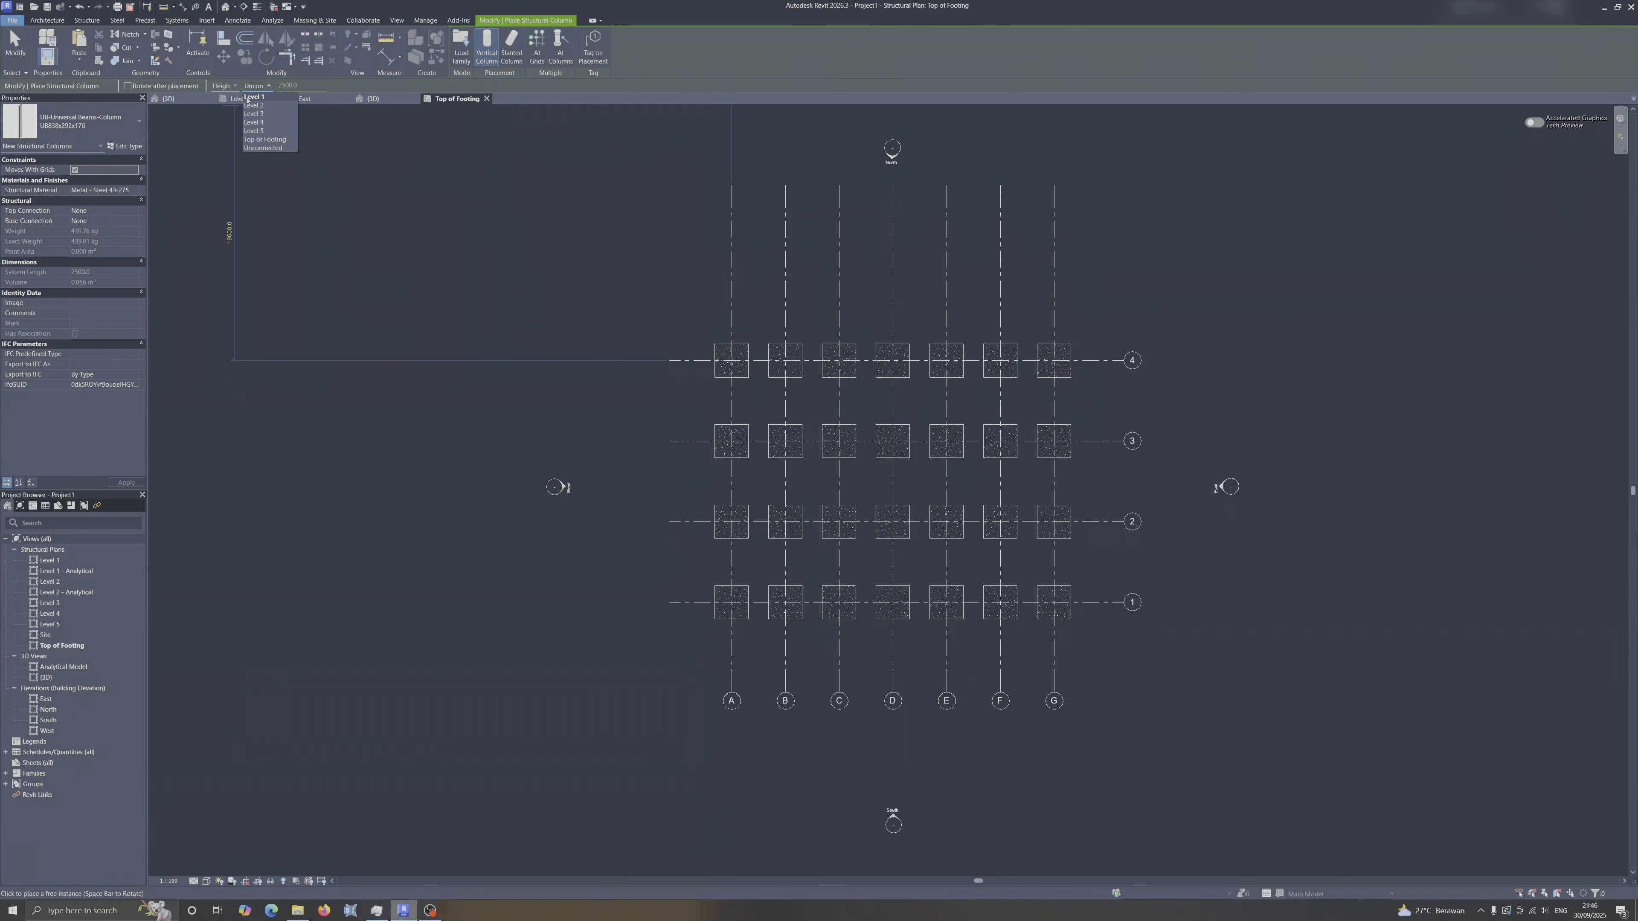
click(247, 97)
Load the M_Concrete-Square-Column family from the concrete structural columns library and choose its 600 x 600mm type.
click(461, 48)
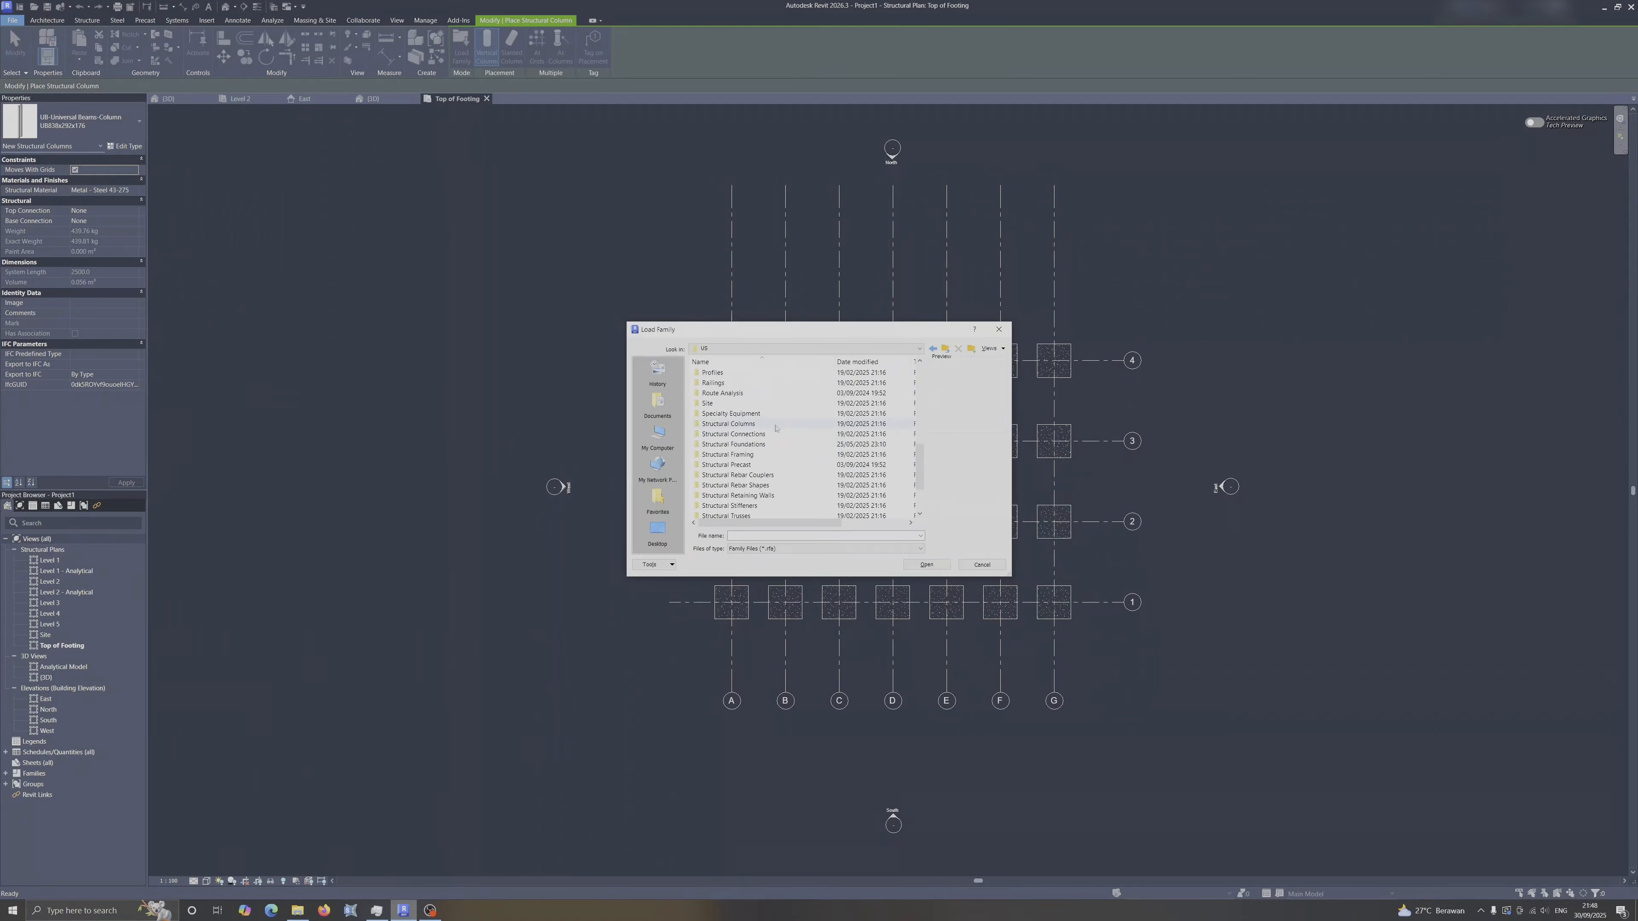
double_click(729, 424)
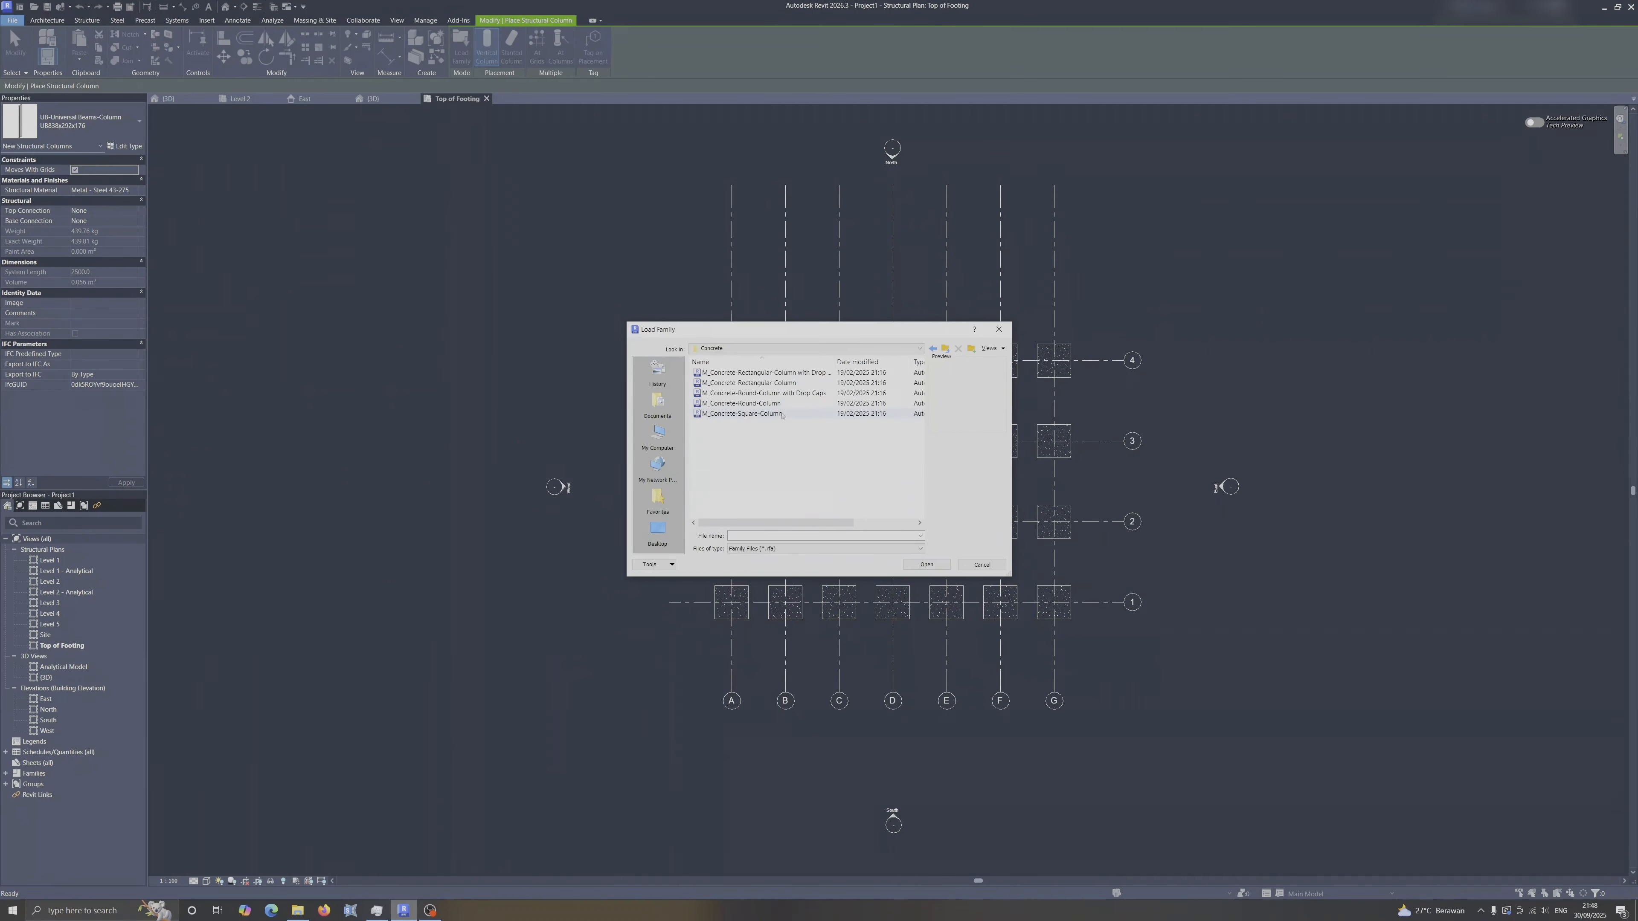
click(785, 413)
click(924, 565)
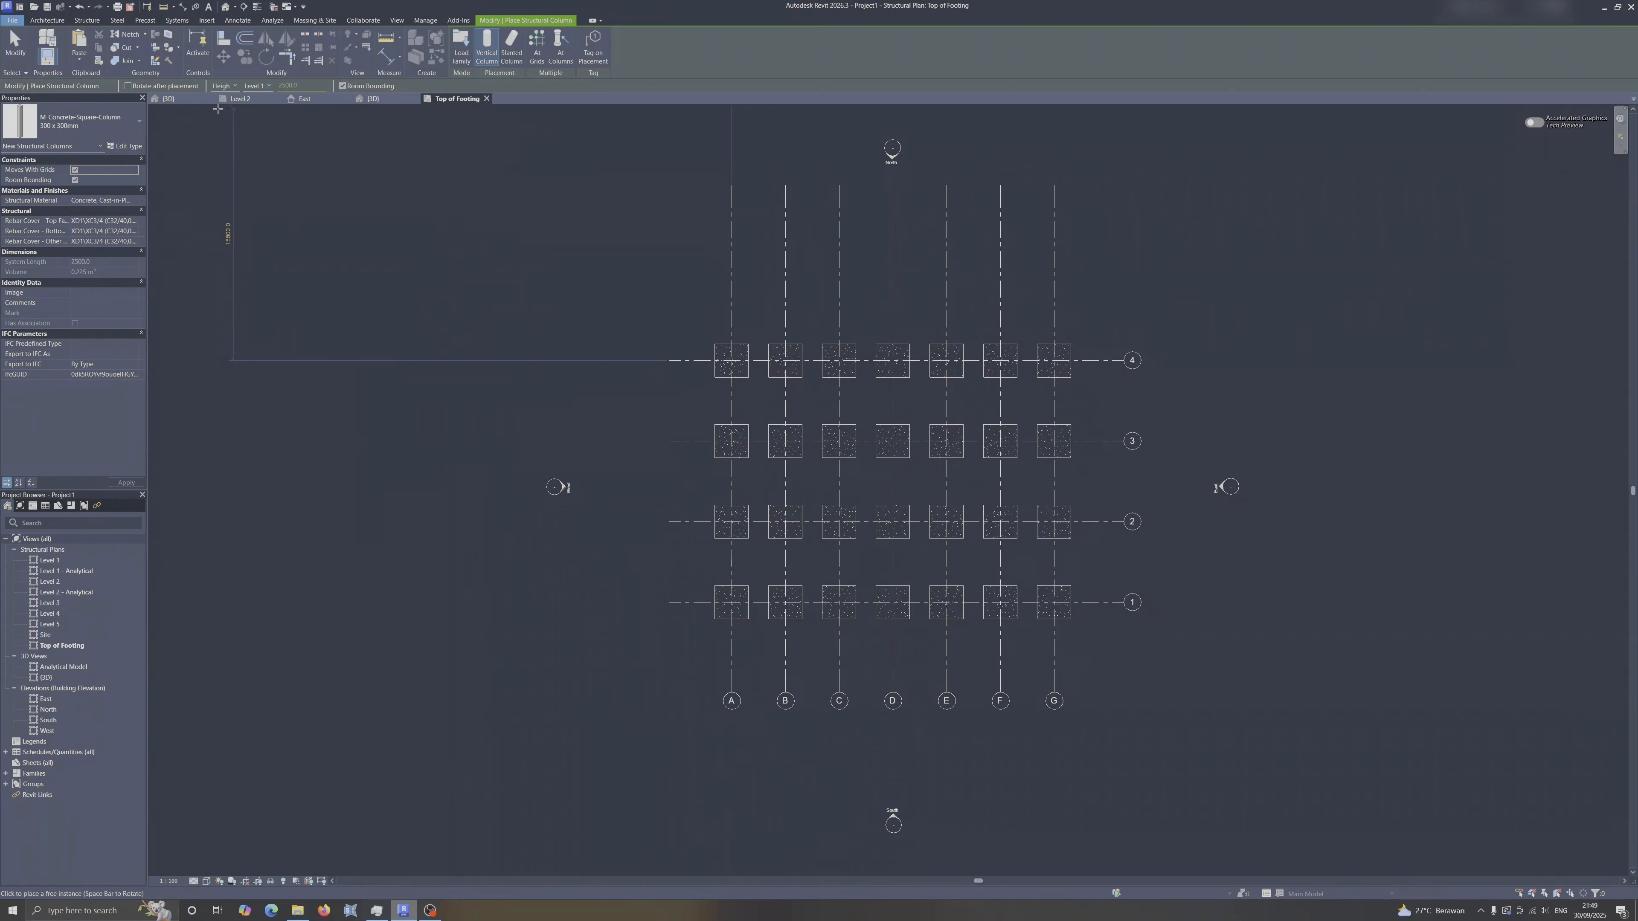
click(123, 133)
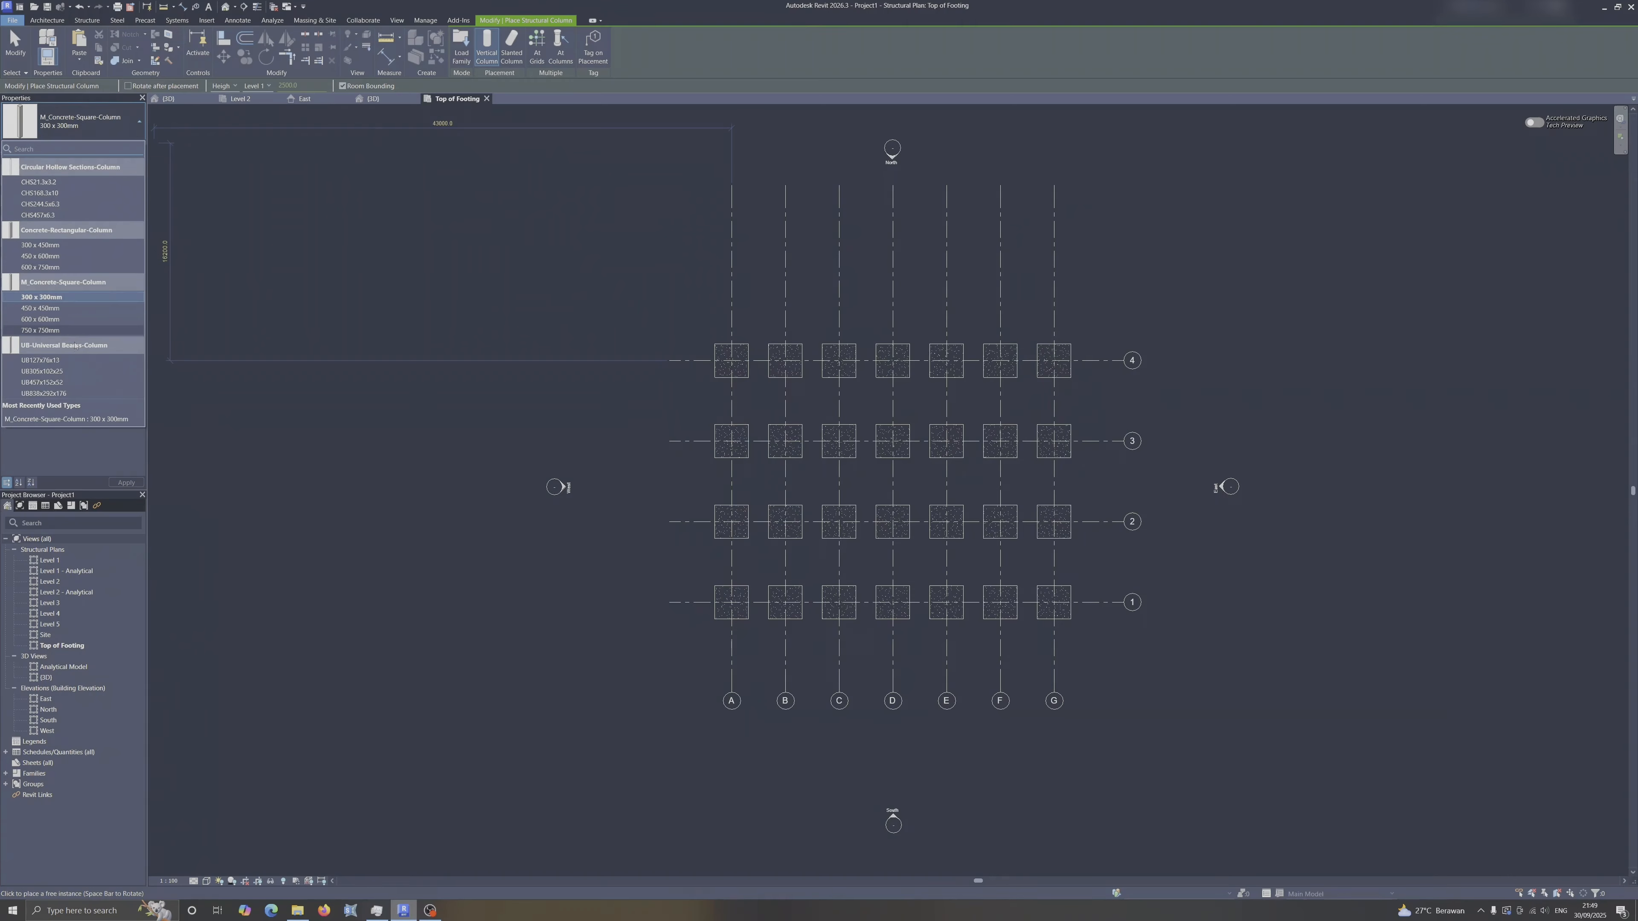
click(49, 320)
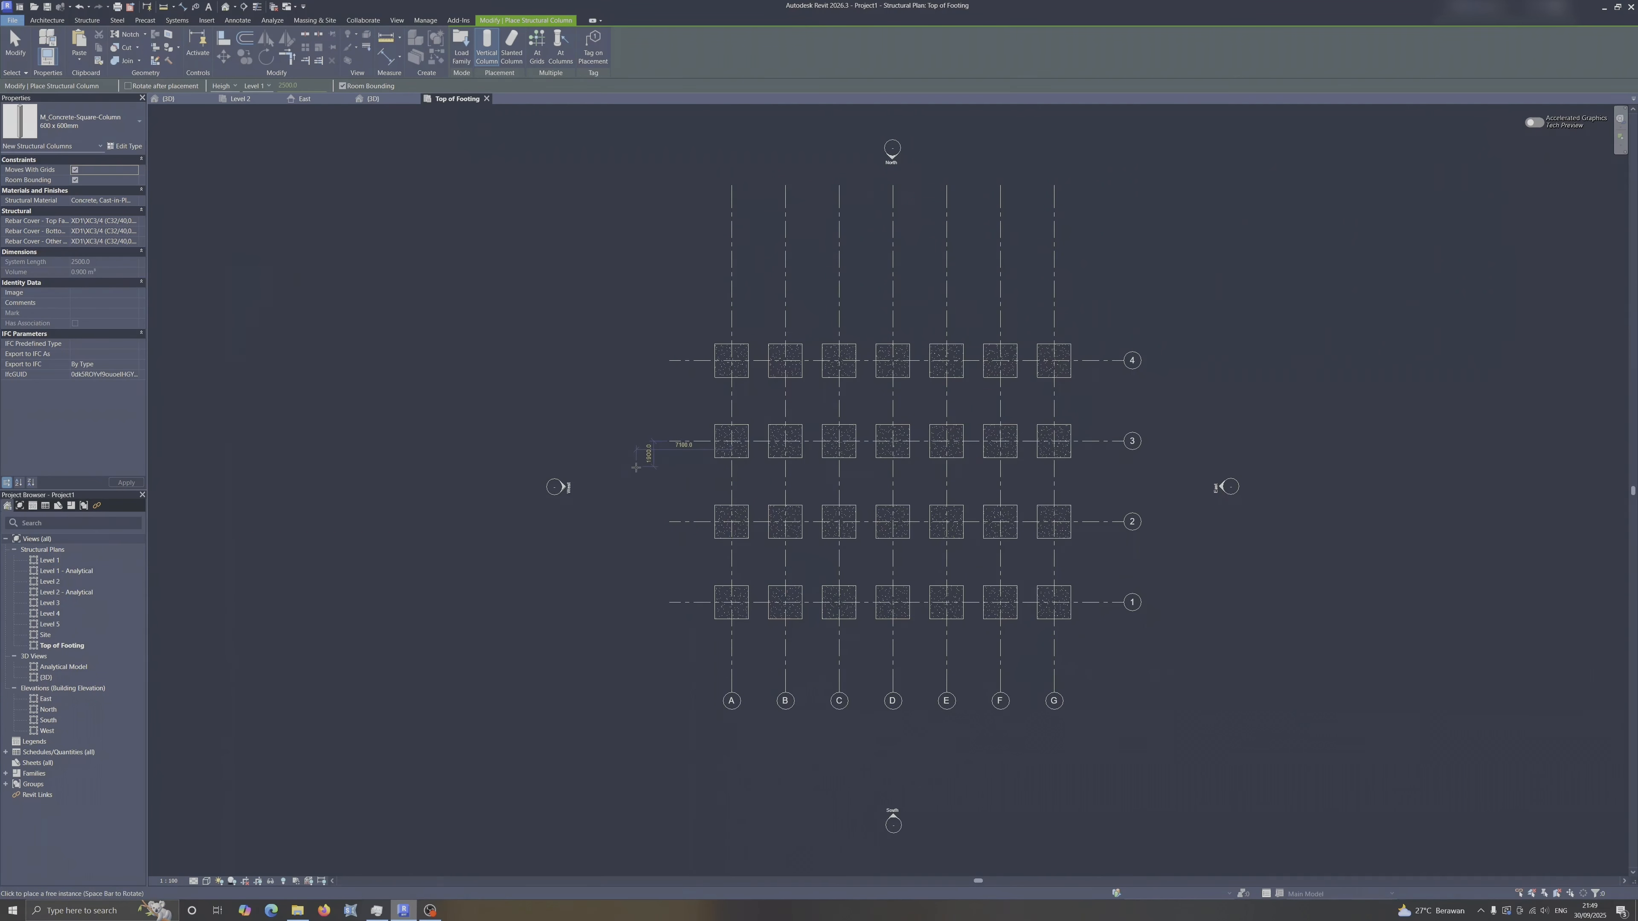
Place the 600 x 600mm concrete columns at all grid intersections of A–G and 1–4.
click(538, 63)
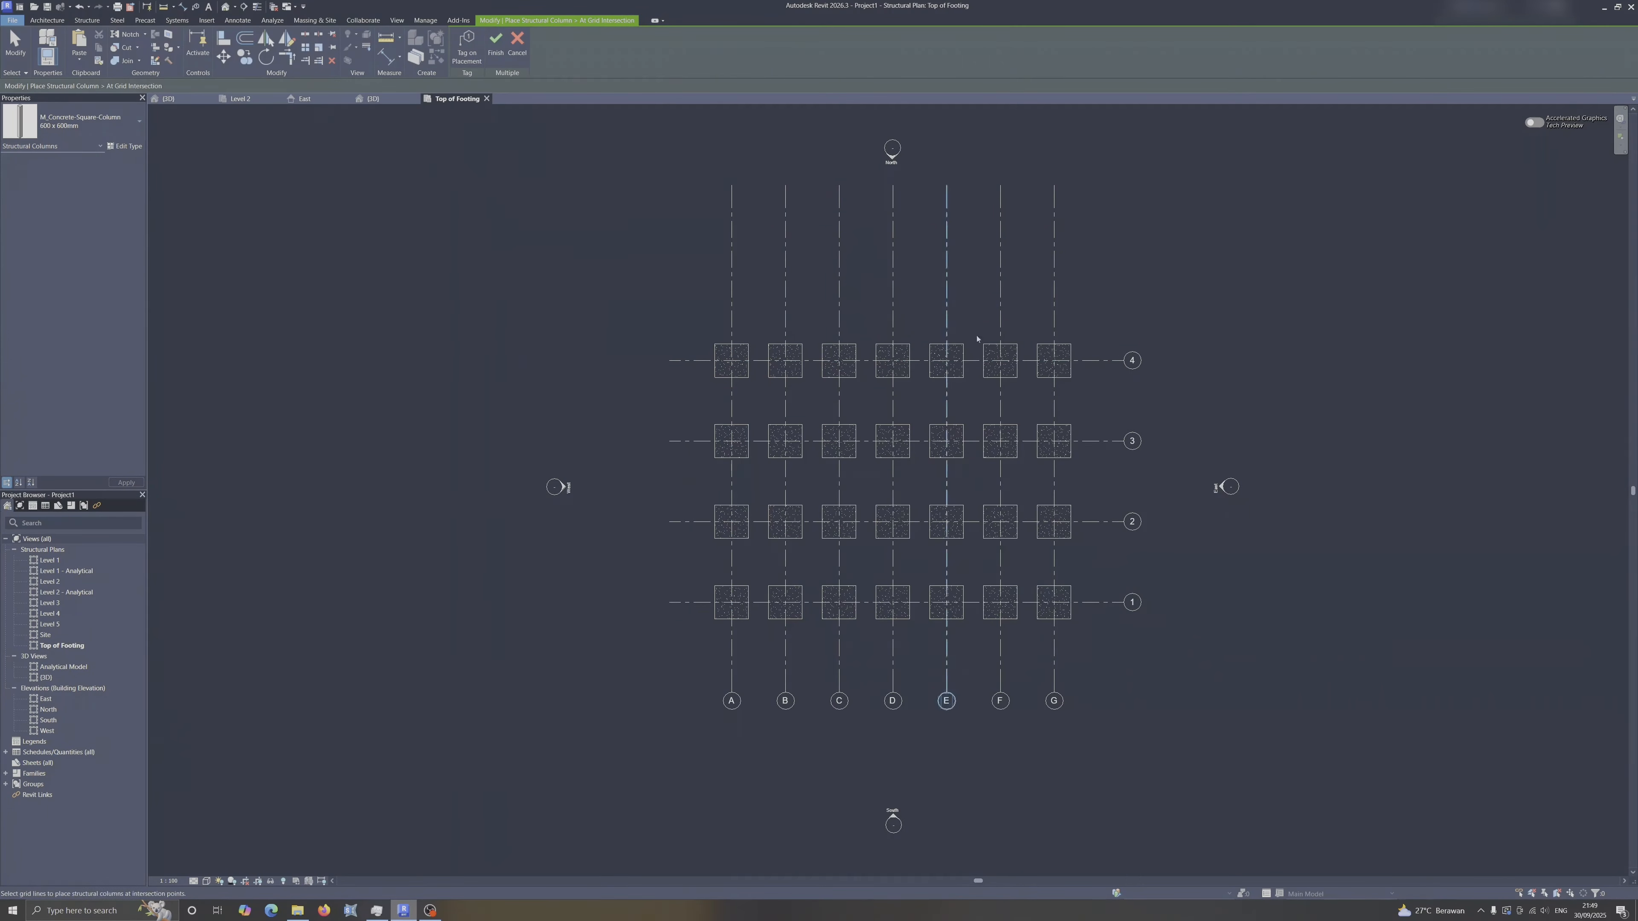
drag(1120, 306, 645, 654)
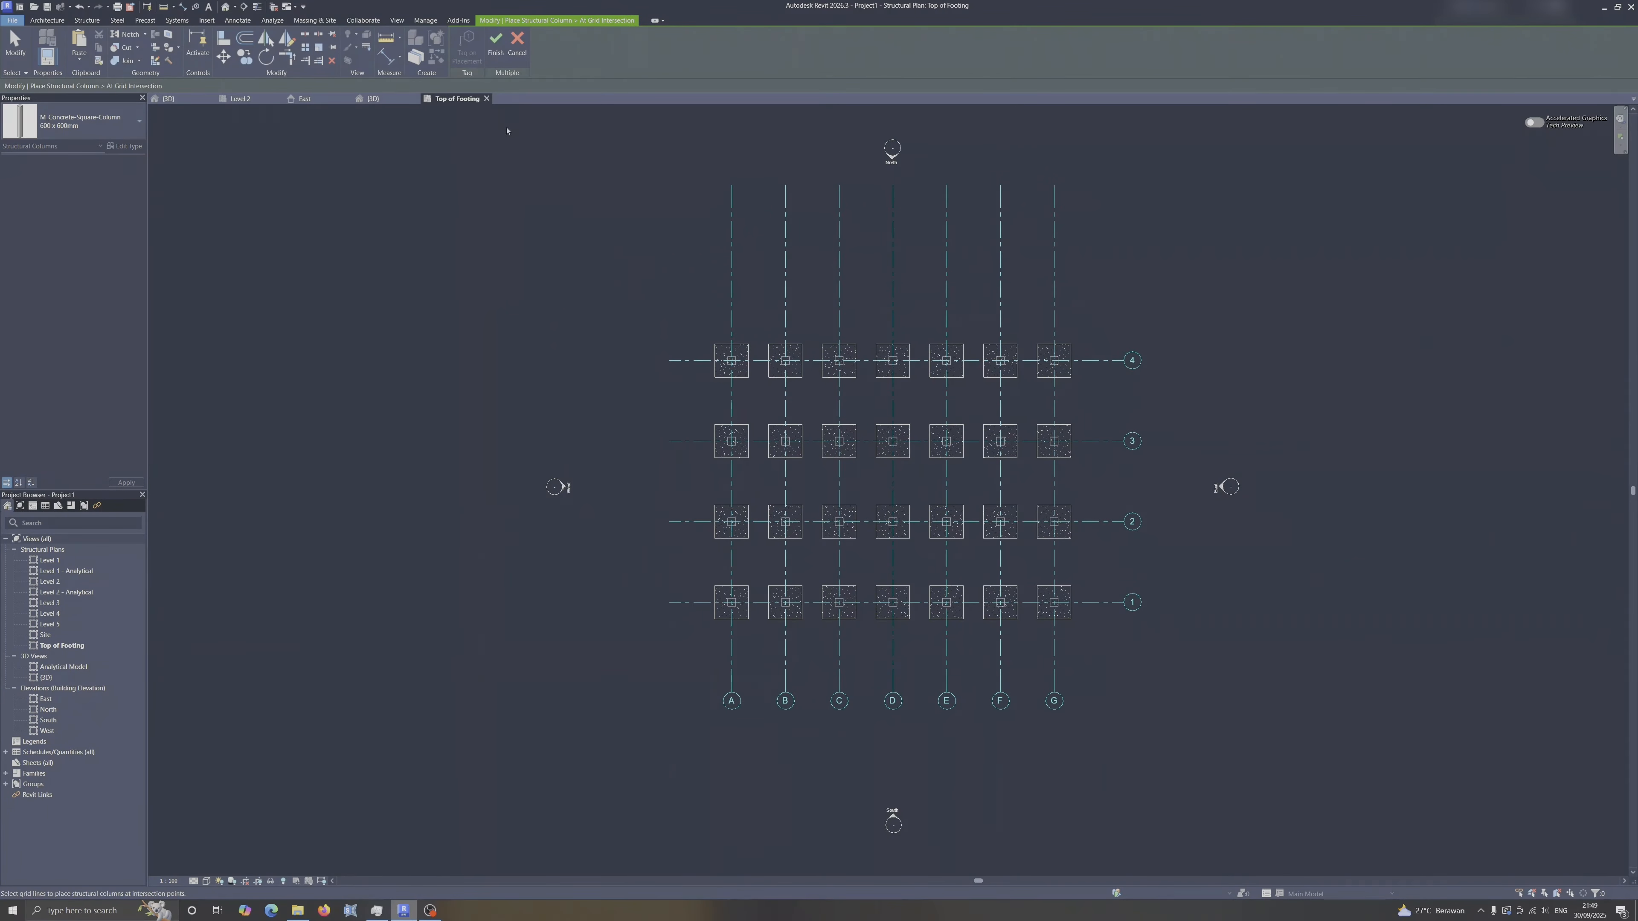
click(496, 45)
Check the new concrete columns between Top of Footing and Level 1 in the 3D view, and end column placement.
click(379, 98)
shift+middle_drag(916, 519, 761, 610)
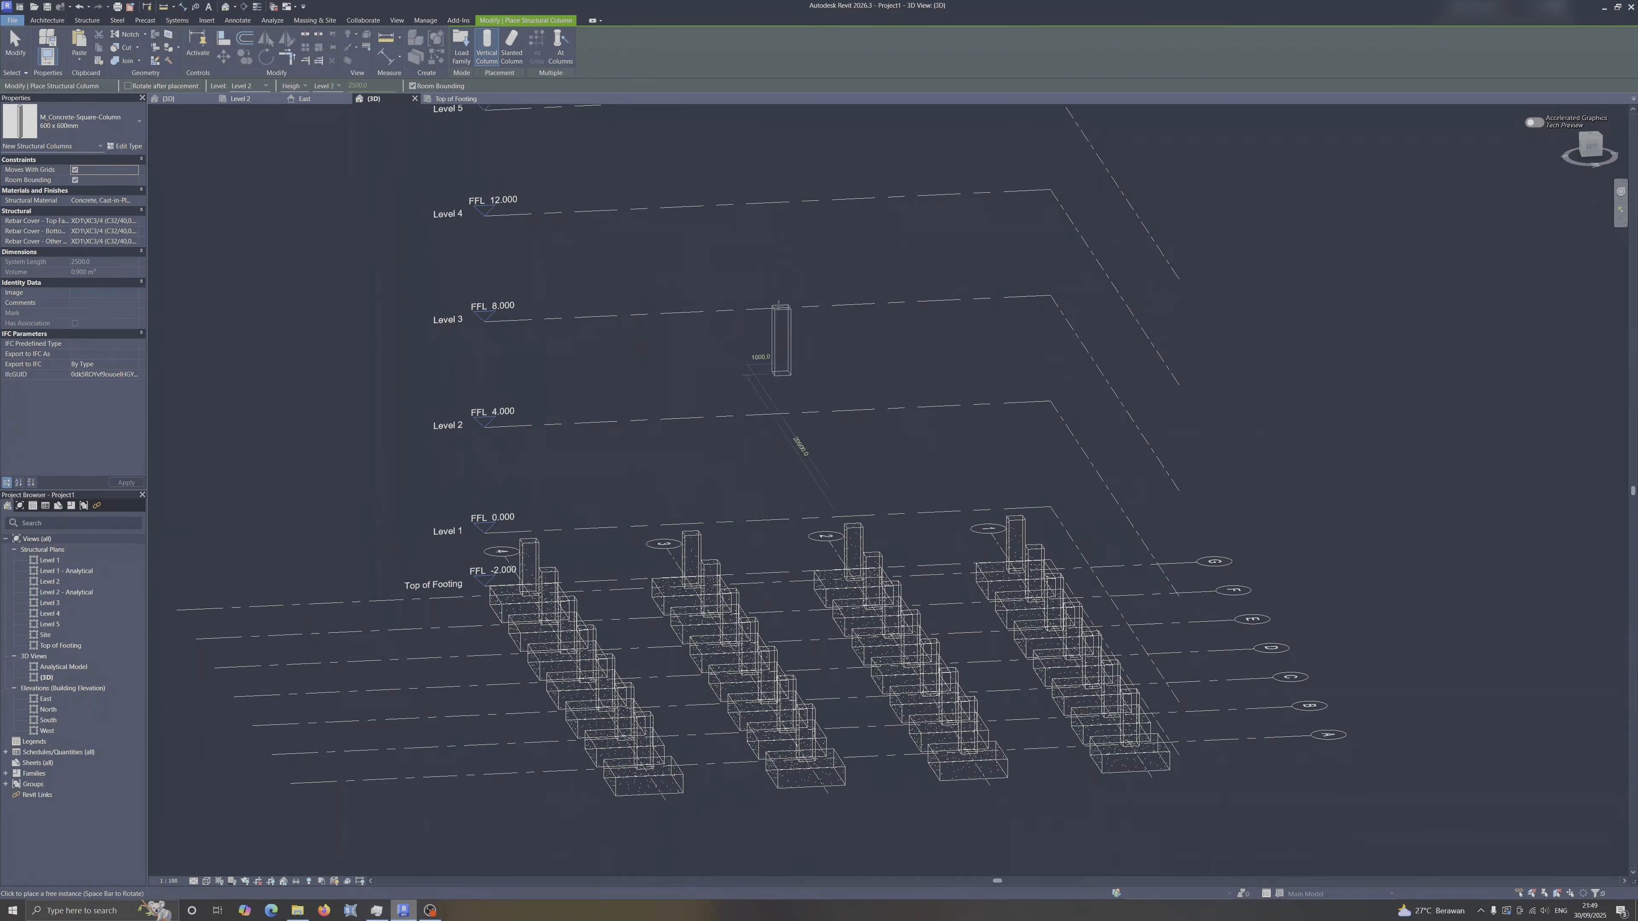
middle_drag(746, 350, 777, 403)
scroll(728, 494, up, 1)
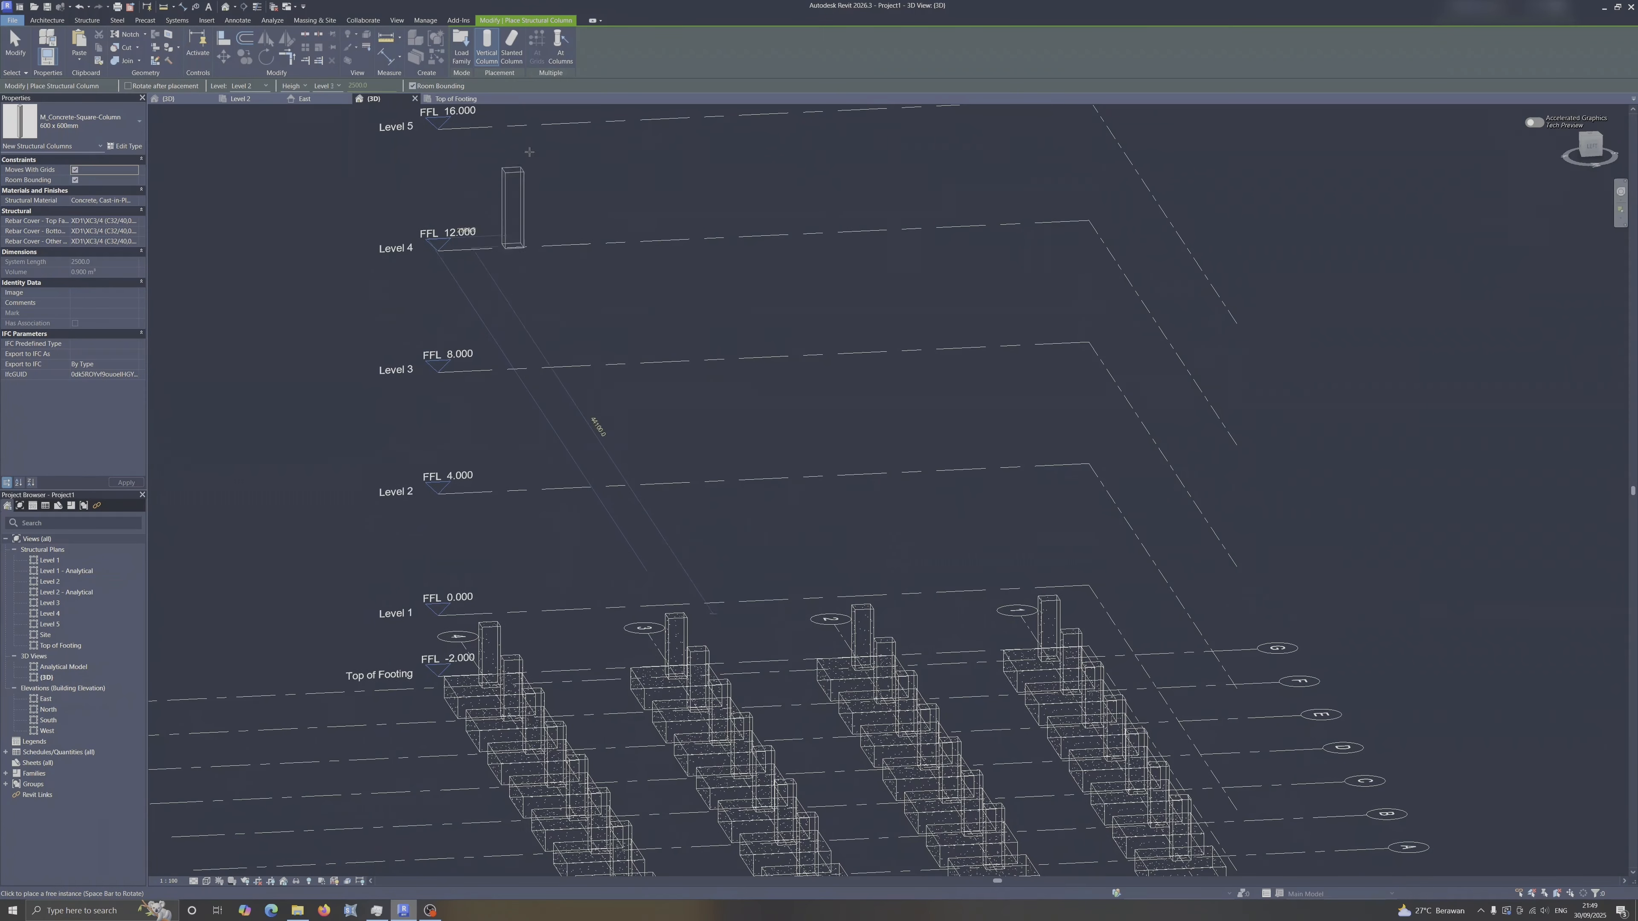
key(Escape)
Open the Level 1 structural plan.
click(456, 98)
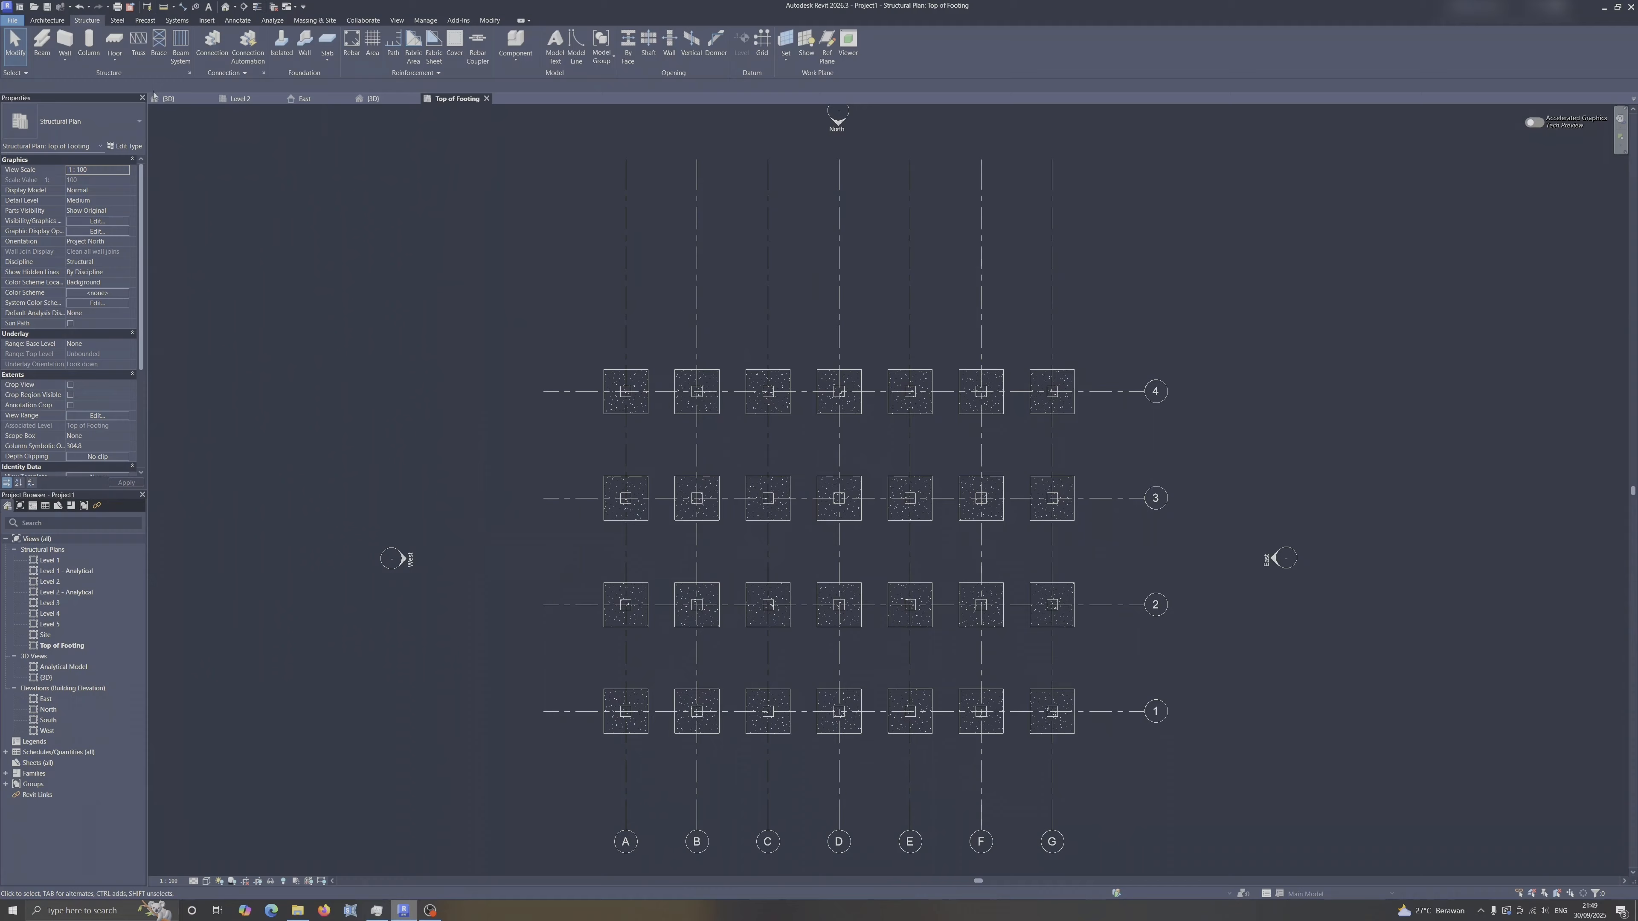
double_click(51, 560)
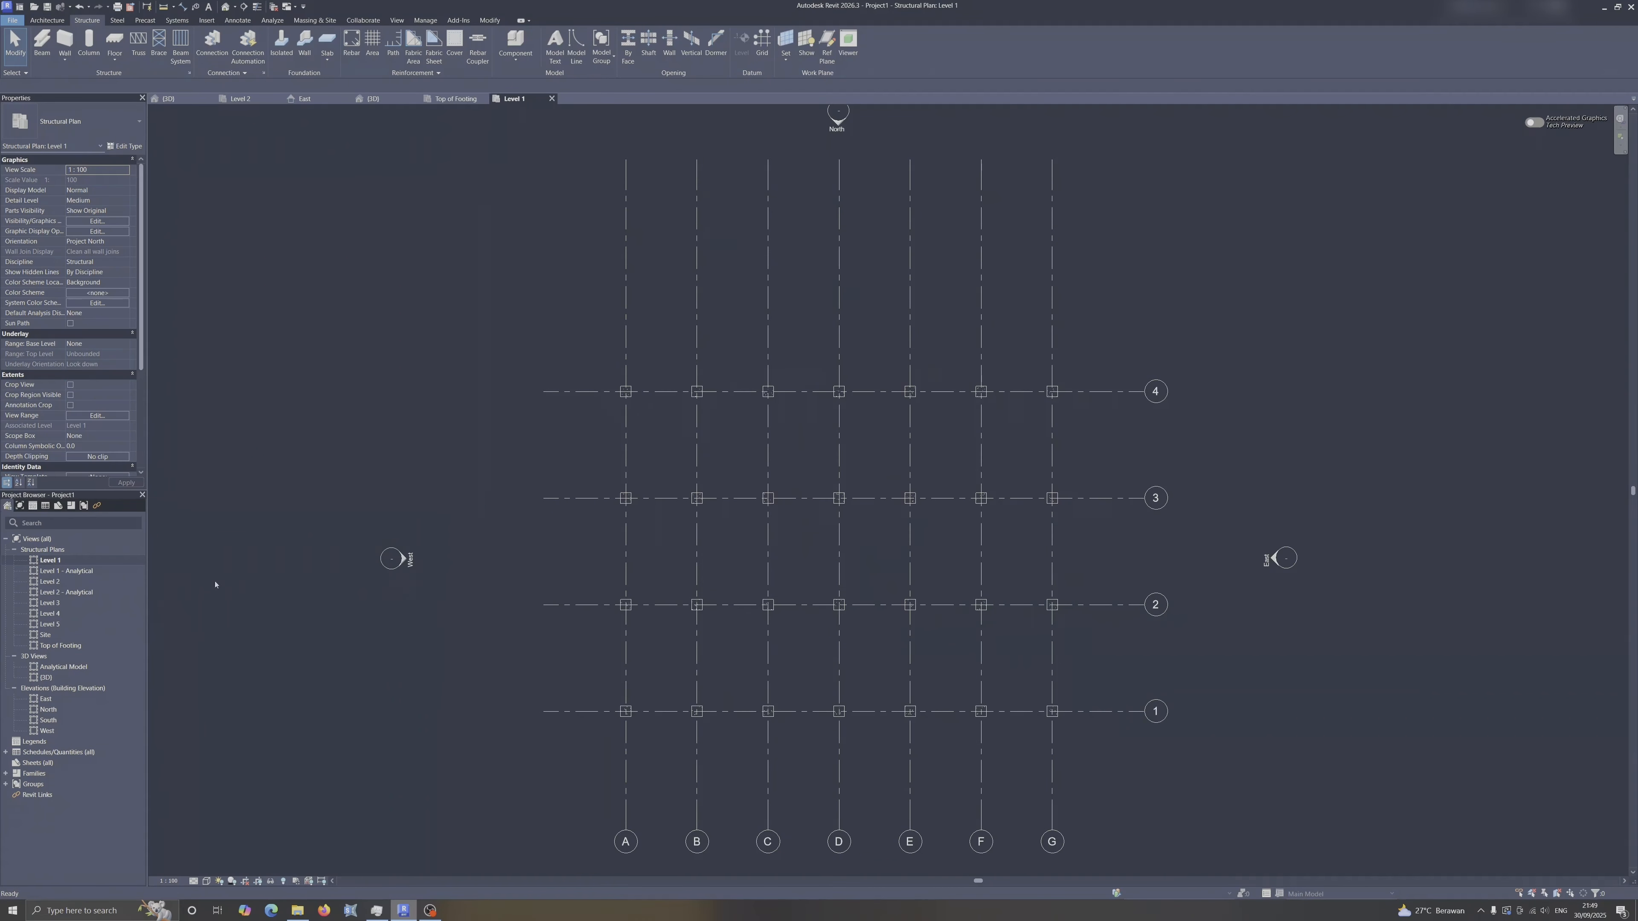
middle_drag(821, 552, 815, 553)
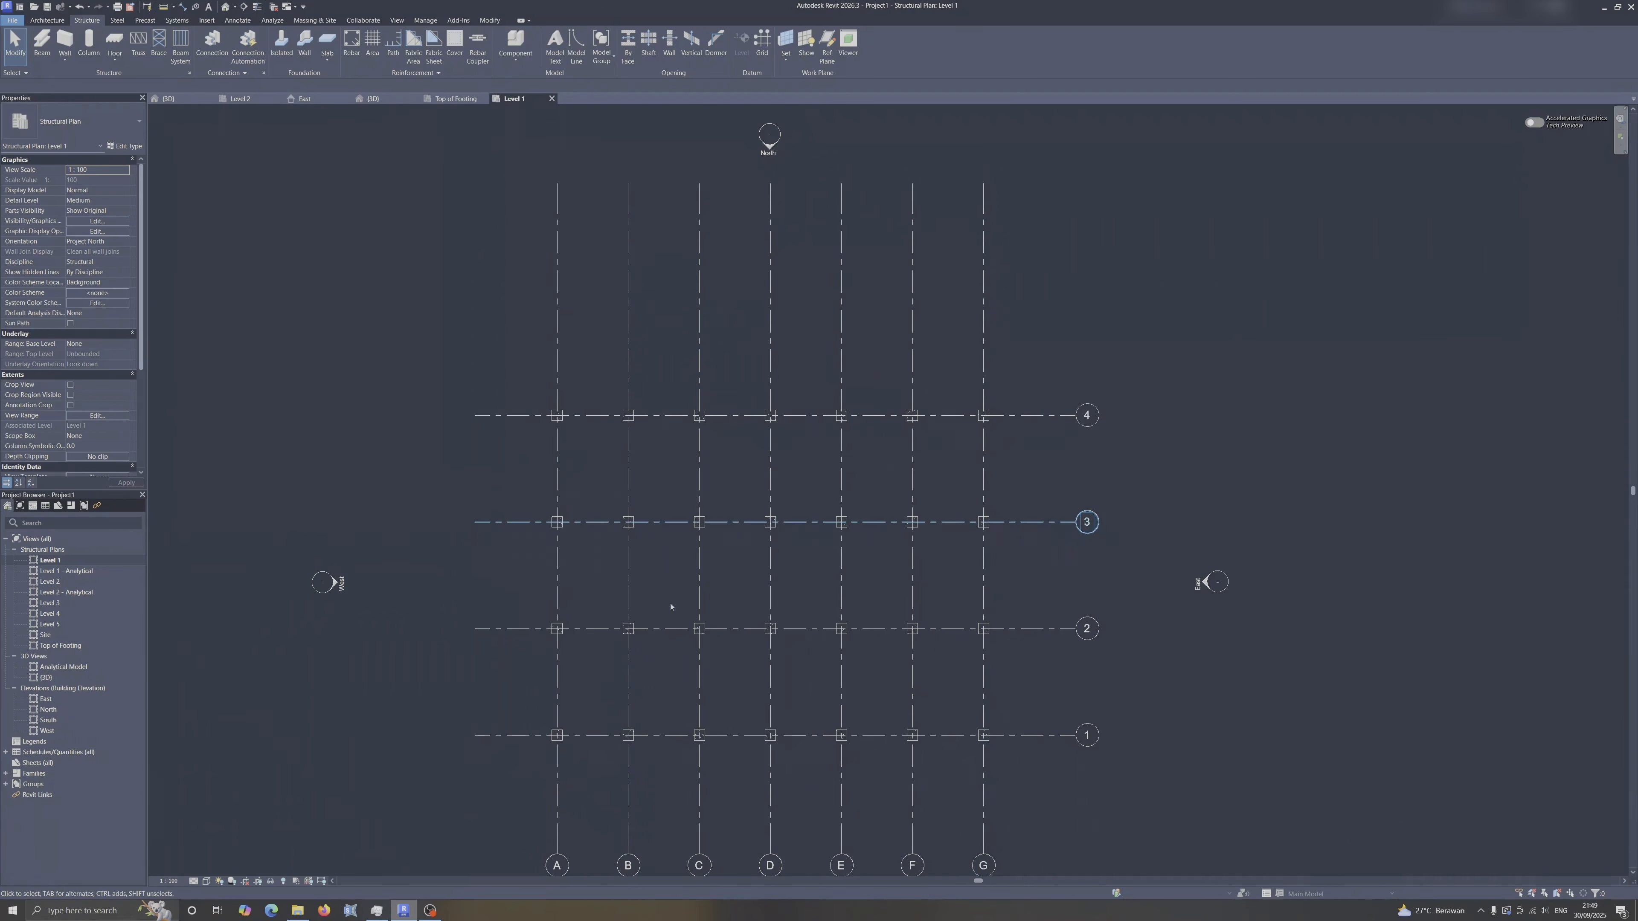
Place Concrete-Rectangular Beam 400 x 800mm beams on Level 1 along all grid lines A–G and 1–4.
click(41, 44)
click(74, 121)
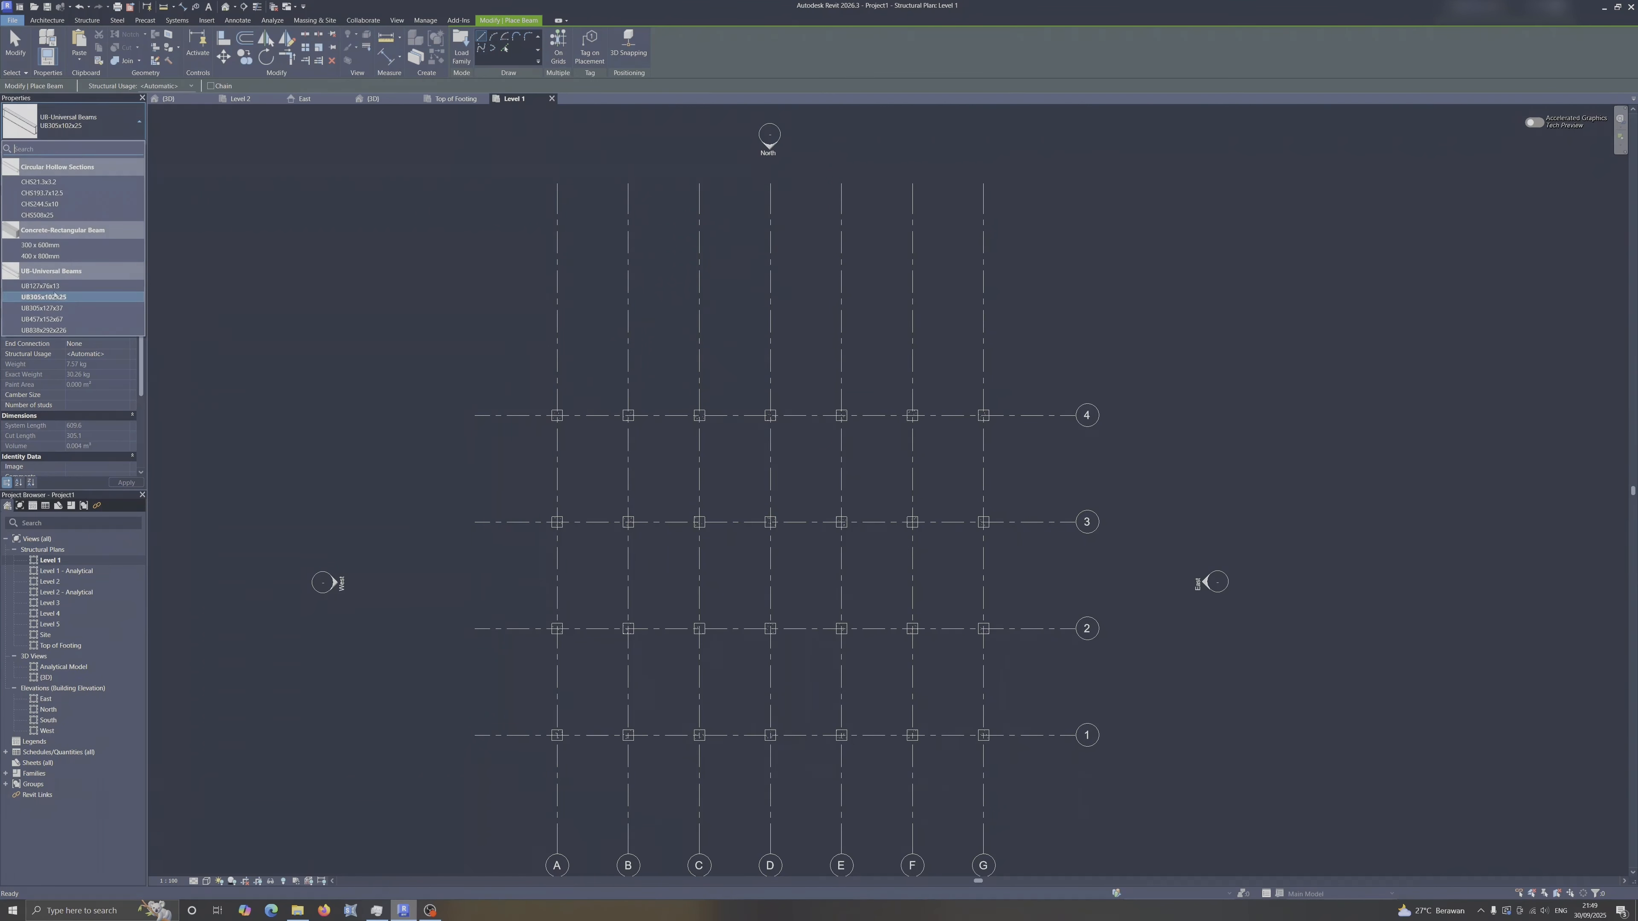
click(46, 256)
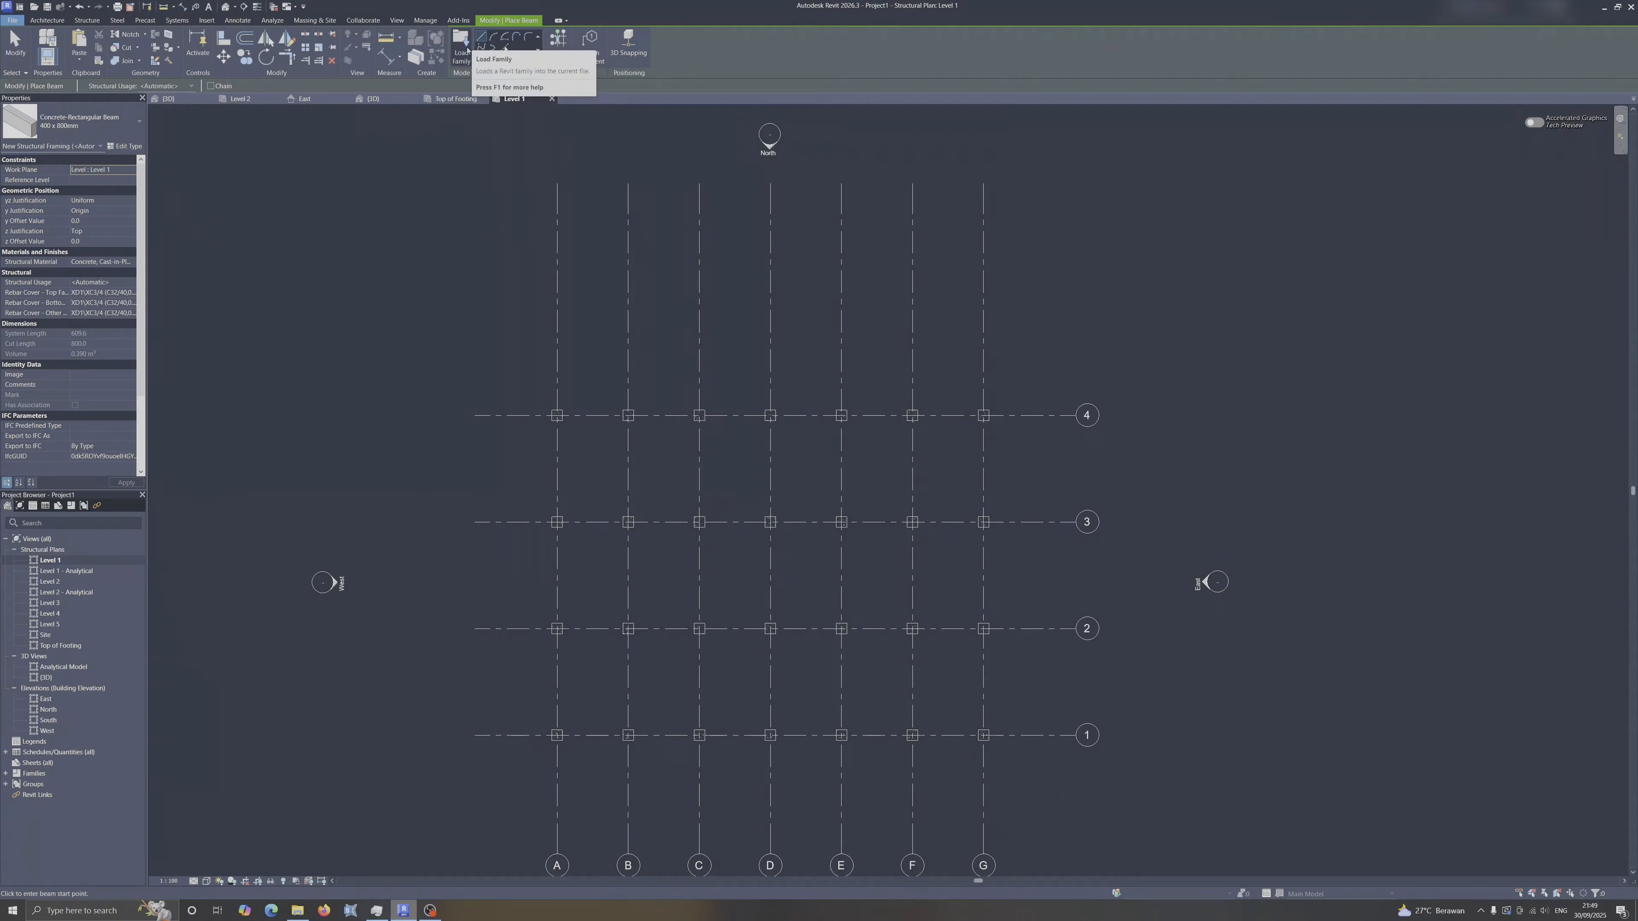
click(558, 45)
drag(1065, 344, 454, 796)
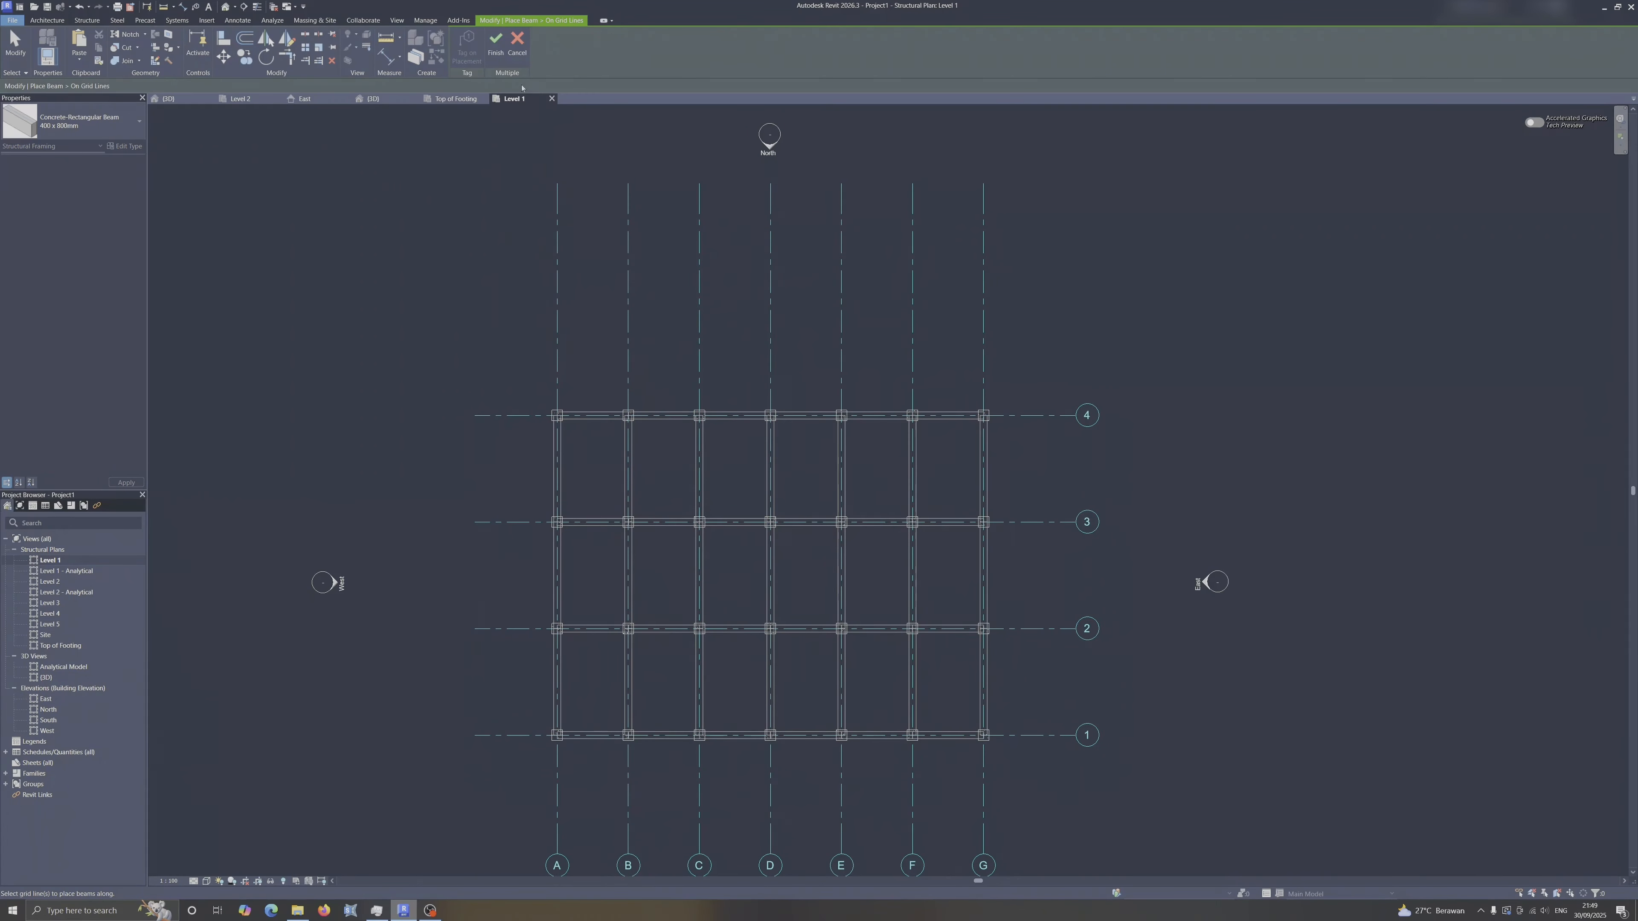
Set the 3D view's visual style to Shaded and inspect the beams on top of the columns.
click(371, 98)
middle_drag(747, 501, 749, 496)
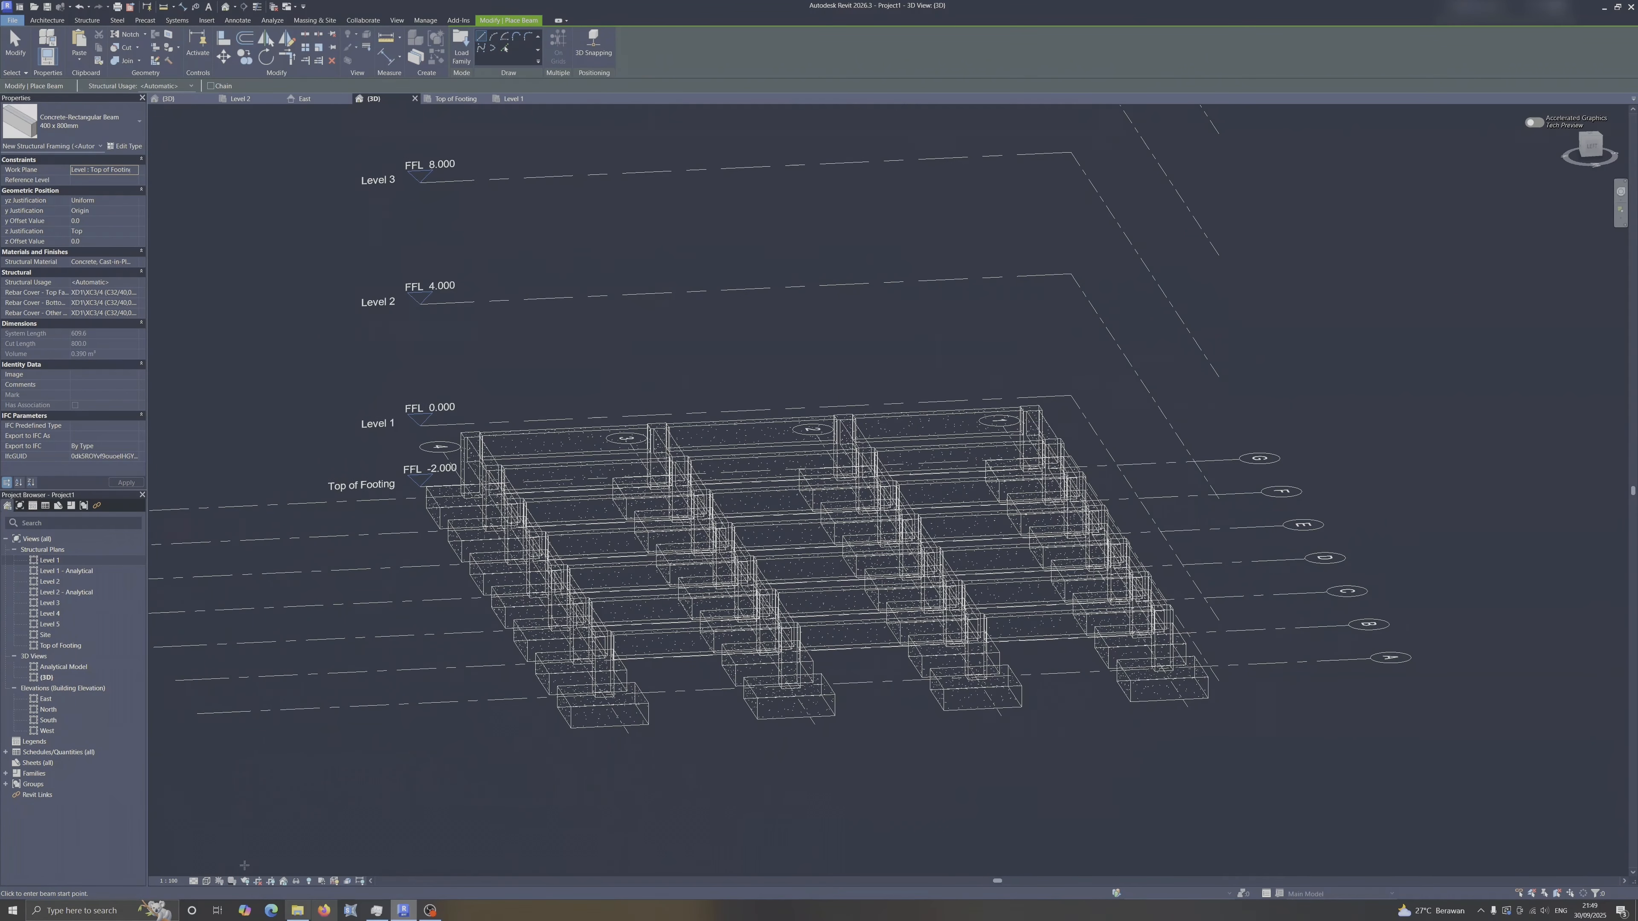
click(208, 884)
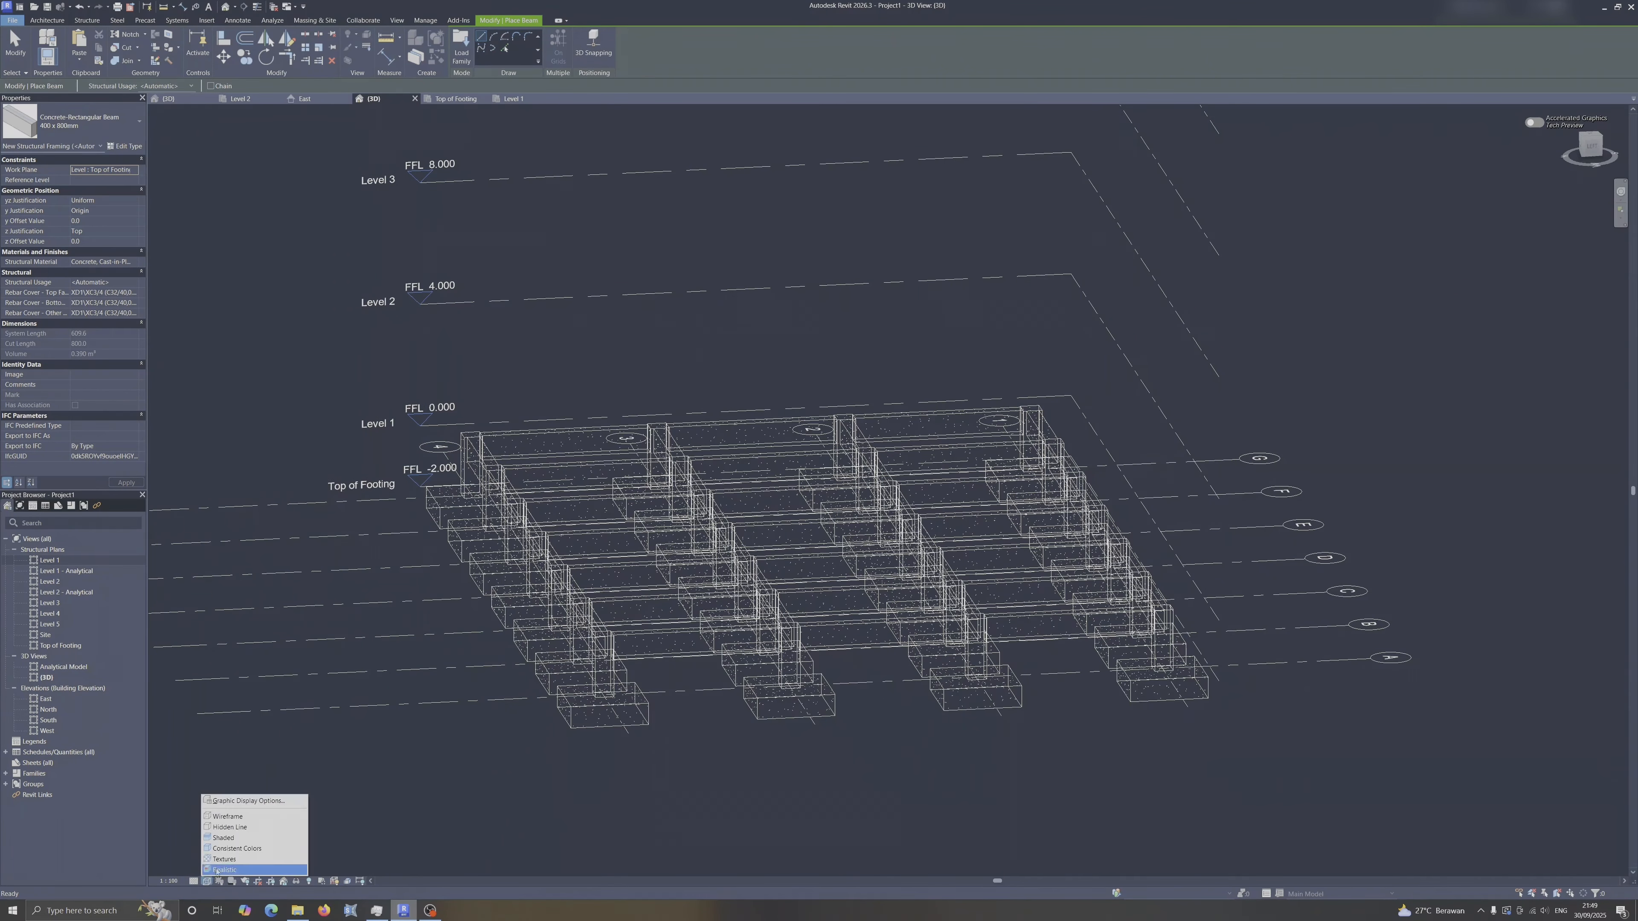
click(254, 839)
ctrl+middle_drag(760, 768, 848, 755)
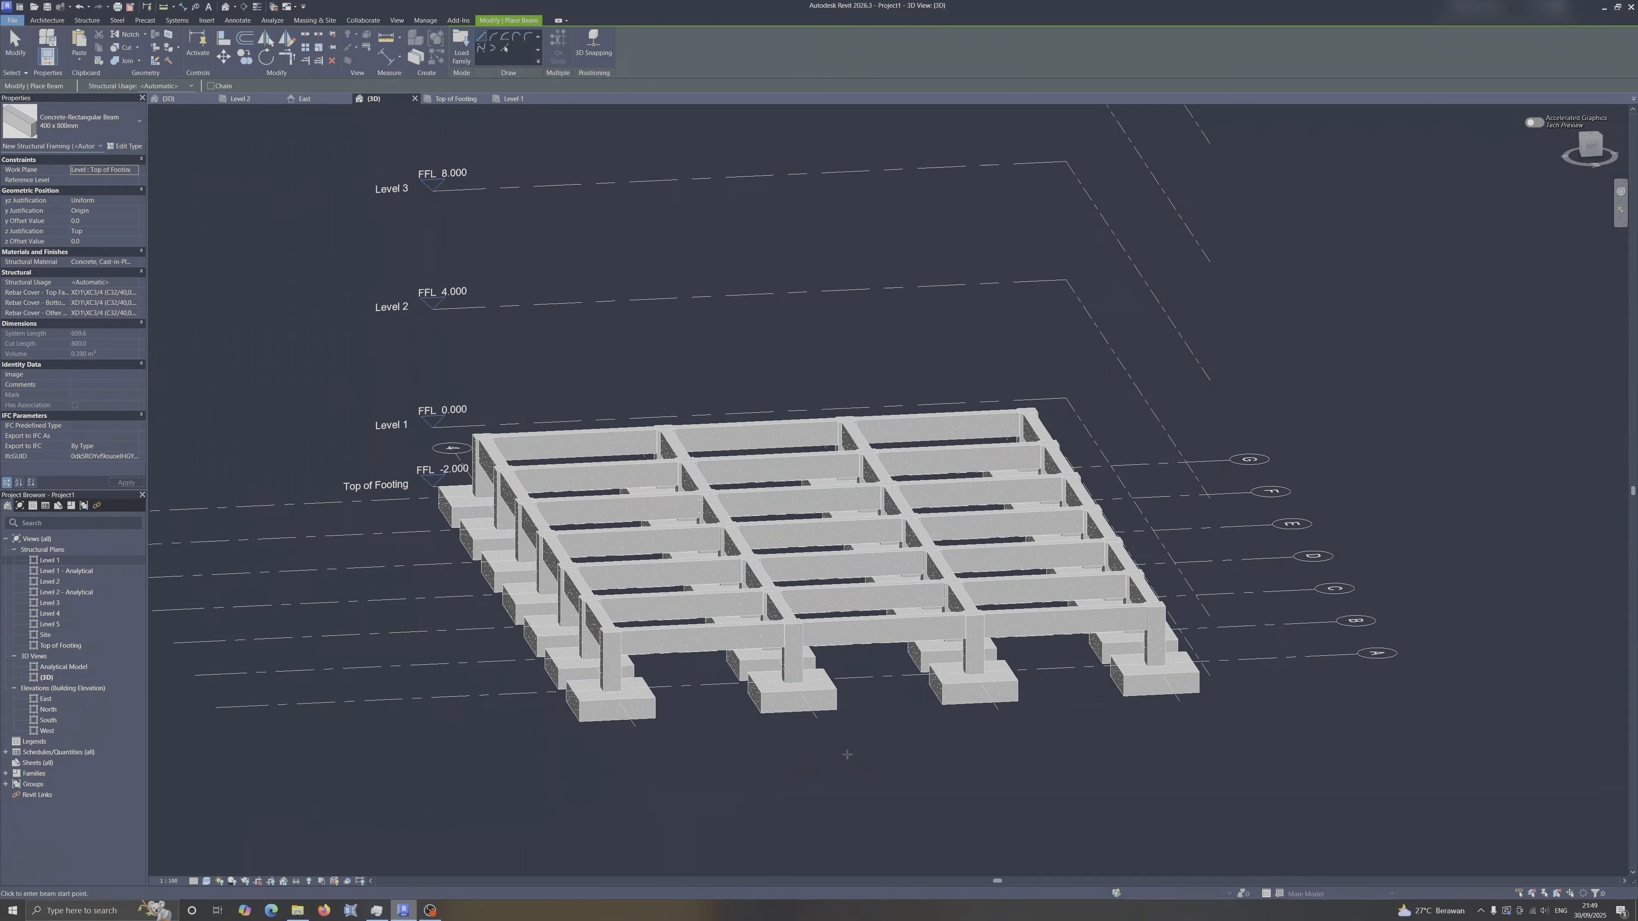
shift+middle_drag(614, 683, 774, 645)
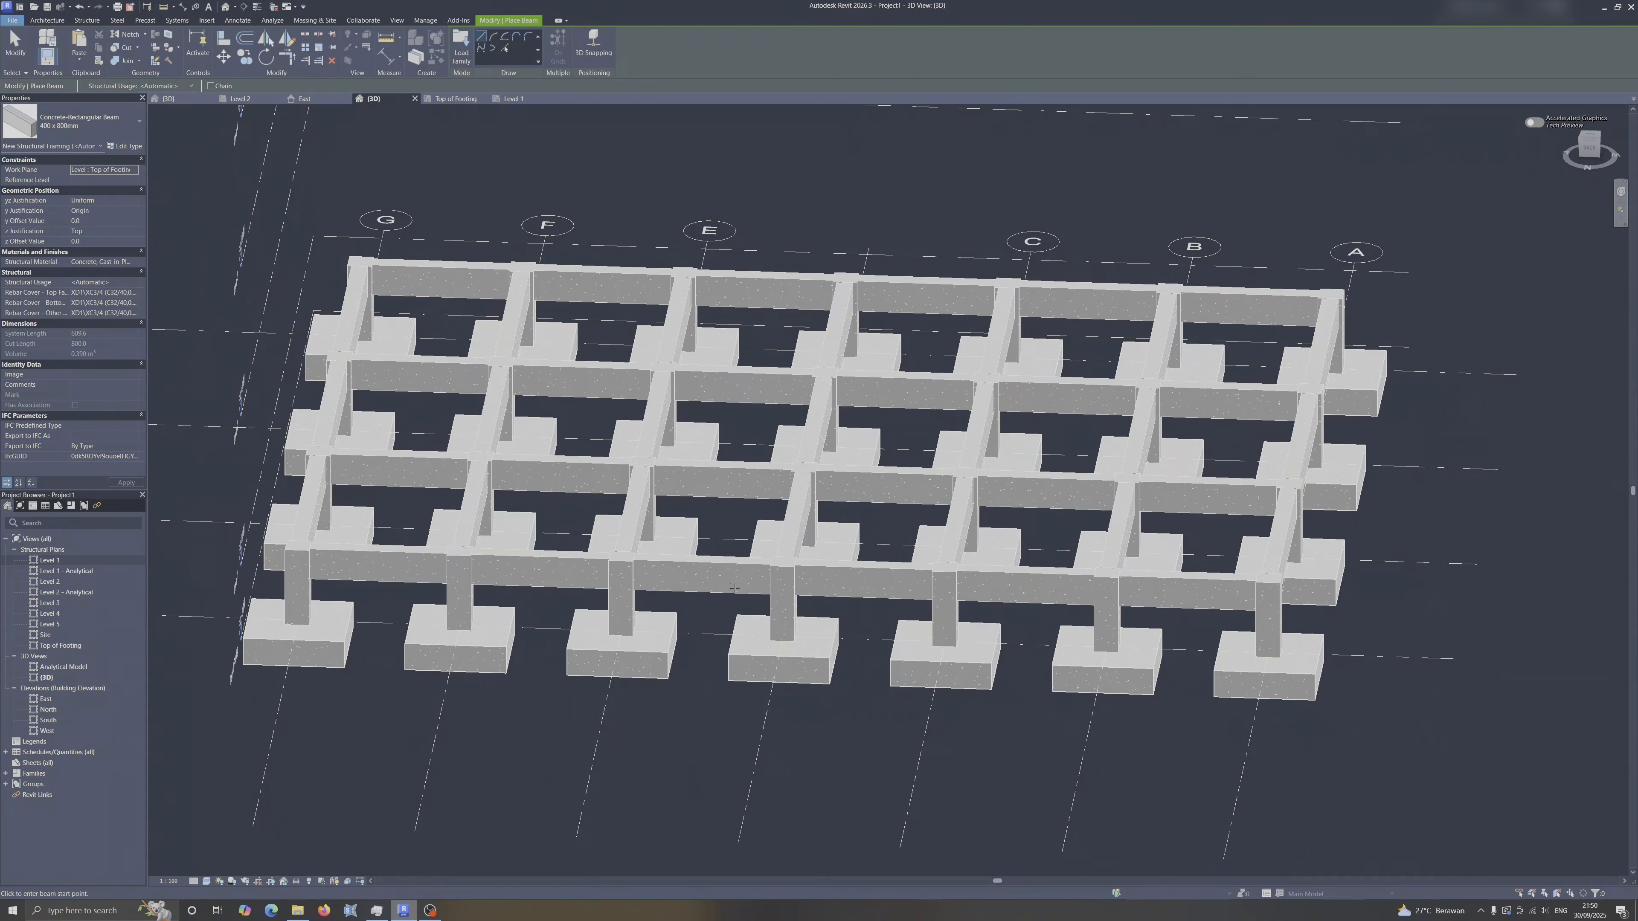
Start a structural floor in the Level 1 plan using the Insitu Concrete 225mm type.
click(516, 99)
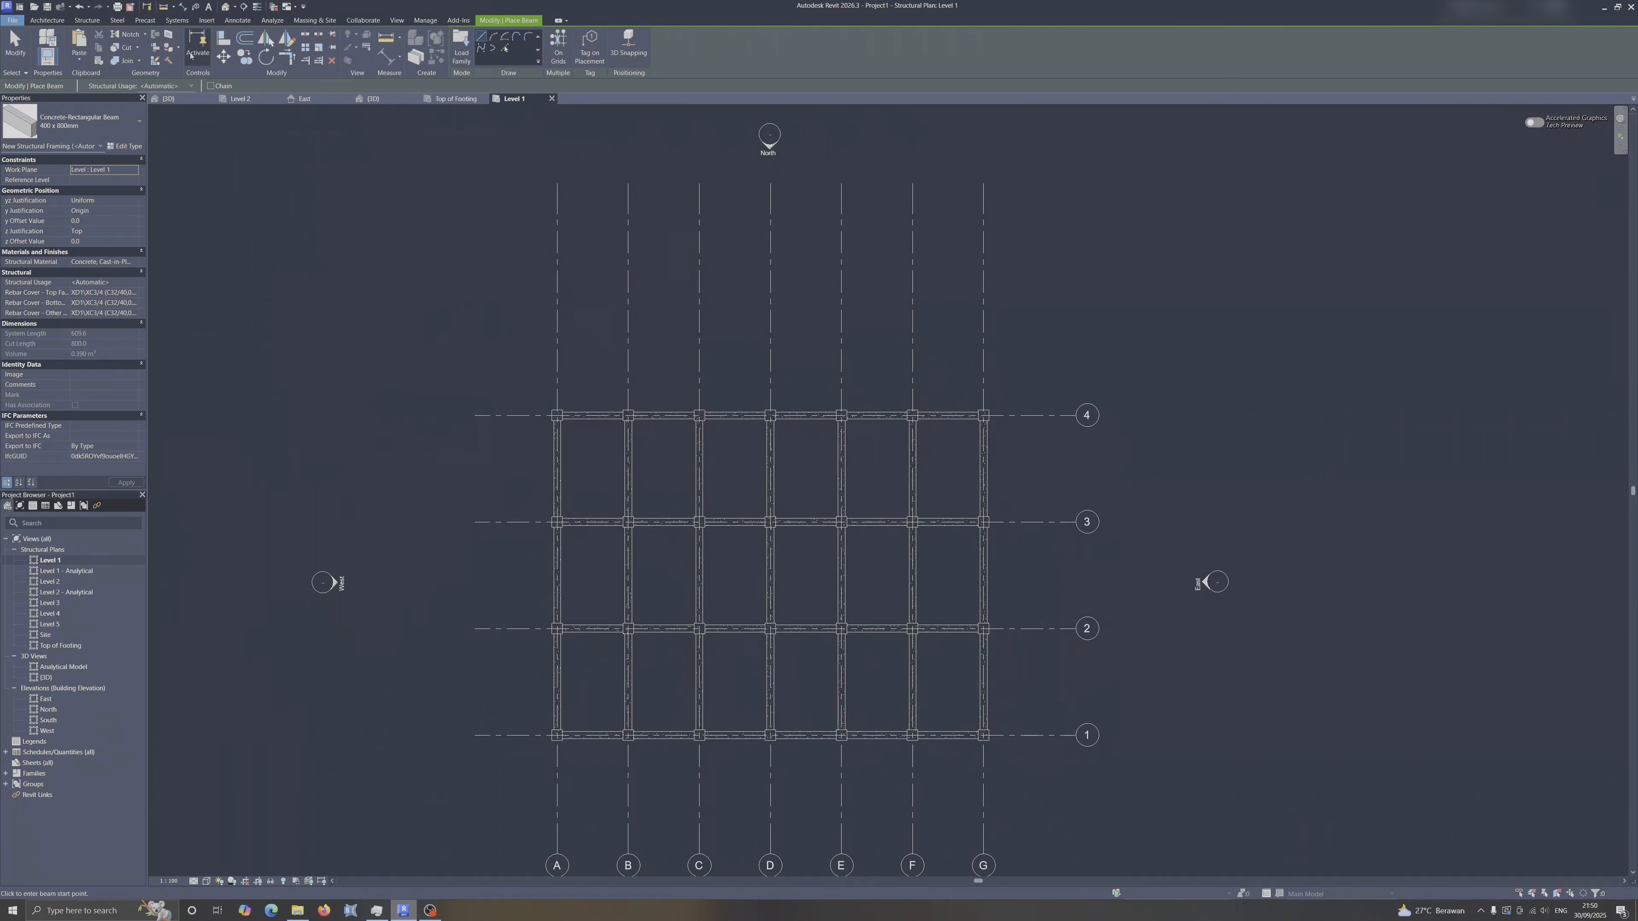
click(86, 20)
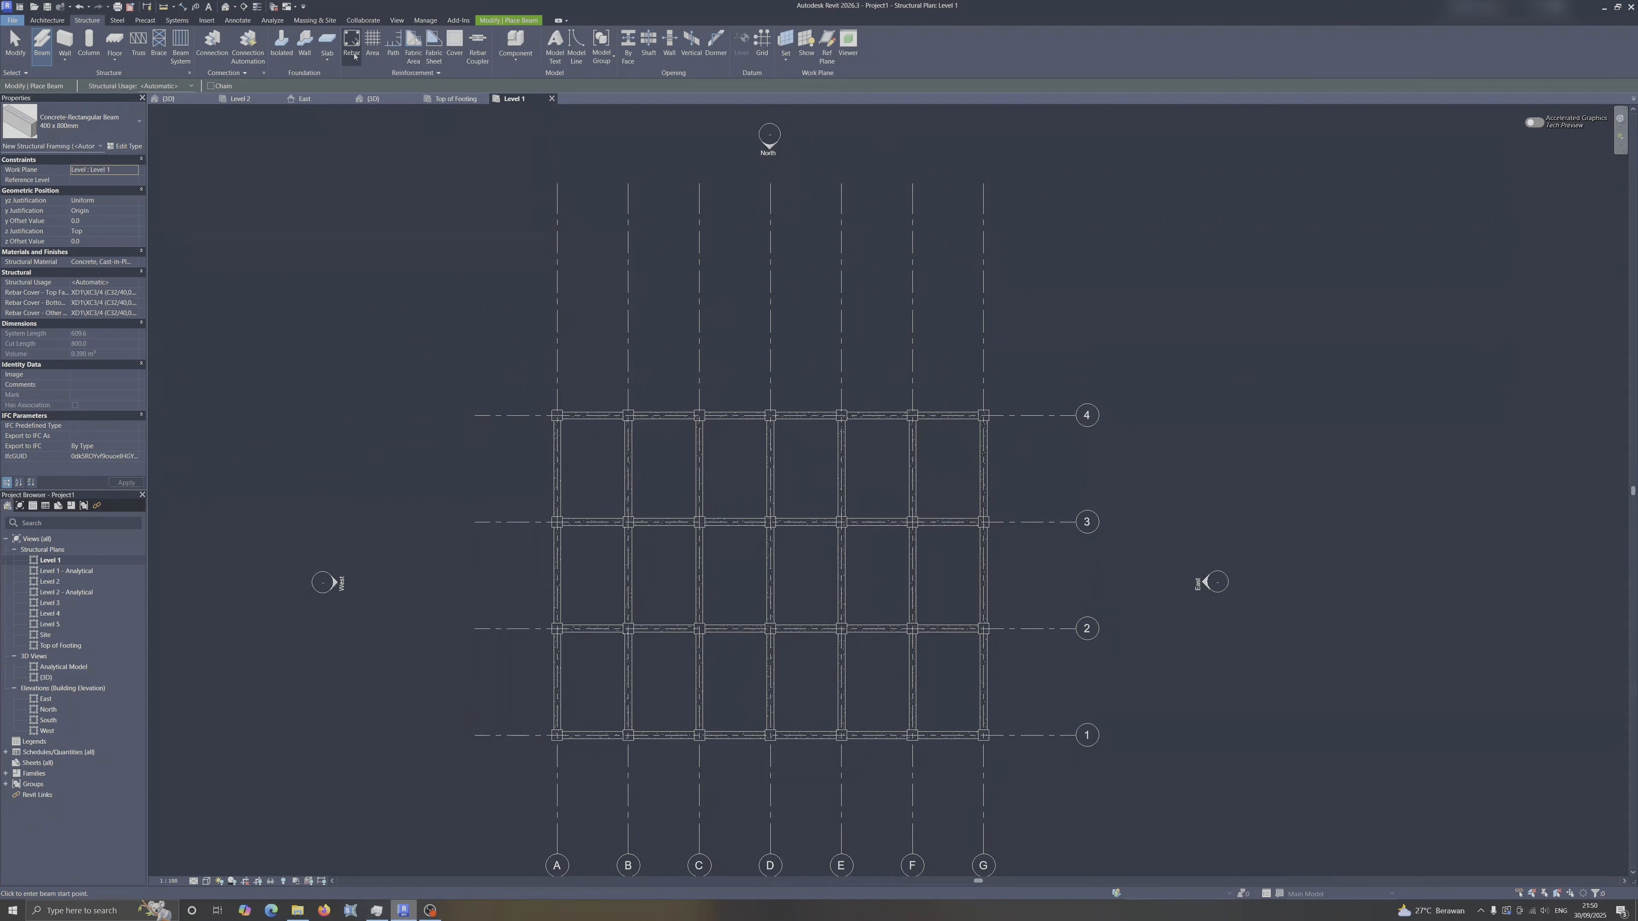
click(116, 63)
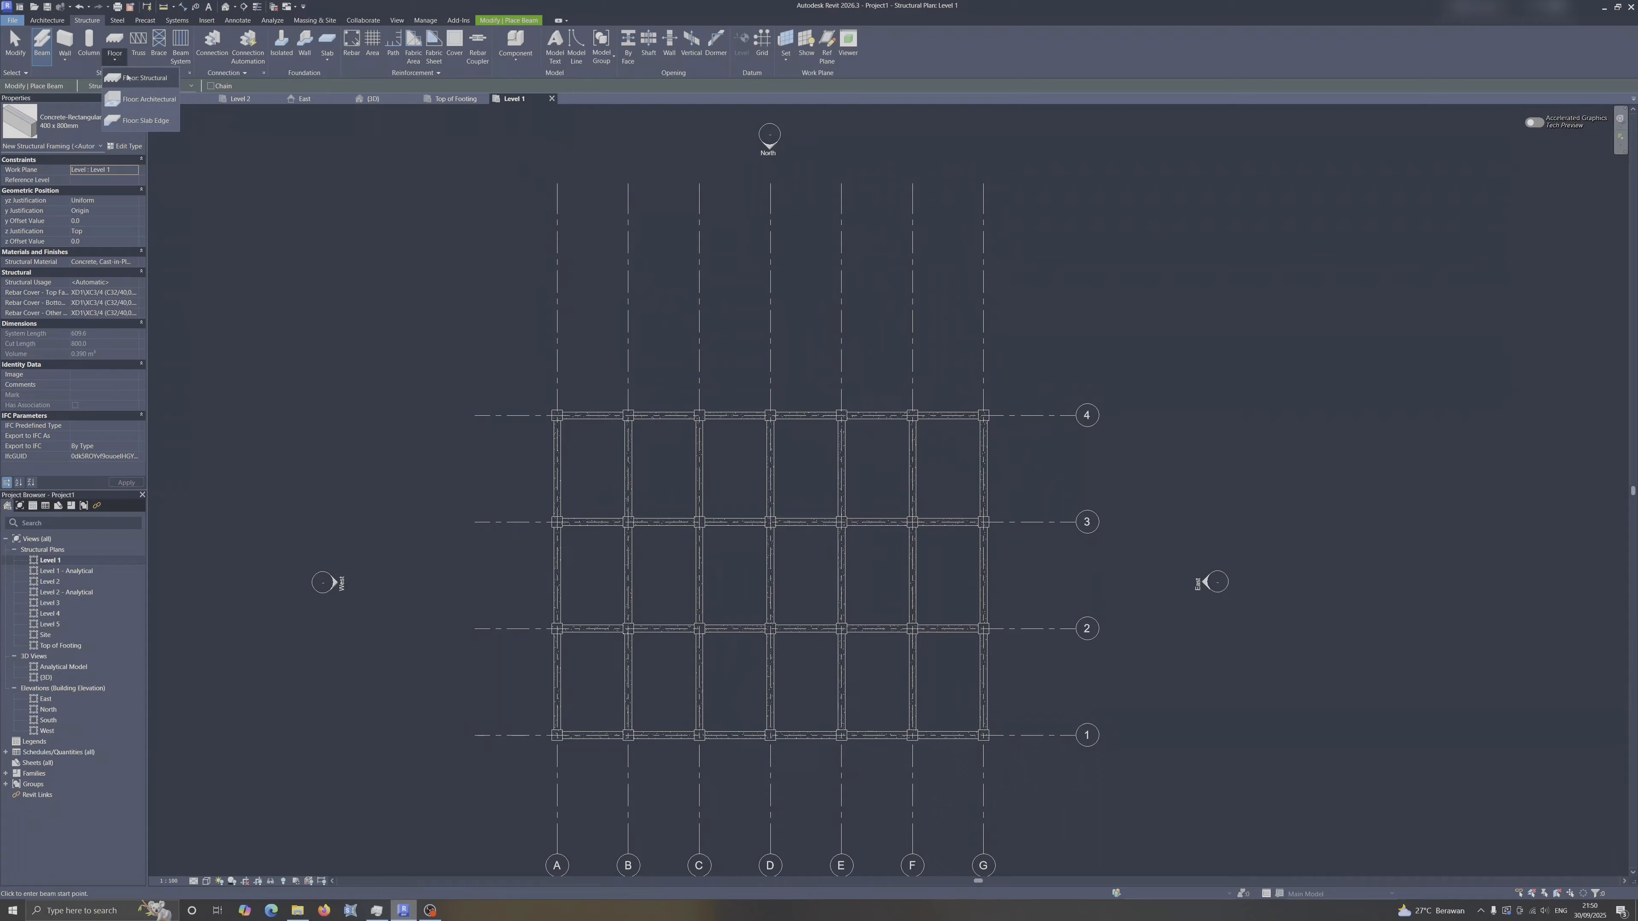
click(127, 79)
click(95, 129)
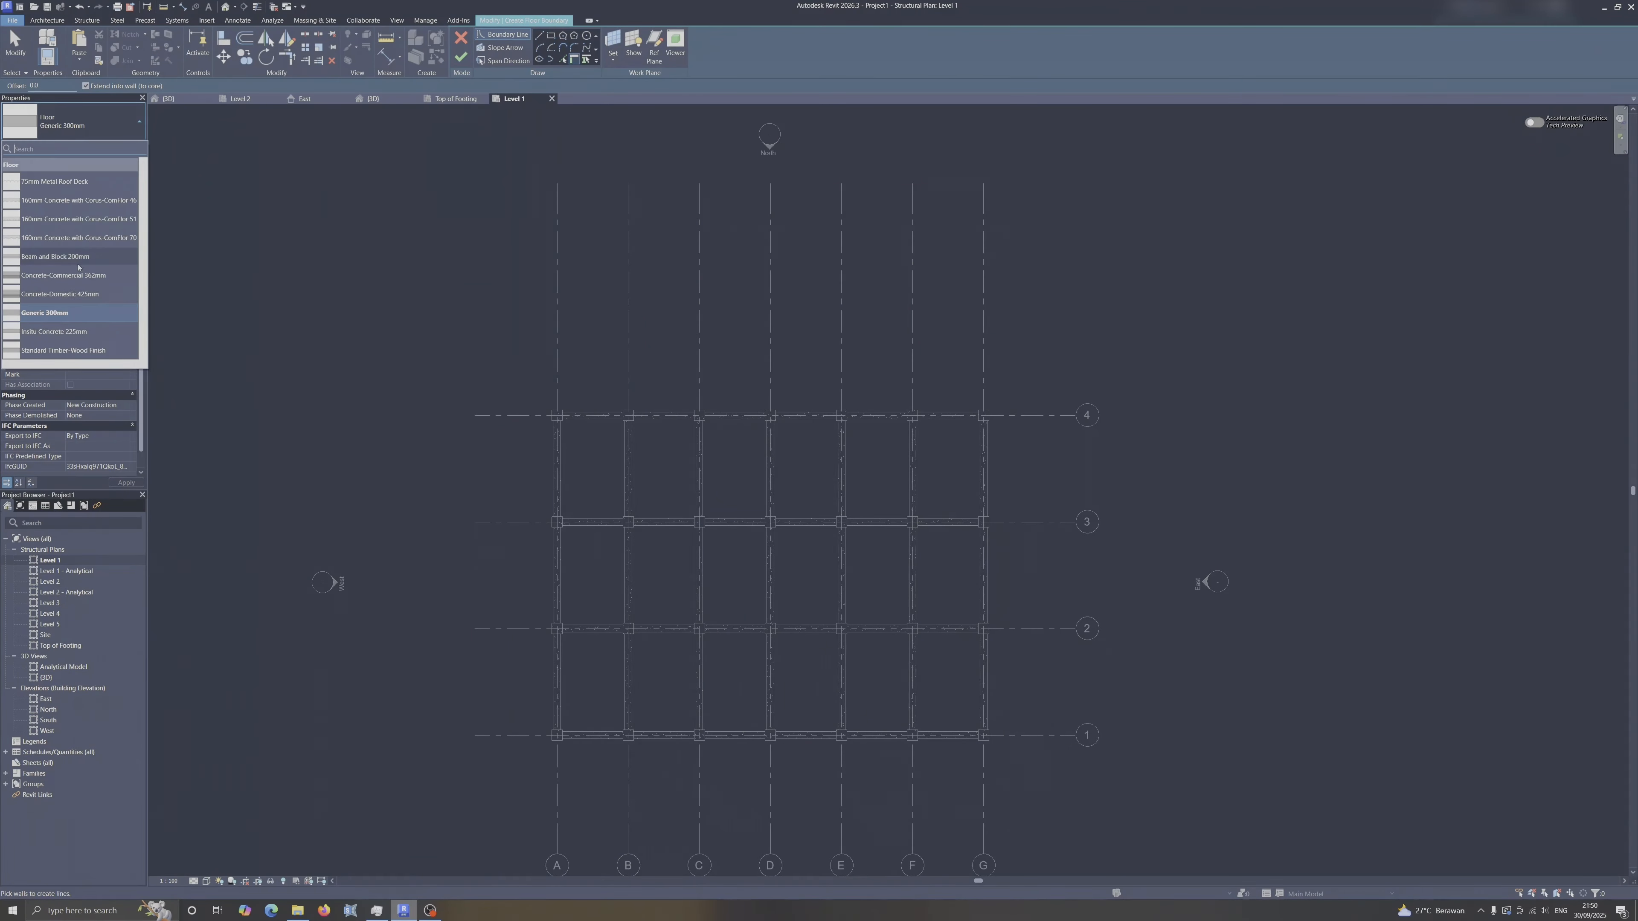
click(58, 331)
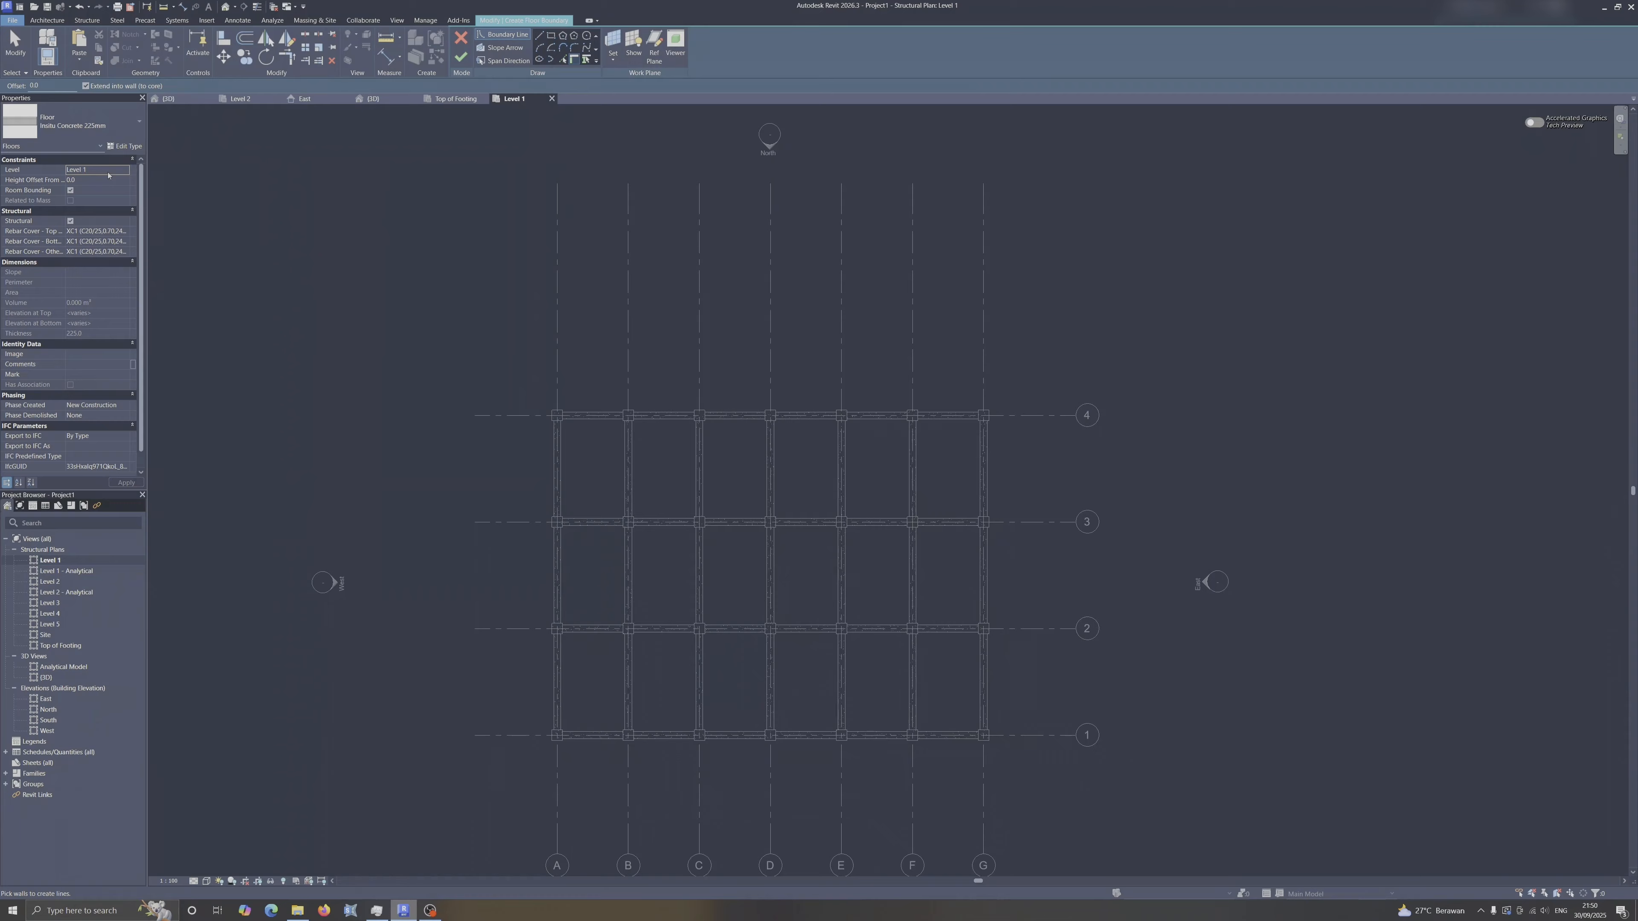
Sketch a rectangular floor boundary from grid intersection A/4 to G/1 and finish the slab.
click(550, 37)
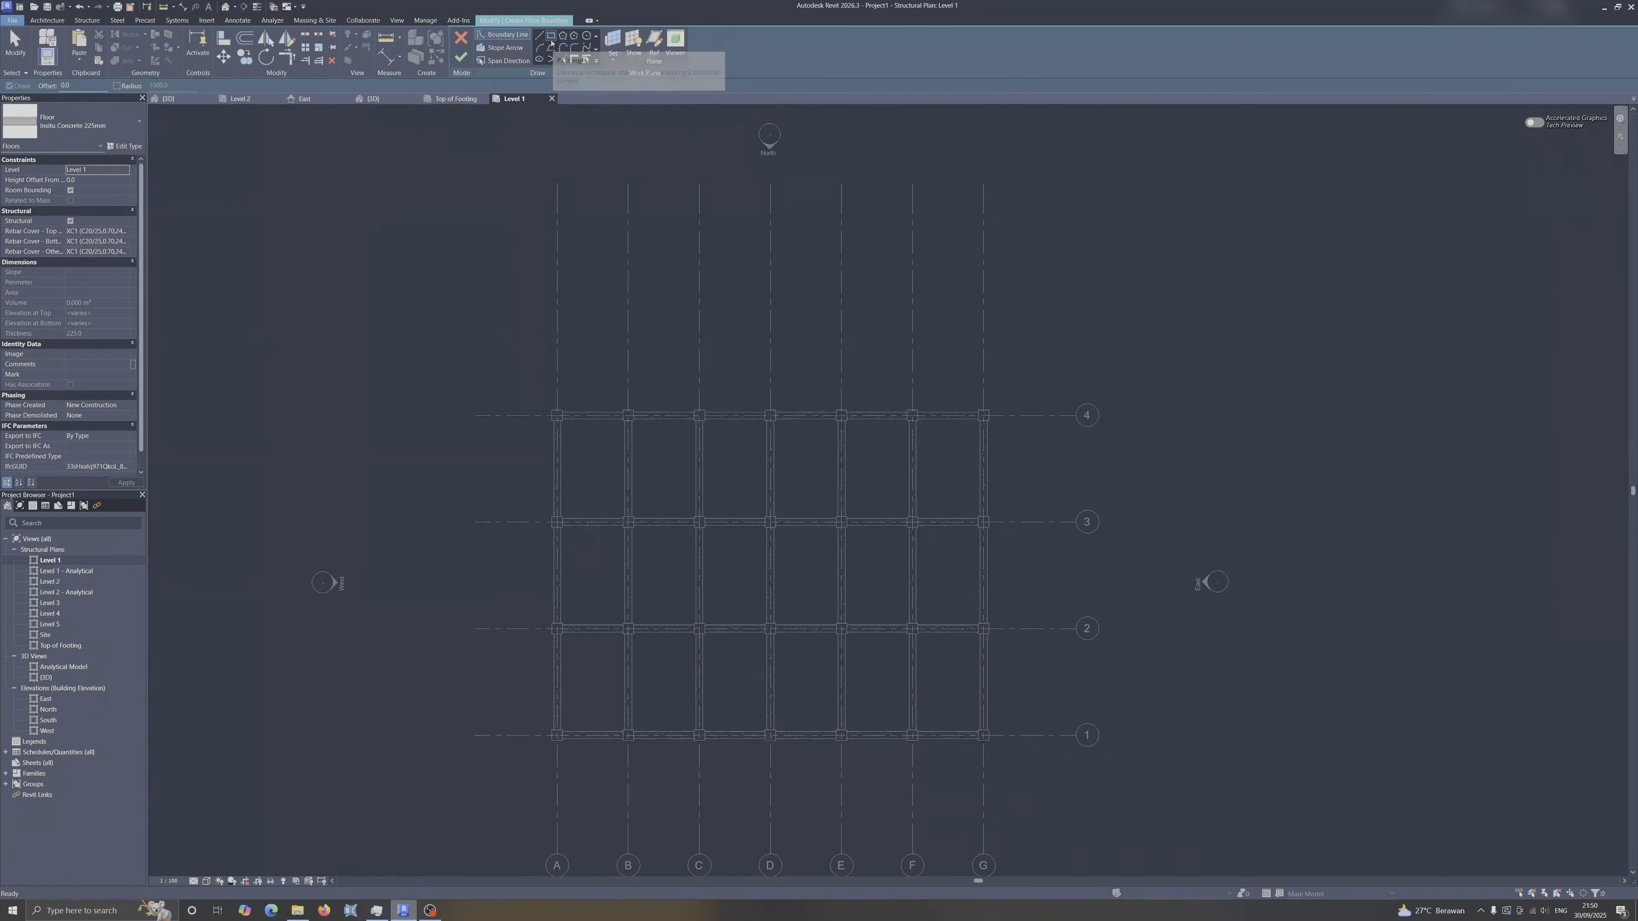
scroll(548, 429, up, 5)
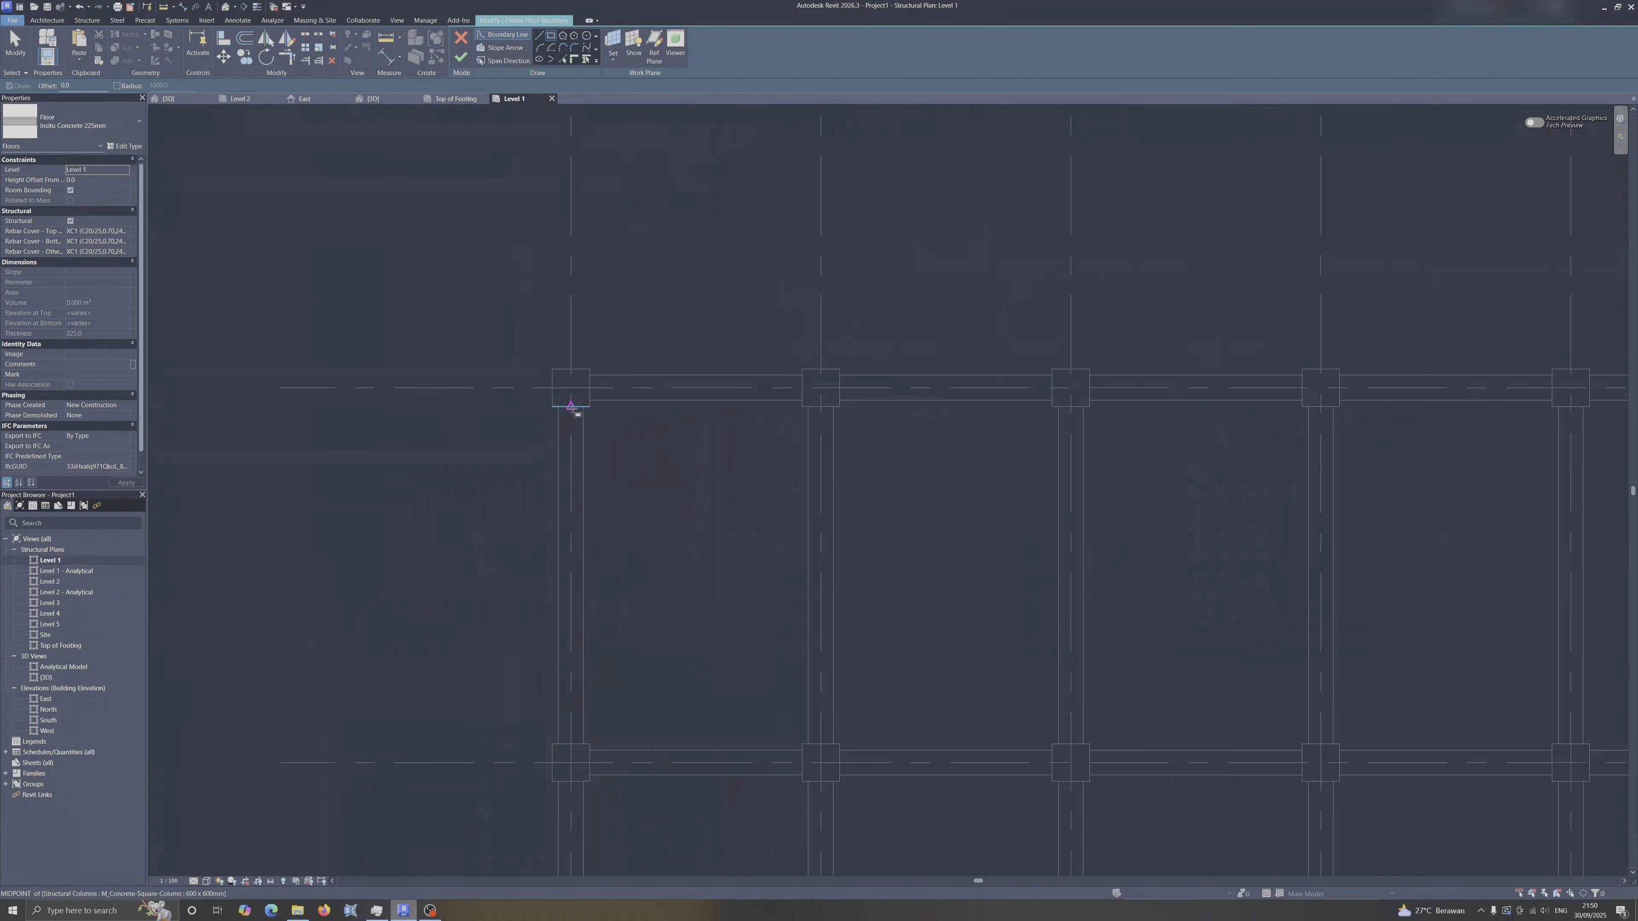
click(566, 387)
scroll(786, 630, down, 6)
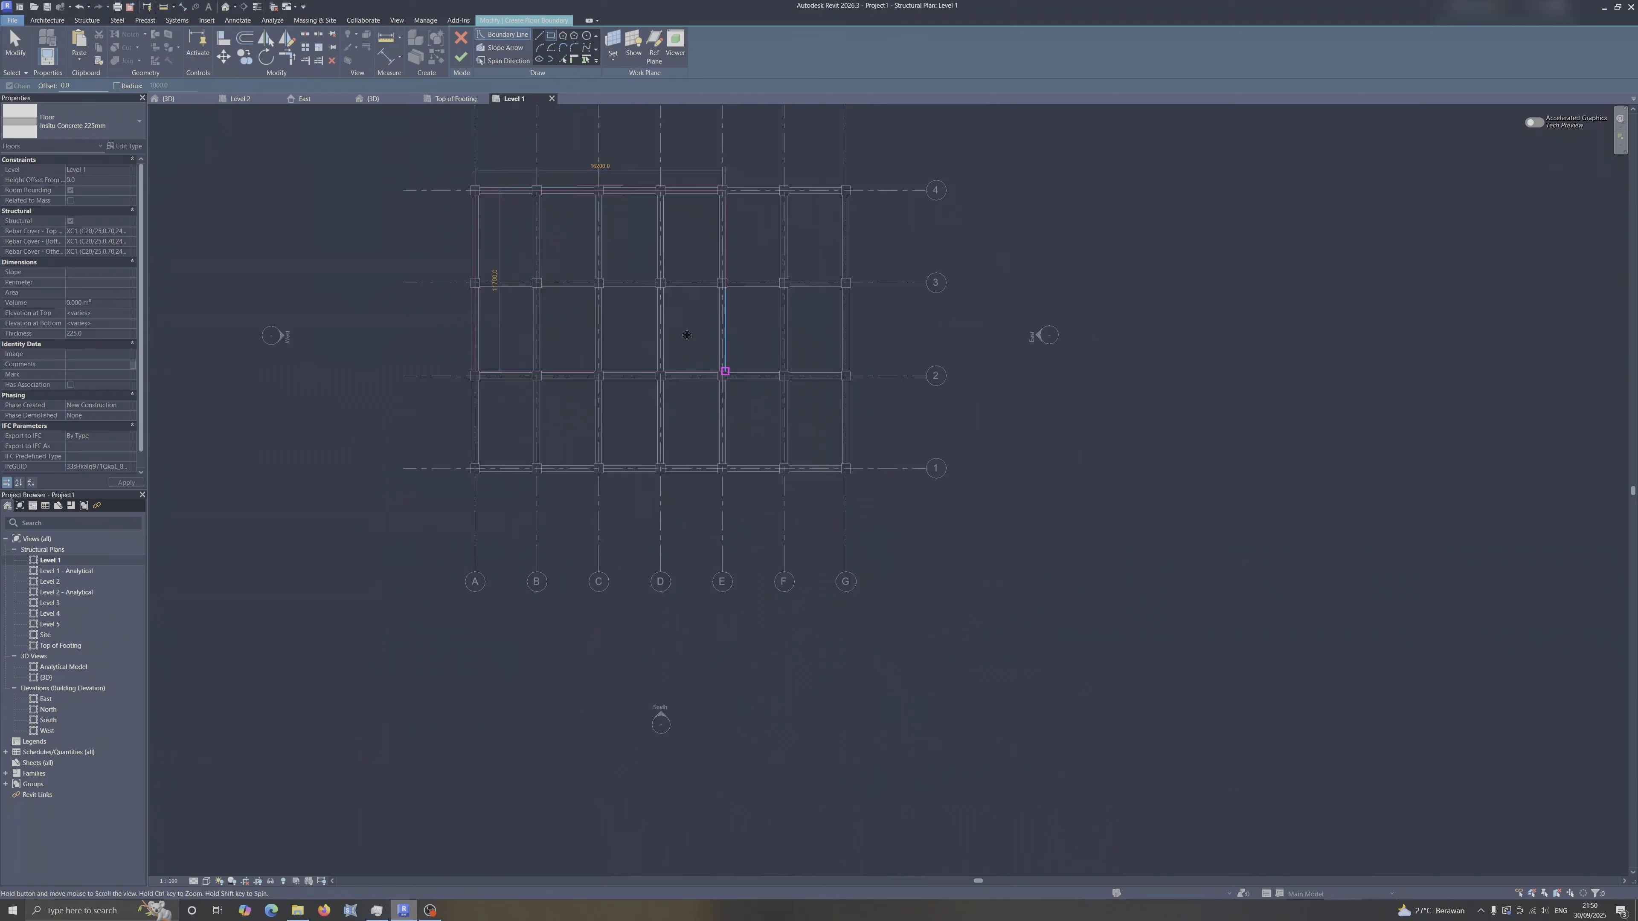
scroll(841, 458, up, 4)
scroll(841, 458, up, 2)
click(865, 442)
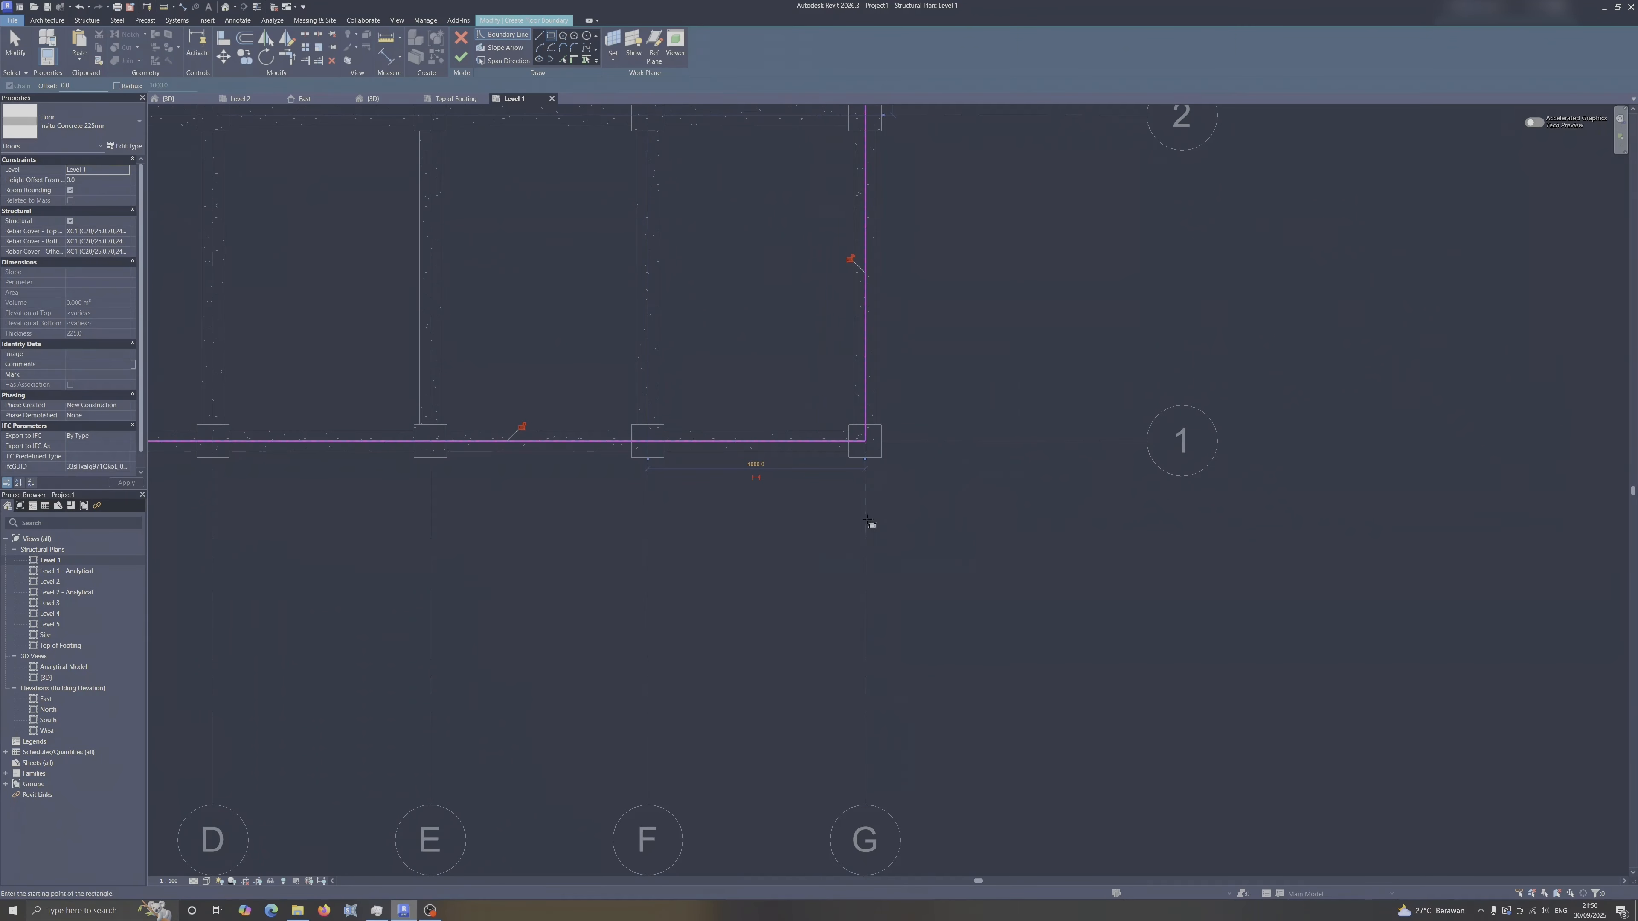
click(460, 57)
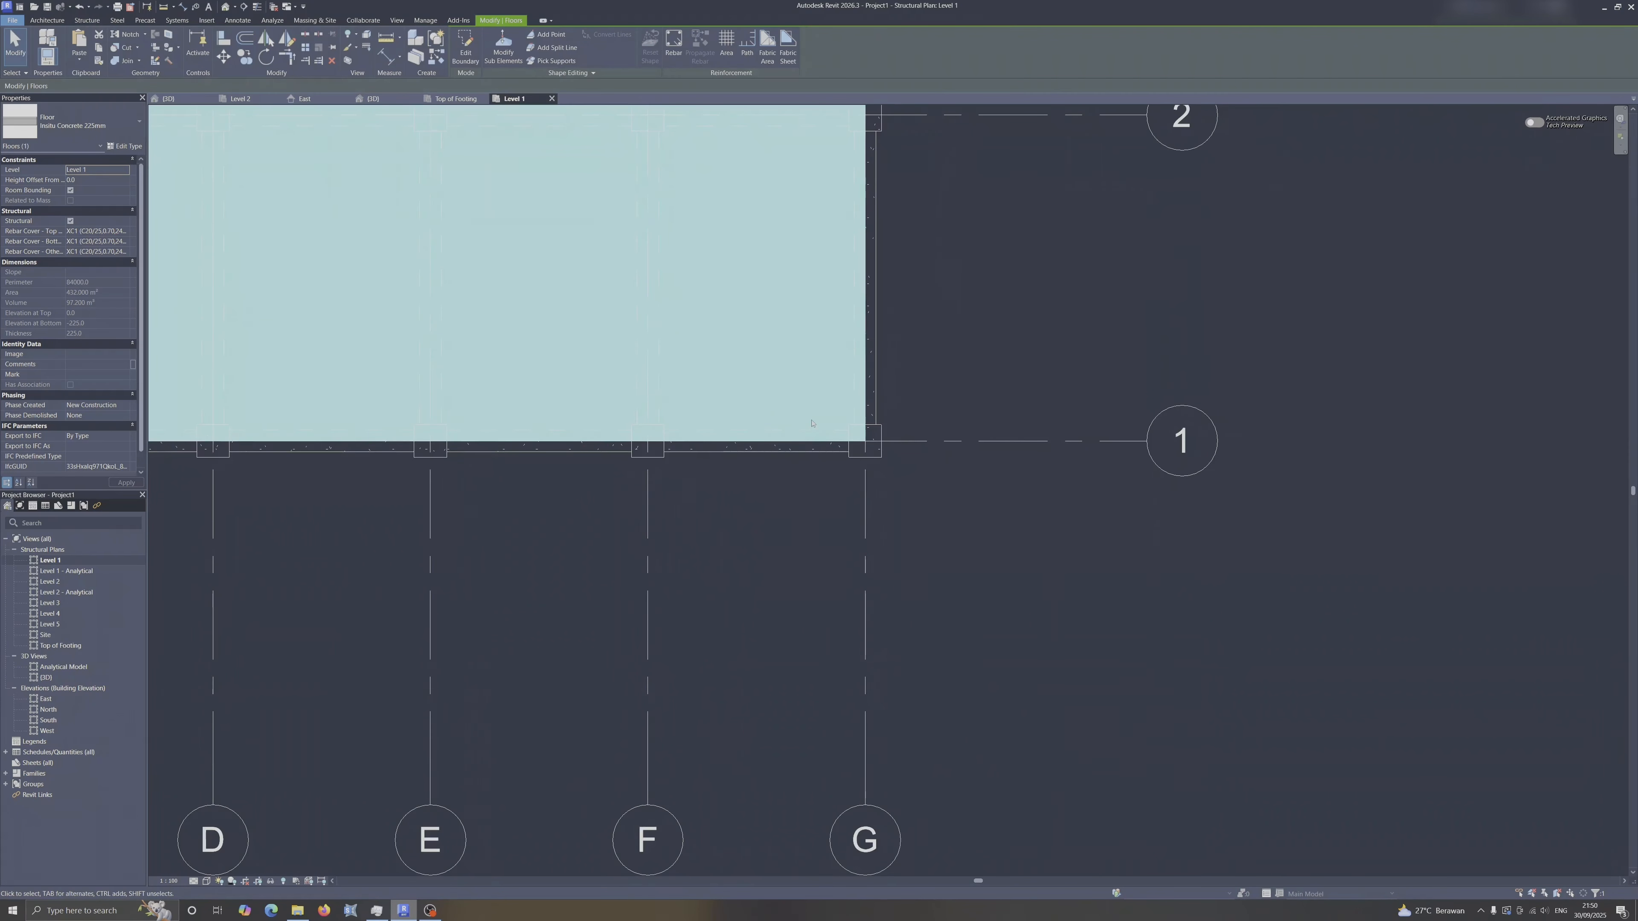
Examine the new Level 1 slab with its beams, columns and footings in plan and from several 3D angles.
scroll(755, 375, down, 2)
middle_drag(755, 375, 819, 608)
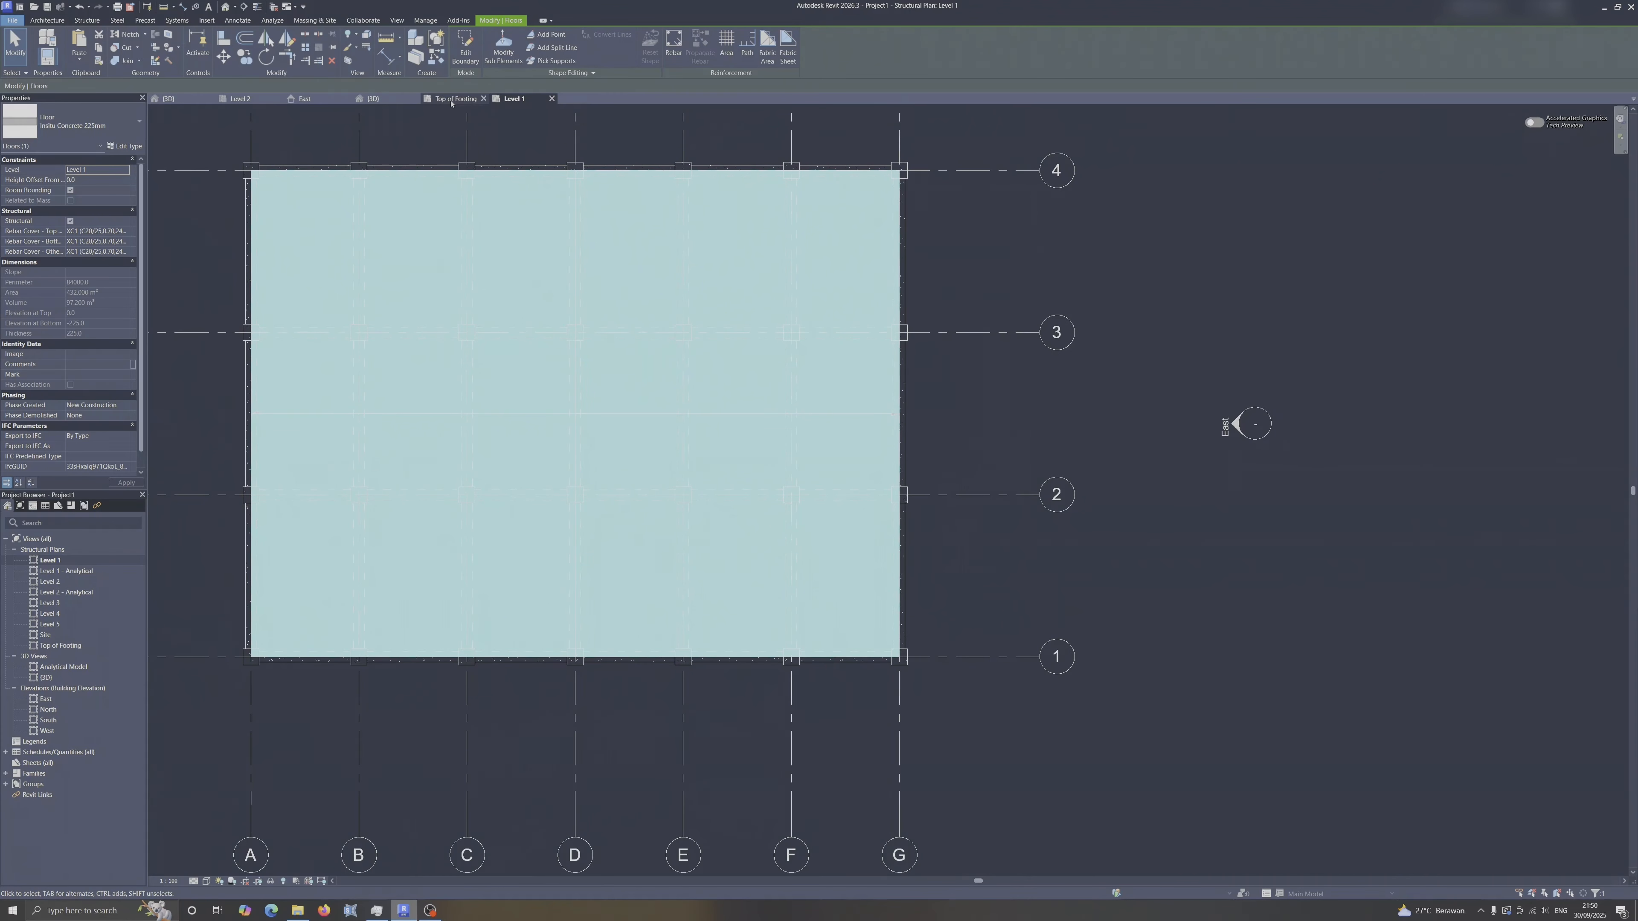
click(373, 98)
click(659, 185)
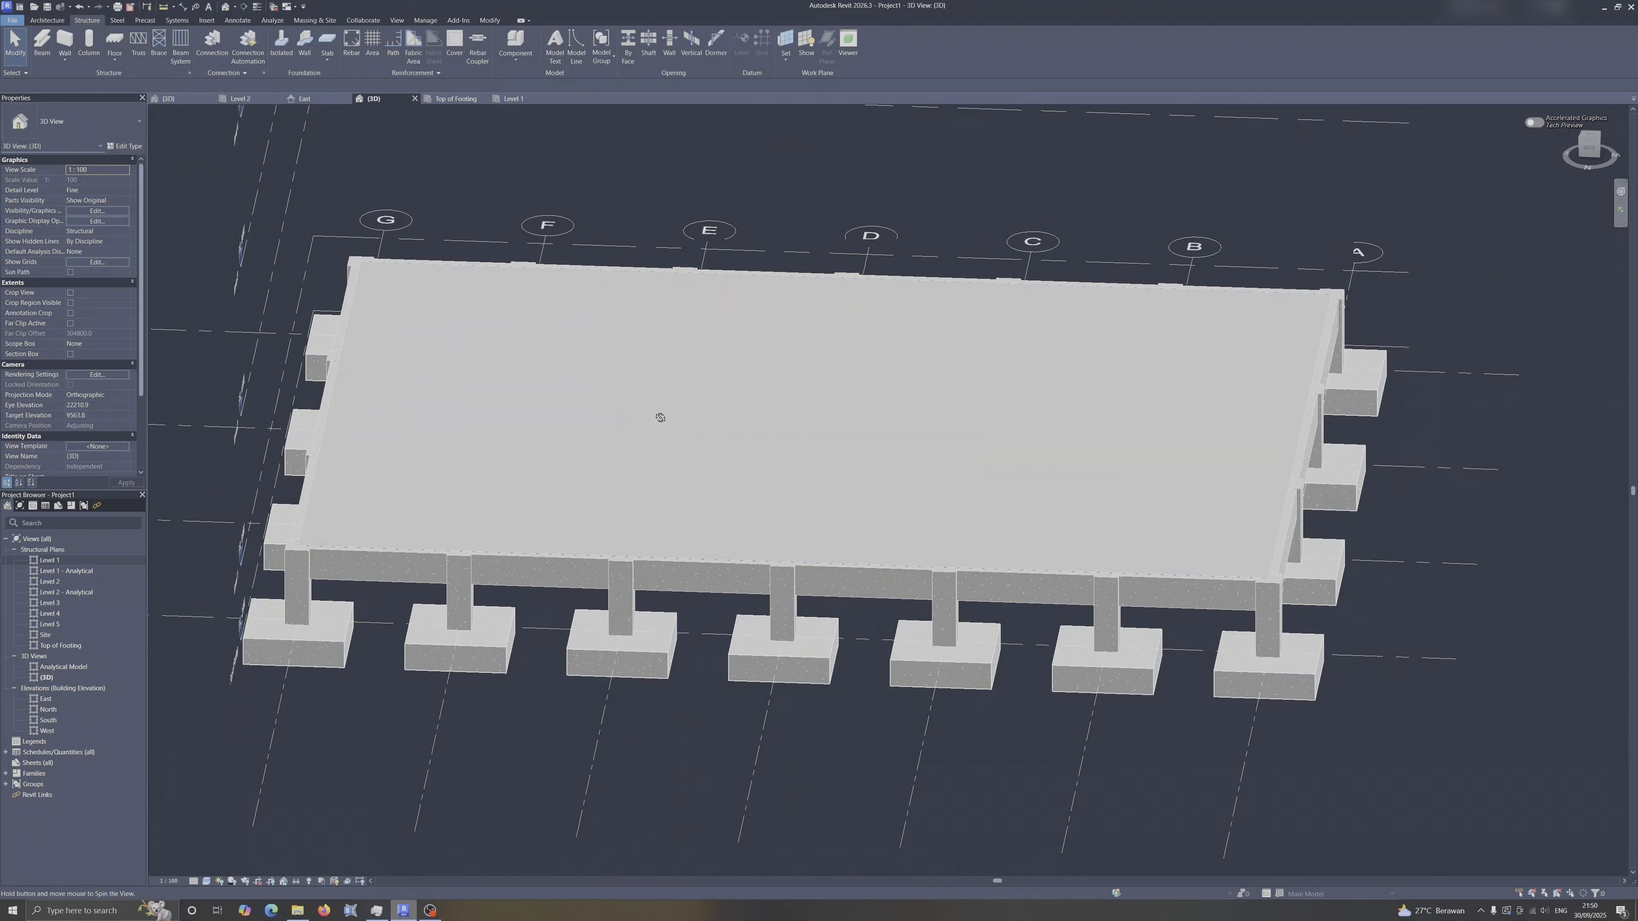
shift+middle_drag(658, 413, 1064, 502)
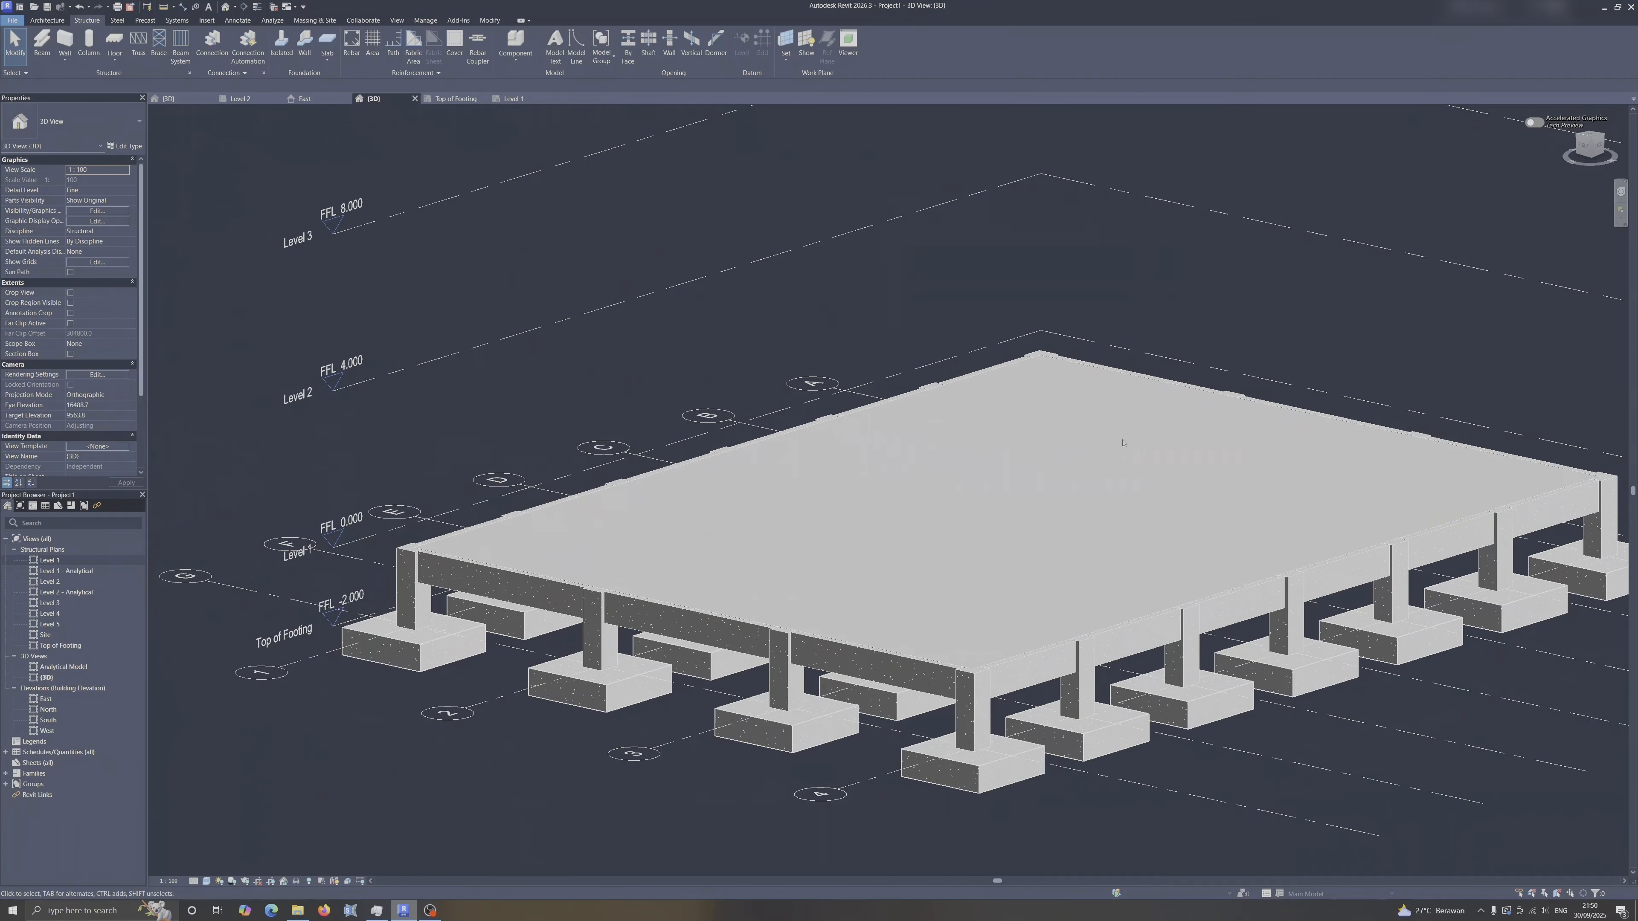
middle_drag(850, 442, 834, 449)
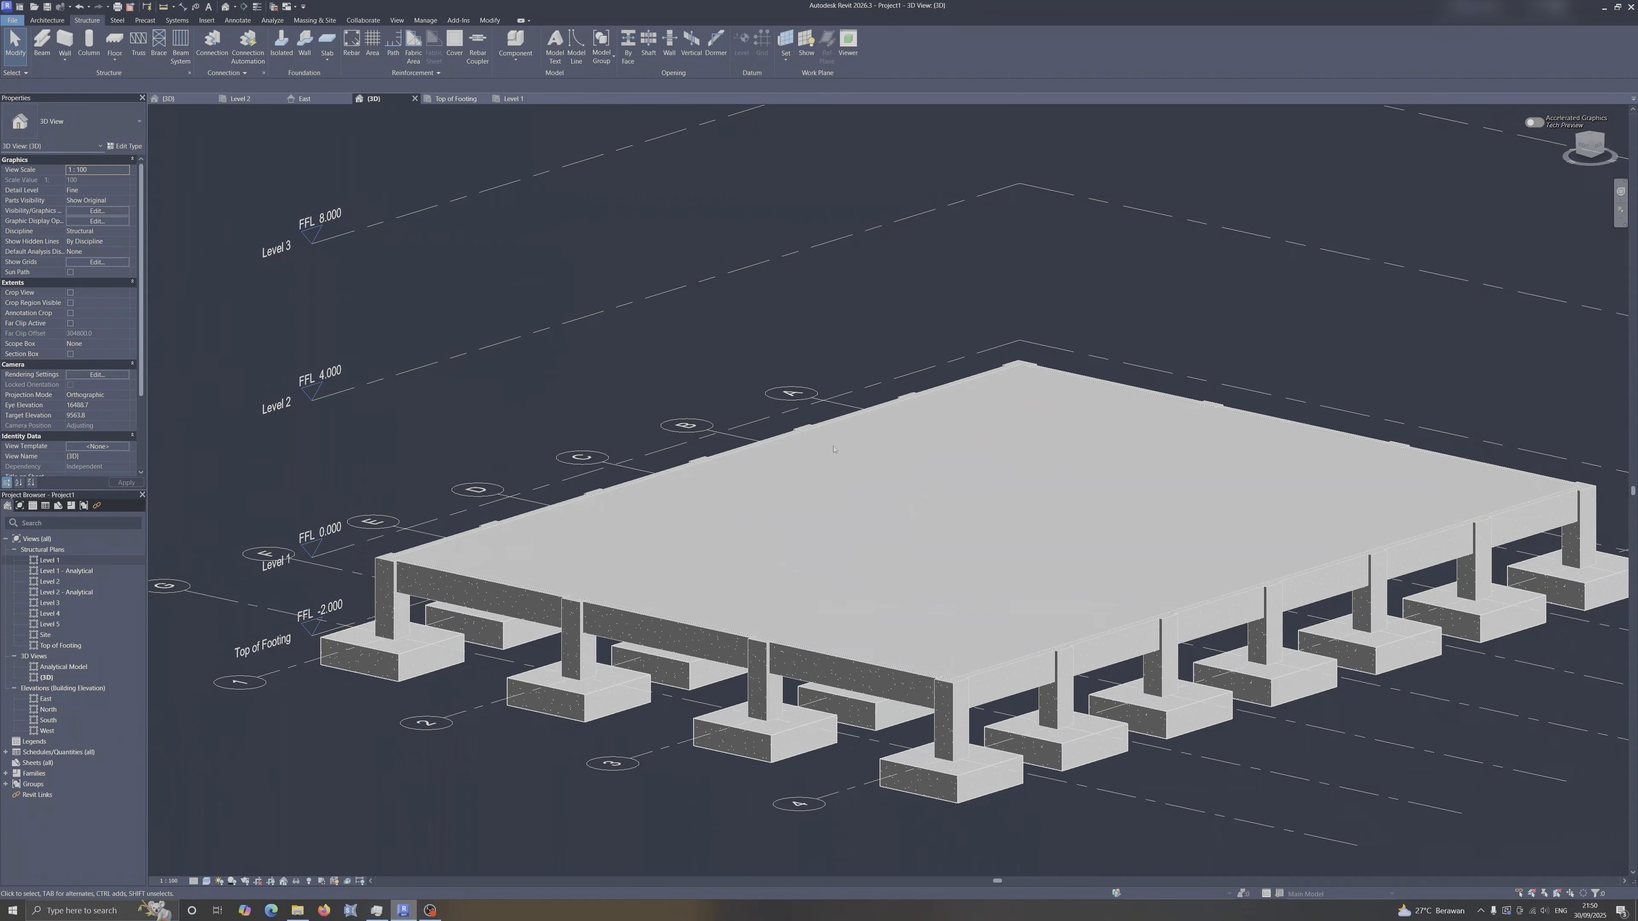
scroll(833, 449, down, 3)
shift+middle_drag(723, 484, 703, 689)
middle_drag(896, 773, 824, 651)
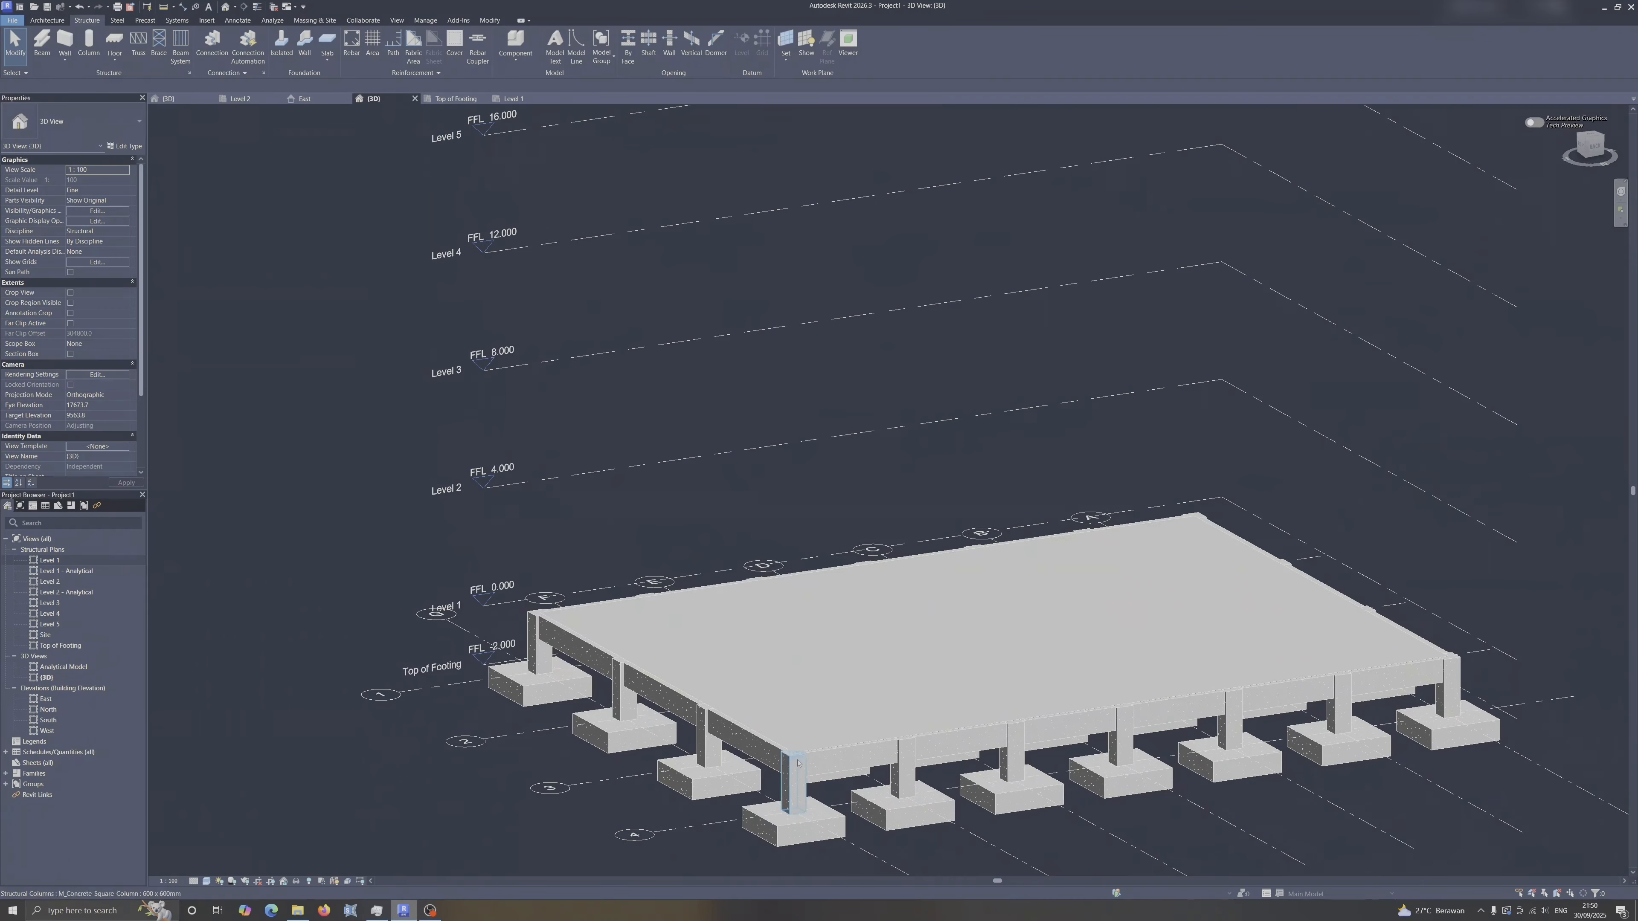
scroll(786, 759, up, 3)
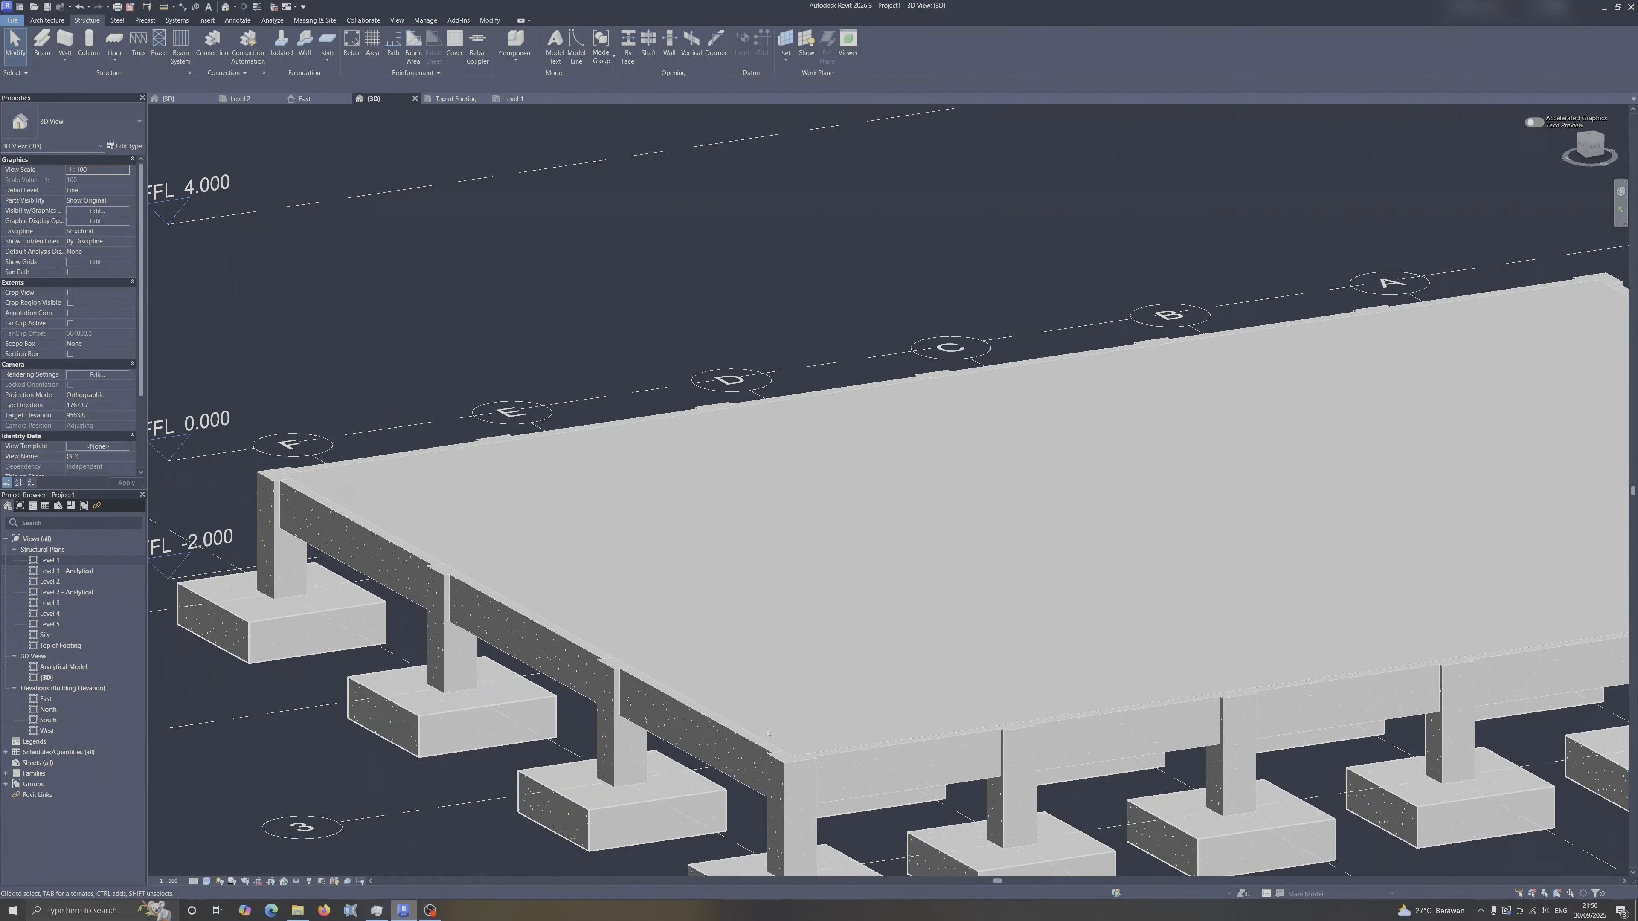
scroll(765, 736, down, 2)
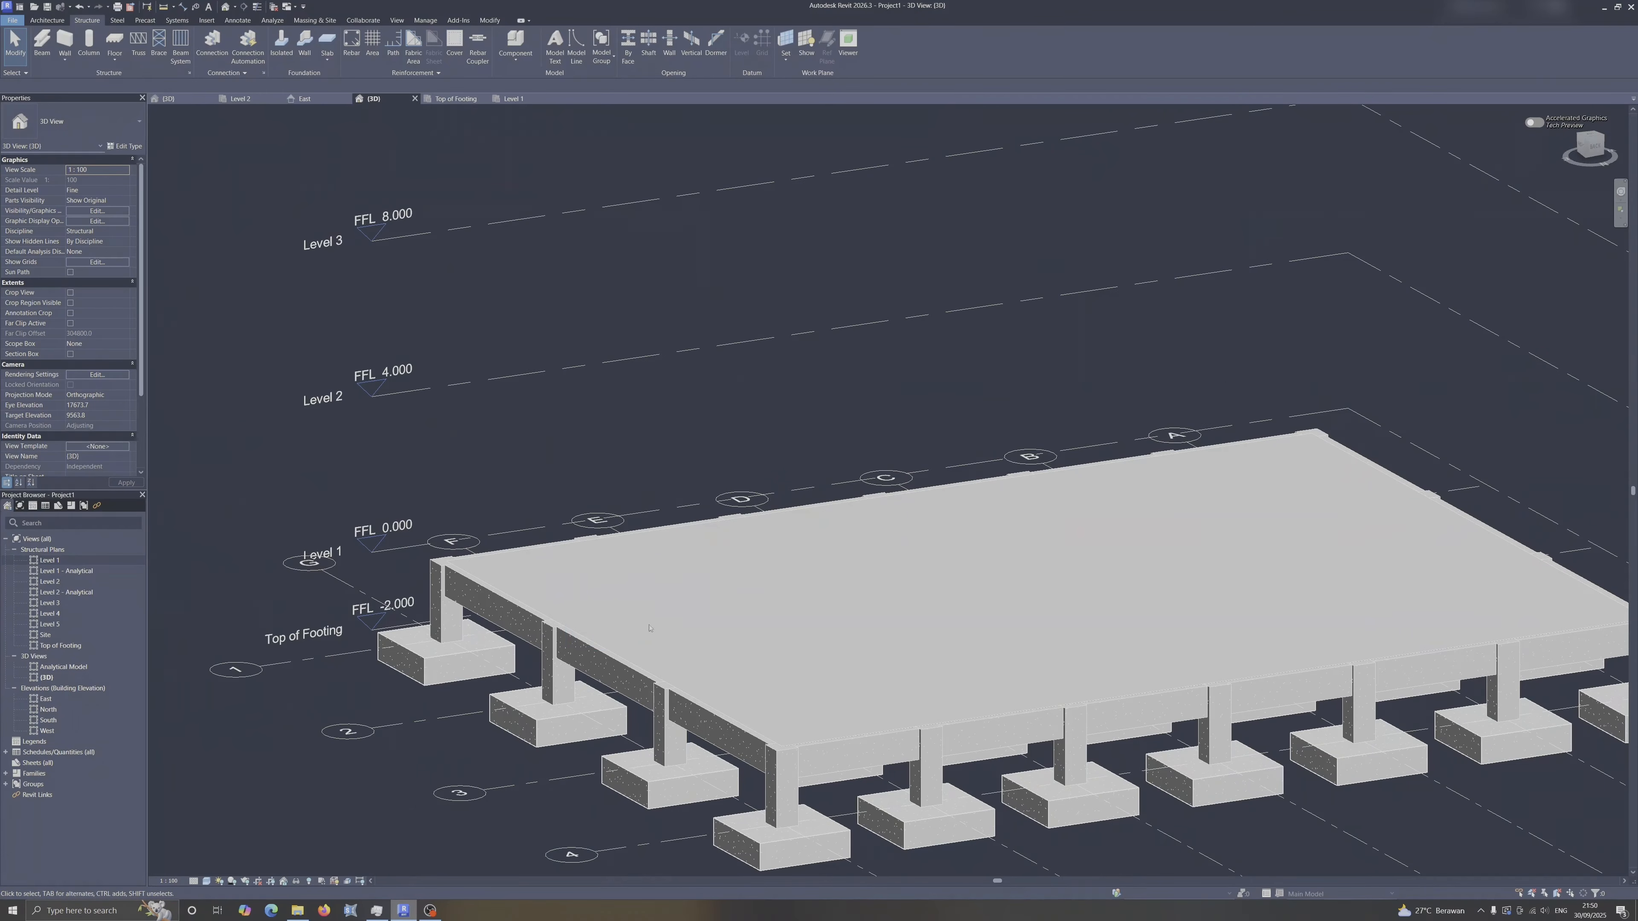
shift+middle_drag(800, 619, 888, 699)
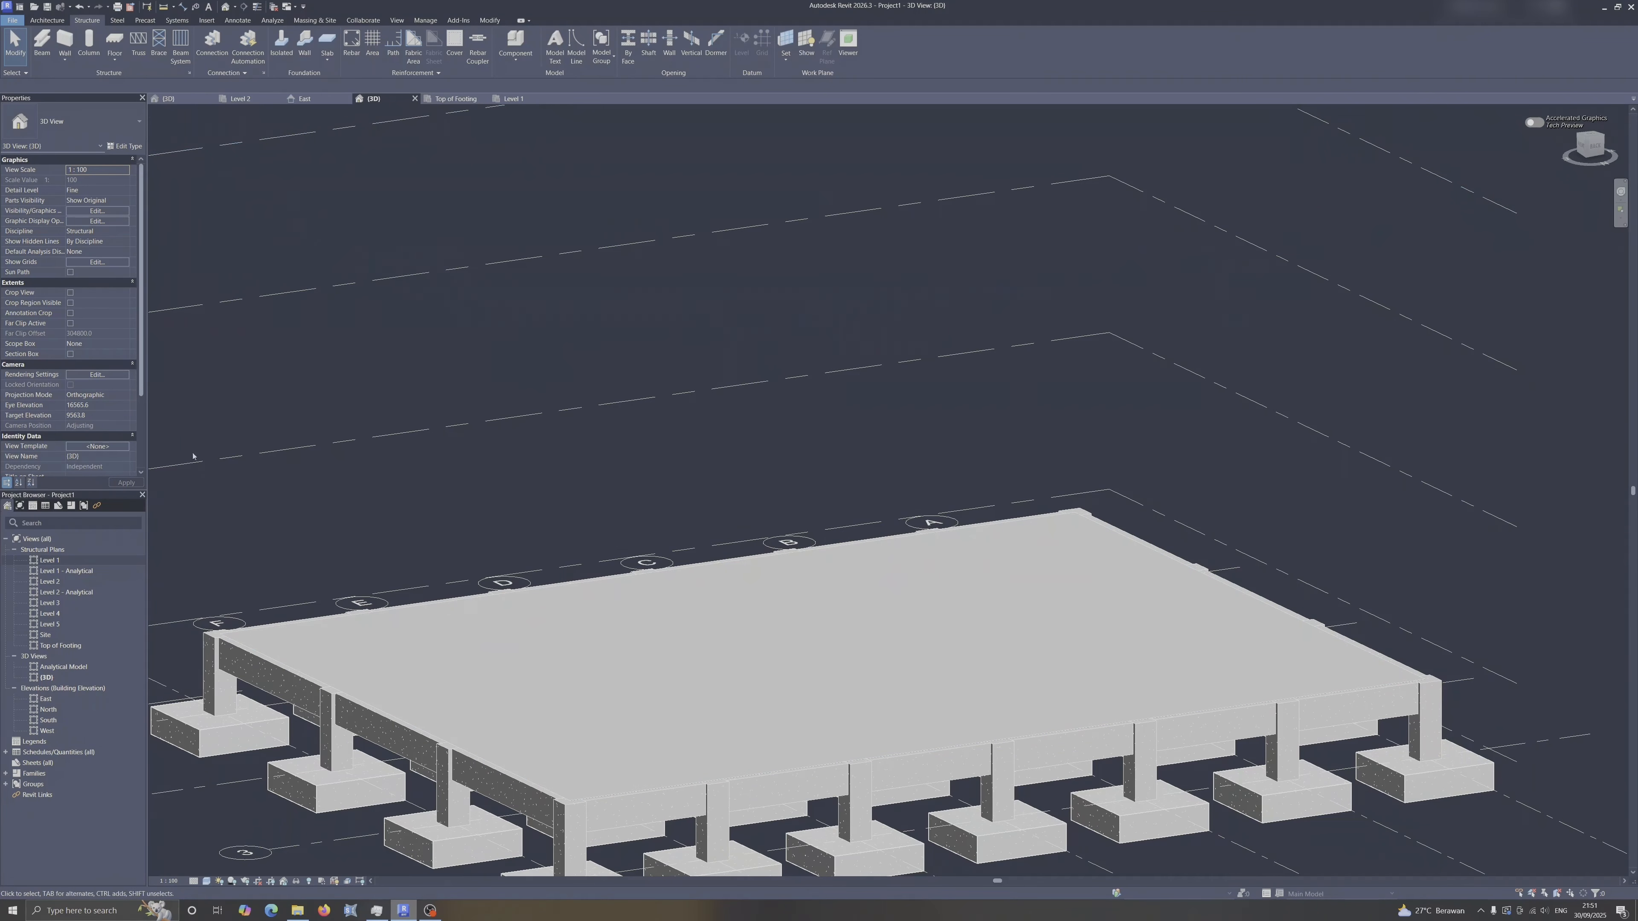
Start a structural column in the Level 1 plan and browse the family library to the Steel folder under Structural Columns.
double_click(50, 560)
click(88, 44)
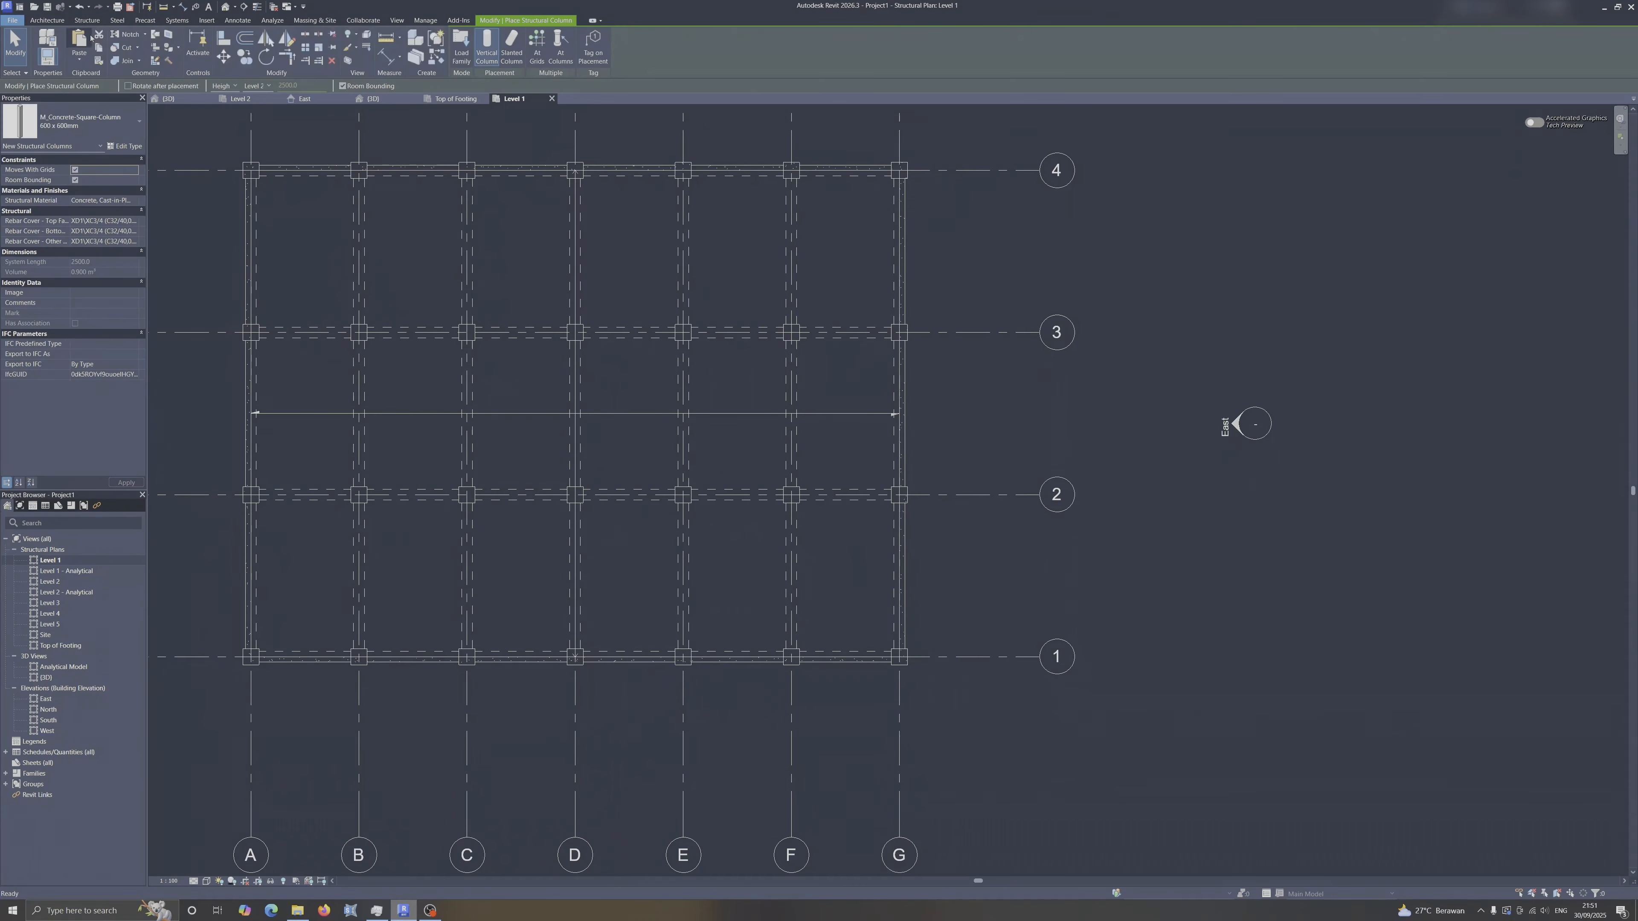
click(92, 117)
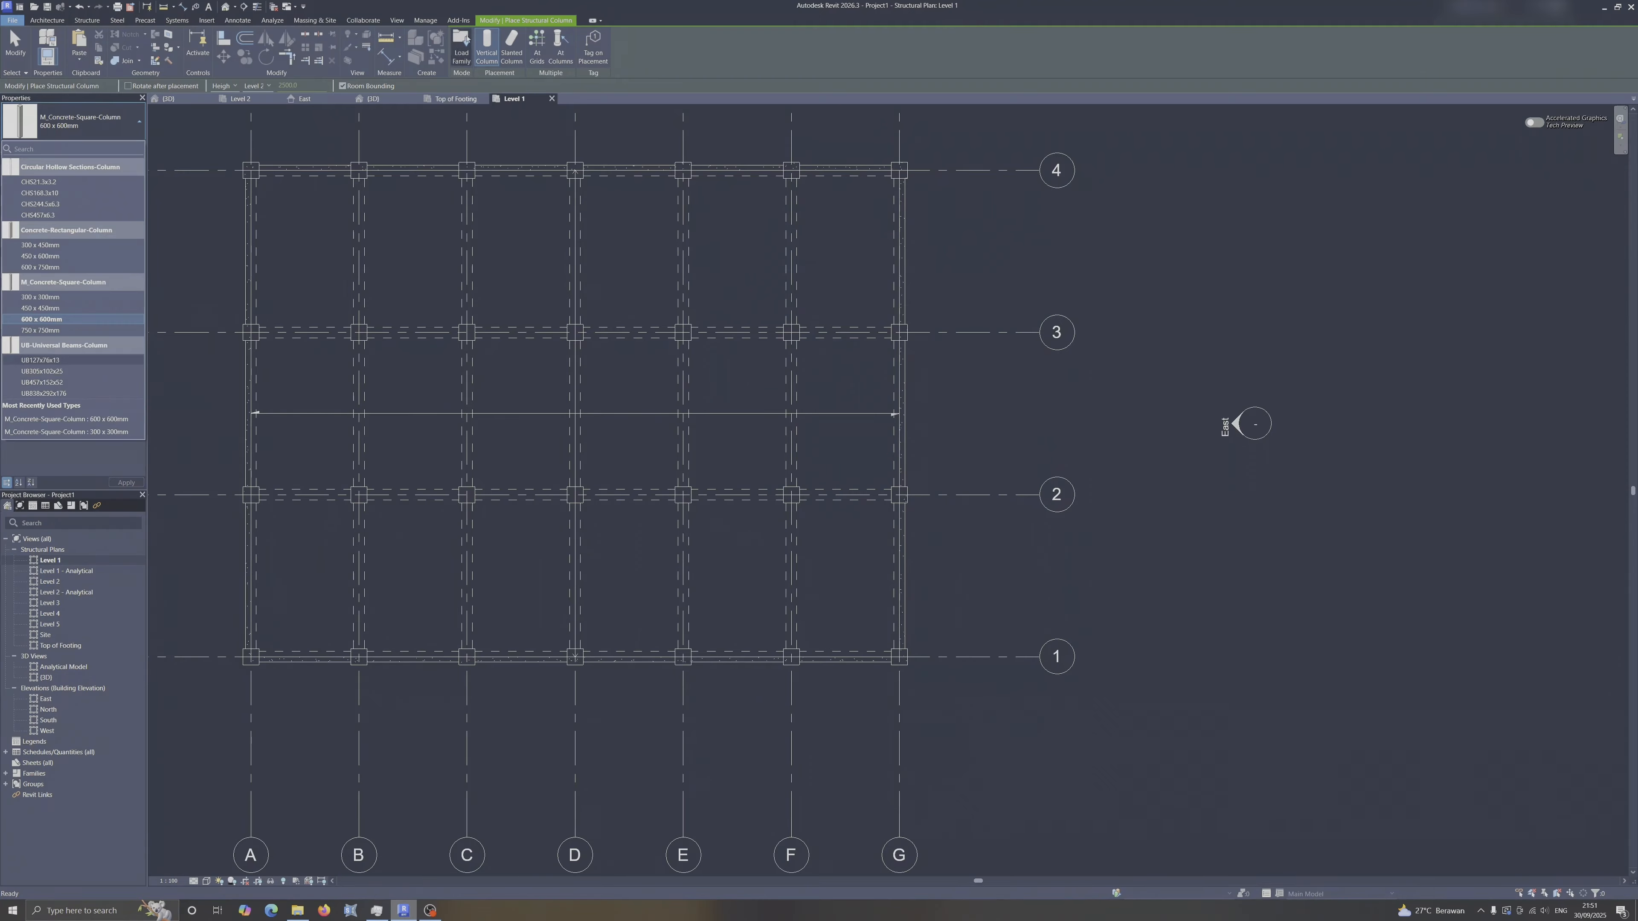
click(465, 57)
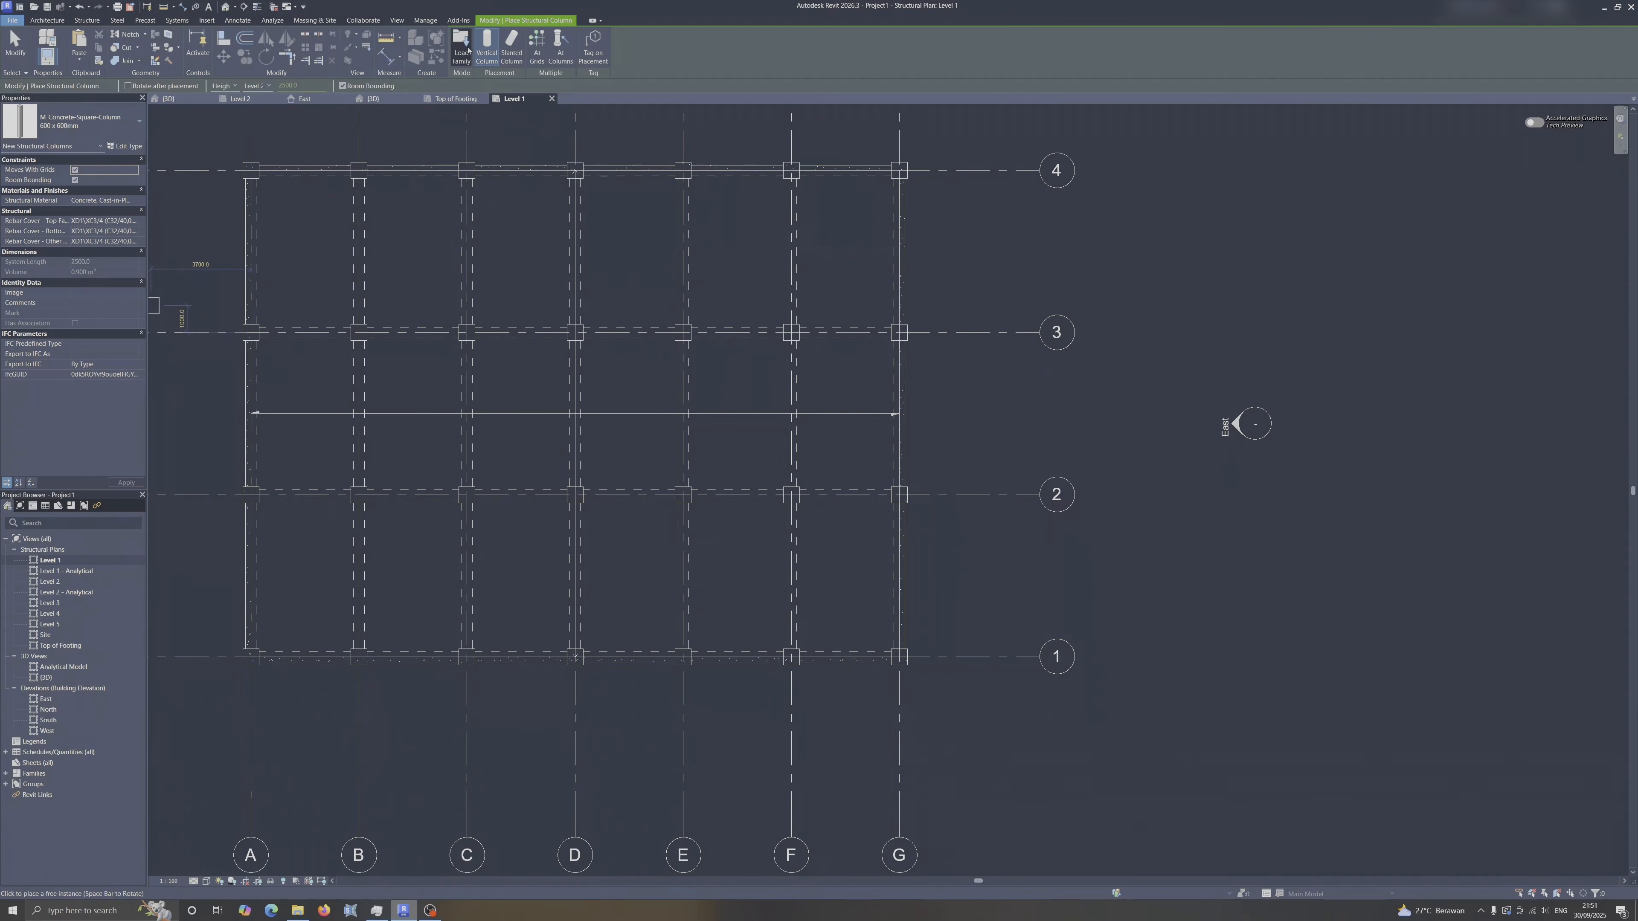
click(468, 51)
click(944, 348)
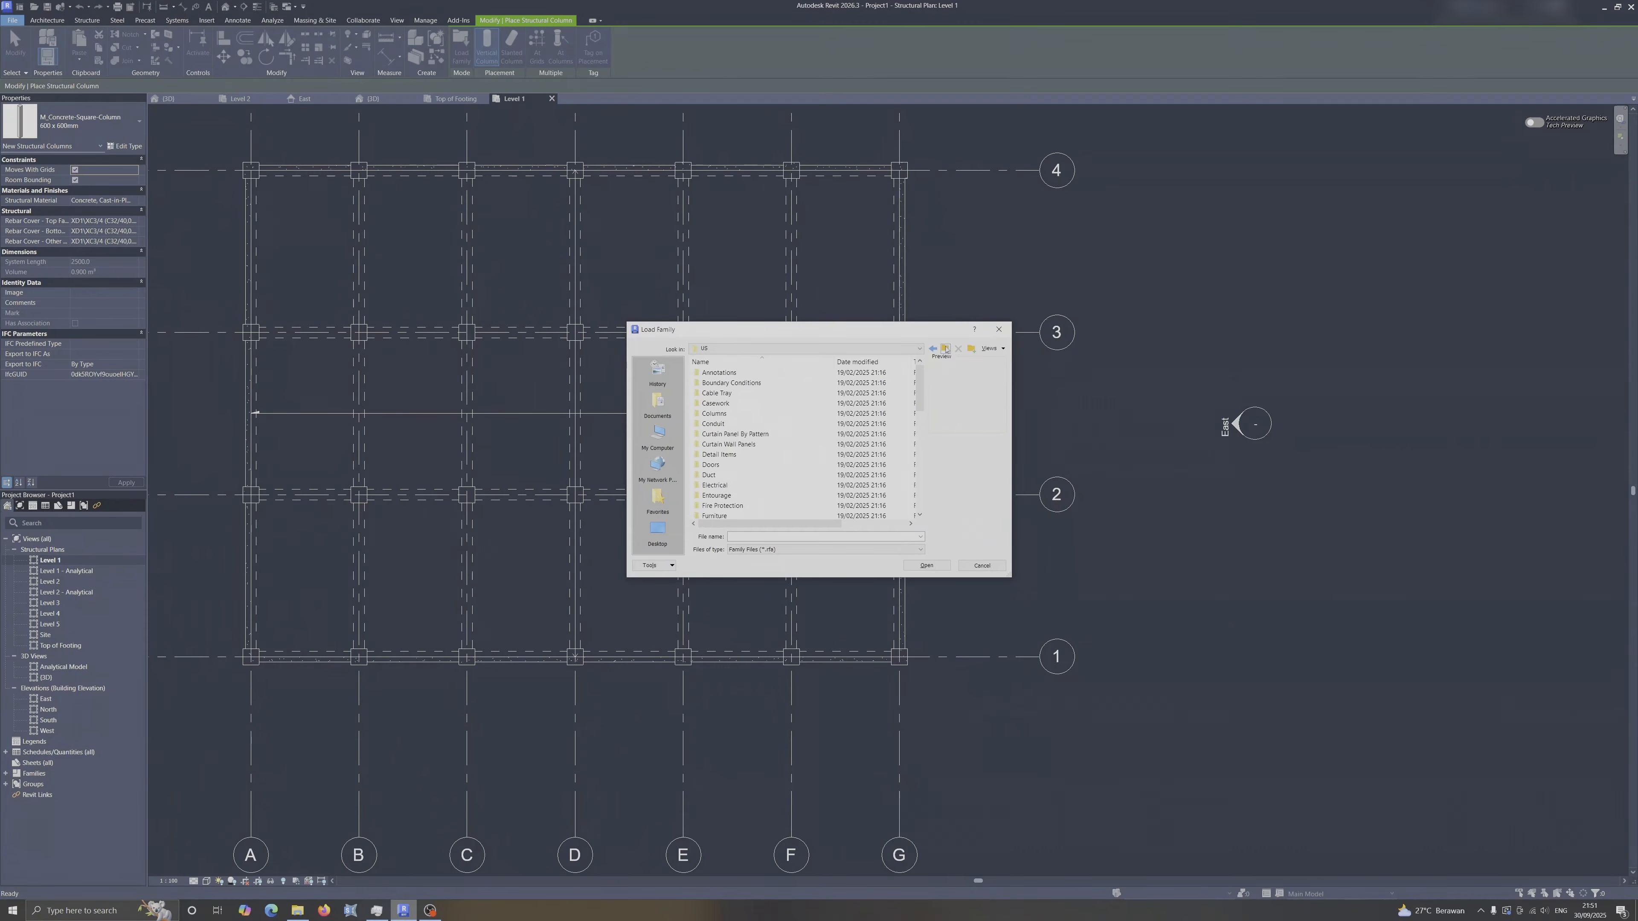
scroll(713, 495, down, 4)
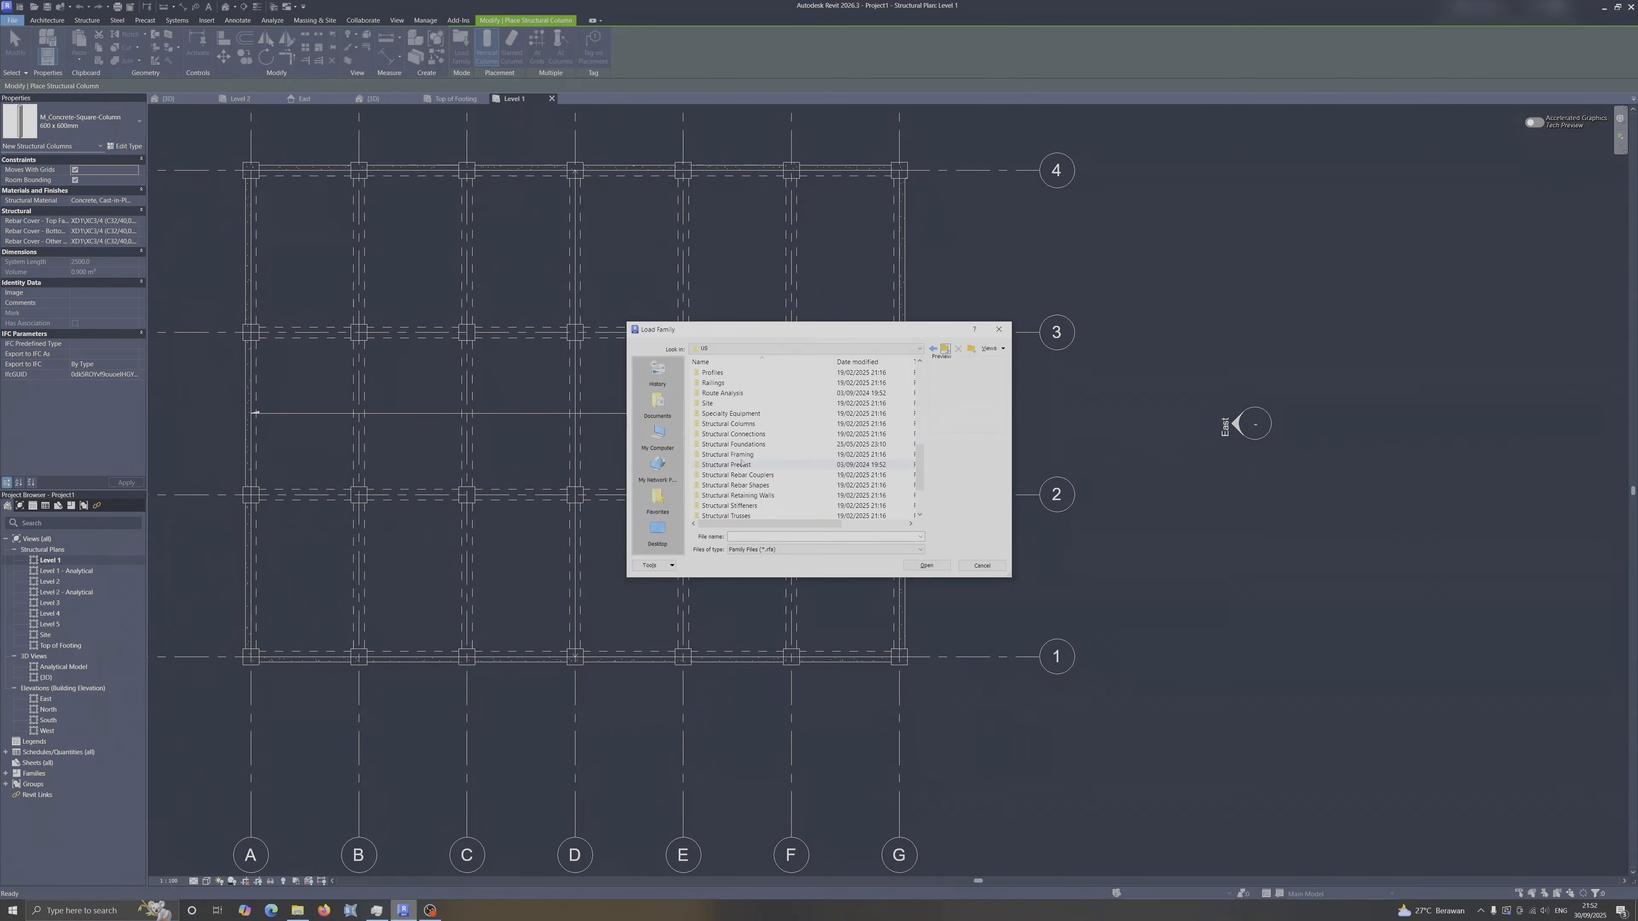
scroll(742, 455, down, 4)
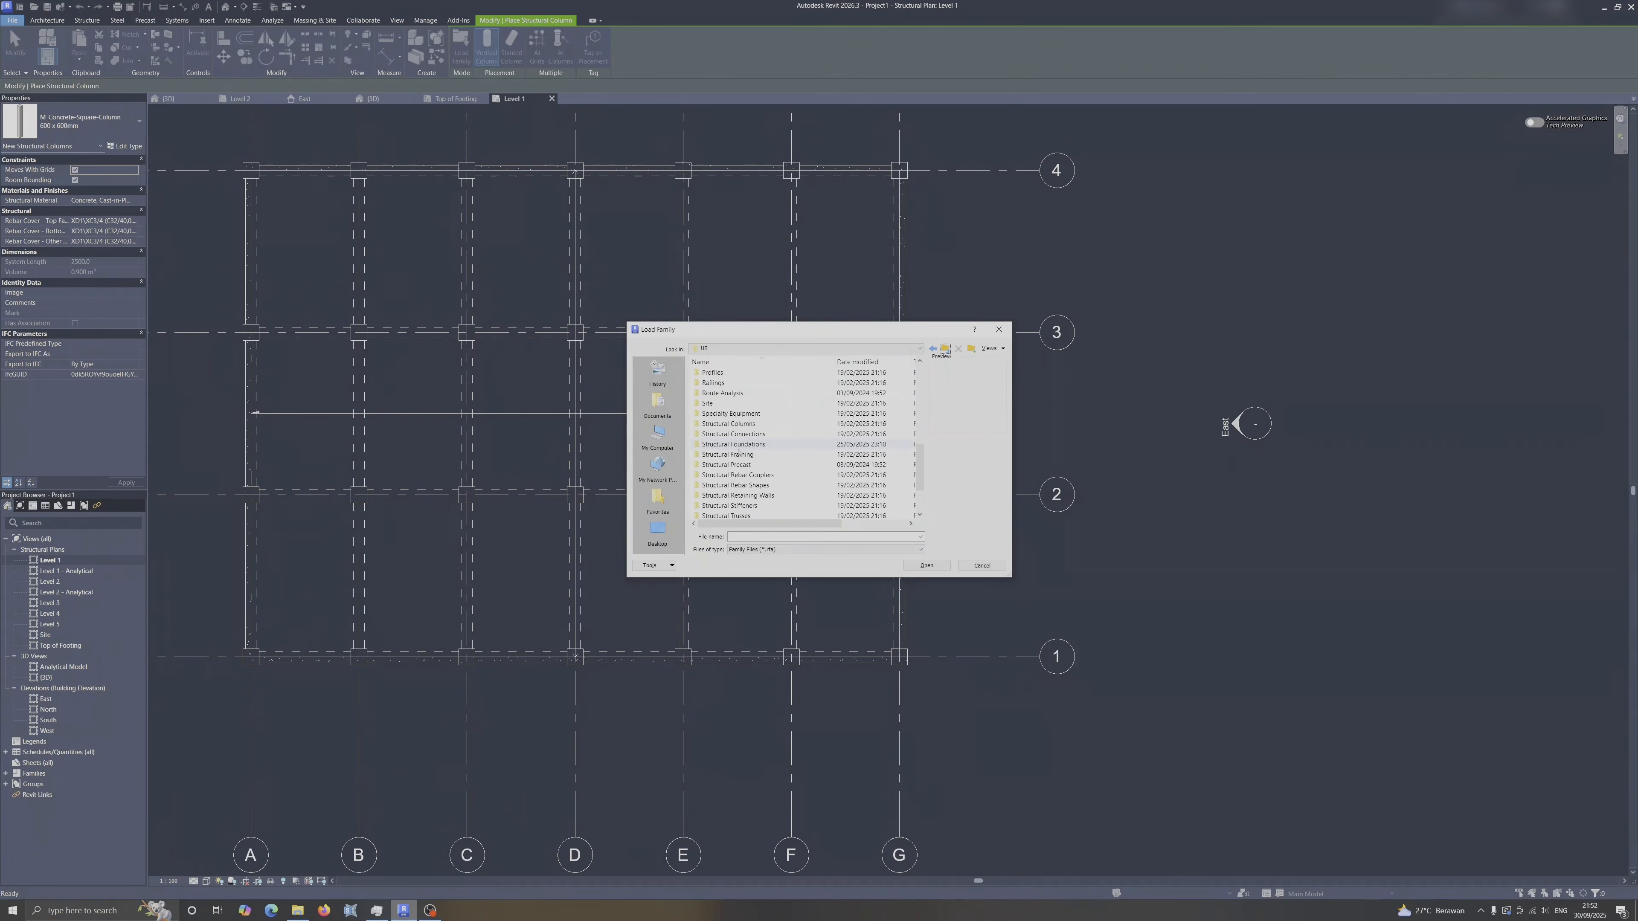
double_click(760, 424)
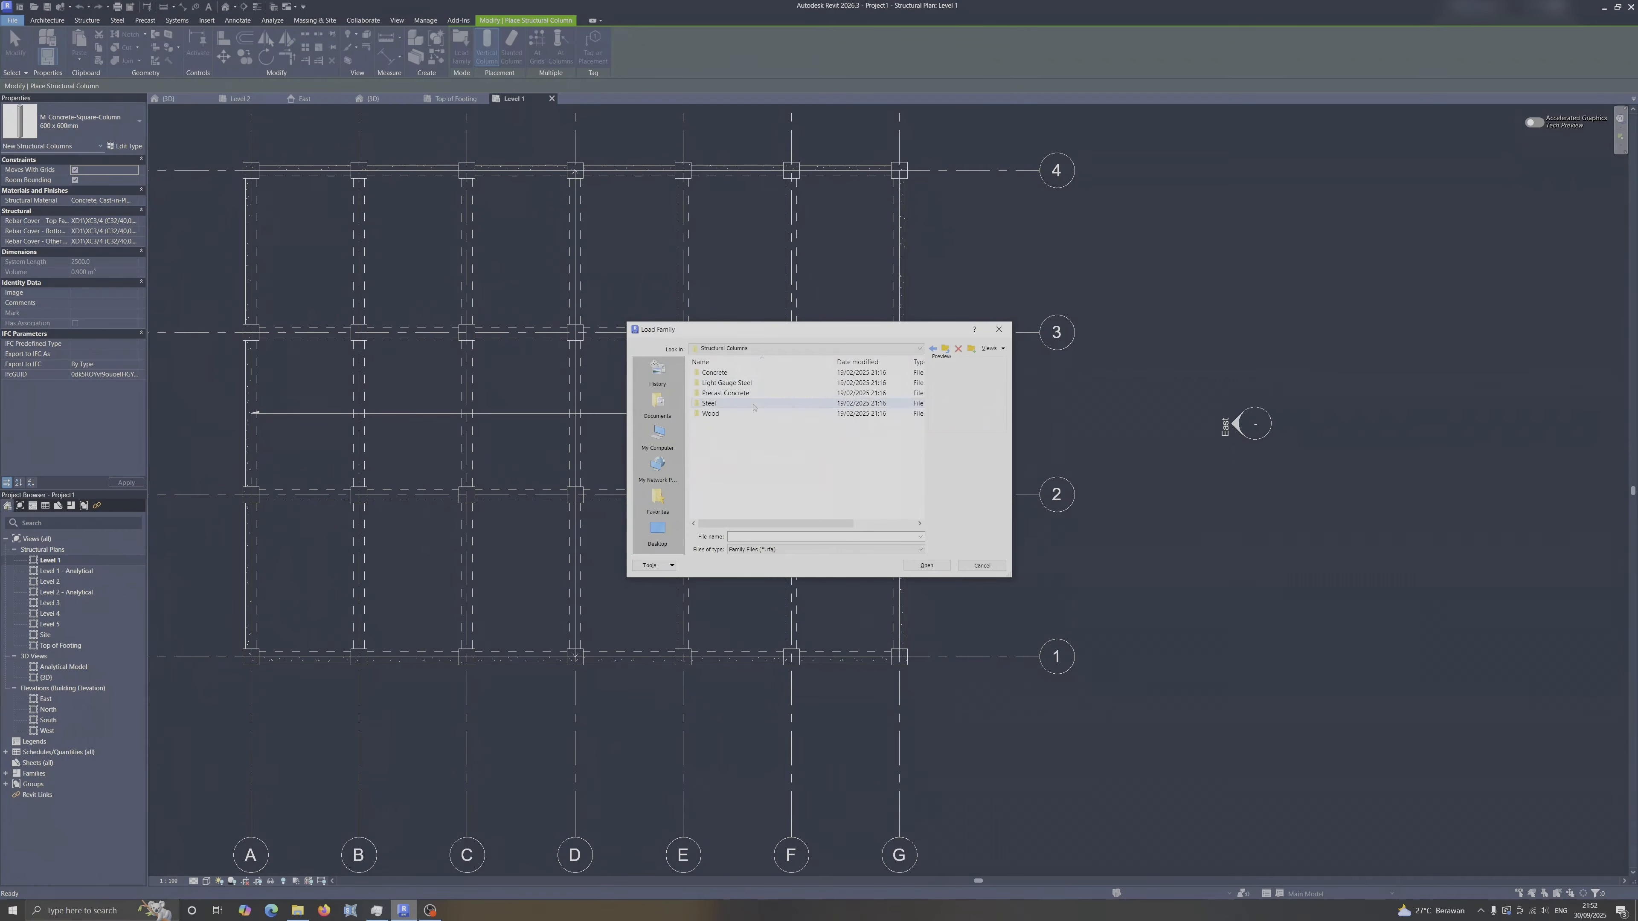
double_click(709, 404)
Load the UC-Universal Column-Column steel family with the 305x305x283UC type.
scroll(784, 493, down, 3)
click(761, 506)
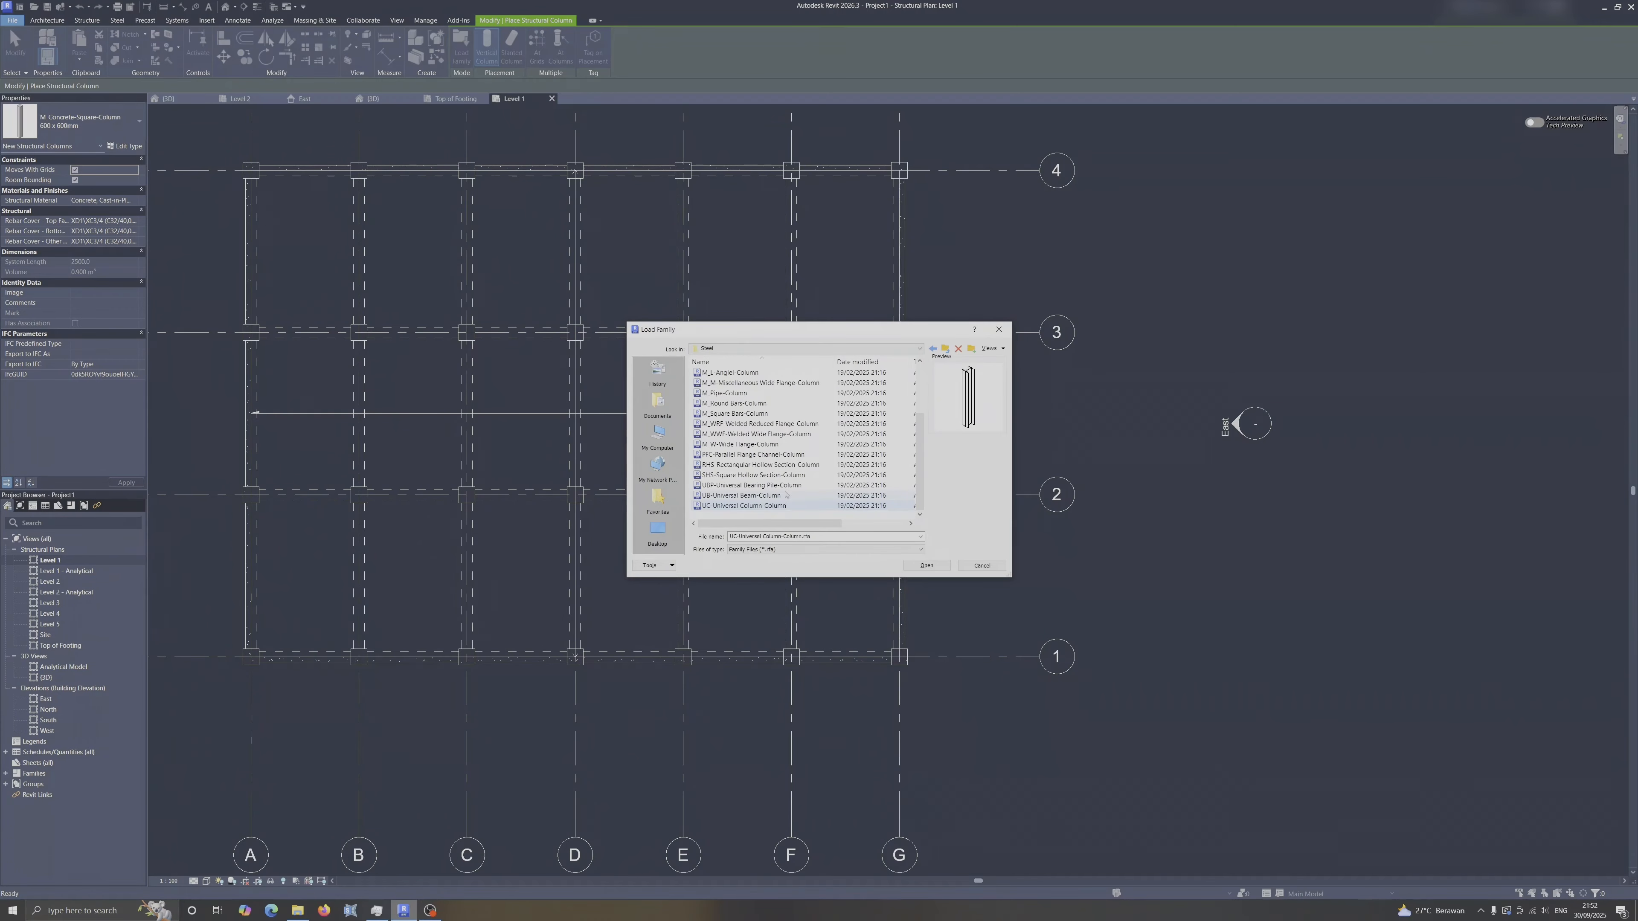
scroll(804, 495, up, 3)
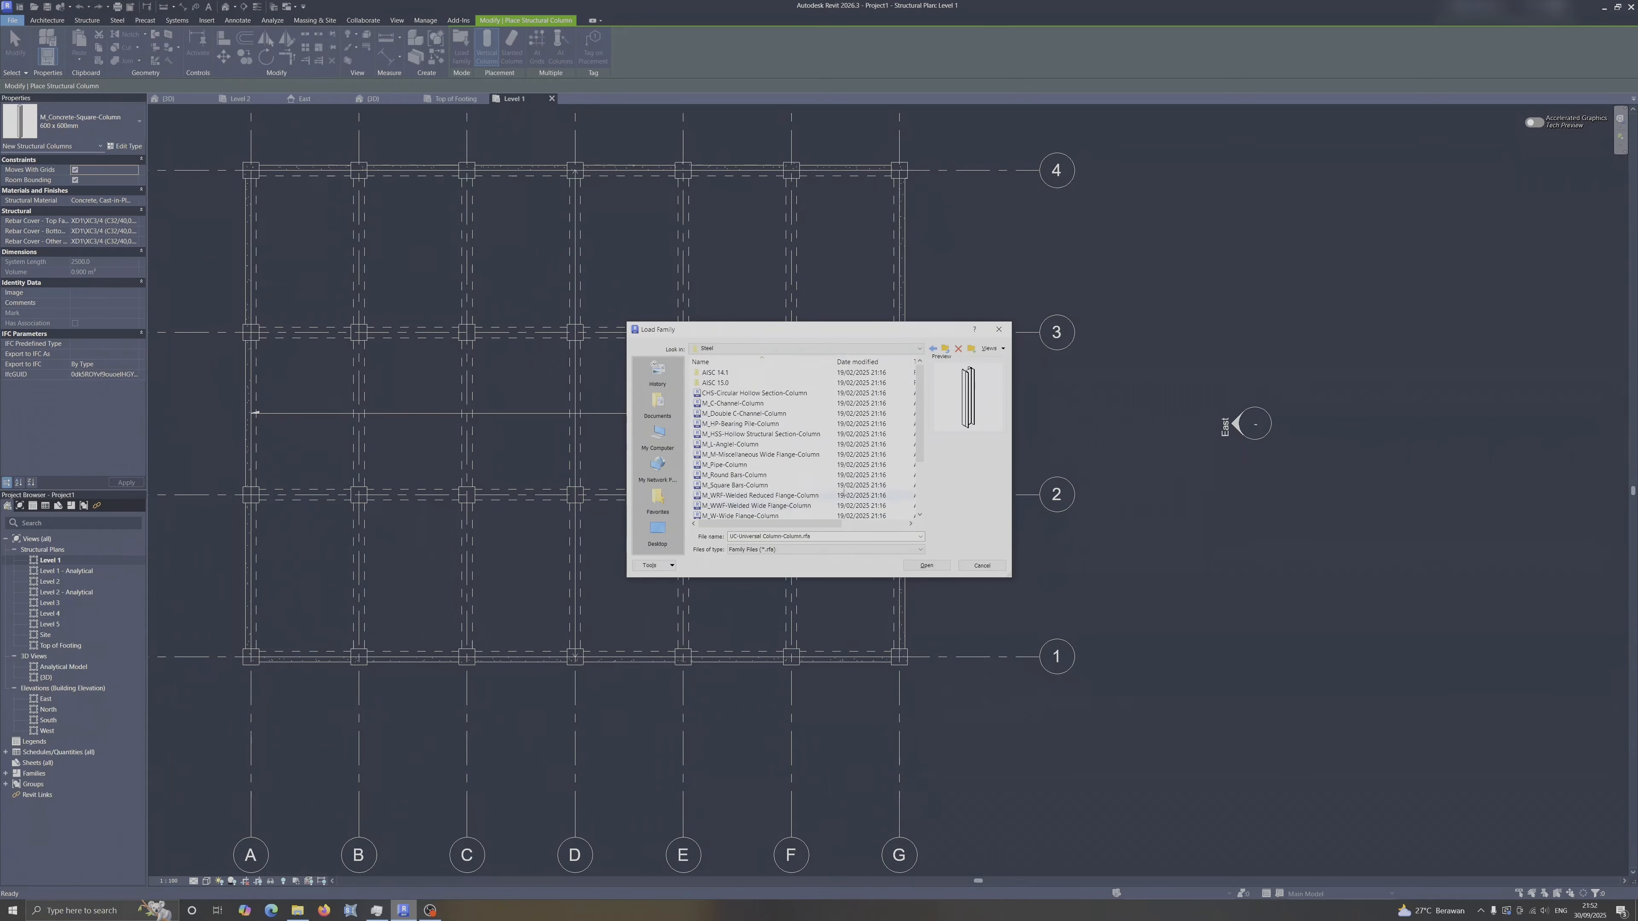
scroll(843, 493, down, 3)
click(927, 566)
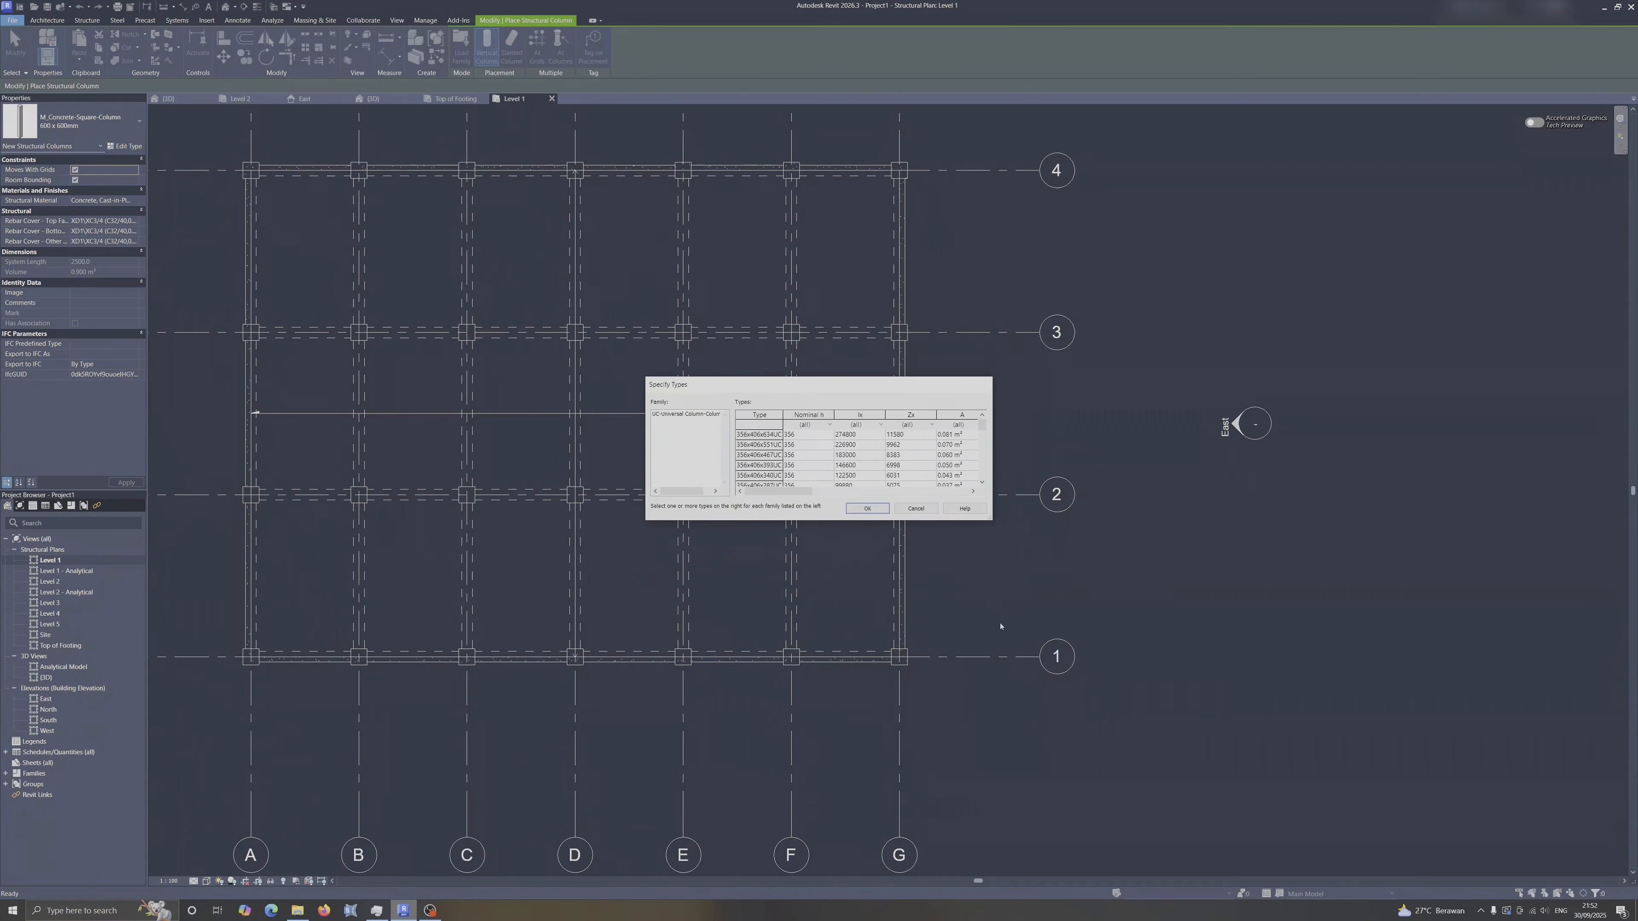
scroll(806, 460, down, 1)
scroll(768, 465, up, 3)
scroll(771, 442, down, 3)
click(766, 456)
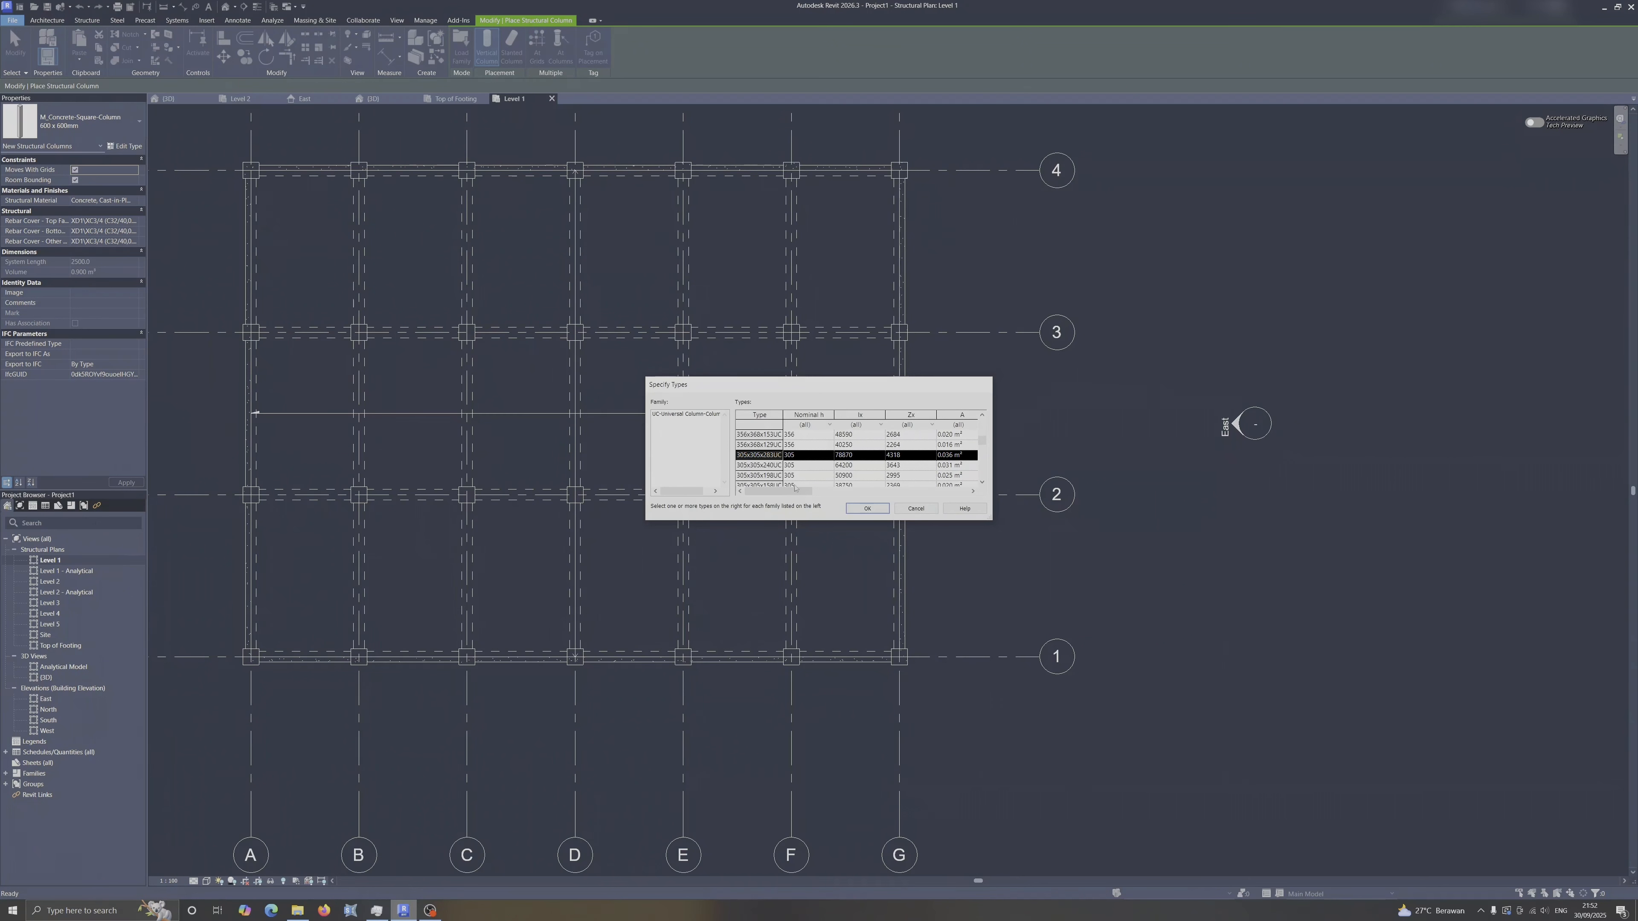
click(868, 508)
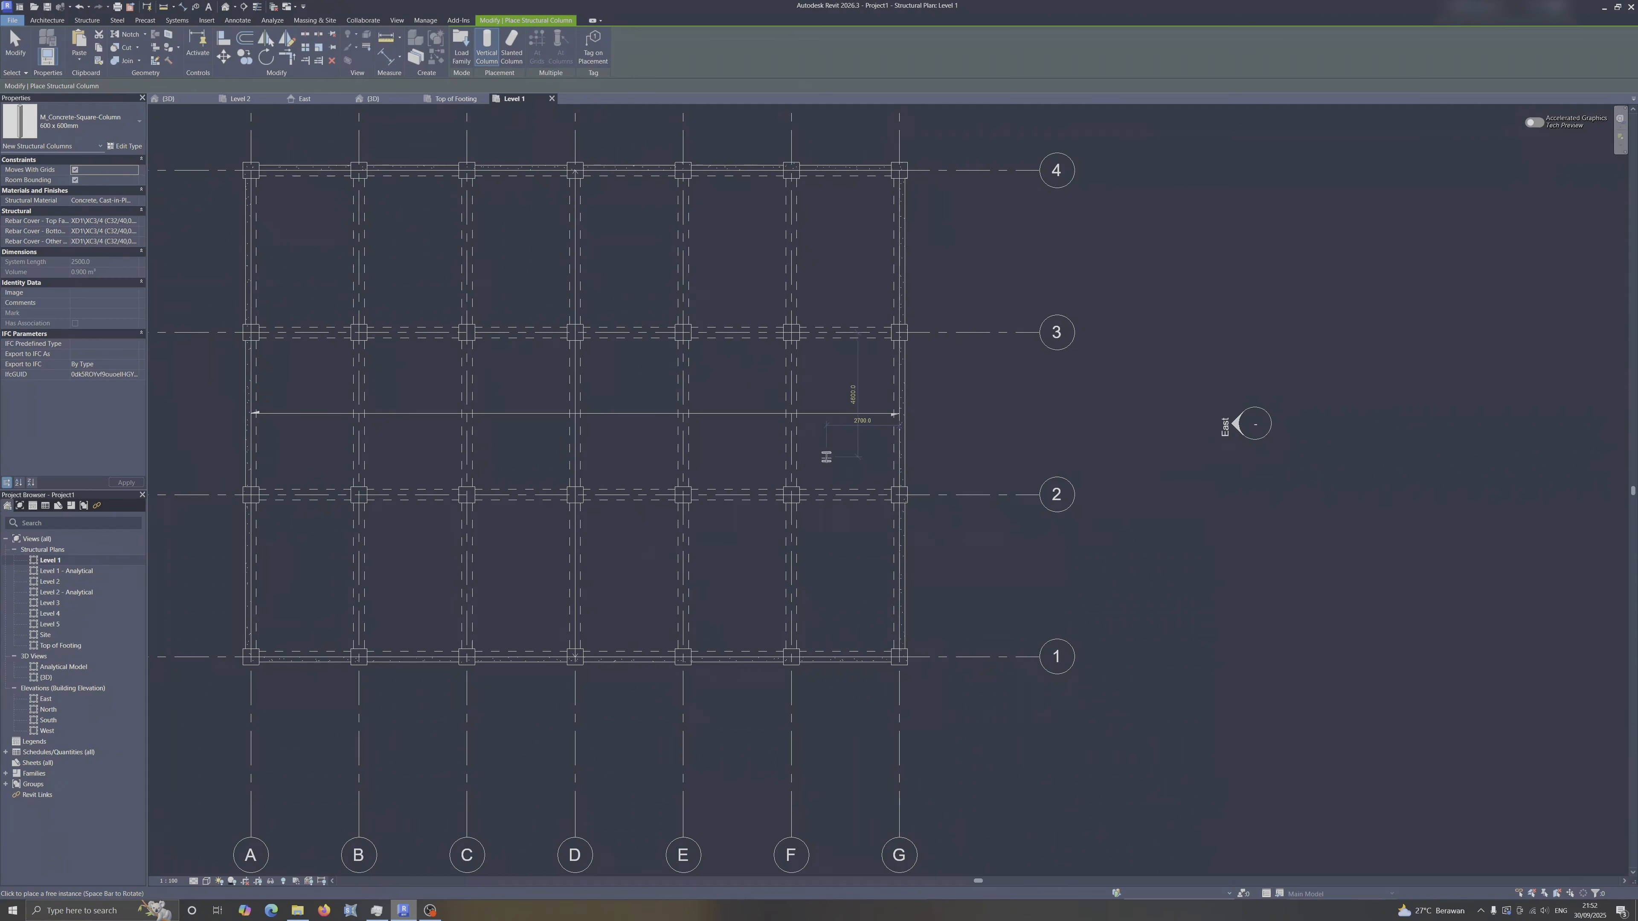
Place 305x305x283UC steel columns at all grid intersections A–G by 1–4 in the Level 1 plan.
middle_drag(656, 448, 756, 504)
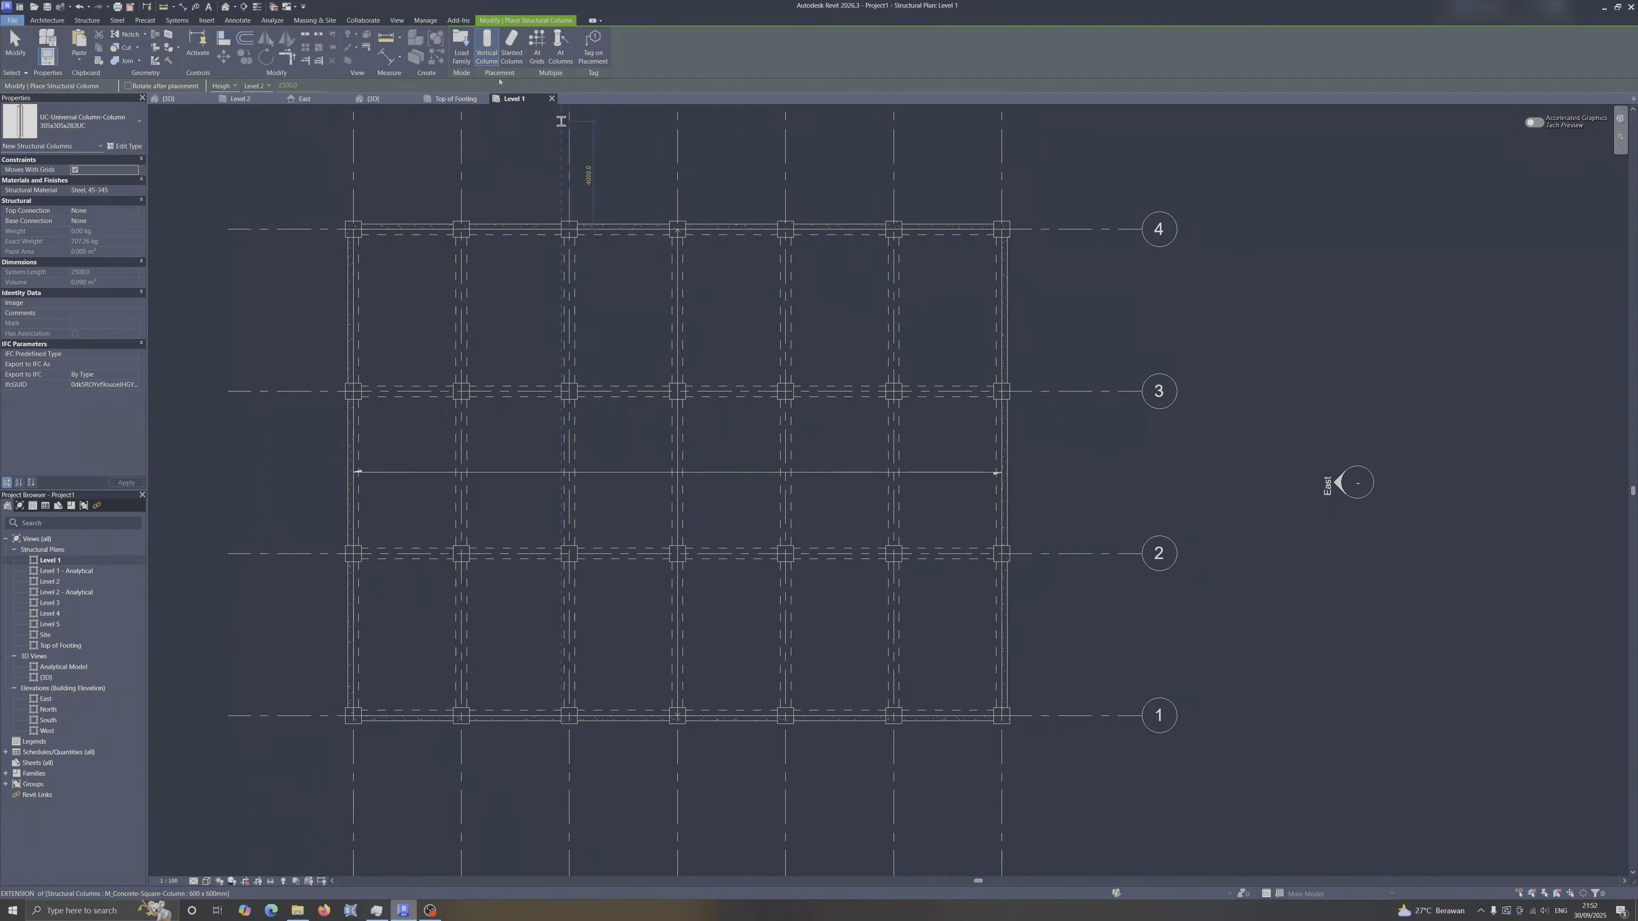
click(537, 48)
drag(1035, 175, 255, 727)
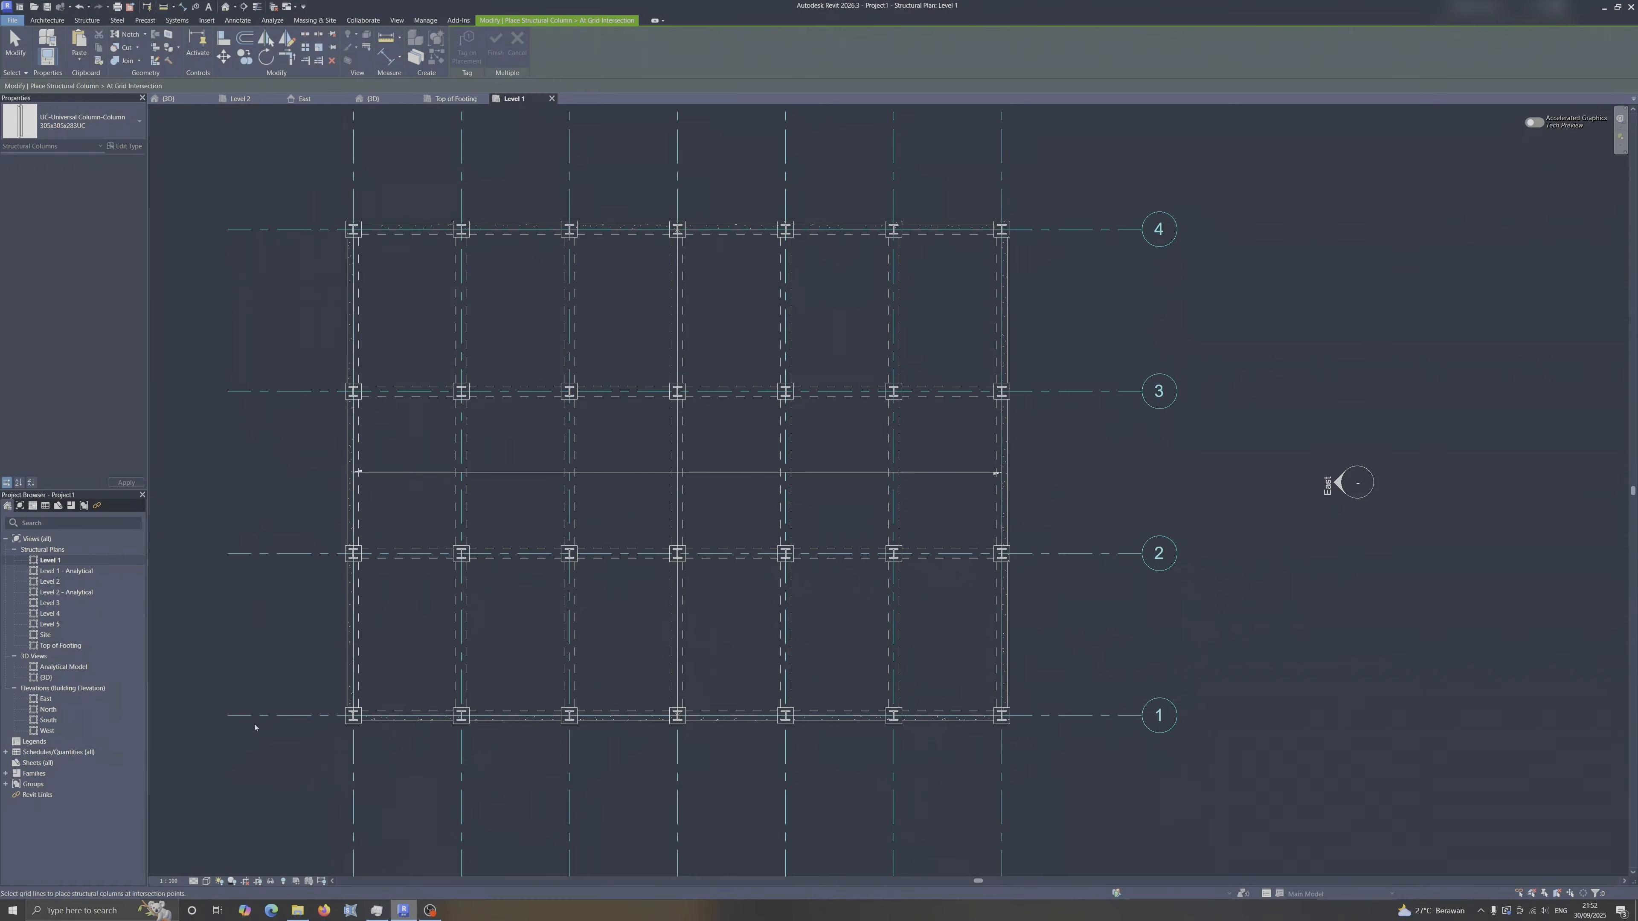
click(495, 47)
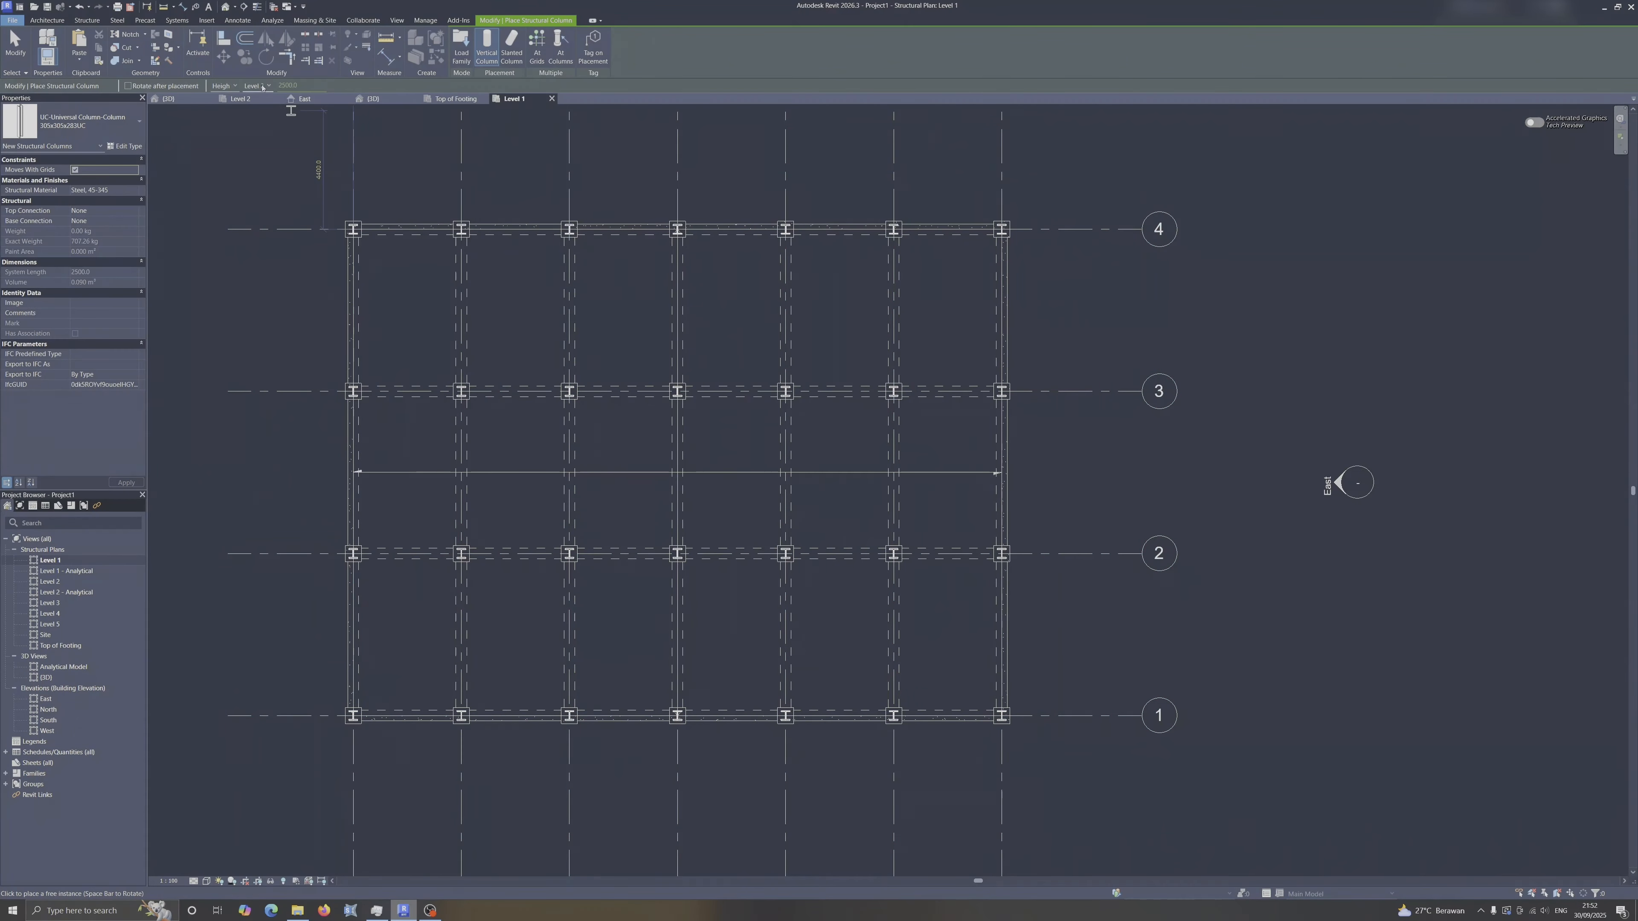
click(373, 98)
key(Escape)
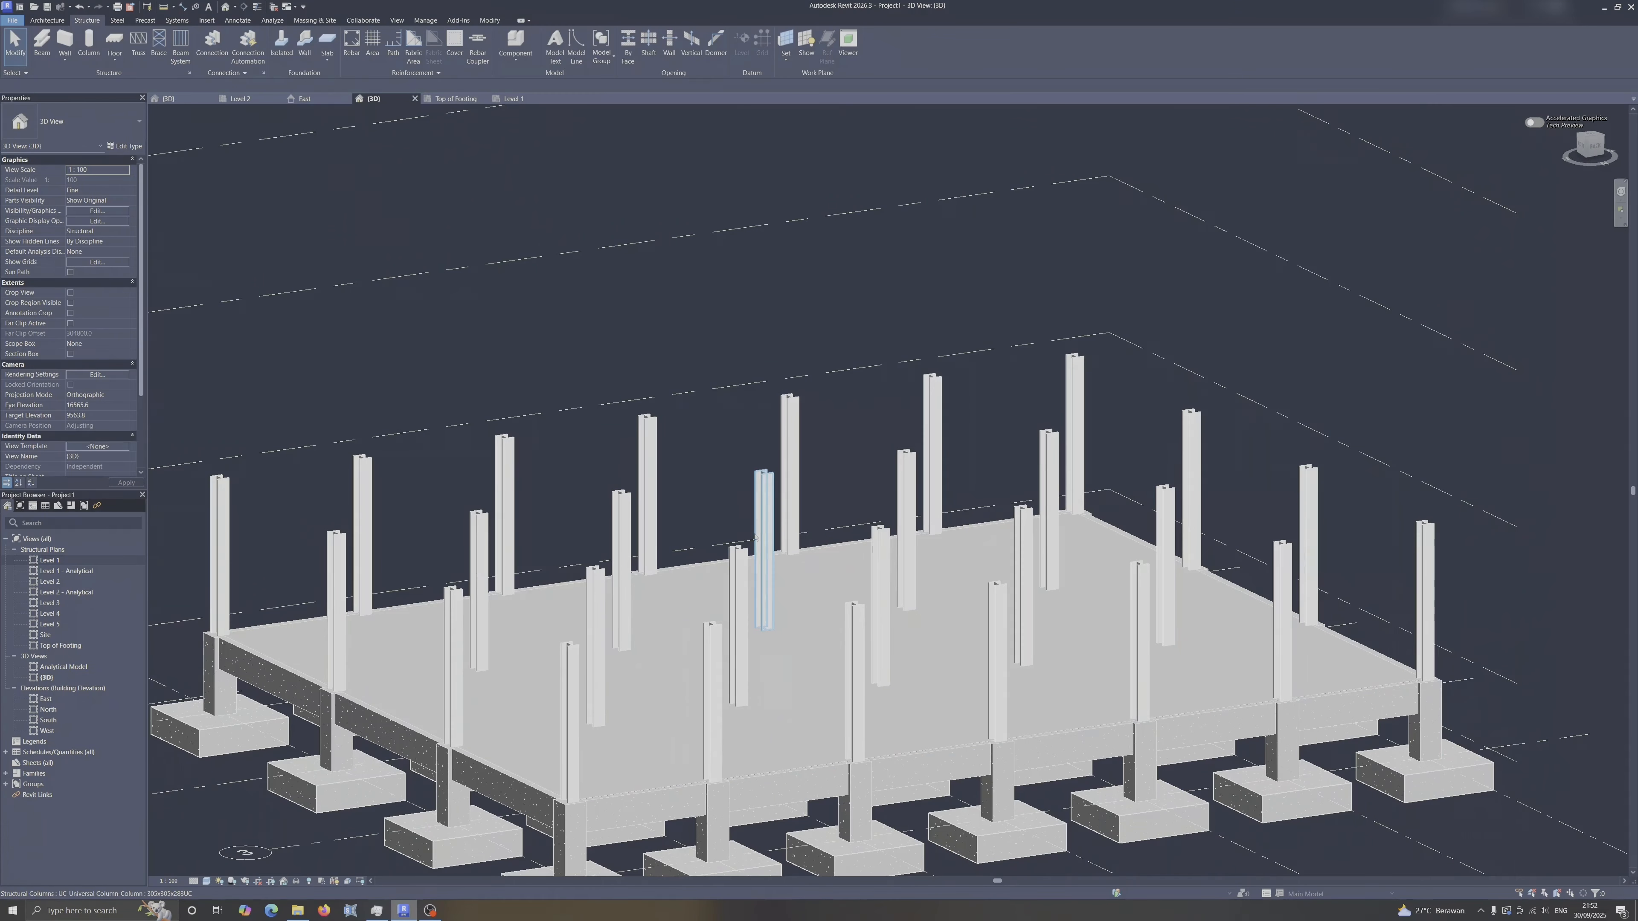
Open the Level 2 structural plan and start a beam using the UB-Universal Beams UB305x127x37 type.
scroll(755, 536, down, 2)
shift+middle_drag(622, 541, 537, 538)
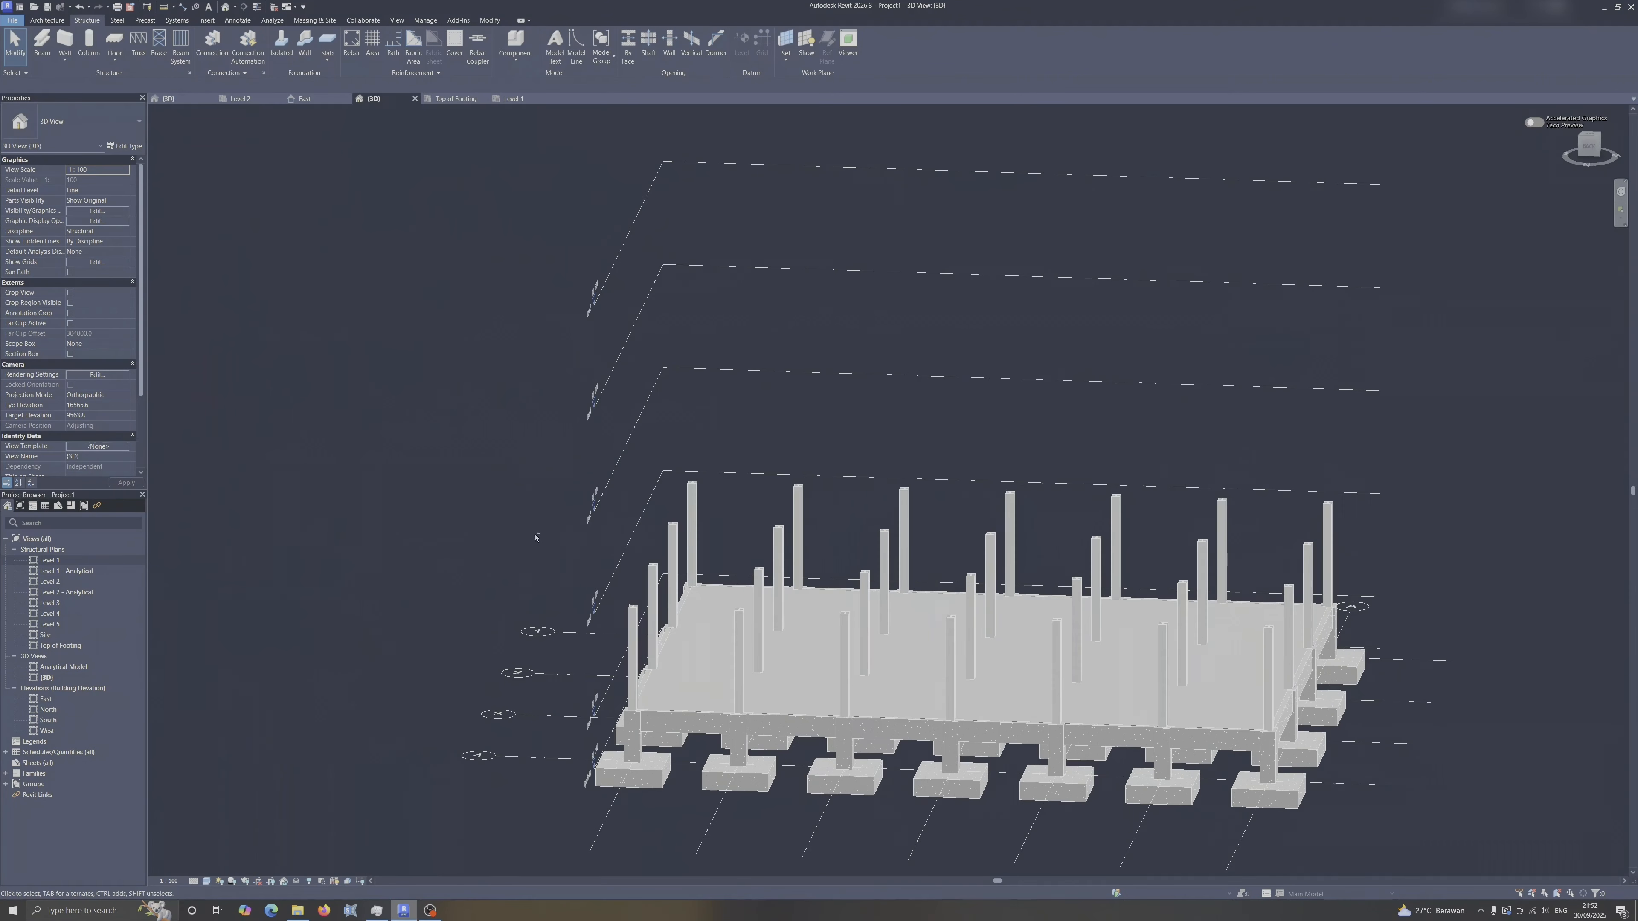
shift+middle_drag(800, 585, 868, 586)
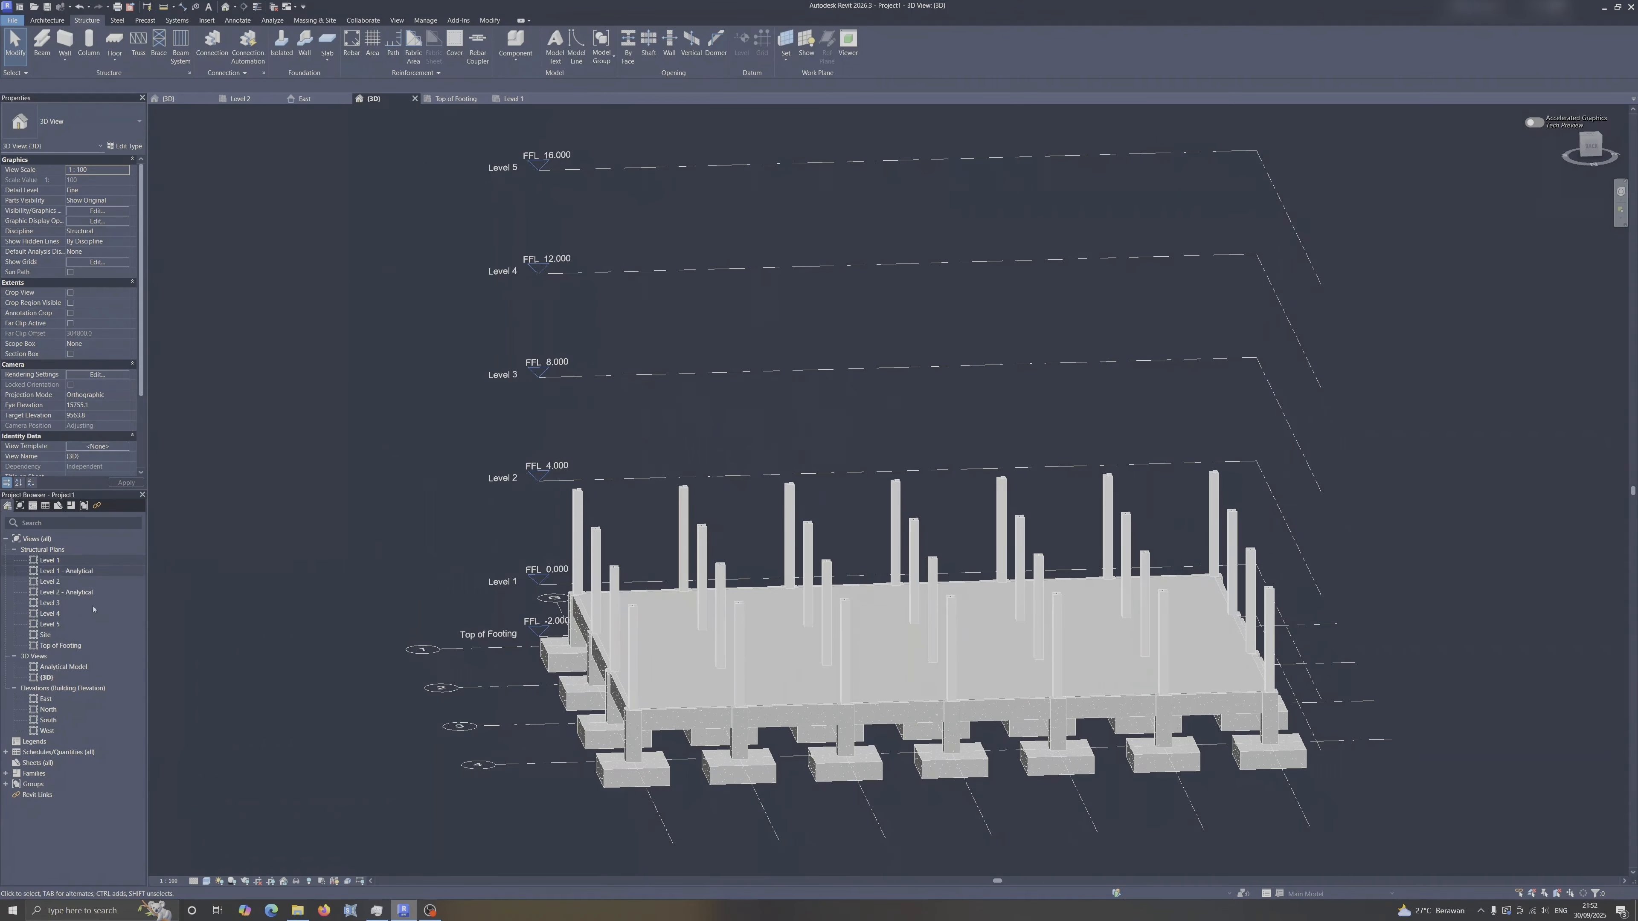
double_click(77, 581)
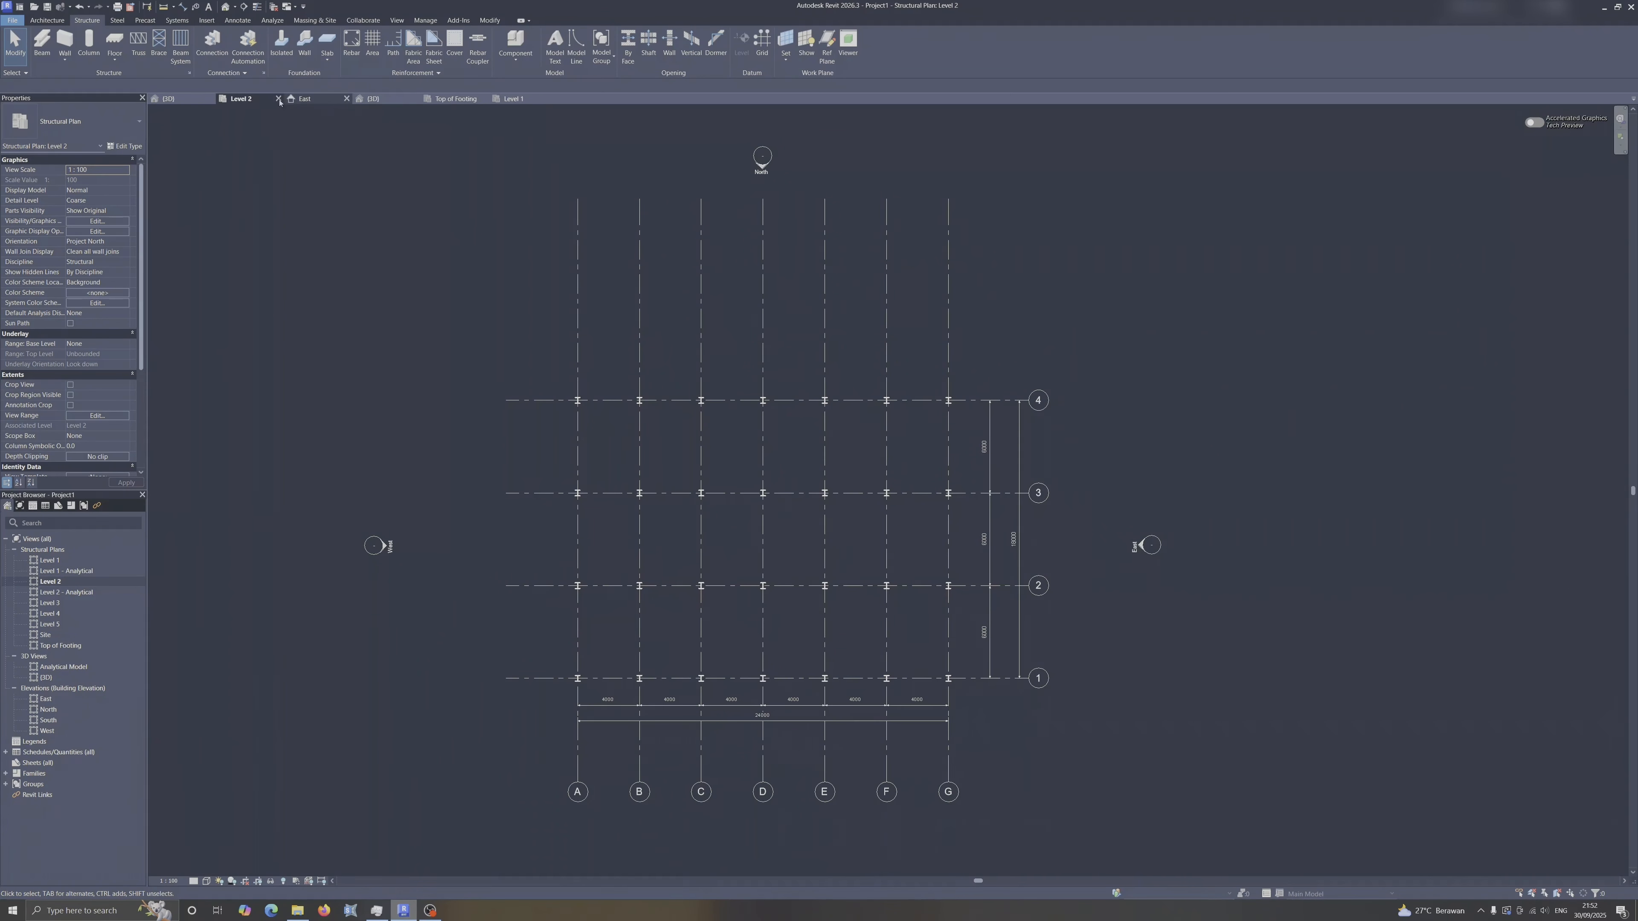
drag(251, 100, 524, 106)
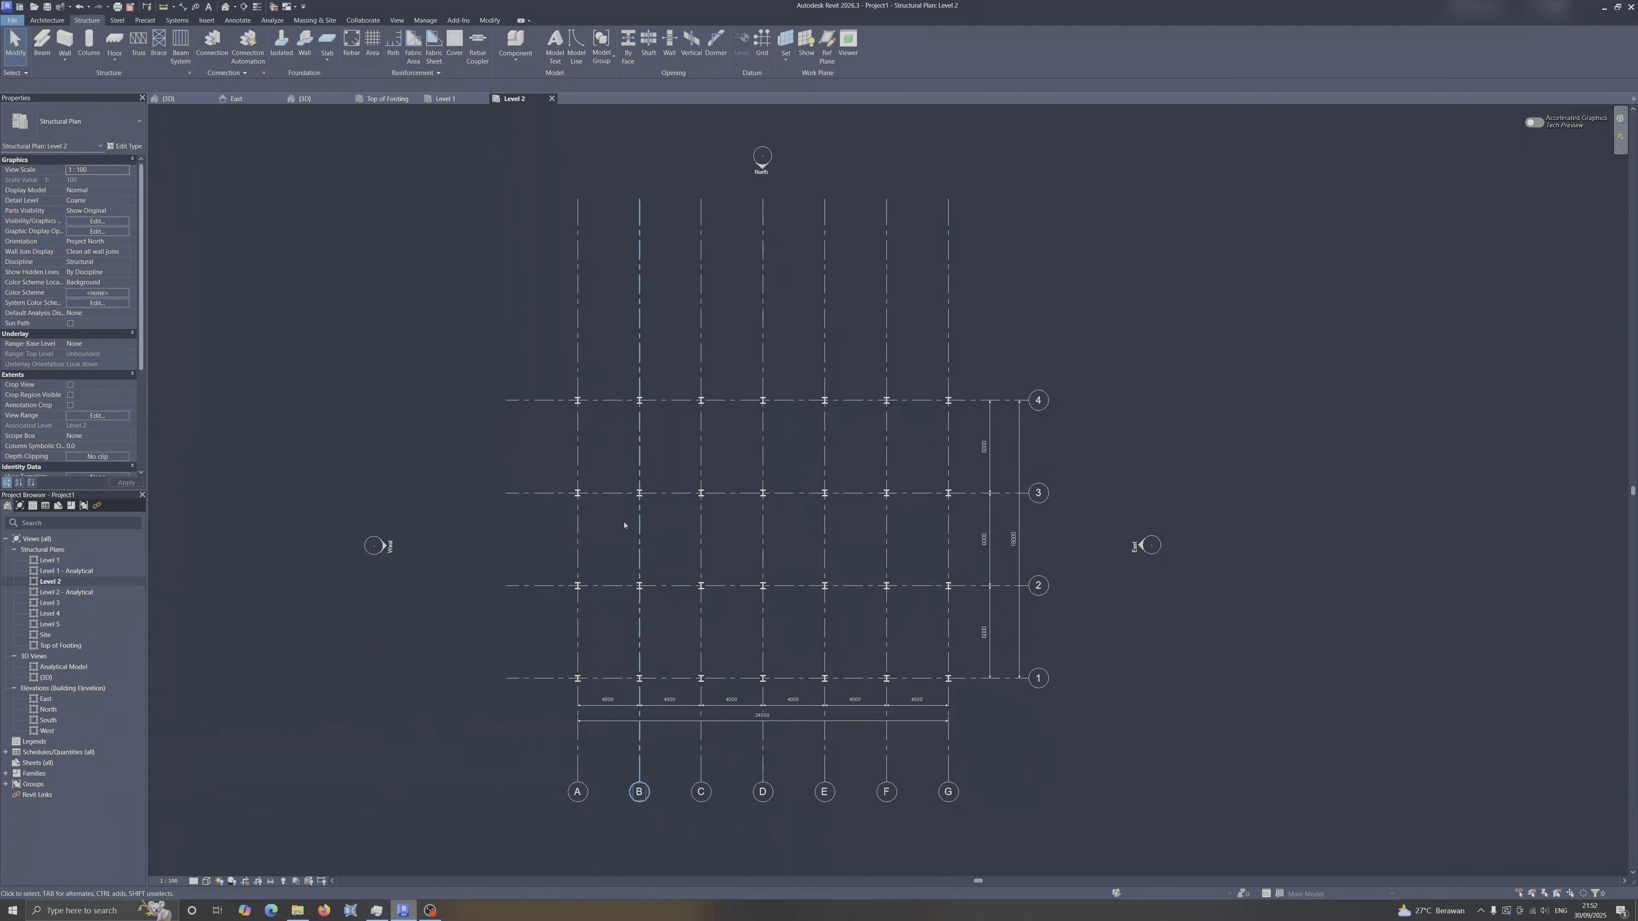
click(47, 44)
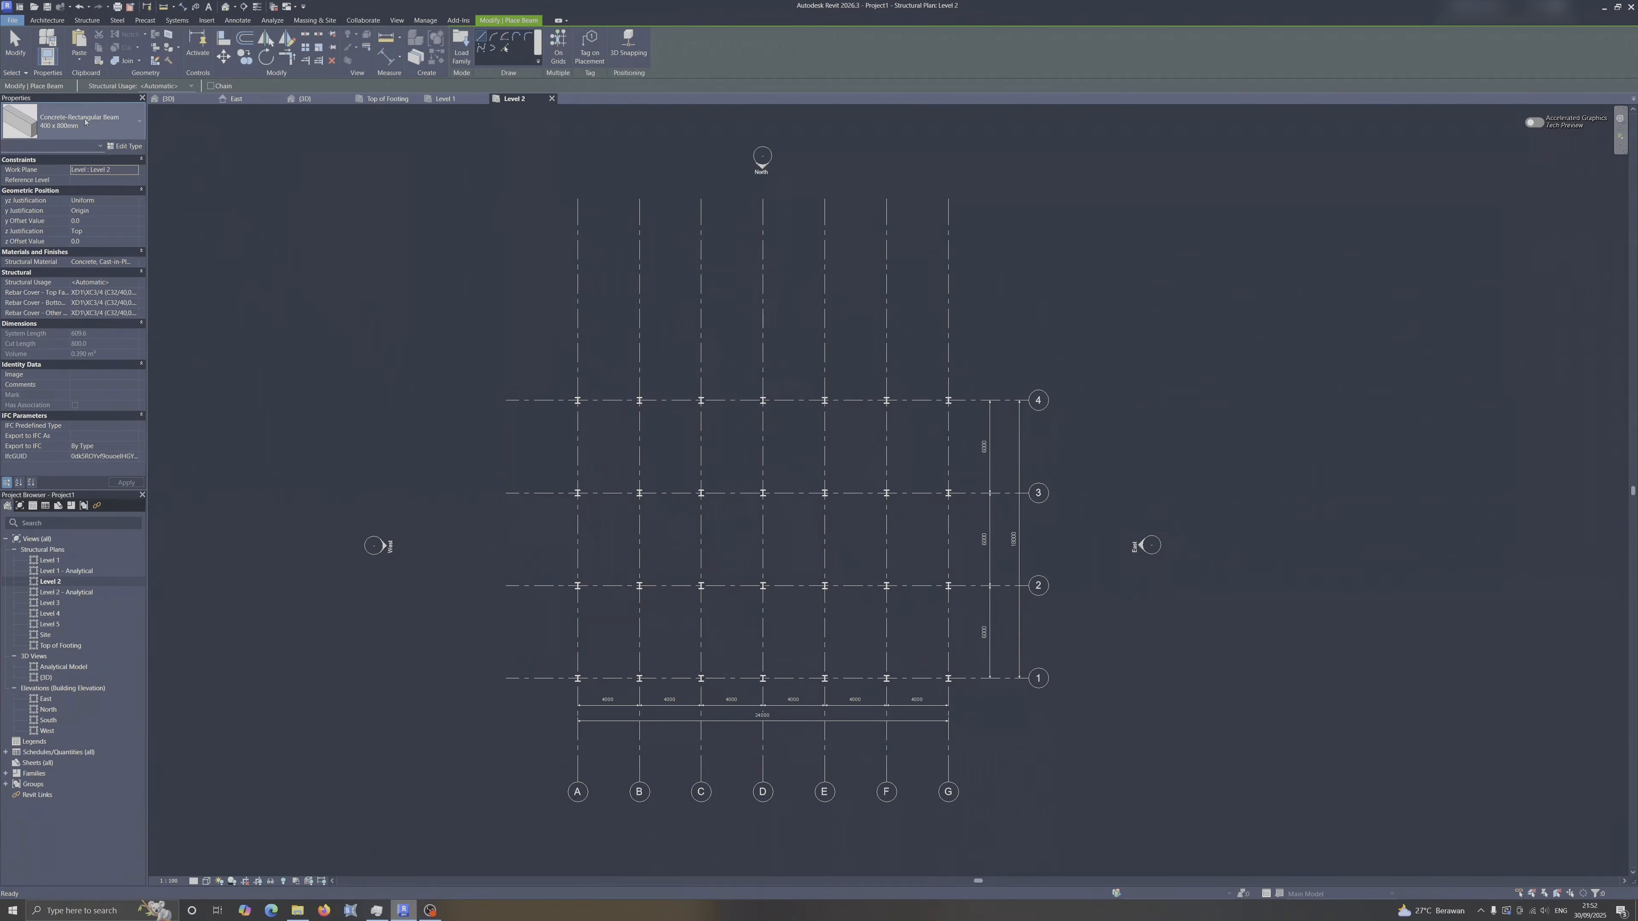
click(86, 121)
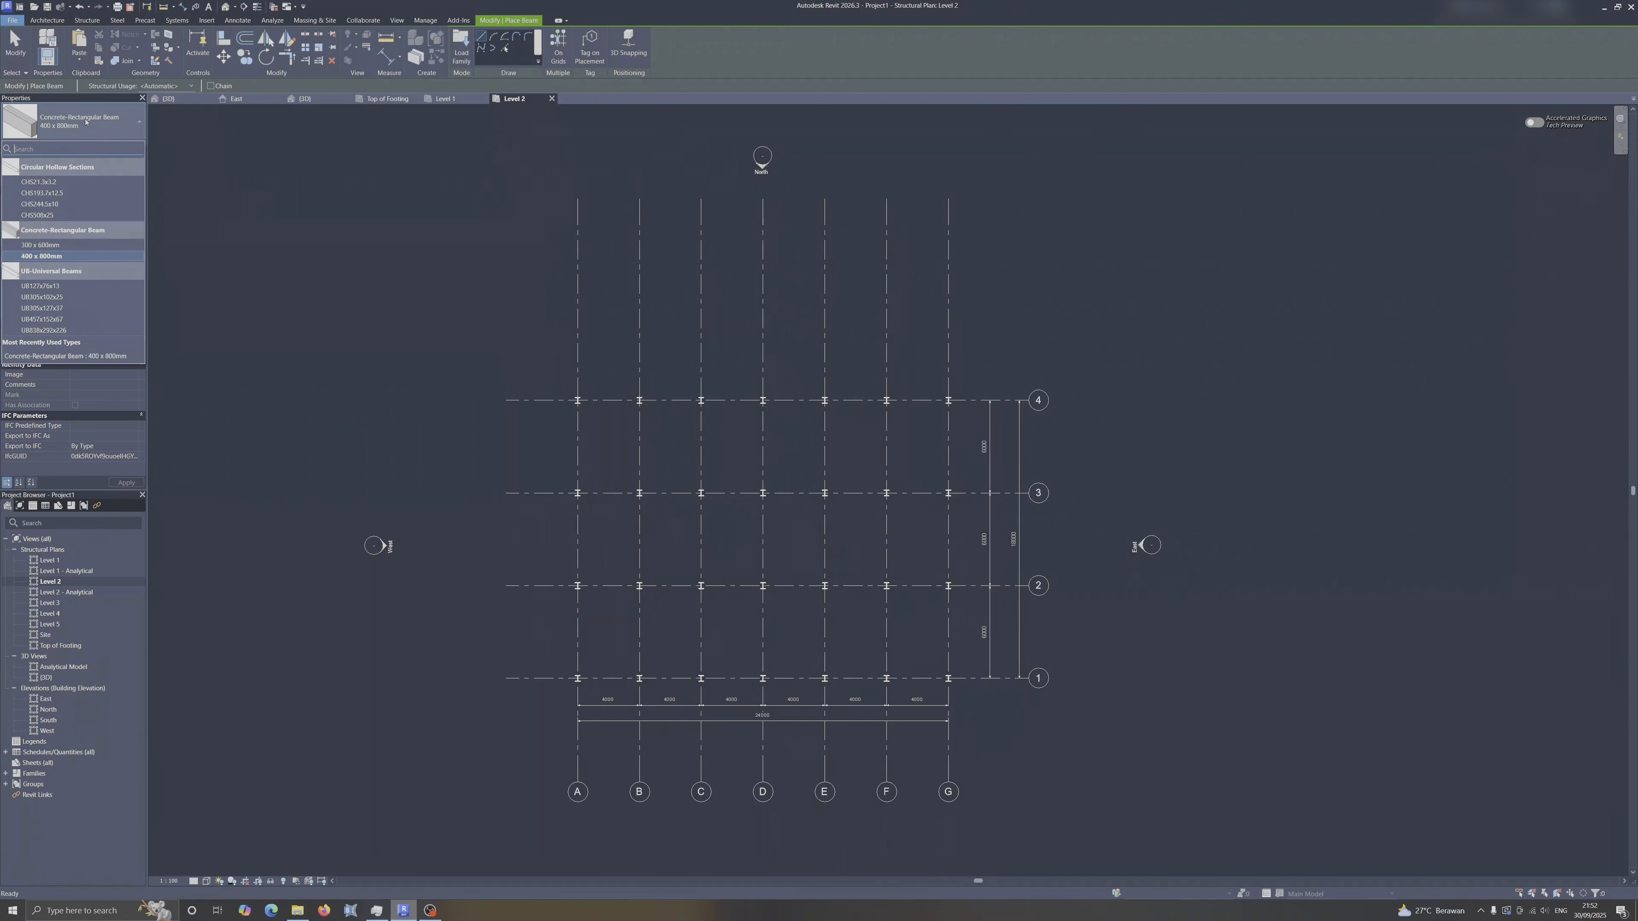
click(67, 308)
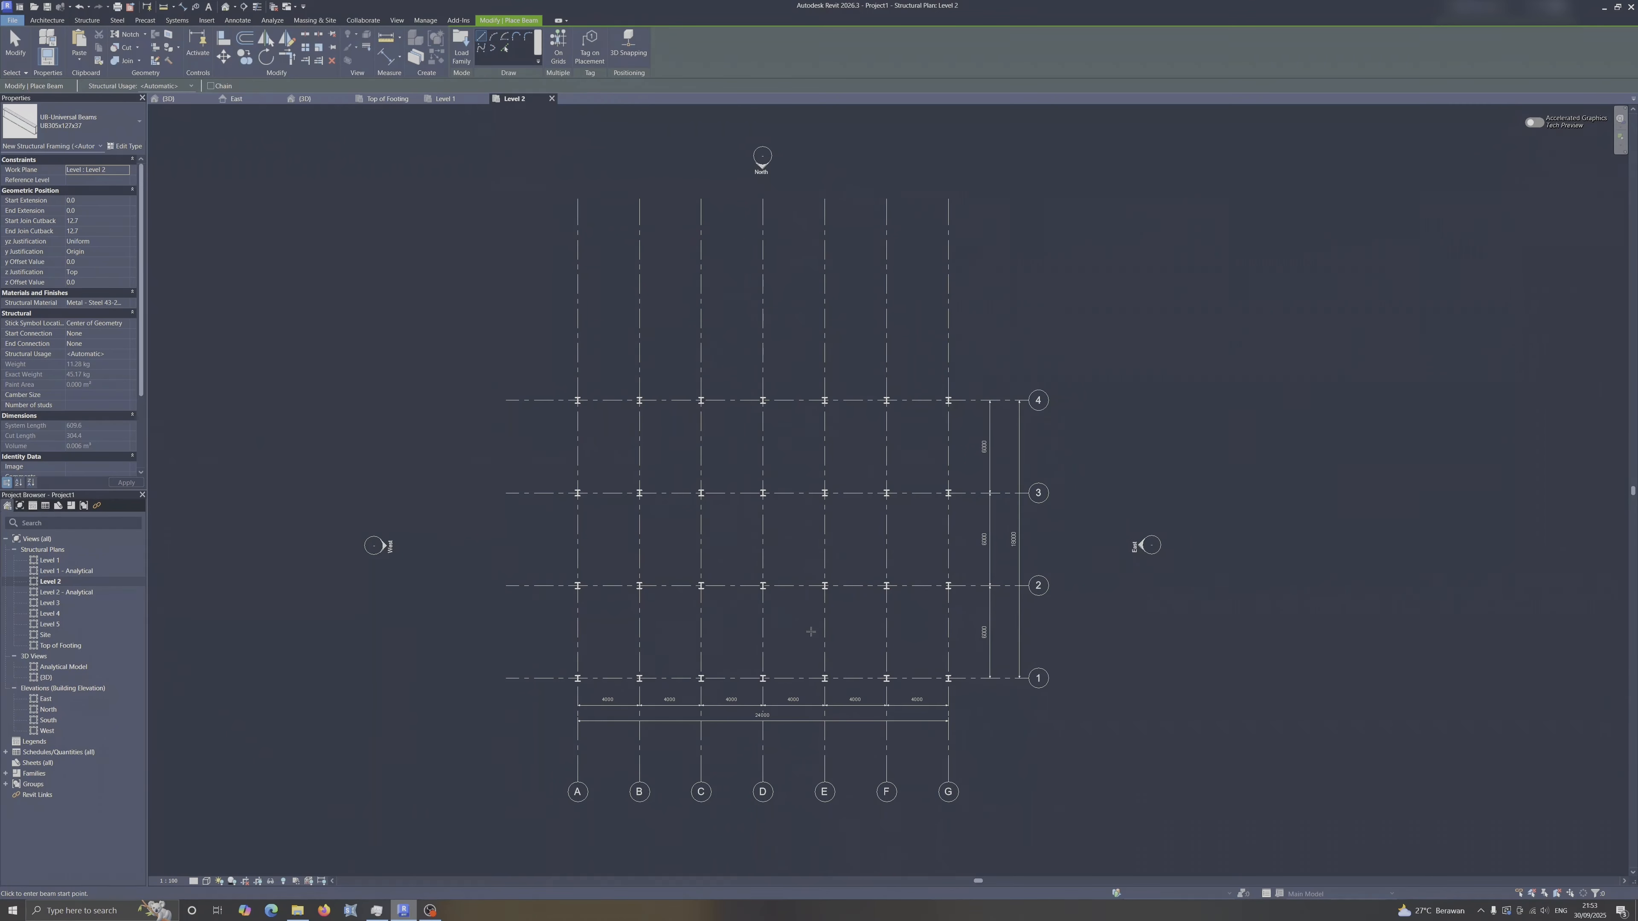
Place UB305x127x37 beams along grid lines A to G on Level 2.
click(558, 45)
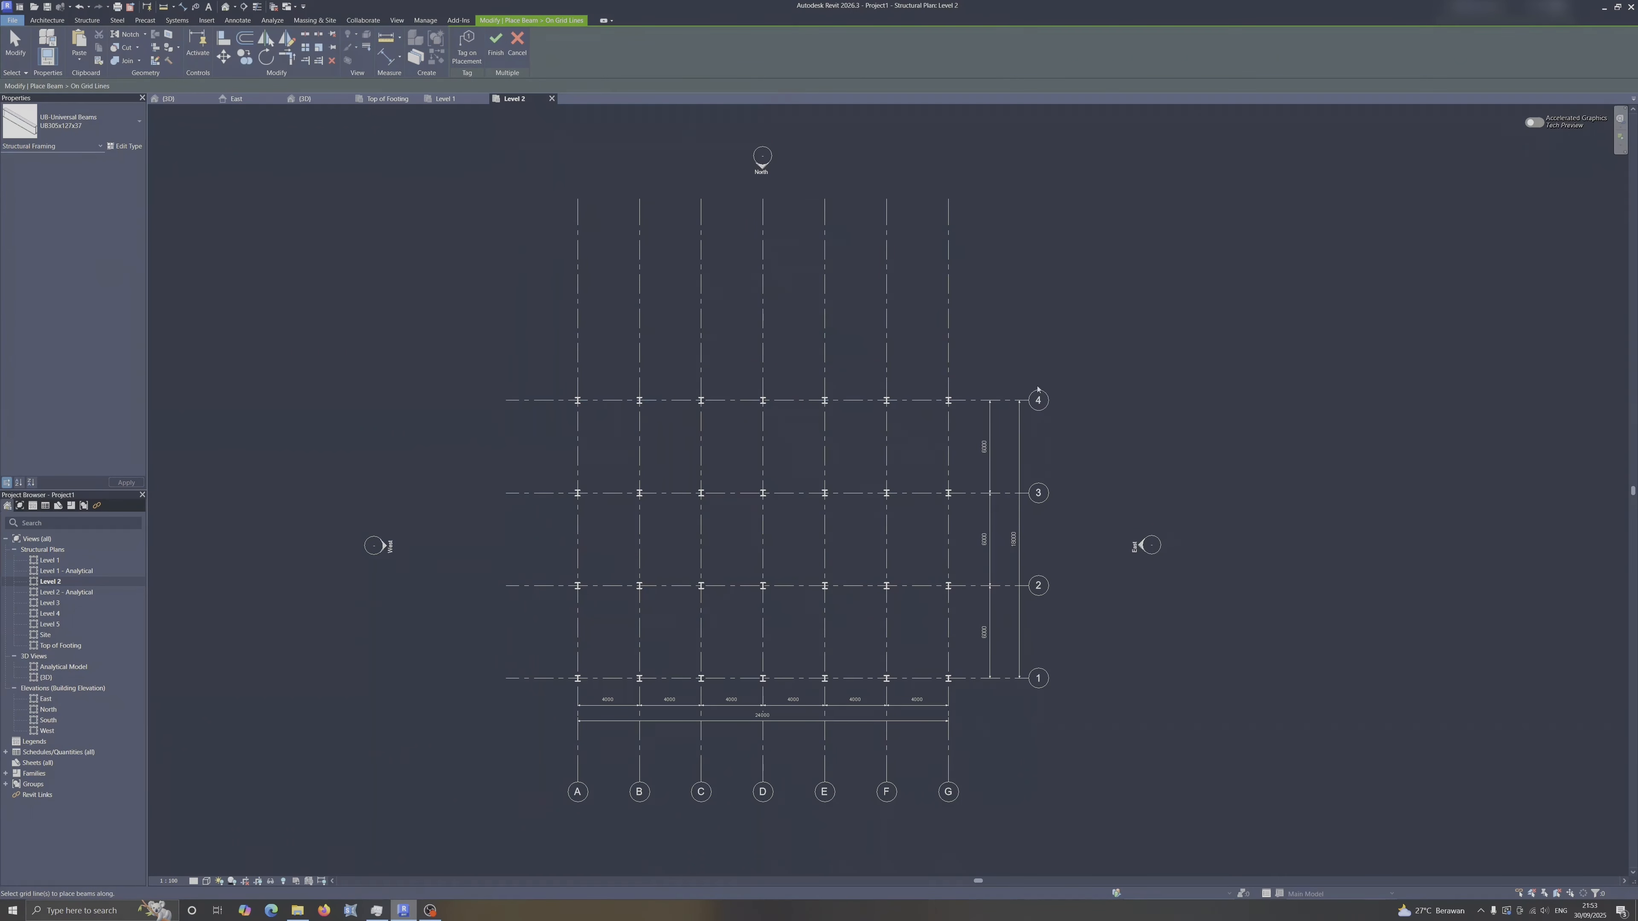
click(954, 443)
ctrl+click(879, 336)
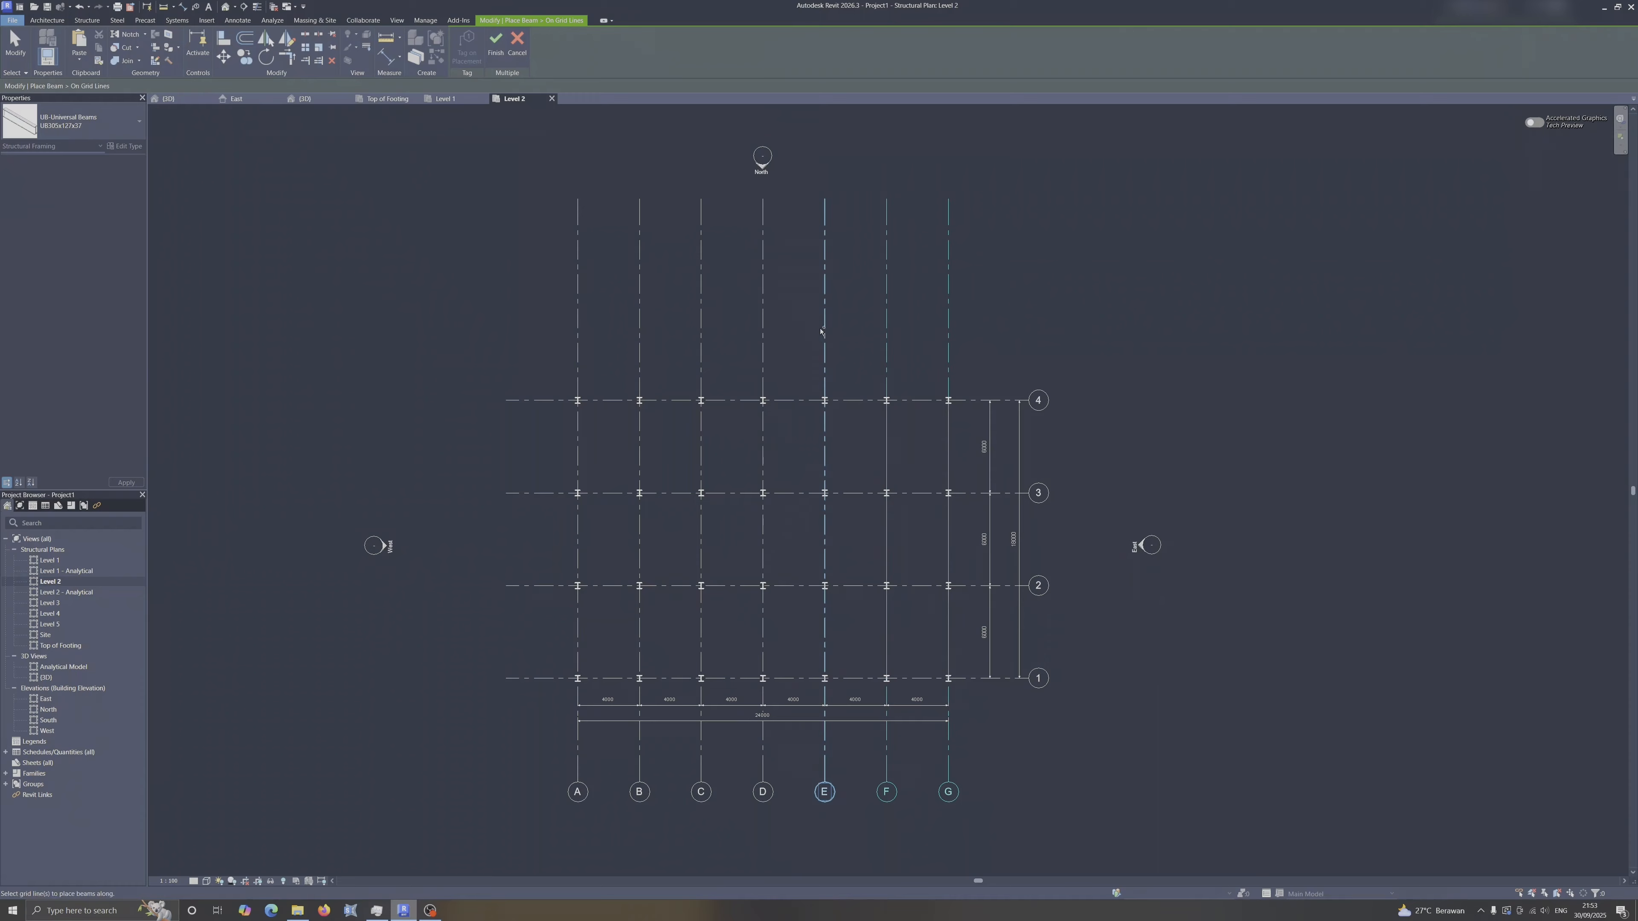
ctrl+click(823, 330)
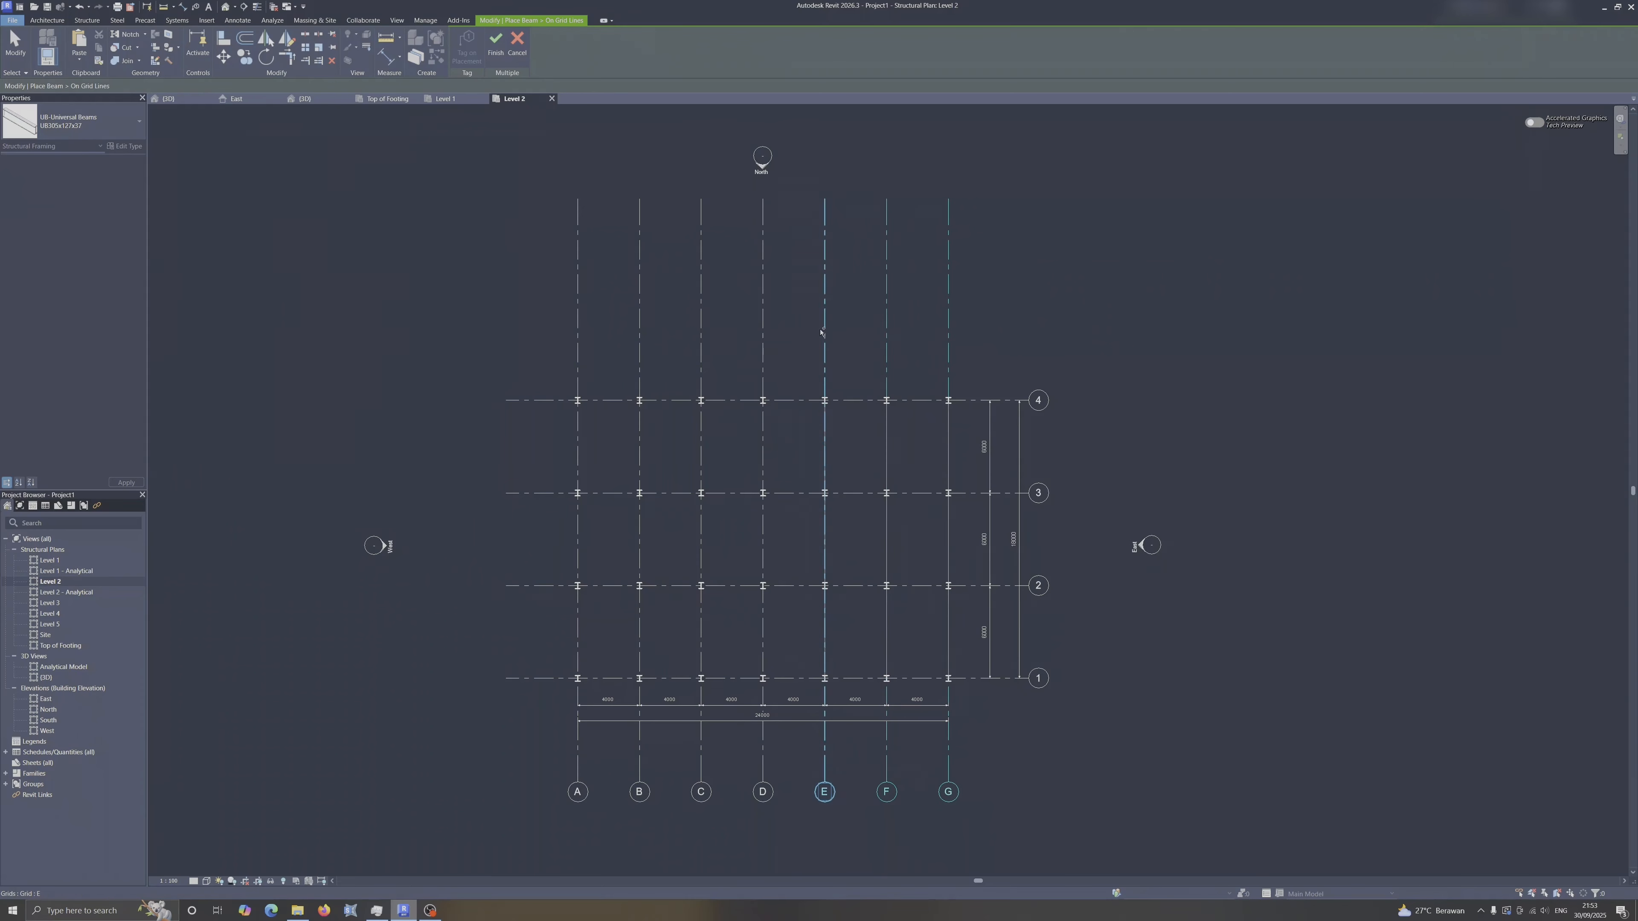
ctrl+click(764, 342)
ctrl+click(702, 337)
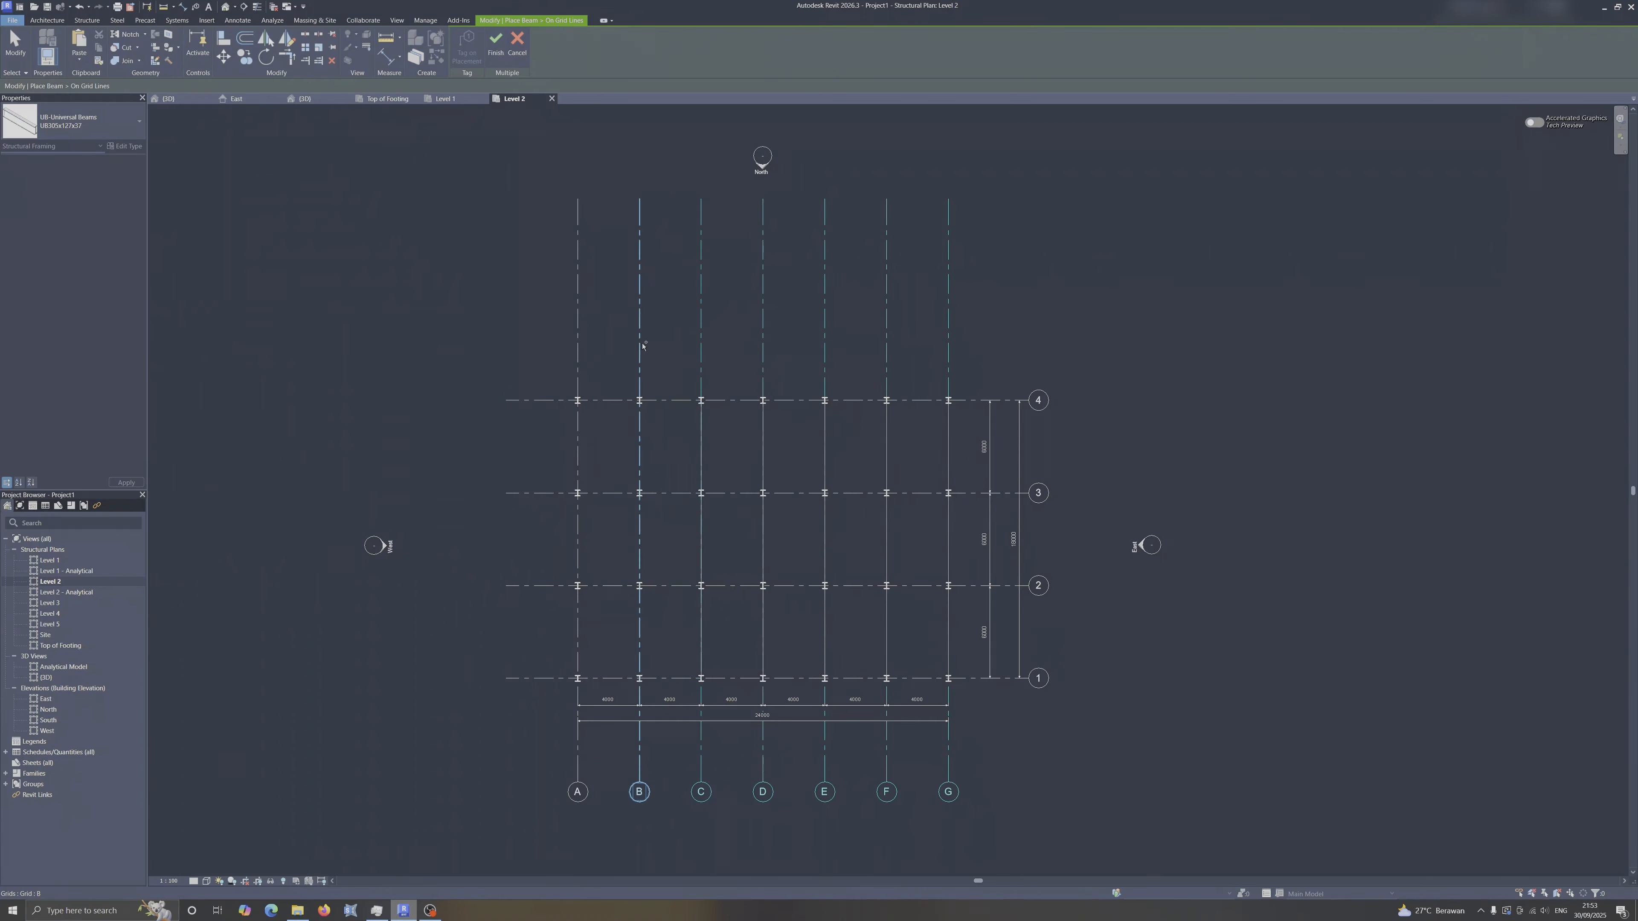
ctrl+click(640, 348)
ctrl+click(578, 347)
click(496, 42)
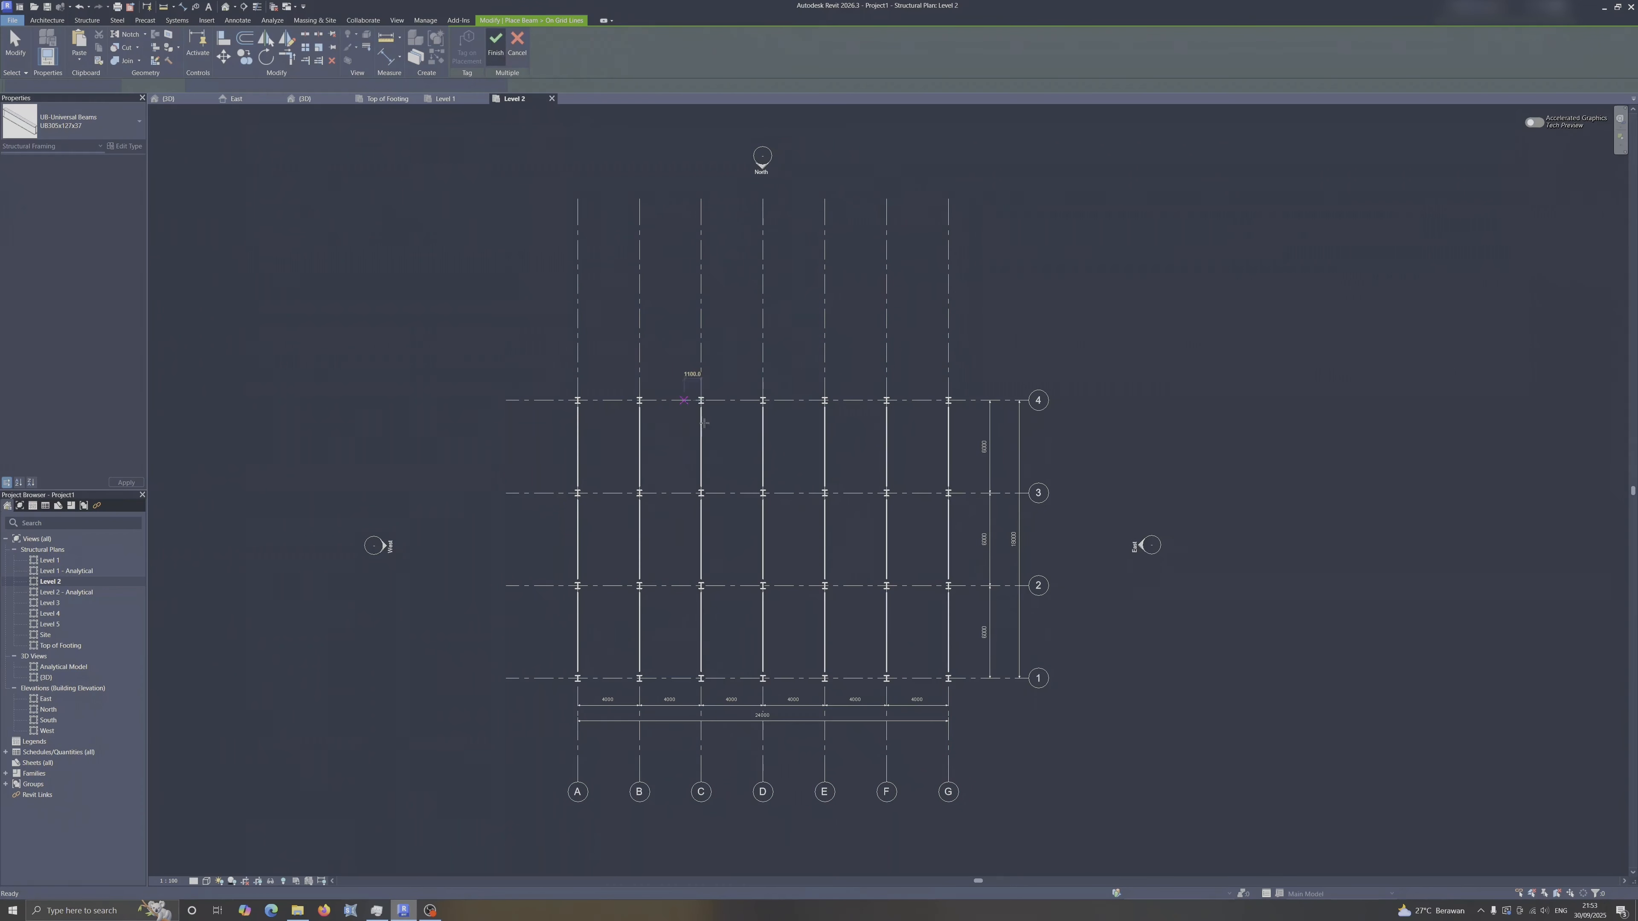
Load the UB-Universal Beam family from the Steel folder under Structural Framing, with the 254x146x31UB type.
click(65, 132)
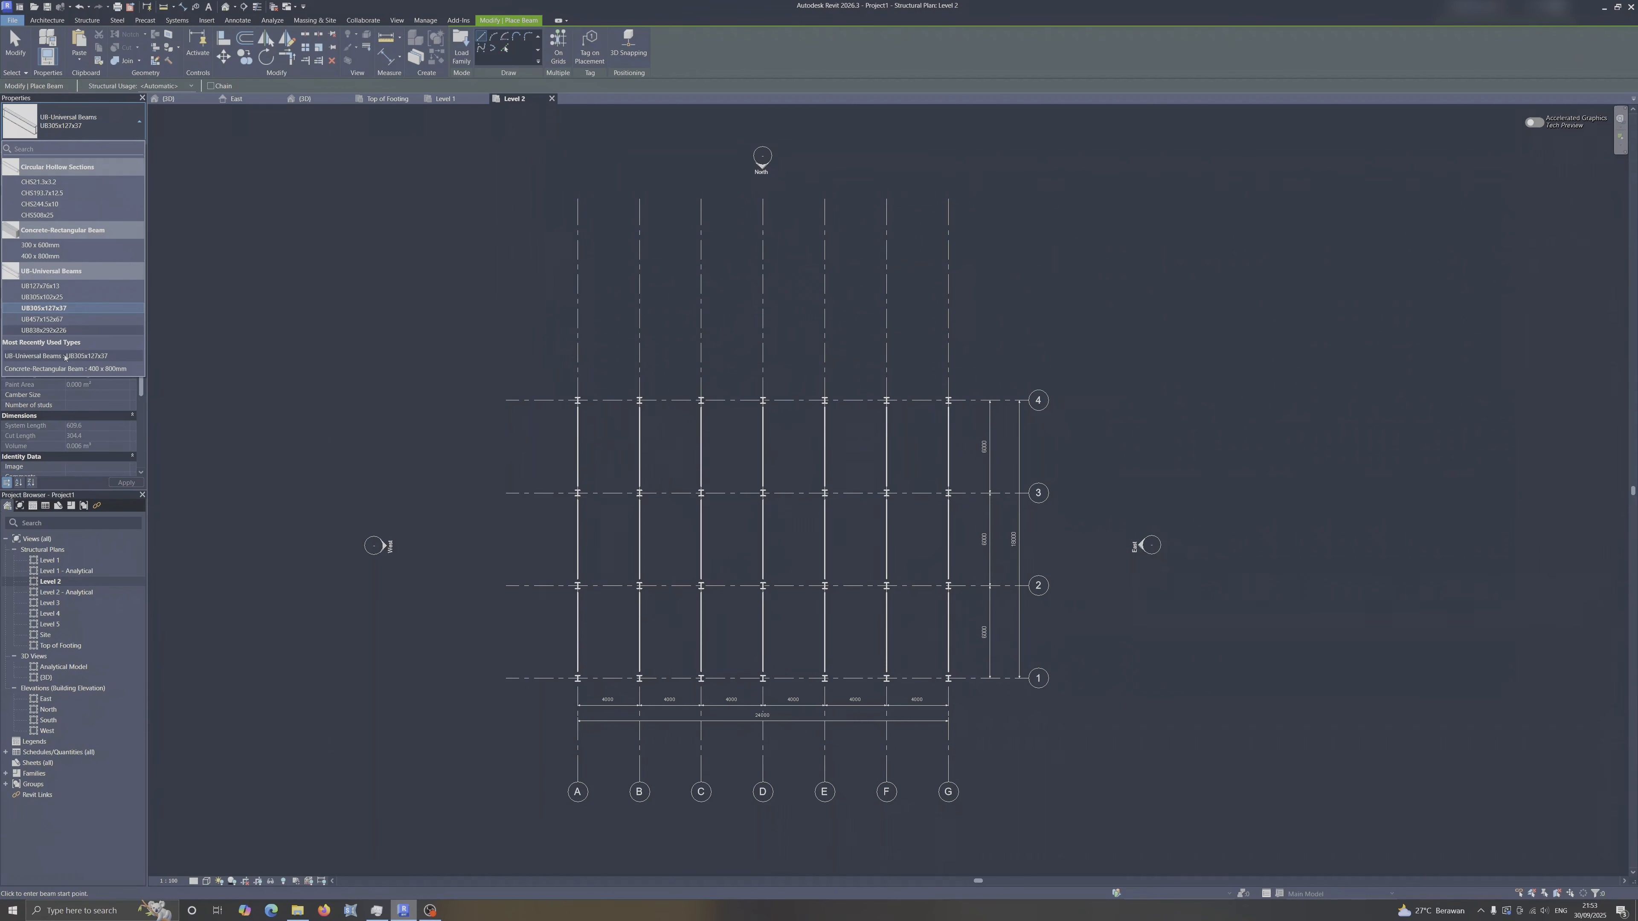
click(461, 45)
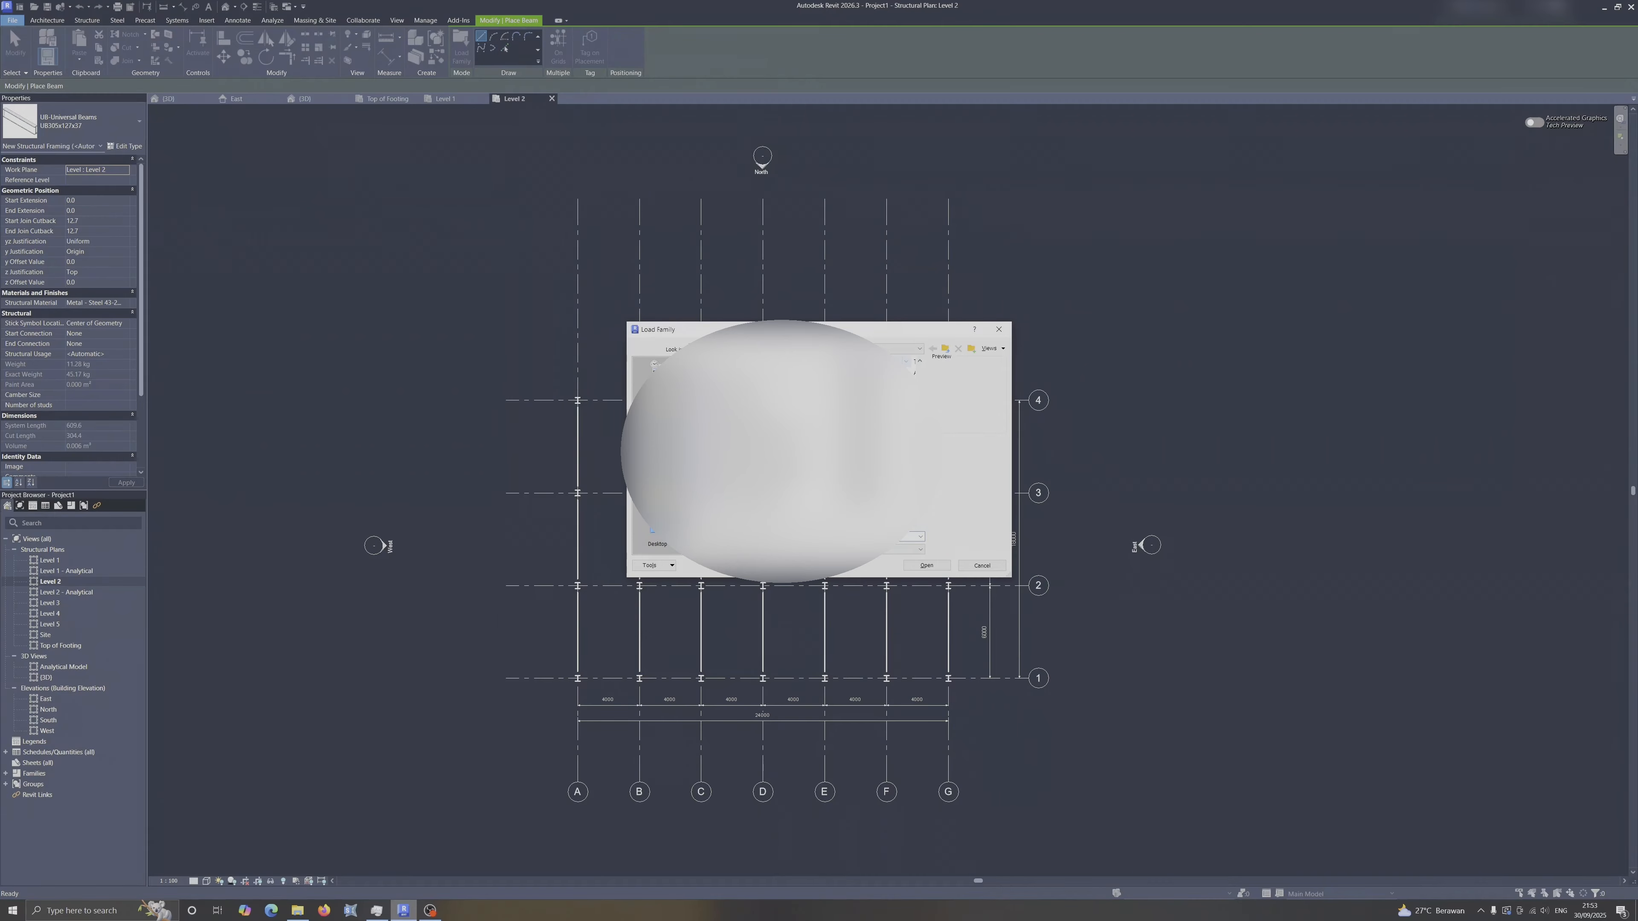
click(946, 349)
click(946, 349)
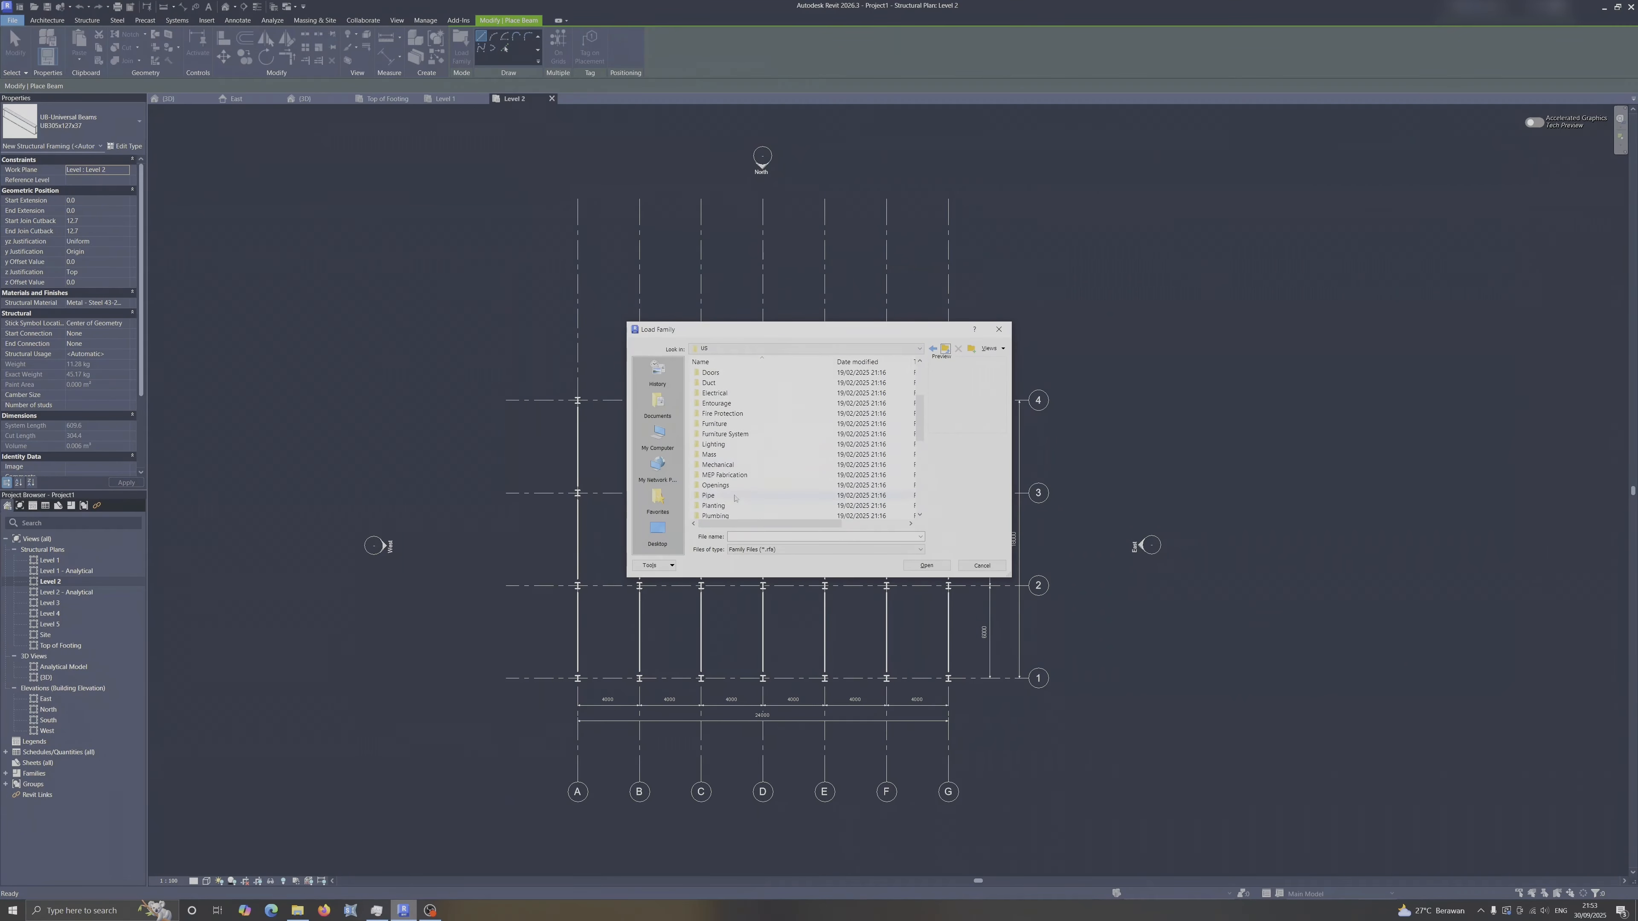
double_click(750, 488)
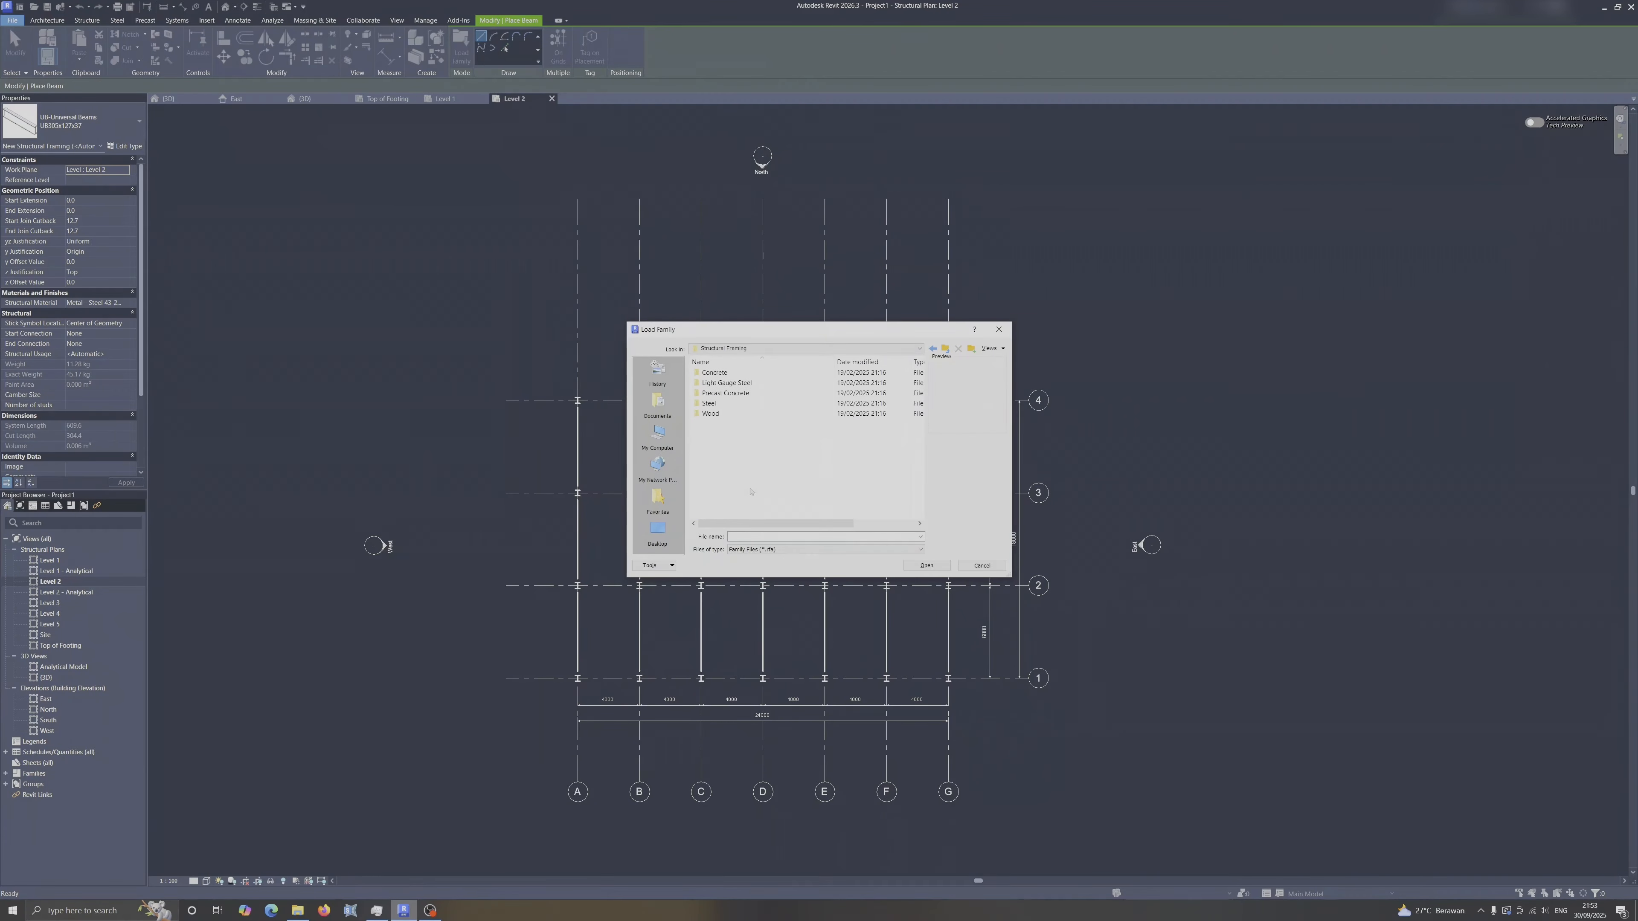
double_click(708, 403)
scroll(767, 491, down, 8)
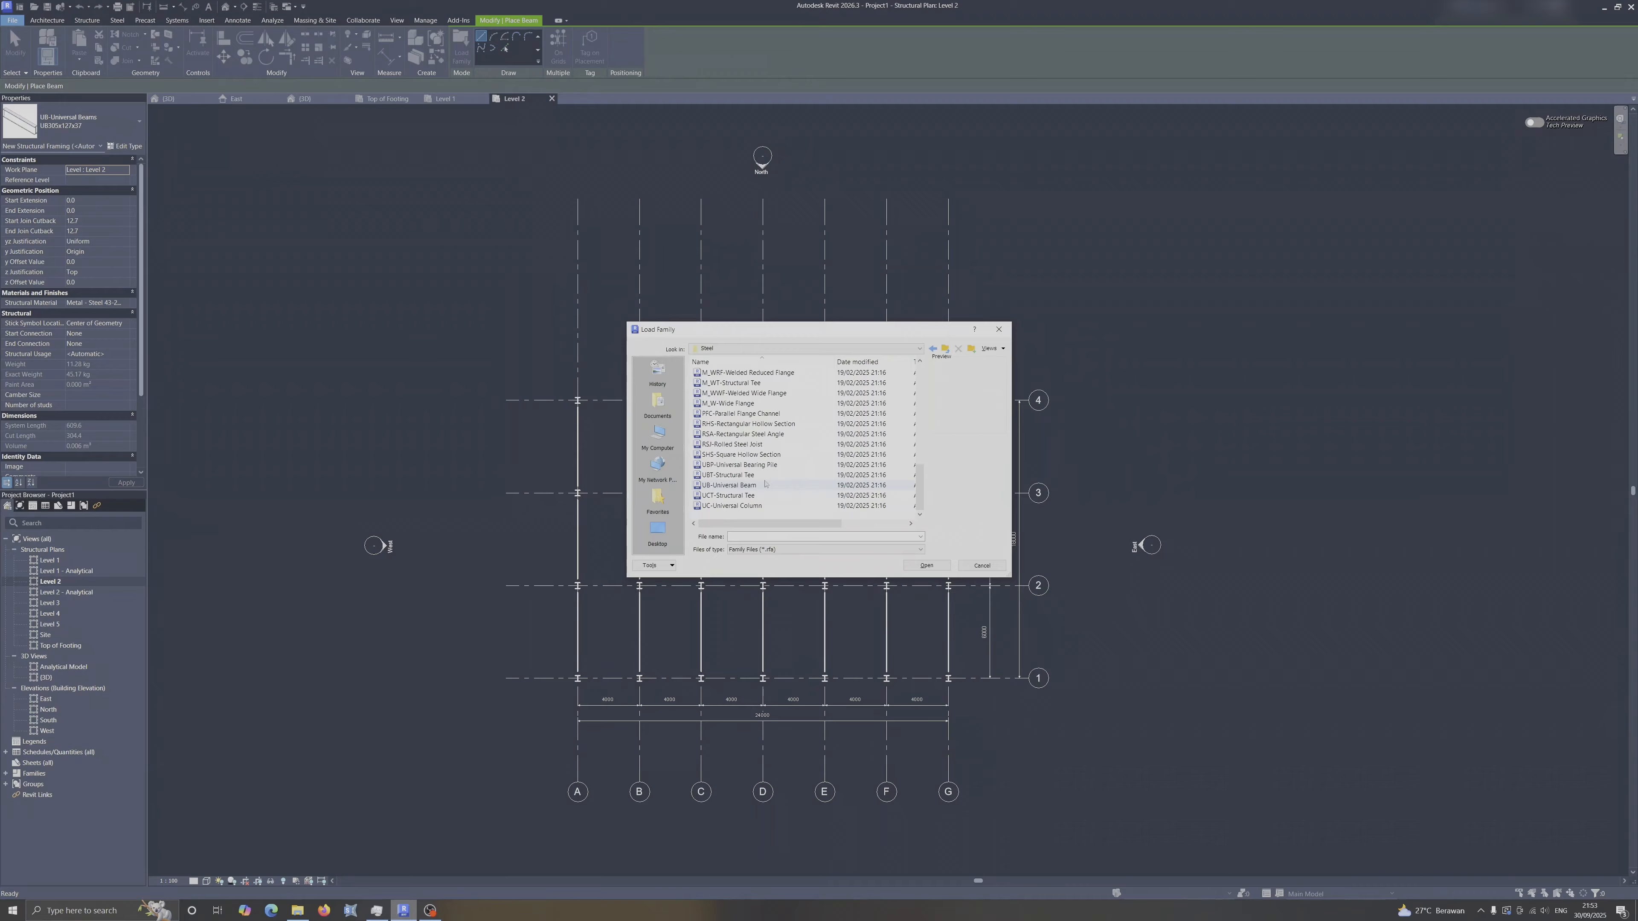
click(749, 485)
click(925, 566)
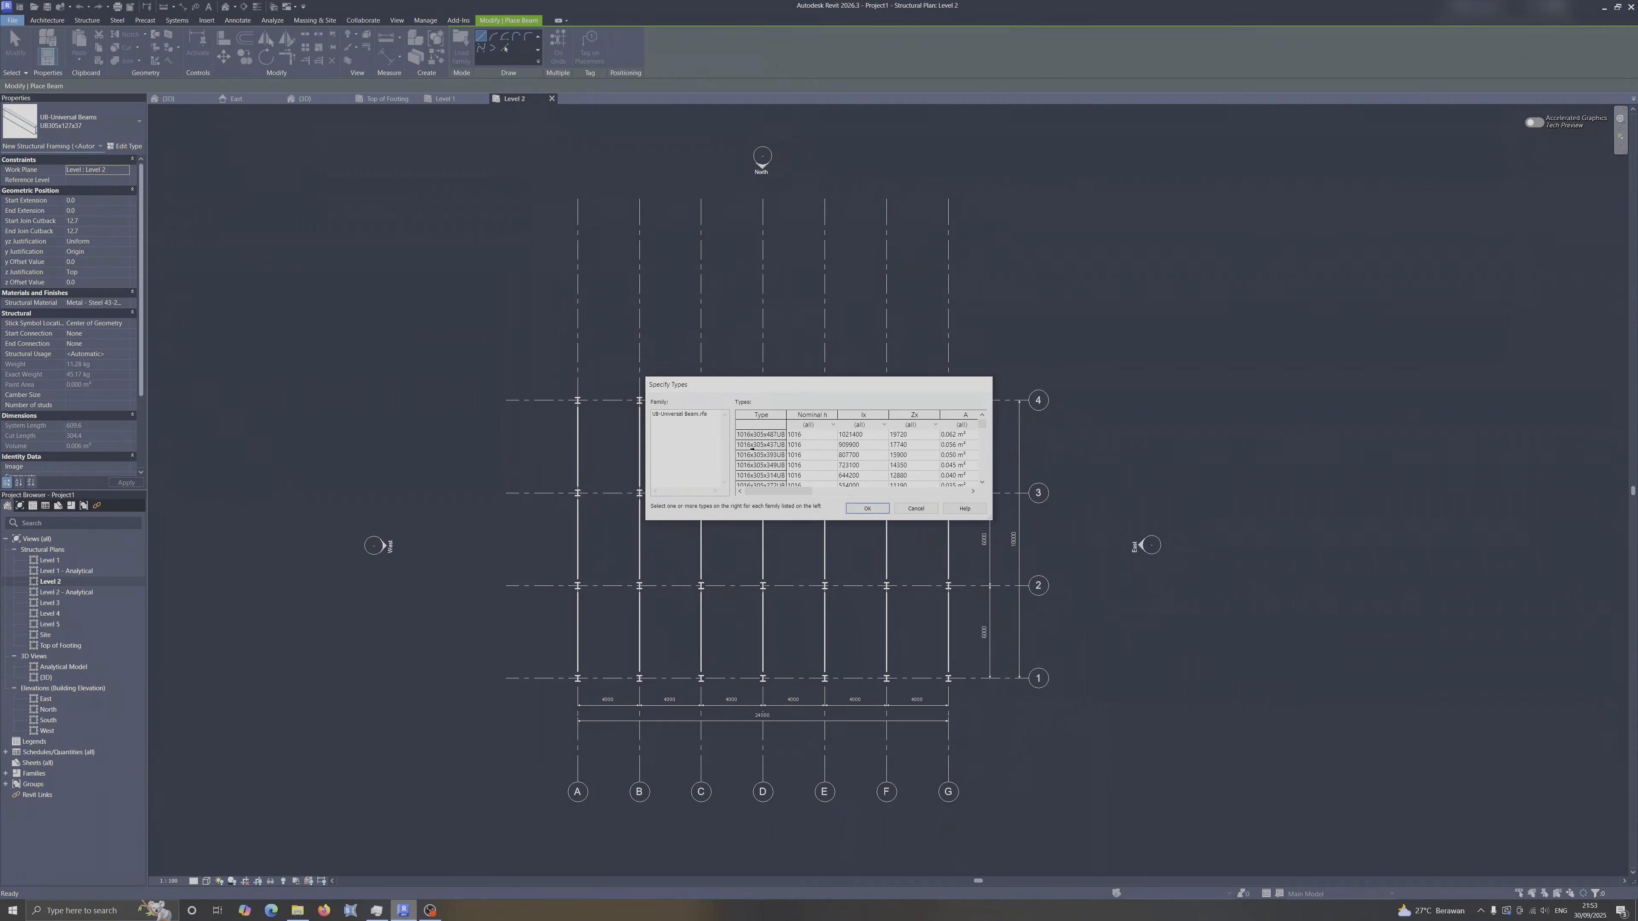
scroll(752, 449, down, 20)
click(772, 465)
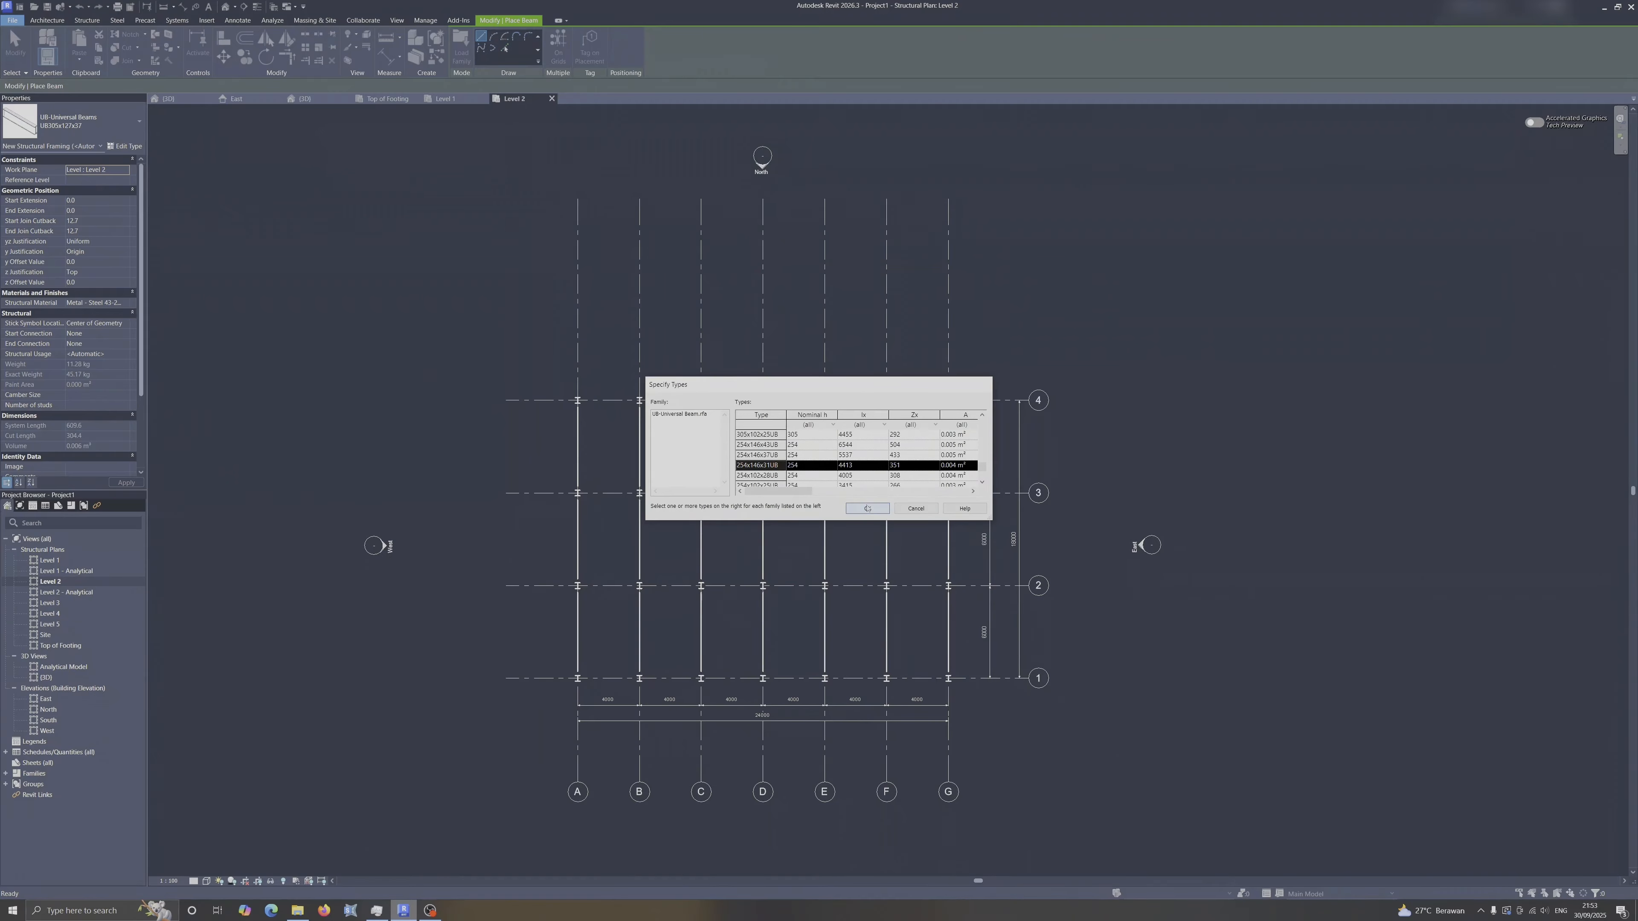
click(867, 509)
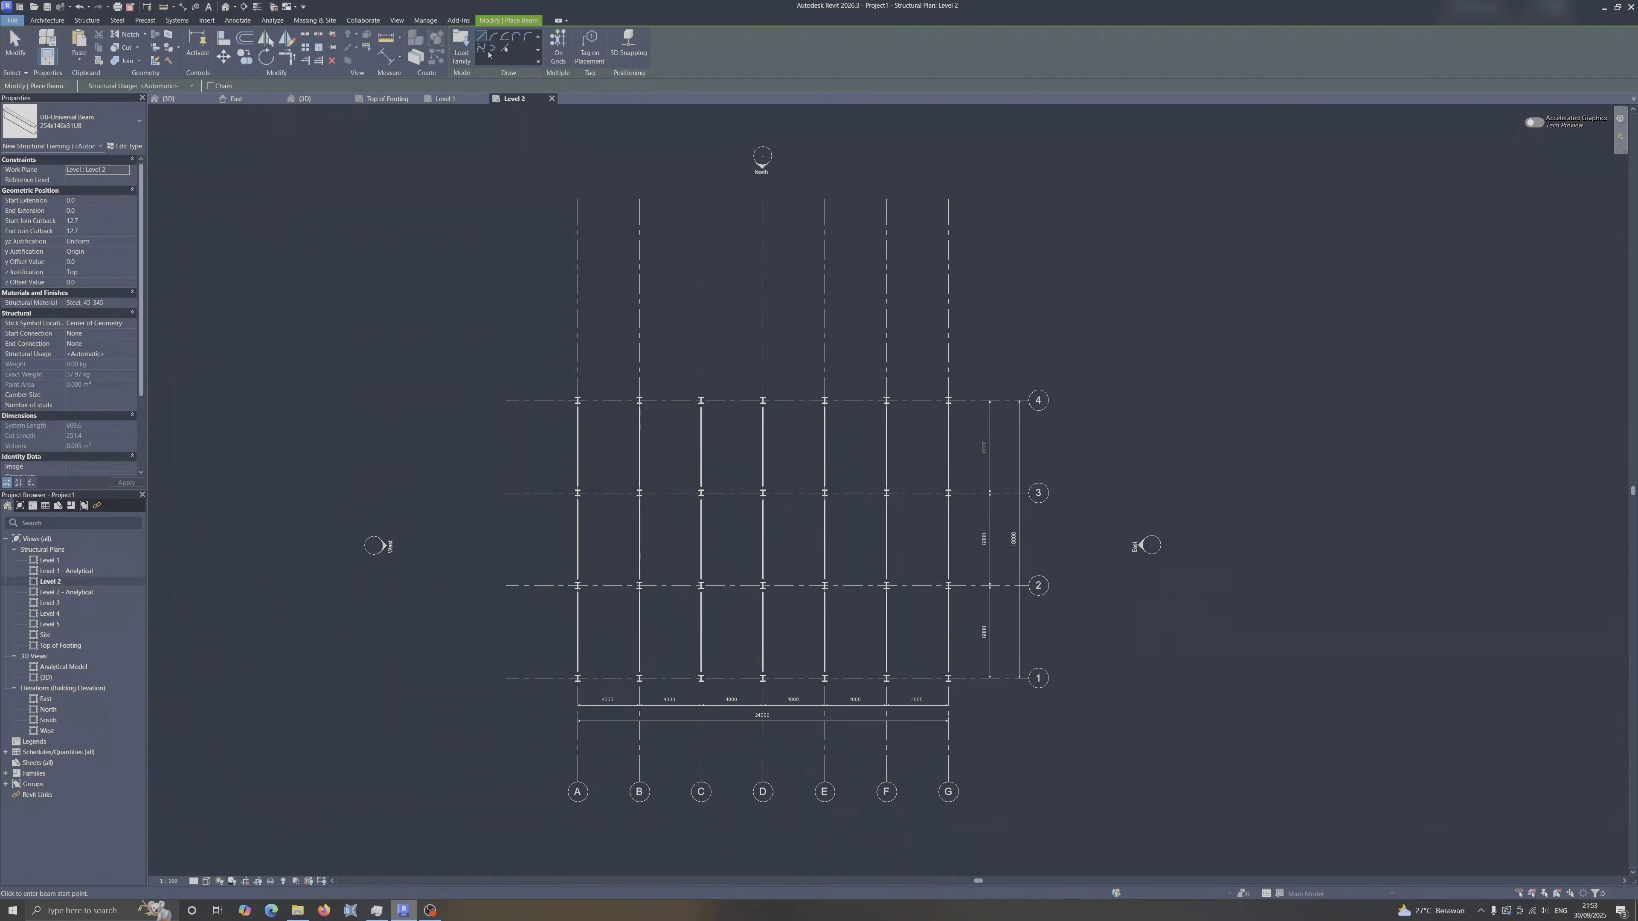
Place 254x146x31UB beams along grid lines 1 to 4 on Level 2 and end beam placement.
click(558, 45)
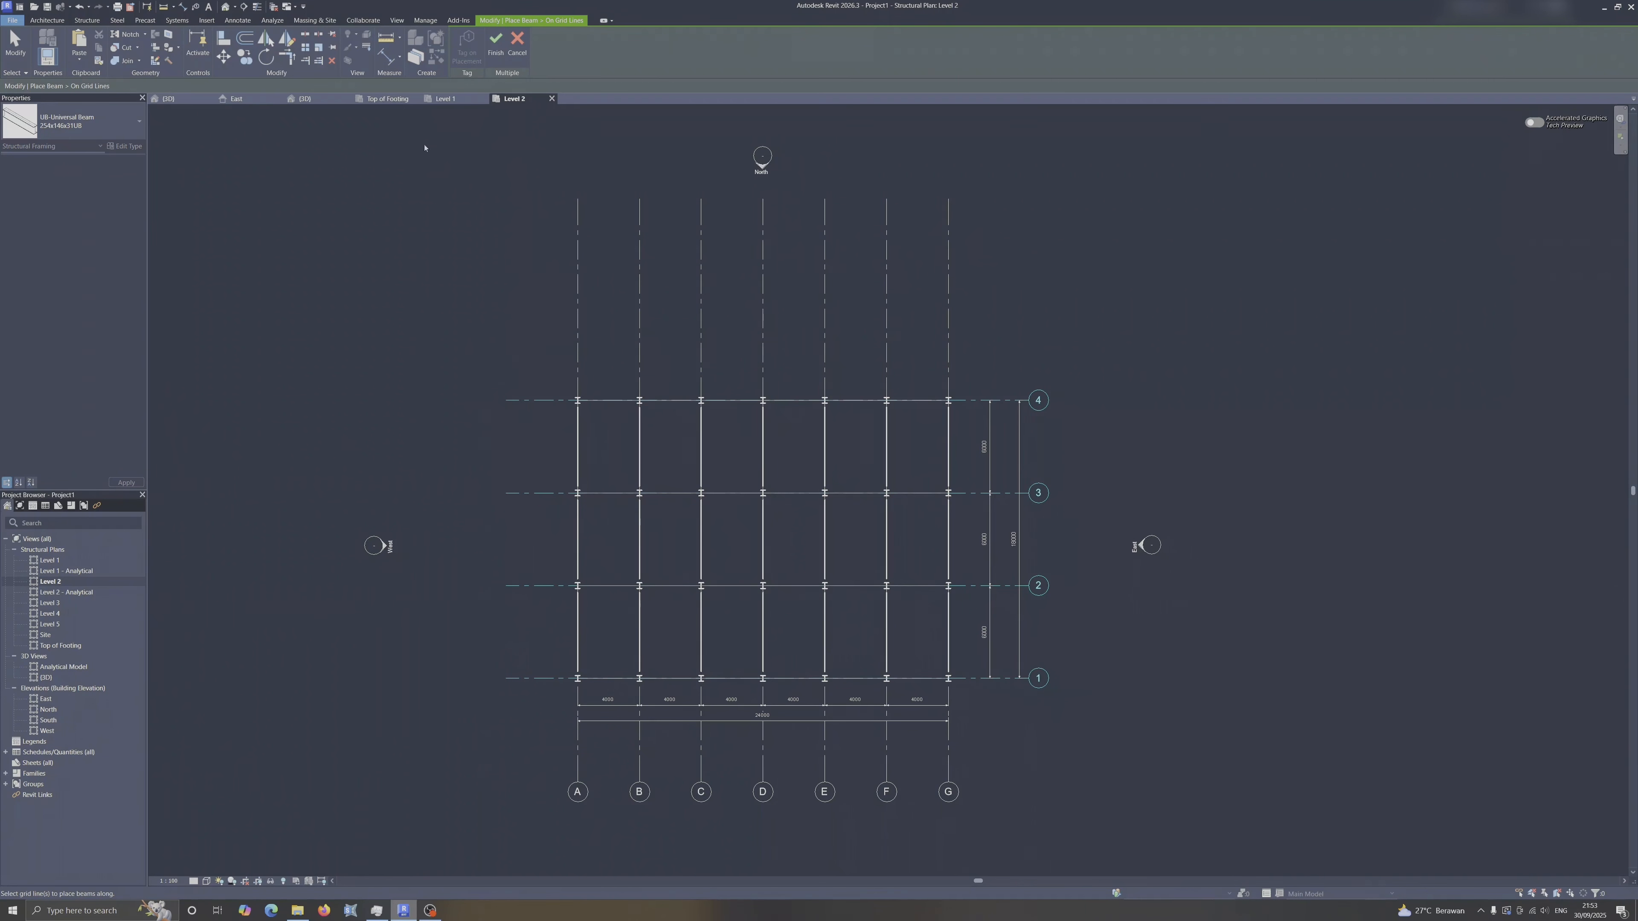
click(494, 45)
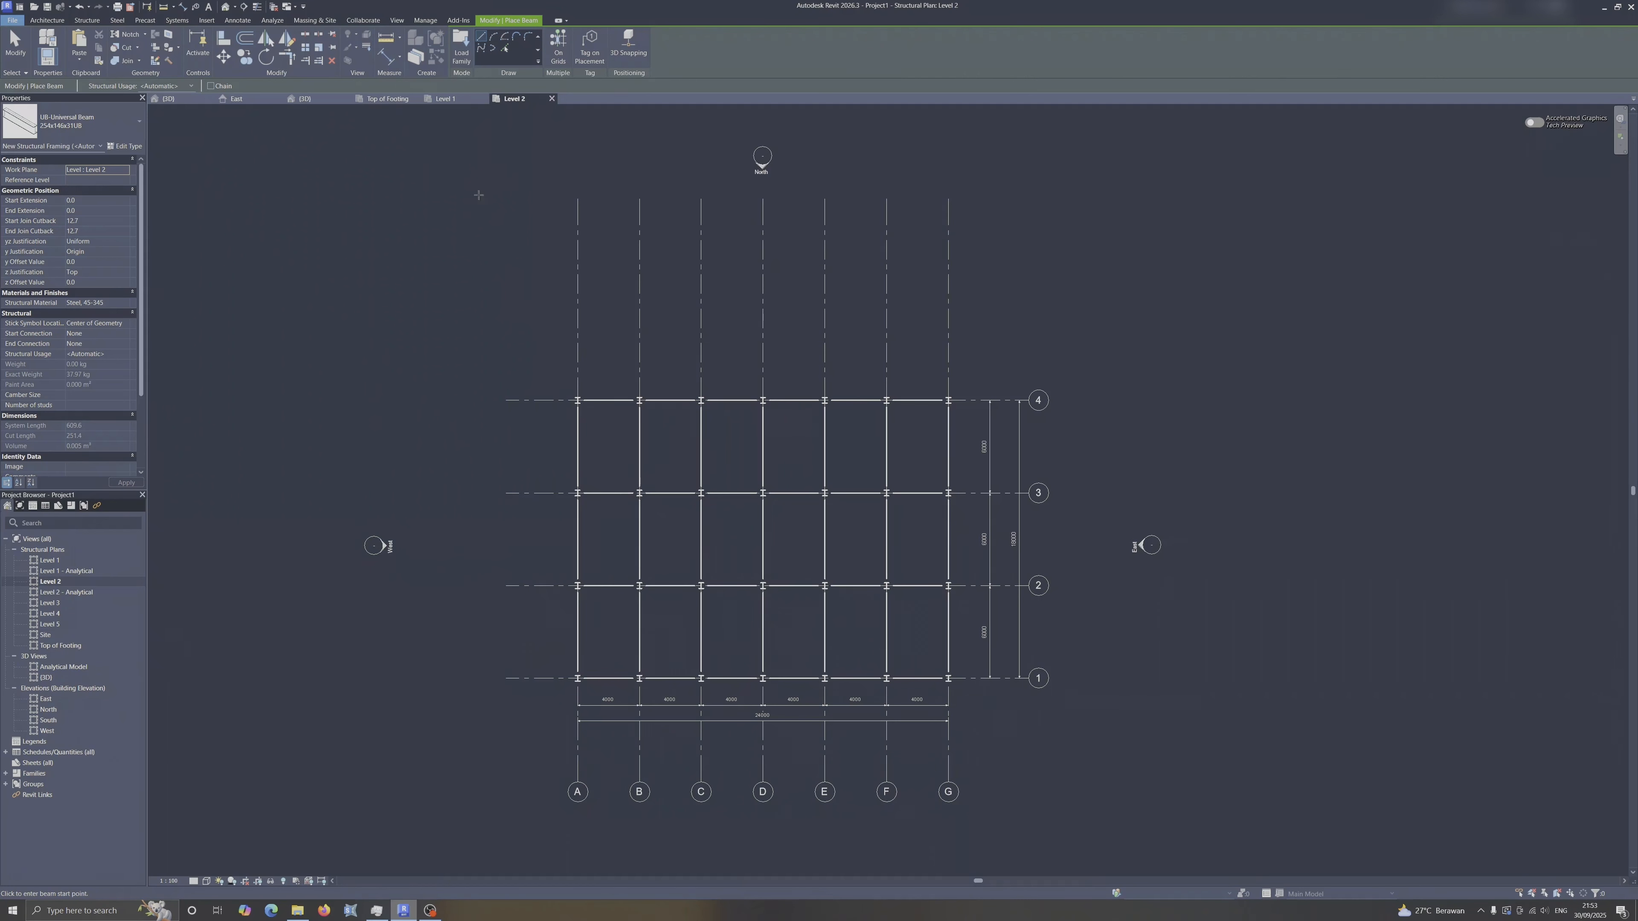
key(Escape)
Examine the new Level 2 beams in the 3D view and their height against Level 2 in the East elevation.
click(306, 98)
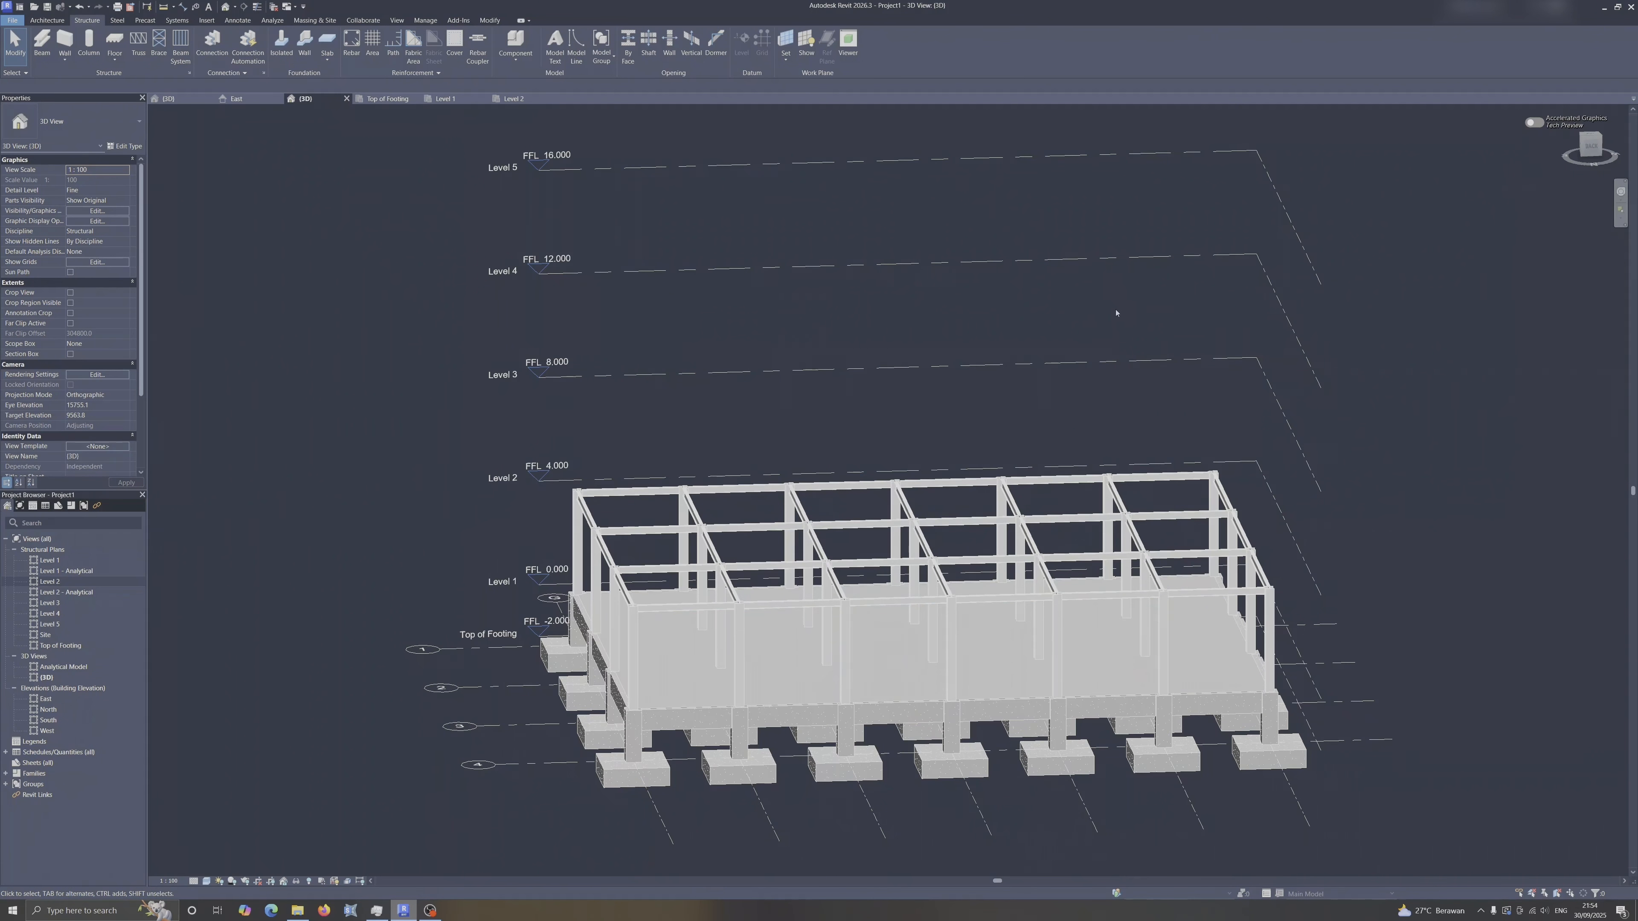
shift+middle_drag(733, 537, 657, 318)
scroll(741, 476, up, 3)
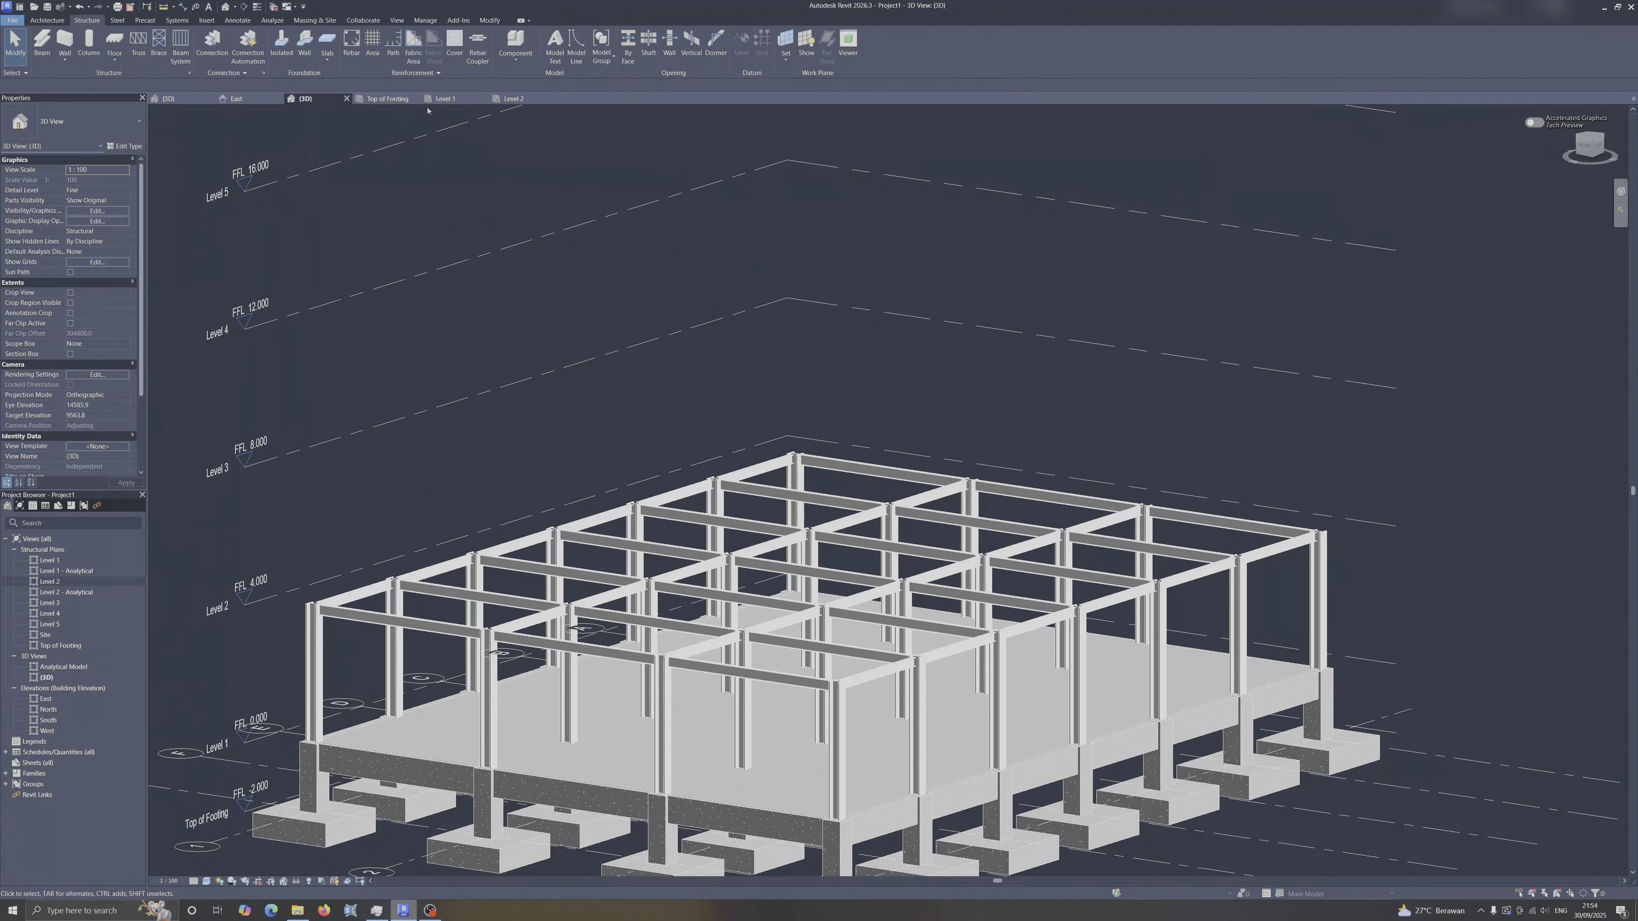
click(236, 98)
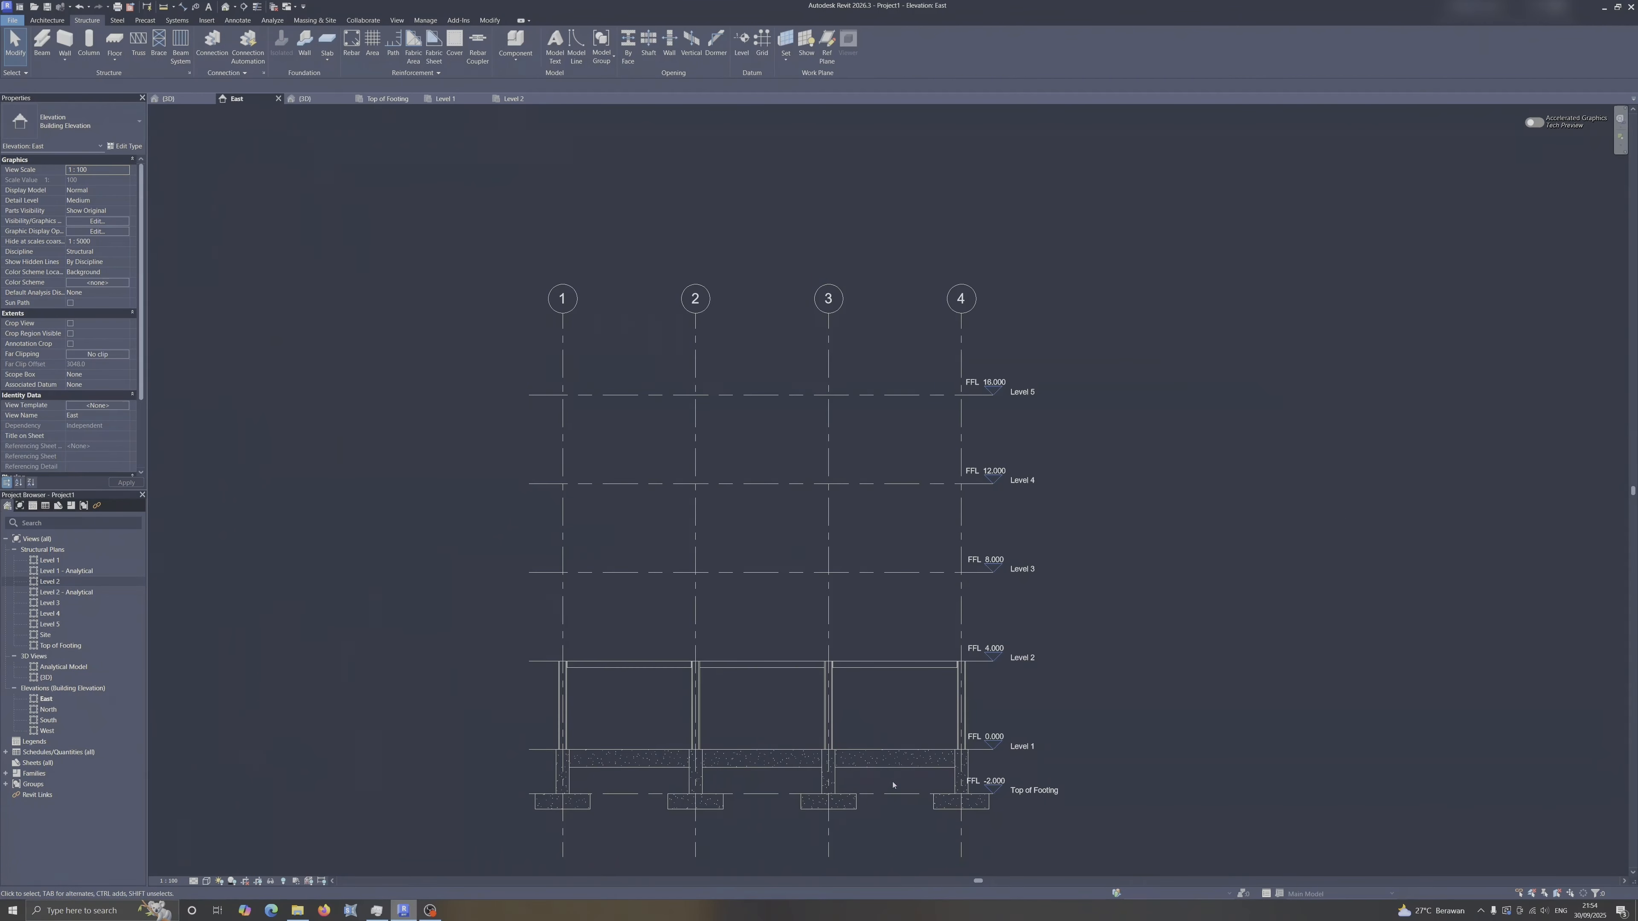
scroll(645, 677, up, 5)
scroll(610, 645, up, 3)
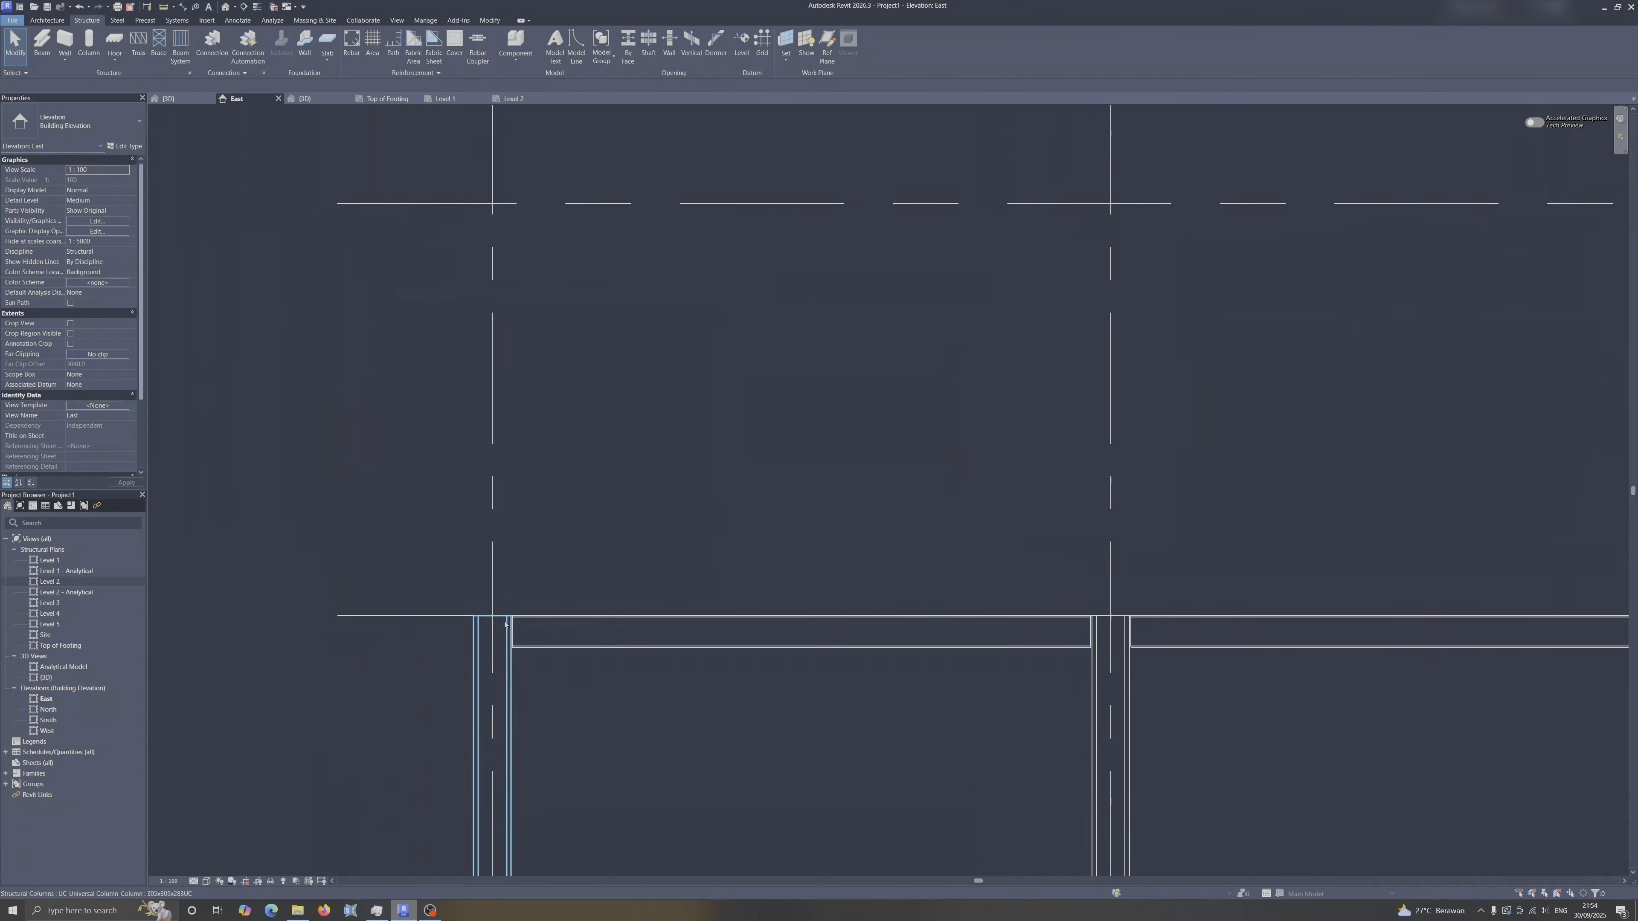
scroll(606, 627, down, 3)
middle_drag(1609, 635, 1039, 560)
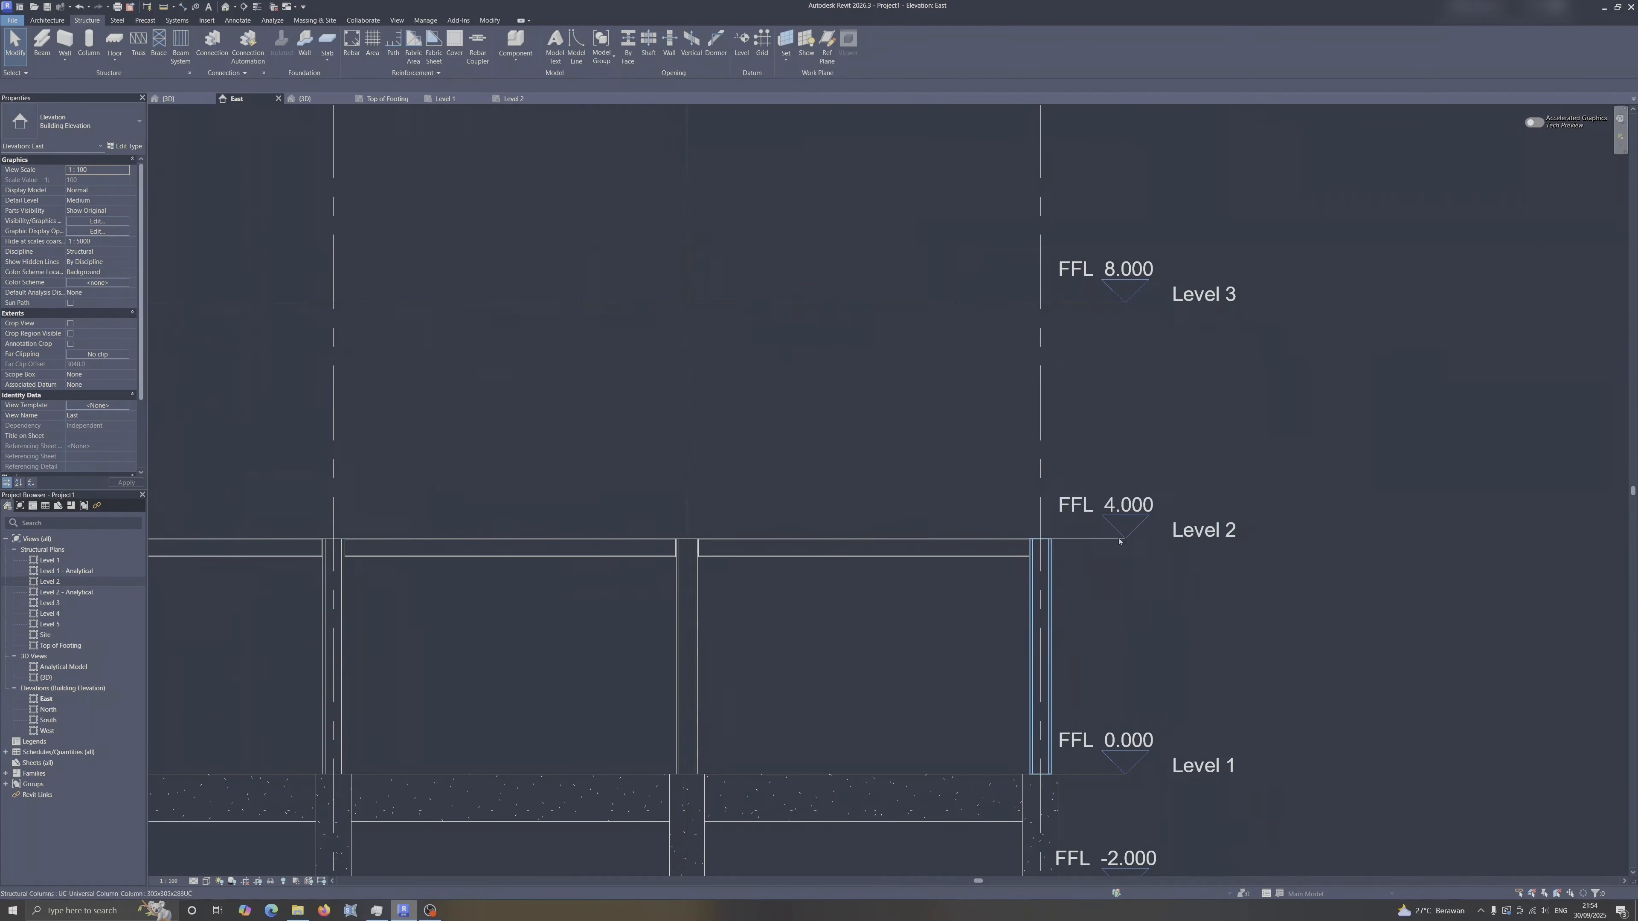
scroll(1090, 545, up, 6)
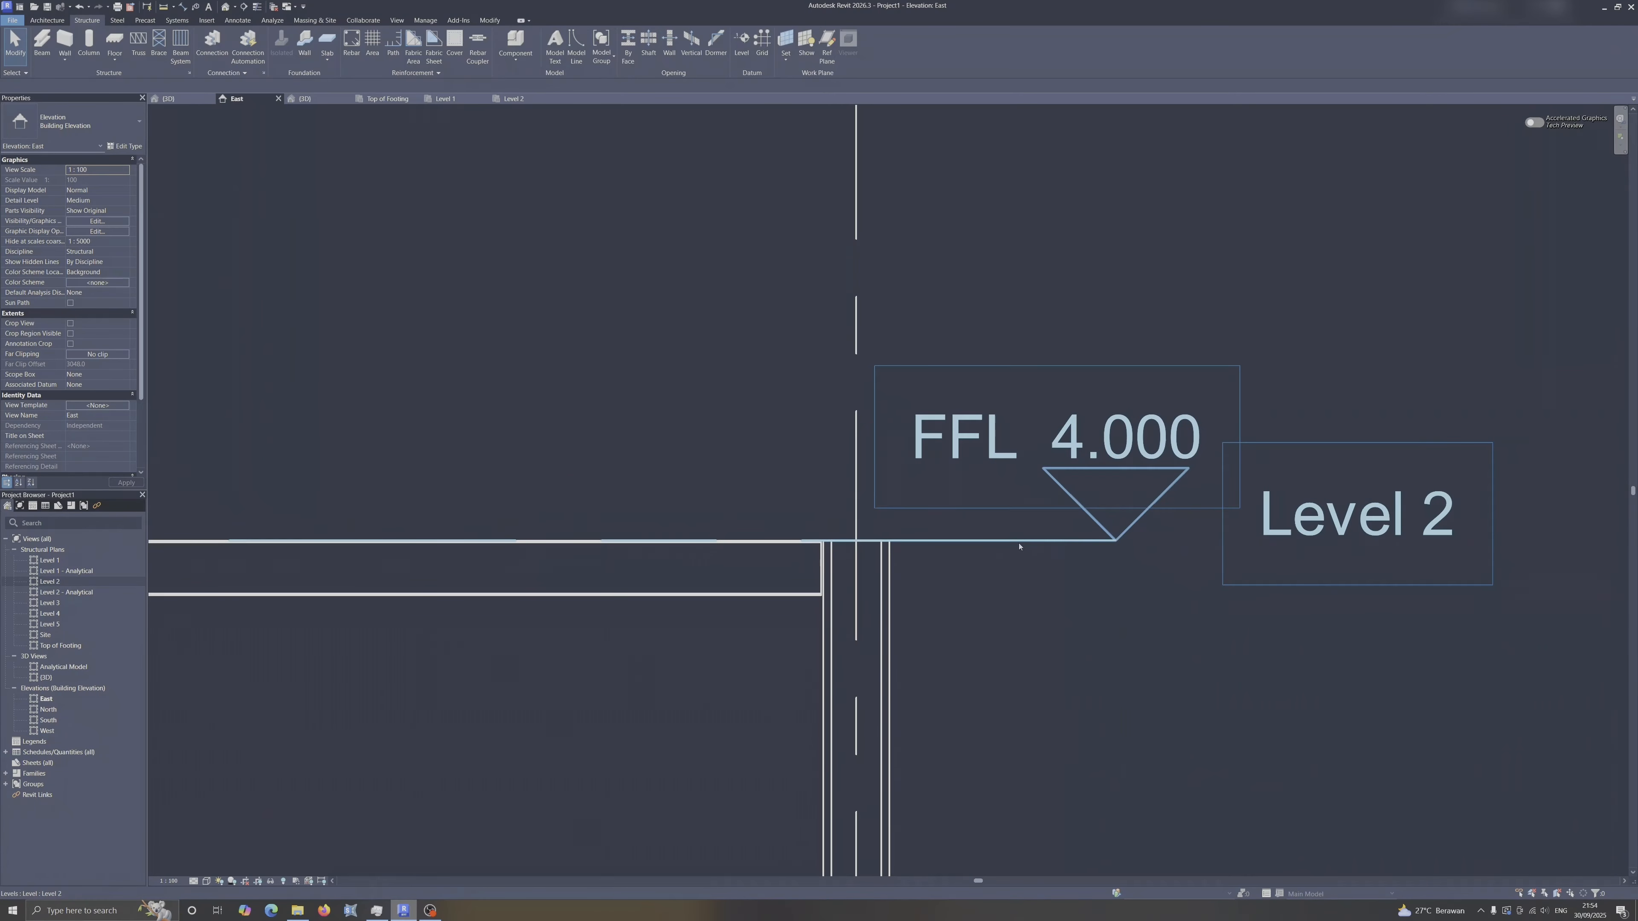
scroll(1051, 550, down, 2)
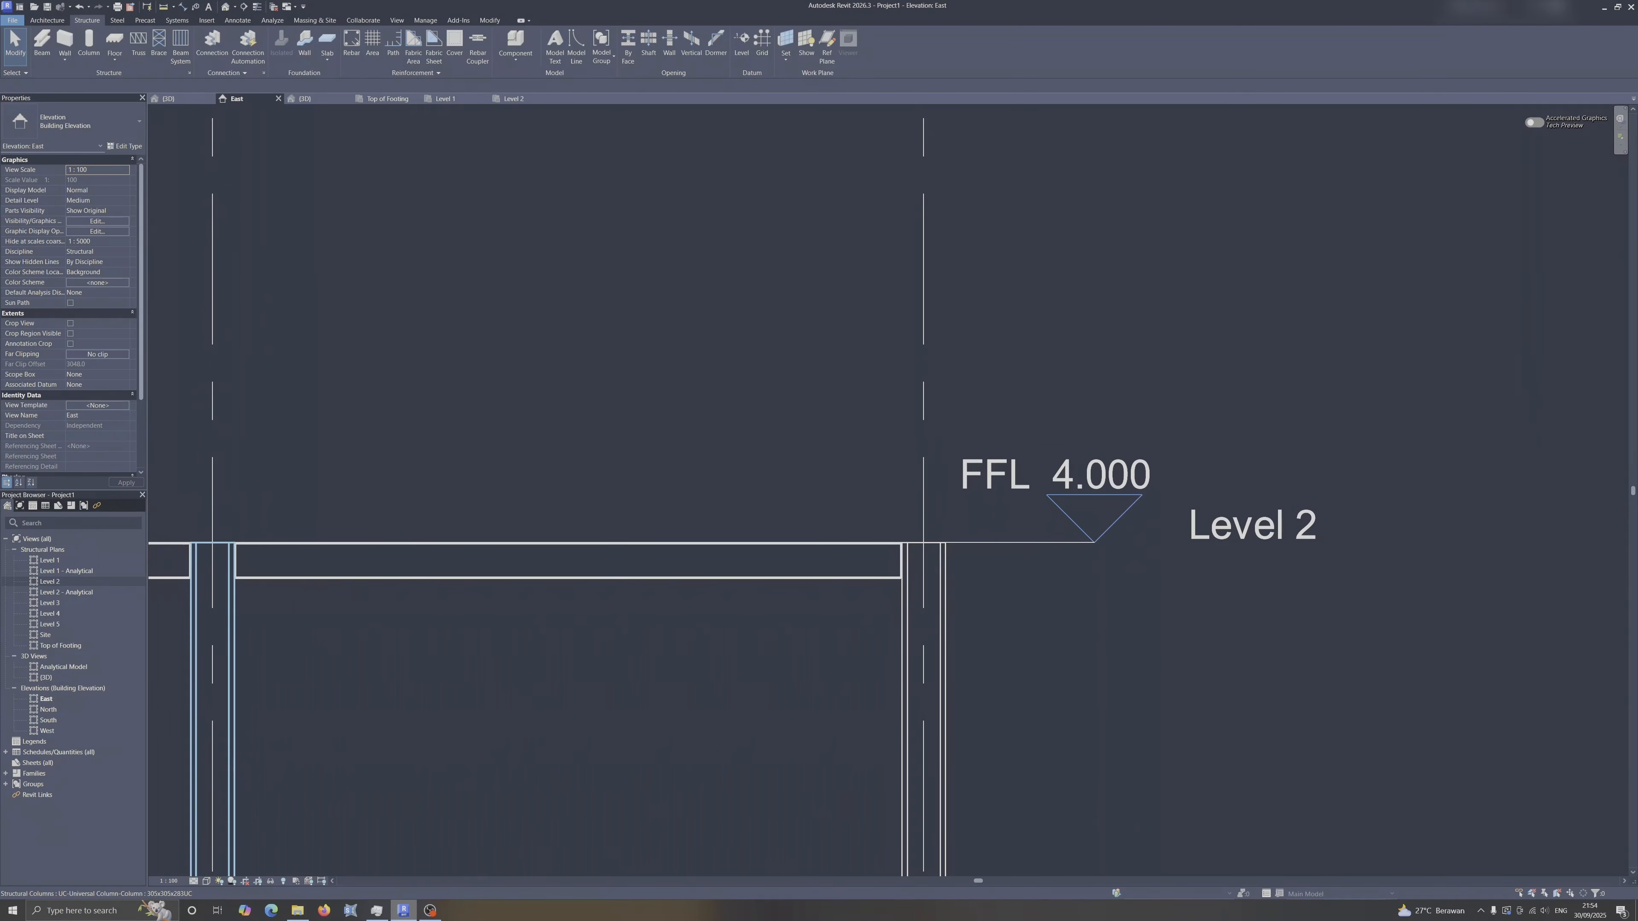
scroll(508, 594, down, 3)
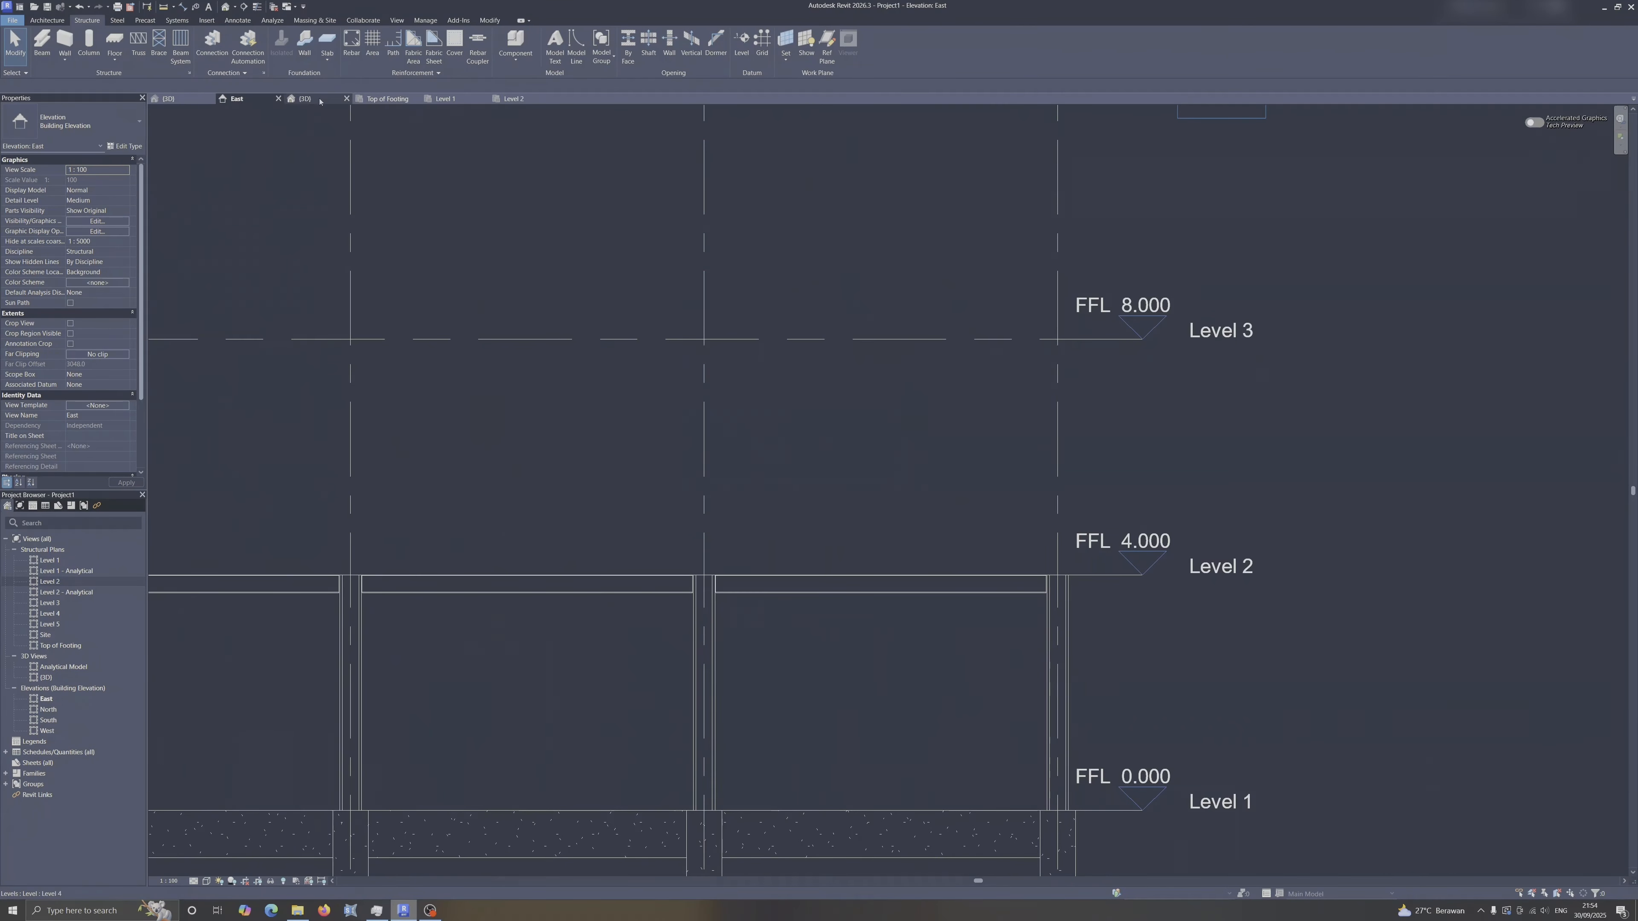
Select the whole model in the 3D view and filter the selection to Structural Framing (Primary) only.
click(304, 98)
shift+middle_drag(845, 345, 1022, 281)
drag(1072, 444, 290, 771)
click(460, 42)
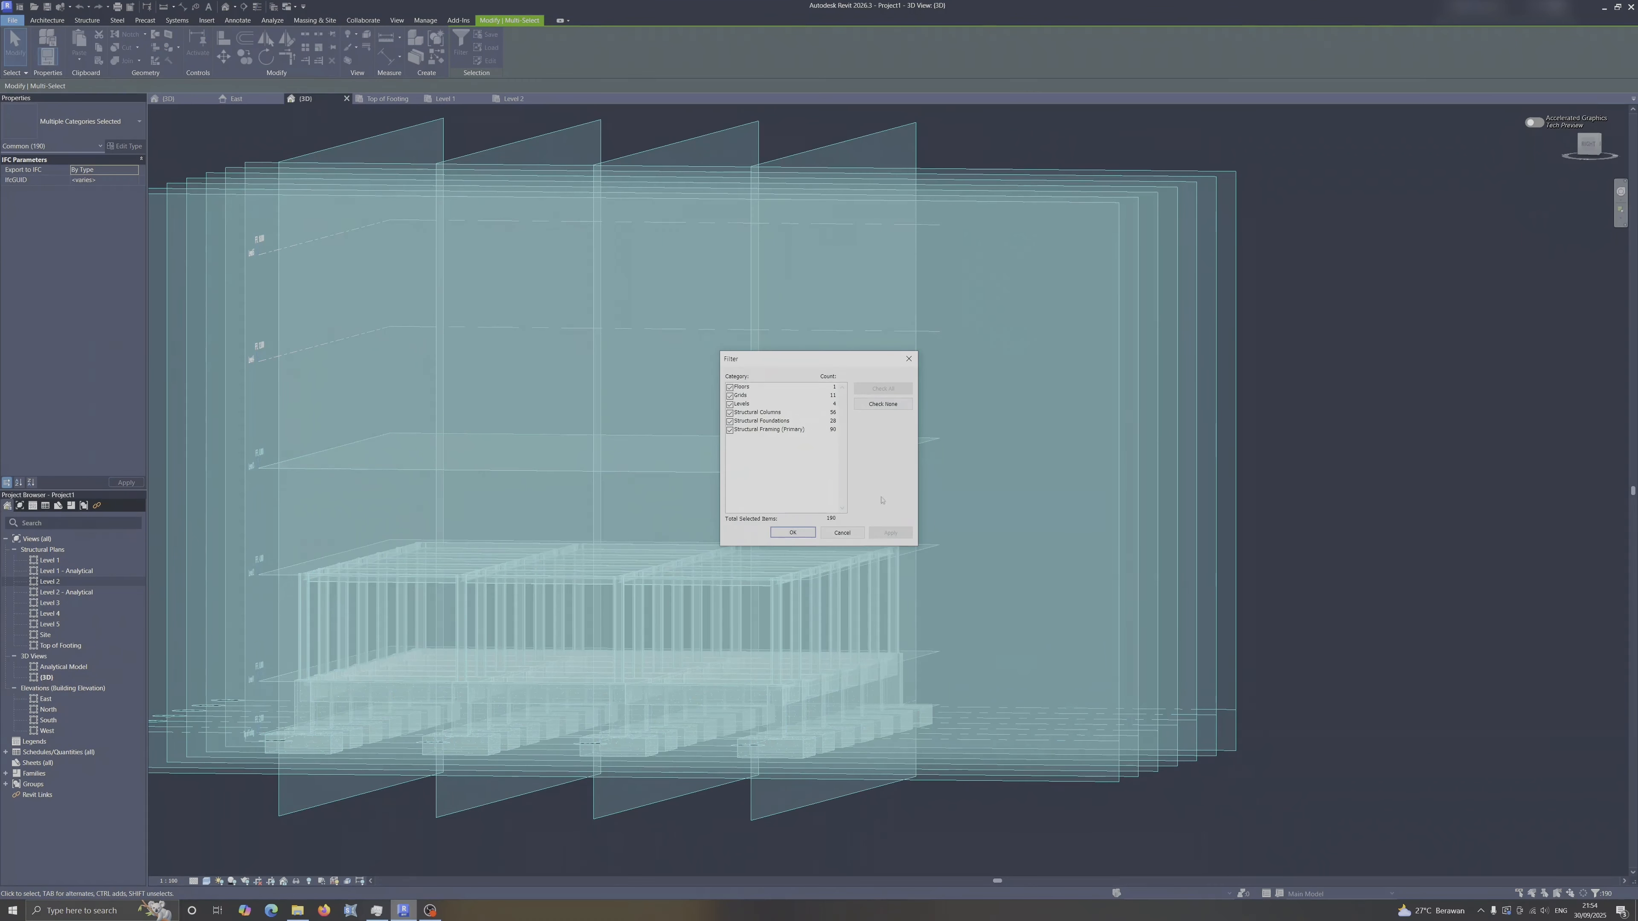
click(883, 404)
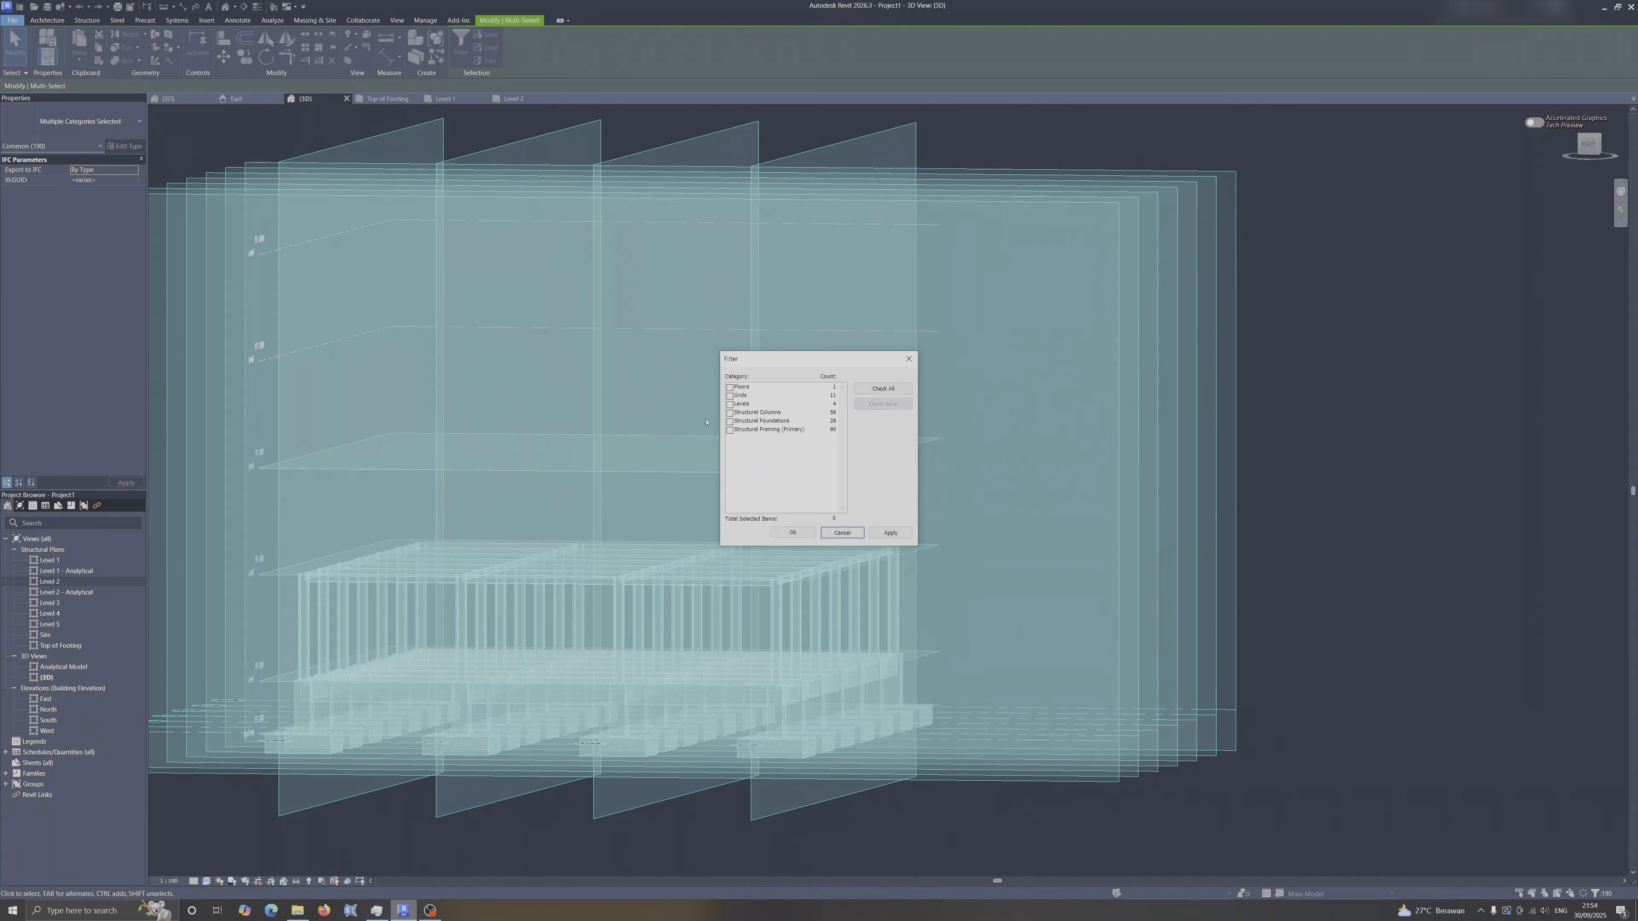
click(730, 430)
click(878, 536)
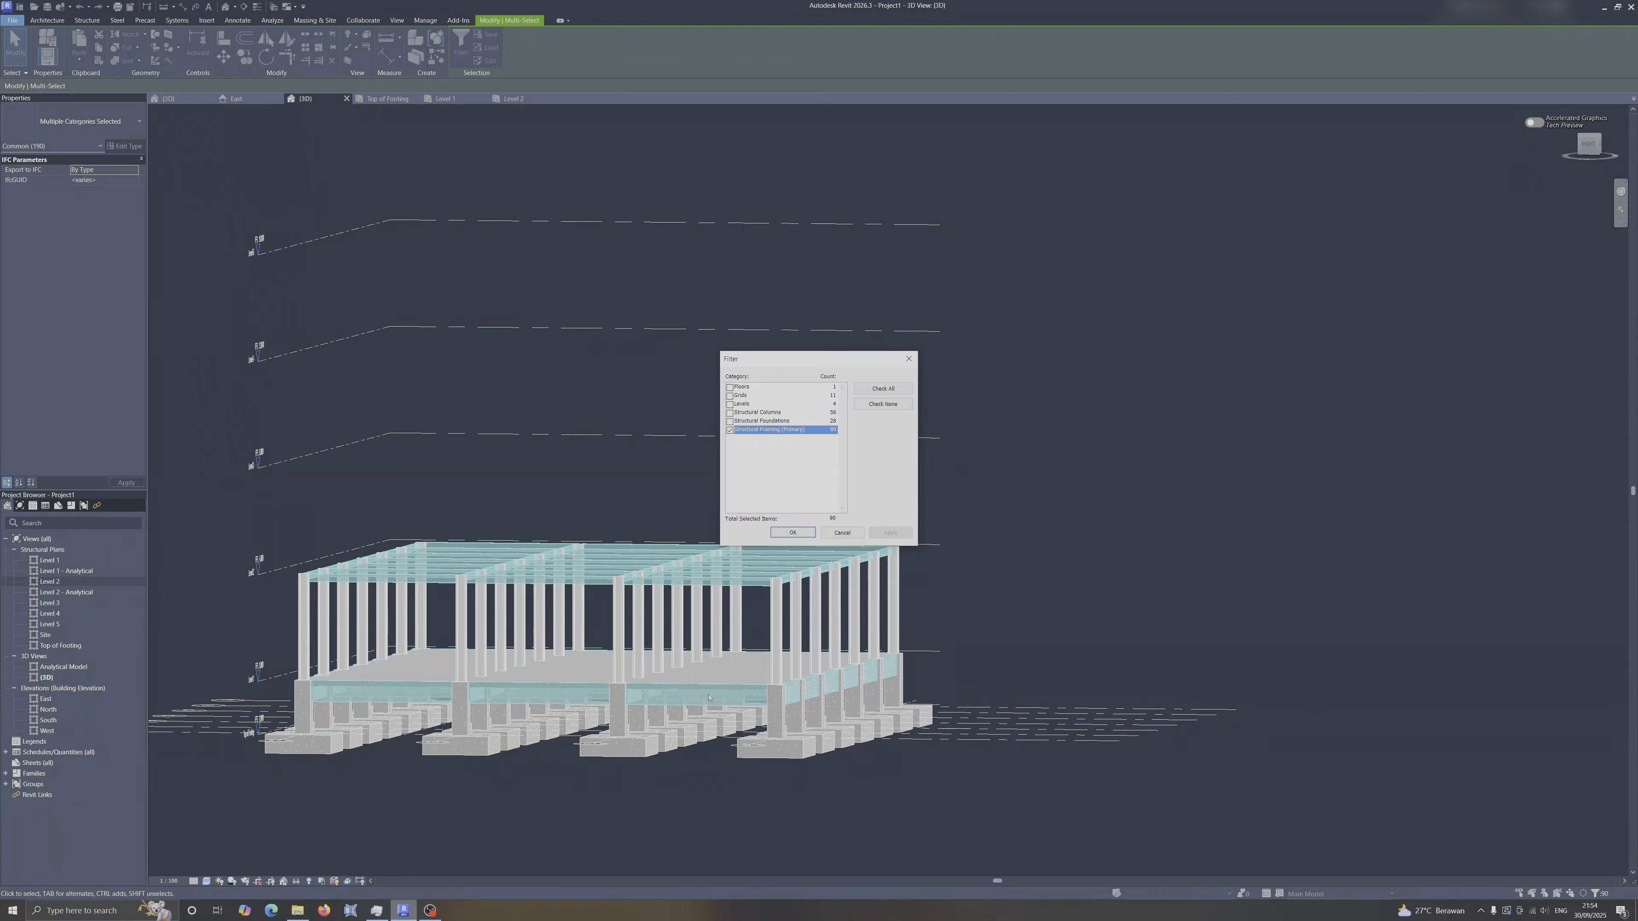
click(793, 533)
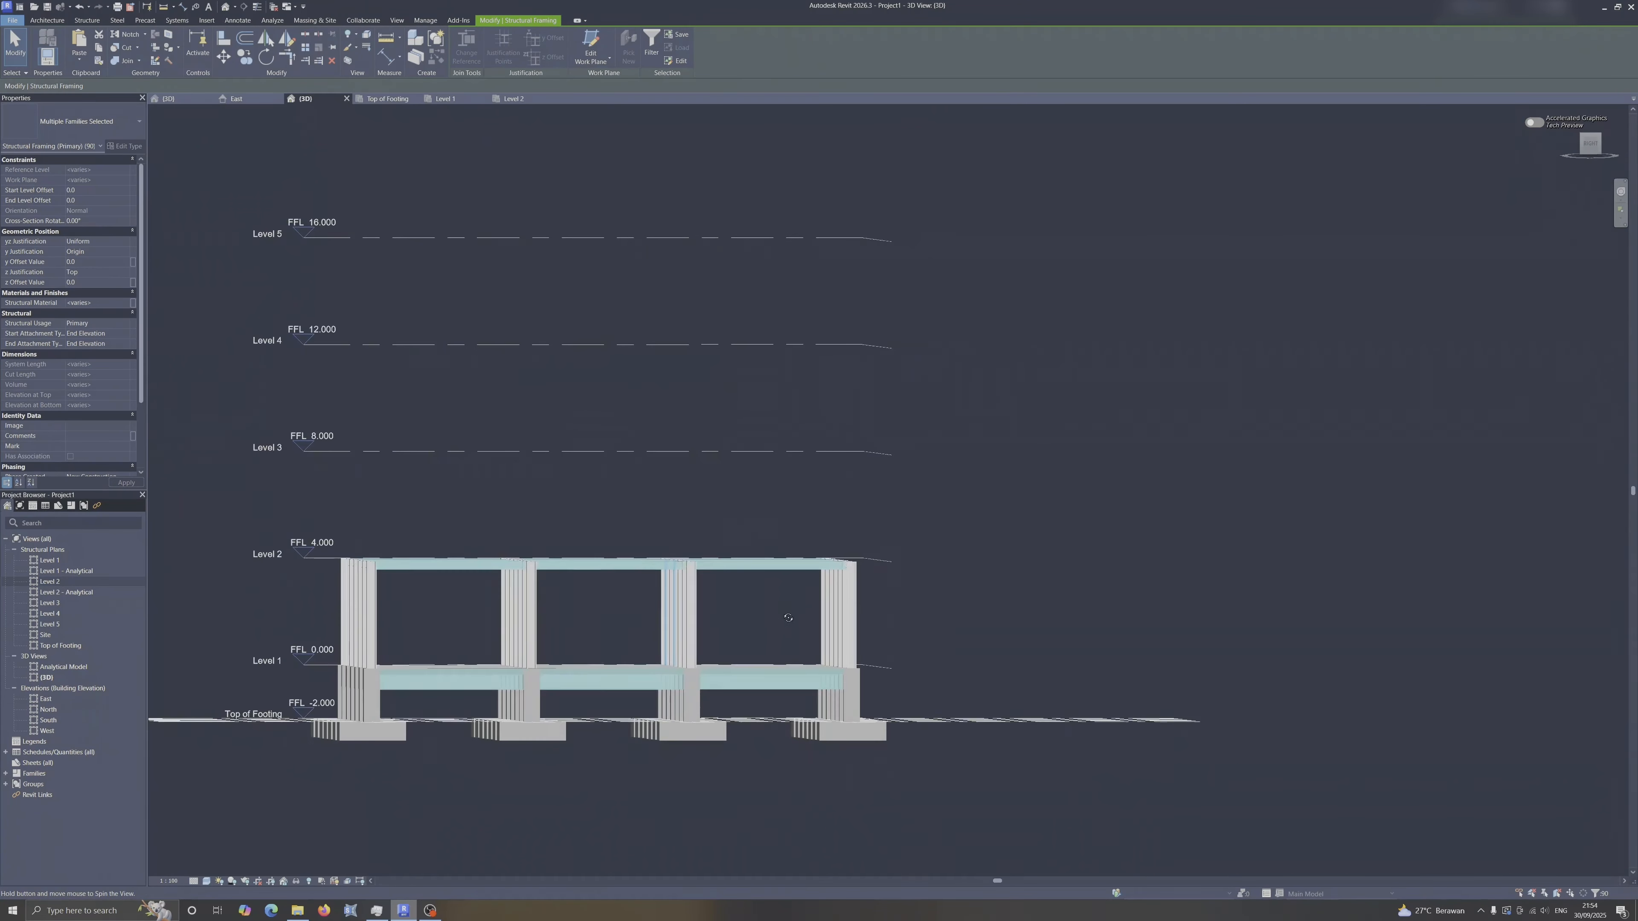
Remove the Level 1 ground beams from the selection, keeping only the Level 2 steel beams.
middle_drag(751, 638, 853, 595)
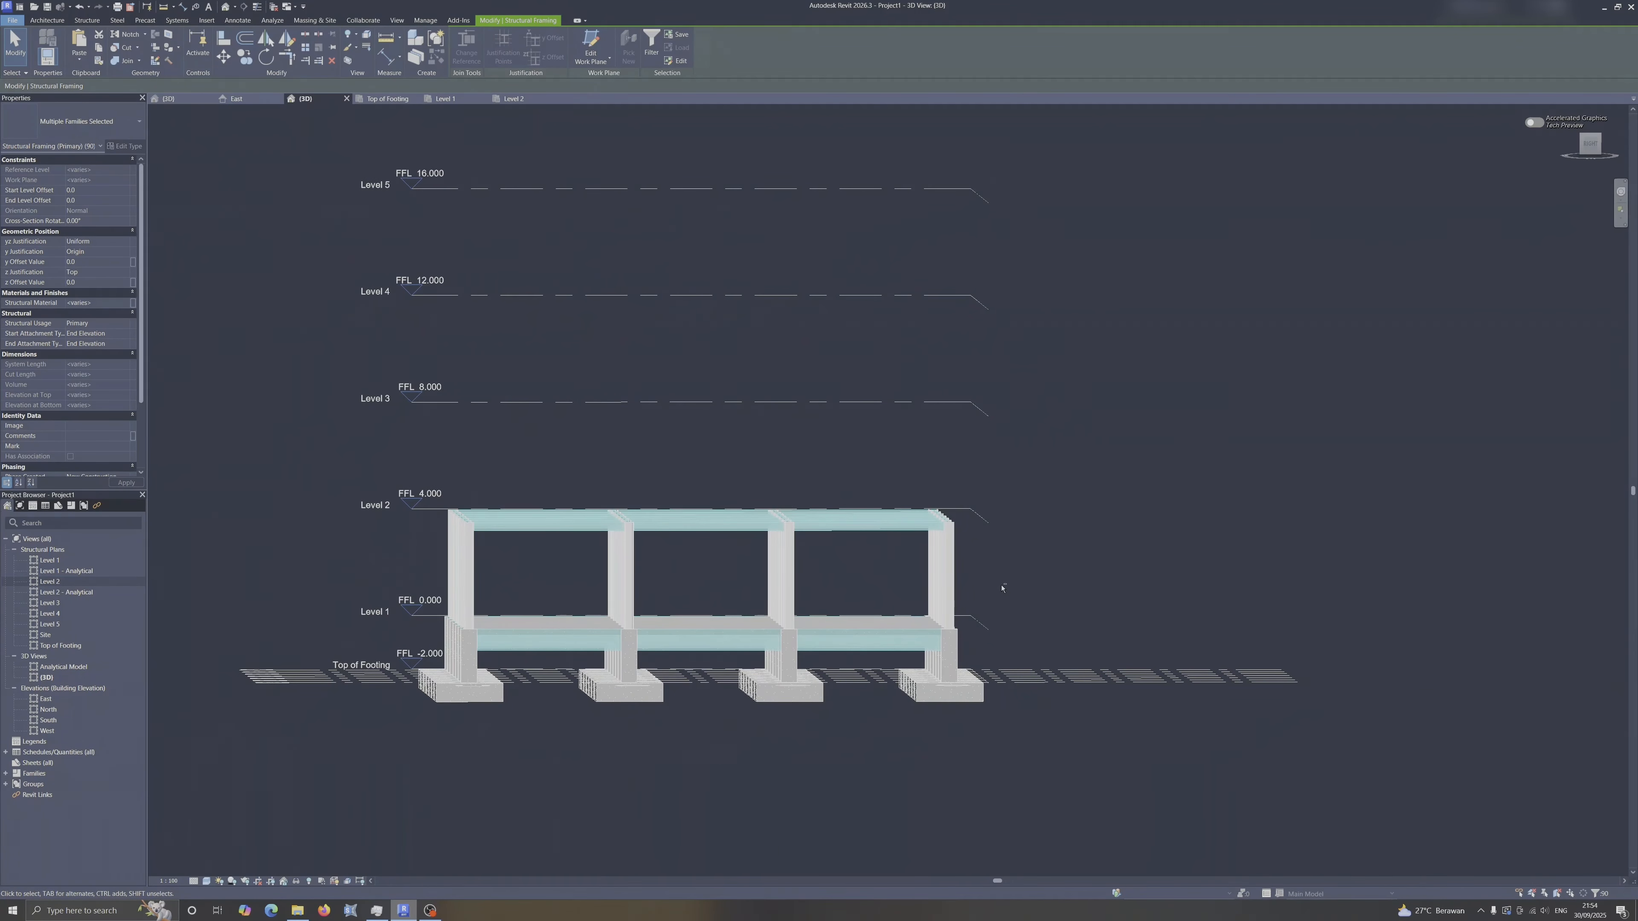
drag(1002, 588, 385, 673)
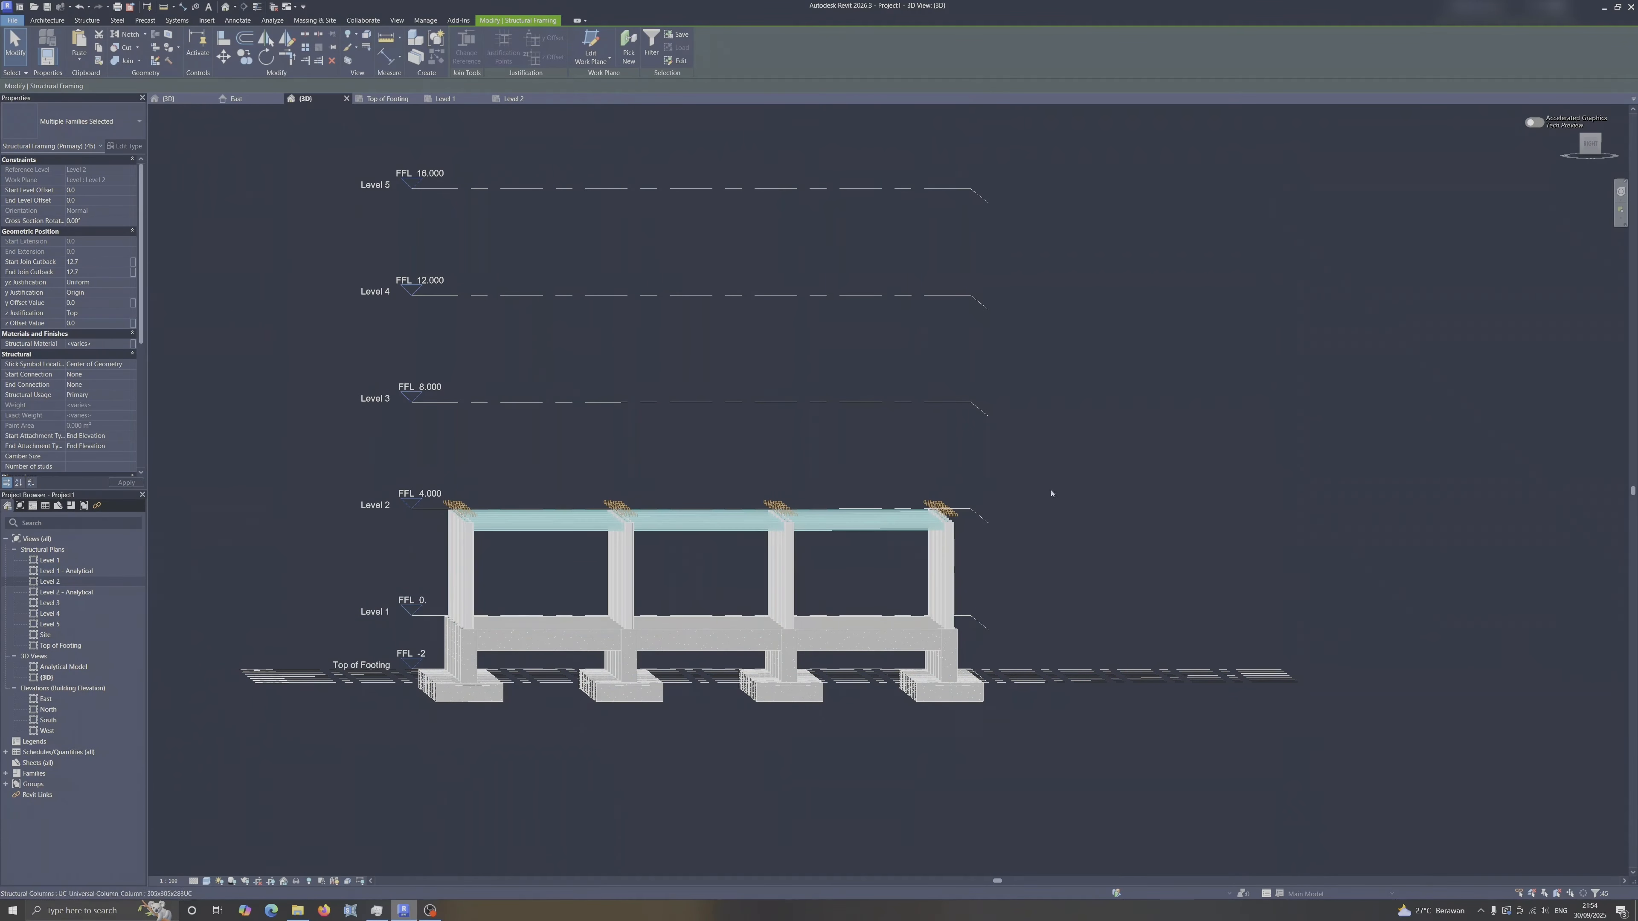
shift+middle_drag(1111, 454, 780, 561)
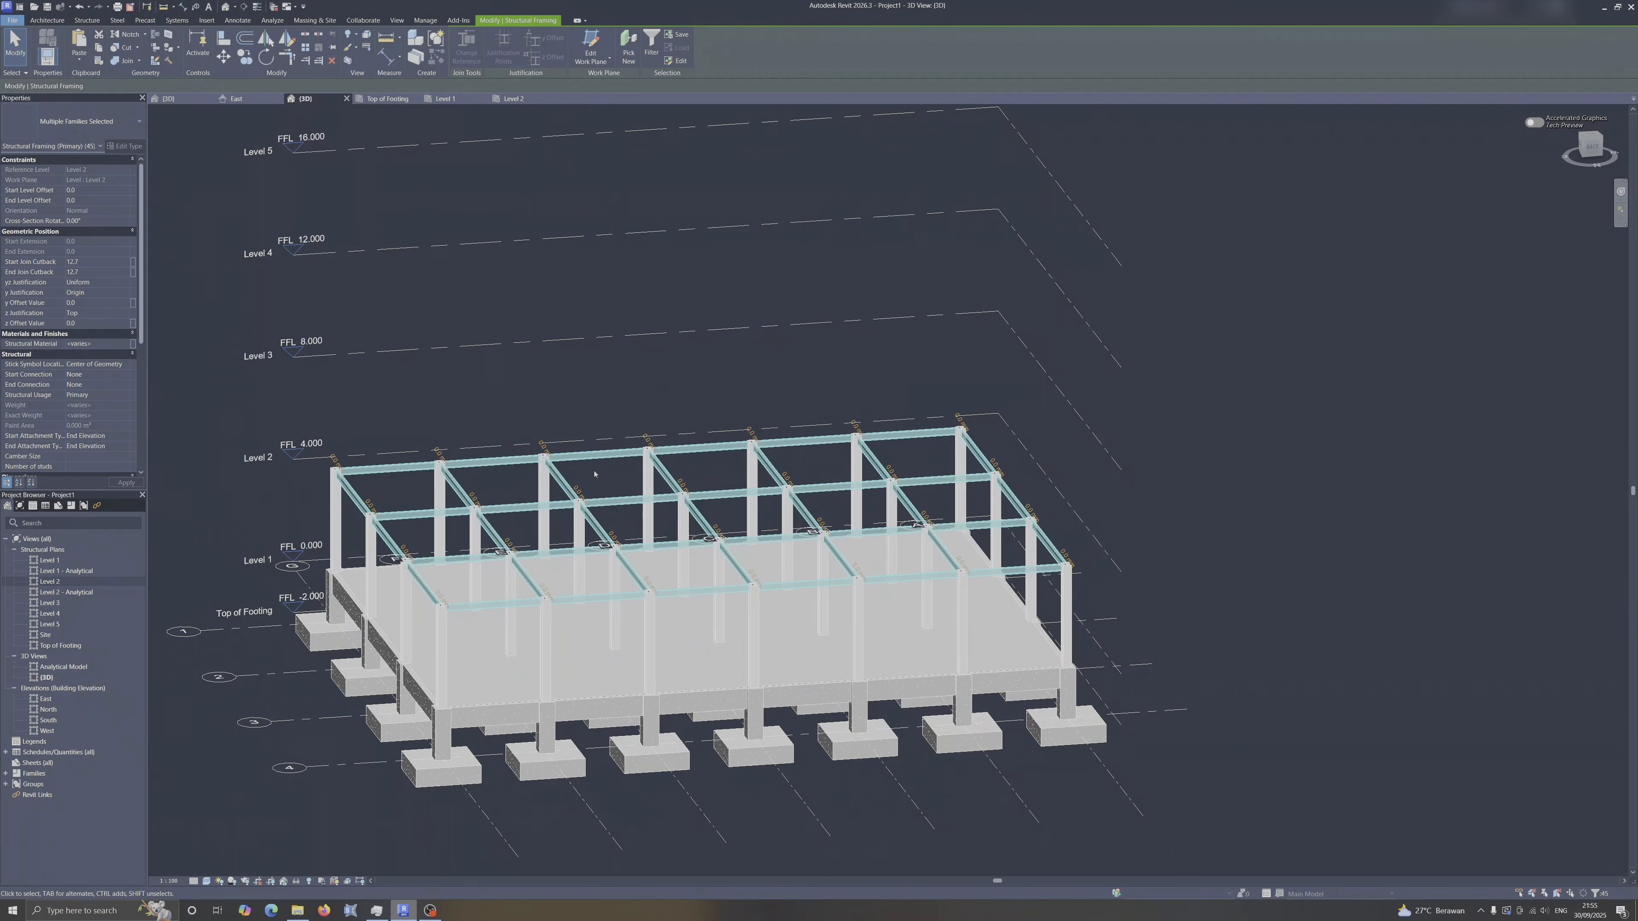
middle_drag(595, 475, 811, 497)
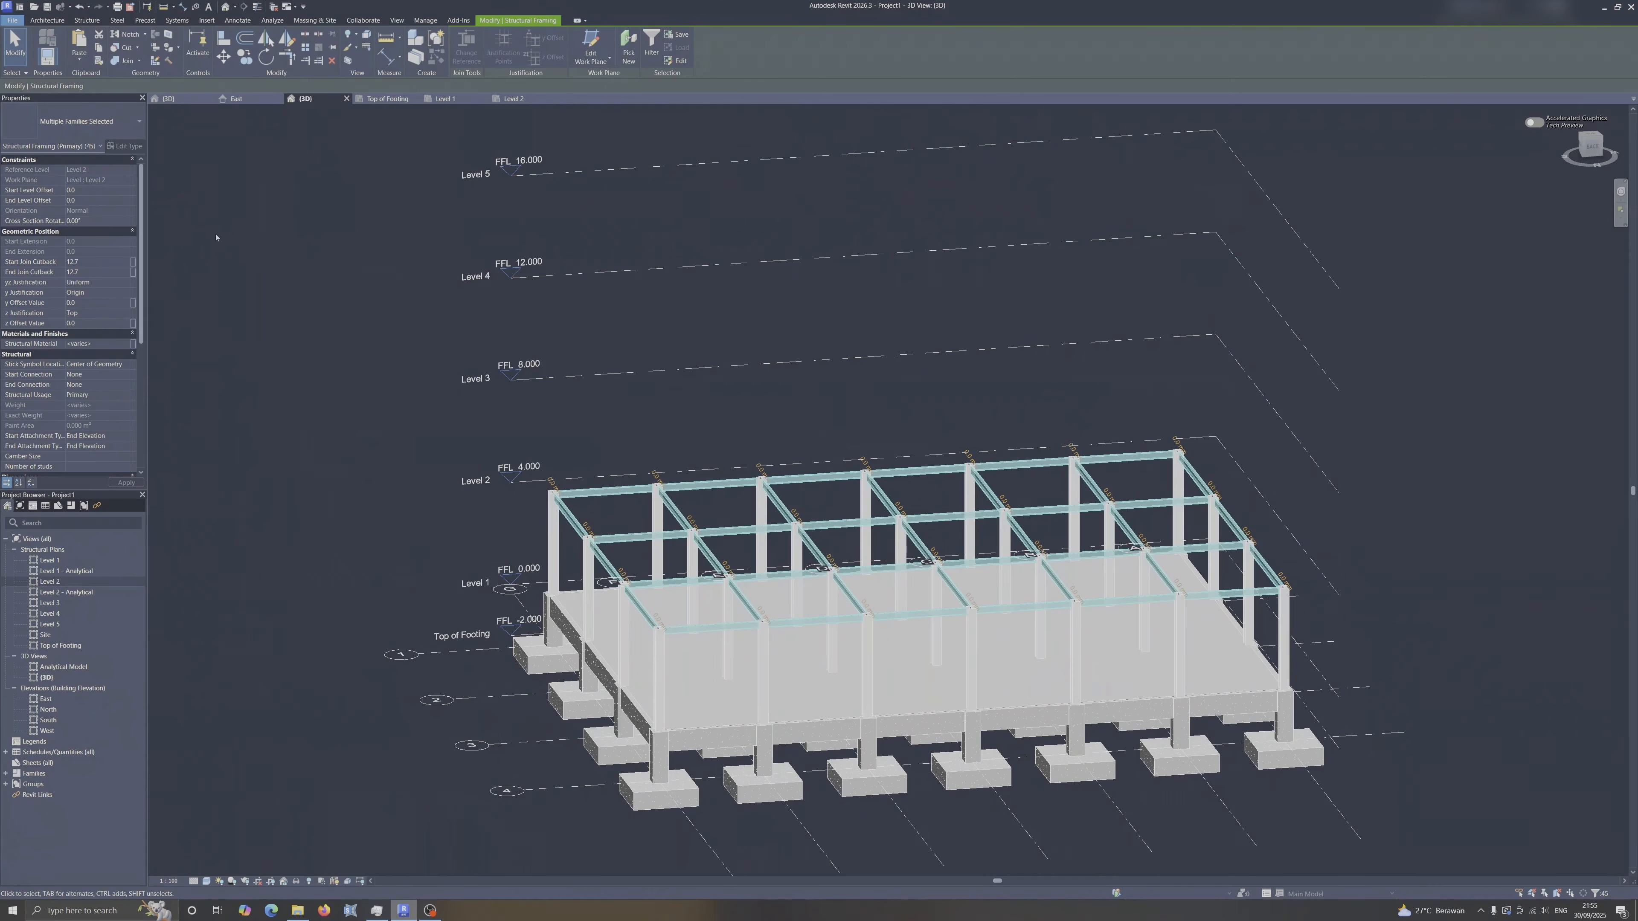
Try a start and end level offset of -0.15 for the selected Level 2 beams.
click(90, 190)
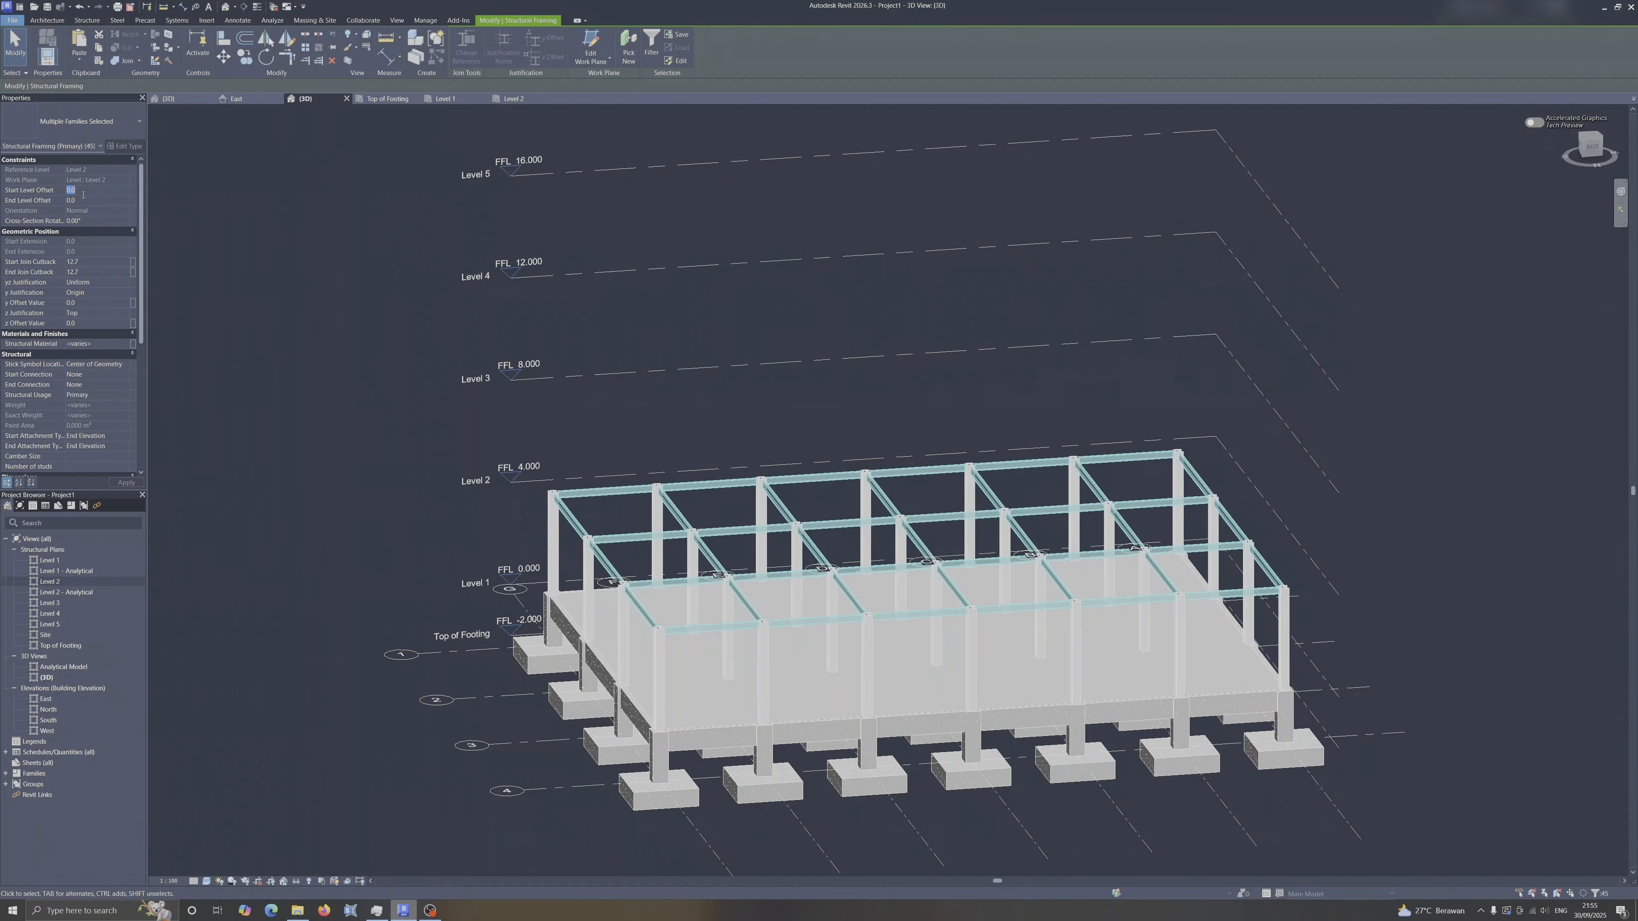
text(-)
click(82, 203)
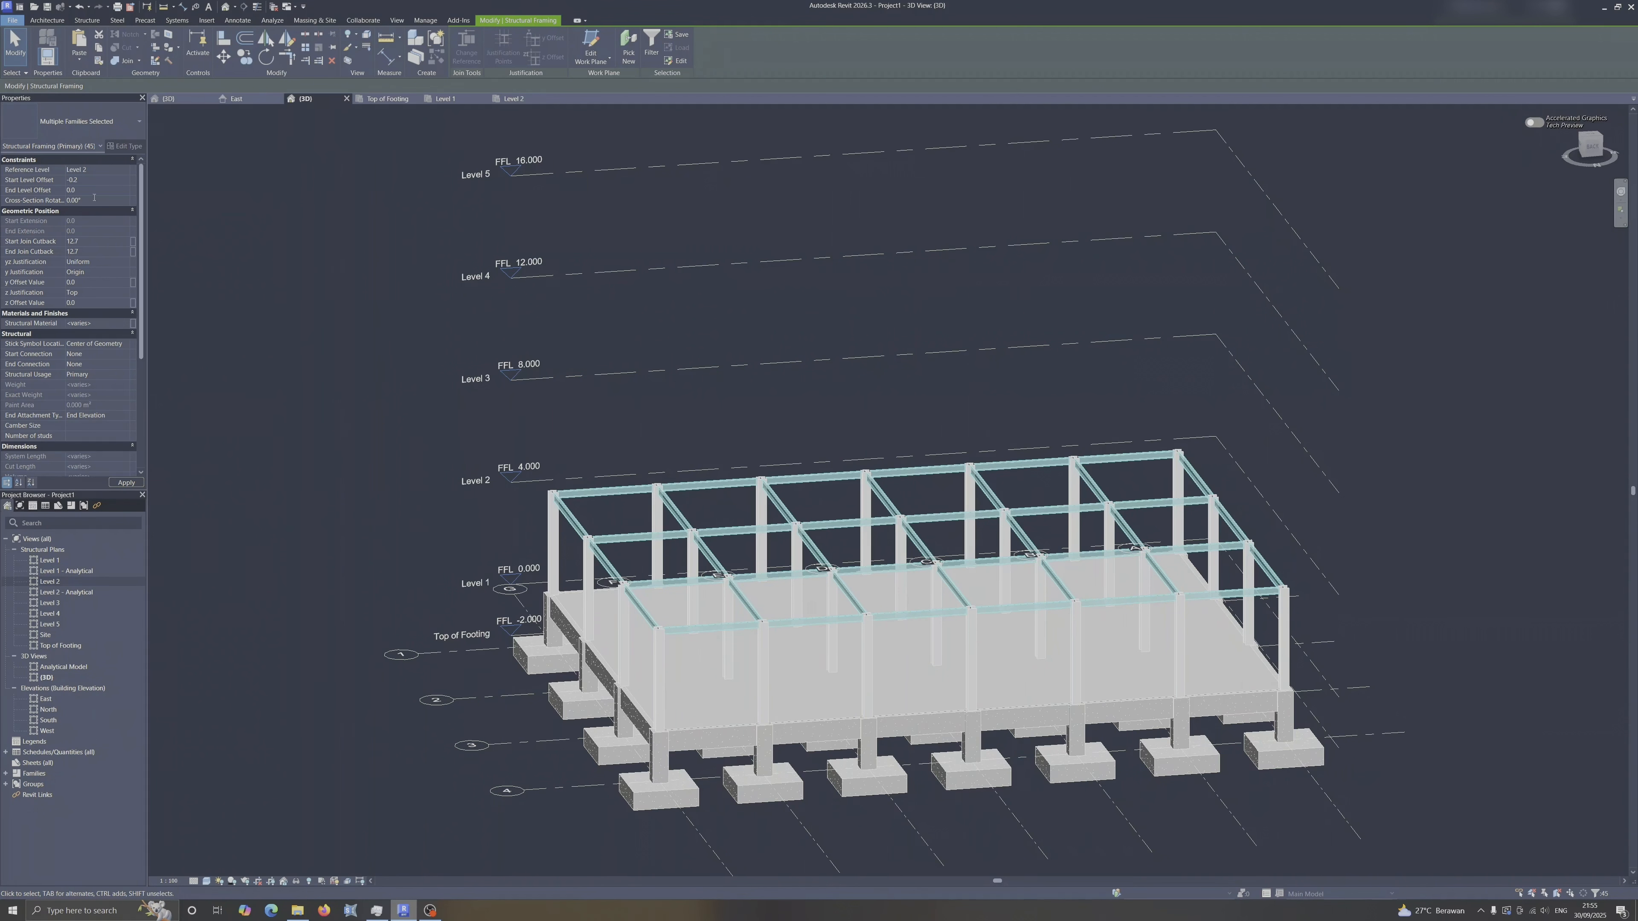
click(98, 194)
text(-0.15)
Set the start and end level offsets of the selected Level 2 beams to -150.
click(92, 180)
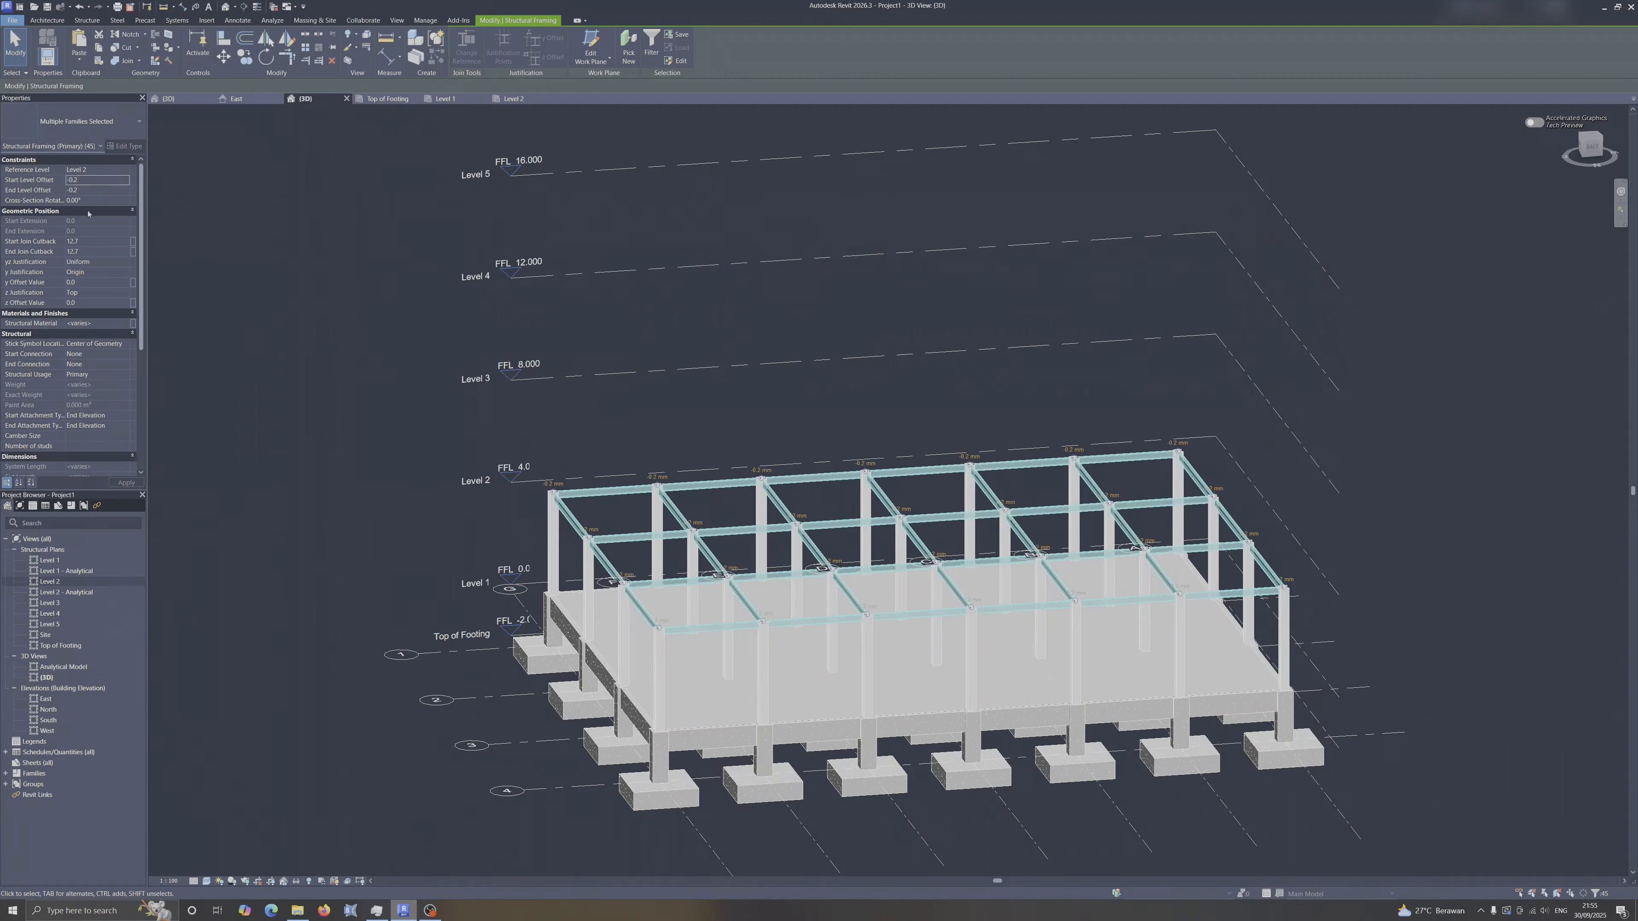
text(150)
click(99, 191)
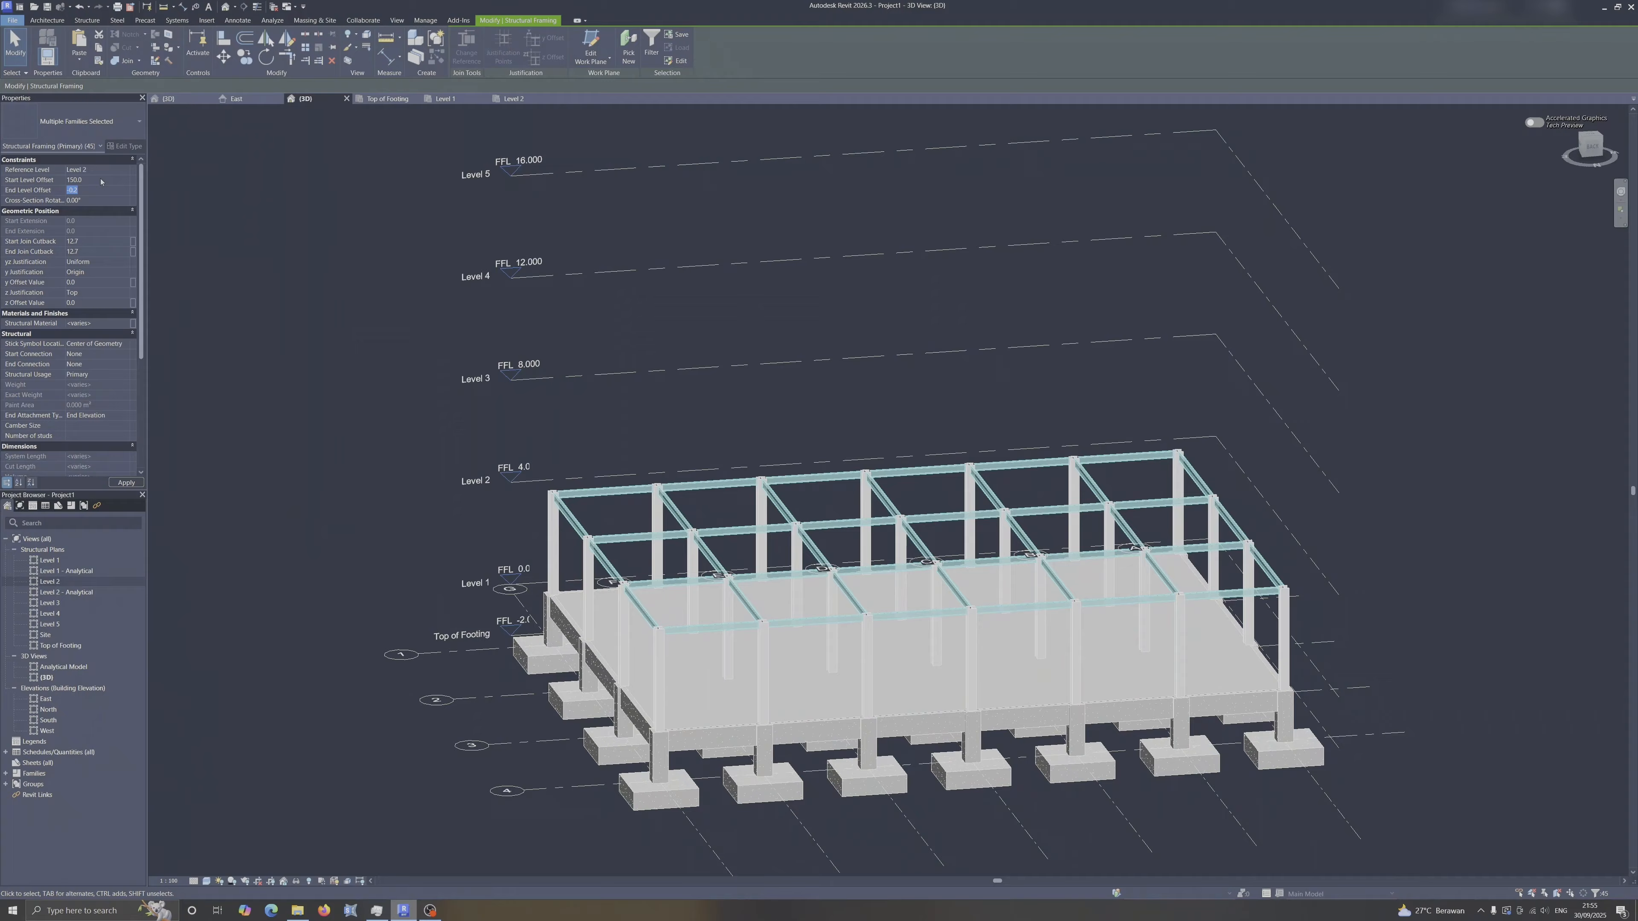
click(101, 180)
text(-)
click(99, 191)
text(-)
key(Return)
Check the lowered beams in 3D and in the East elevation, clearing the selection.
shift+middle_drag(777, 509, 864, 498)
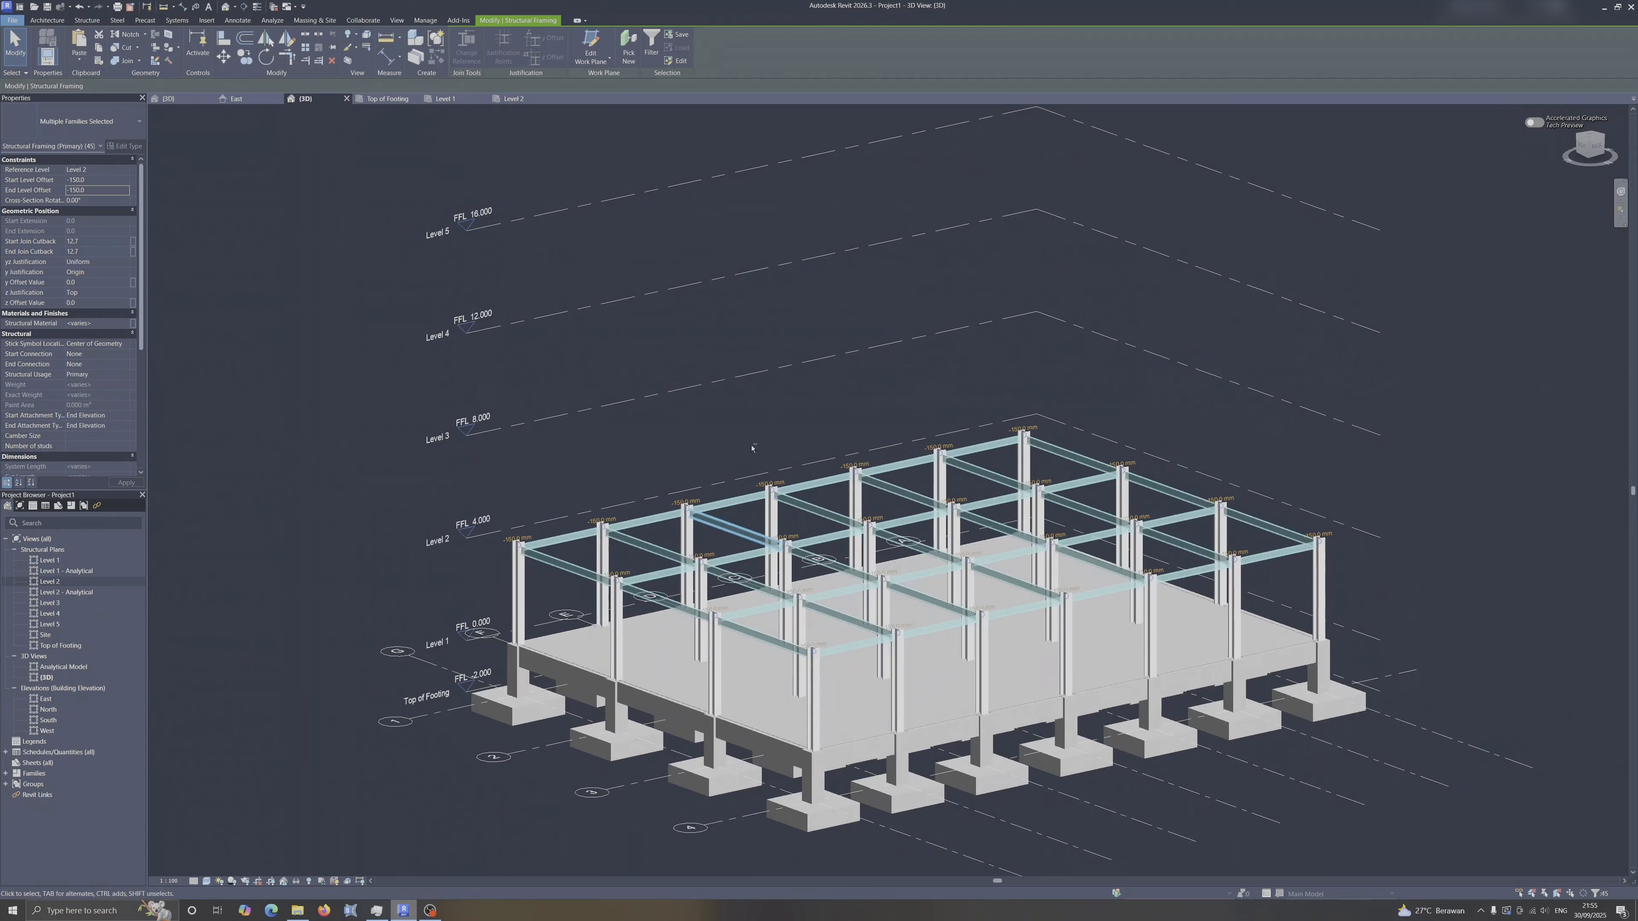
click(239, 100)
scroll(1006, 623, up, 4)
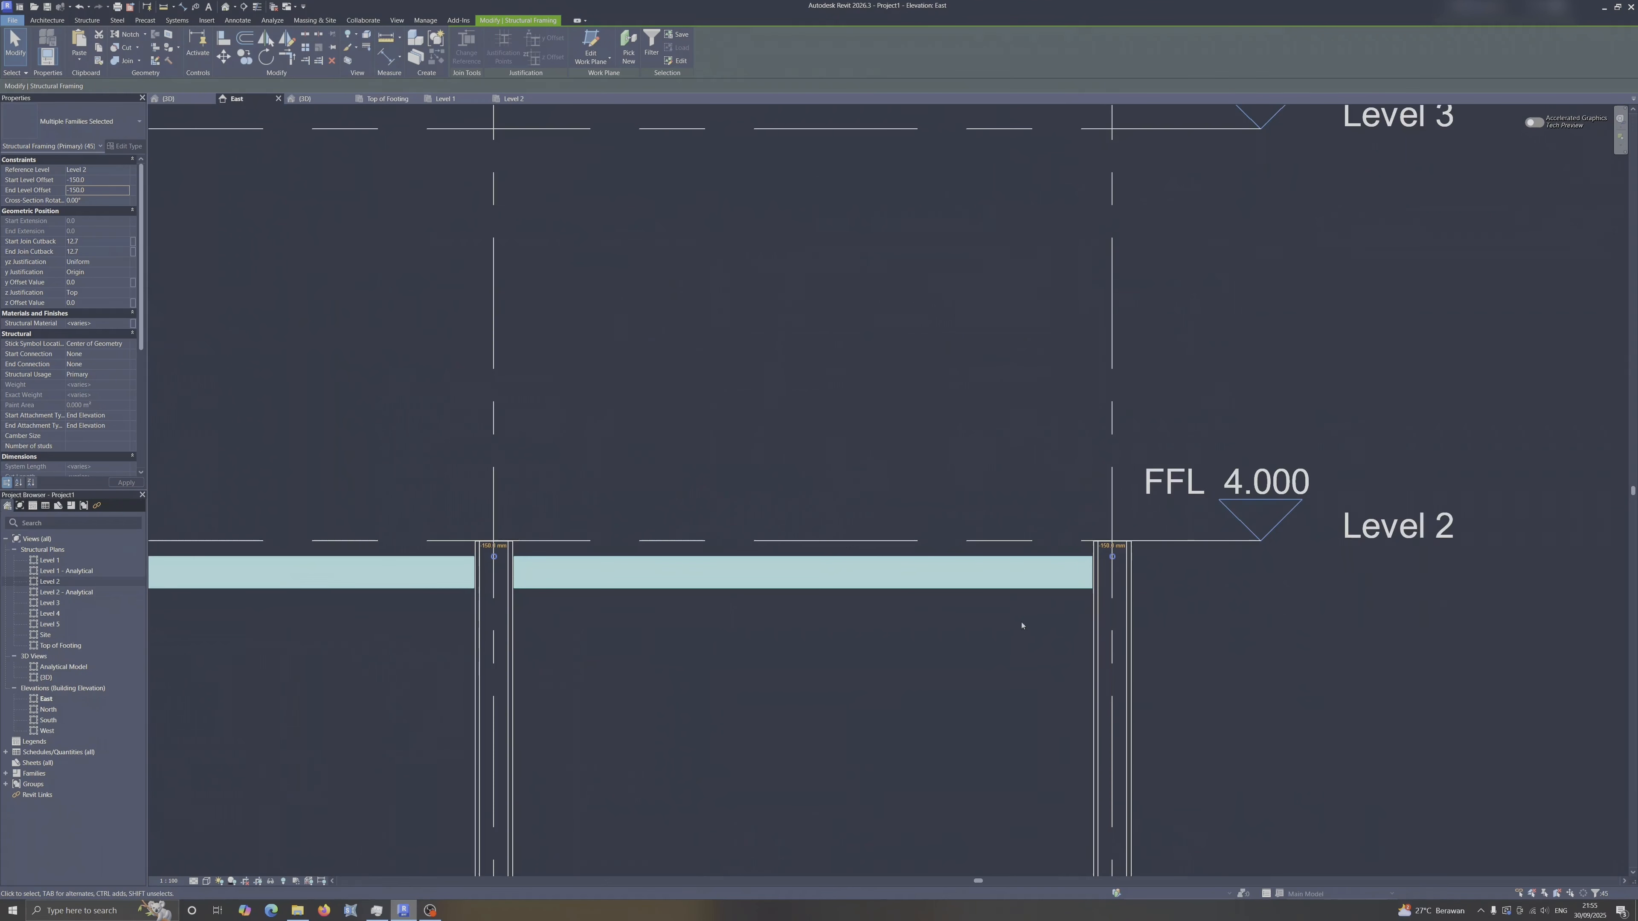
click(914, 414)
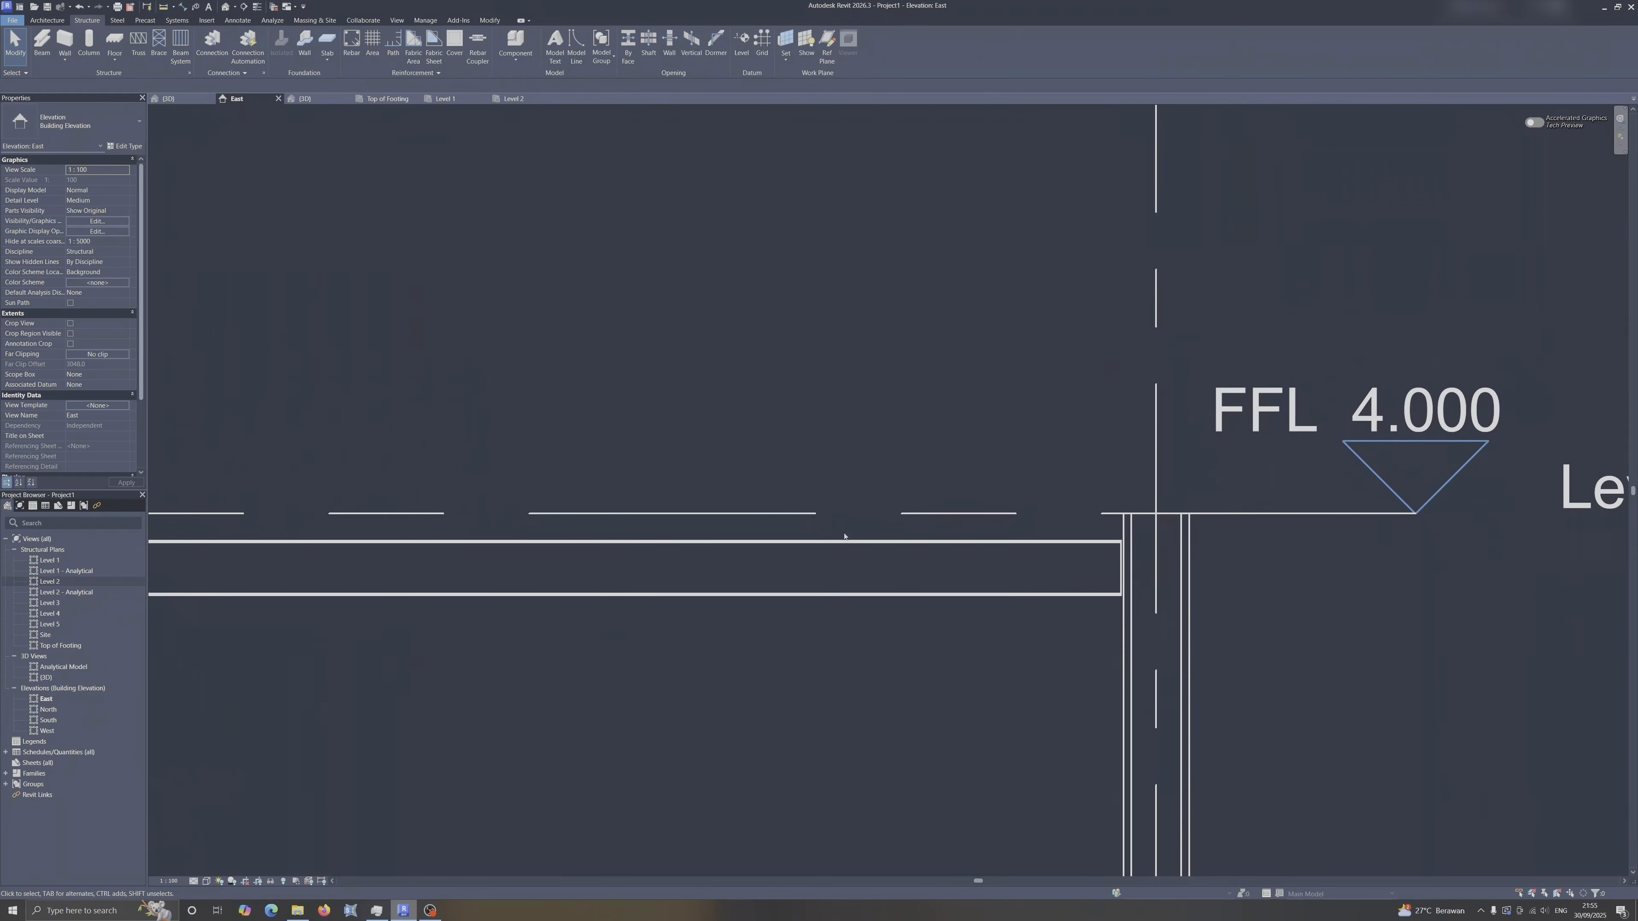
scroll(838, 538, down, 4)
middle_drag(546, 508, 913, 465)
scroll(916, 463, down, 3)
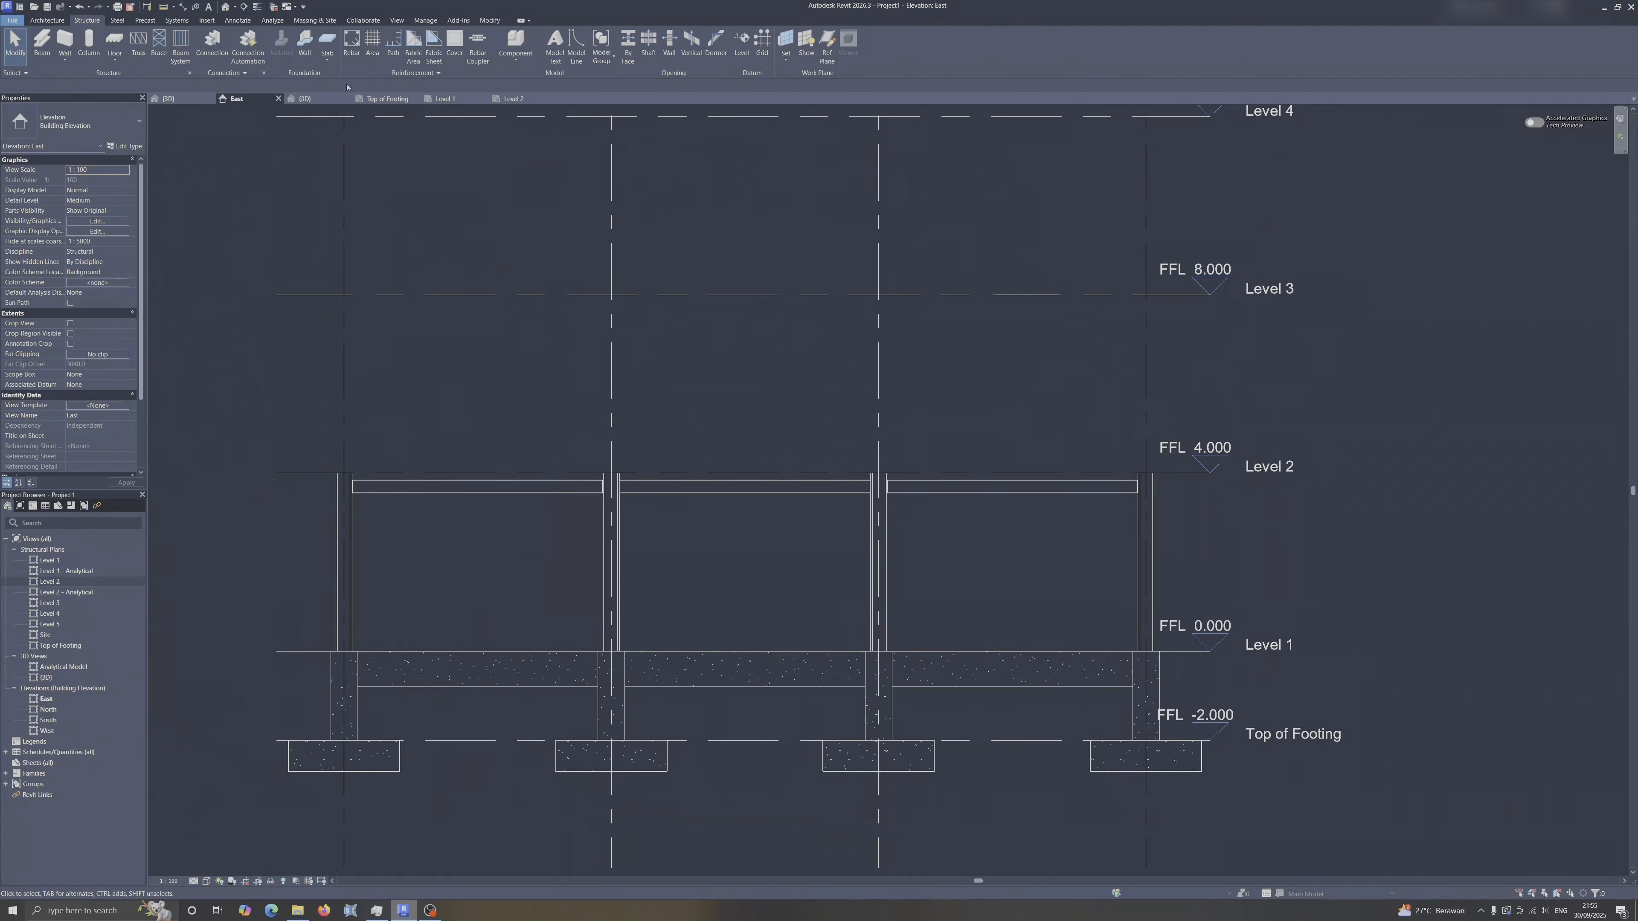
Open the Level 2 structural plan and set its detail level to Fine.
click(514, 98)
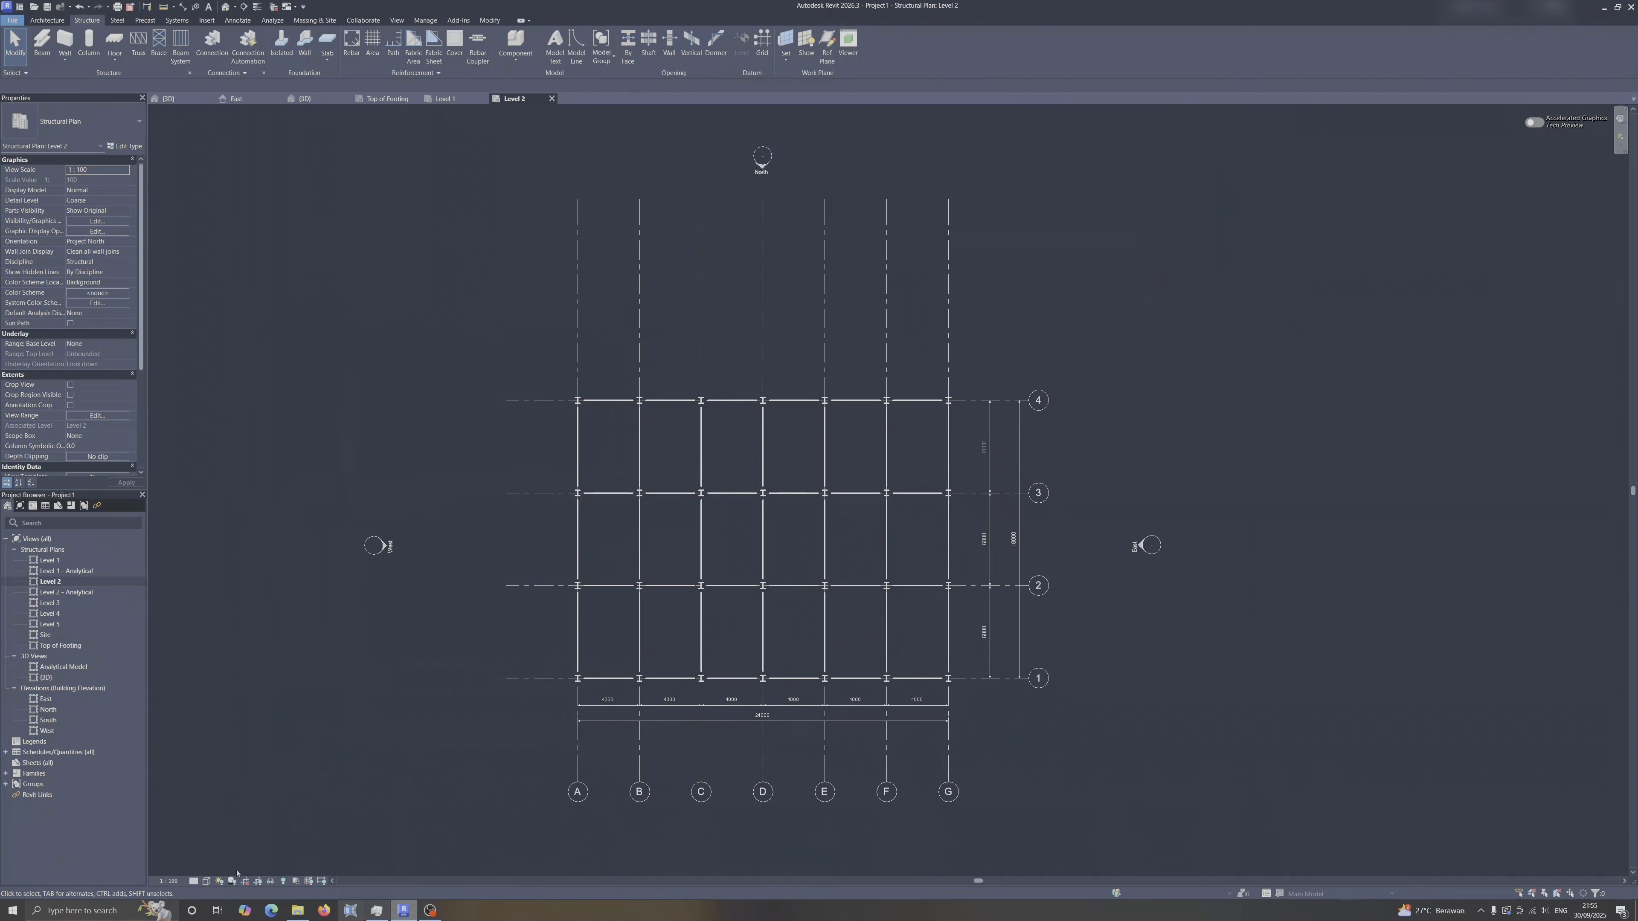
click(194, 882)
click(209, 871)
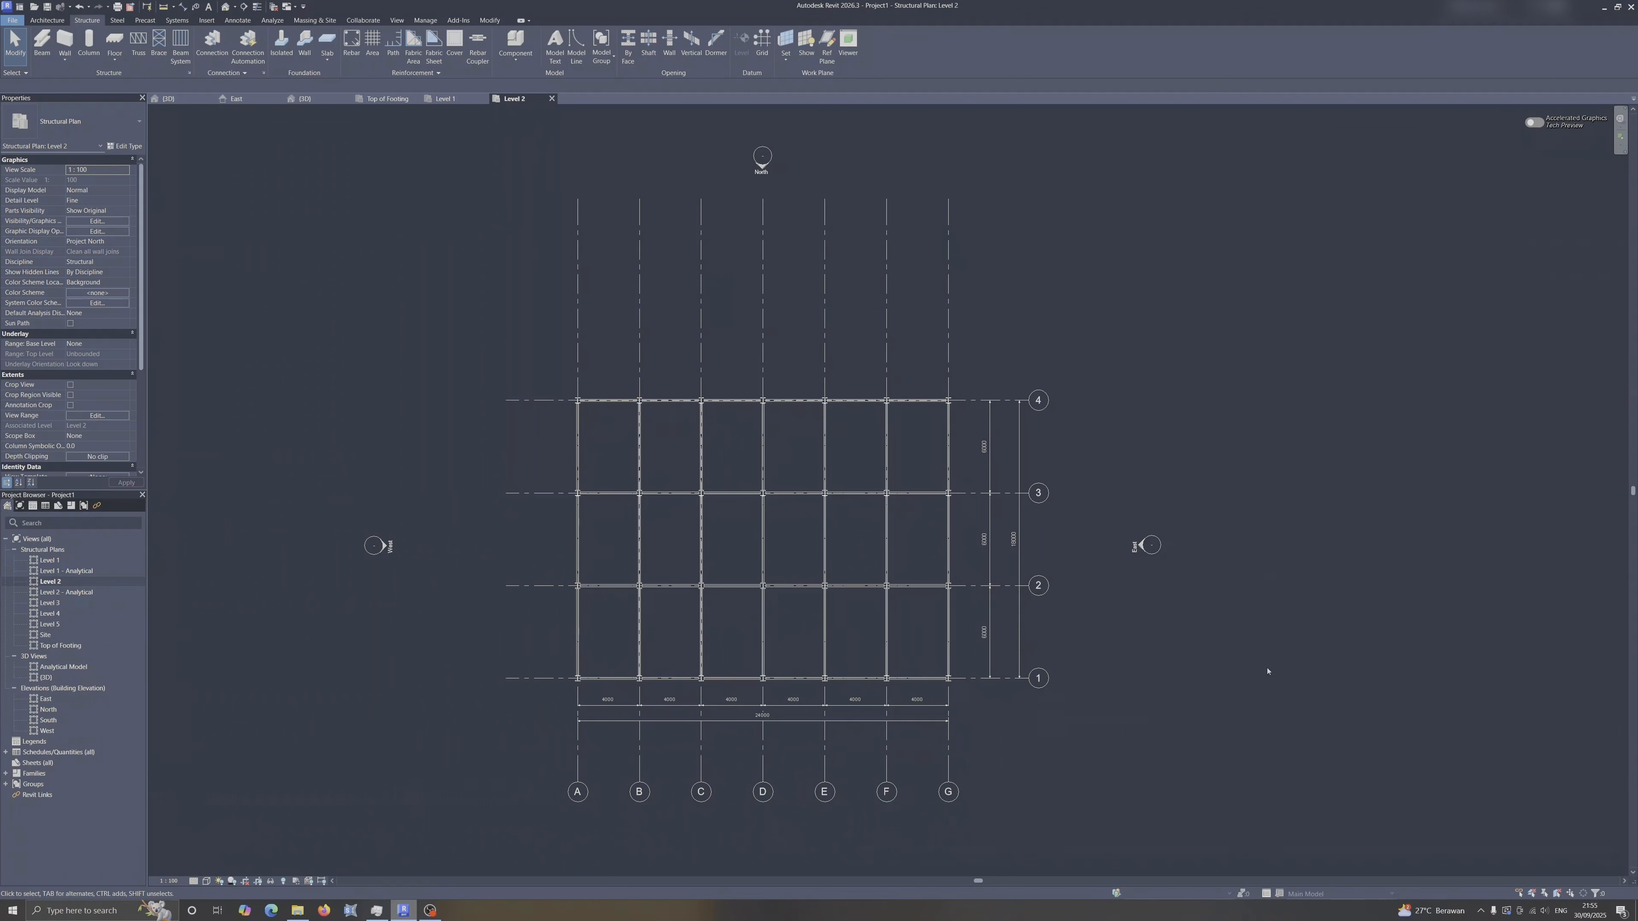
Start a structural floor on Level 2 using the 160mm Concrete with Corus-ComFlor 46 type.
click(114, 42)
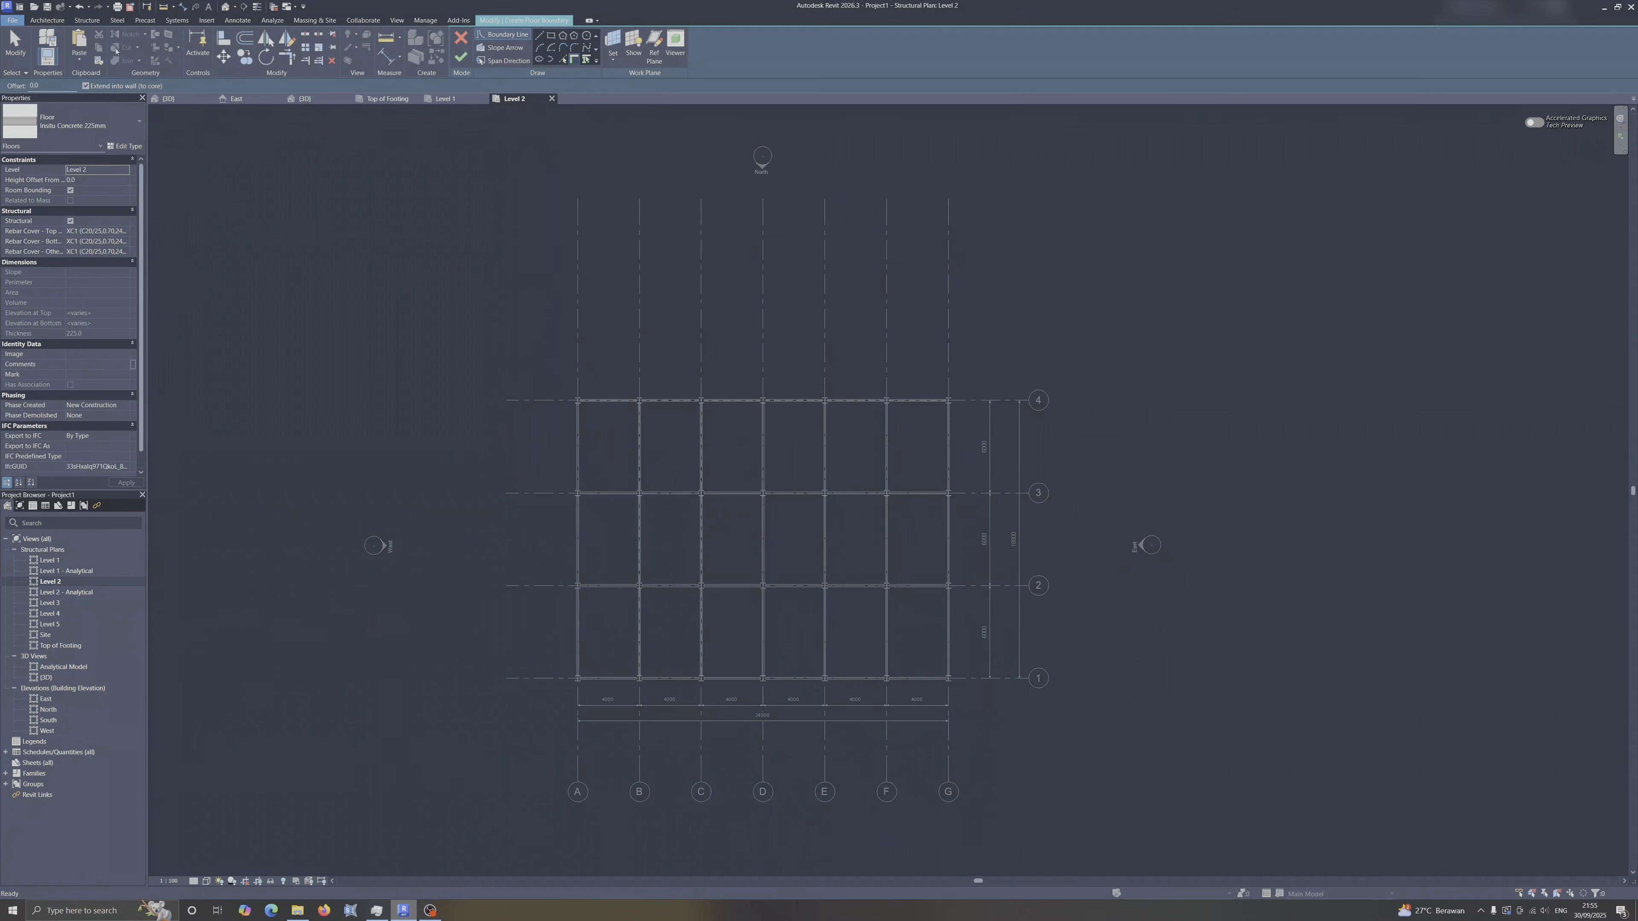
click(94, 118)
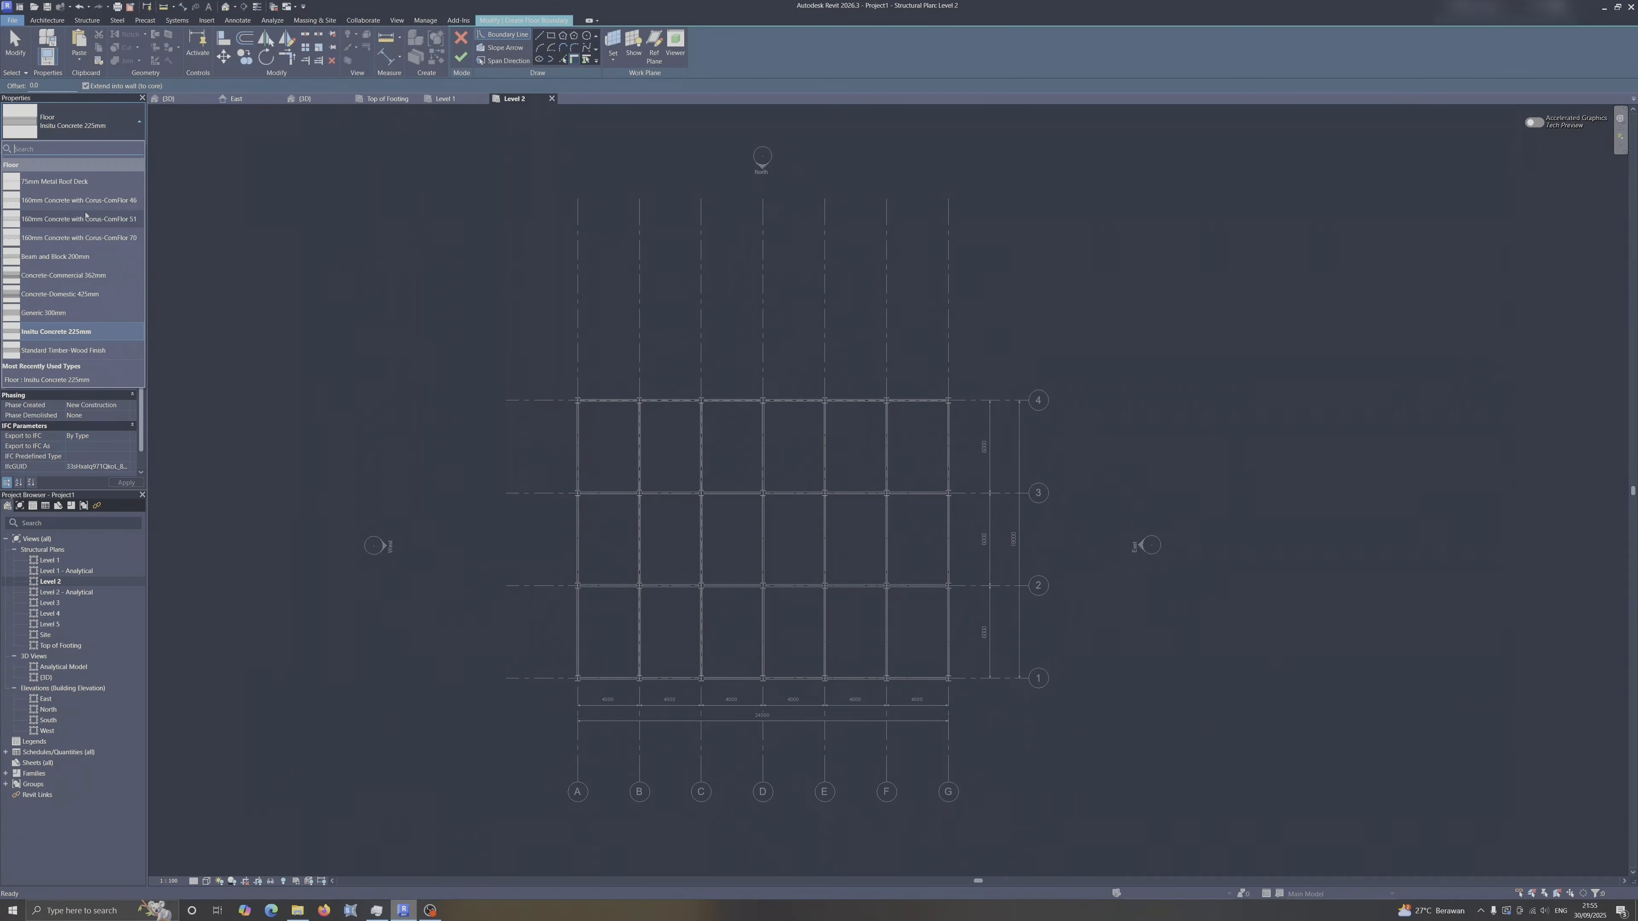
click(93, 201)
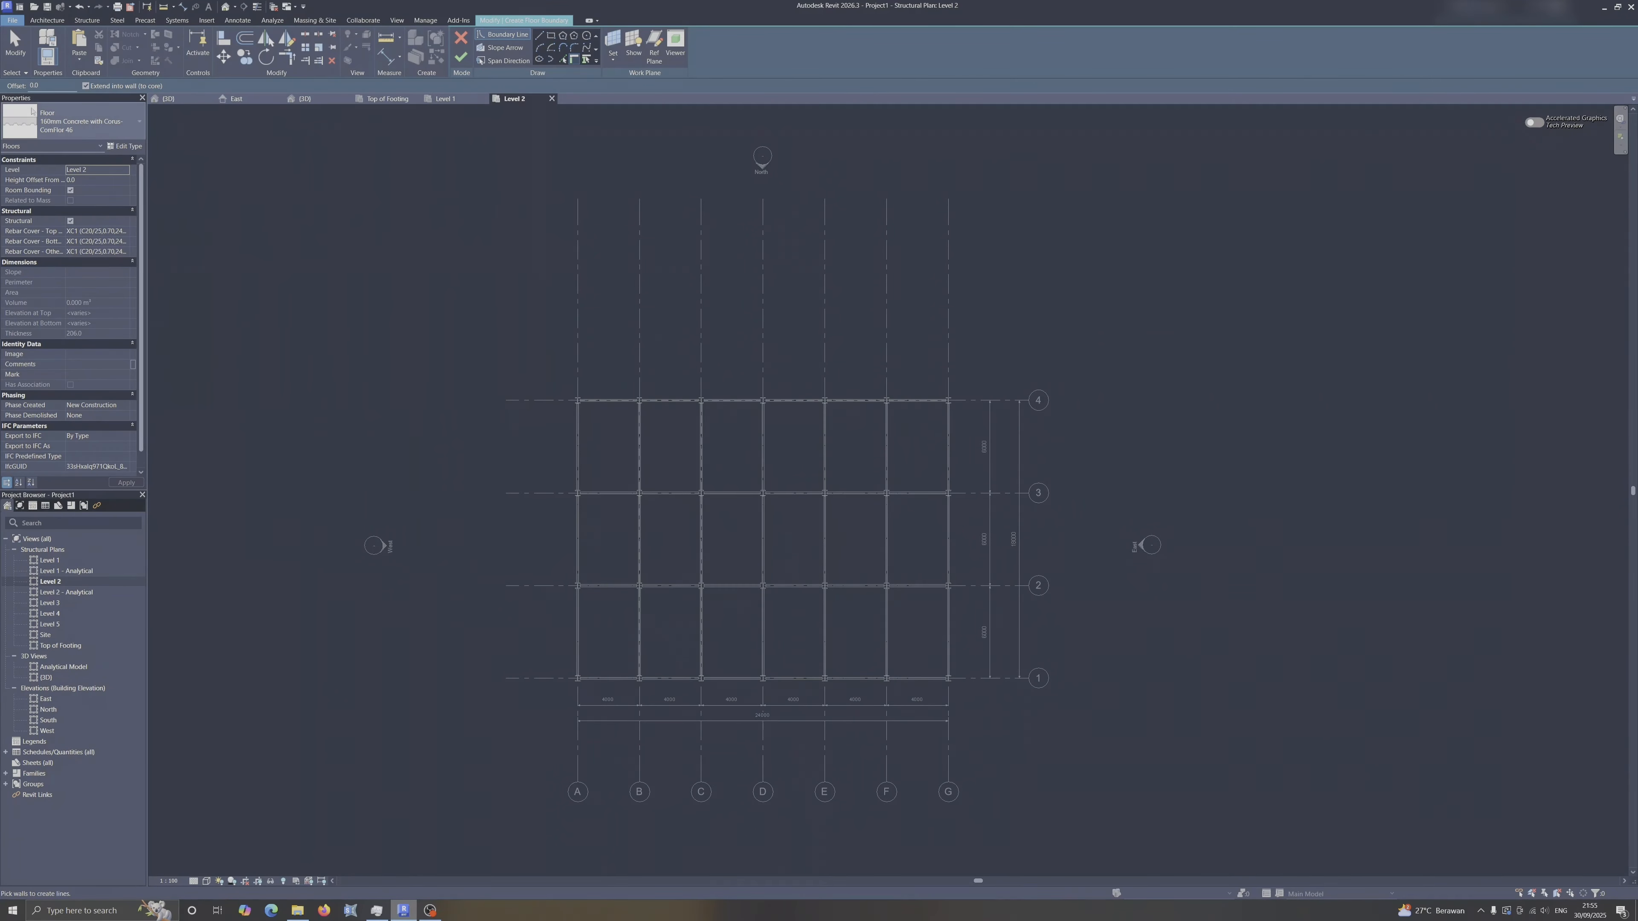
Duplicate the floor type under the name 150mm Concrete with Corus-ComFlor 47.
click(124, 146)
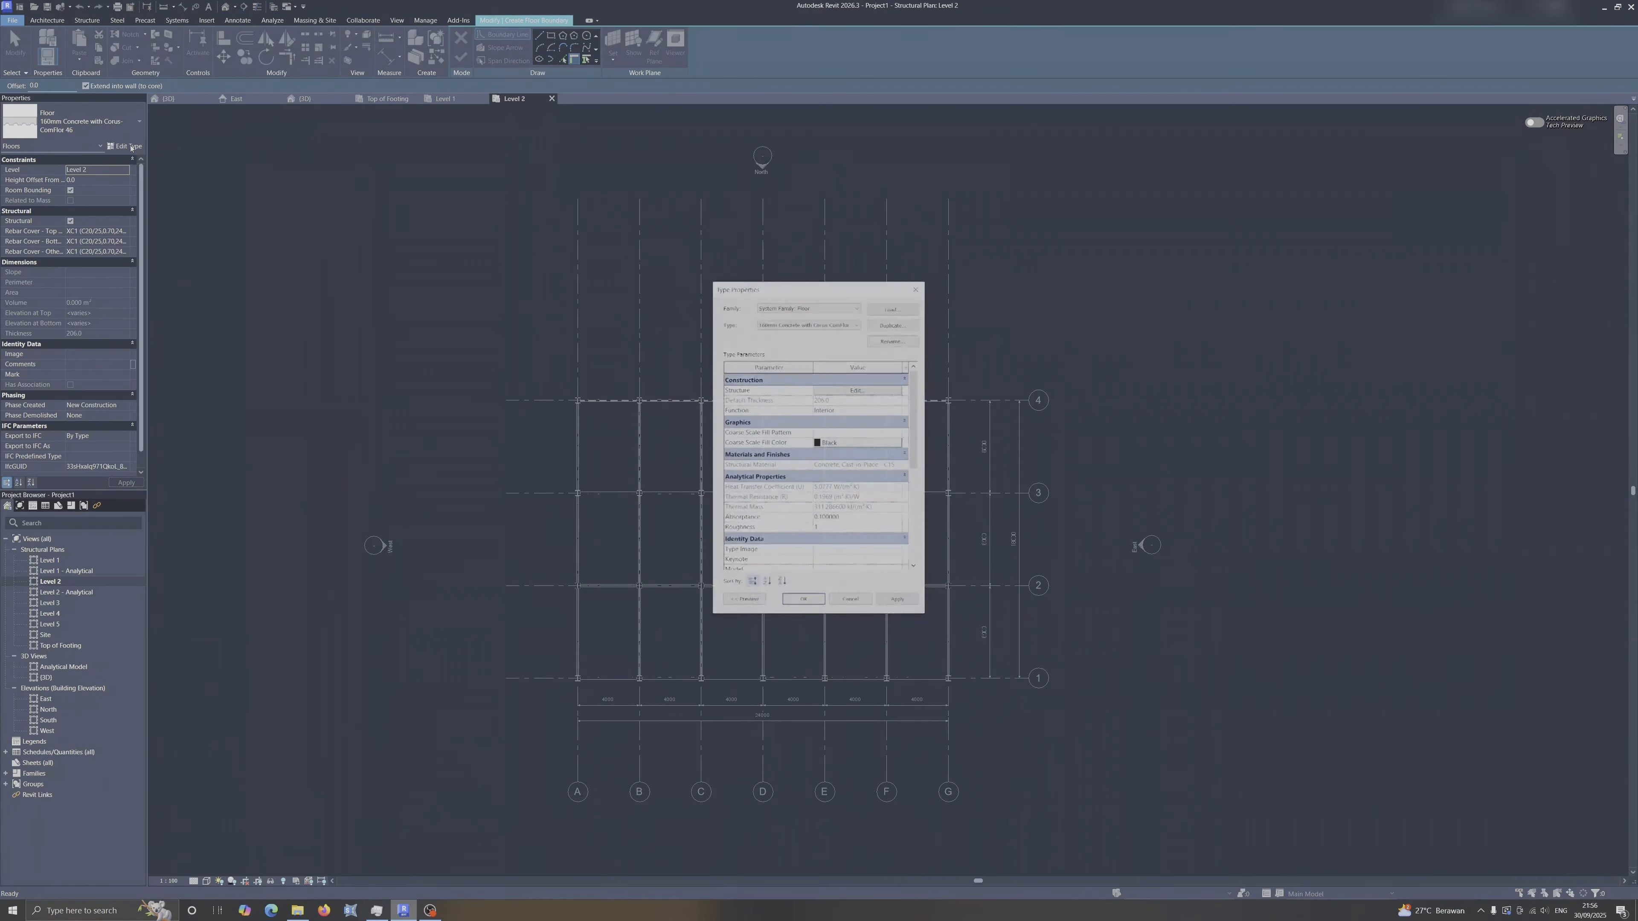
click(906, 326)
click(768, 446)
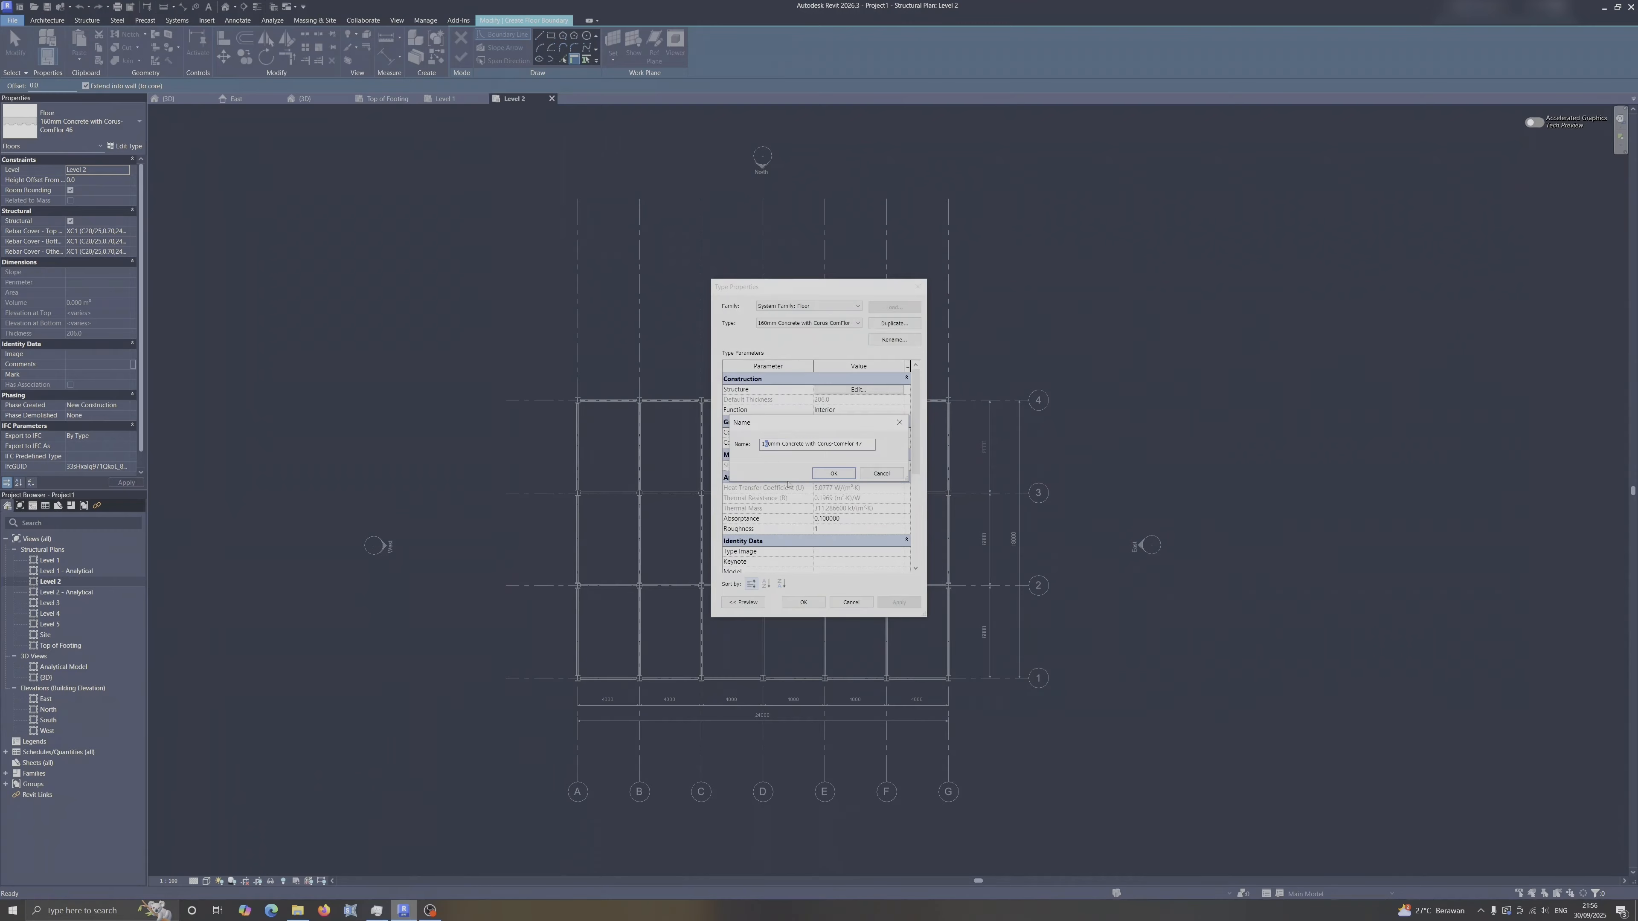
click(833, 474)
Set the new floor type's concrete structure layer to 150 mm thick and apply the type.
click(867, 390)
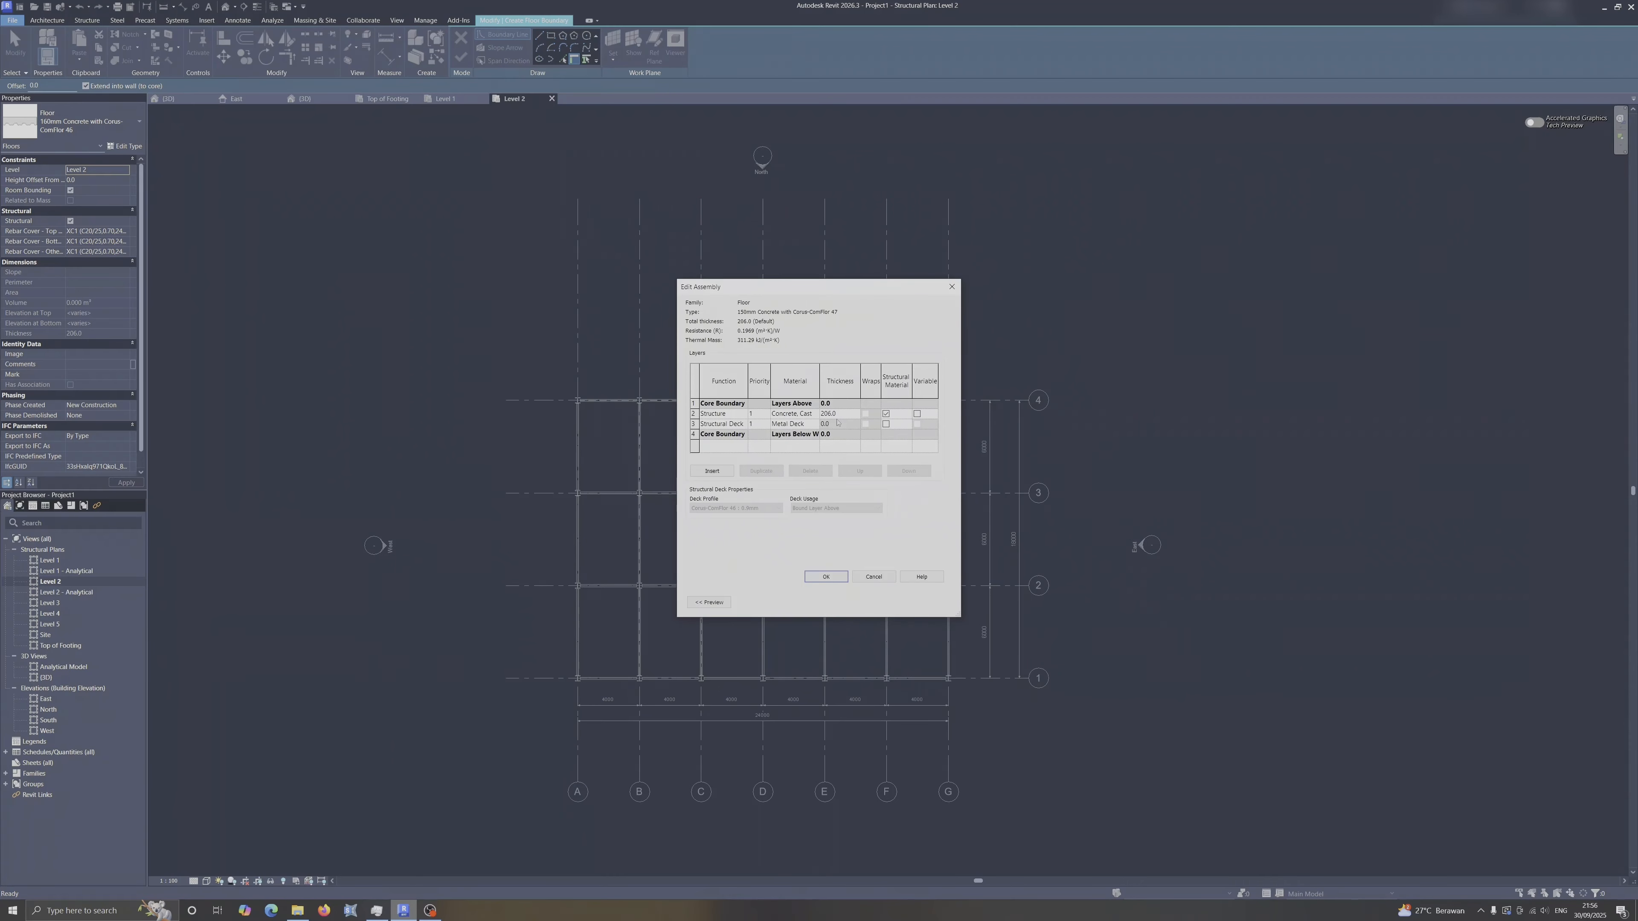
click(848, 415)
text(150)
click(828, 578)
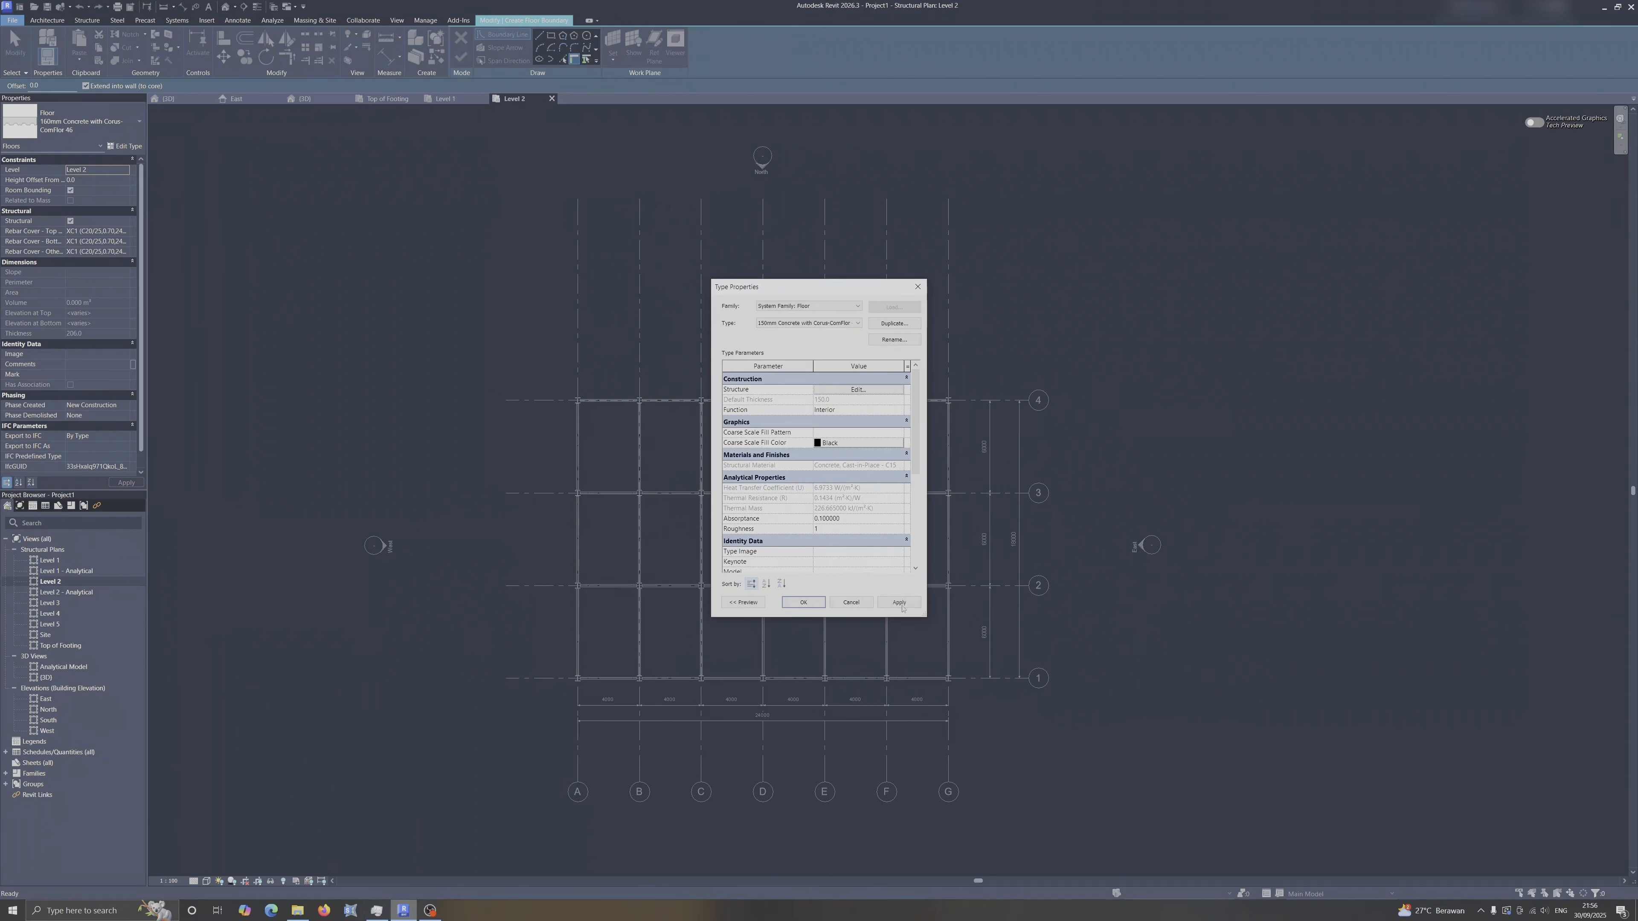
click(811, 604)
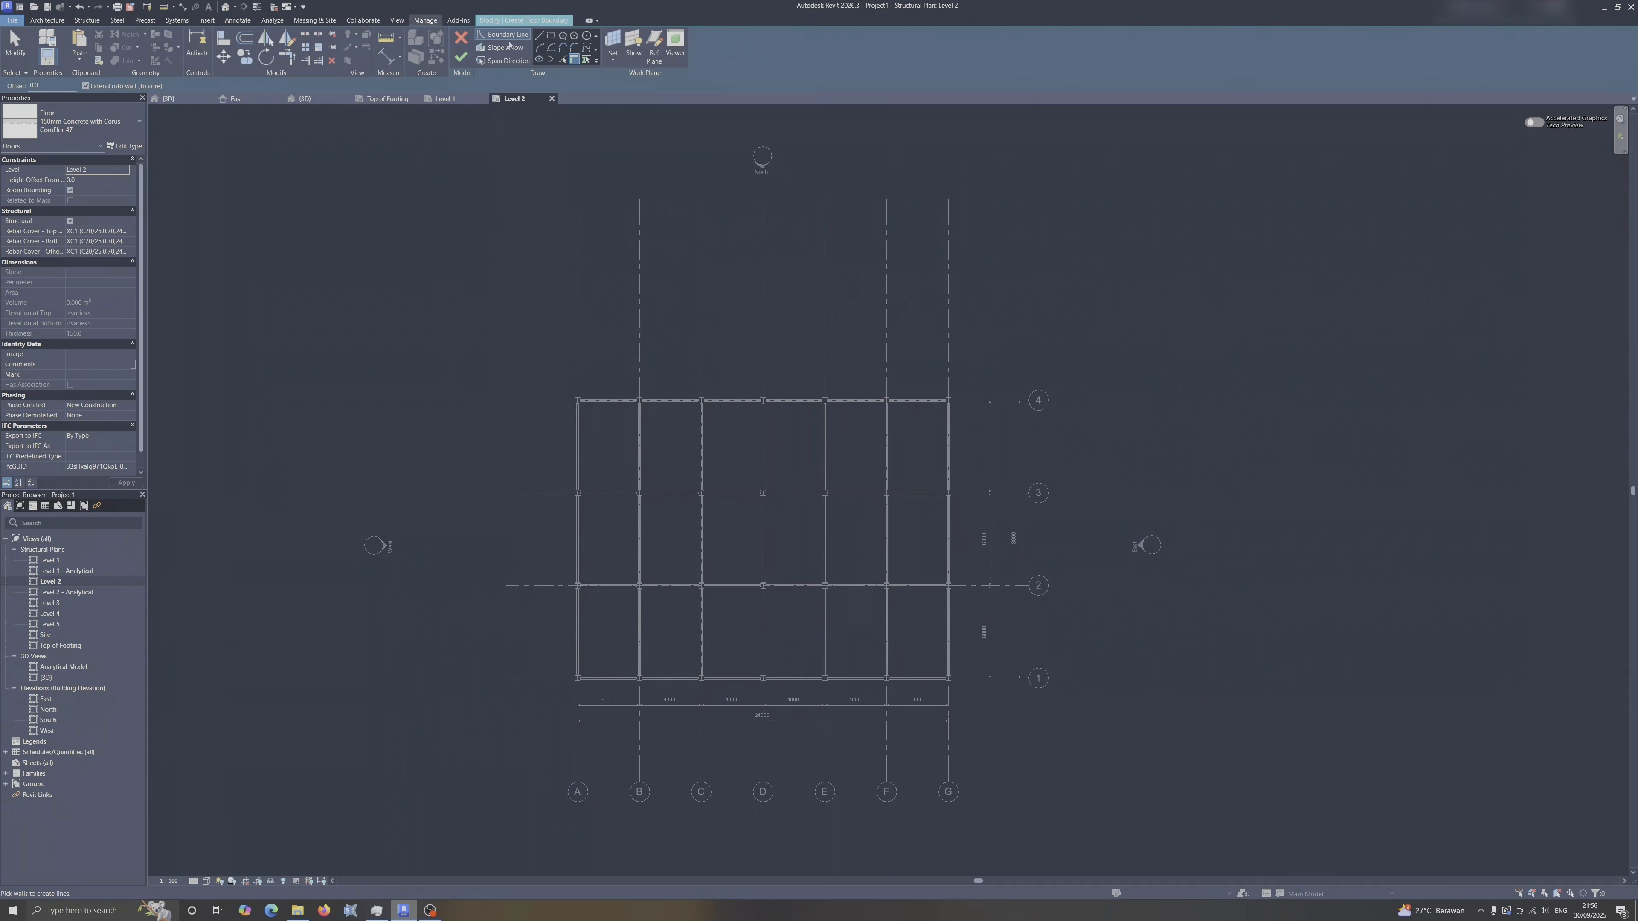
Sketch the floor boundary as a rectangle from the outer corner of column A4 to just outside column G1 and finish the floor.
click(552, 36)
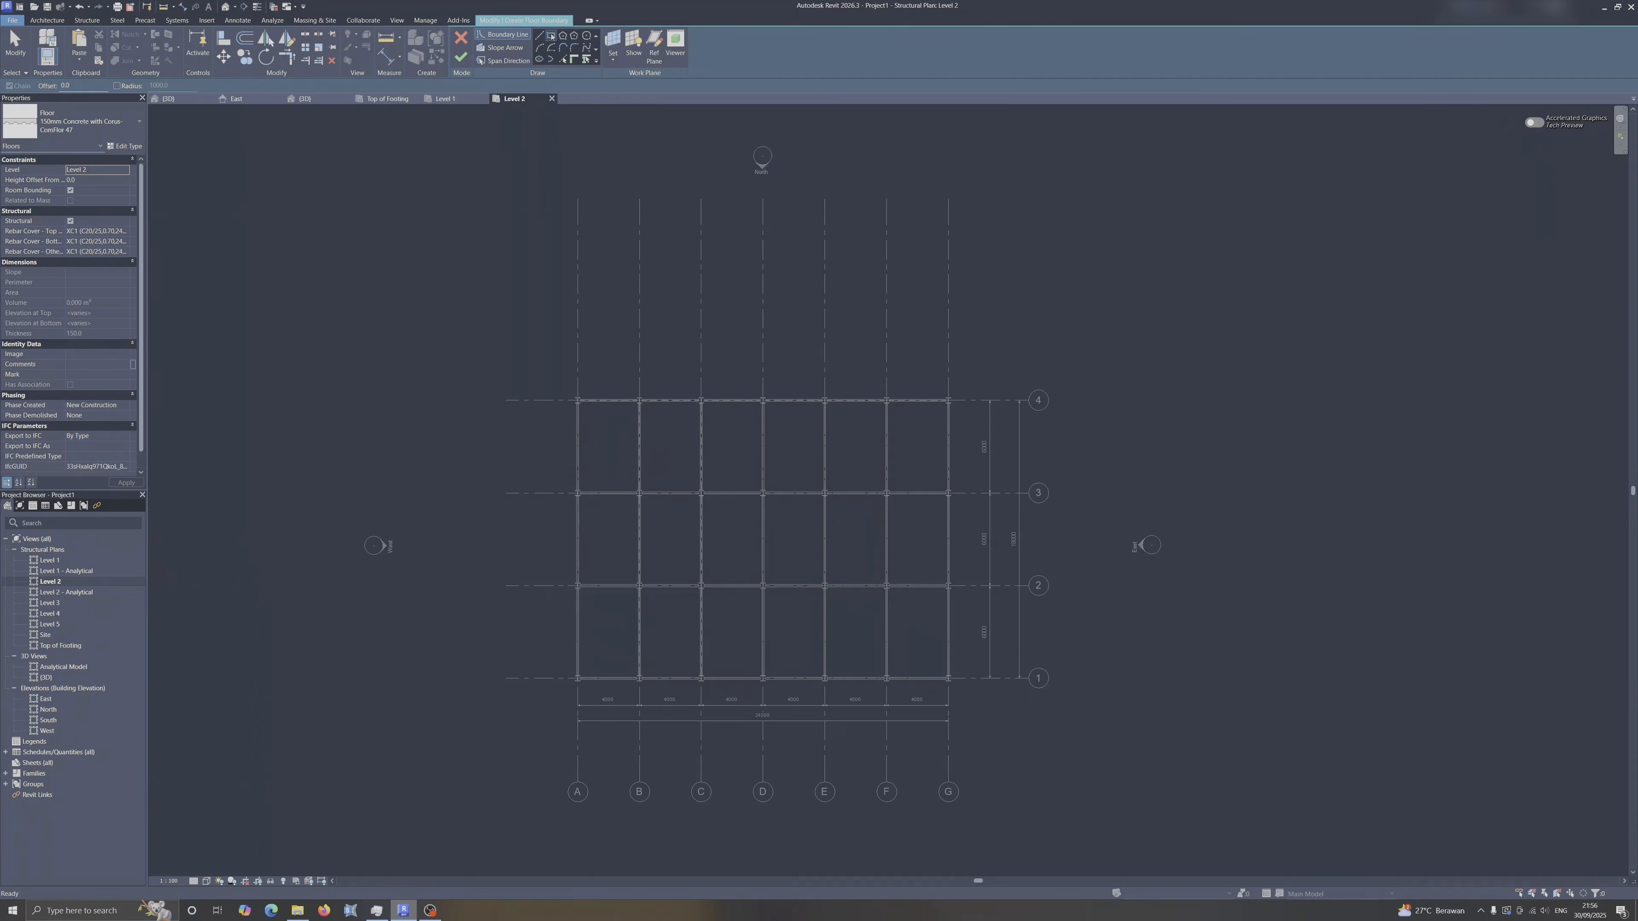
scroll(574, 400, up, 10)
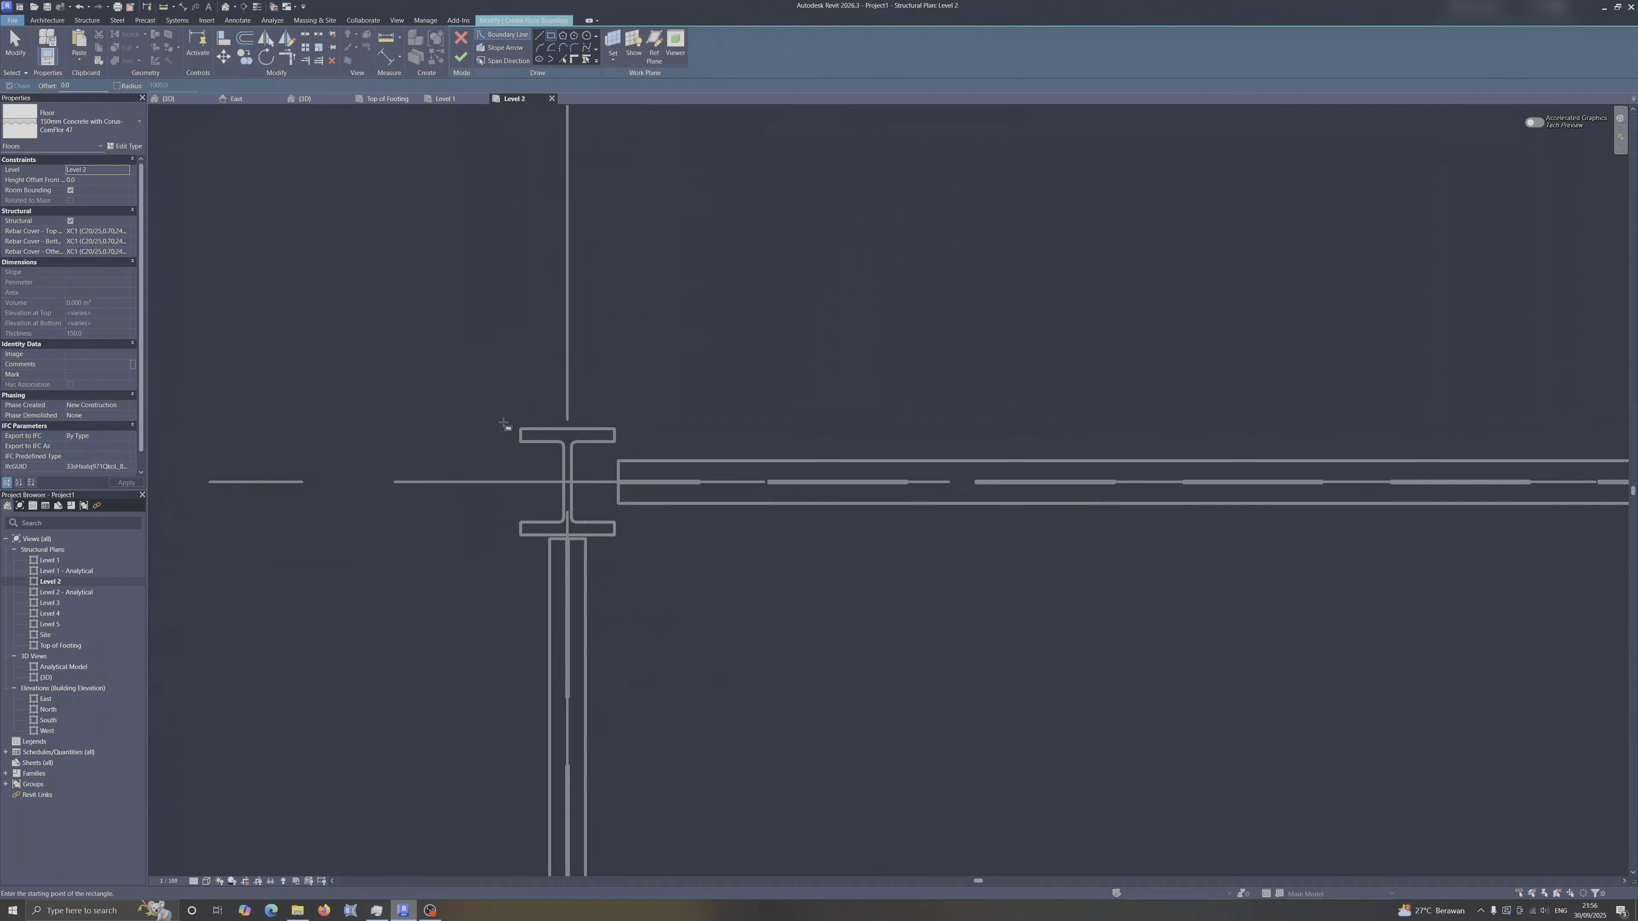
click(516, 428)
scroll(531, 428, down, 6)
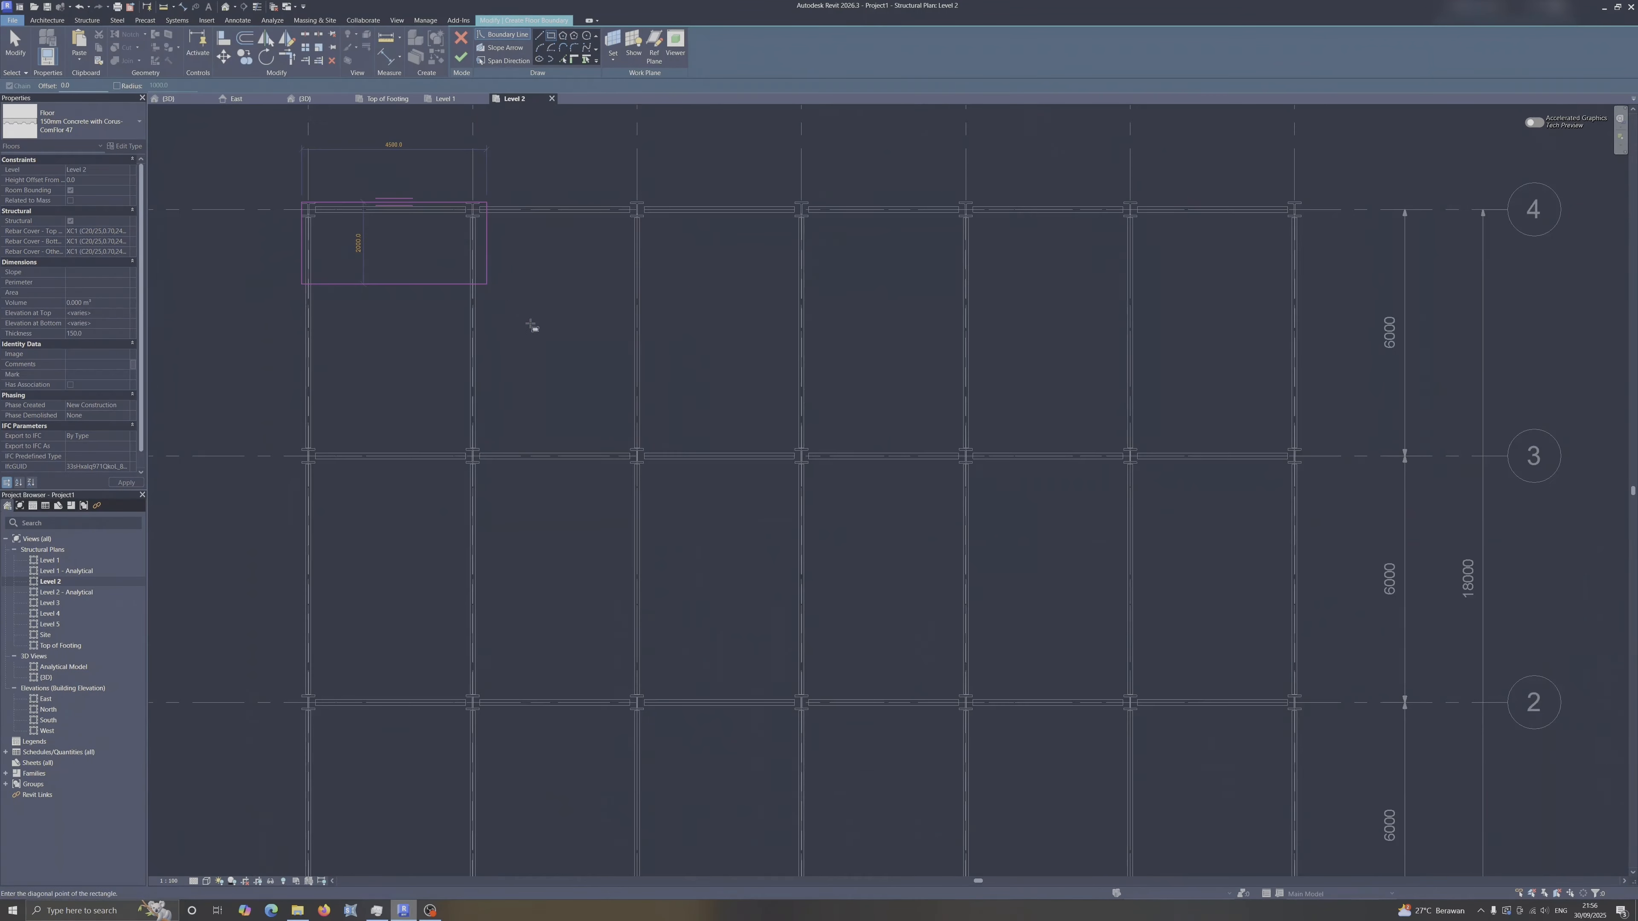
scroll(531, 326, down, 3)
scroll(1042, 676, up, 4)
scroll(998, 607, up, 6)
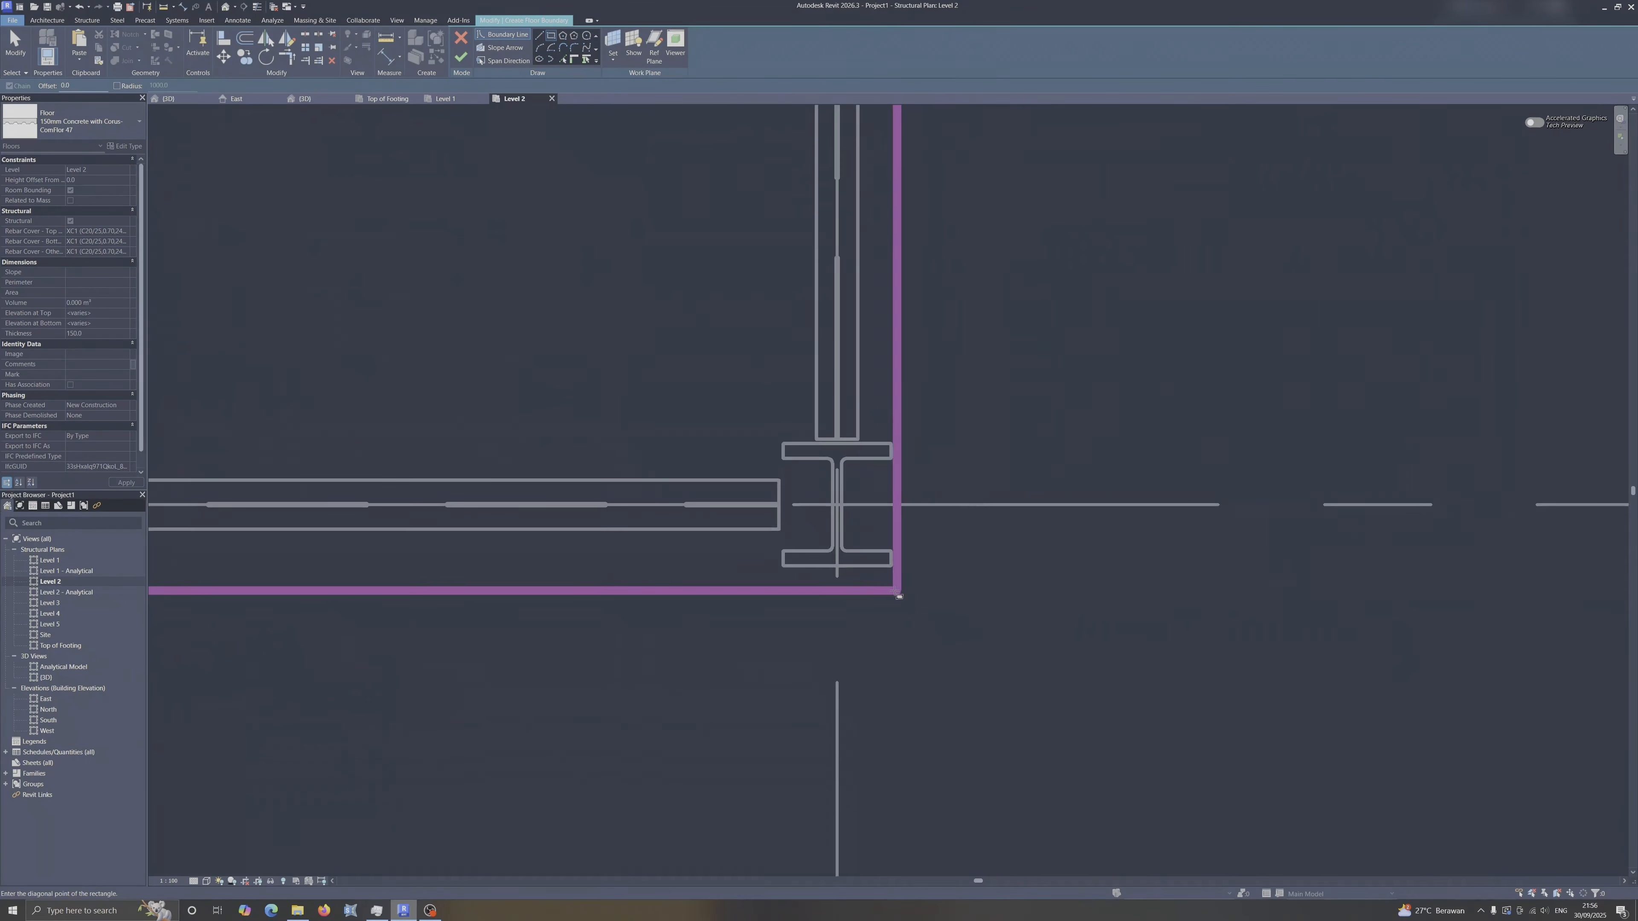
click(898, 597)
scroll(899, 597, down, 2)
scroll(1026, 638, down, 4)
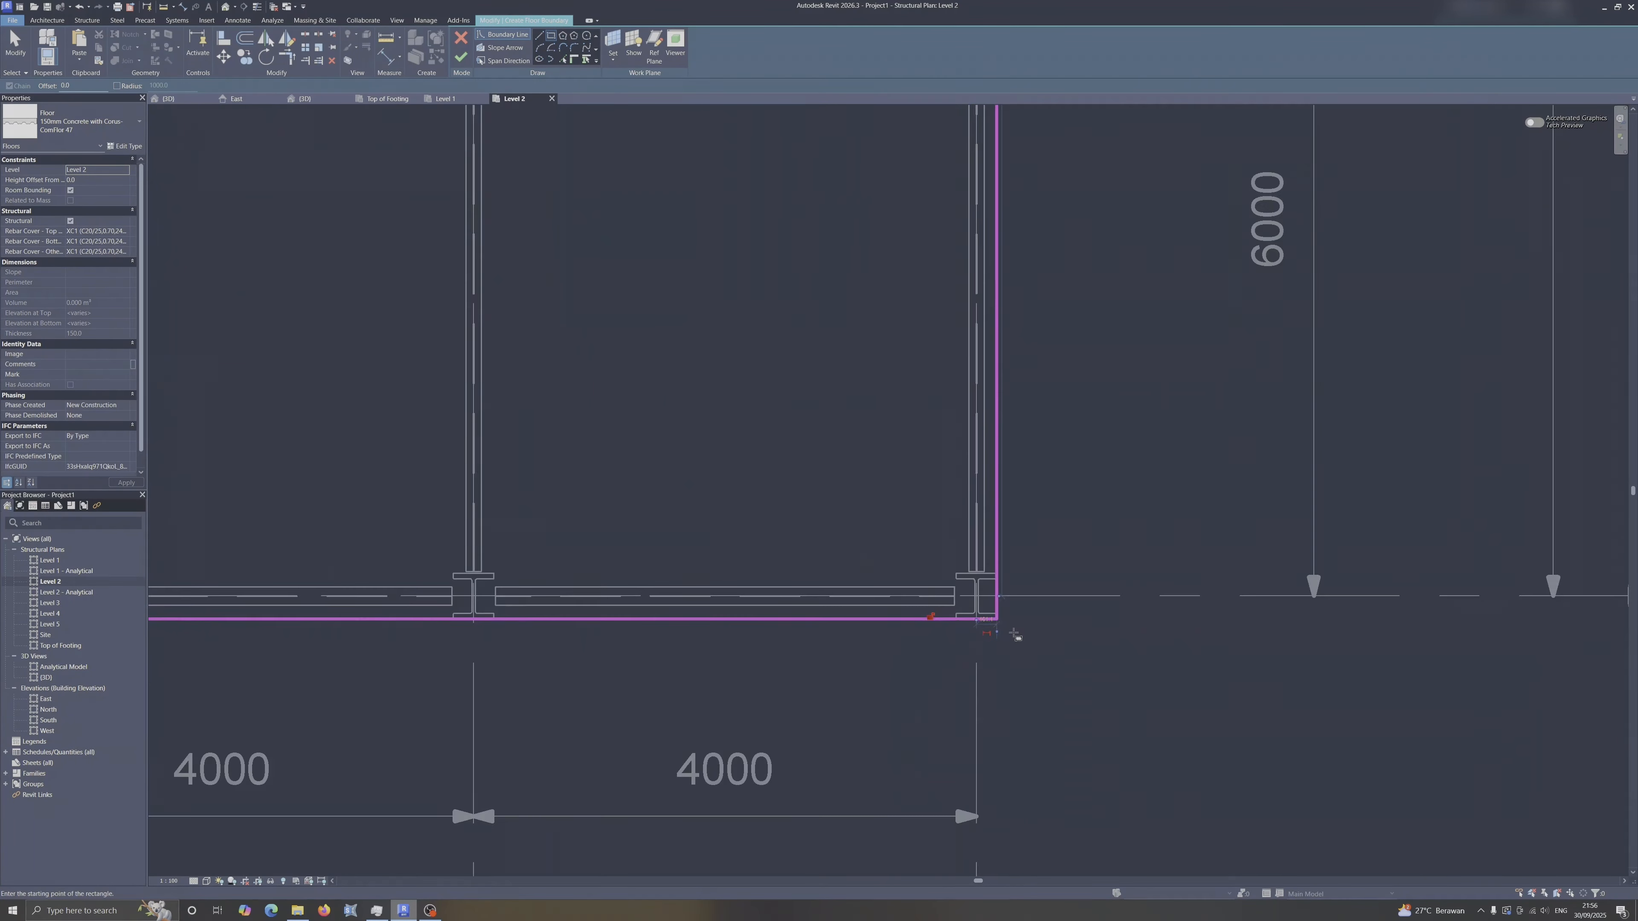
scroll(1016, 636, down, 6)
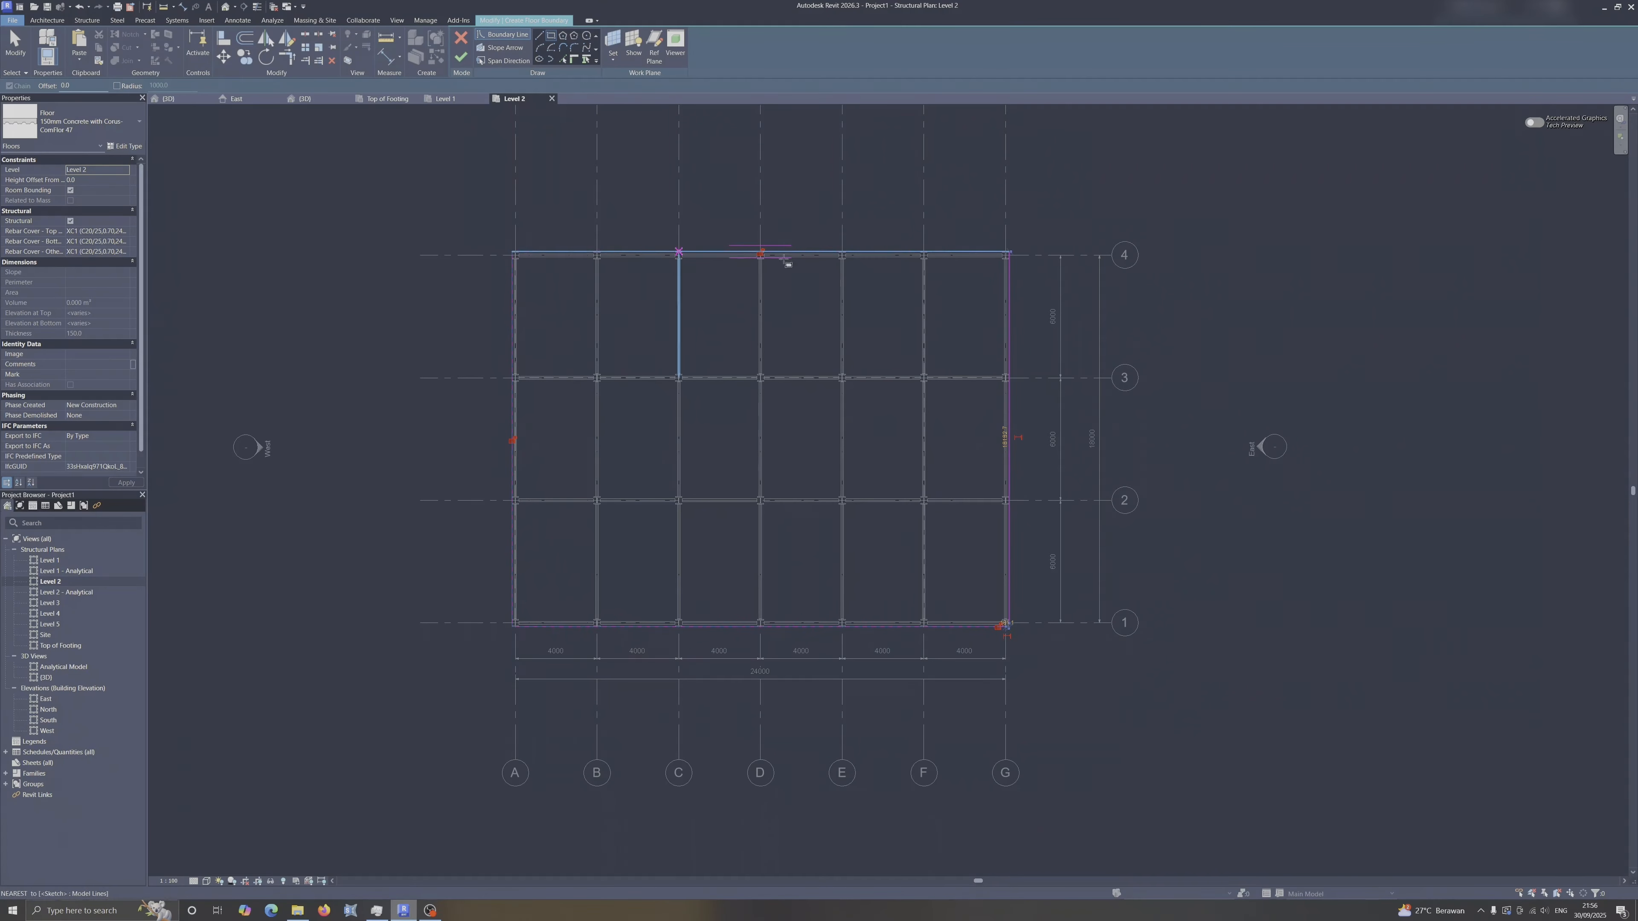
middle_drag(965, 259, 920, 354)
middle_drag(531, 413, 542, 332)
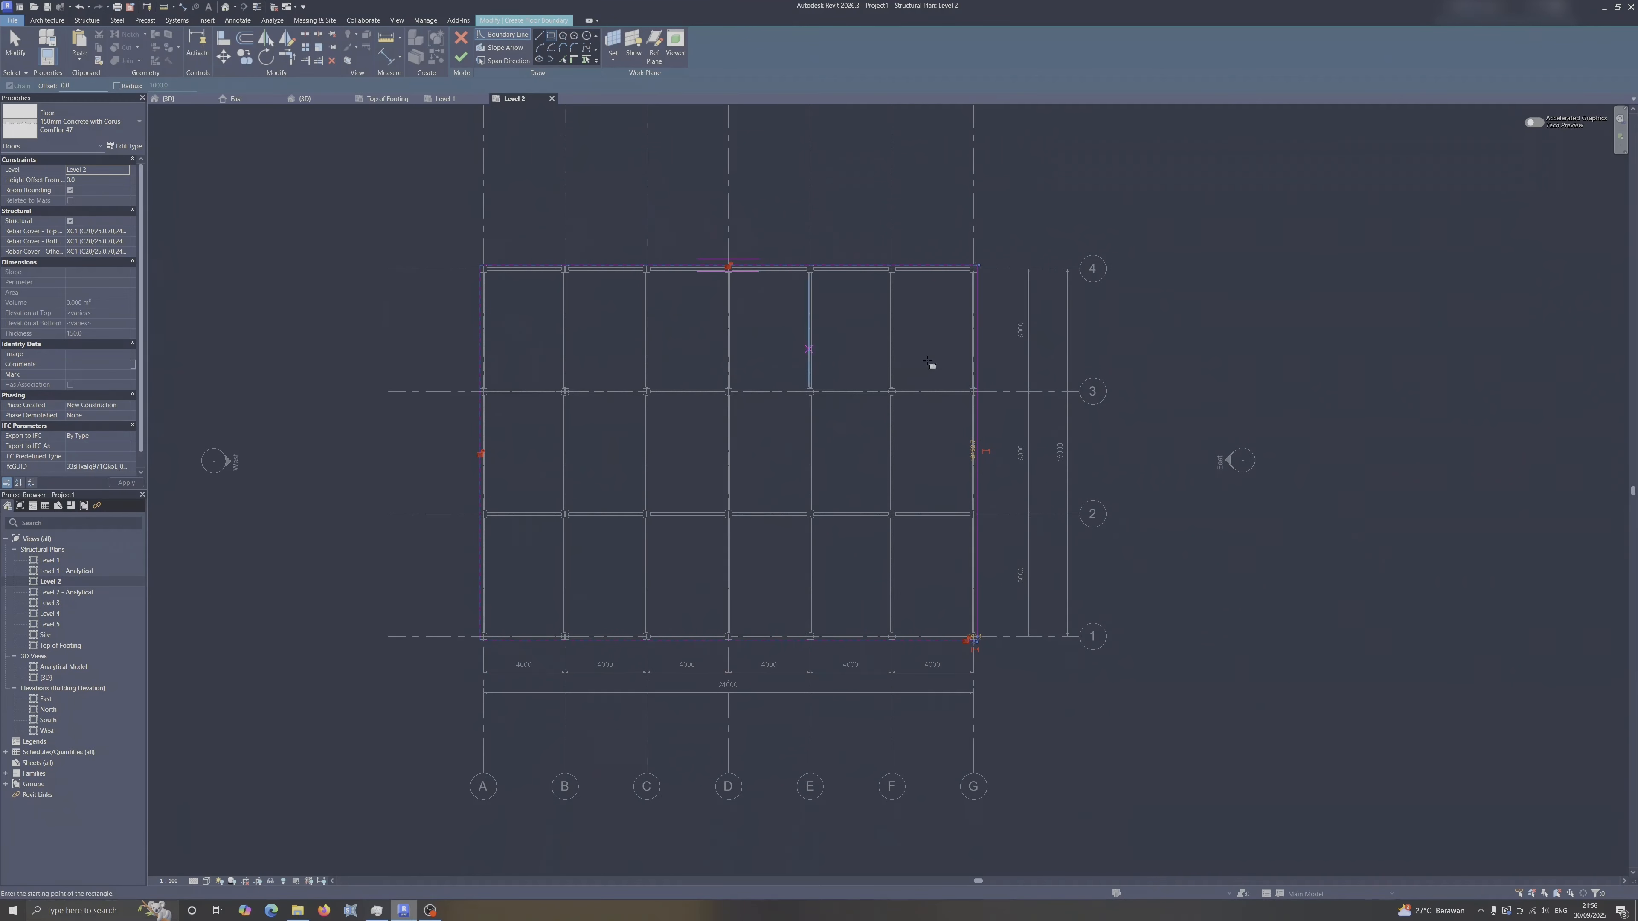
click(460, 59)
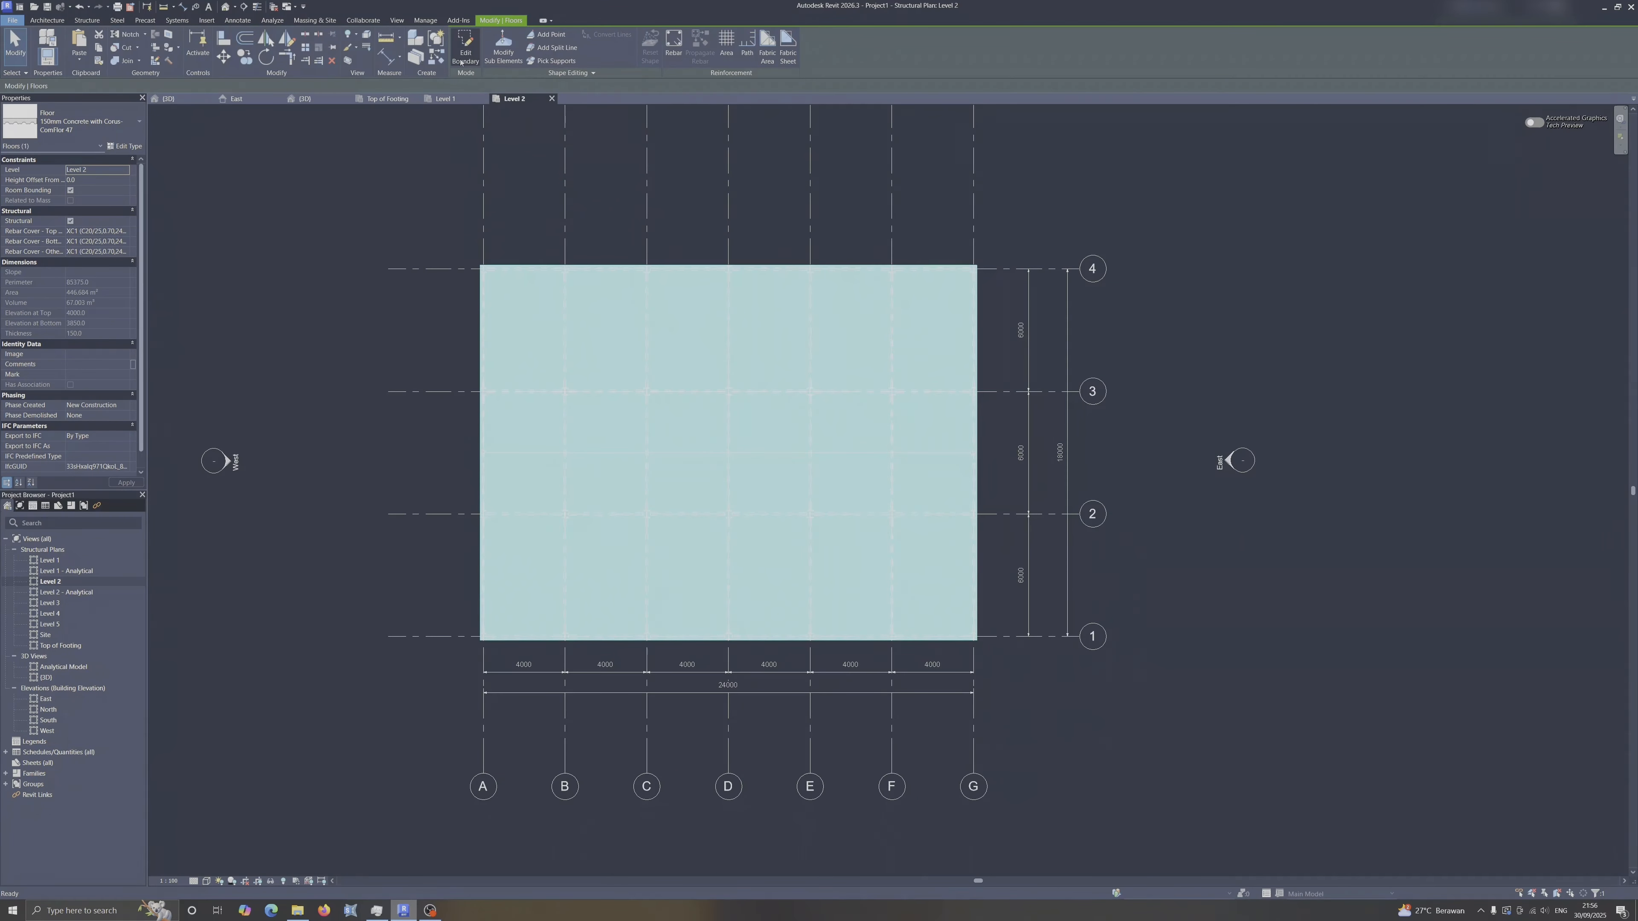
Examine the Level 2 slab in the 3D view, discarding the repeated floor sketch.
click(304, 98)
shift+middle_drag(763, 446, 729, 490)
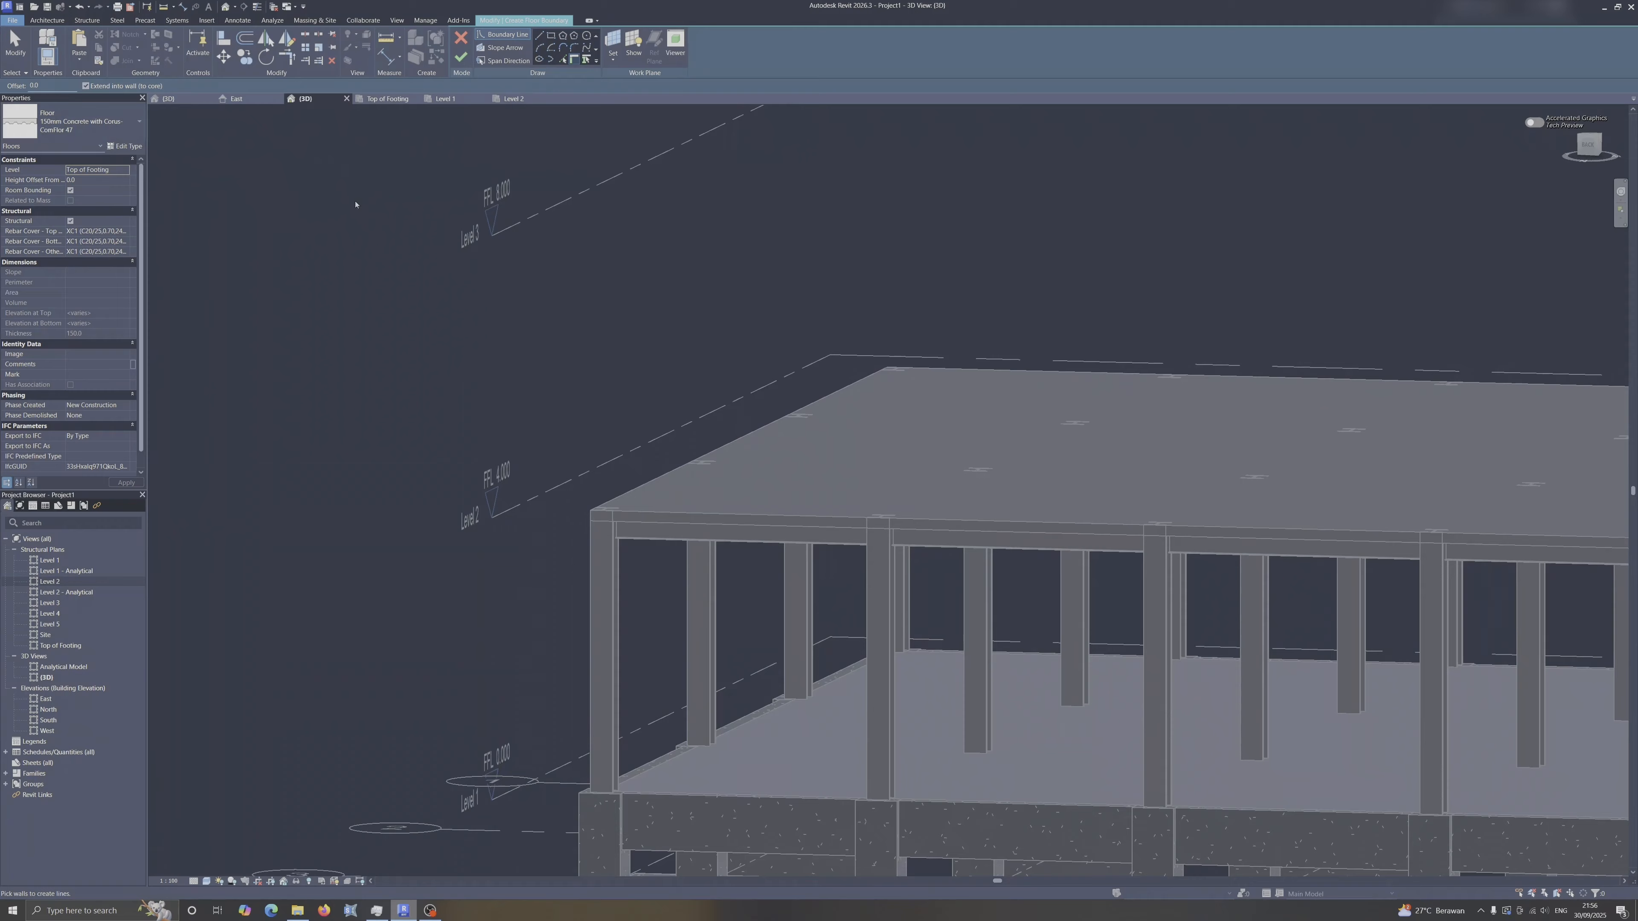
key(Escape)
click(460, 38)
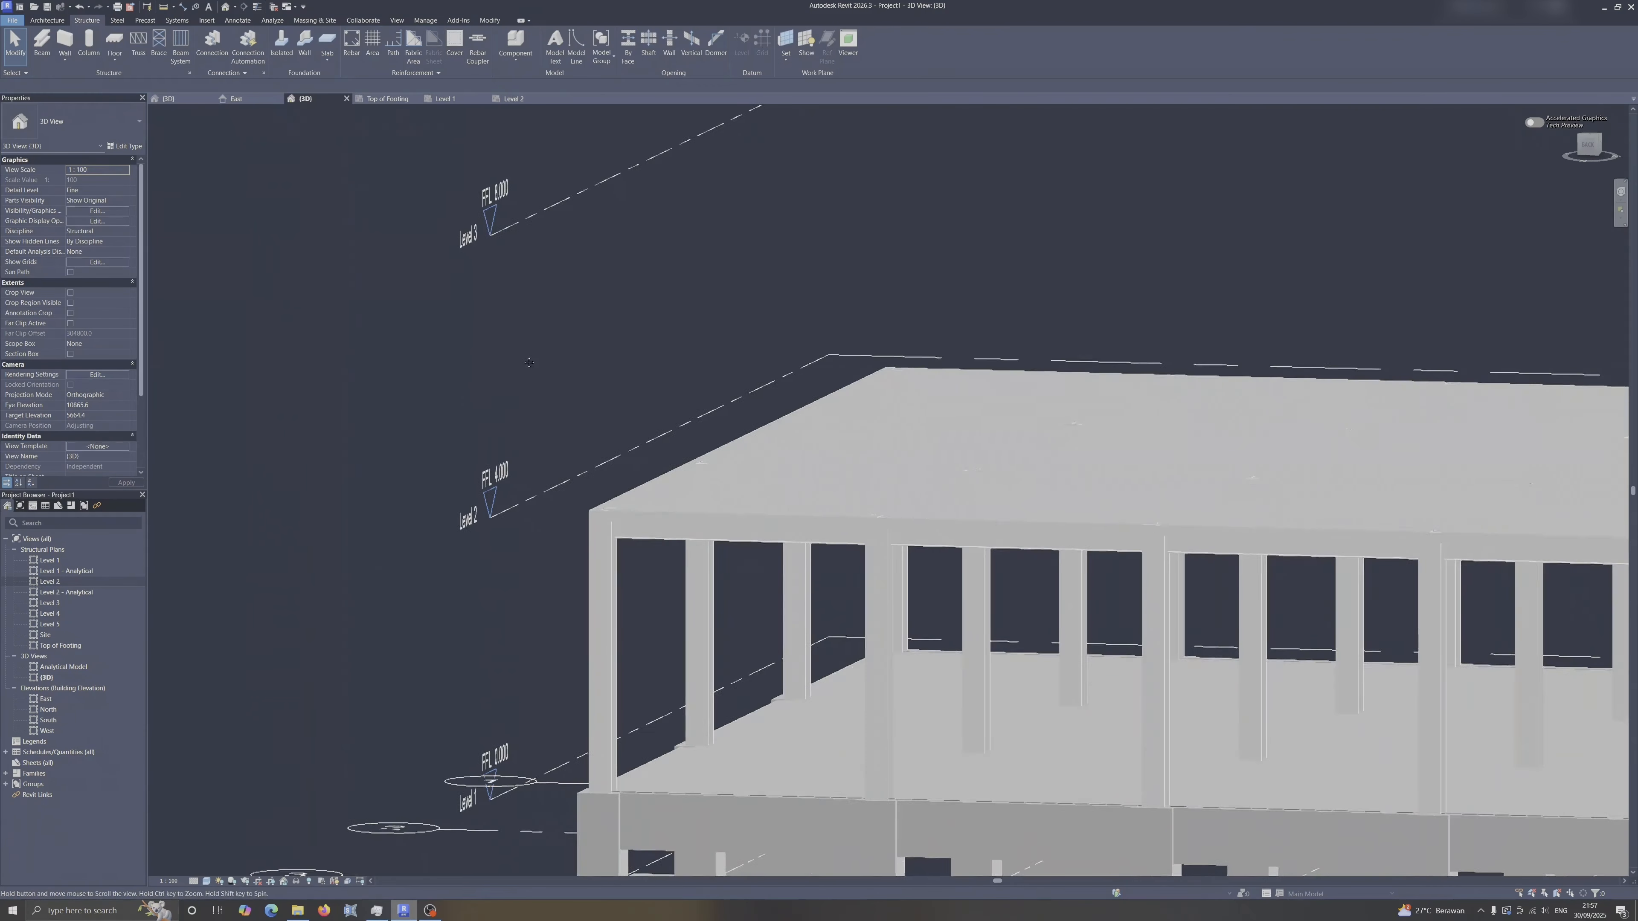
scroll(387, 258, down, 2)
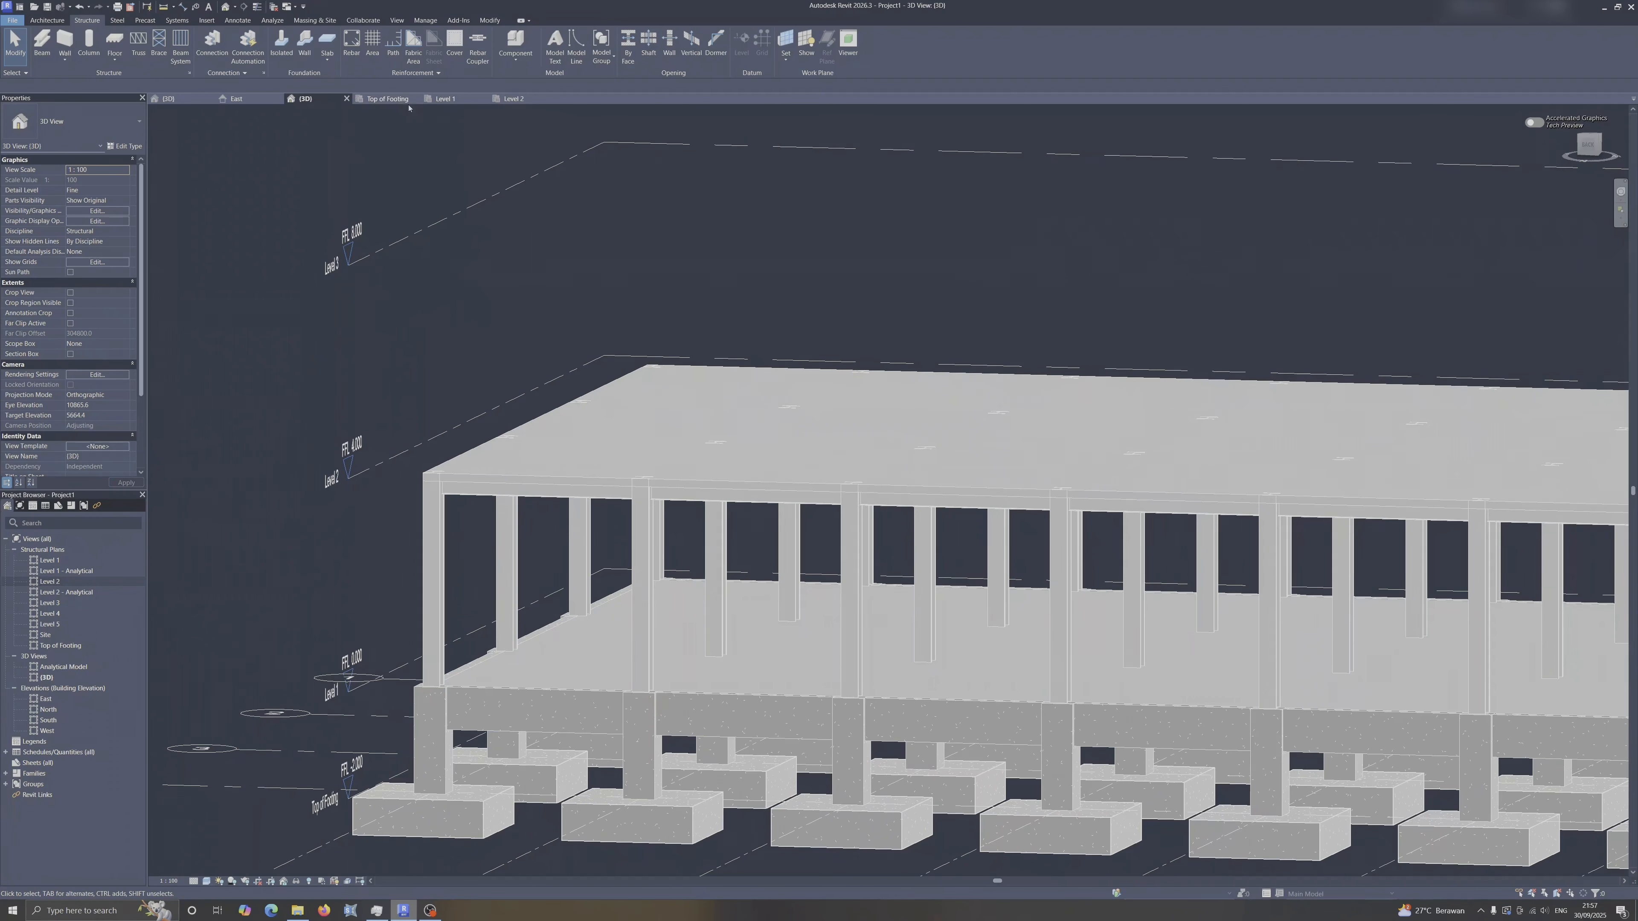
Open the East elevation and preview the Level 2 slab and beams at Coarse detail level.
click(236, 98)
scroll(503, 452, up, 3)
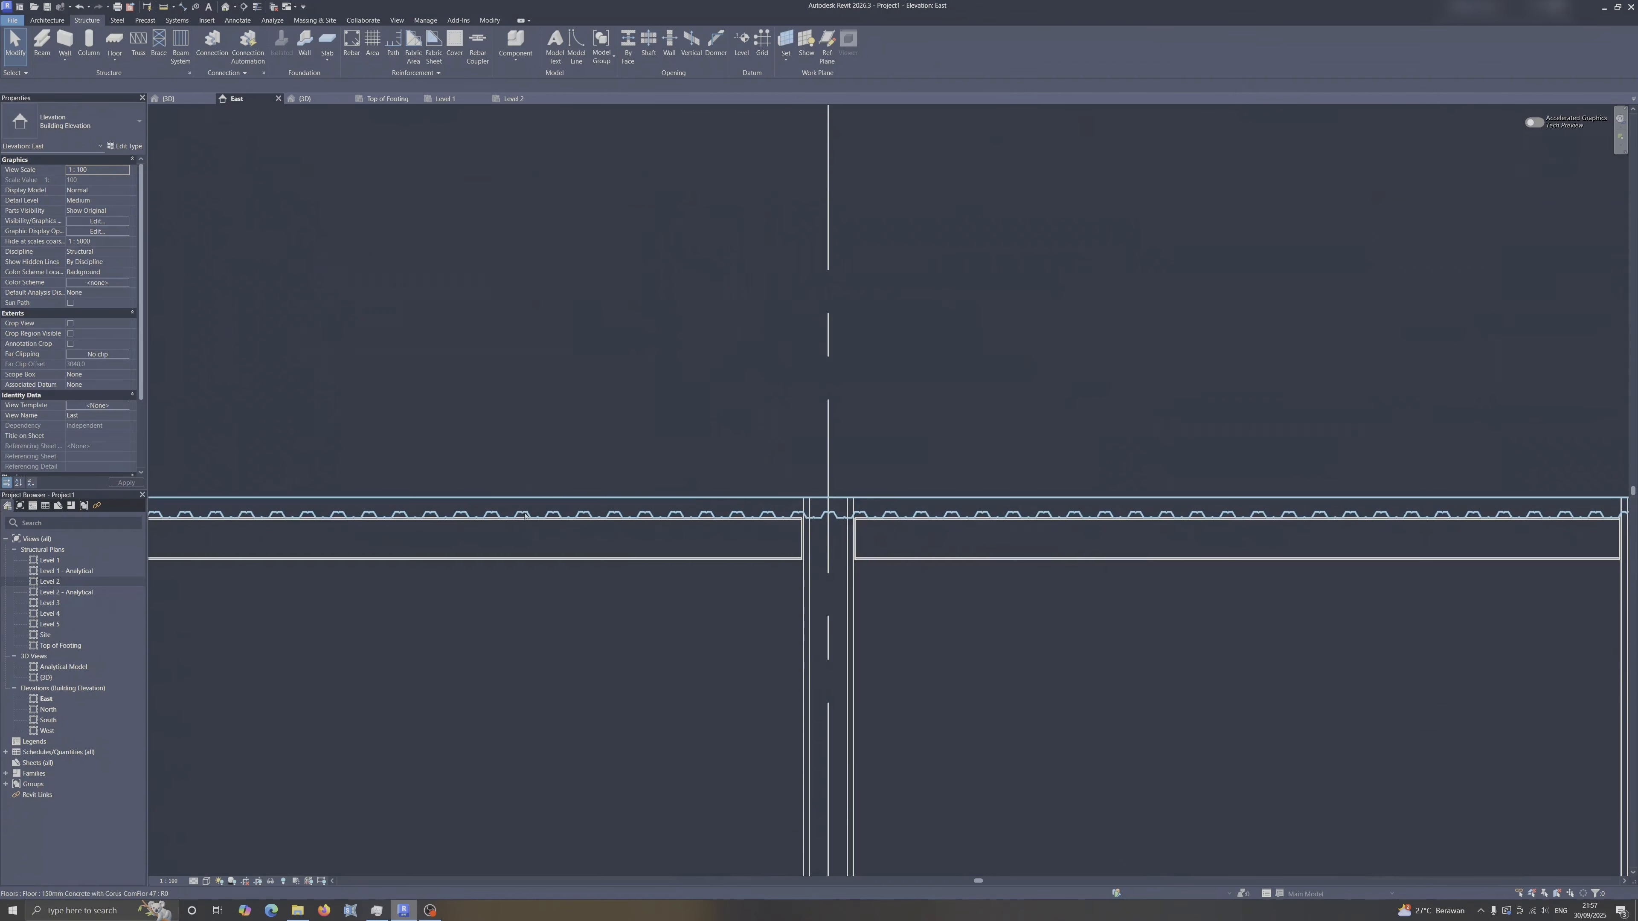
click(193, 881)
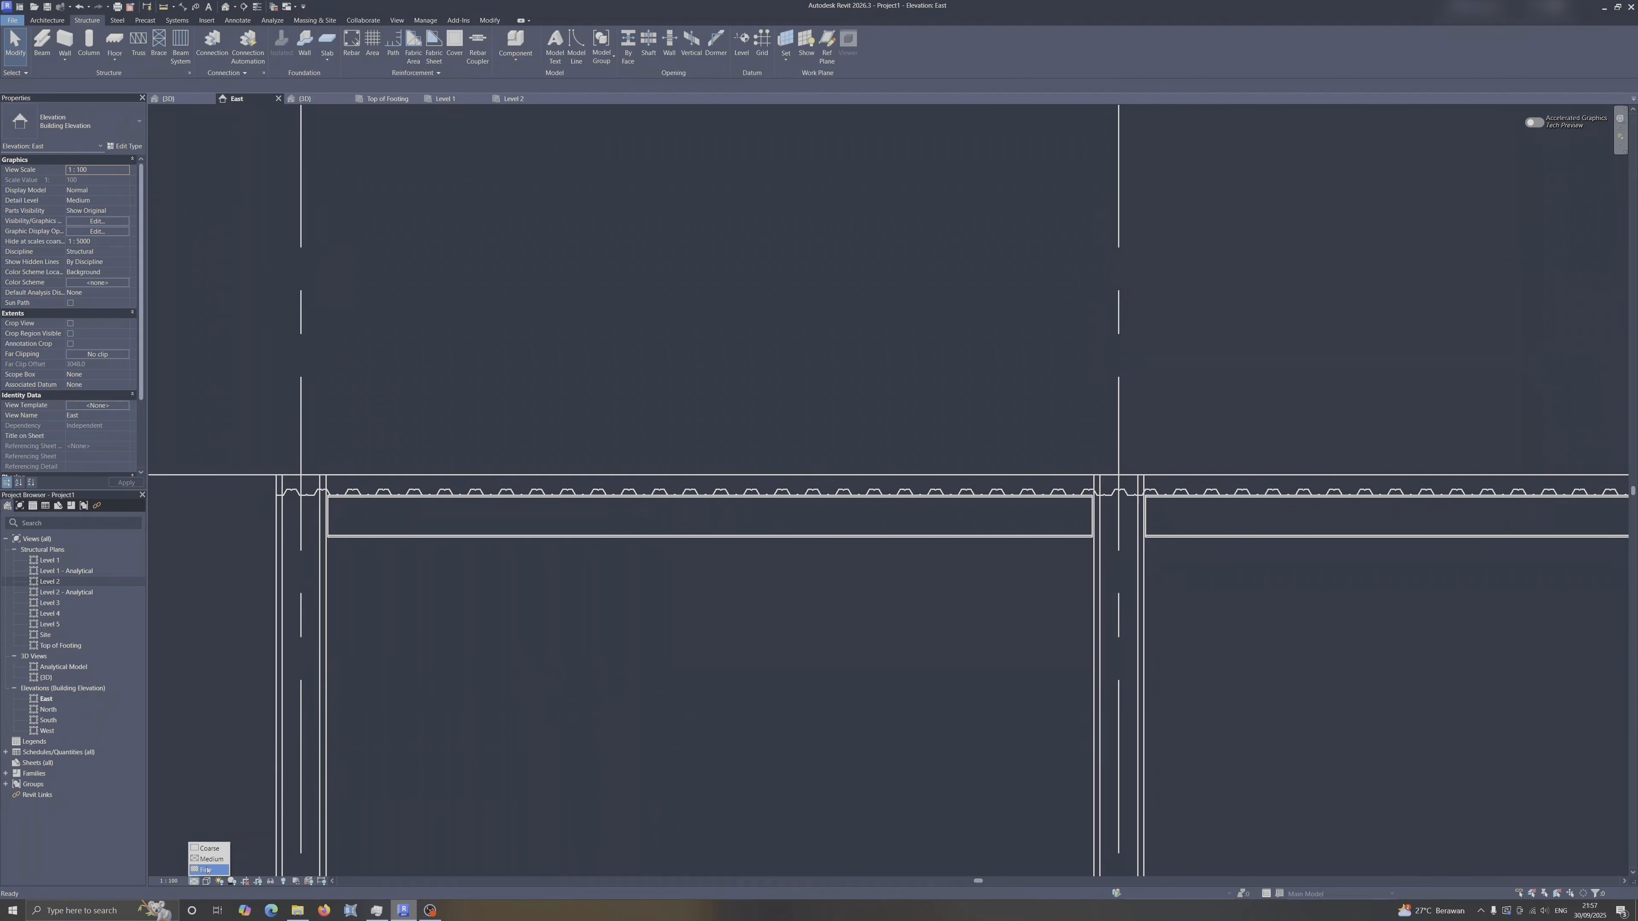
click(209, 848)
scroll(600, 493, down, 3)
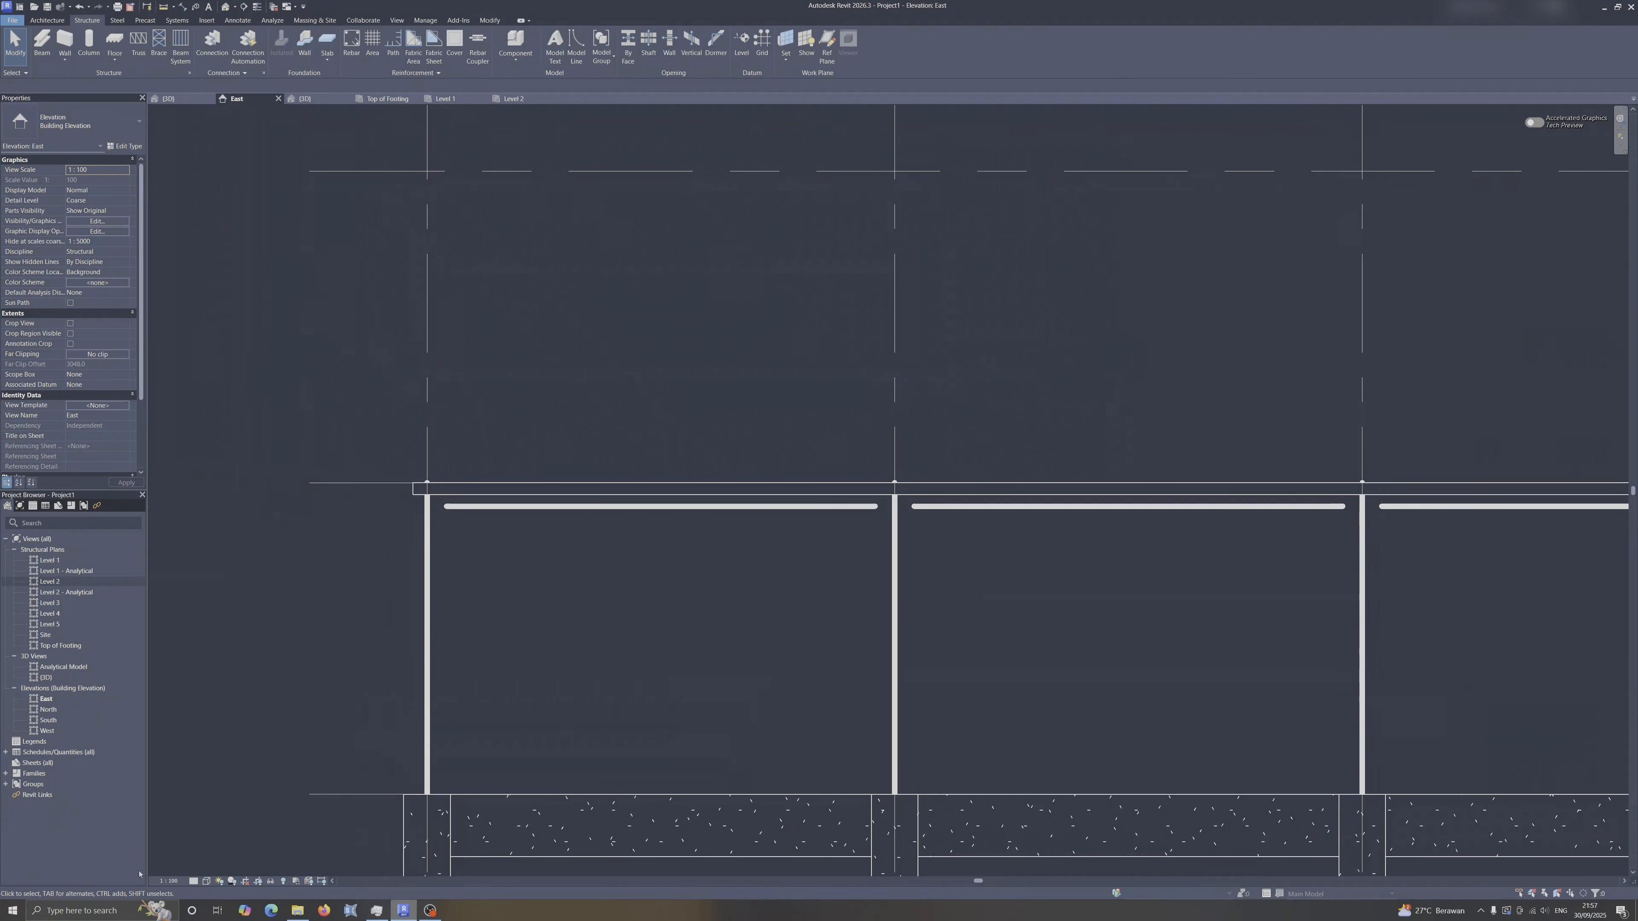
scroll(579, 501, up, 2)
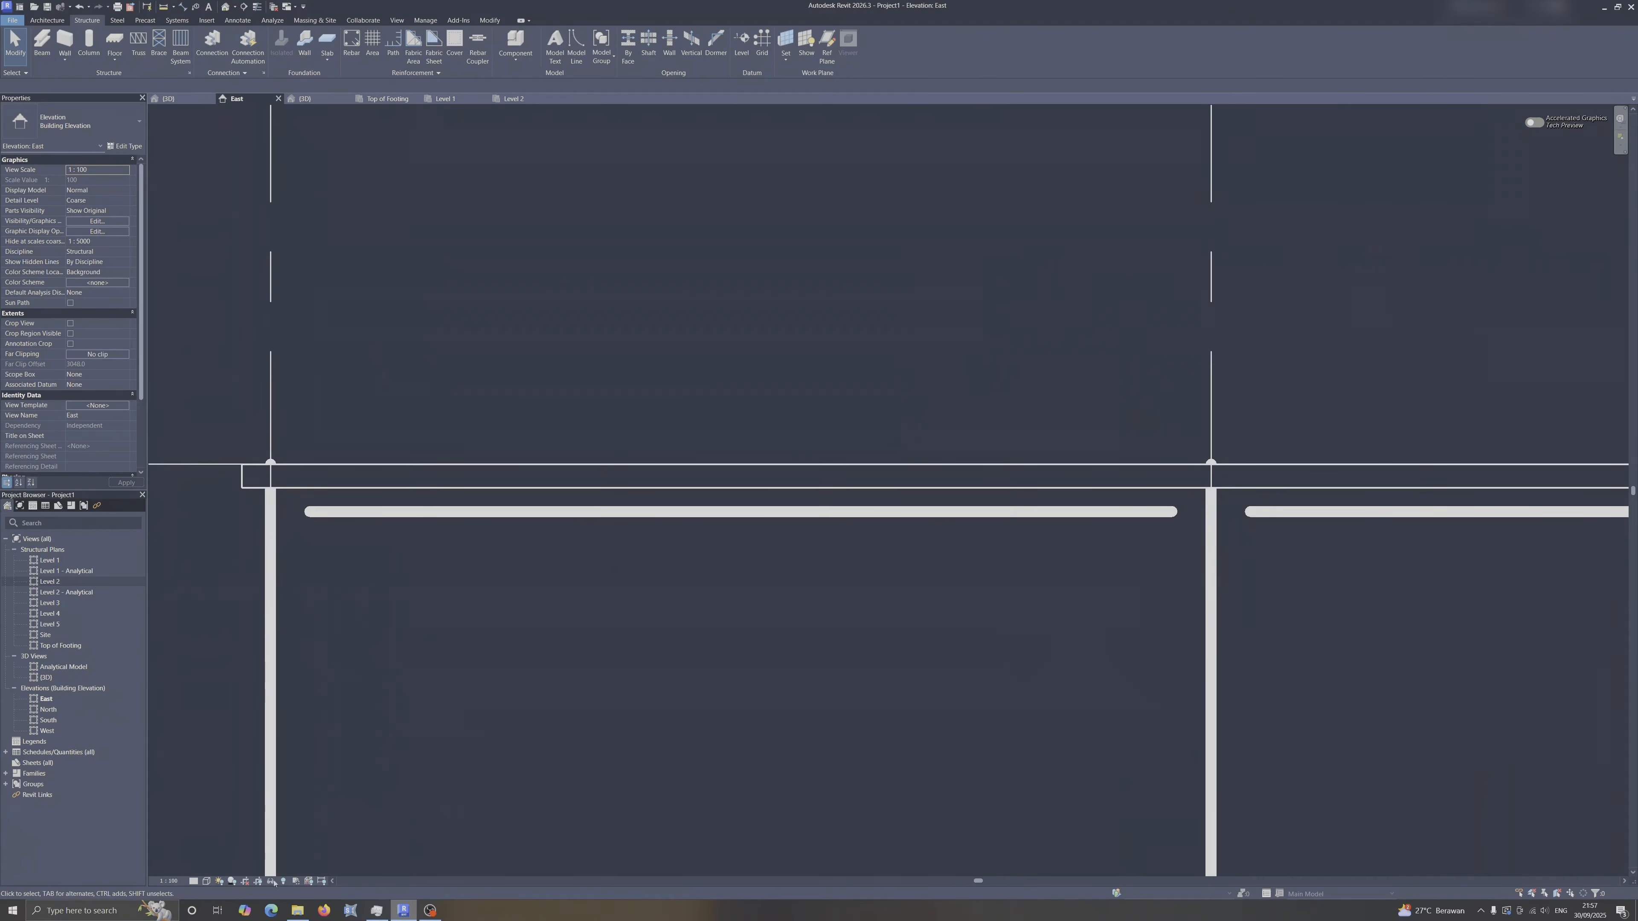
scroll(274, 719, down, 2)
Switch the East elevation's detail level to Medium and finally to Fine.
click(194, 880)
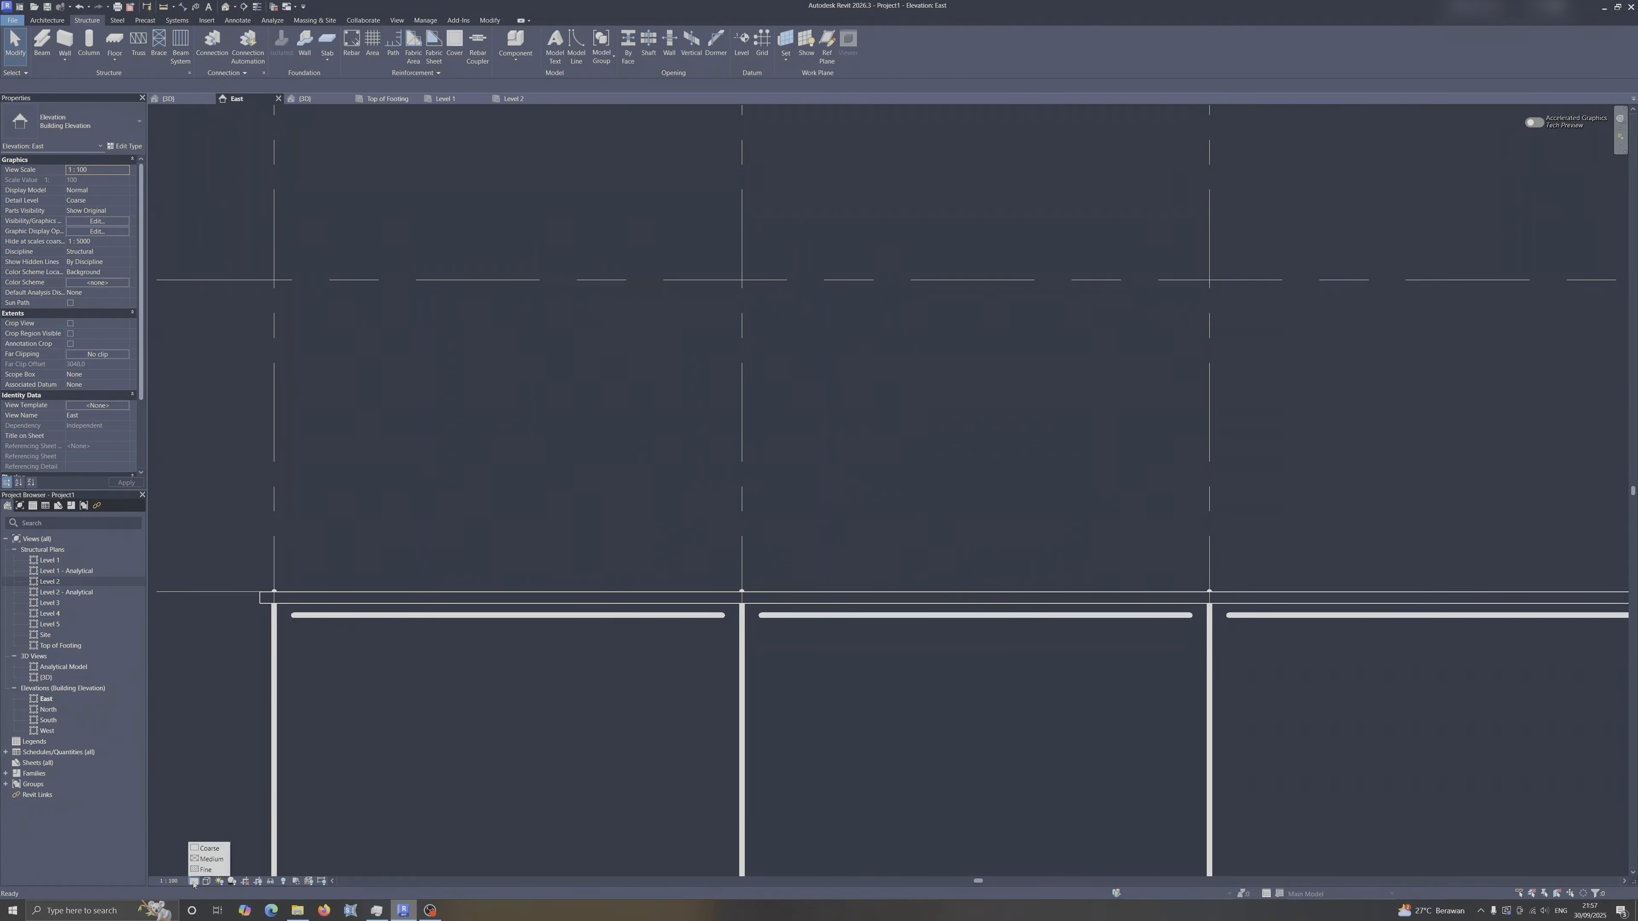
click(209, 859)
click(196, 881)
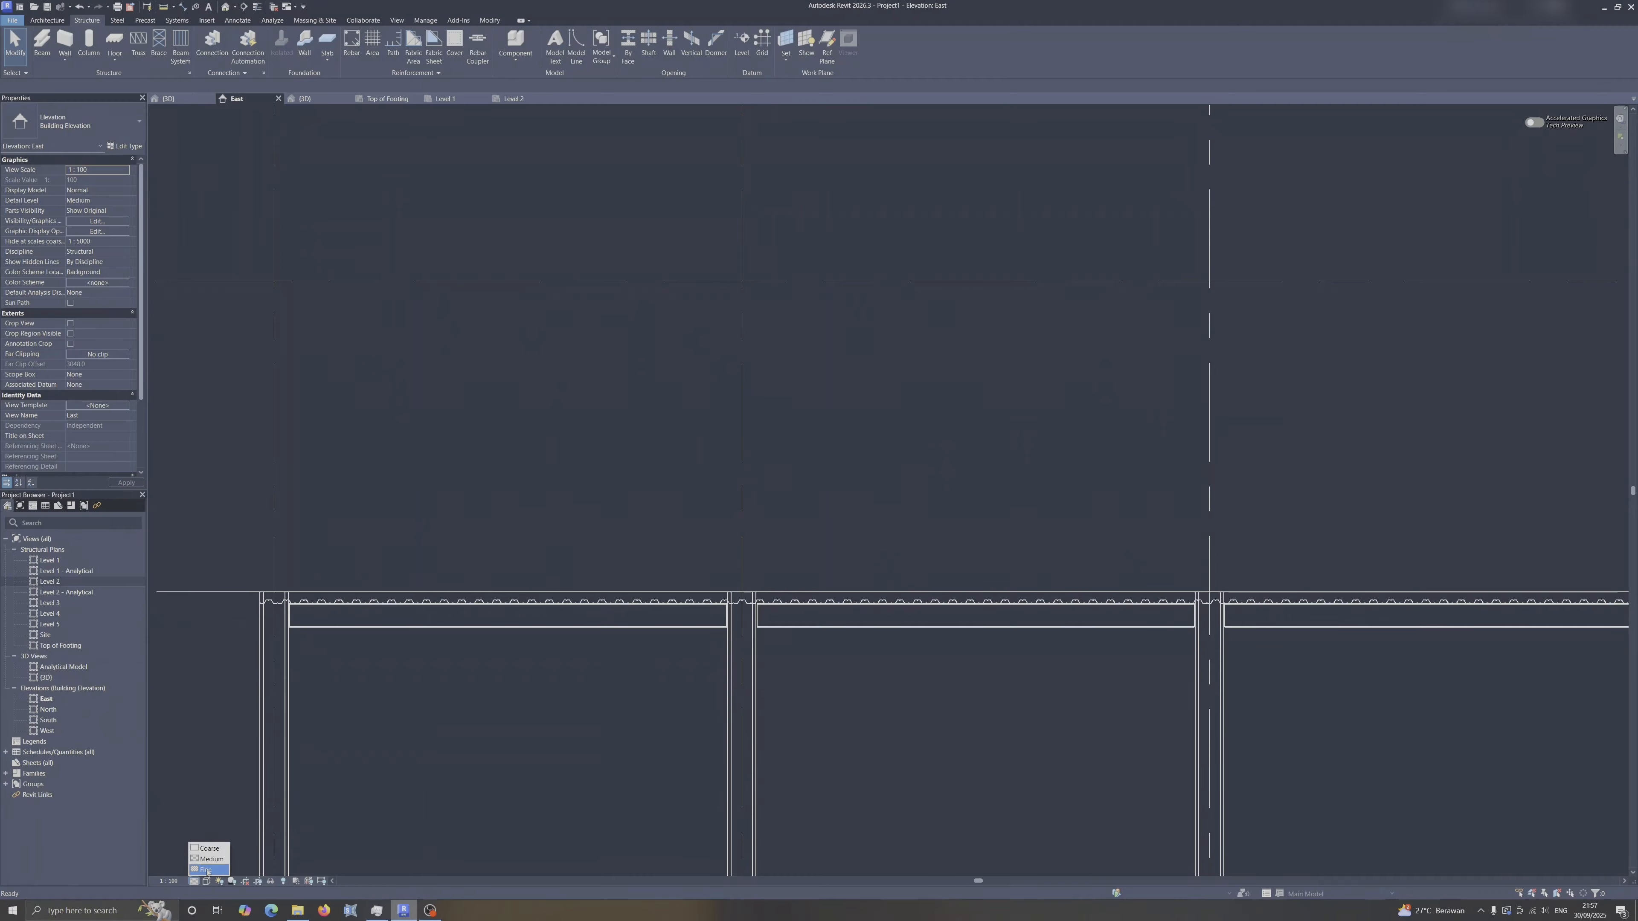
click(209, 871)
scroll(717, 683, down, 2)
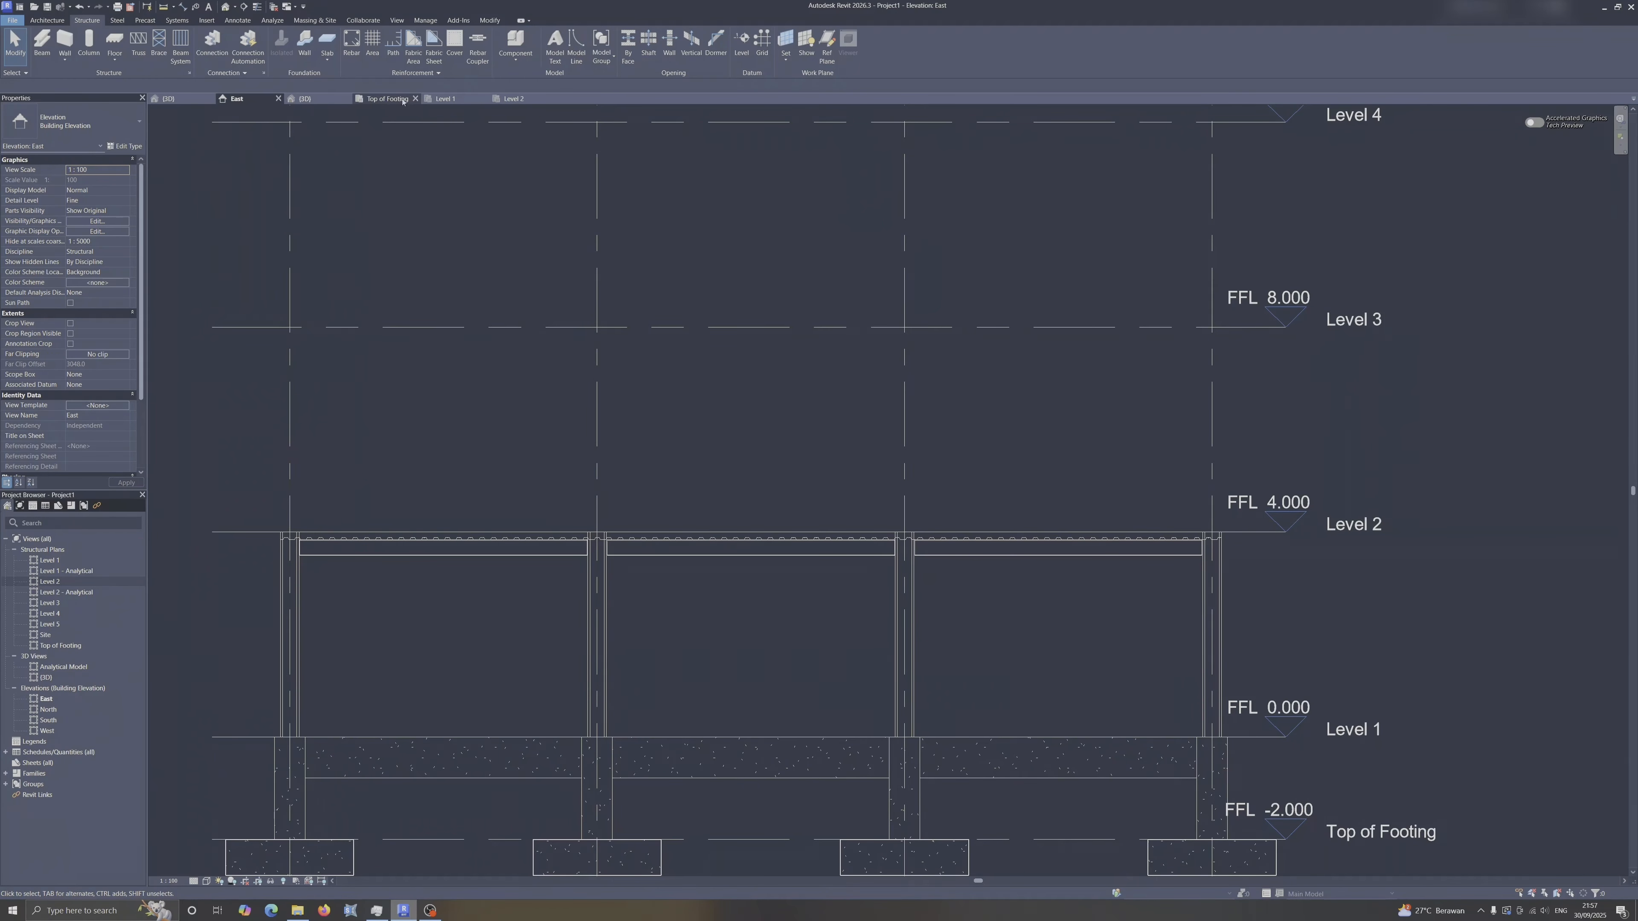
Return to the Level 2 structural plan and examine the beam and column layout across grids 1 to 4.
click(514, 98)
middle_drag(848, 517, 833, 673)
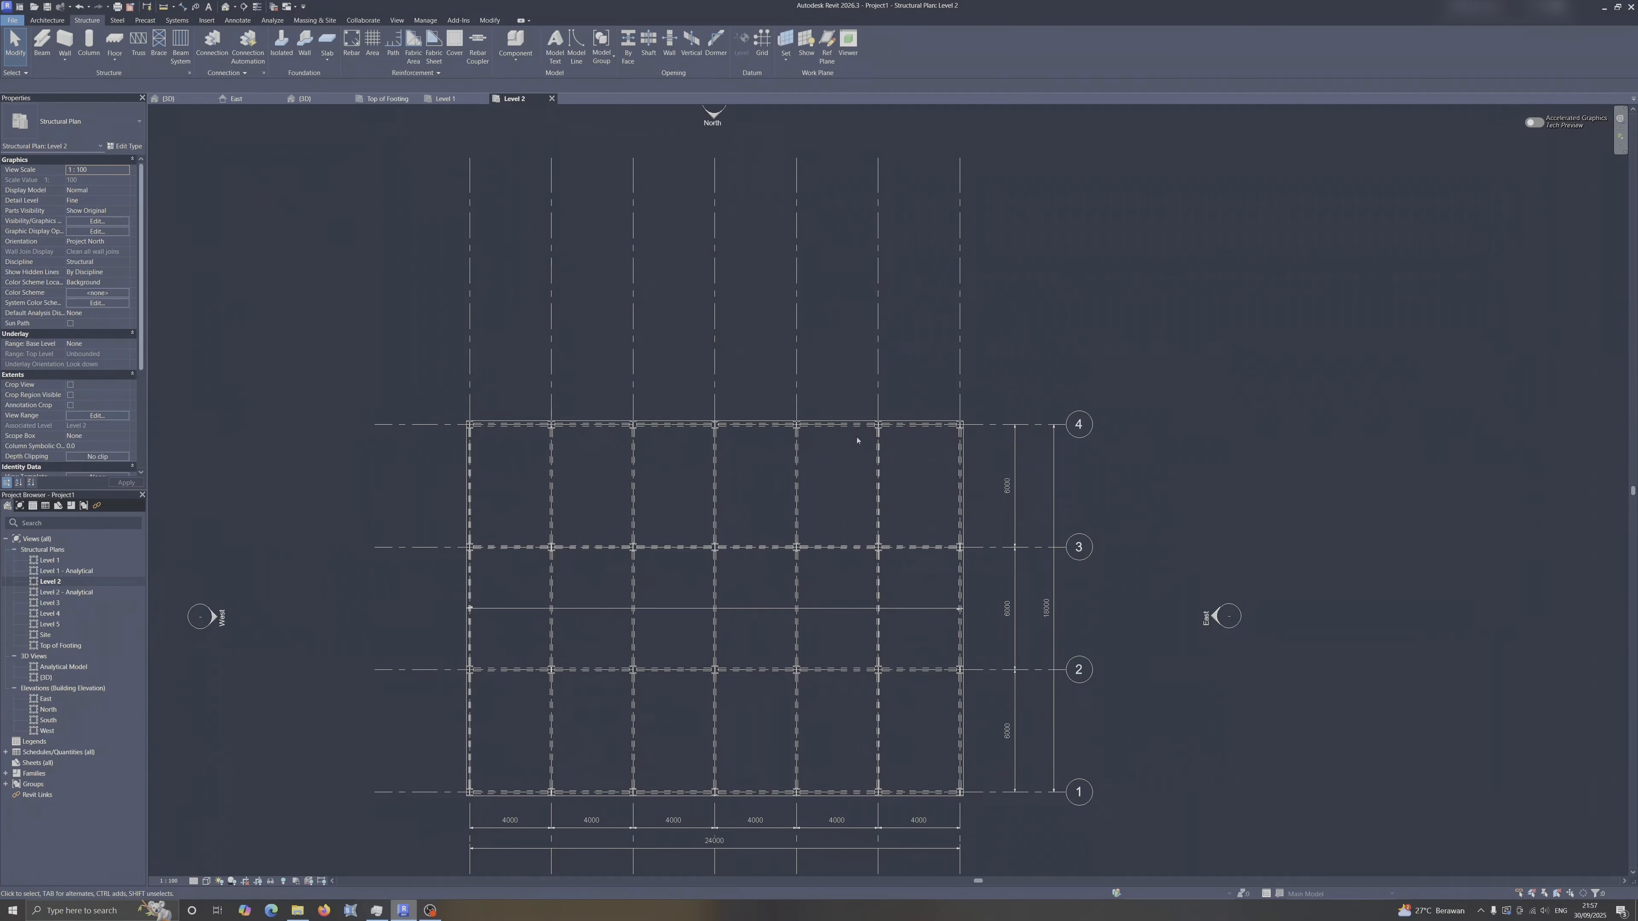
scroll(691, 492, up, 5)
scroll(720, 493, down, 4)
middle_drag(787, 492, 762, 272)
scroll(690, 540, up, 3)
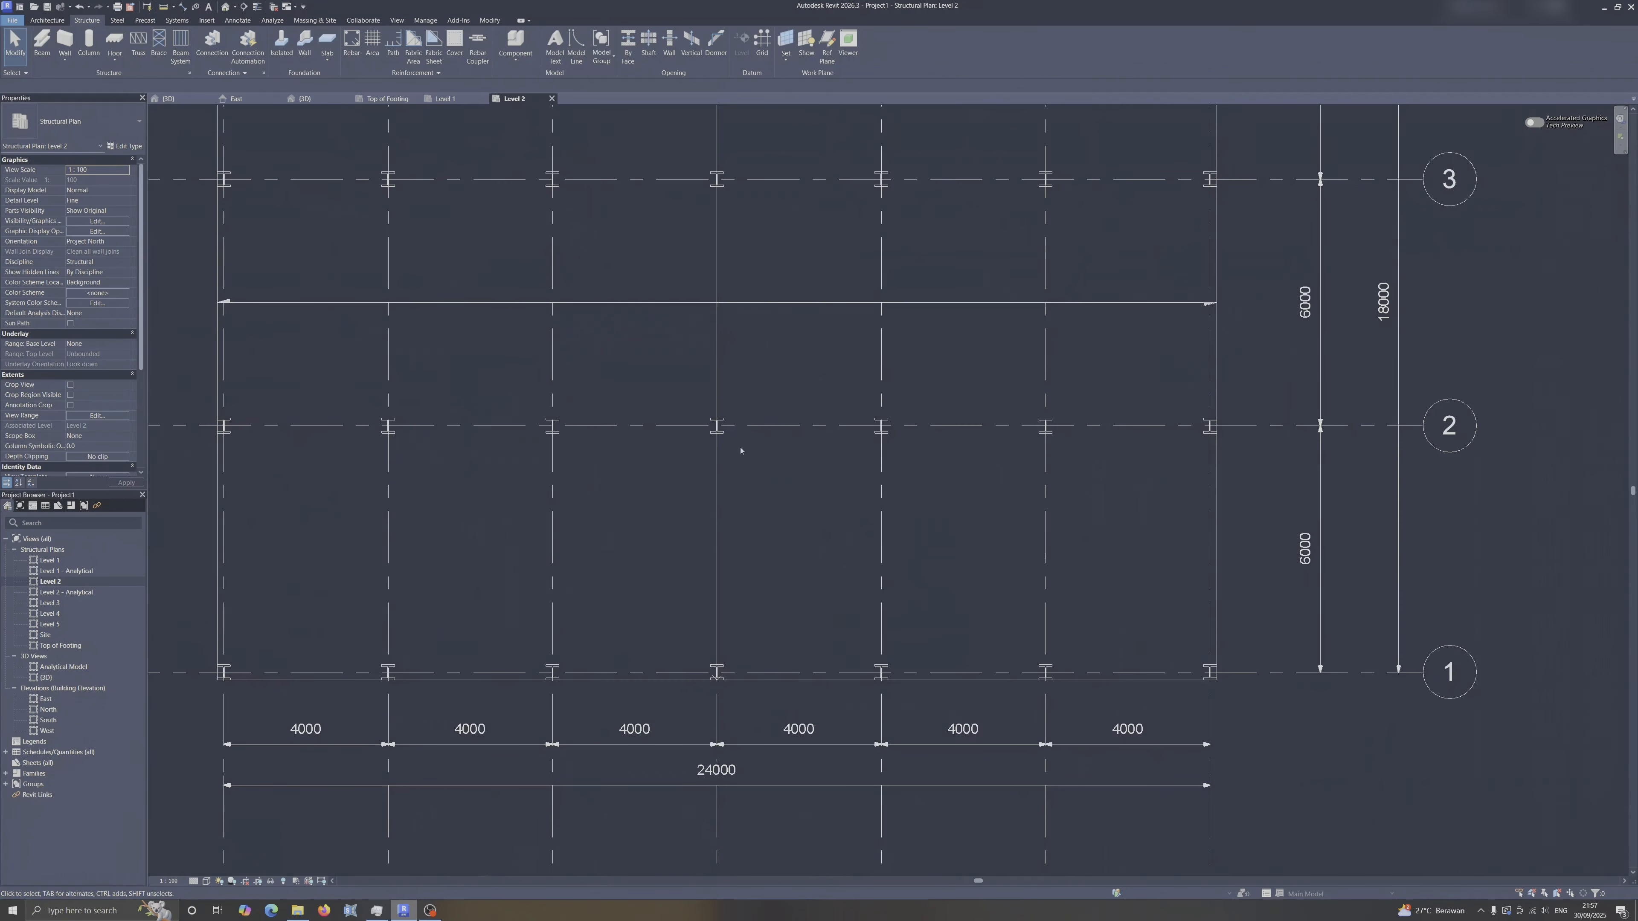
middle_drag(743, 447, 753, 740)
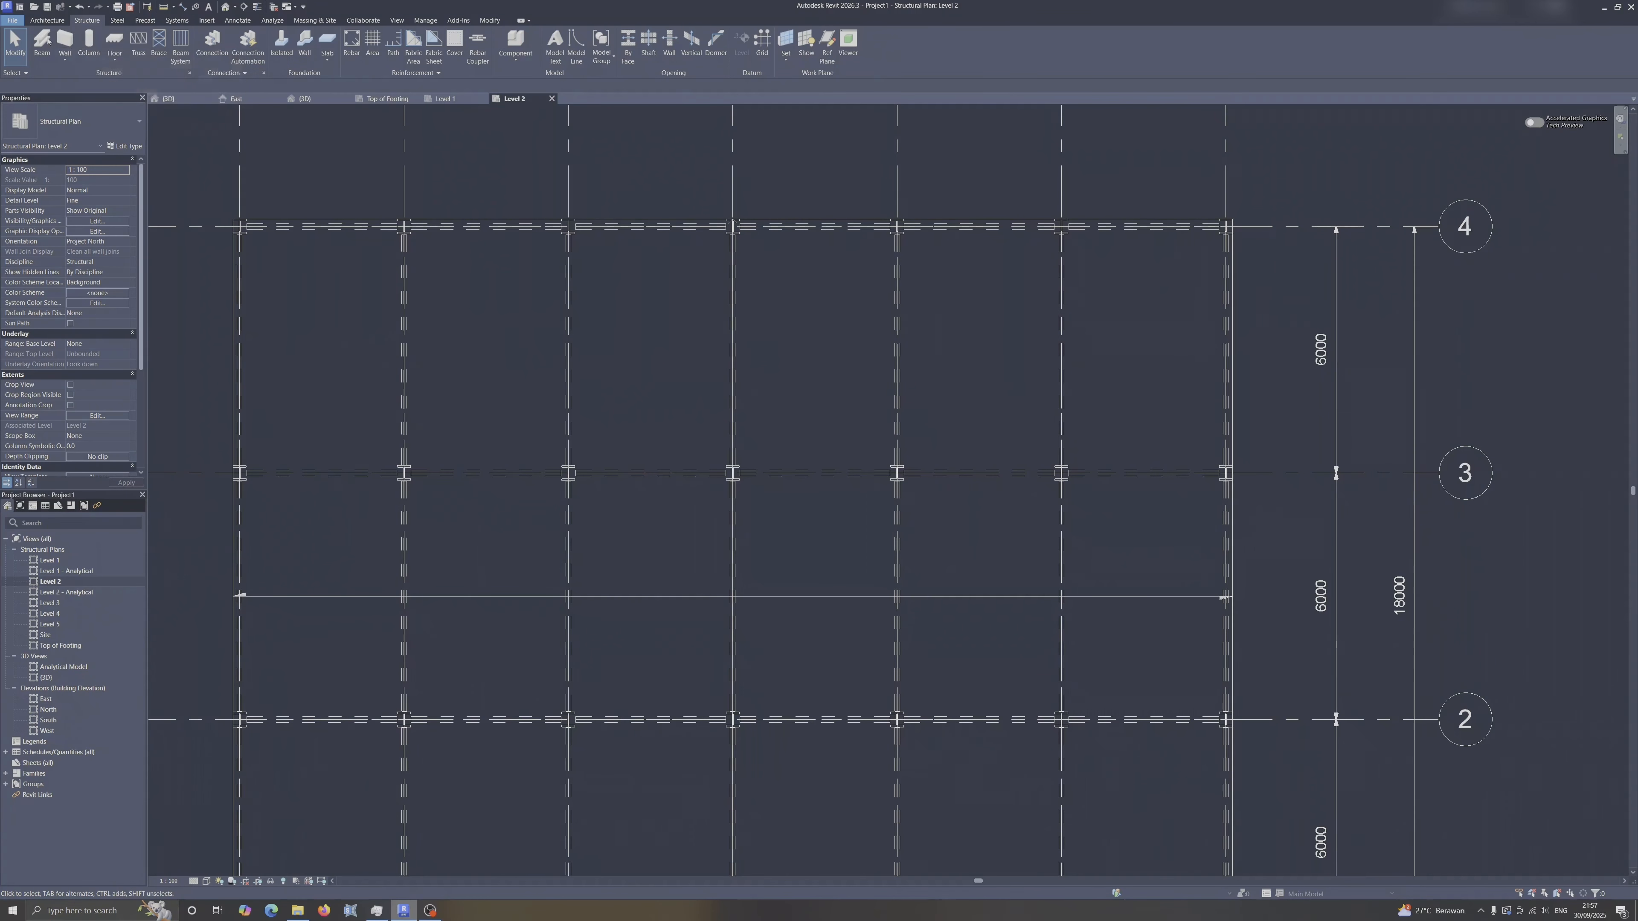
middle_drag(343, 333, 512, 536)
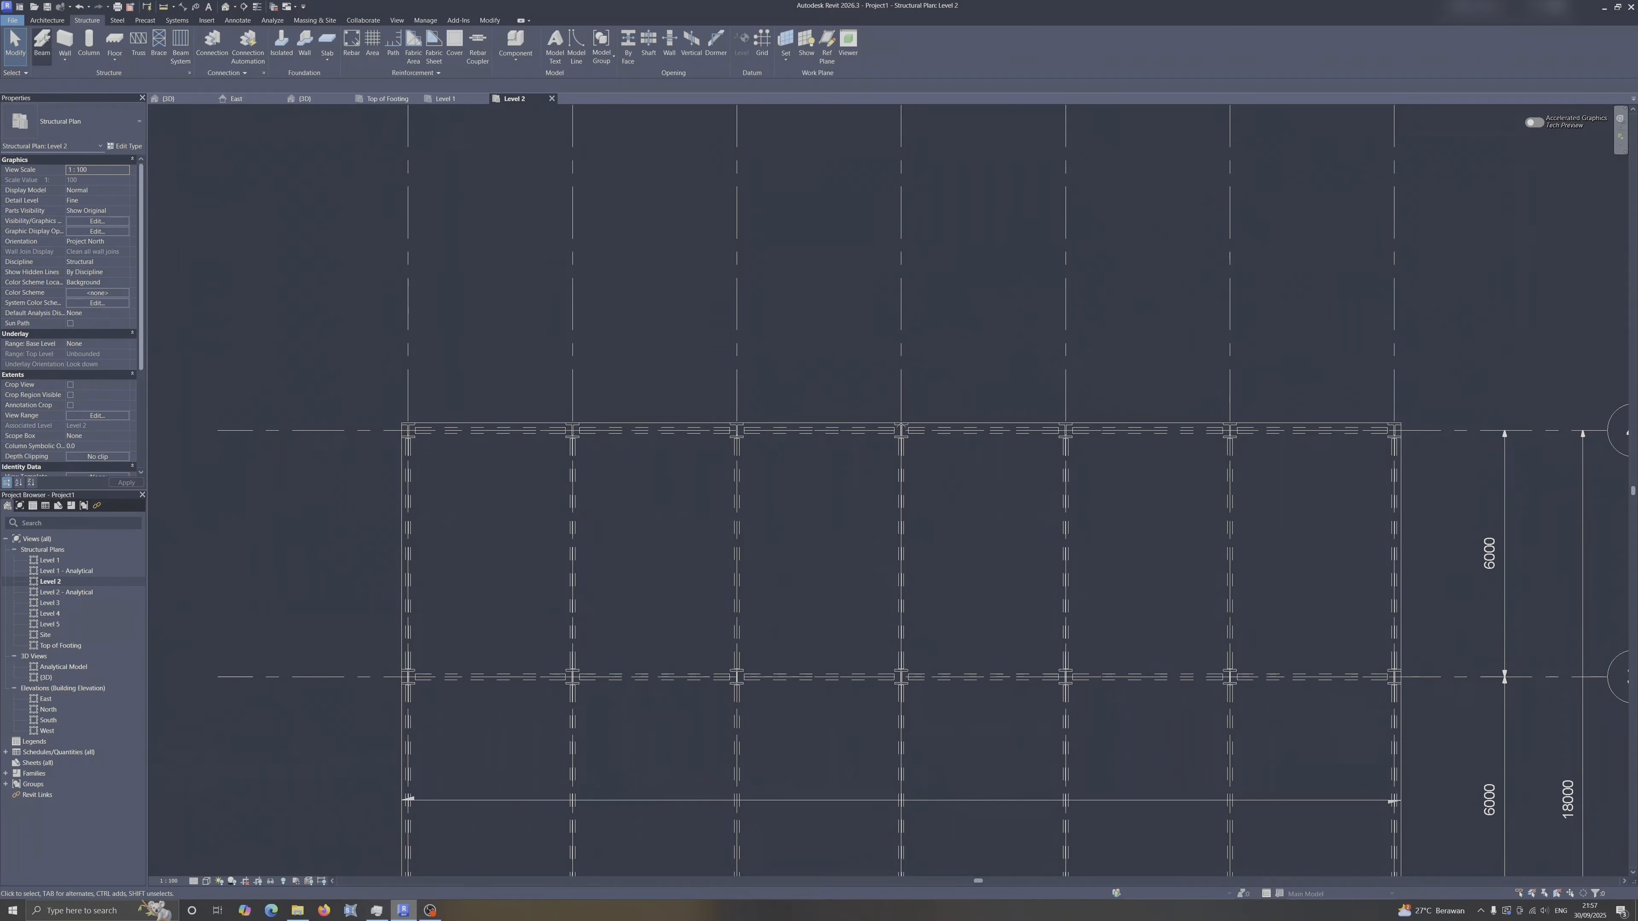
Start a sketched structural beam system on Level 2 with a rectangular boundary.
click(181, 47)
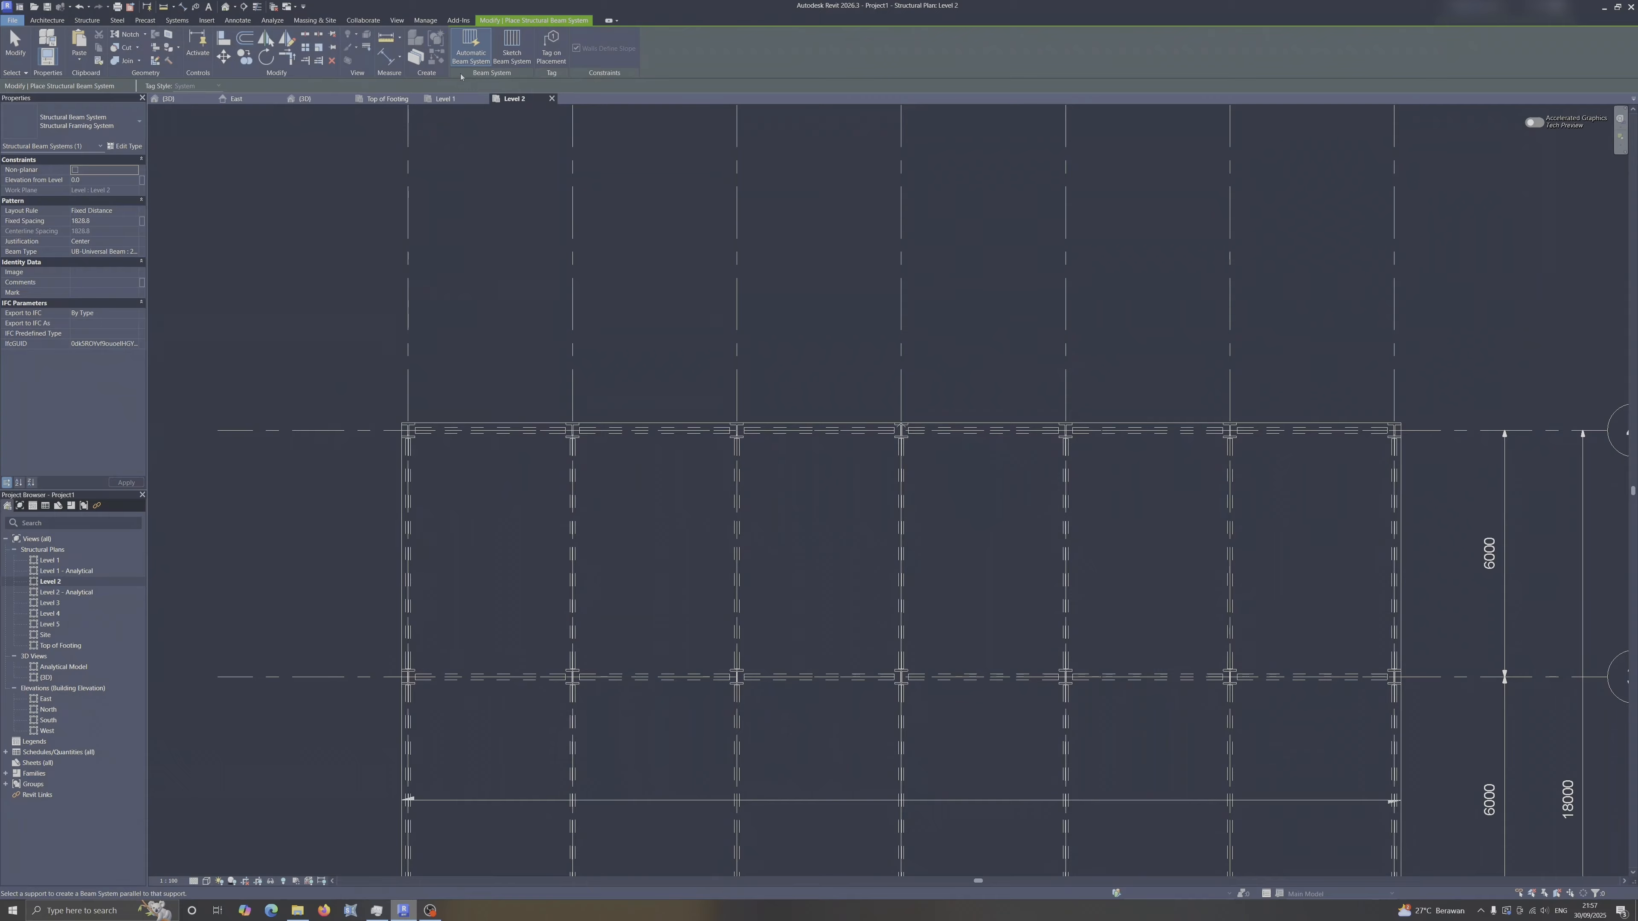
click(512, 48)
click(553, 36)
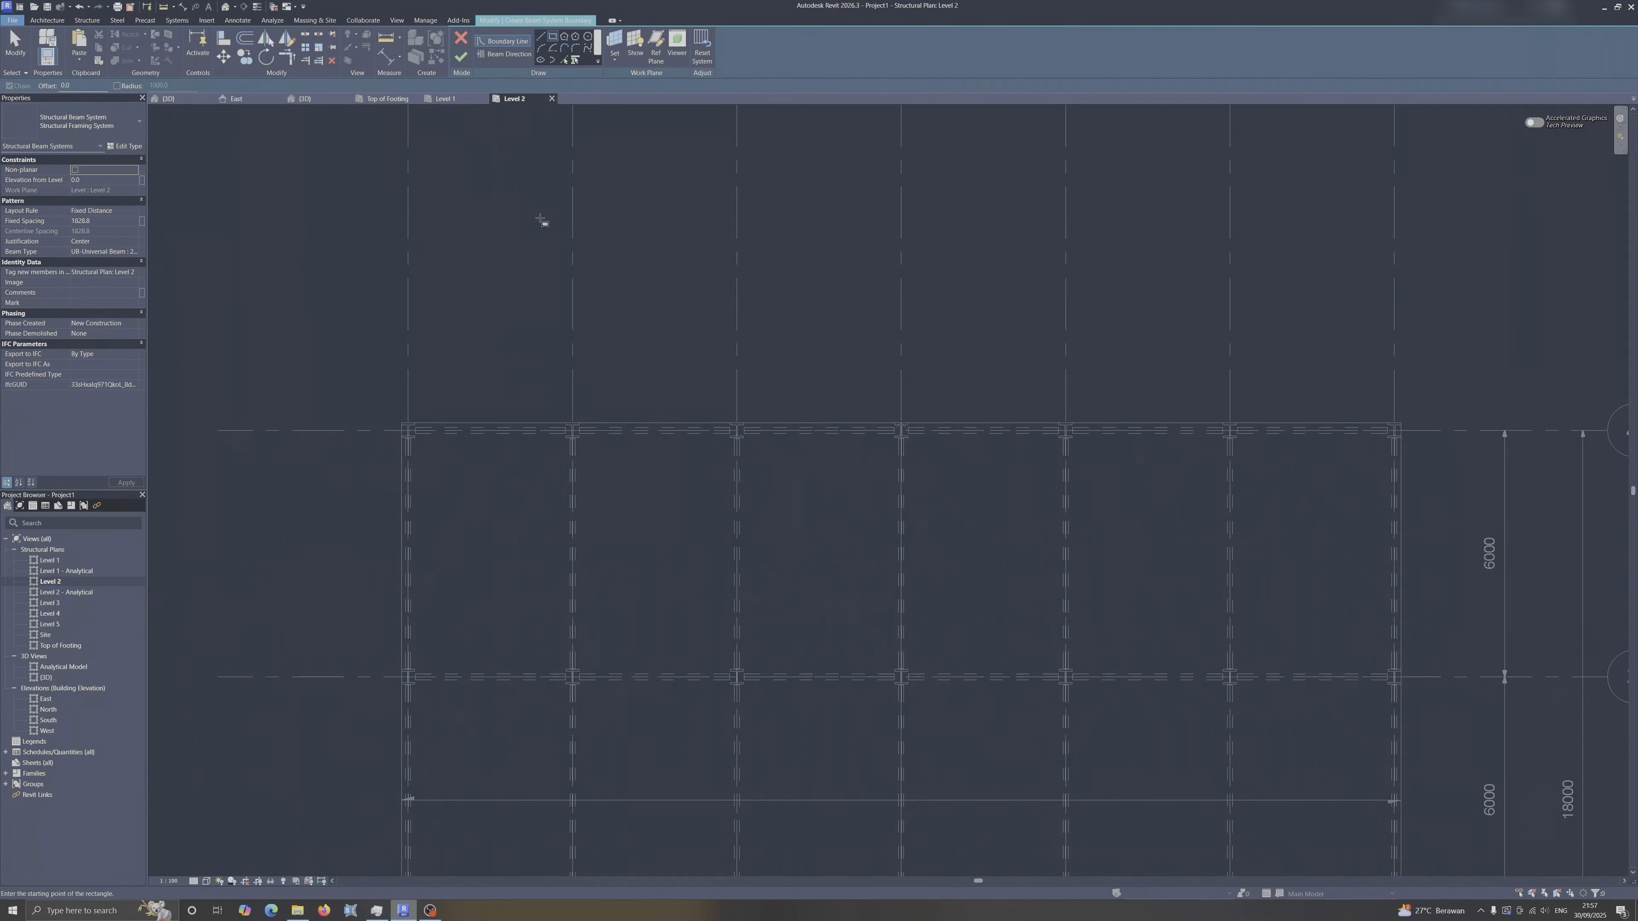
scroll(416, 471, up, 5)
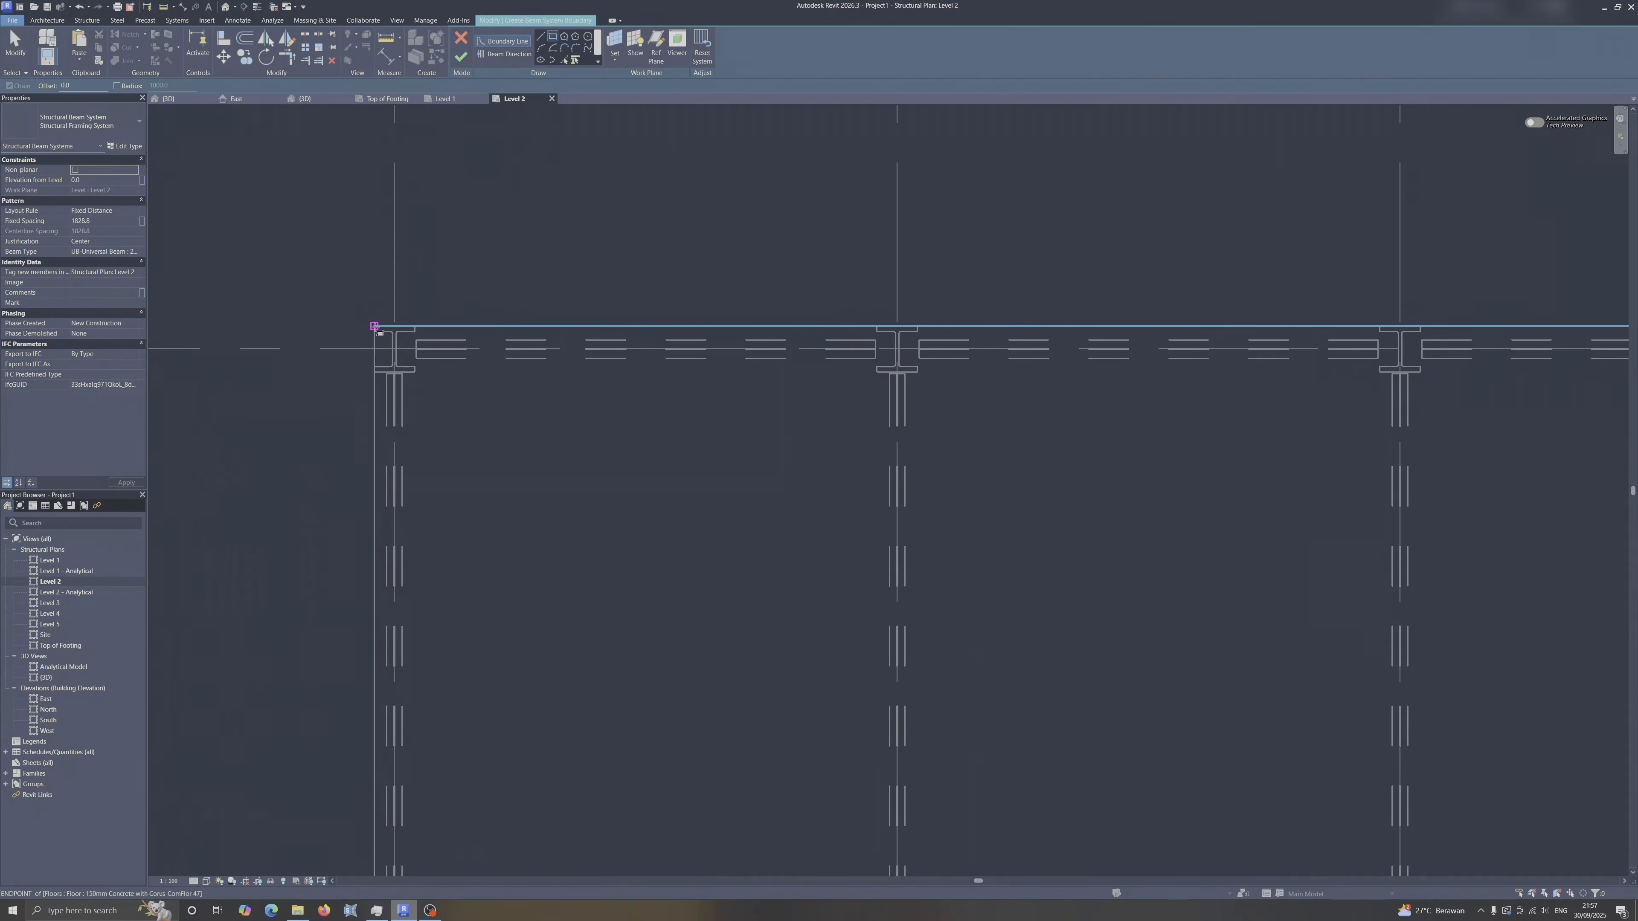
click(374, 327)
scroll(545, 577, down, 4)
scroll(748, 720, down, 4)
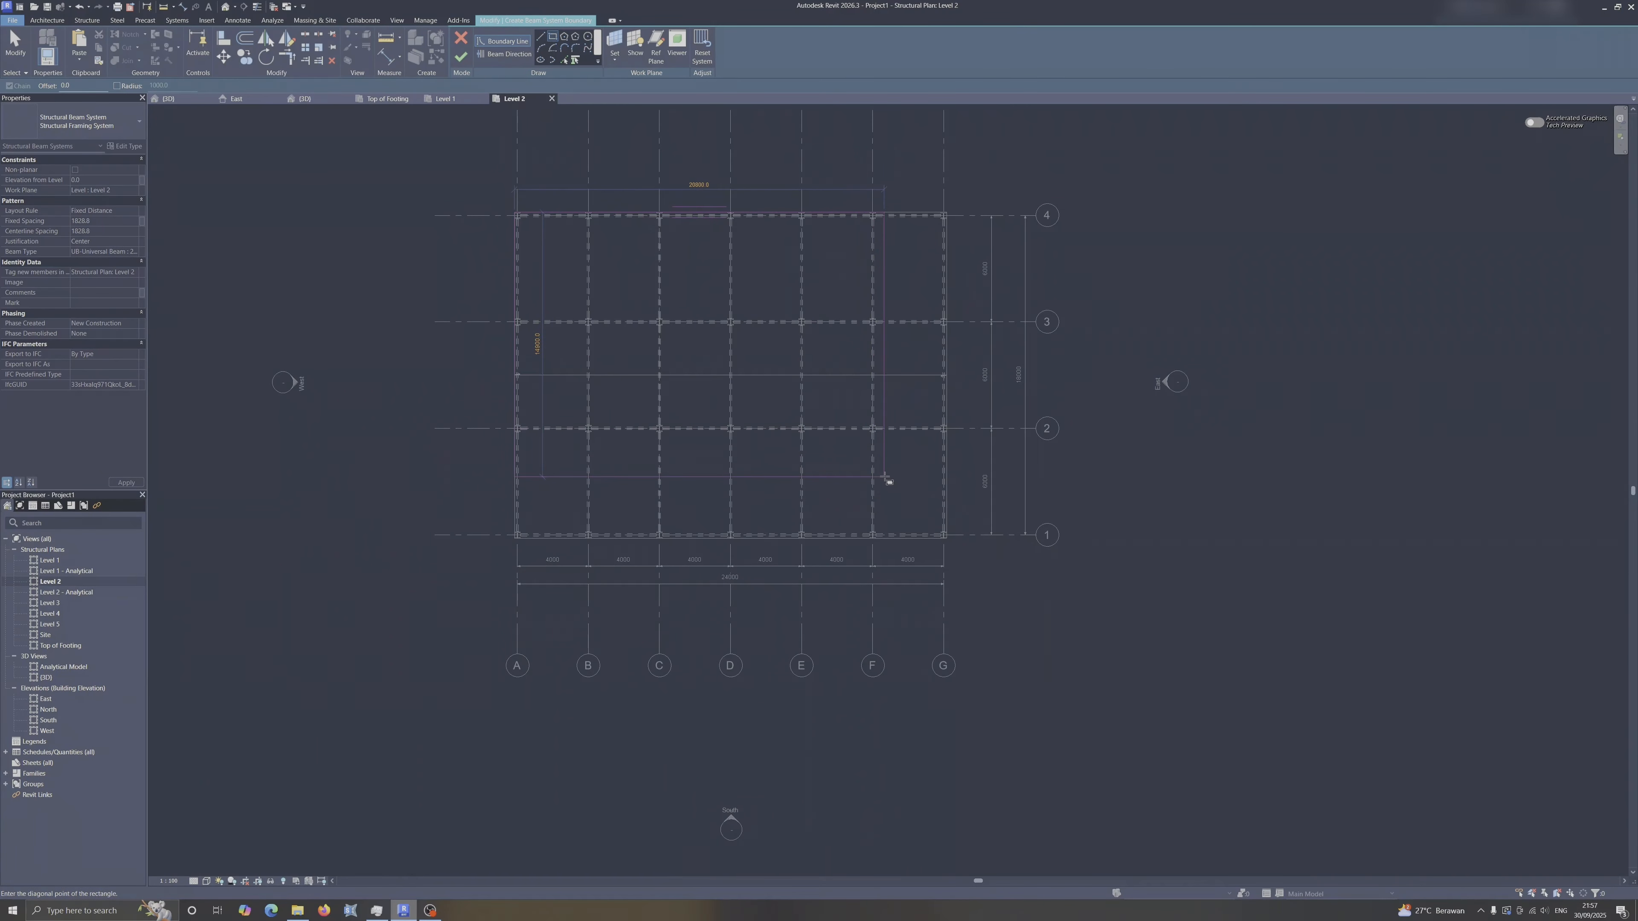
Sketch the beam system boundary as a rectangle between the inner beam corners at A4 and G1 and finish the system.
scroll(552, 538, up, 6)
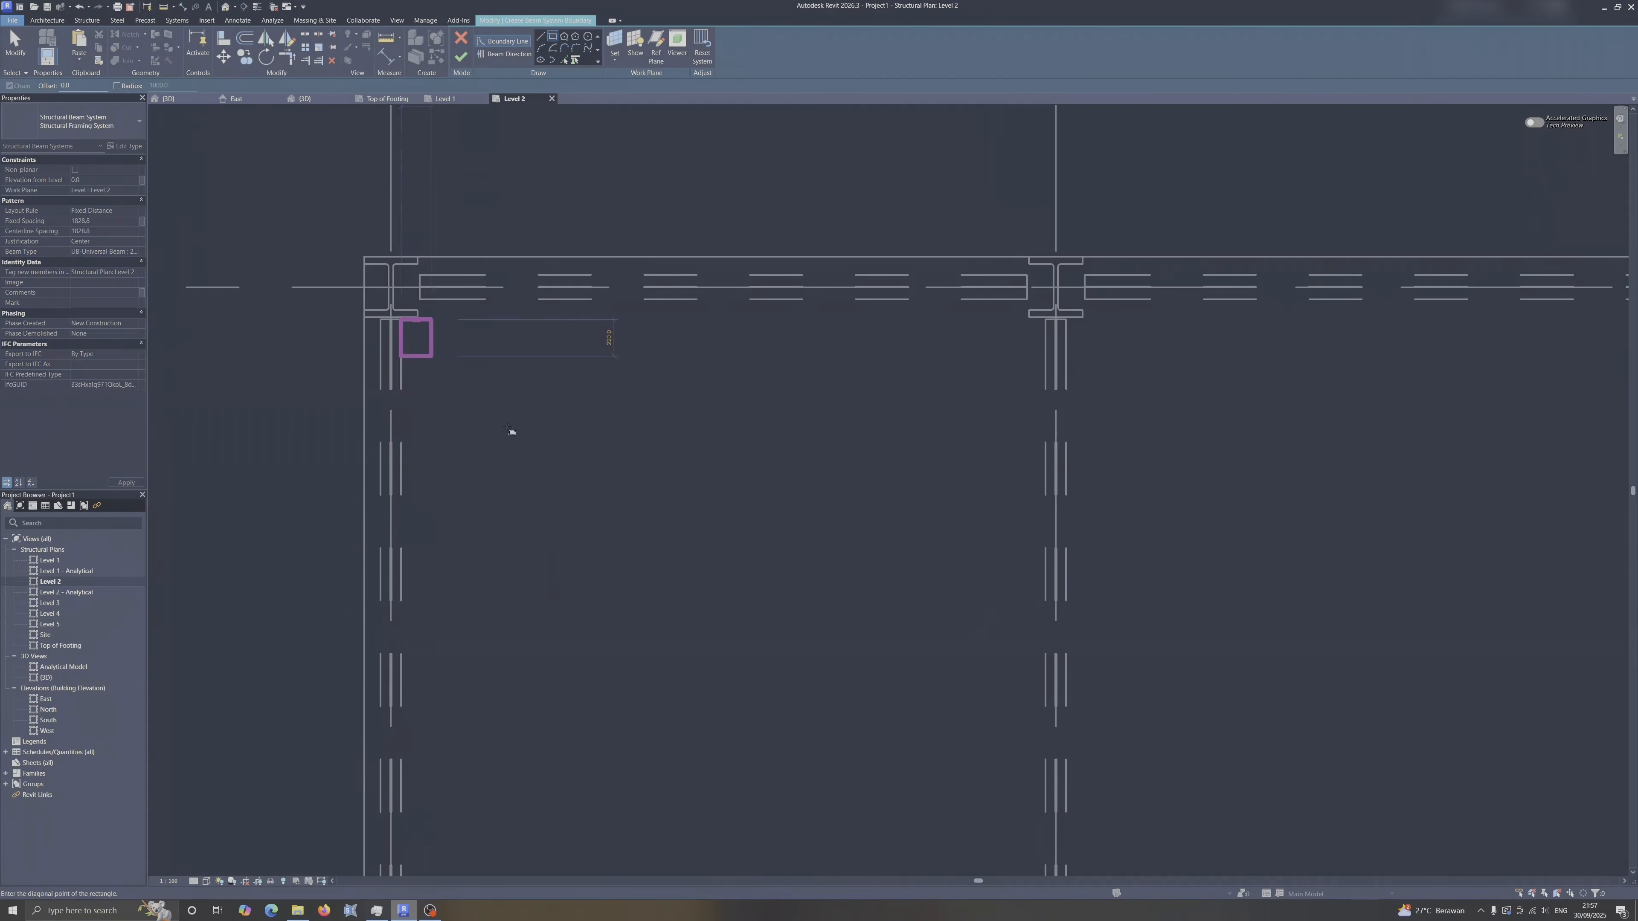
scroll(677, 555, down, 4)
scroll(922, 710, down, 2)
scroll(661, 644, up, 5)
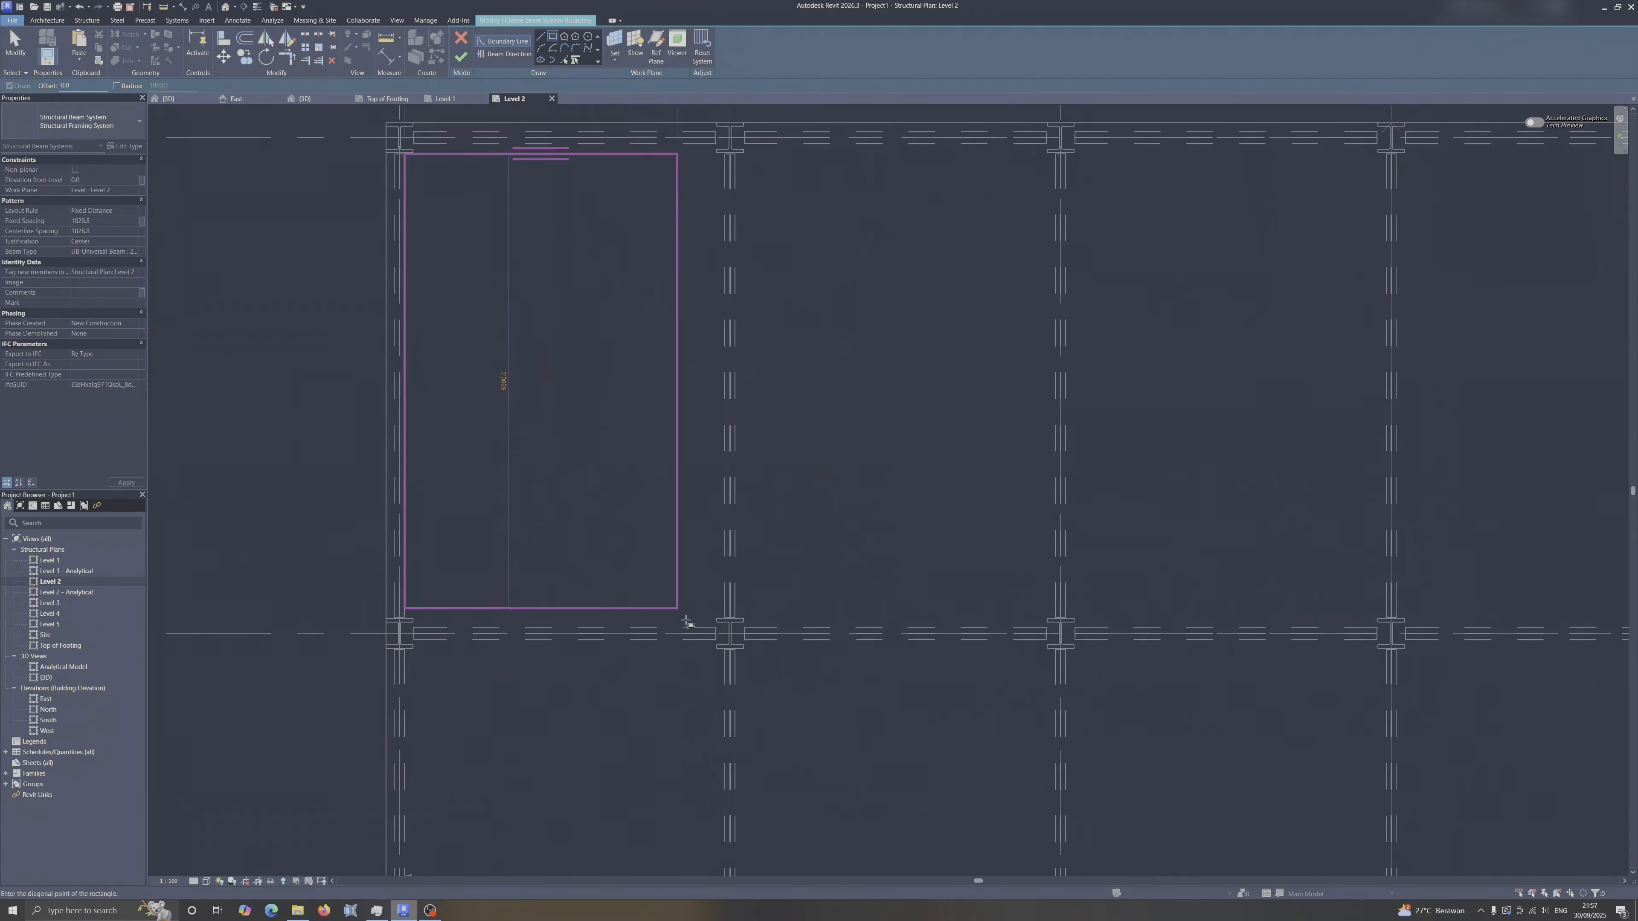
scroll(1169, 745, down, 3)
scroll(724, 468, down, 2)
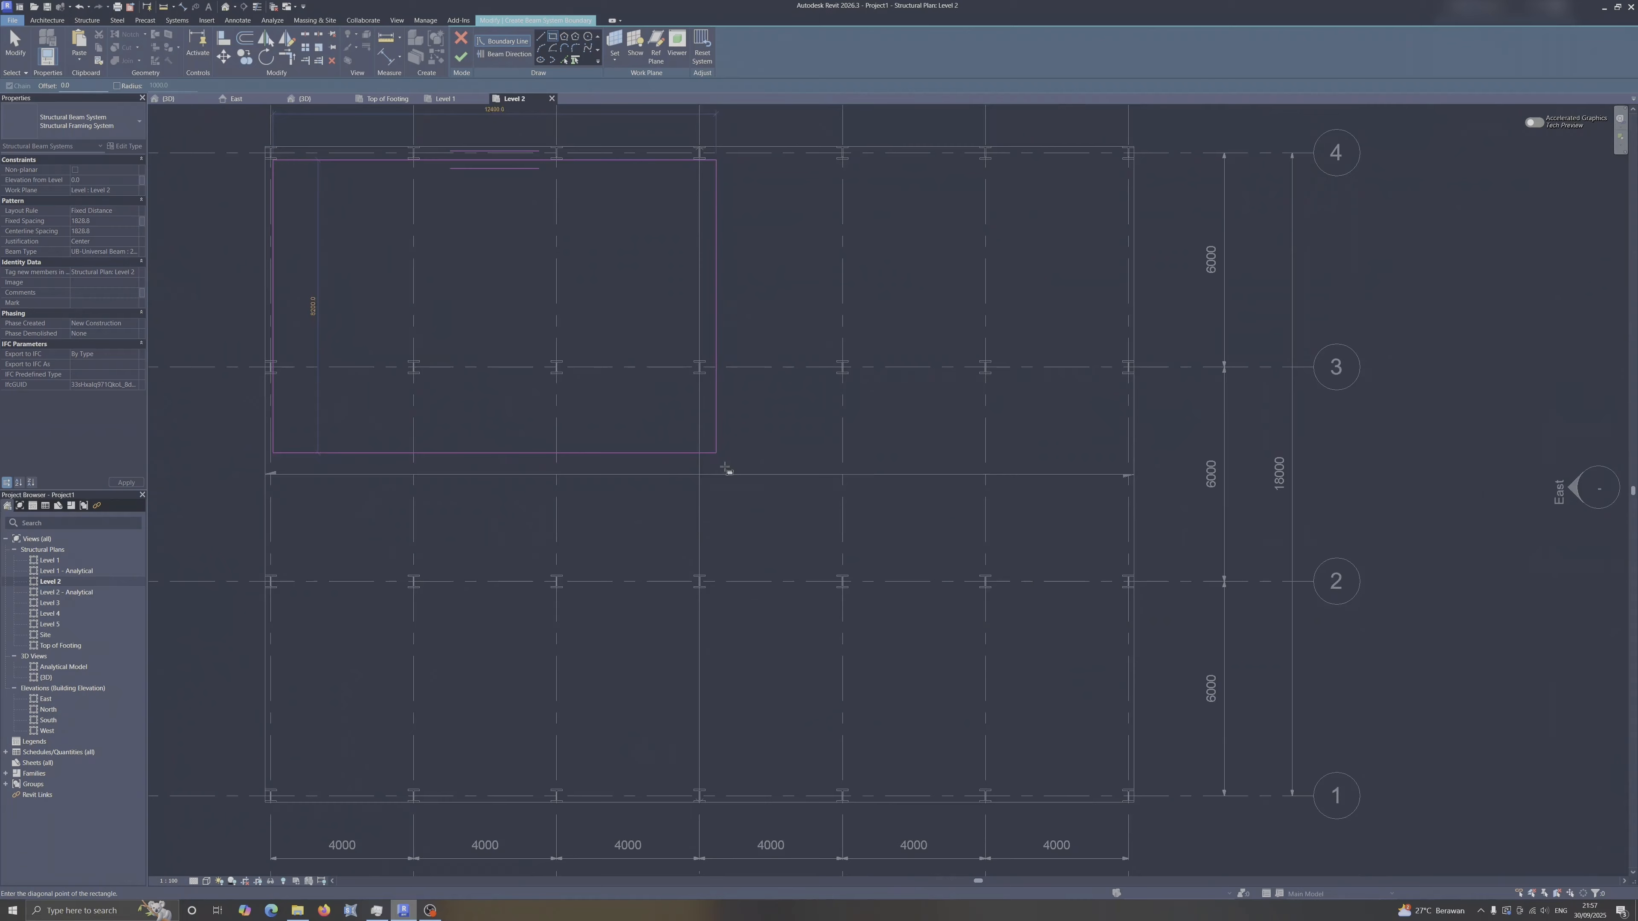
scroll(1305, 501, down, 3)
scroll(1028, 689, up, 8)
scroll(1027, 688, up, 5)
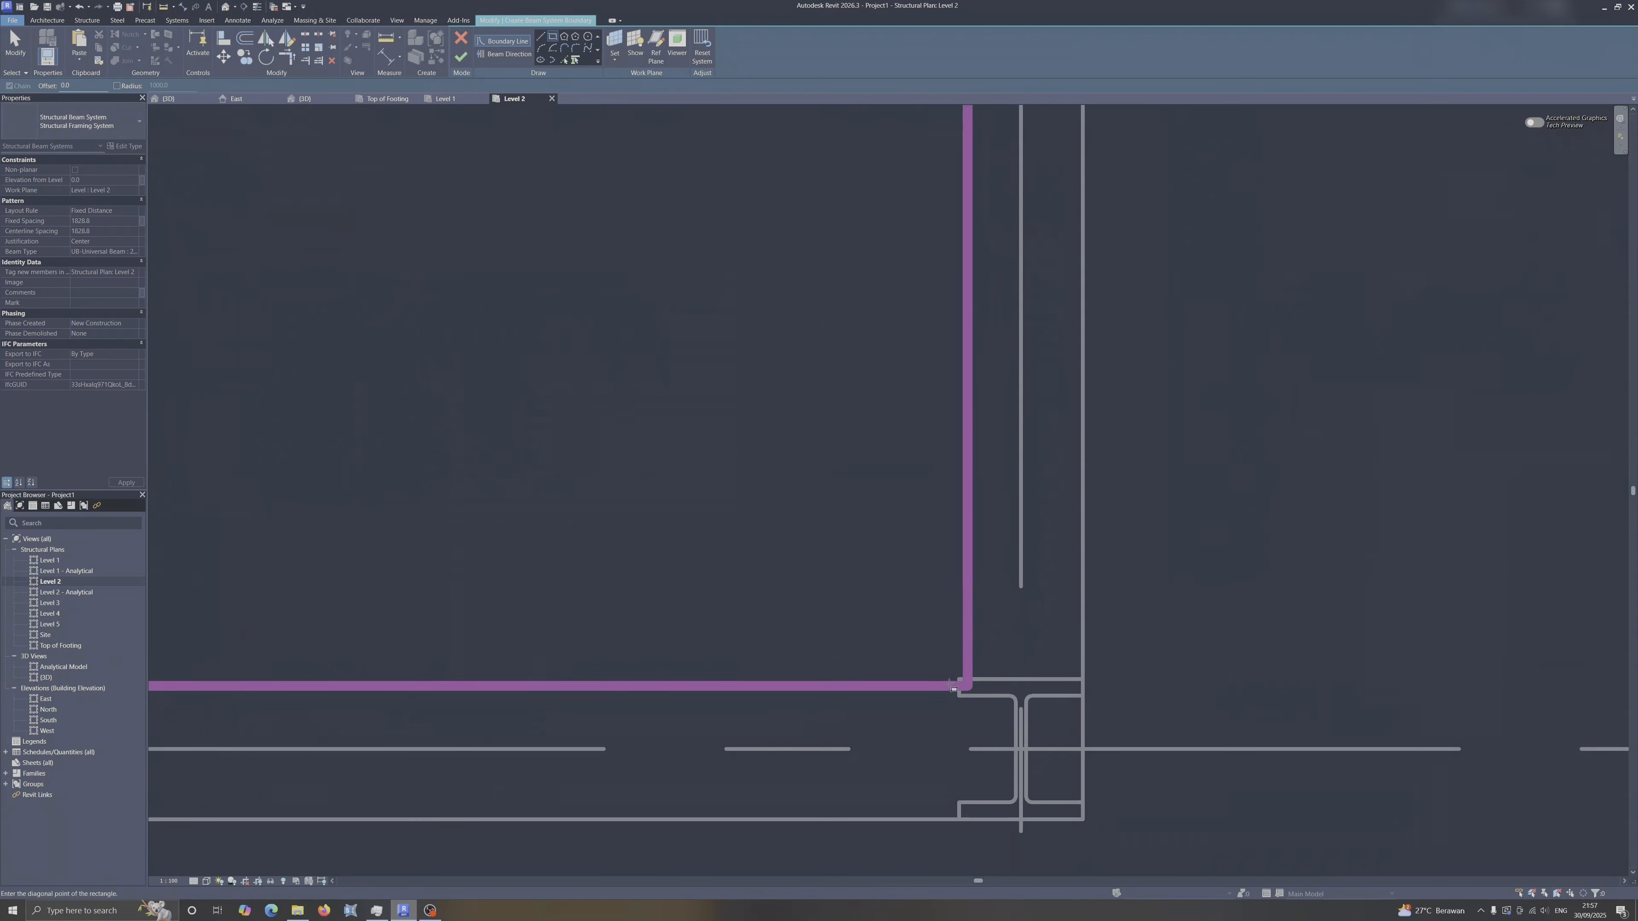
click(994, 677)
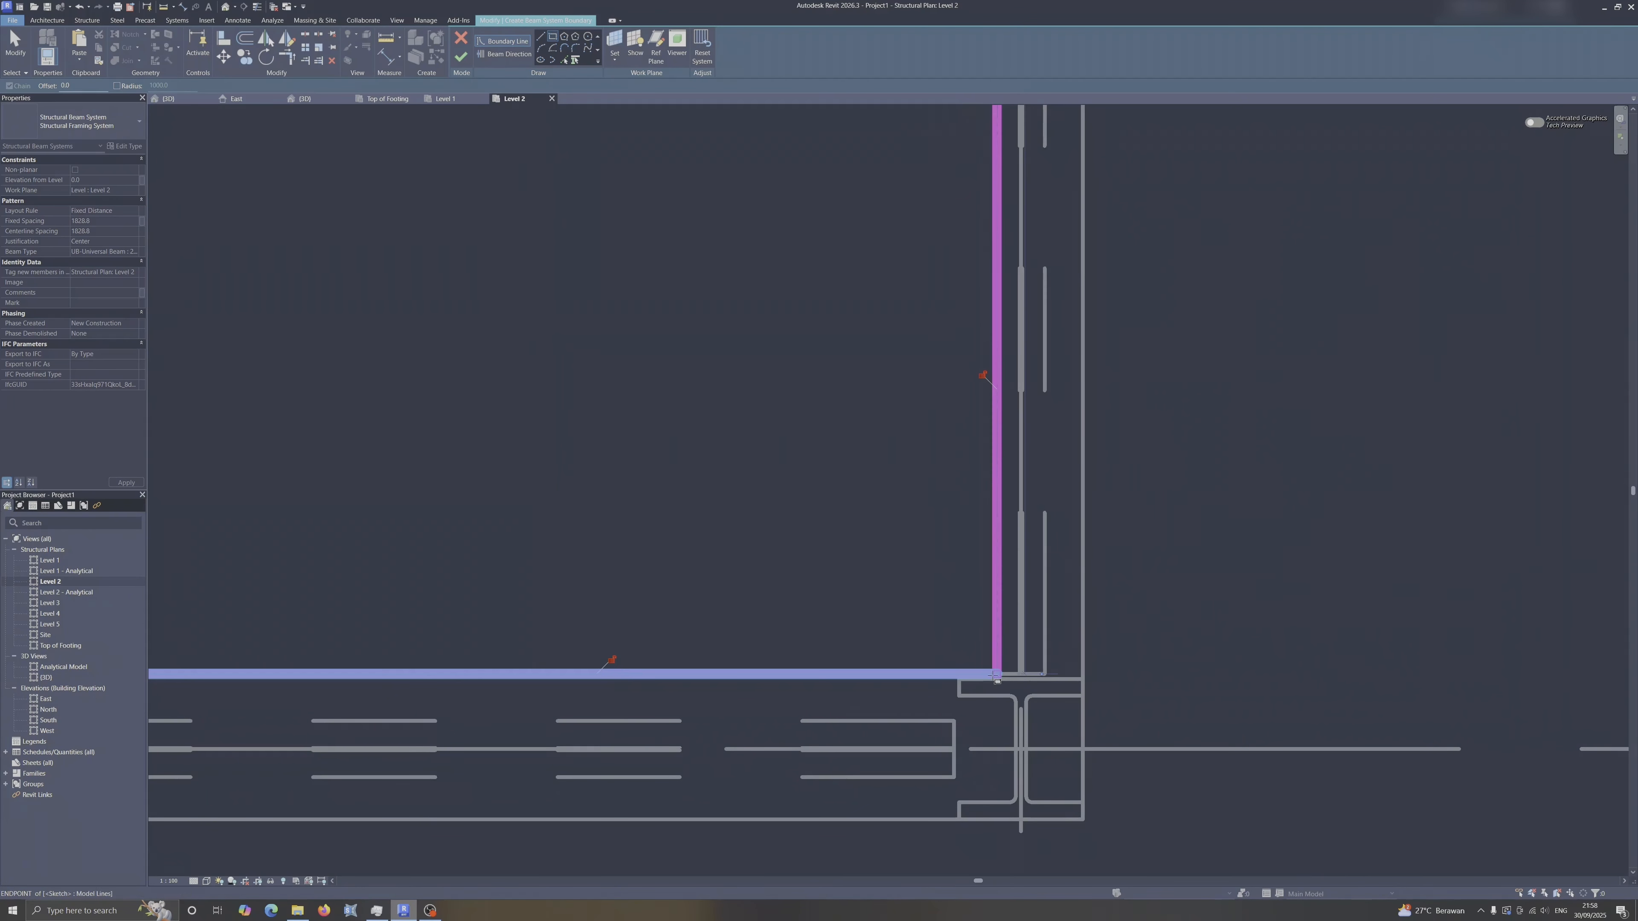
scroll(824, 581, down, 4)
scroll(827, 629, down, 6)
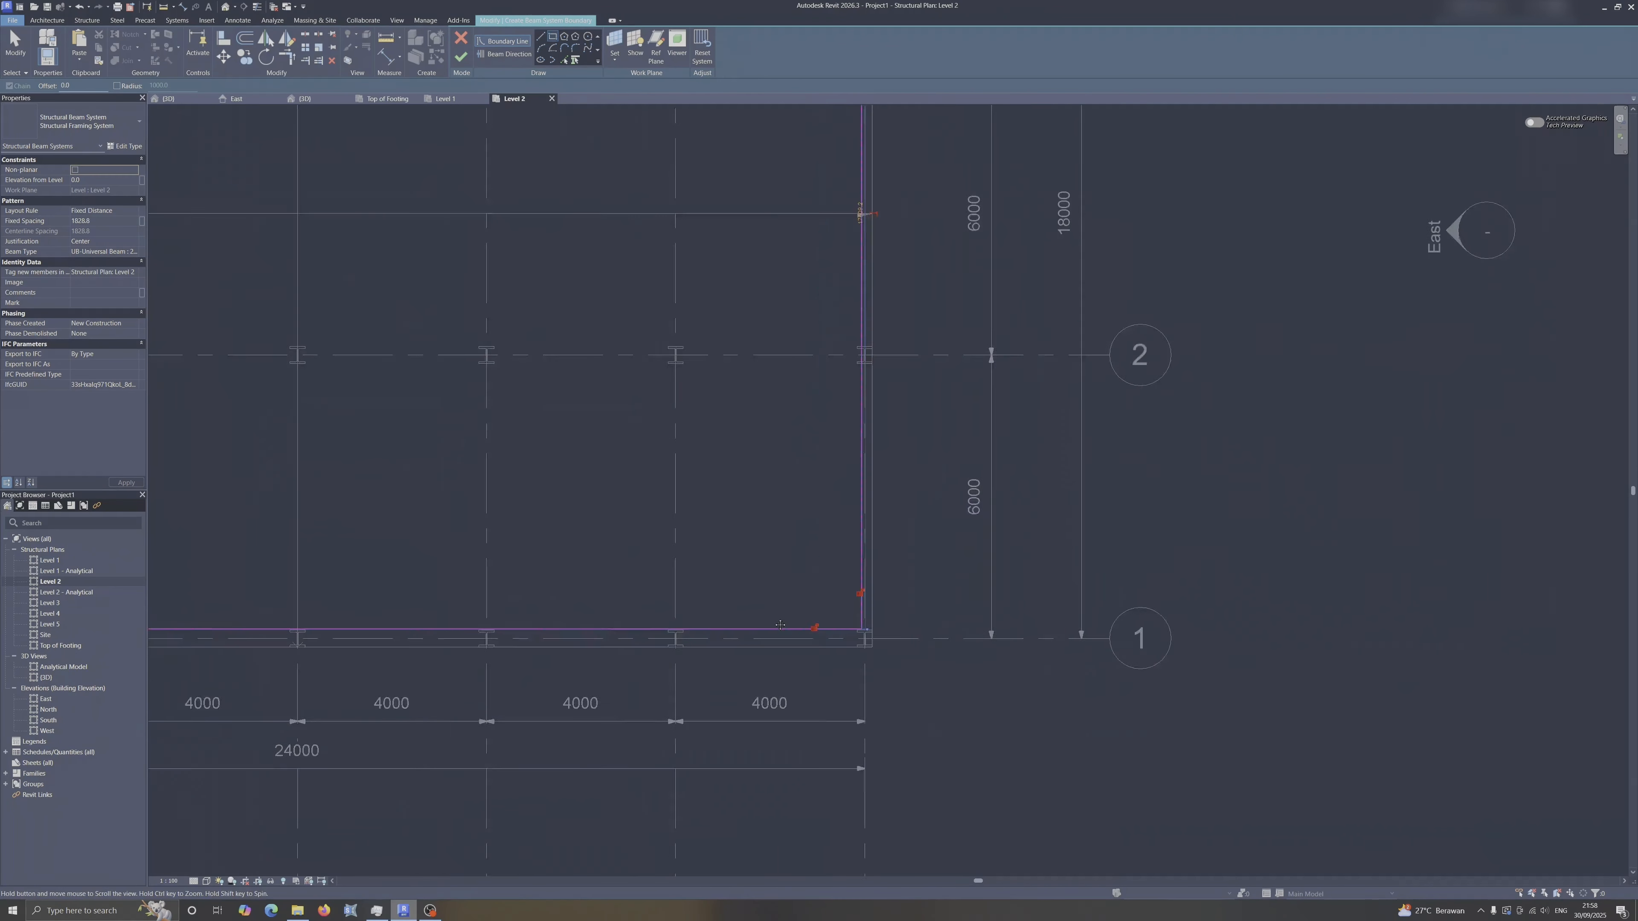
click(464, 63)
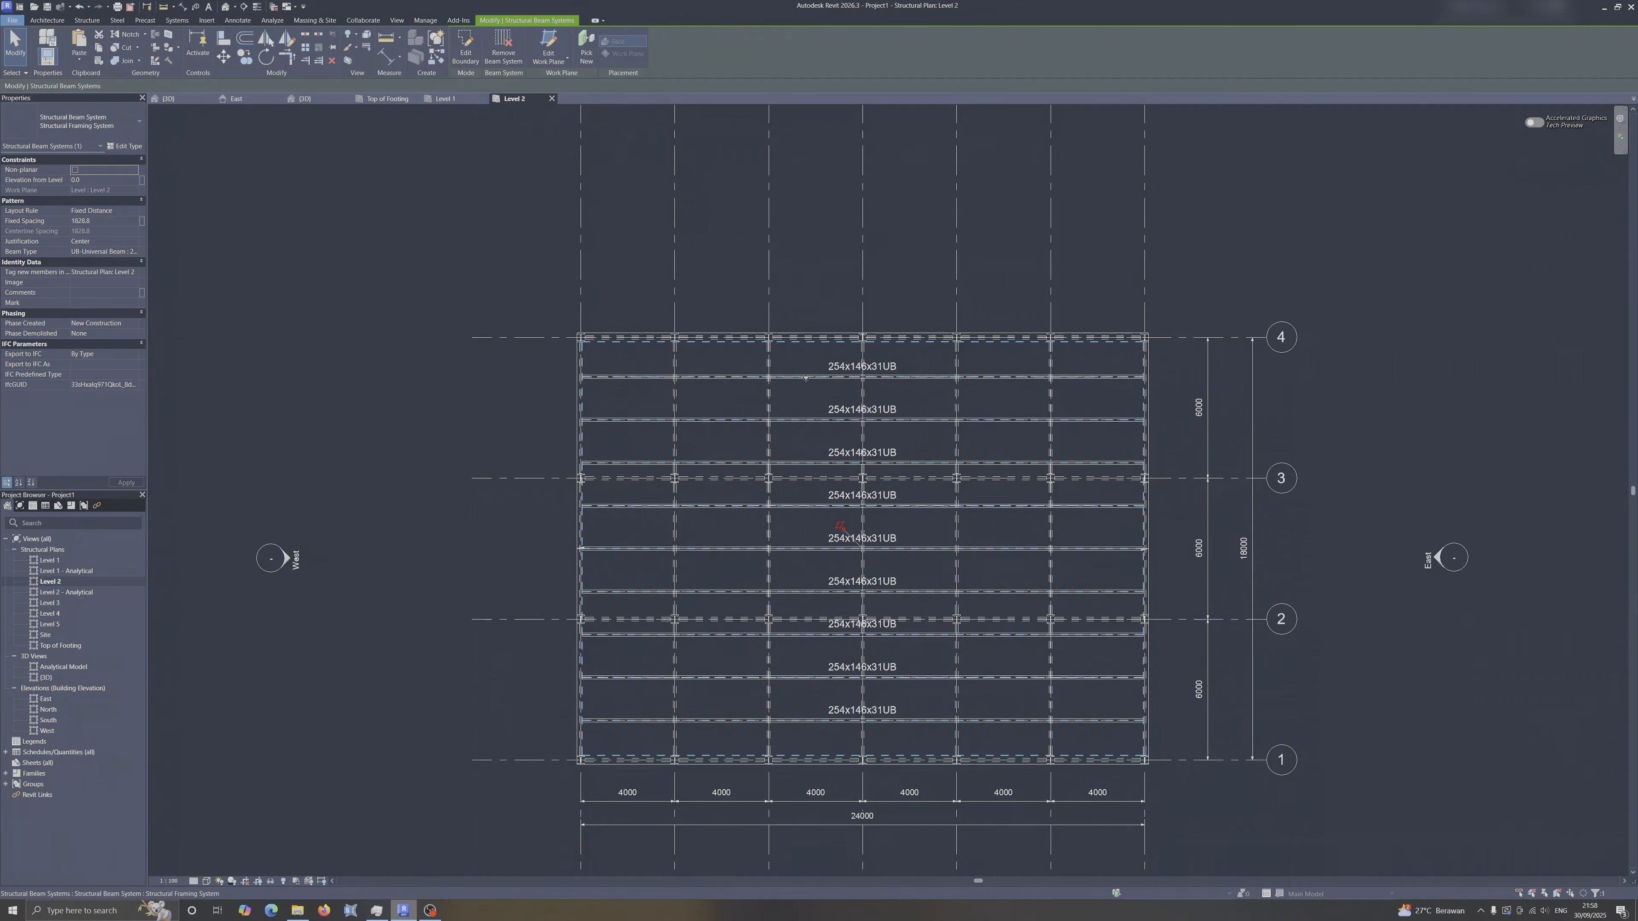
Inspect the beam system near grid A4, and examine the frame in the Steel structure tutorial project's 3D view for reference.
scroll(629, 389, up, 3)
scroll(629, 389, up, 2)
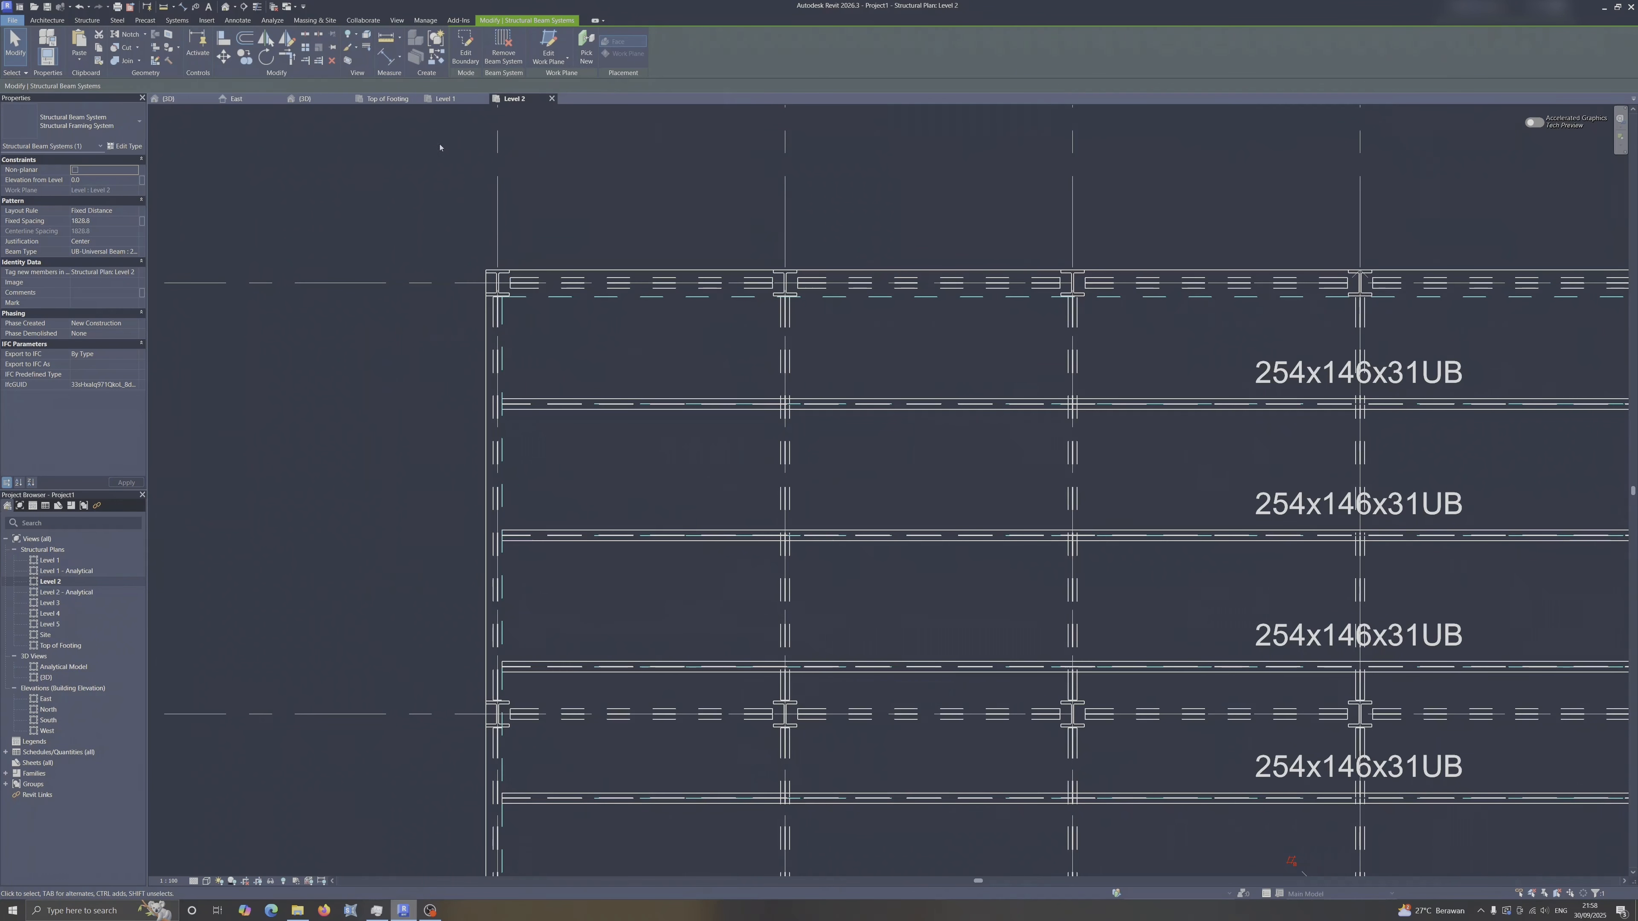
click(185, 102)
middle_drag(773, 493, 786, 616)
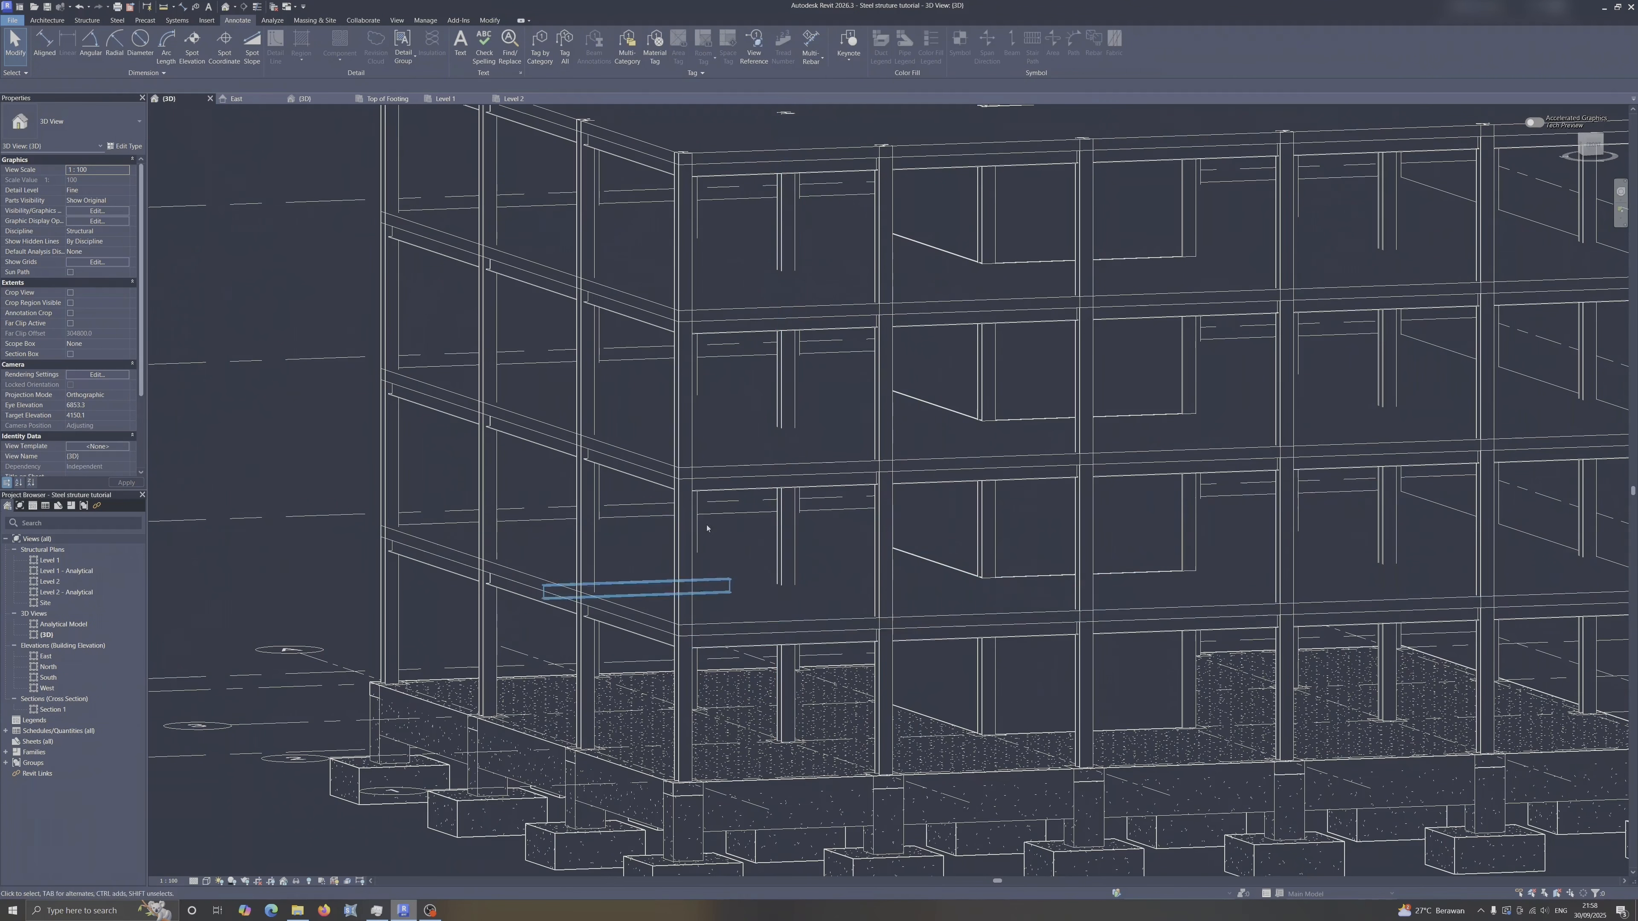
Return to Project1's 3D view and hide the Level 2 concrete floor in the view to expose the steel framing.
click(304, 100)
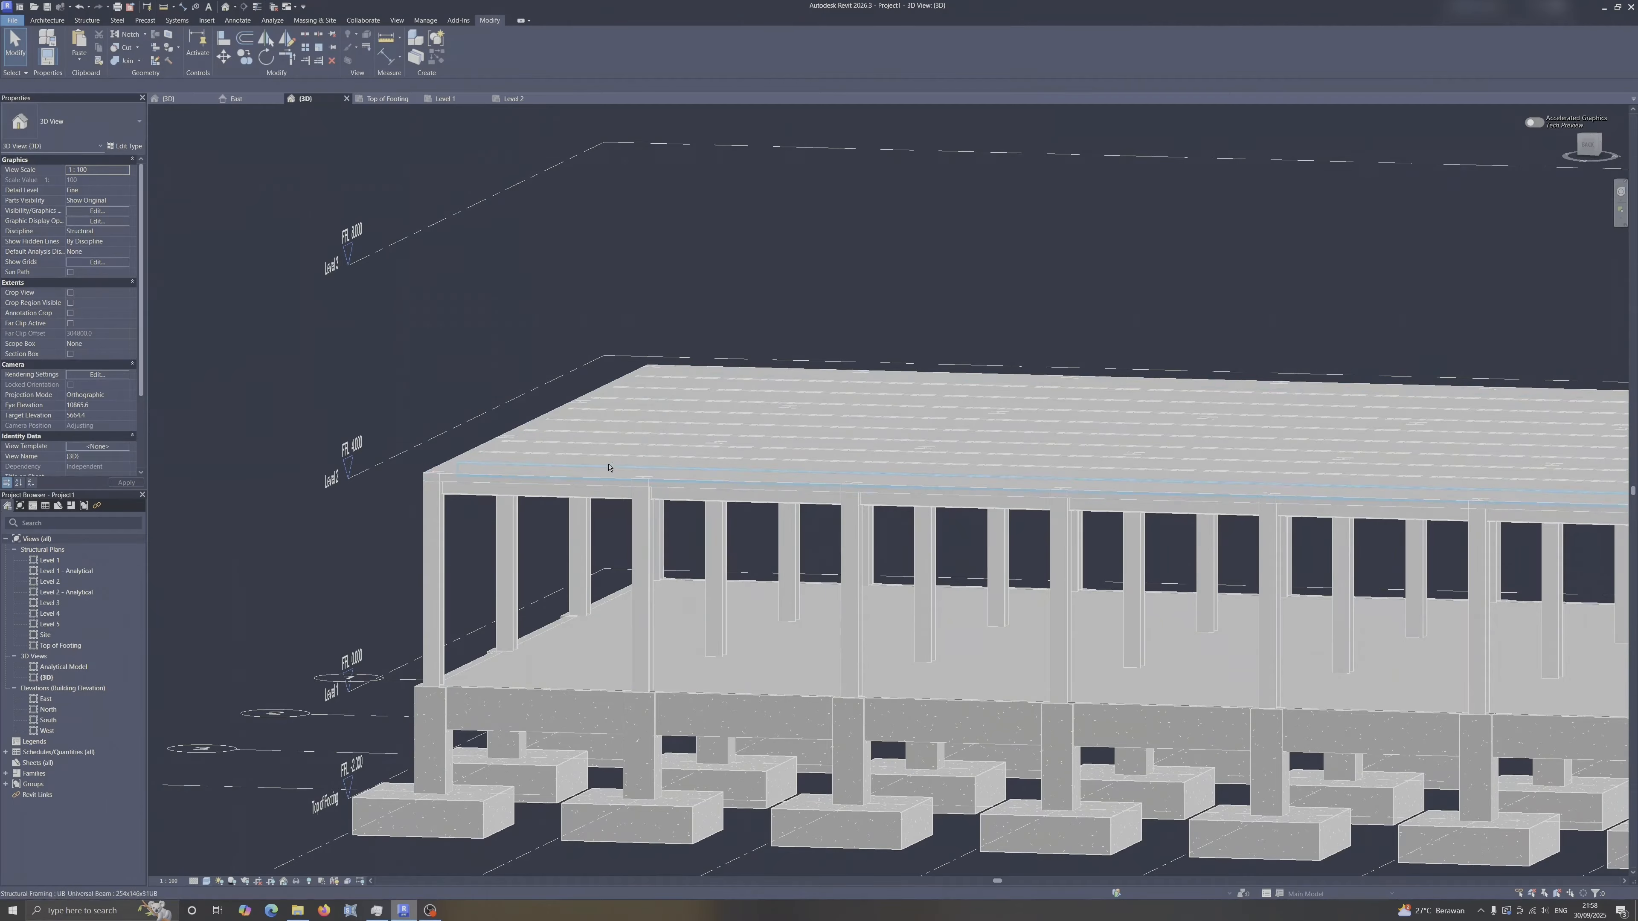
mouse_move(610, 469)
shift+middle_down()
mouse_move(593, 670)
mouse_move(812, 574)
shift+middle_up()
scroll(714, 553, up, 2)
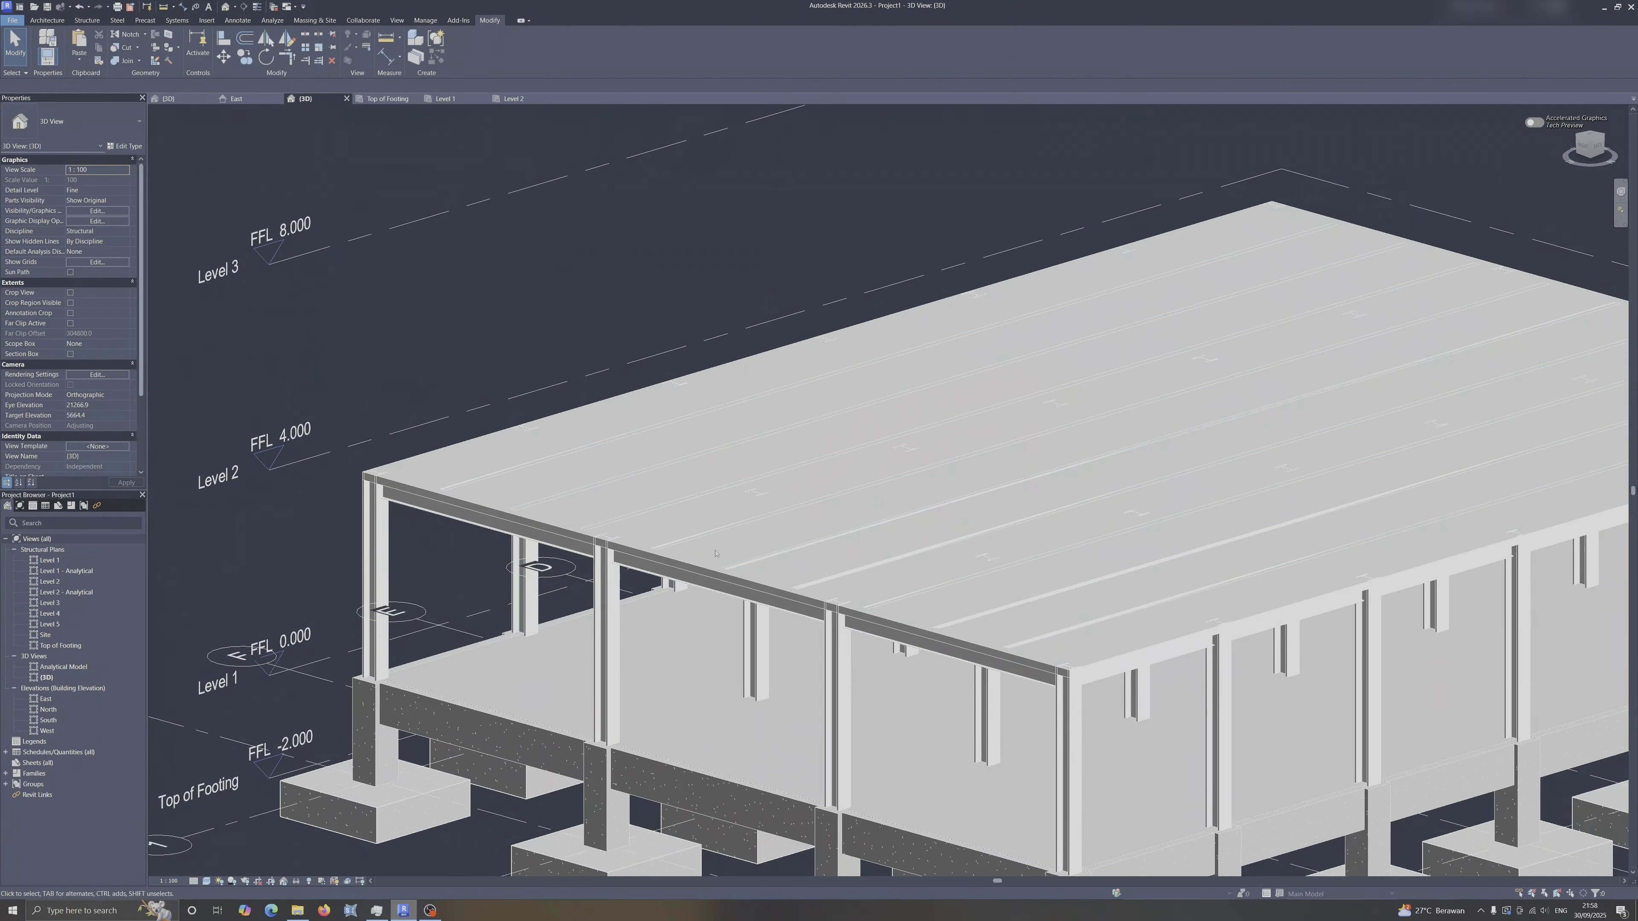
click(697, 570)
right_click(700, 562)
mouse_move(766, 624)
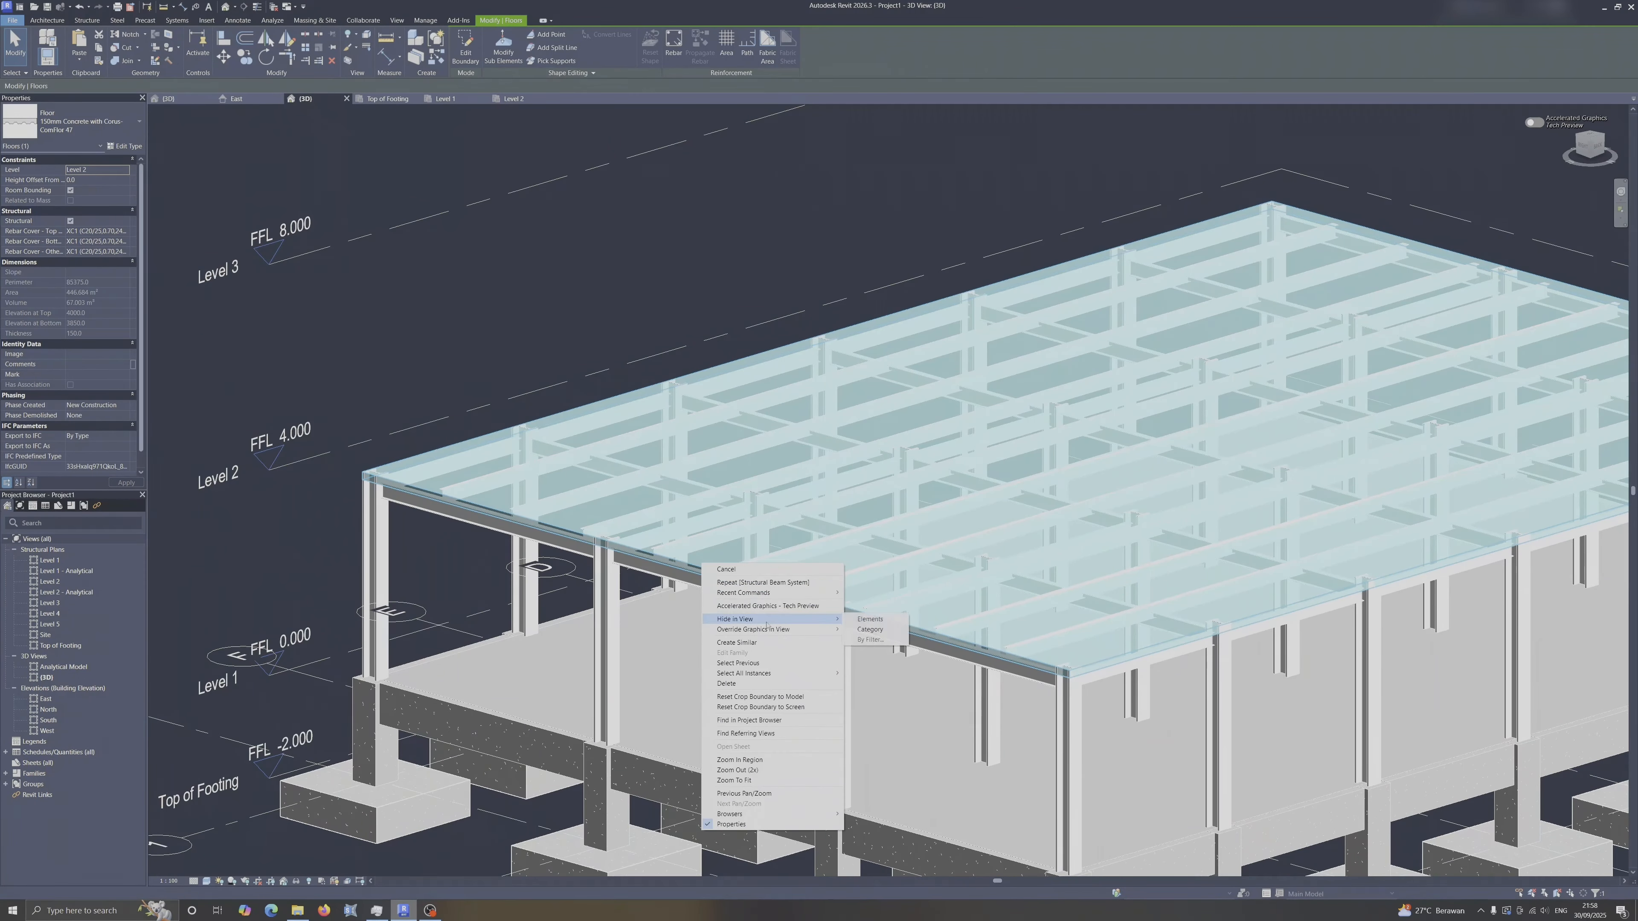
click(870, 619)
shift+middle_drag(869, 619, 761, 413)
Examine the Level 2 beam system from above, checking how its secondary beams sit relative to the columns and primary beams.
click(684, 426)
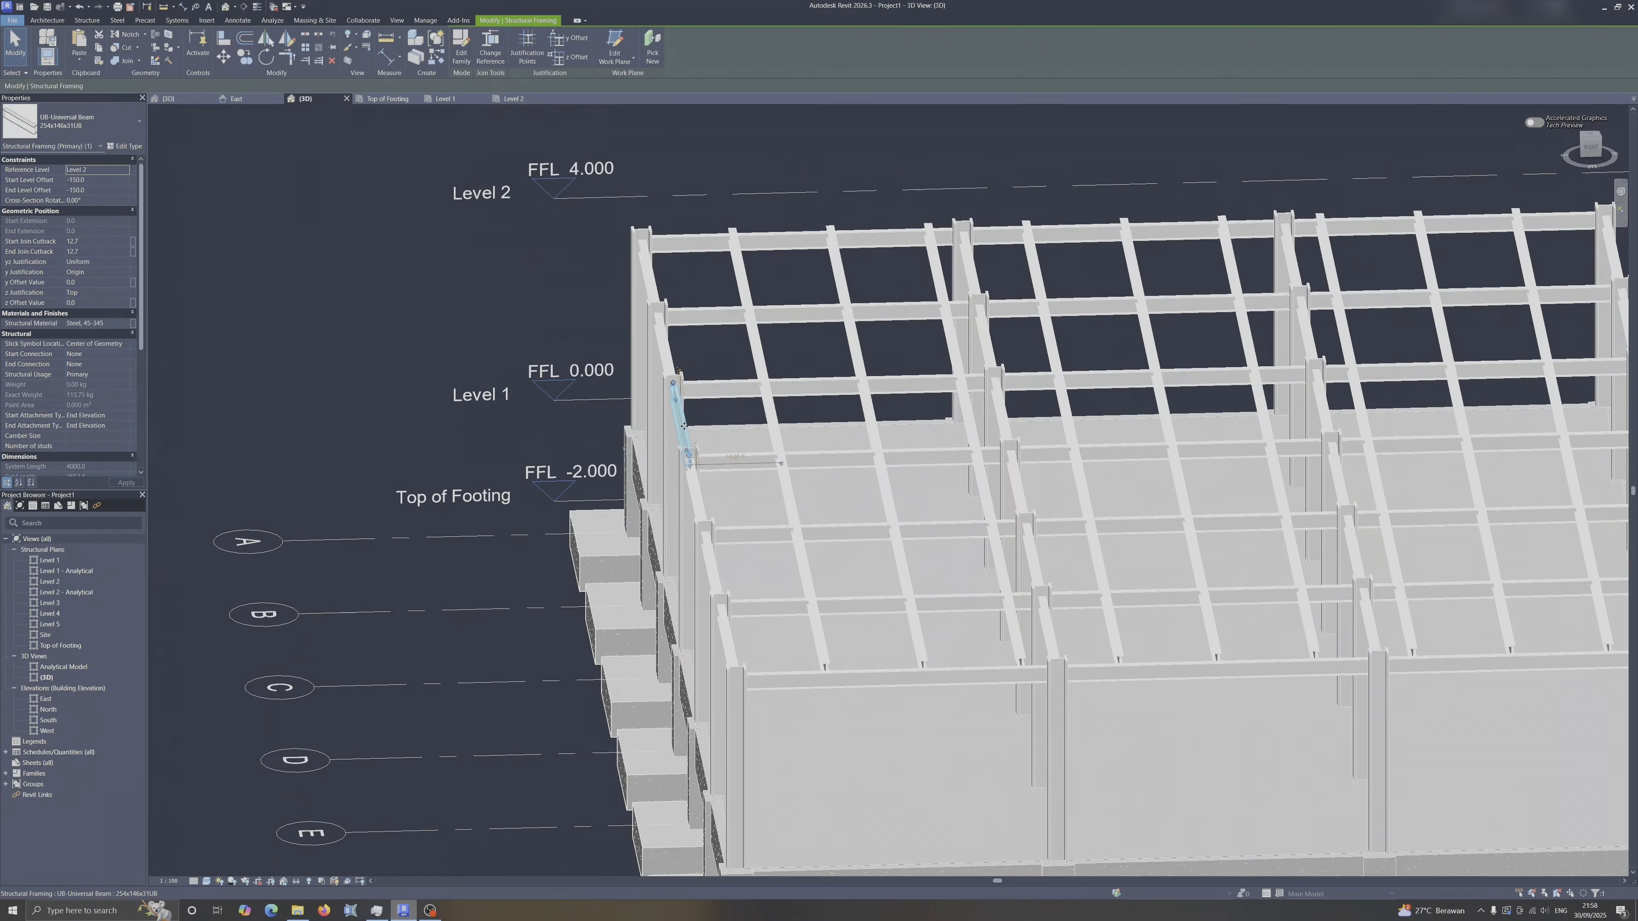
scroll(684, 426, up, 8)
key(Escape)
scroll(987, 494, down, 1)
middle_drag(986, 493, 334, 477)
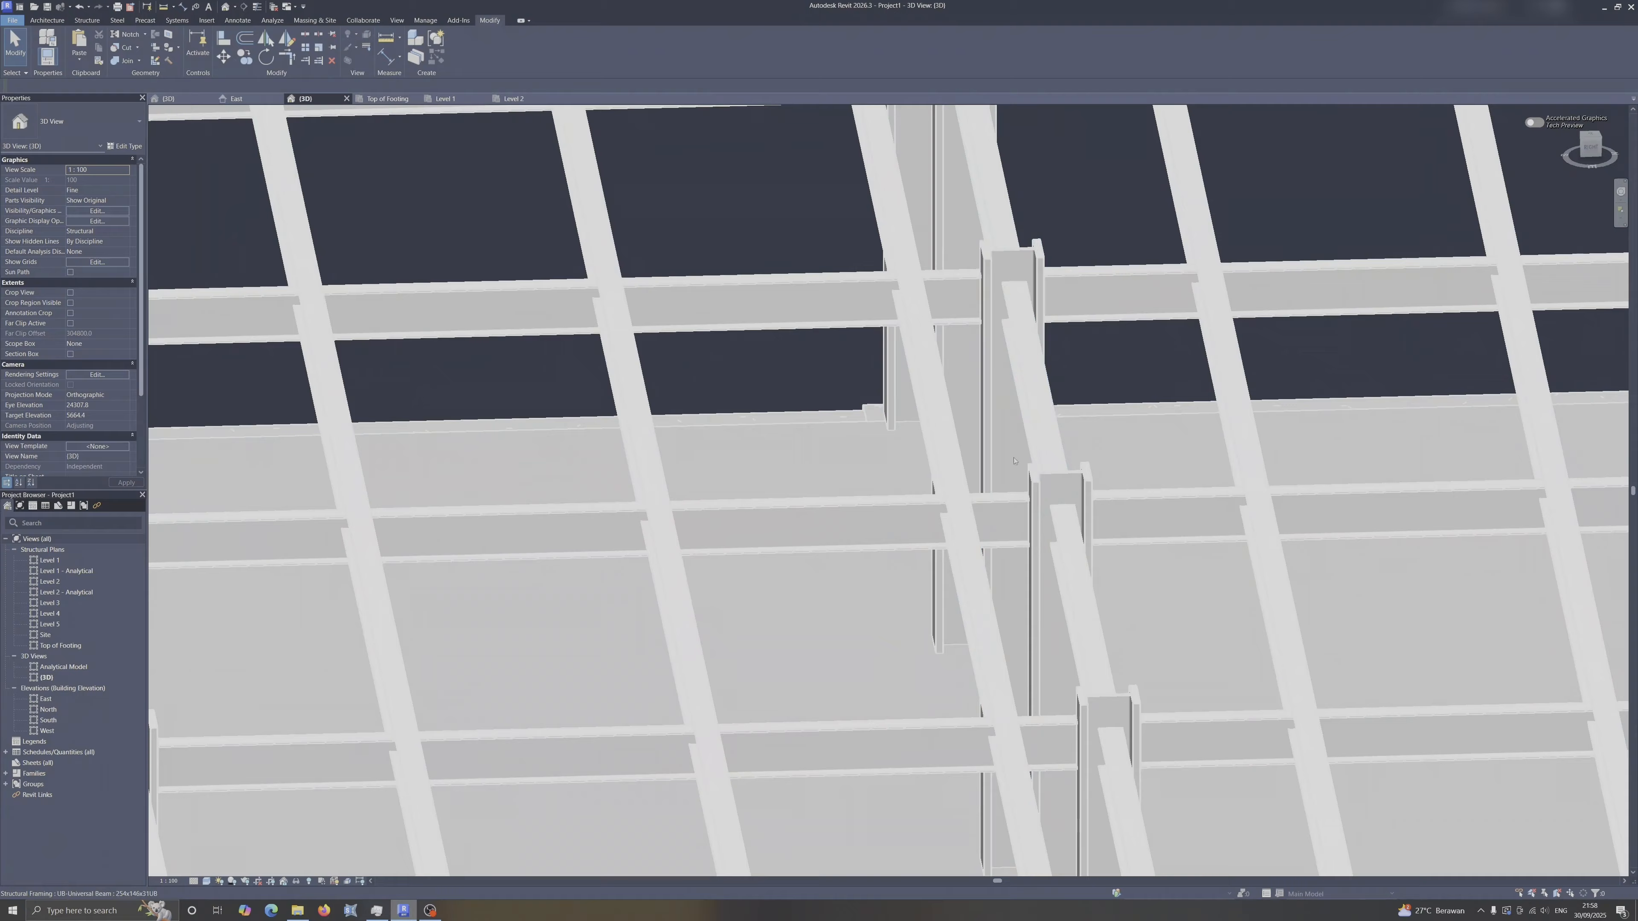
scroll(1006, 419, down, 3)
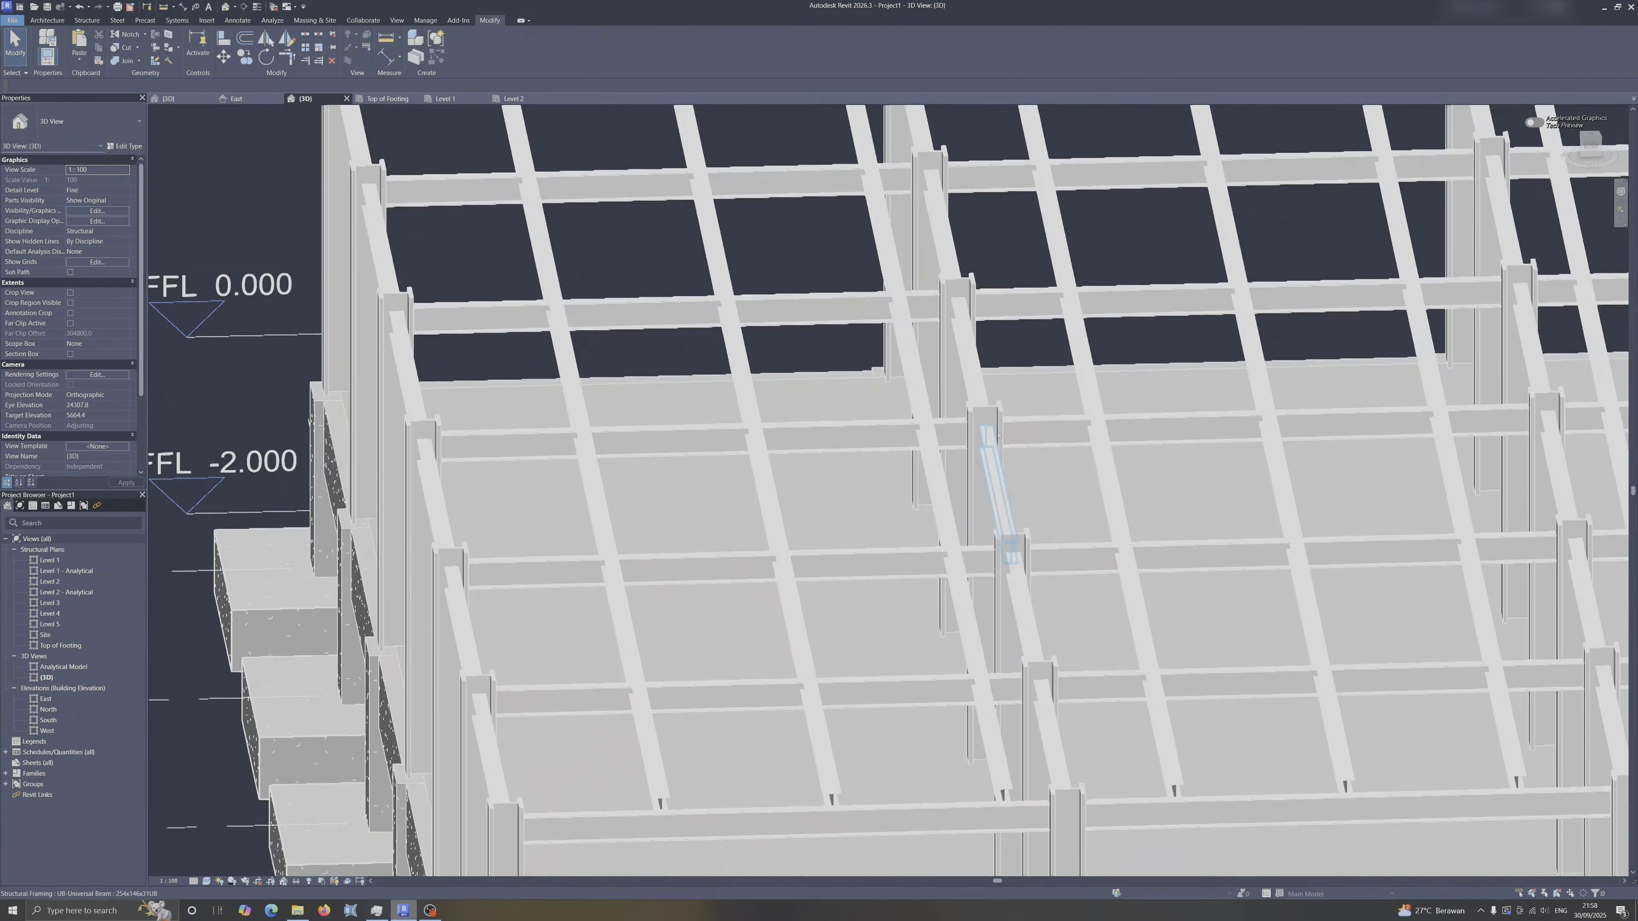
middle_drag(998, 436, 955, 397)
click(1035, 702)
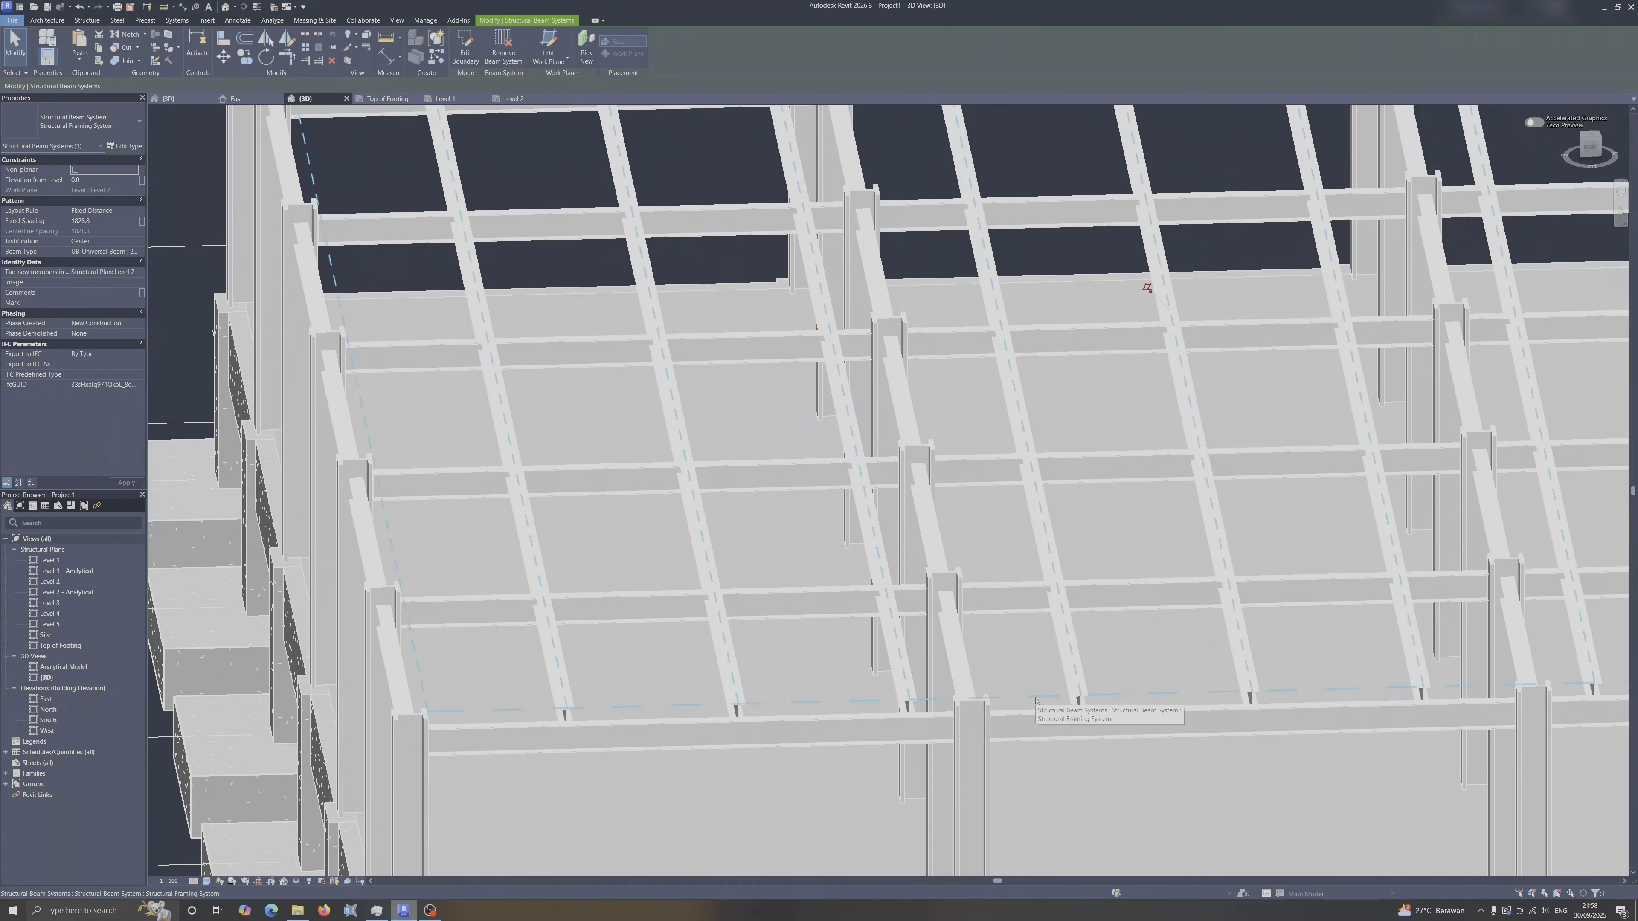
scroll(1030, 439, down, 1)
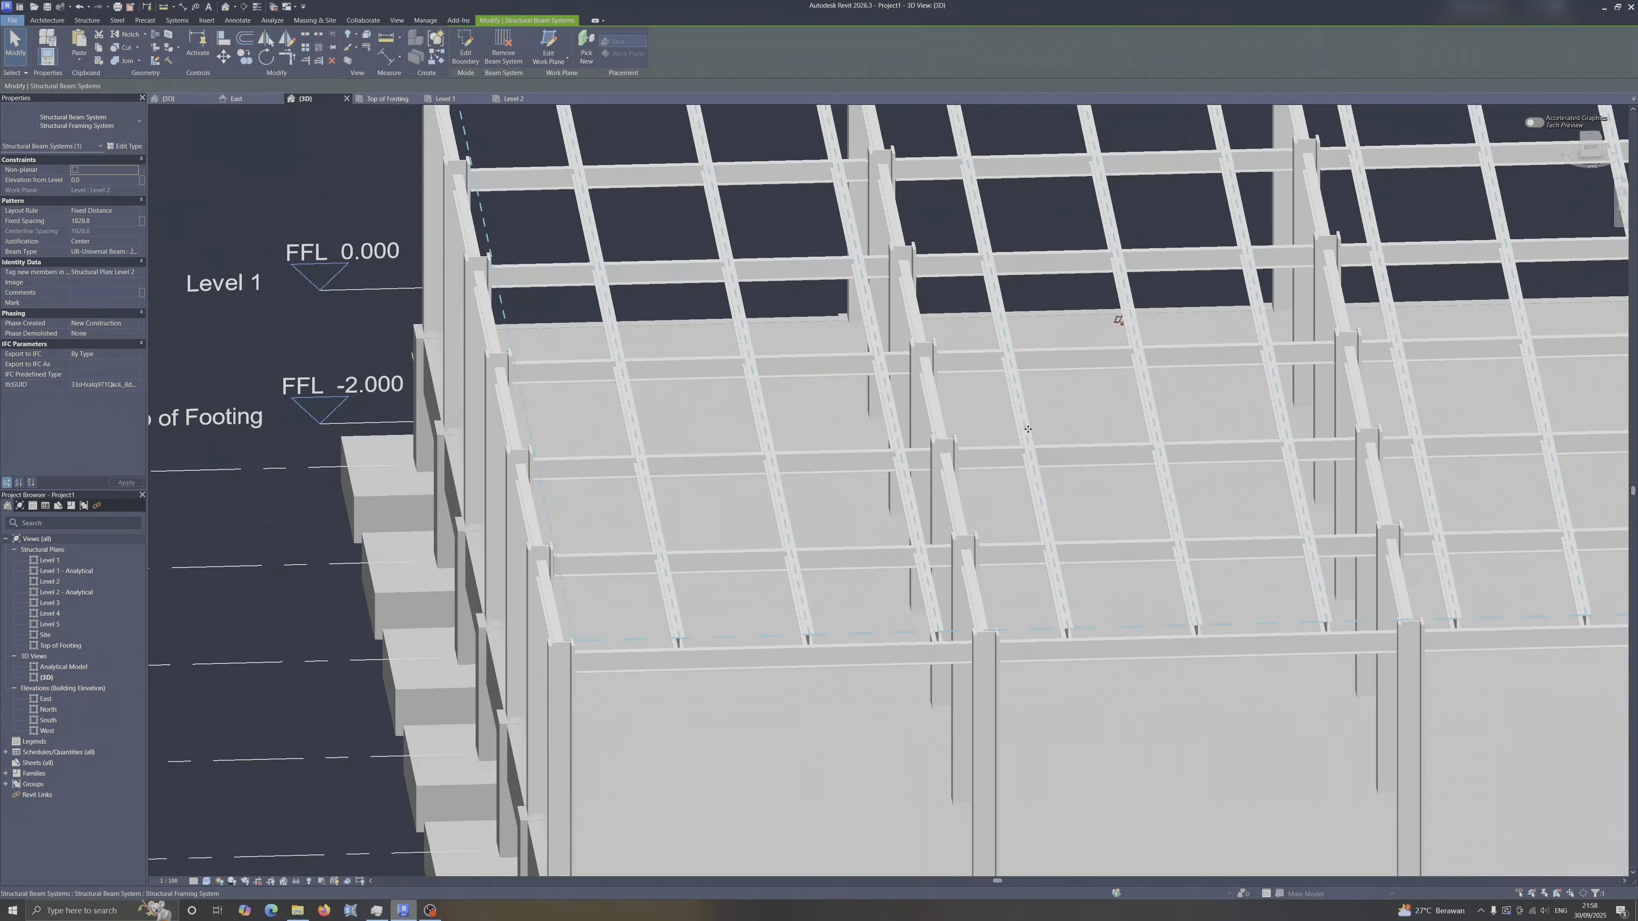
mouse_move(1027, 431)
shift+middle_down()
mouse_move(1063, 450)
mouse_move(1031, 443)
shift+middle_up()
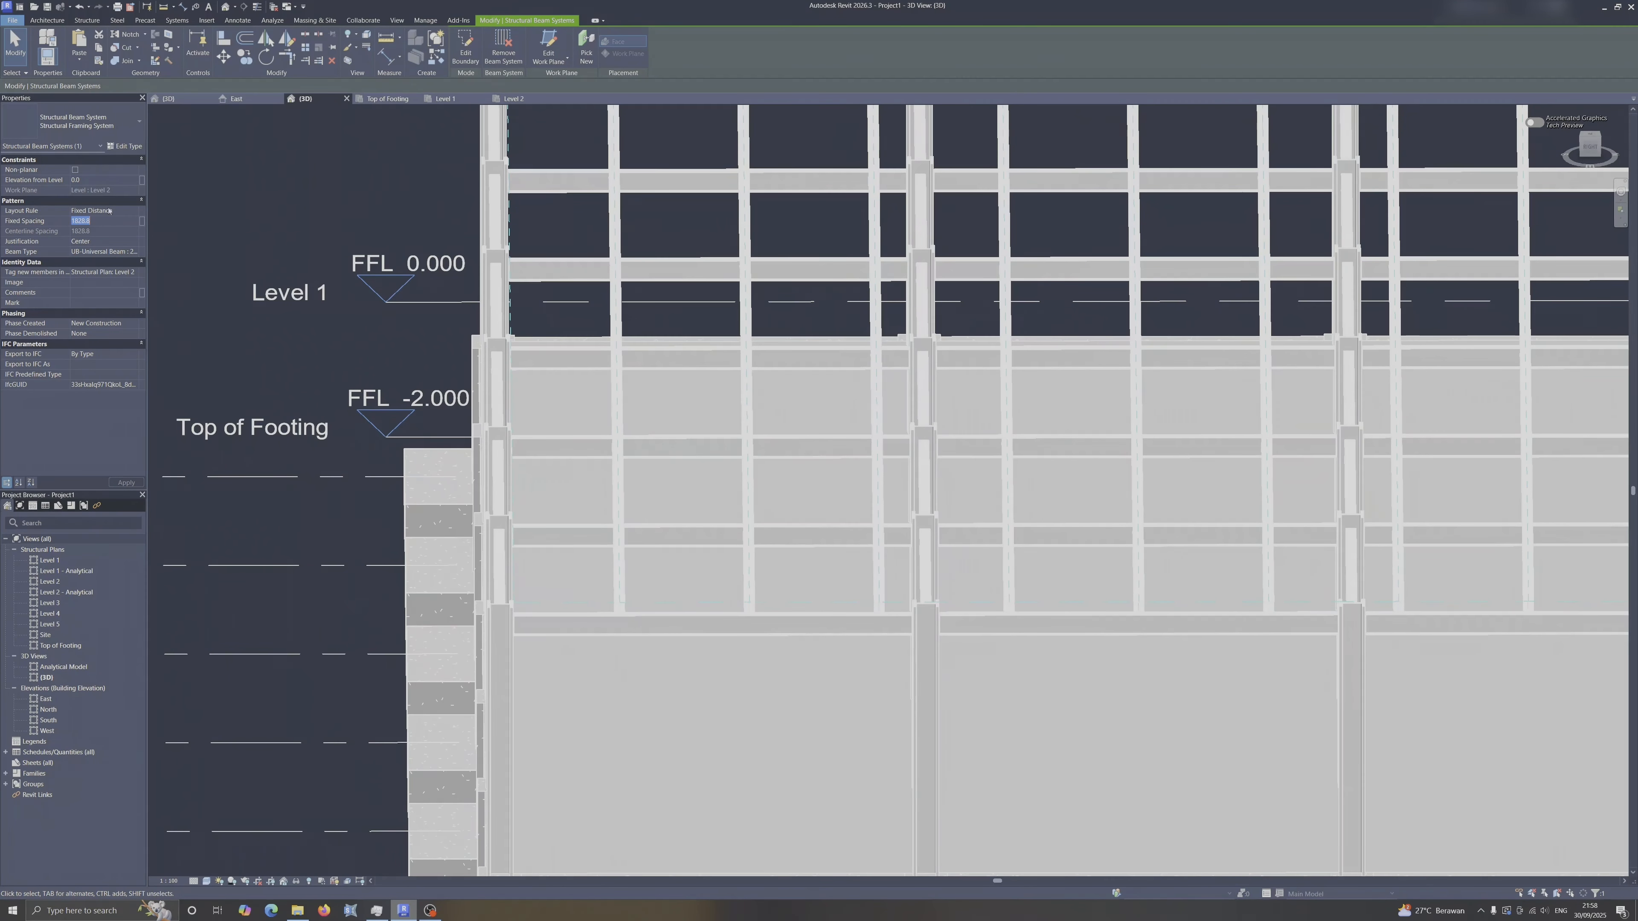
Return to the Level 2 structural plan and clear the beam system selection.
click(514, 98)
scroll(633, 208, down, 5)
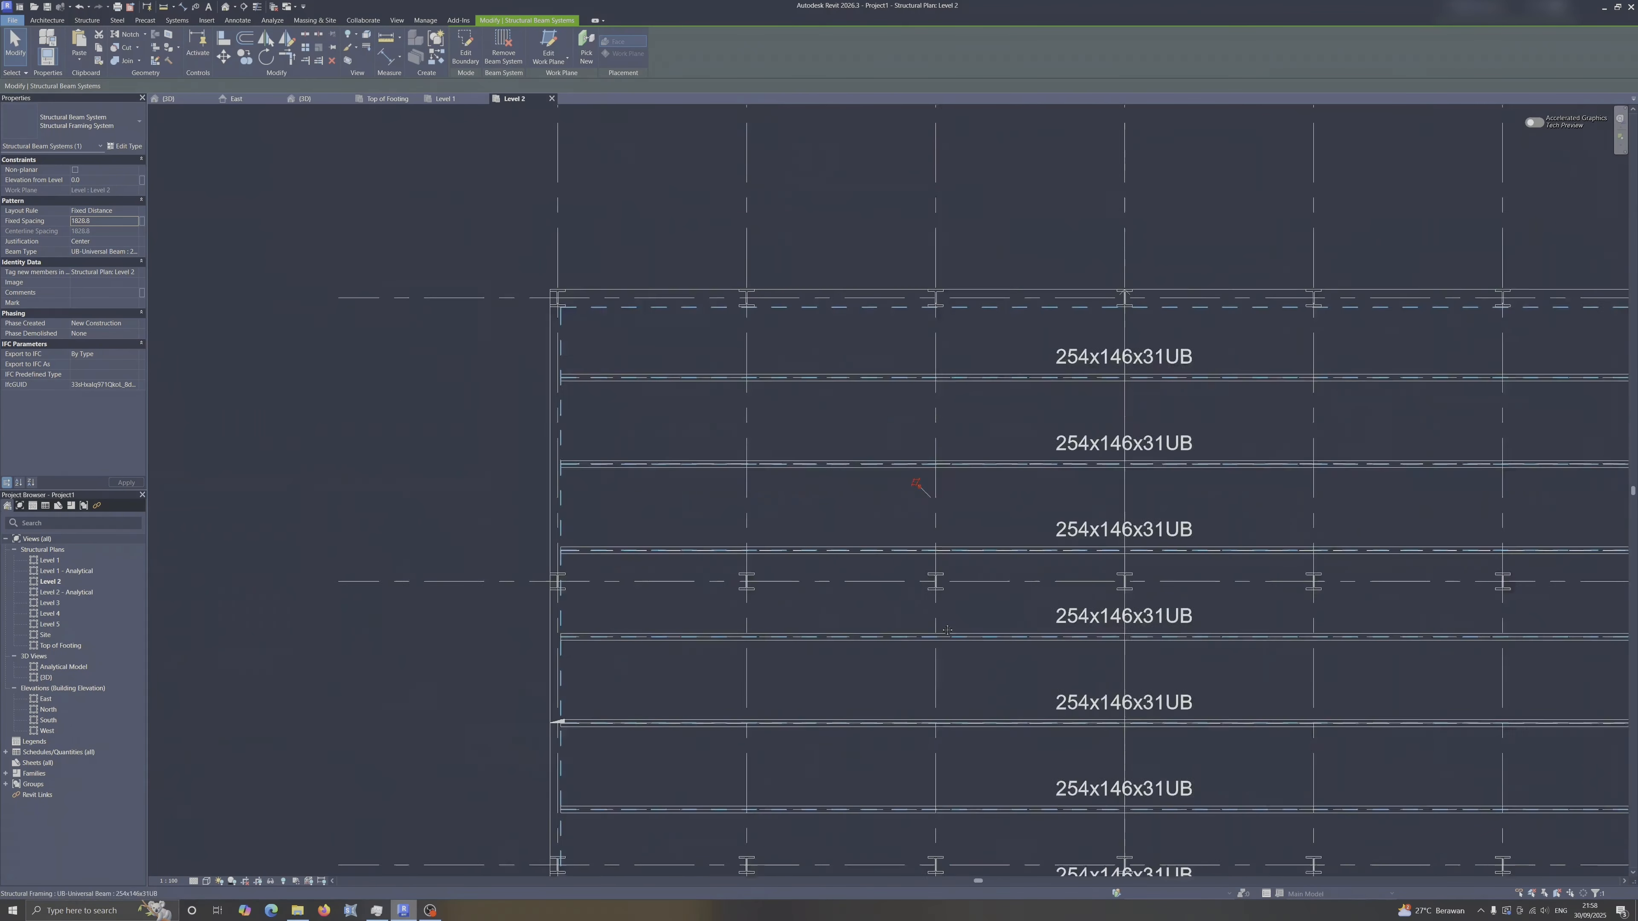
scroll(844, 403, down, 2)
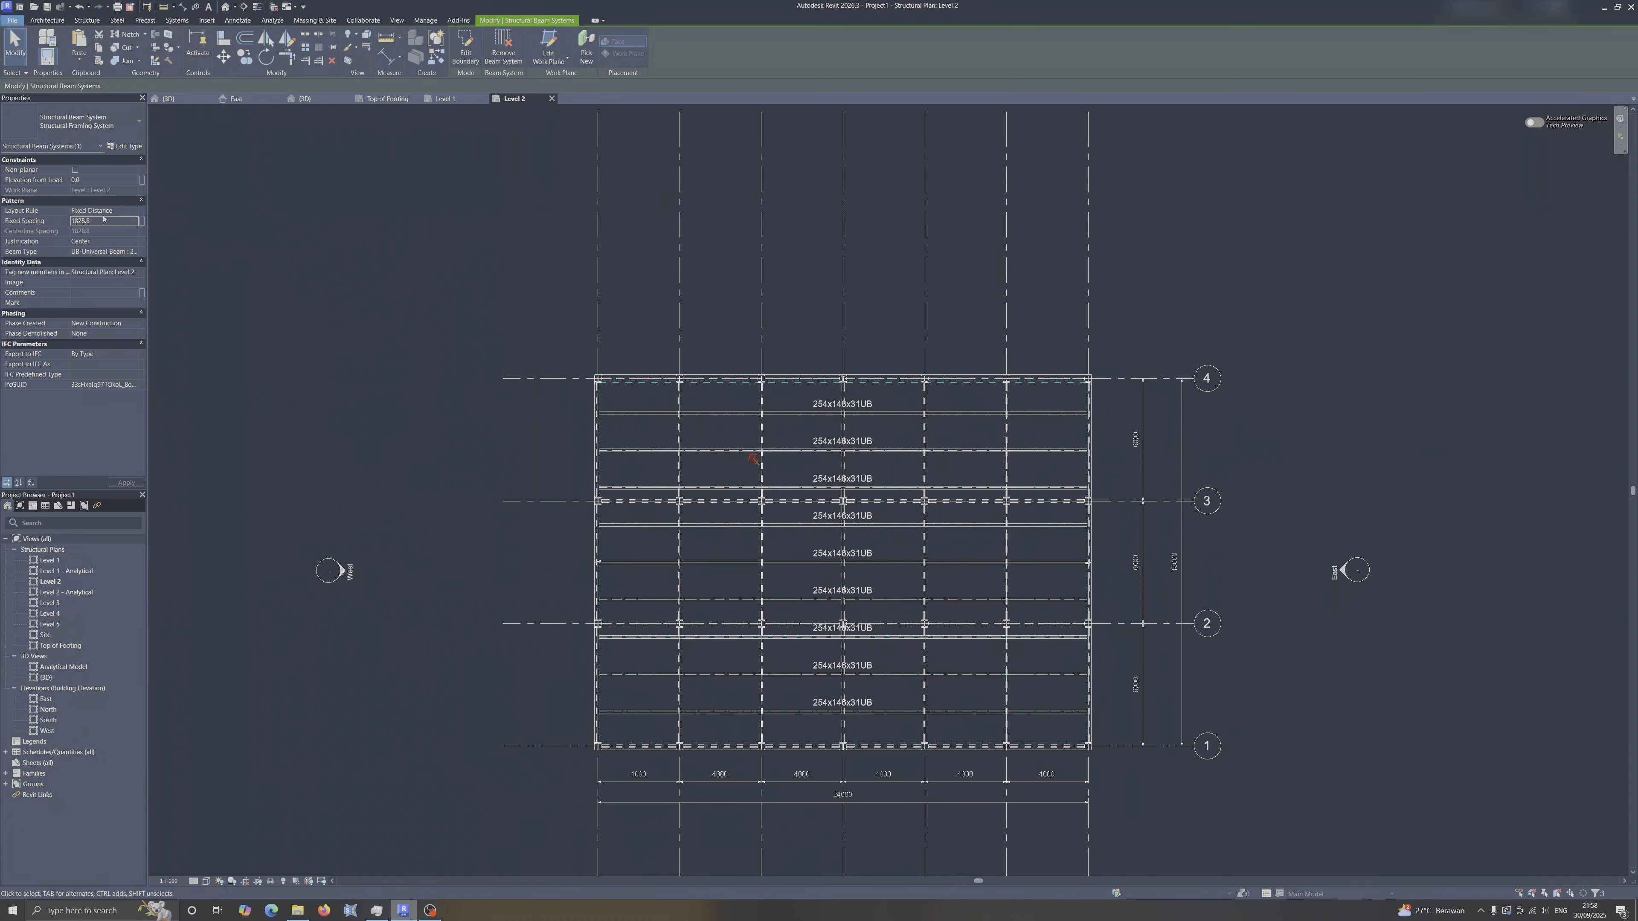
scroll(580, 380, up, 3)
click(853, 417)
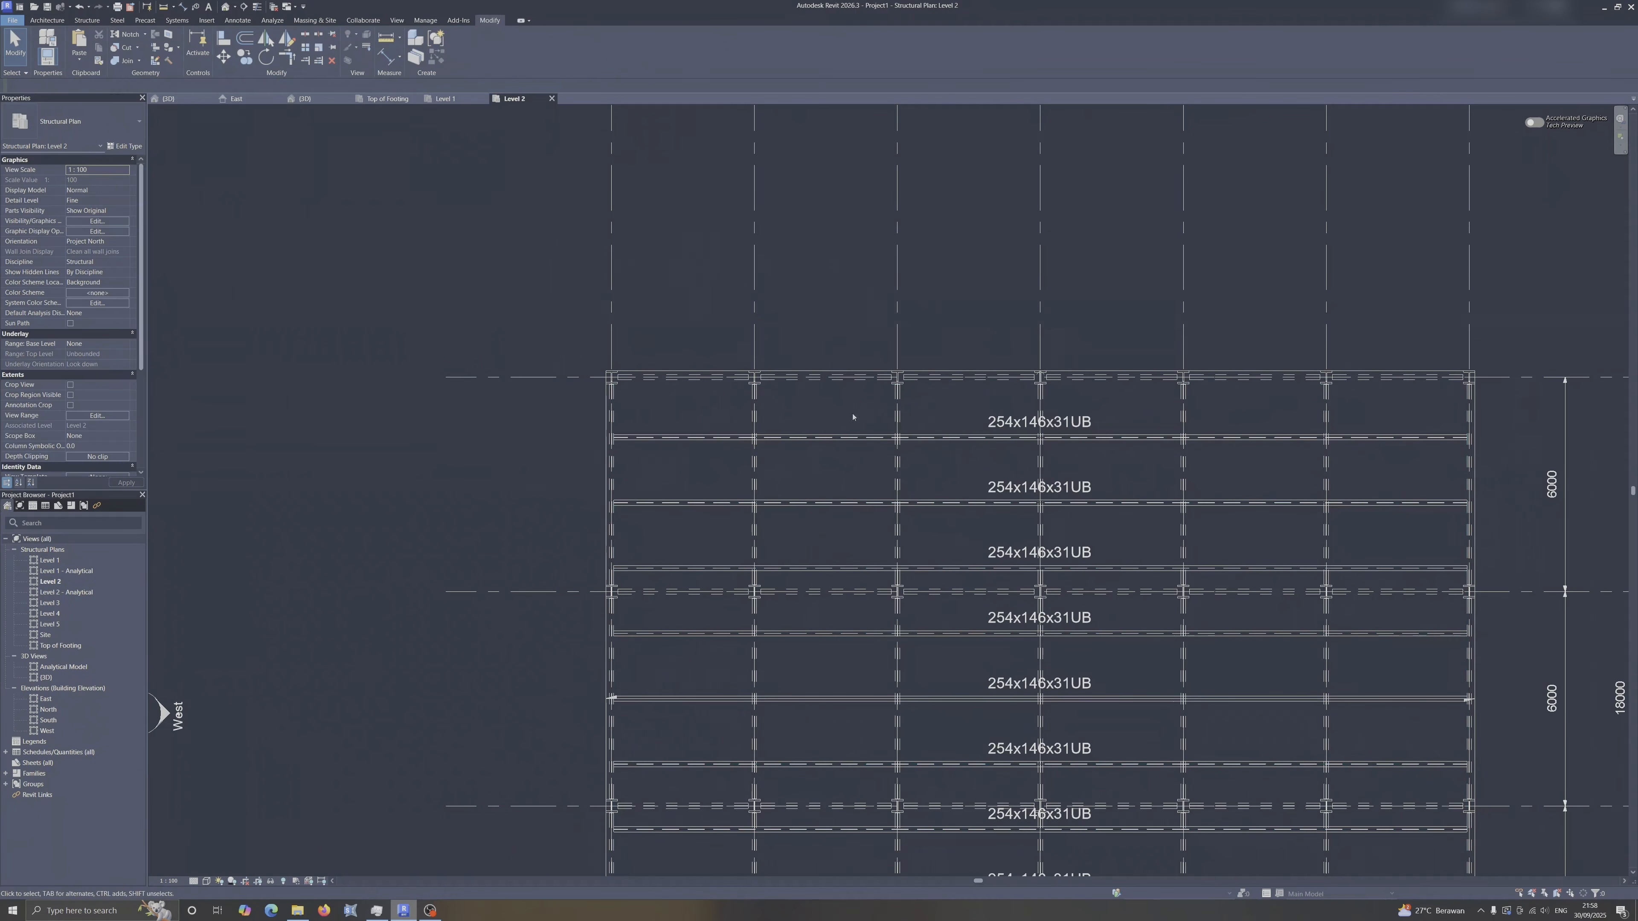
Add an aligned dimension string from grid 4 through the first three secondary beams of the beam system.
click(237, 20)
click(43, 45)
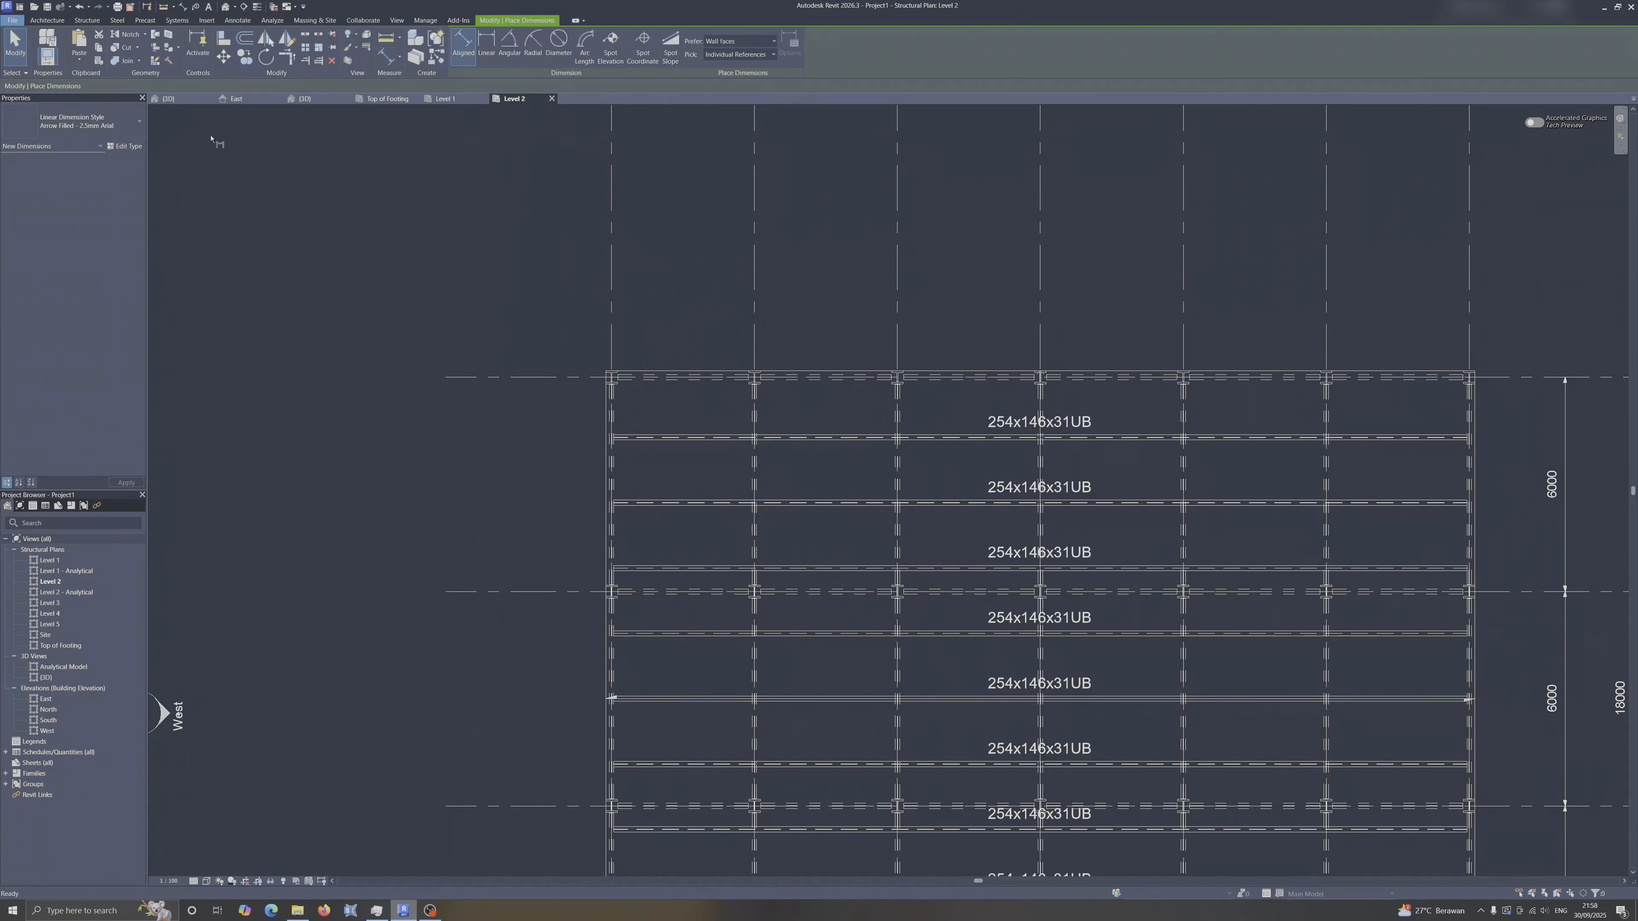
scroll(781, 387, up, 2)
scroll(995, 483, up, 3)
click(1007, 473)
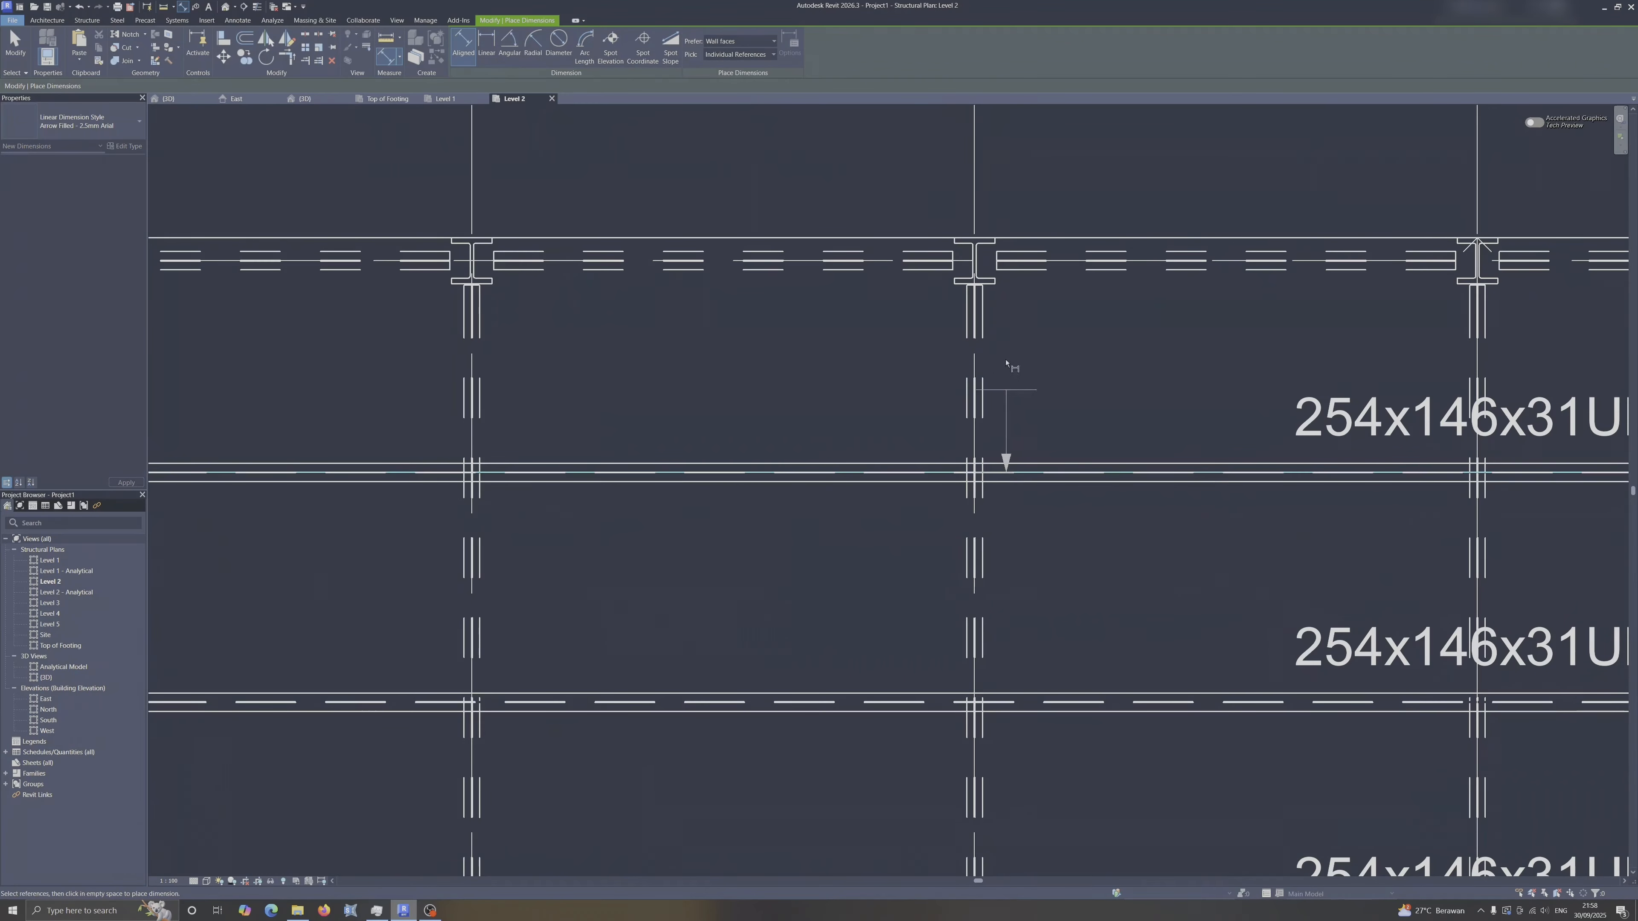
click(1036, 263)
middle_drag(1065, 494, 923, 379)
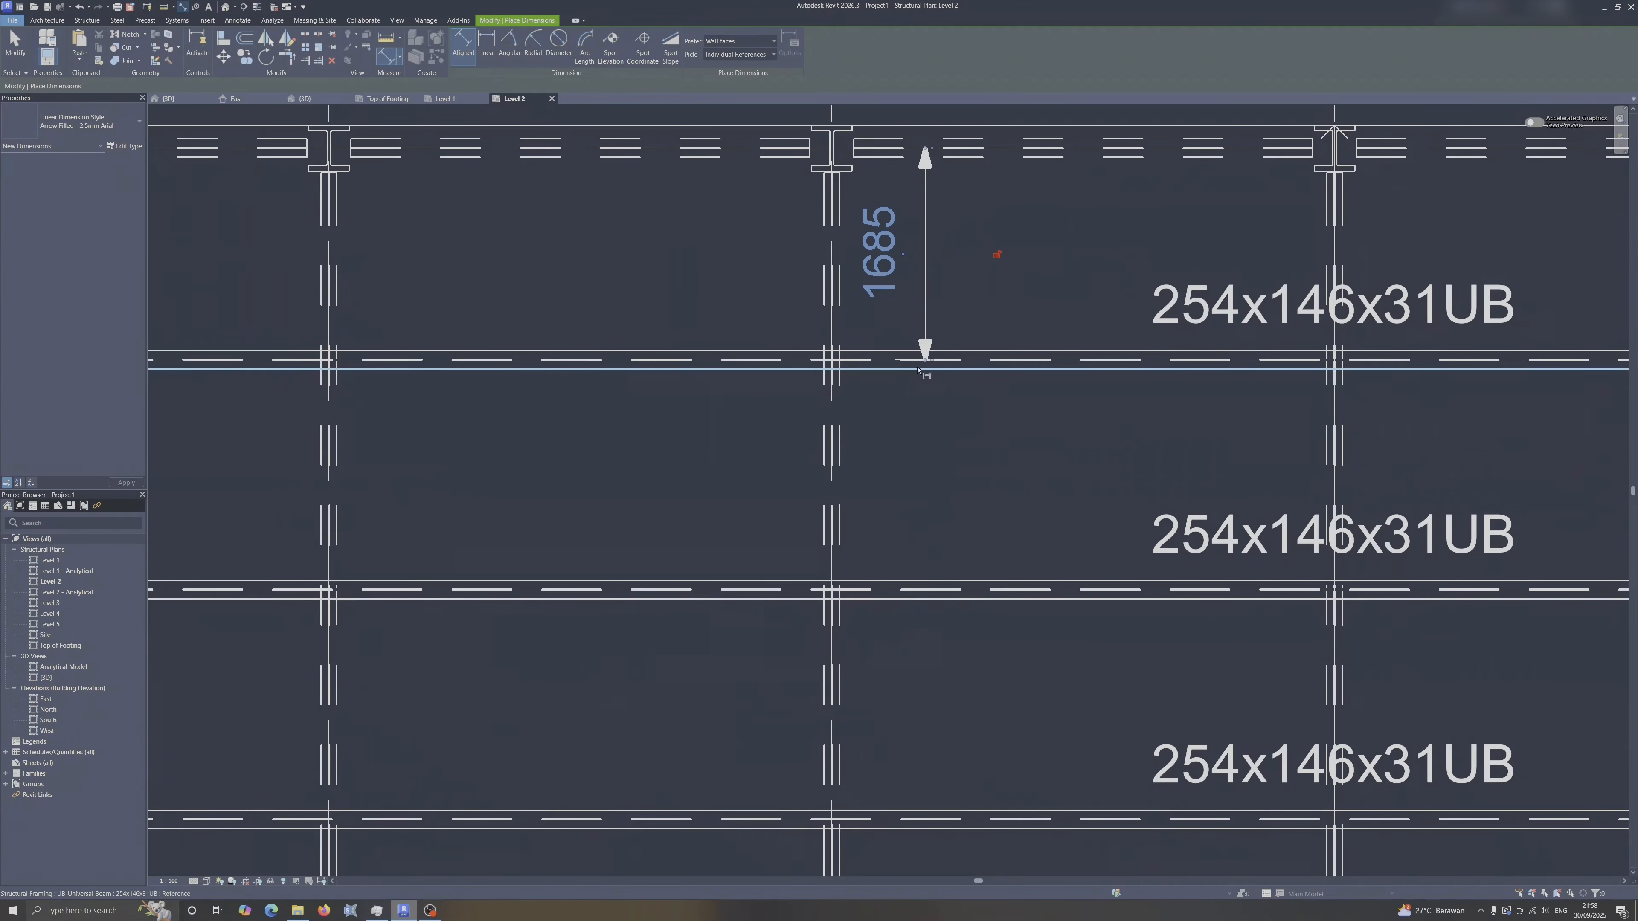
click(912, 593)
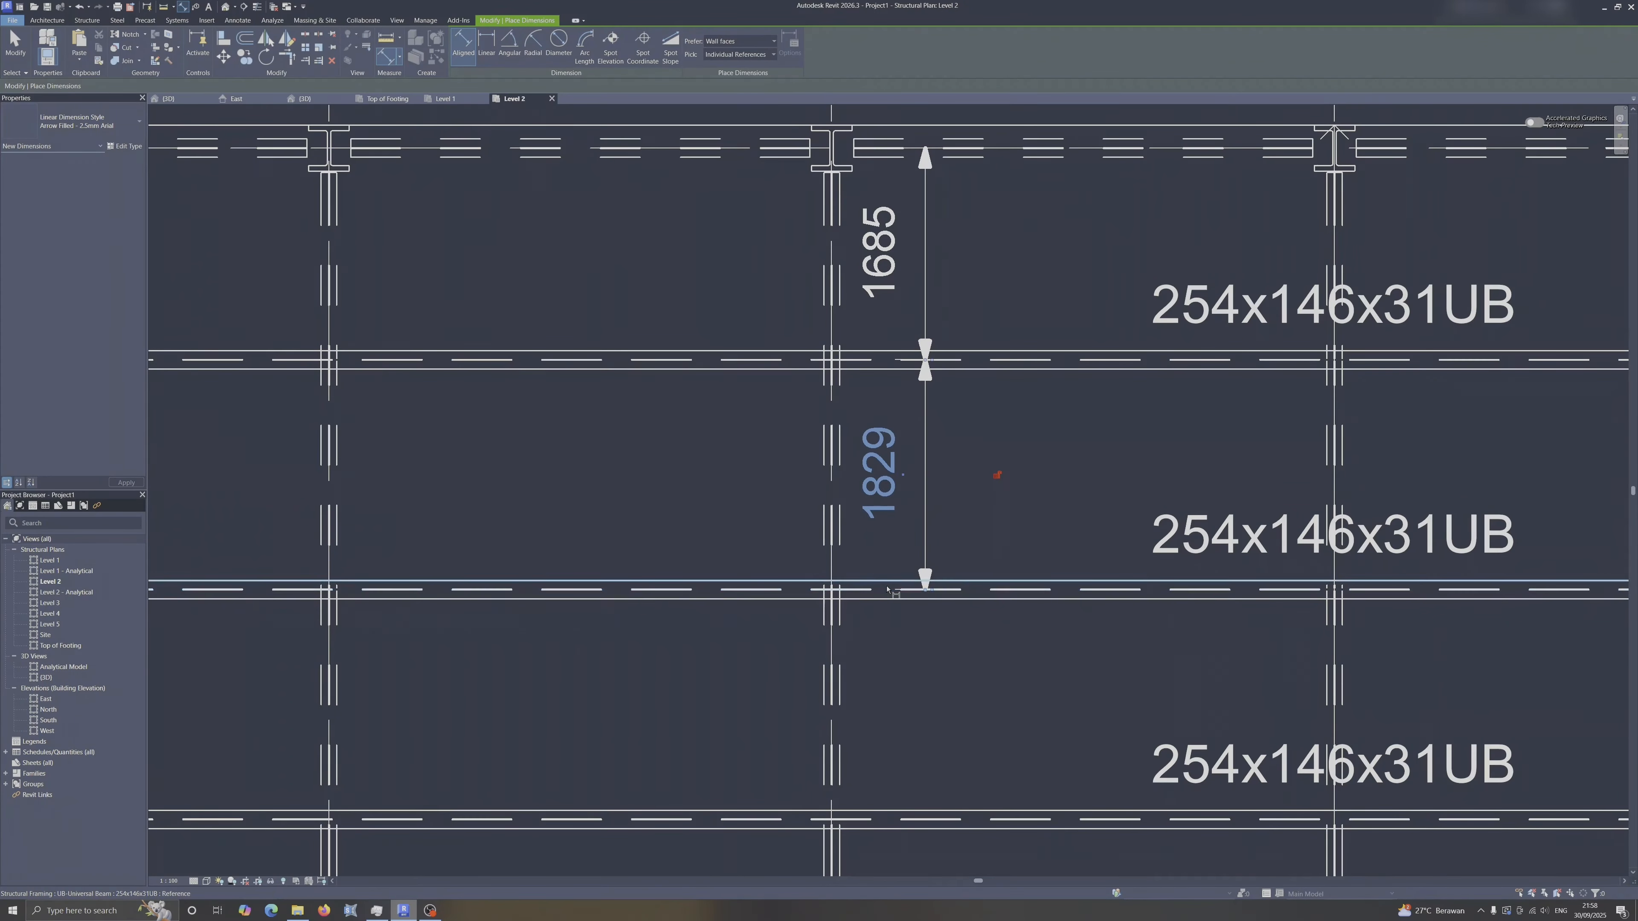
click(936, 818)
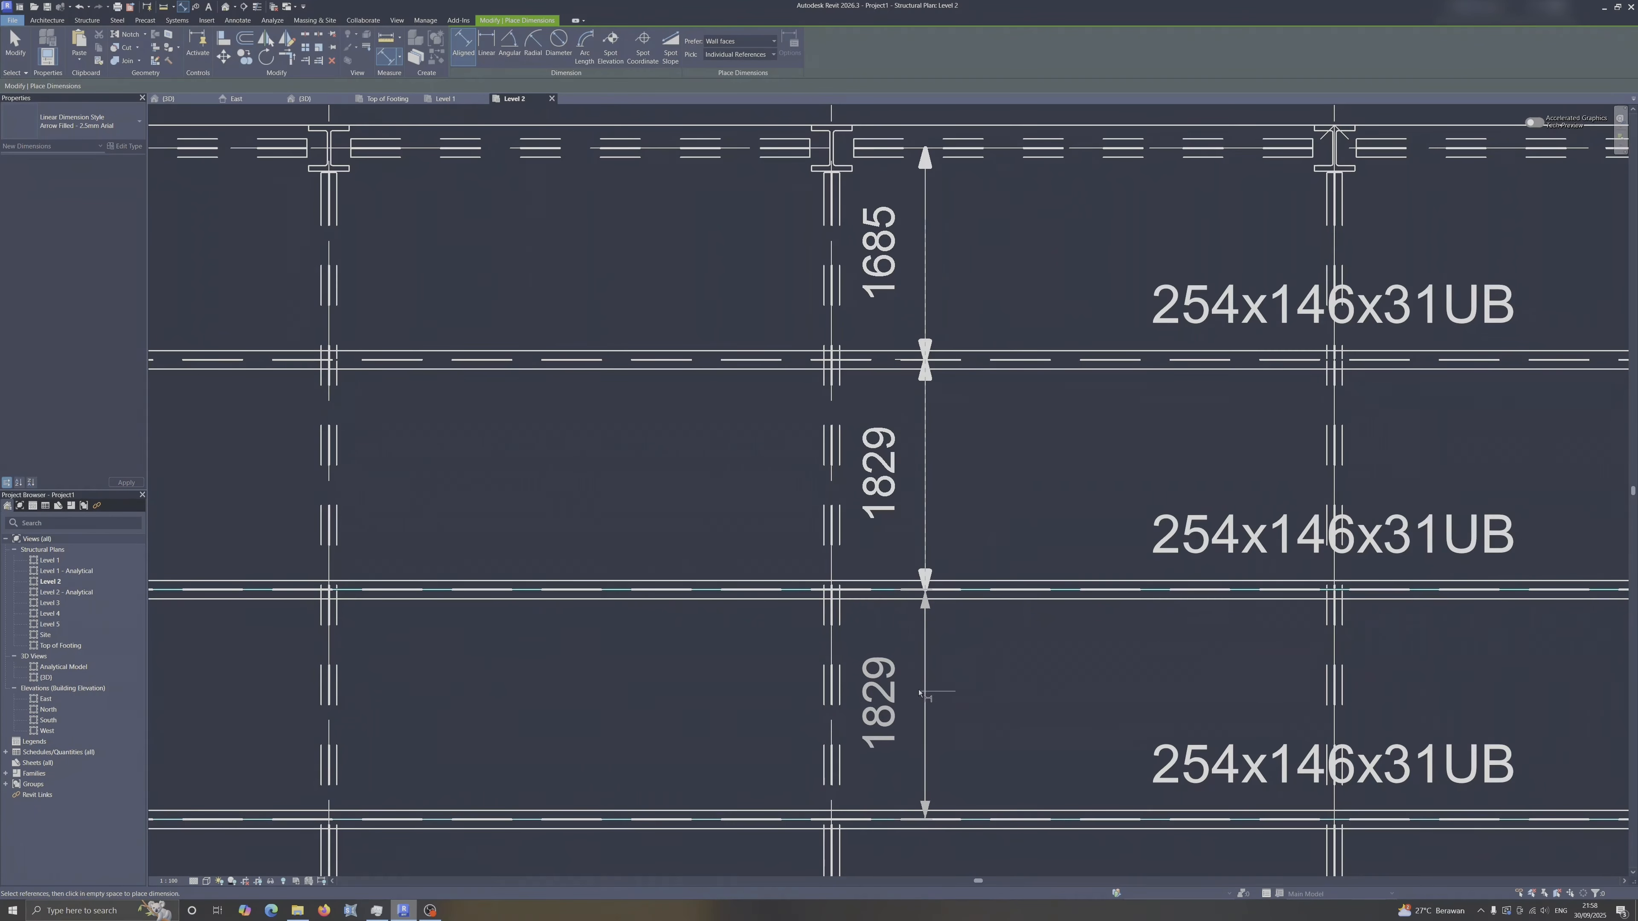
scroll(929, 688, down, 2)
click(929, 687)
key(Escape)
key(Escape)
click(690, 475)
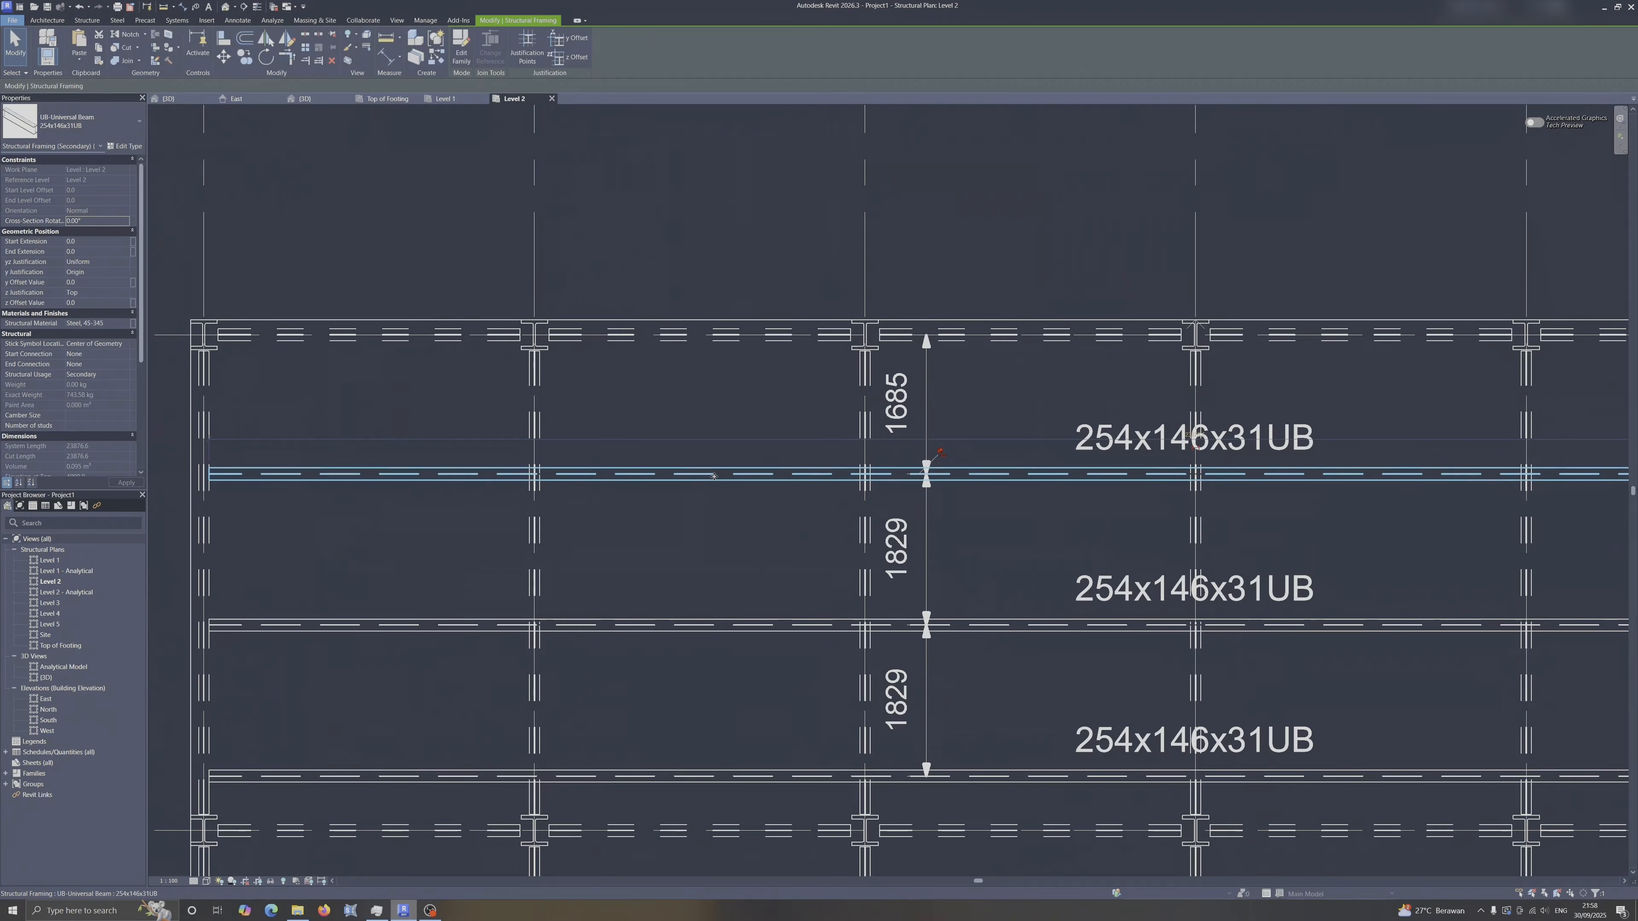
key(Escape)
scroll(503, 454, down, 3)
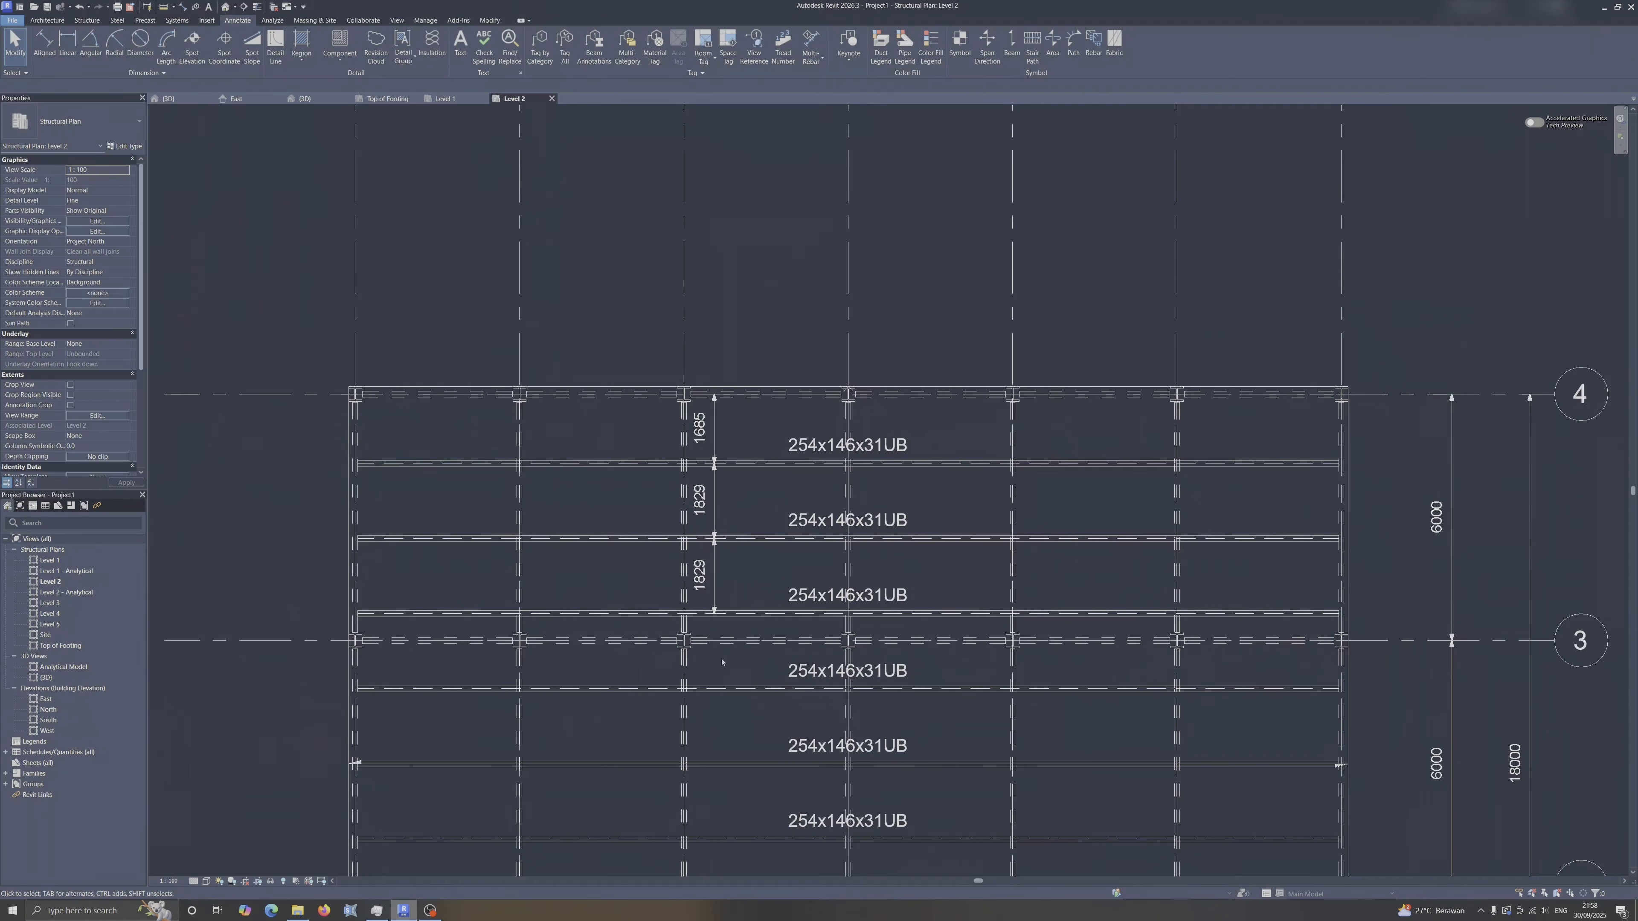
key(Tab)
click(742, 613)
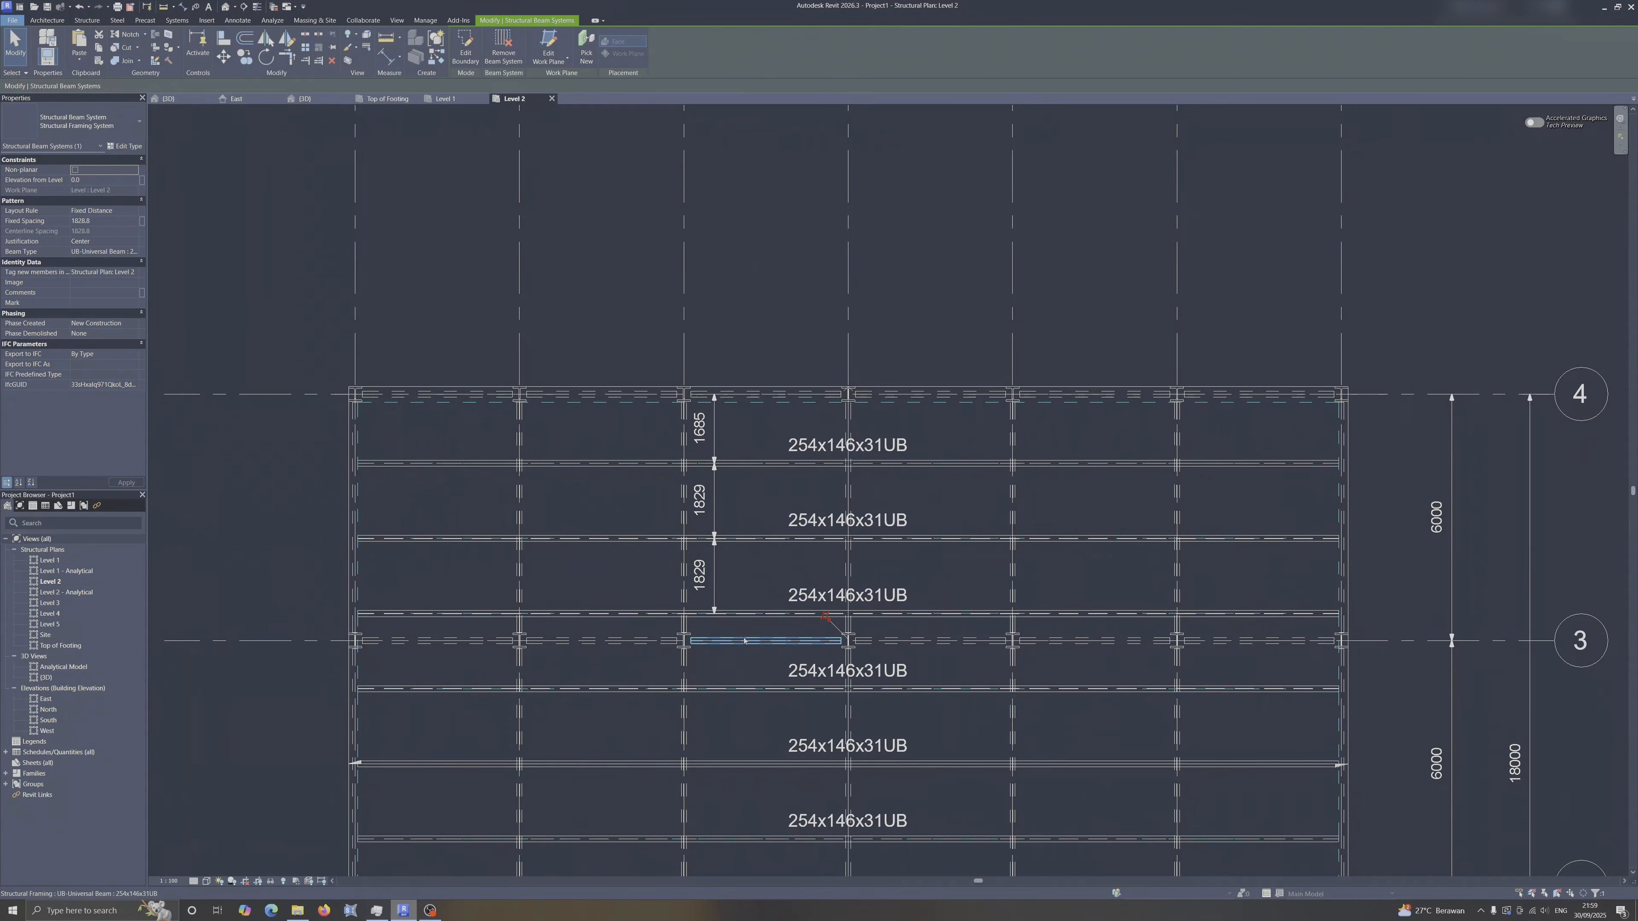
click(790, 502)
click(781, 463)
click(759, 322)
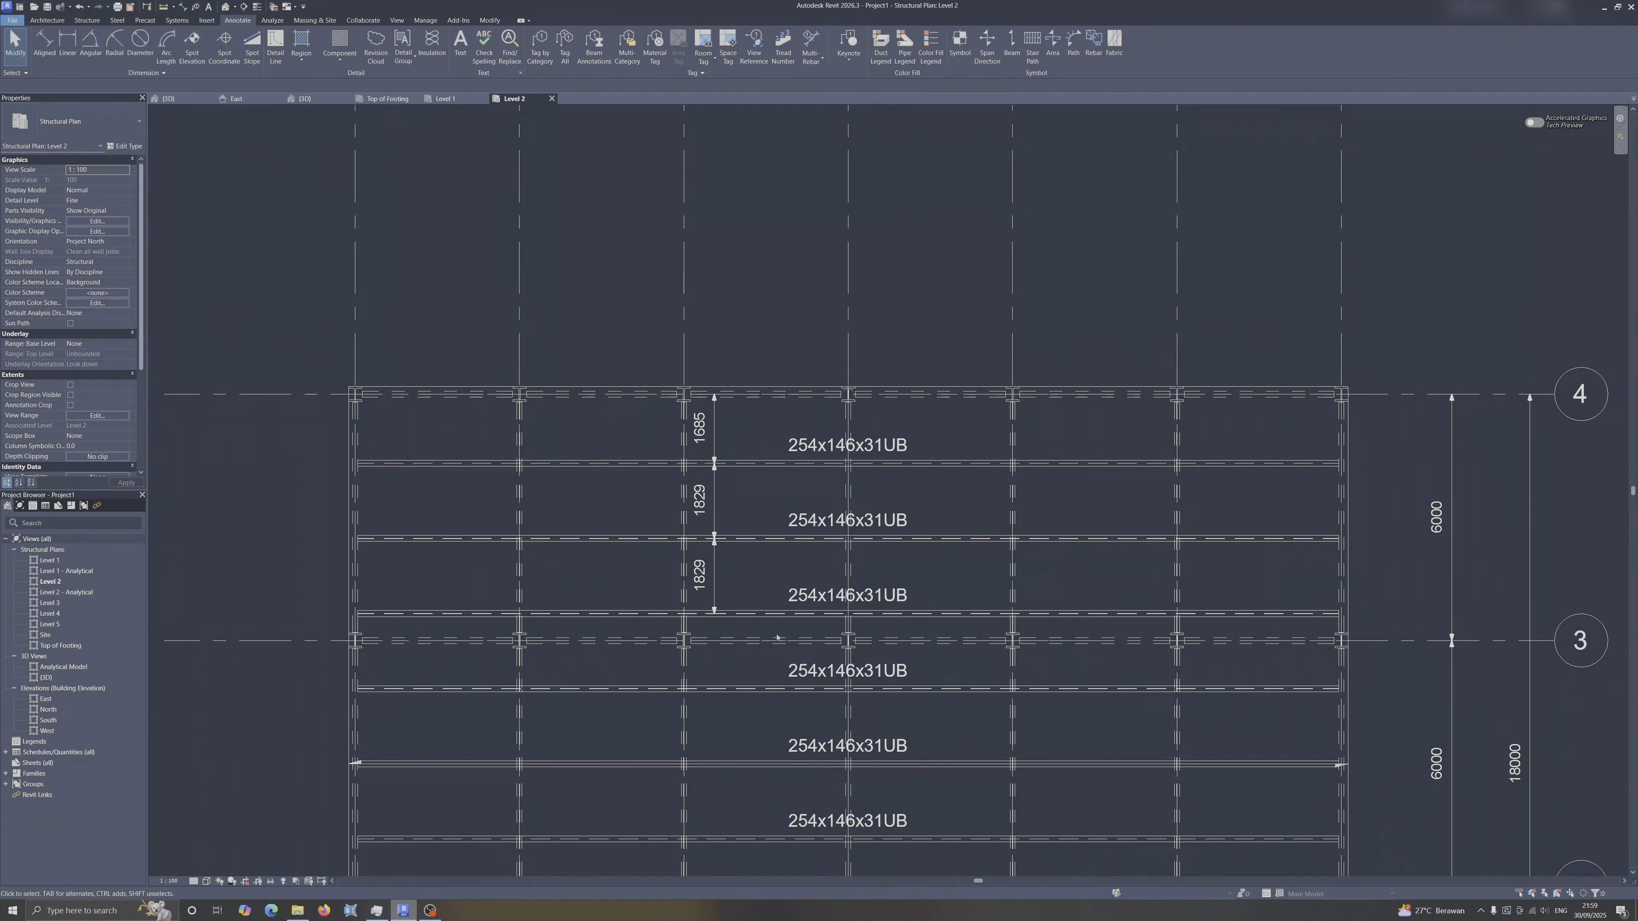
Set the Level 2 beam system's fixed spacing to 2000 mm, keeping the Fixed Distance layout rule, and return to the 3D view.
key(Tab)
click(756, 617)
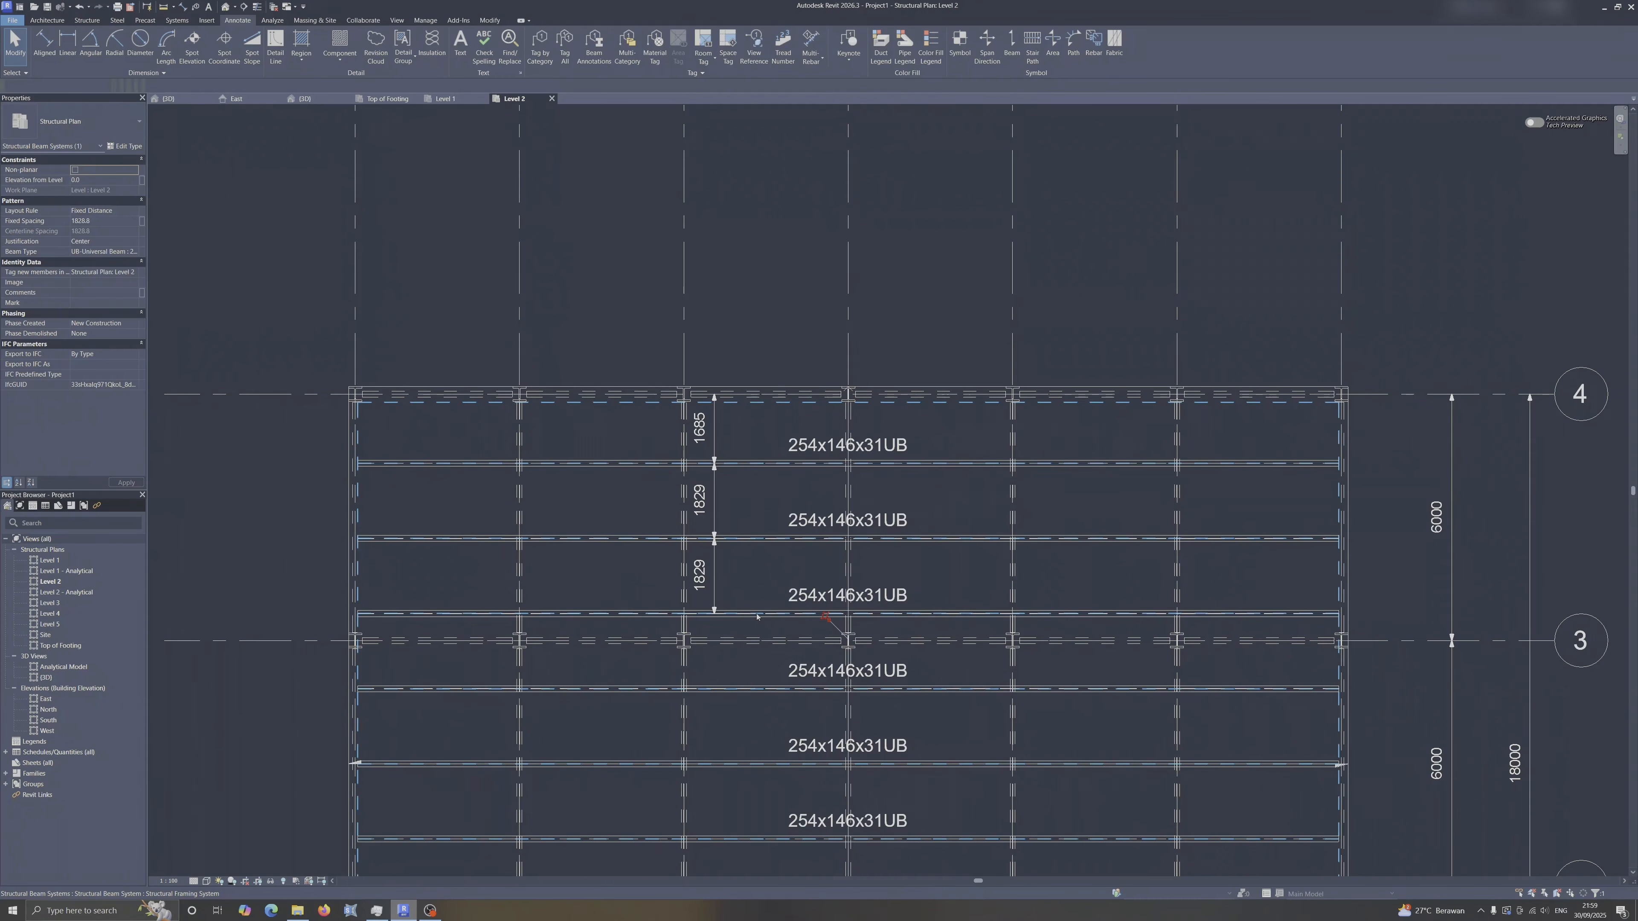
click(118, 221)
click(135, 211)
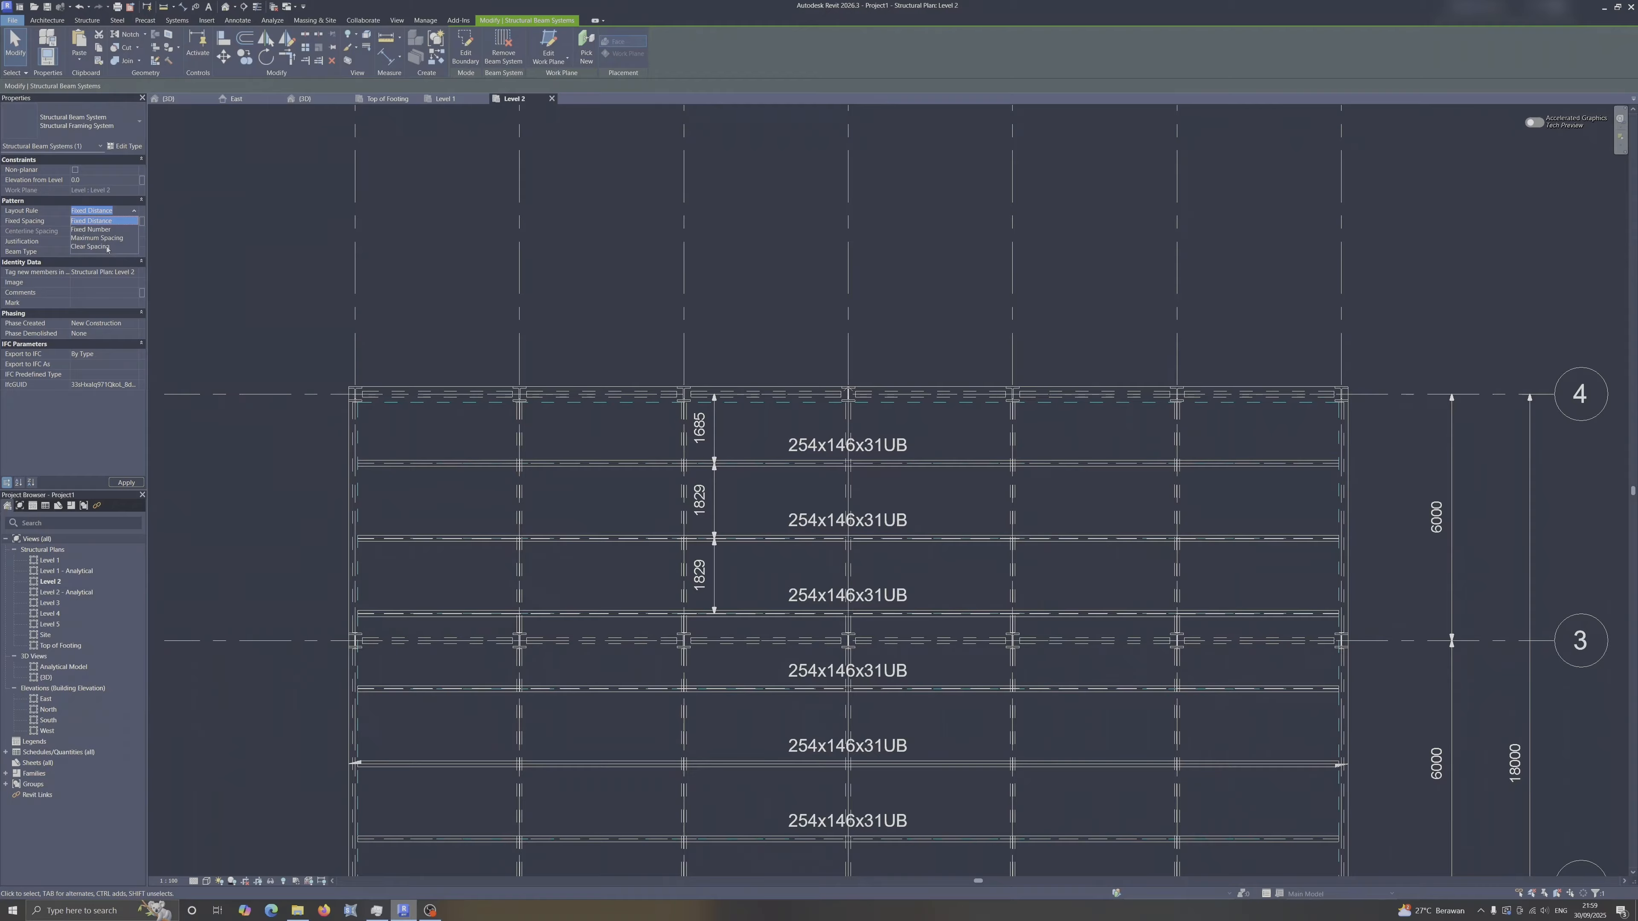
click(134, 212)
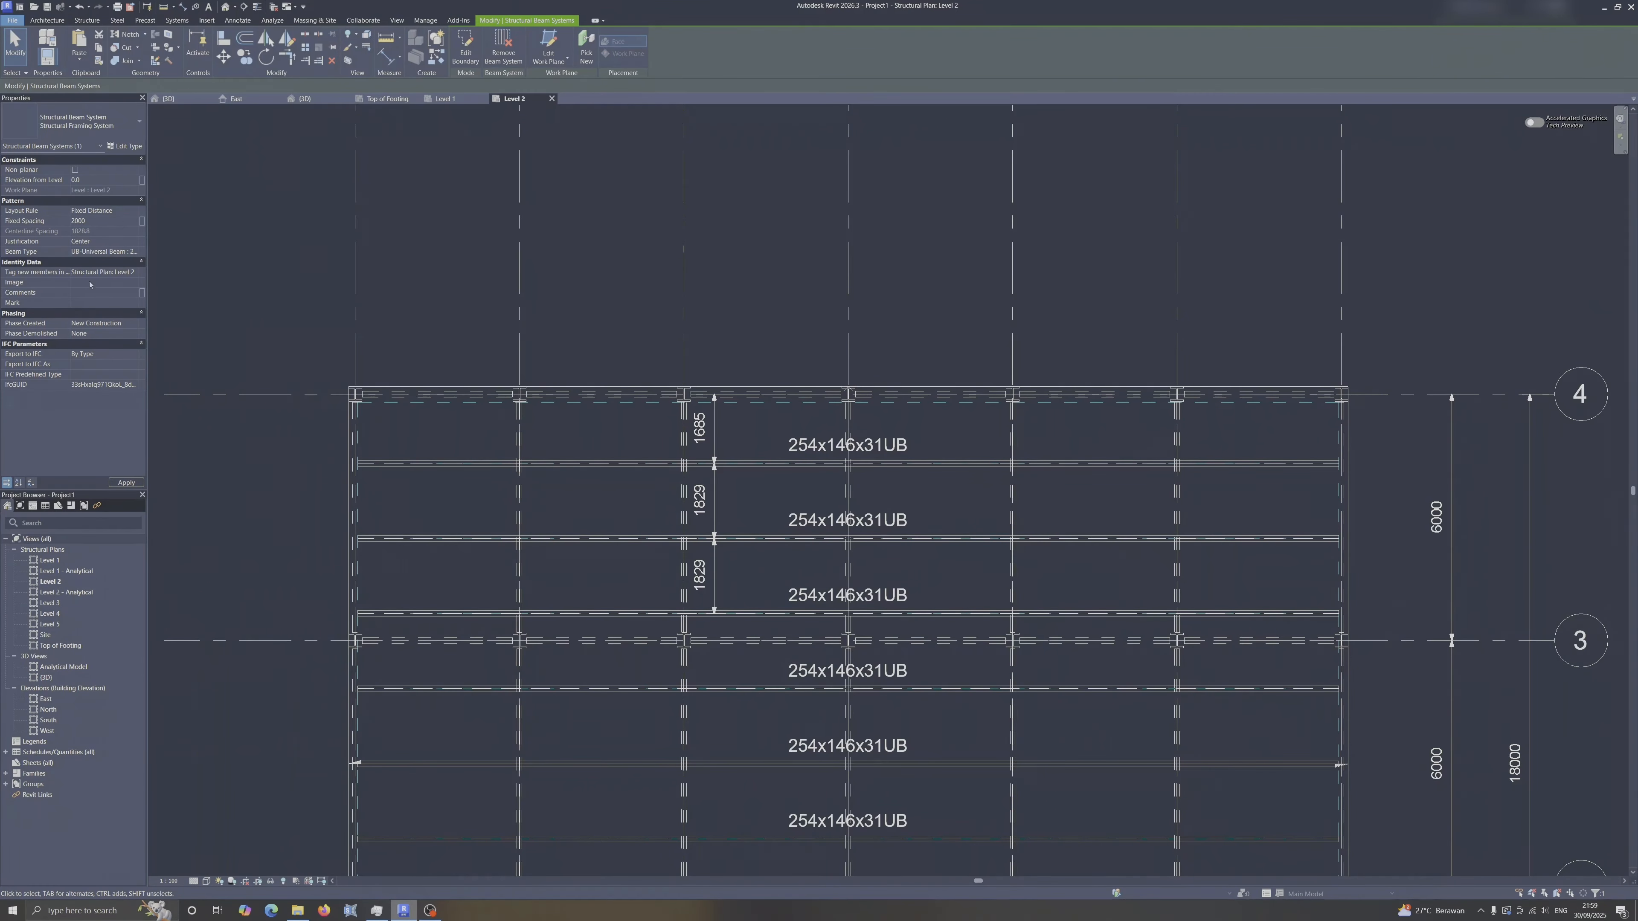
click(131, 487)
scroll(882, 394, down, 3)
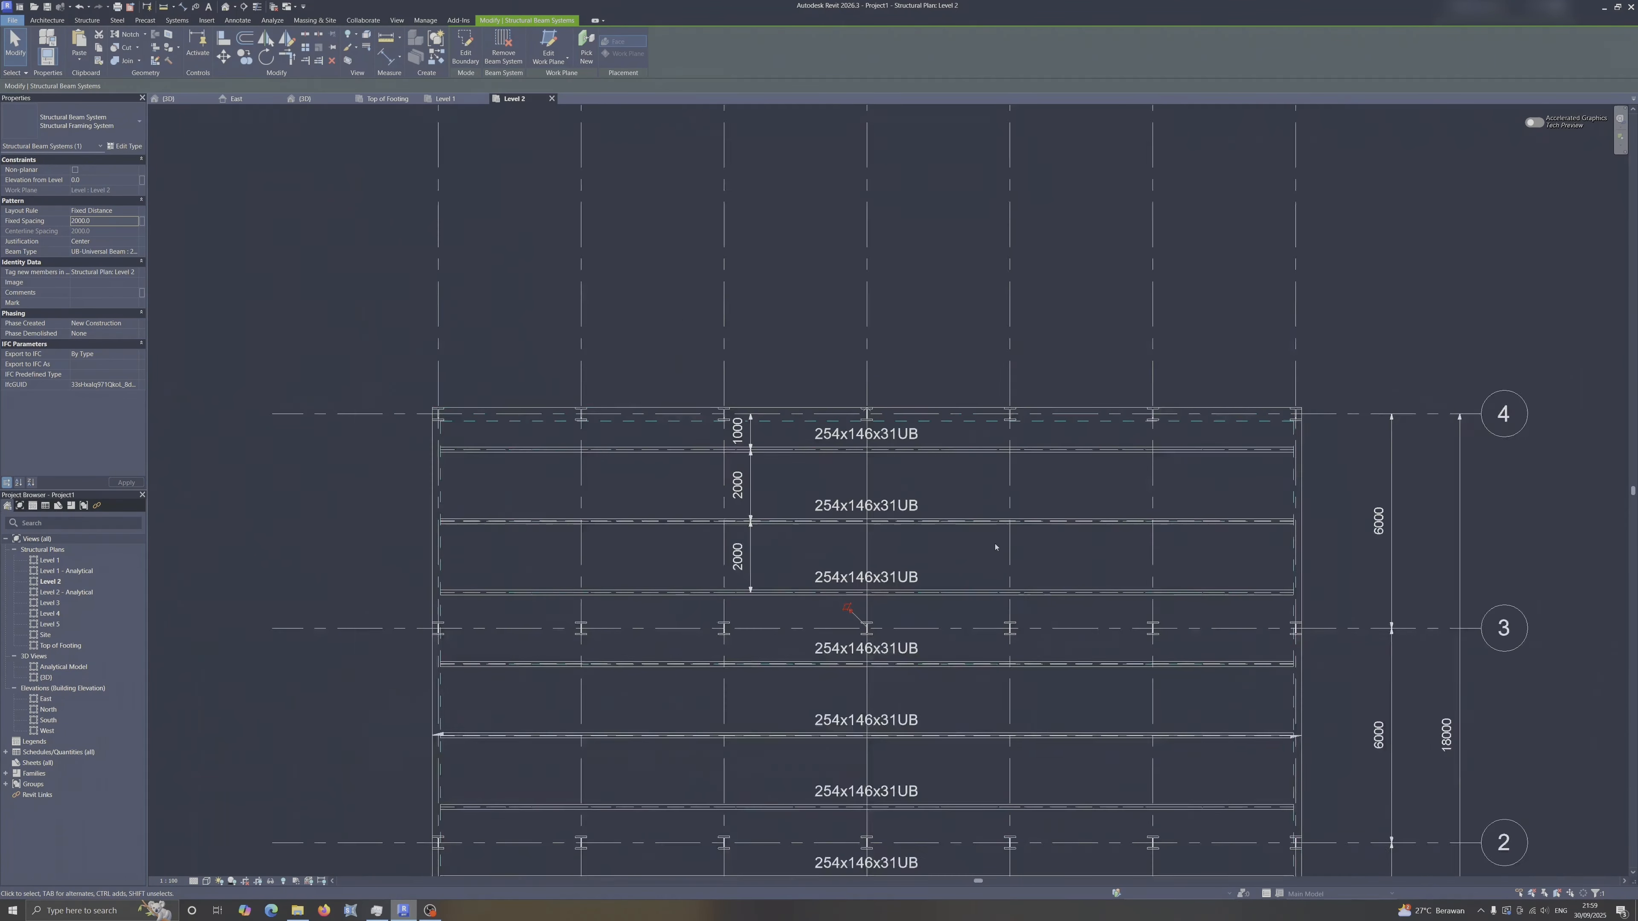
middle_drag(971, 646, 938, 594)
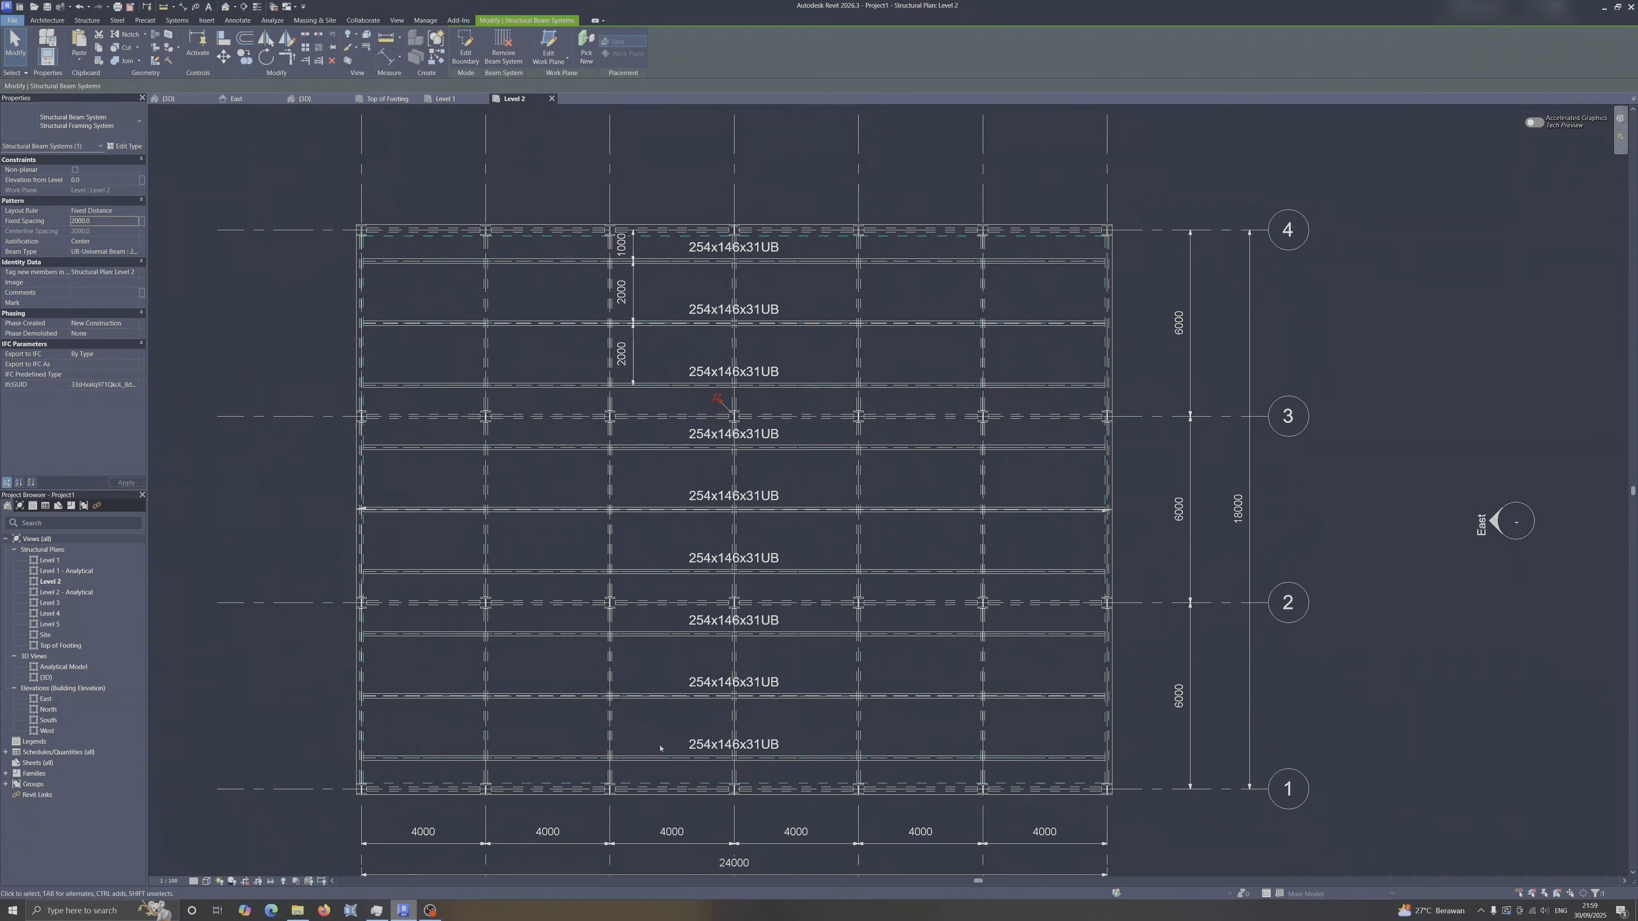
middle_drag(669, 729, 673, 590)
click(1444, 569)
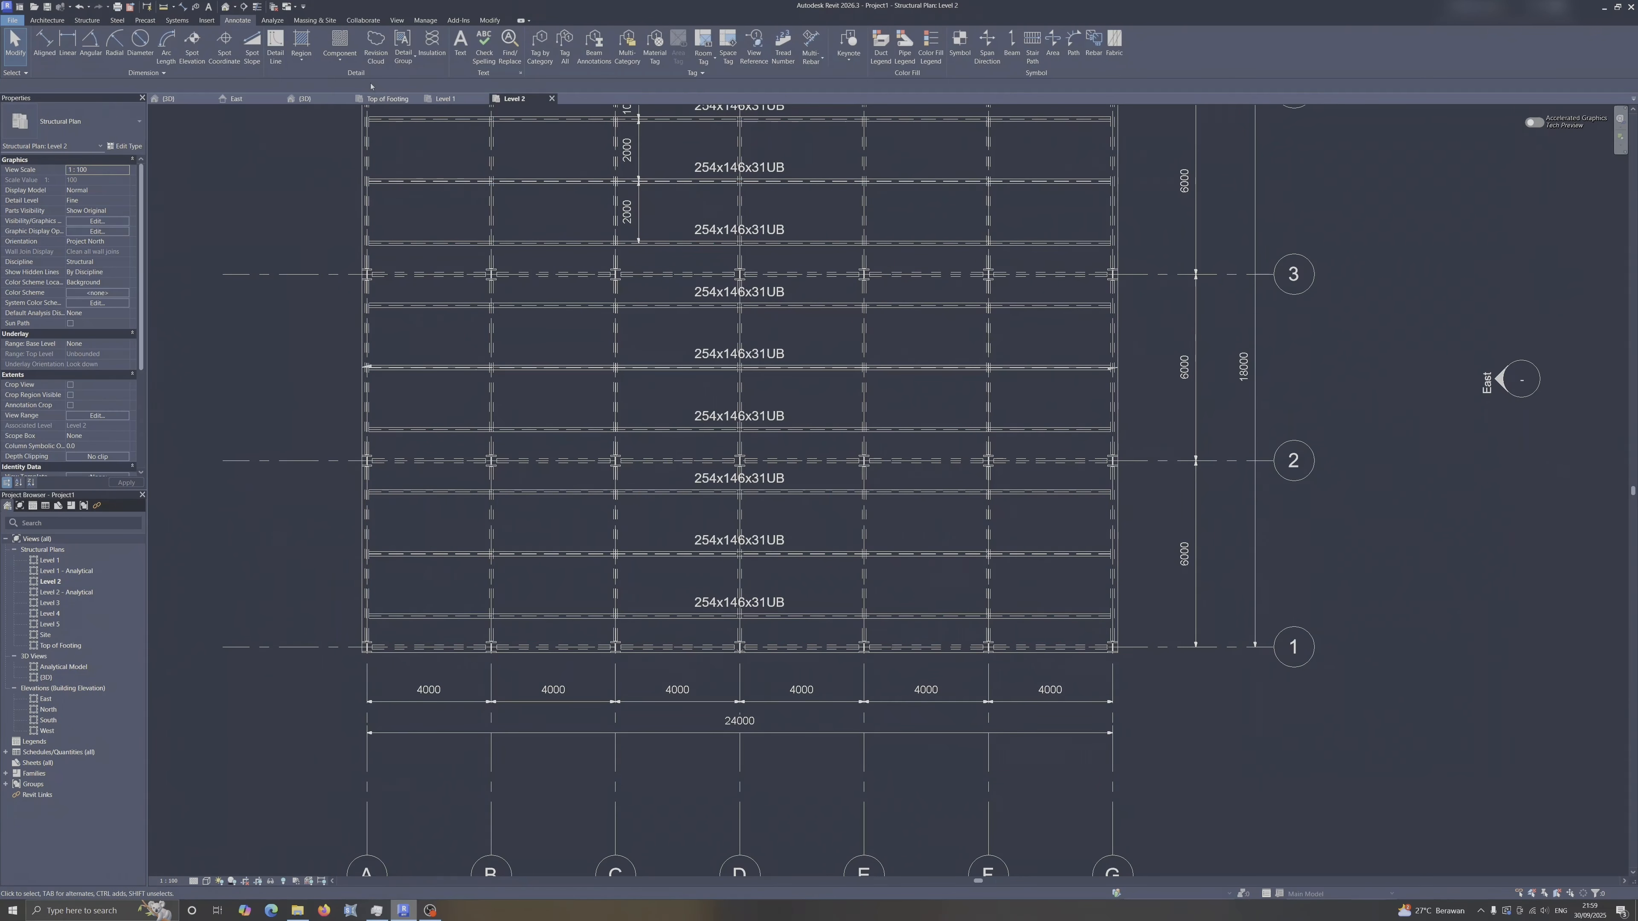
click(300, 101)
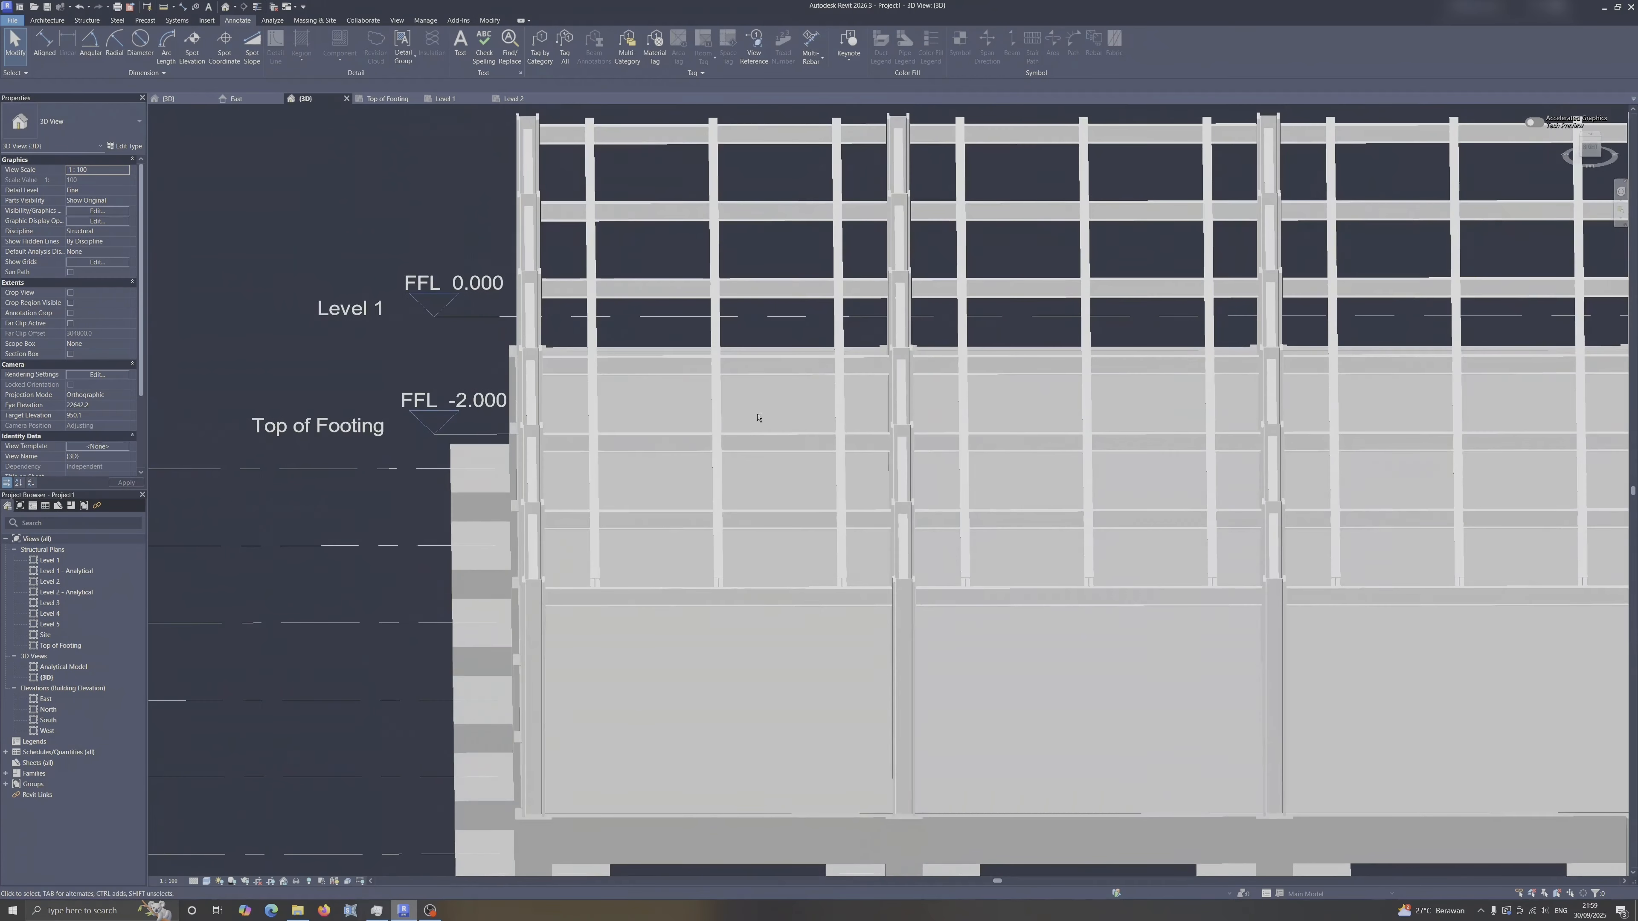
shift+middle_drag(757, 413, 738, 240)
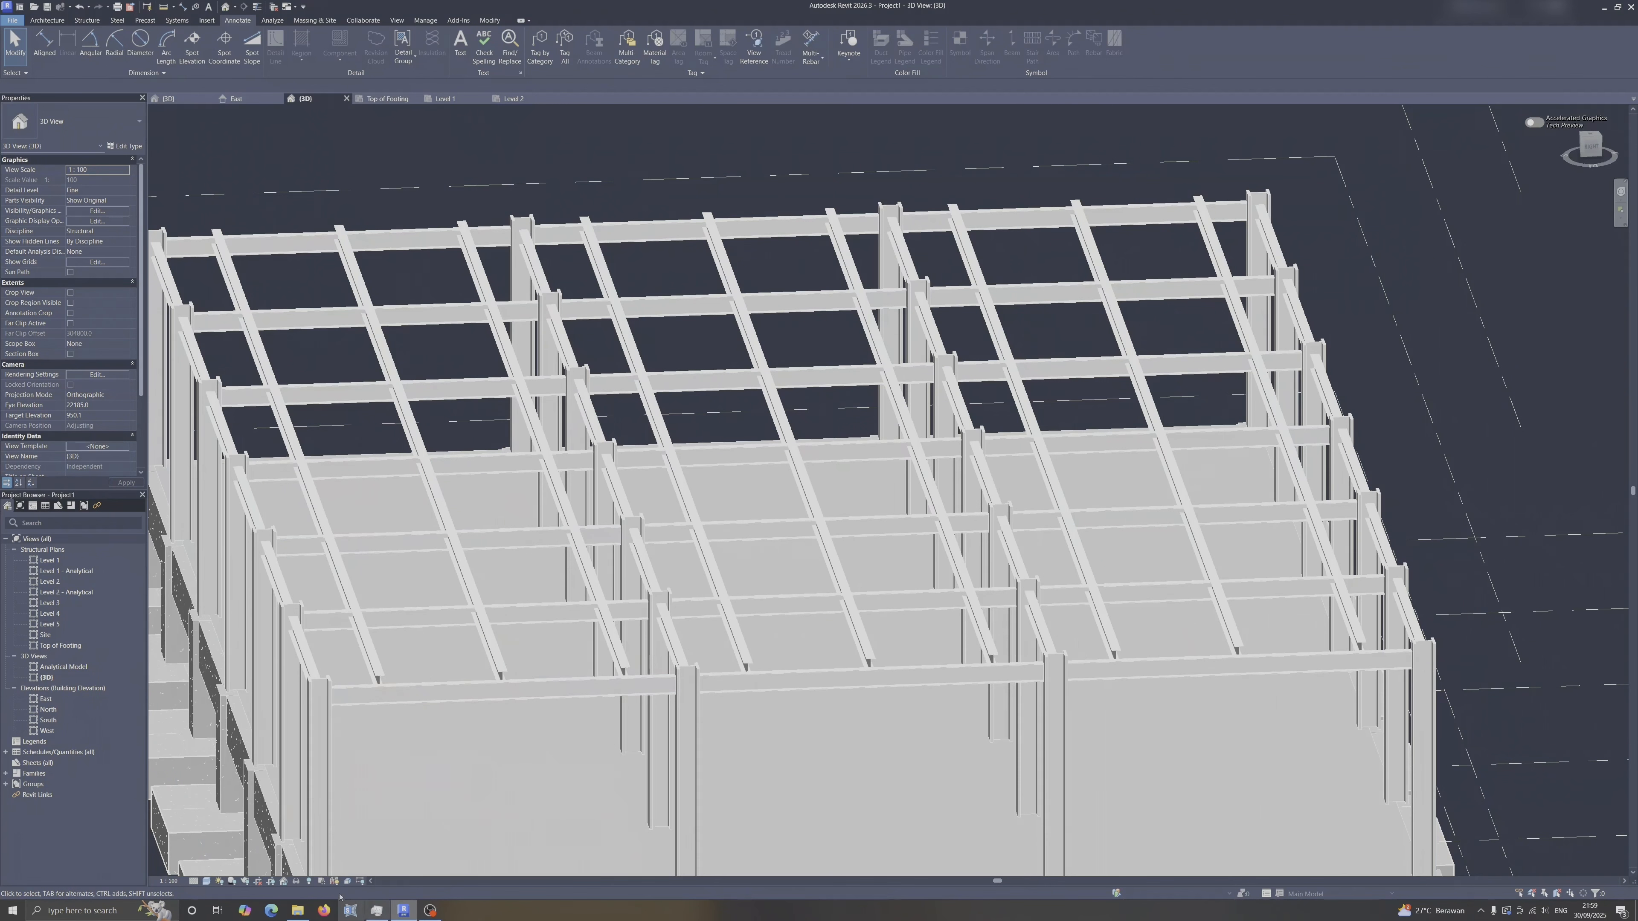
click(314, 881)
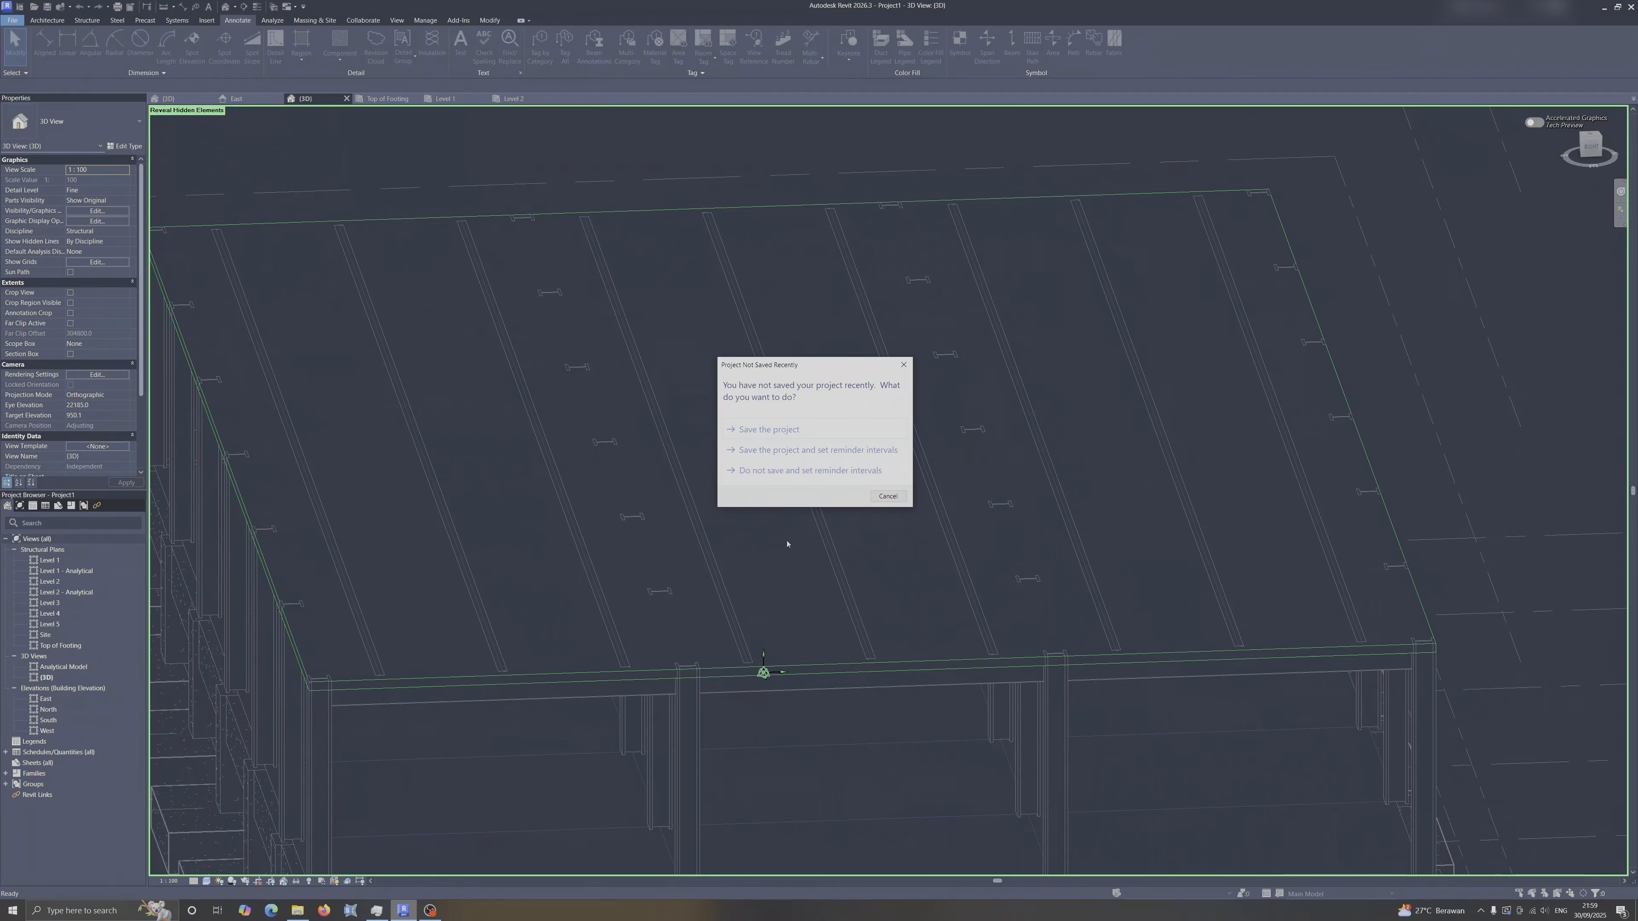
click(888, 496)
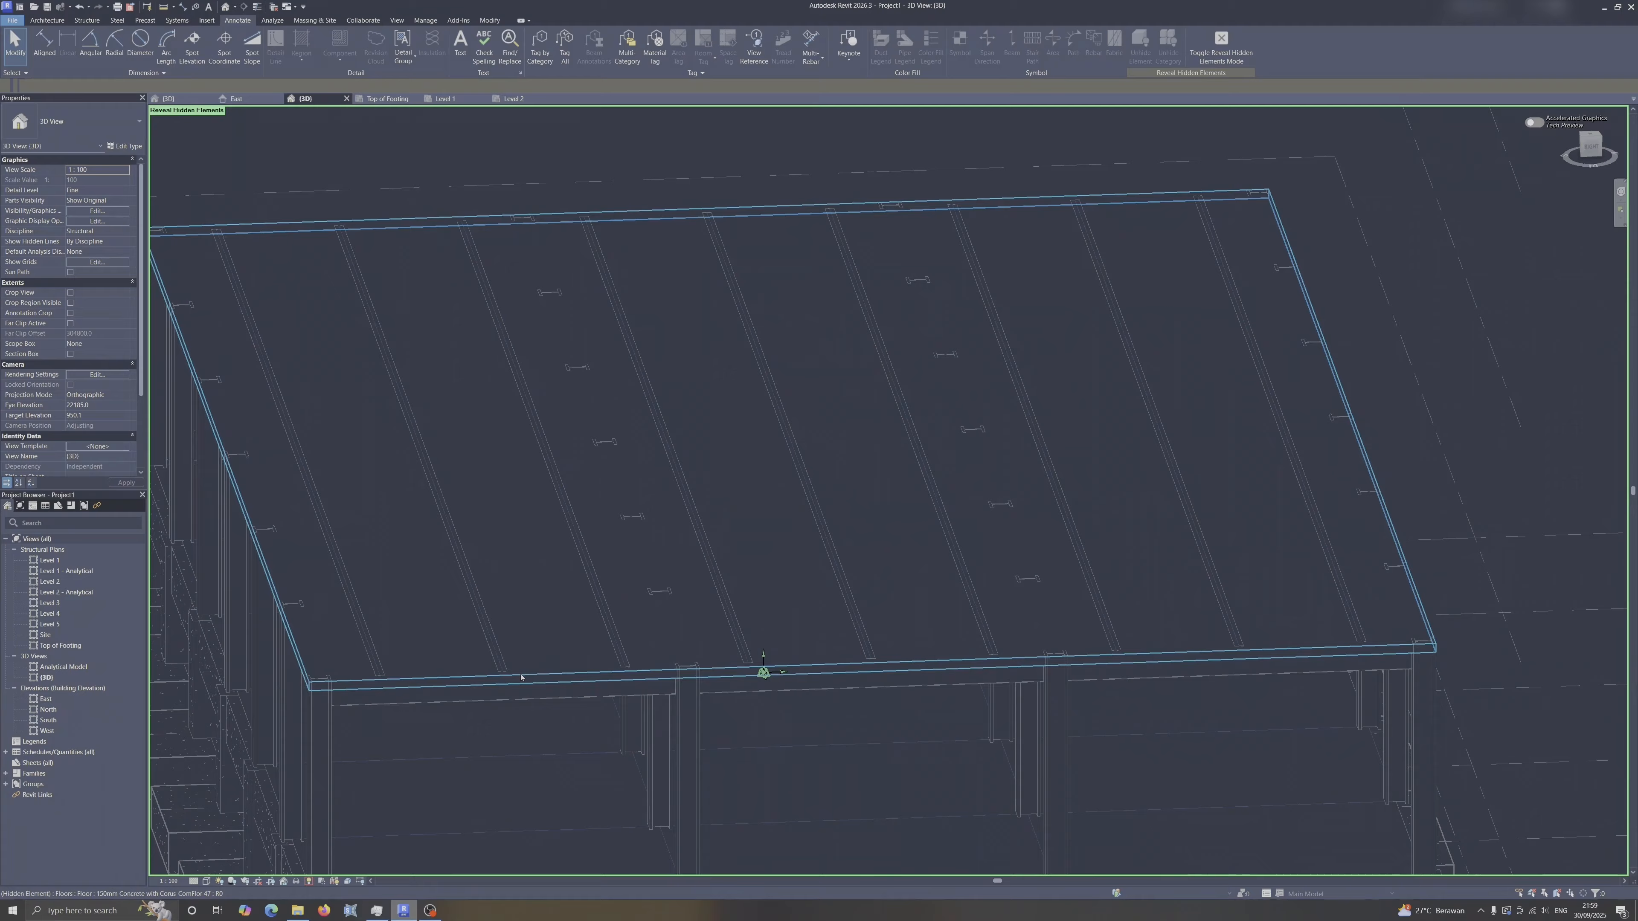
click(524, 400)
right_click(524, 399)
mouse_move(580, 464)
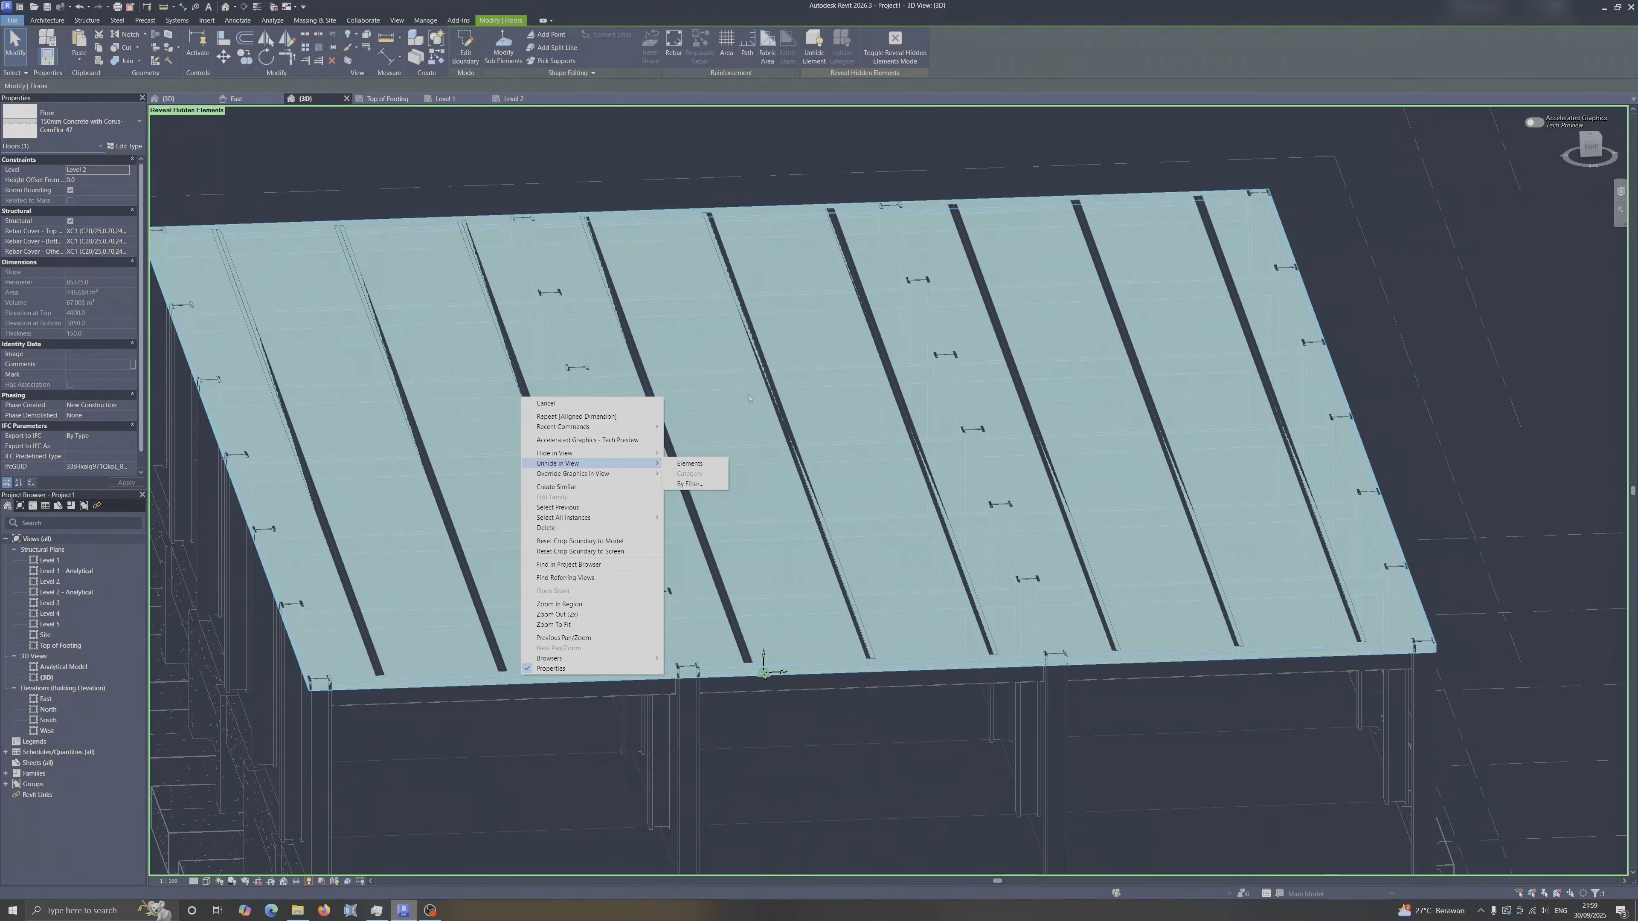
click(895, 47)
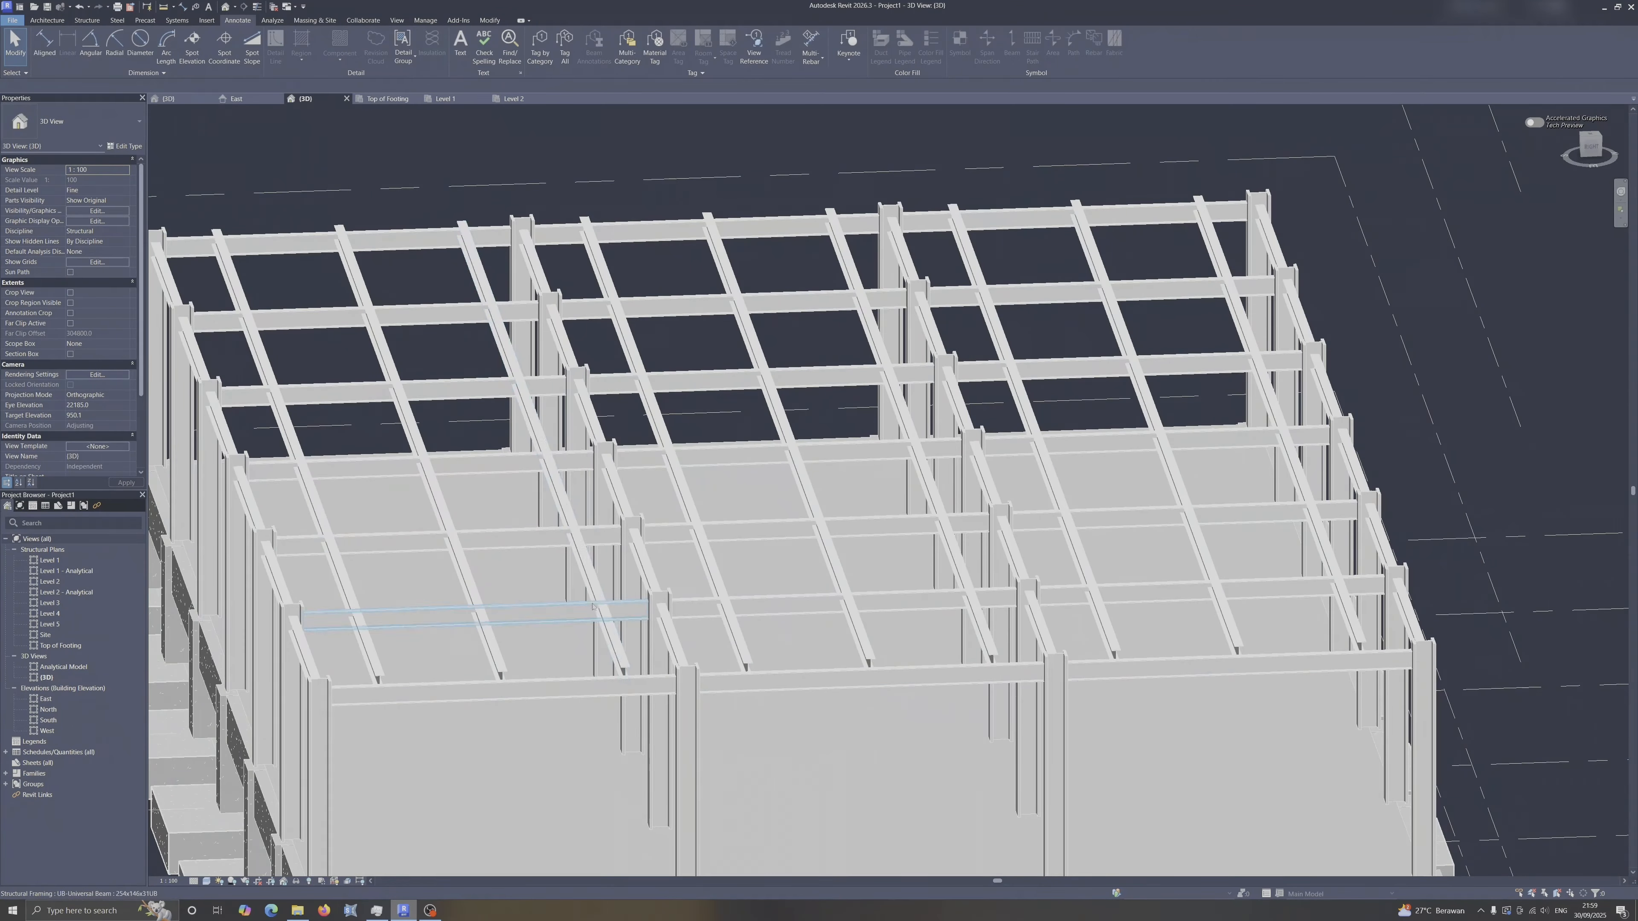
Lower the beam system with a negative elevation from Level 2 so its beams line up with the primary beams.
click(258, 229)
shift+middle_drag(207, 278, 356, 274)
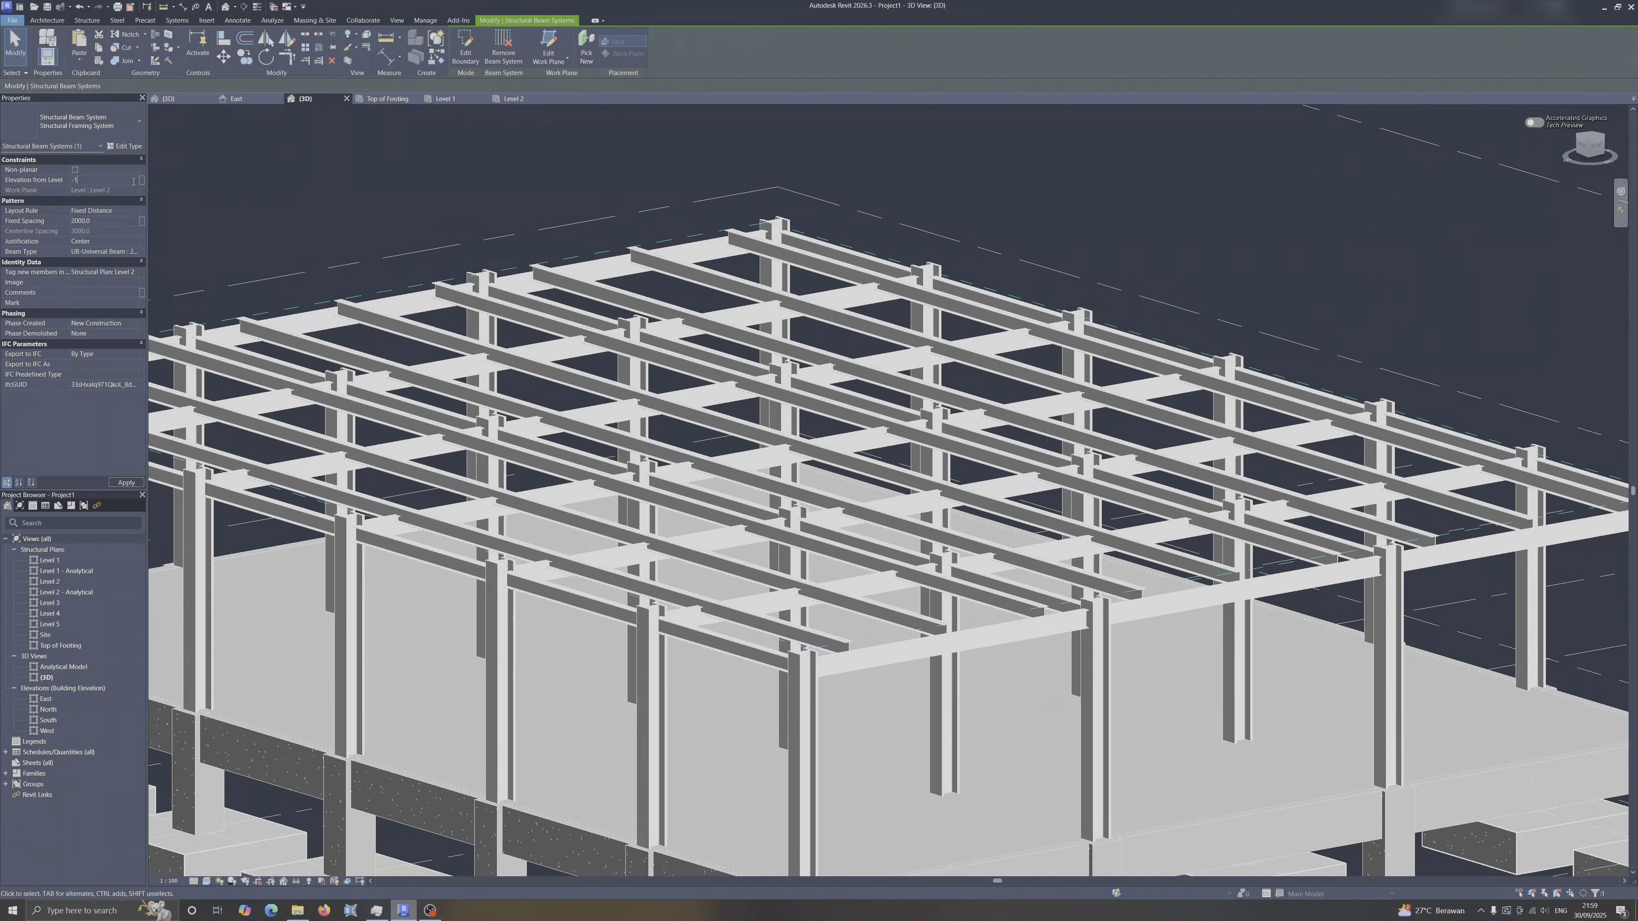
click(341, 216)
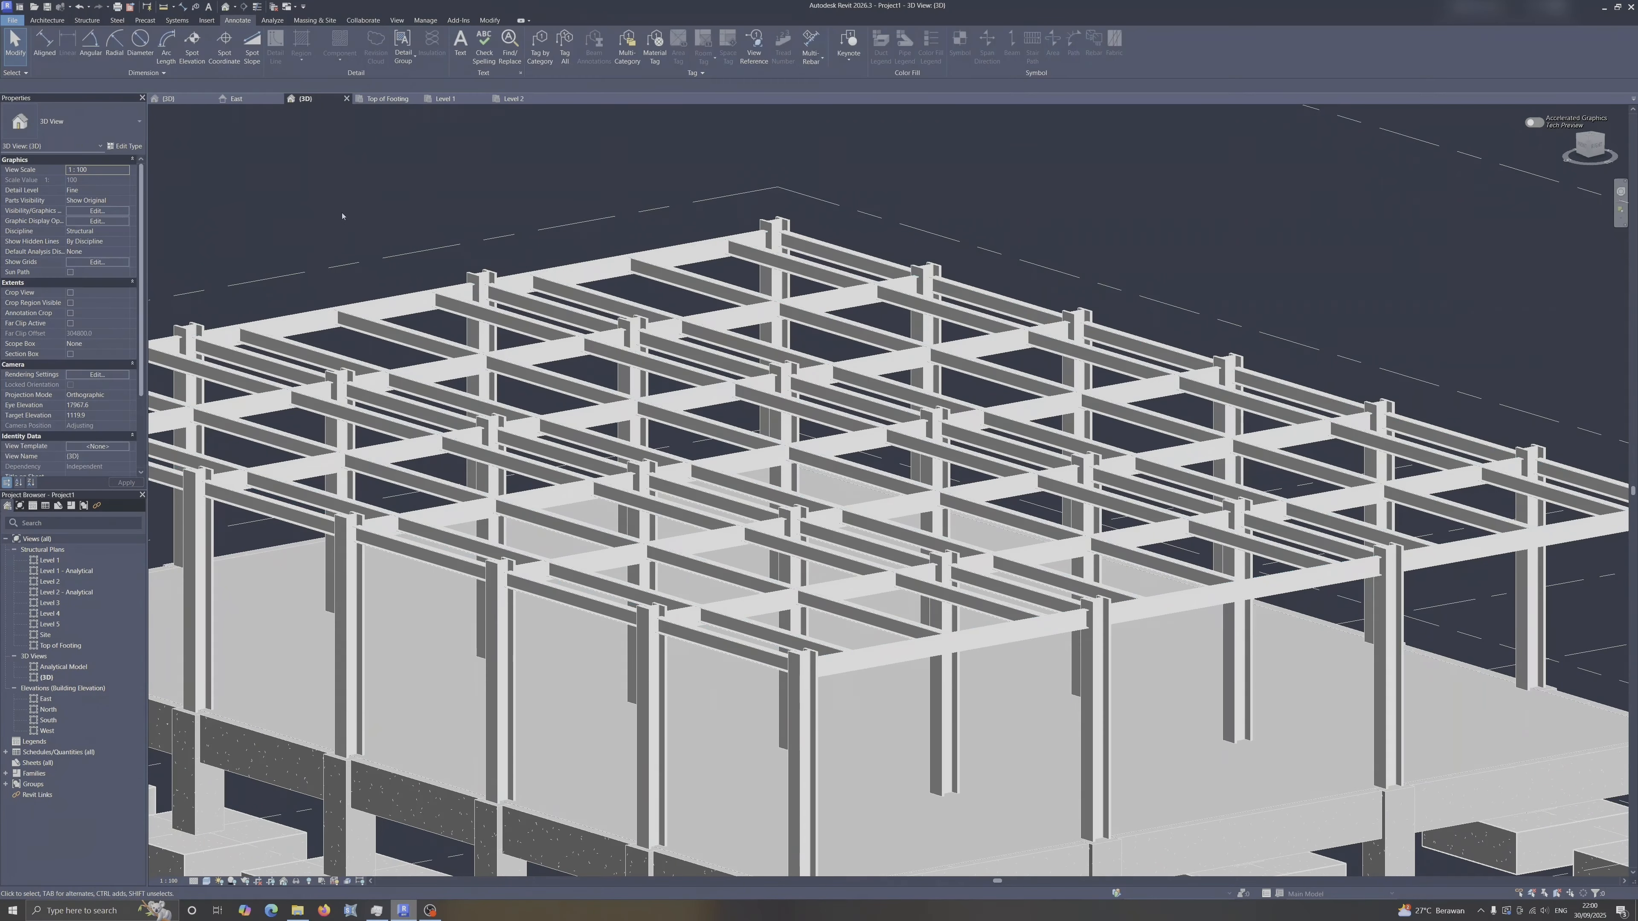
Reveal the hidden elements, unhide the Level 2 composite floor in the 3D view, and leave the reveal mode.
click(309, 881)
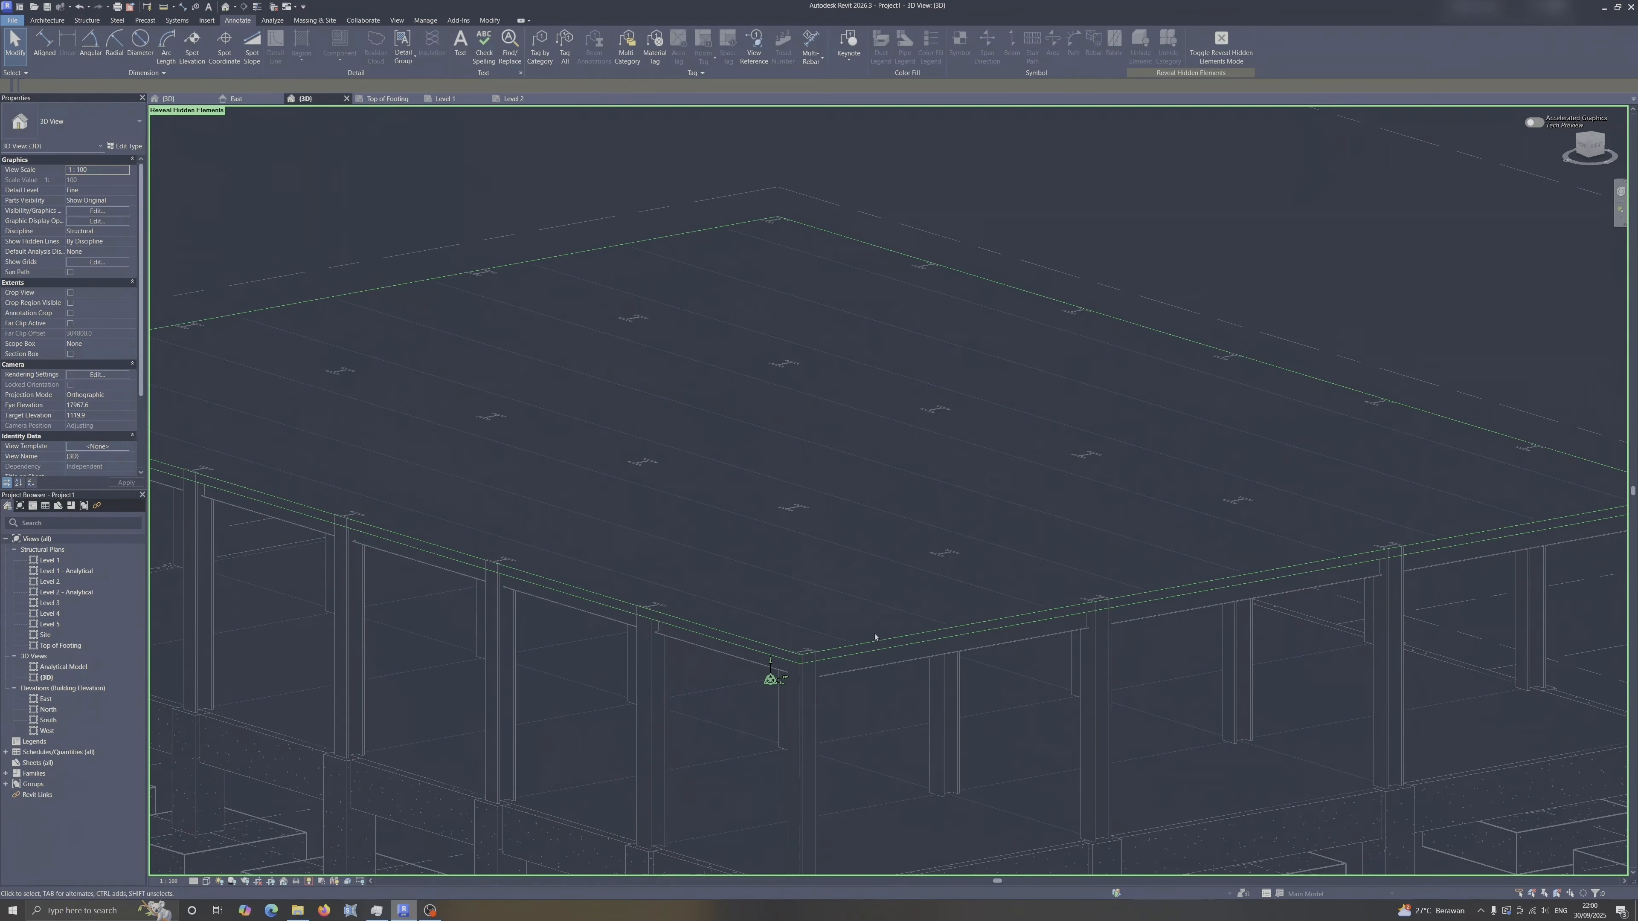
click(874, 365)
right_click(875, 365)
mouse_move(935, 428)
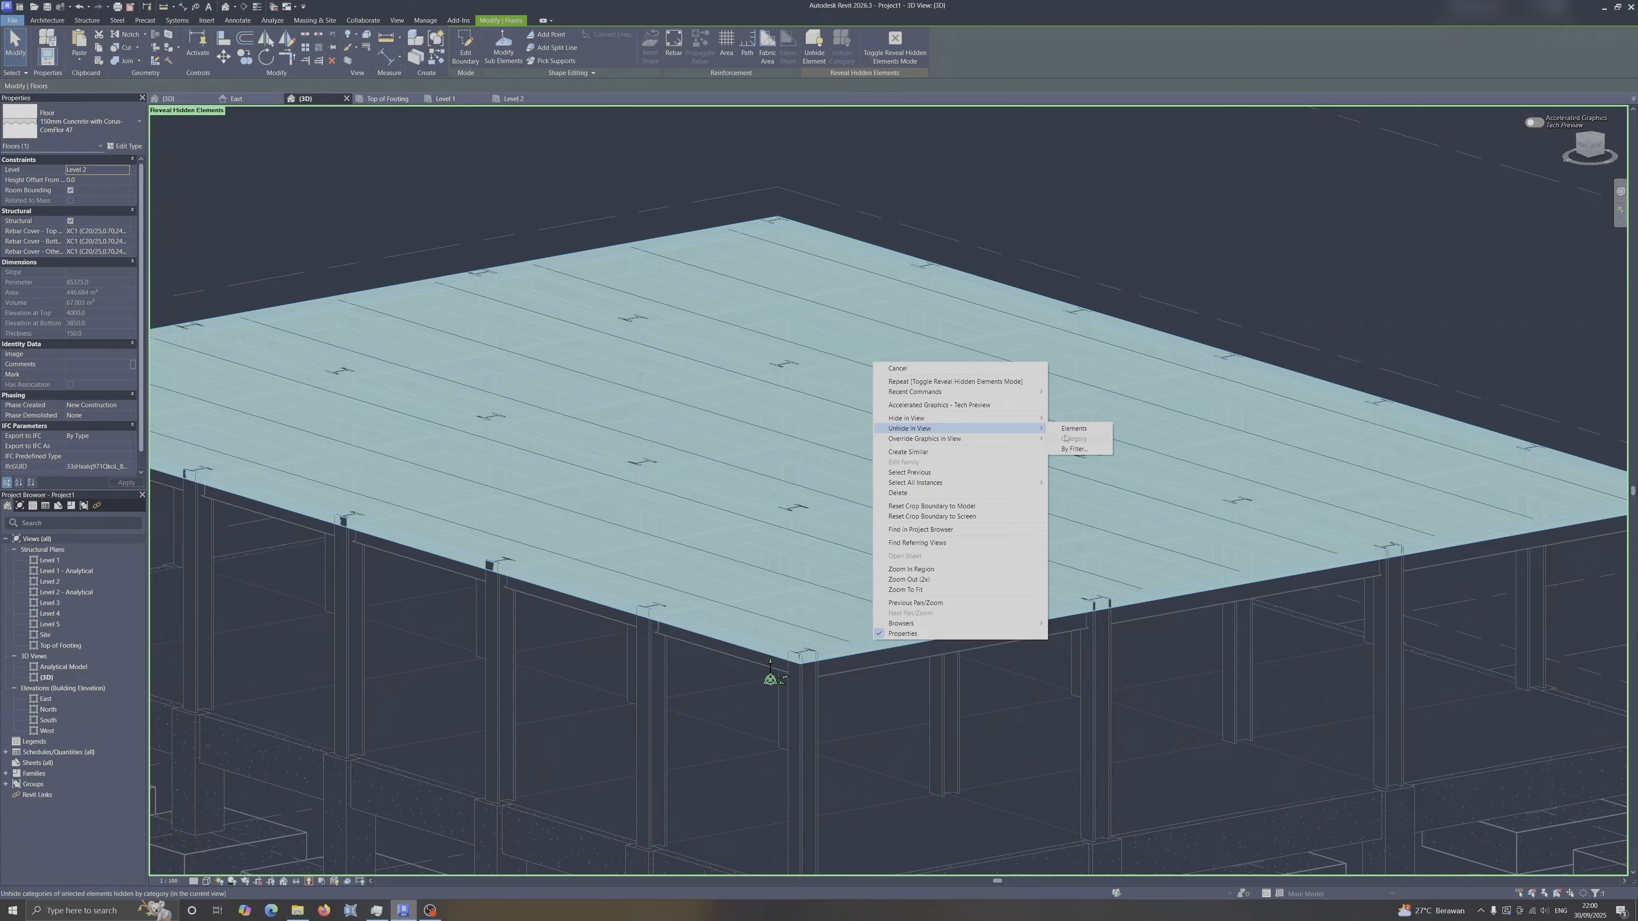
click(1074, 428)
click(895, 49)
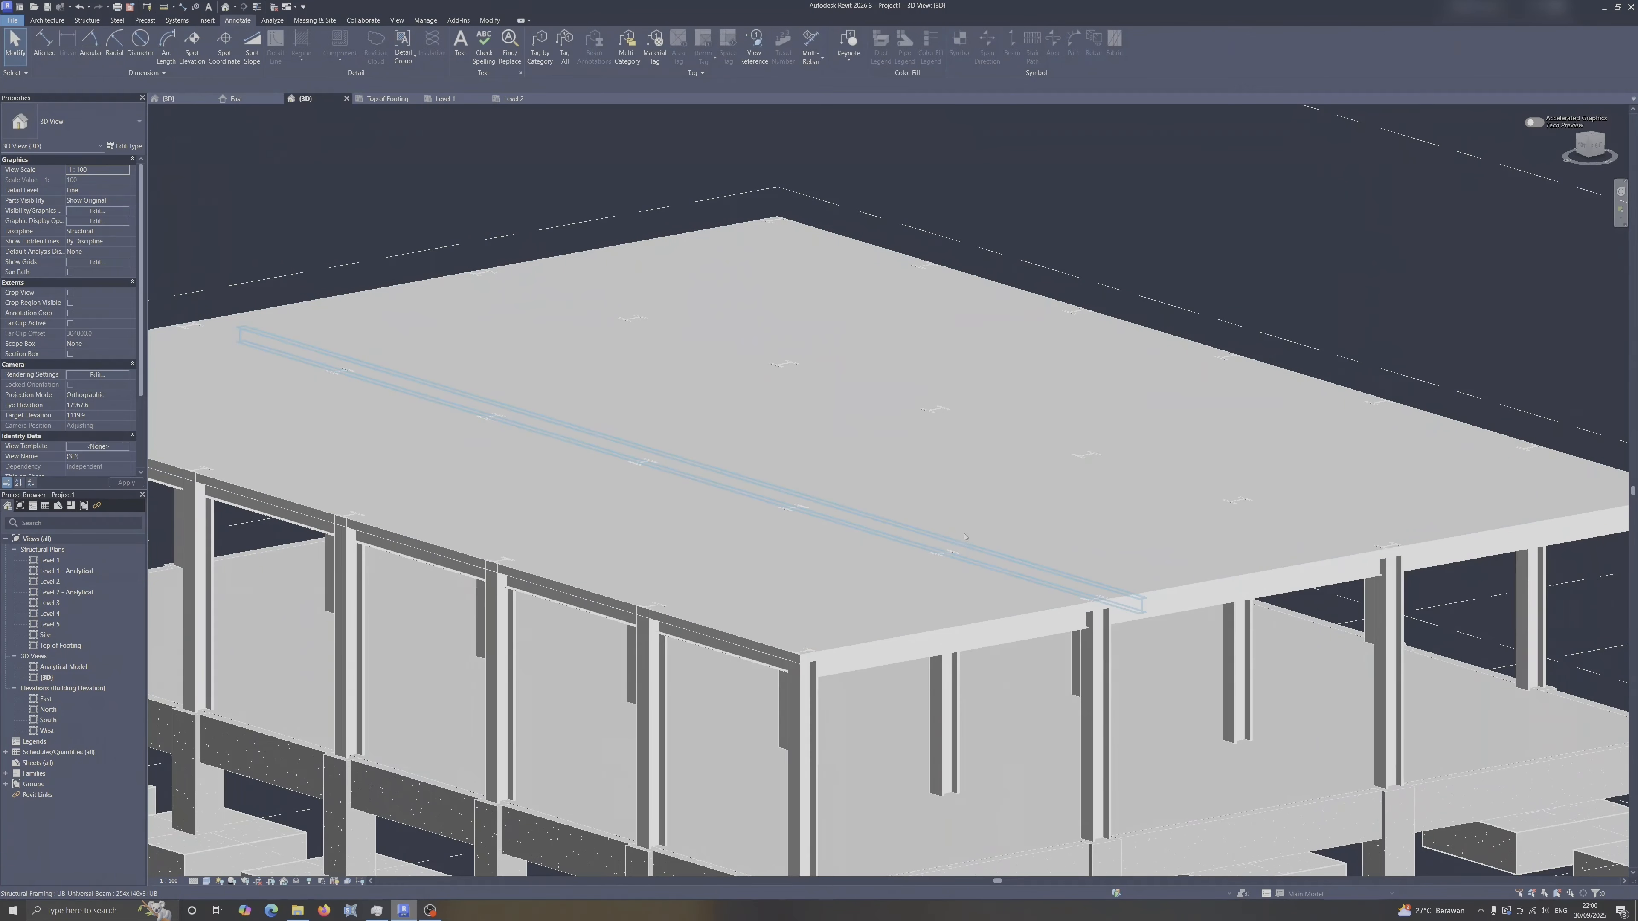
Select all elements of the storey between Level 1 and Level 2 in a near-side 3D view, including columns, beams and floor.
scroll(943, 537, down, 1)
mouse_move(943, 536)
shift+middle_down()
mouse_move(823, 402)
mouse_move(786, 458)
mouse_move(574, 483)
mouse_move(574, 622)
mouse_move(720, 493)
mouse_move(368, 593)
shift+middle_up()
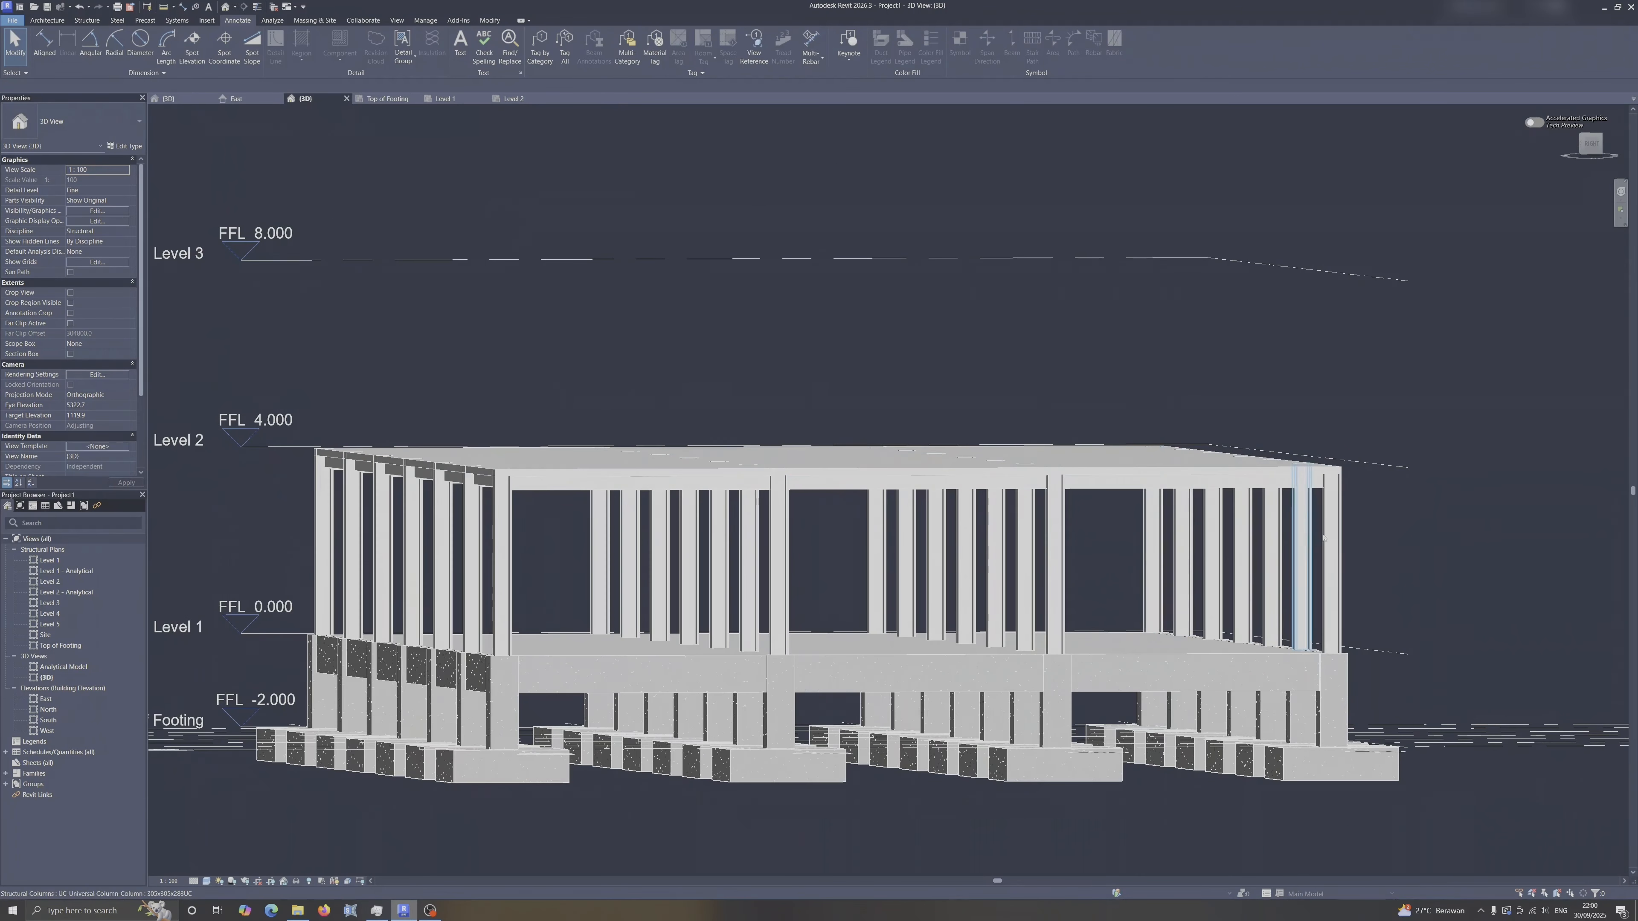
drag(368, 593, 311, 403)
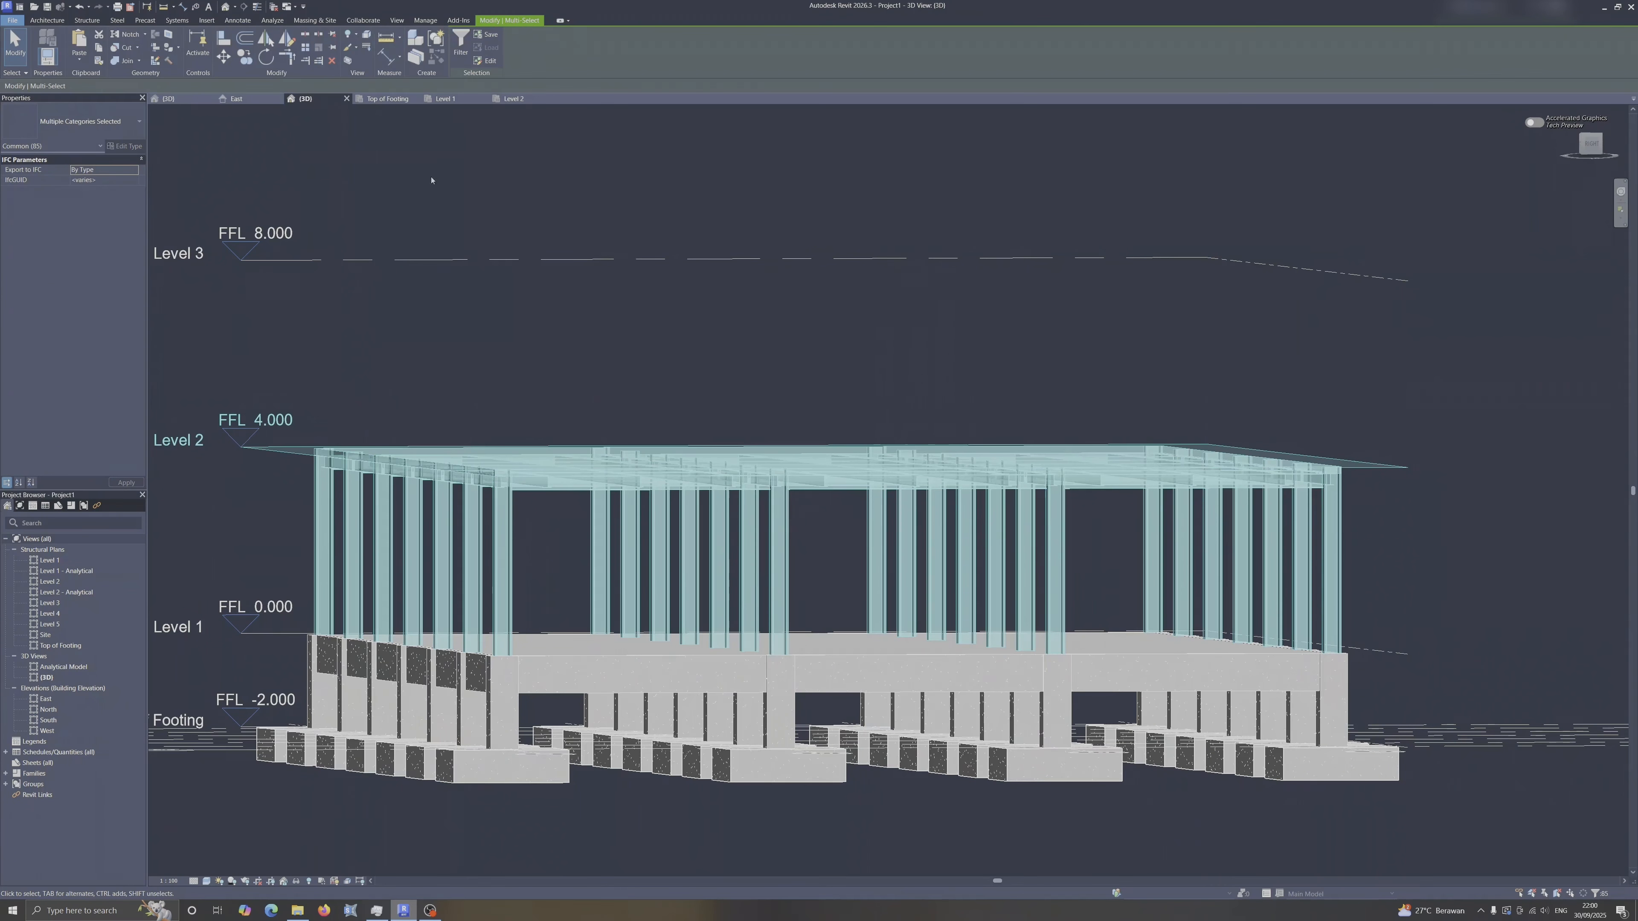
Filter the selection to Floors, Structural Beam Systems, Structural Columns and primary and secondary Structural Framing, leaving out Levels.
click(466, 55)
click(868, 407)
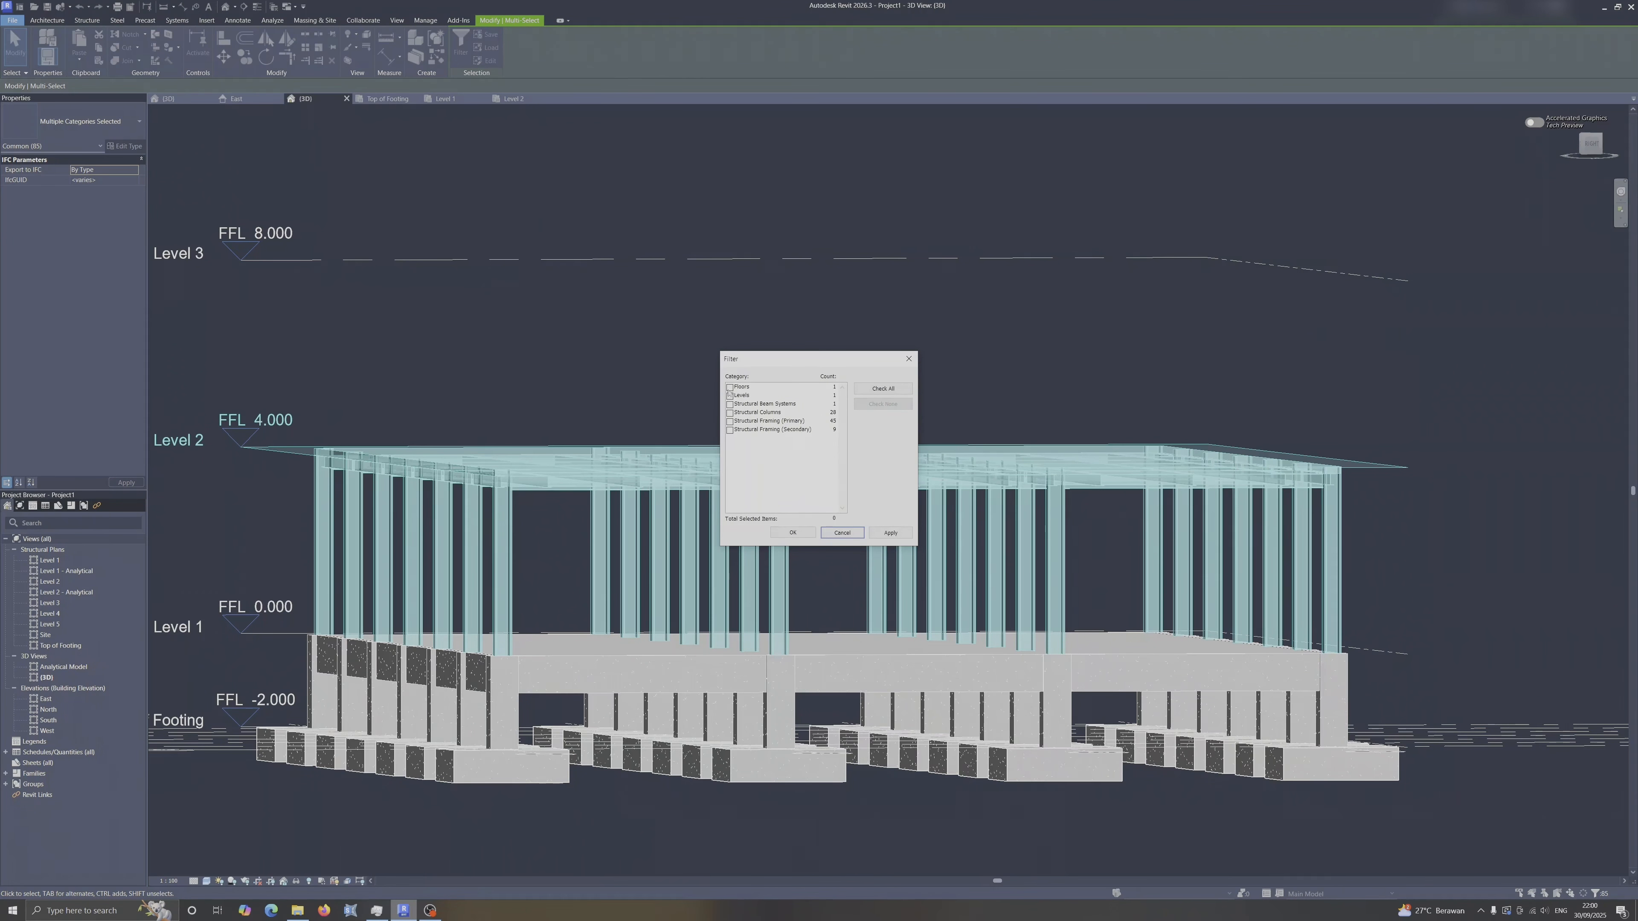
click(730, 396)
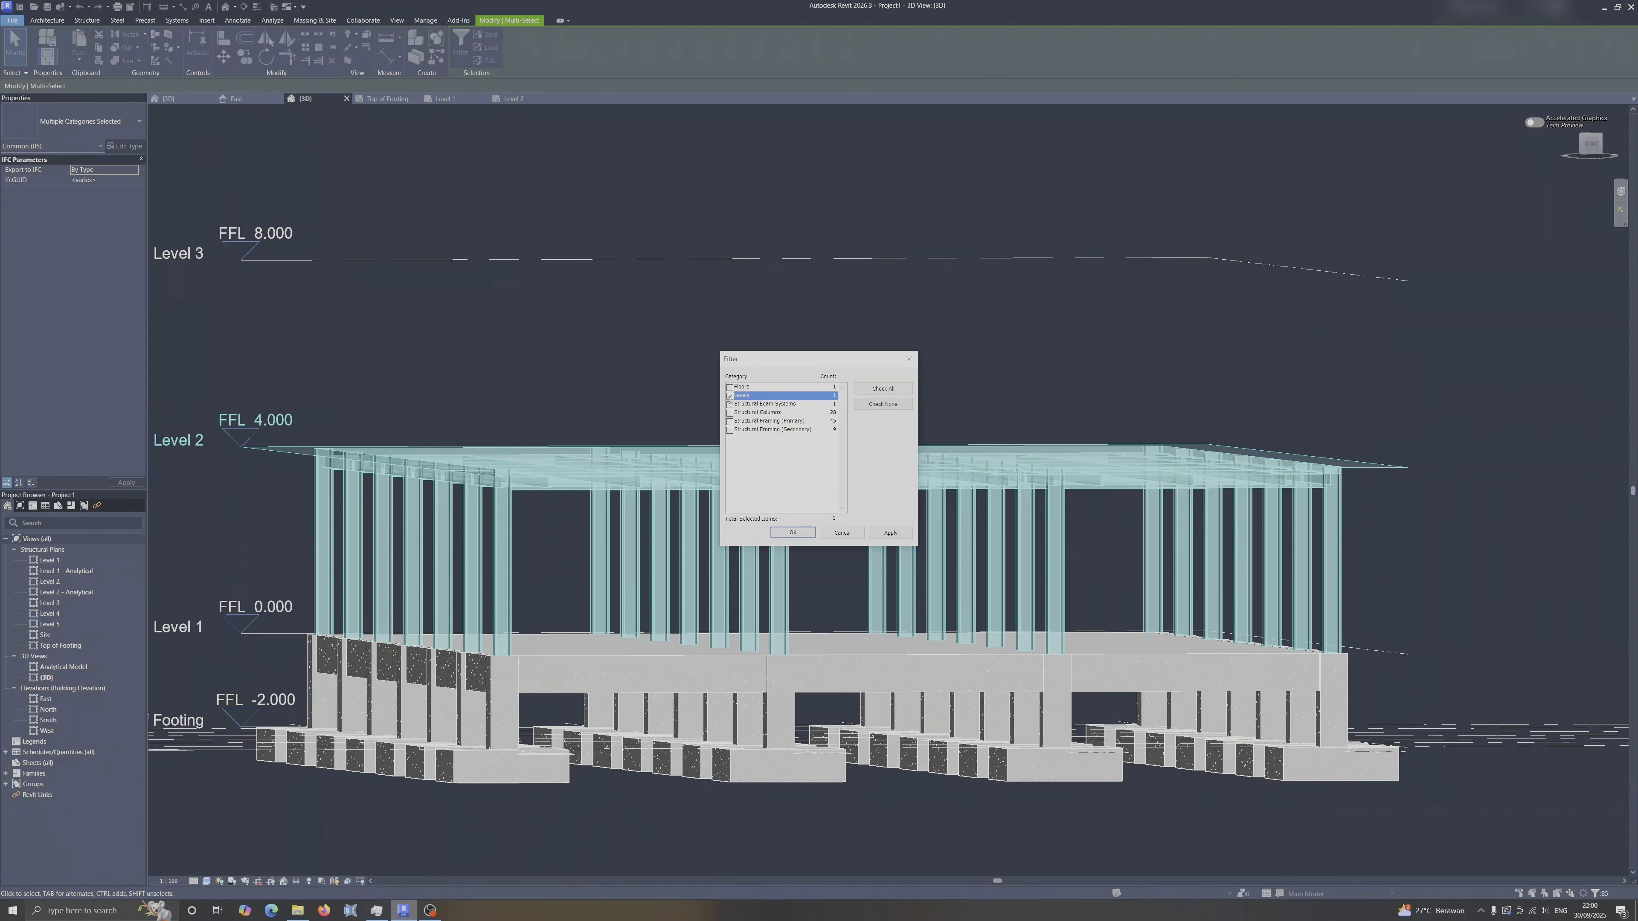
click(730, 388)
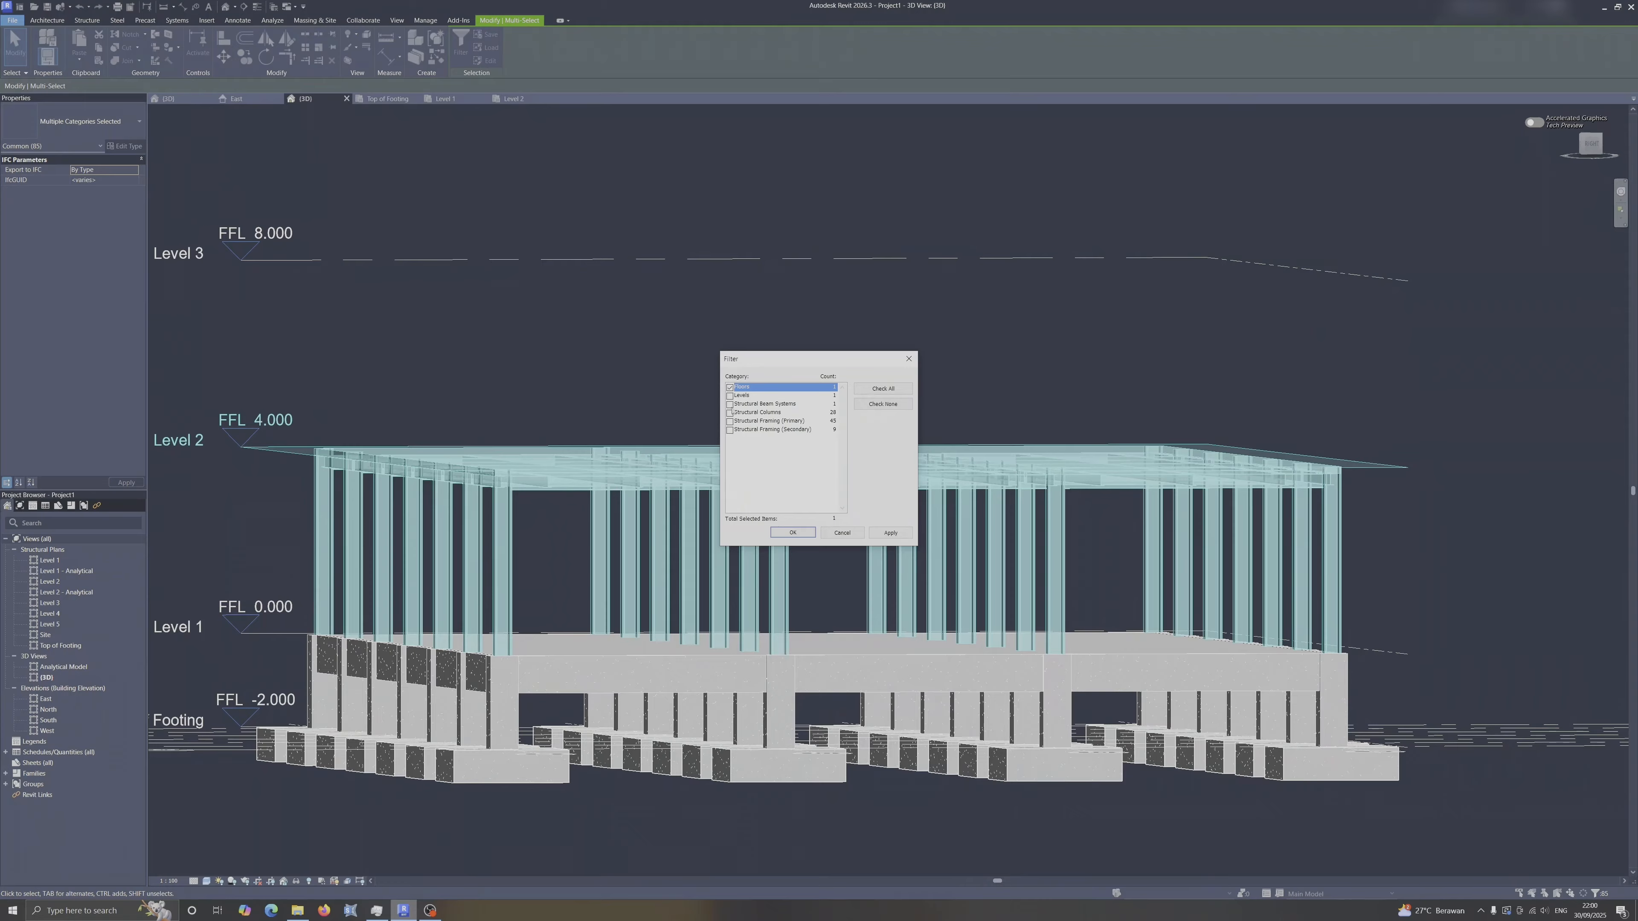
click(730, 404)
click(735, 414)
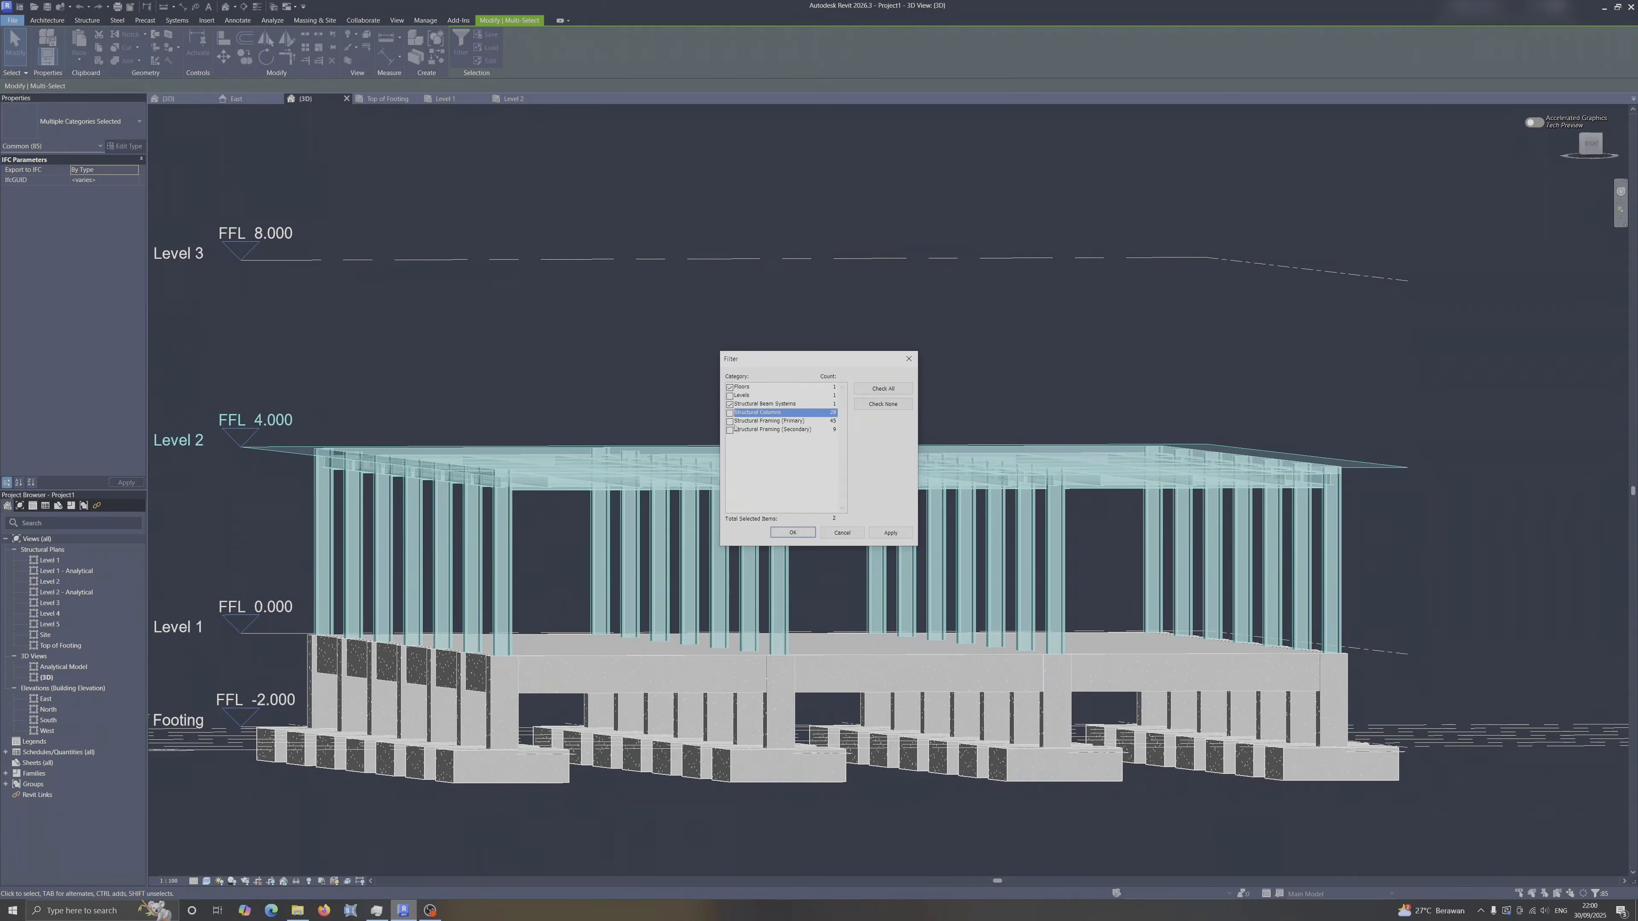
click(730, 422)
click(730, 430)
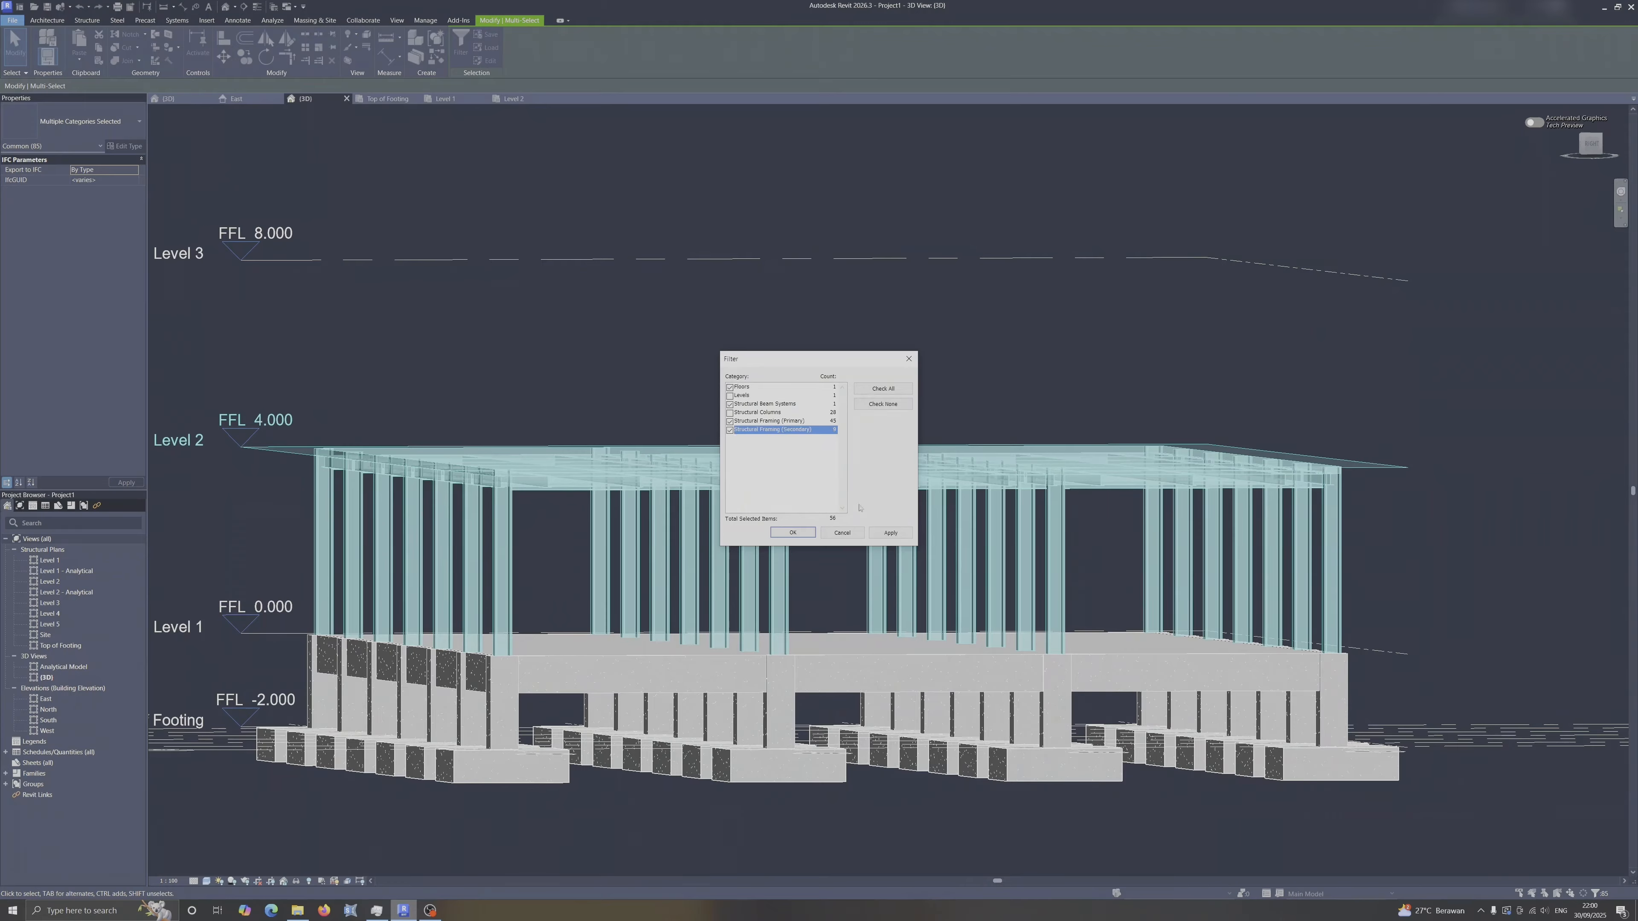
click(894, 535)
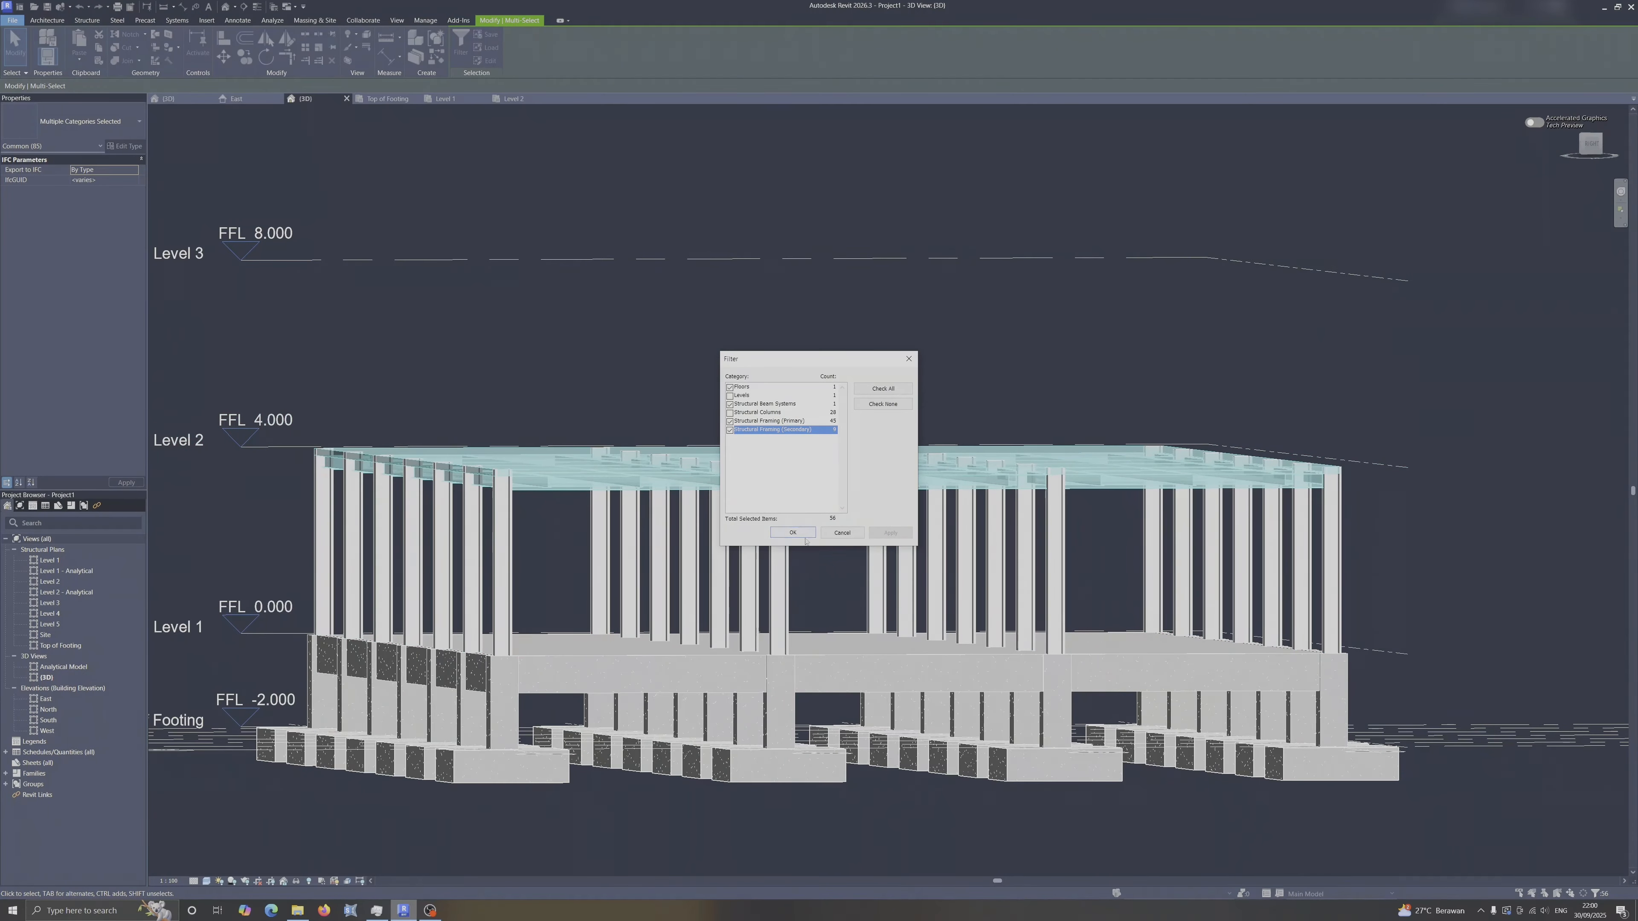
click(730, 413)
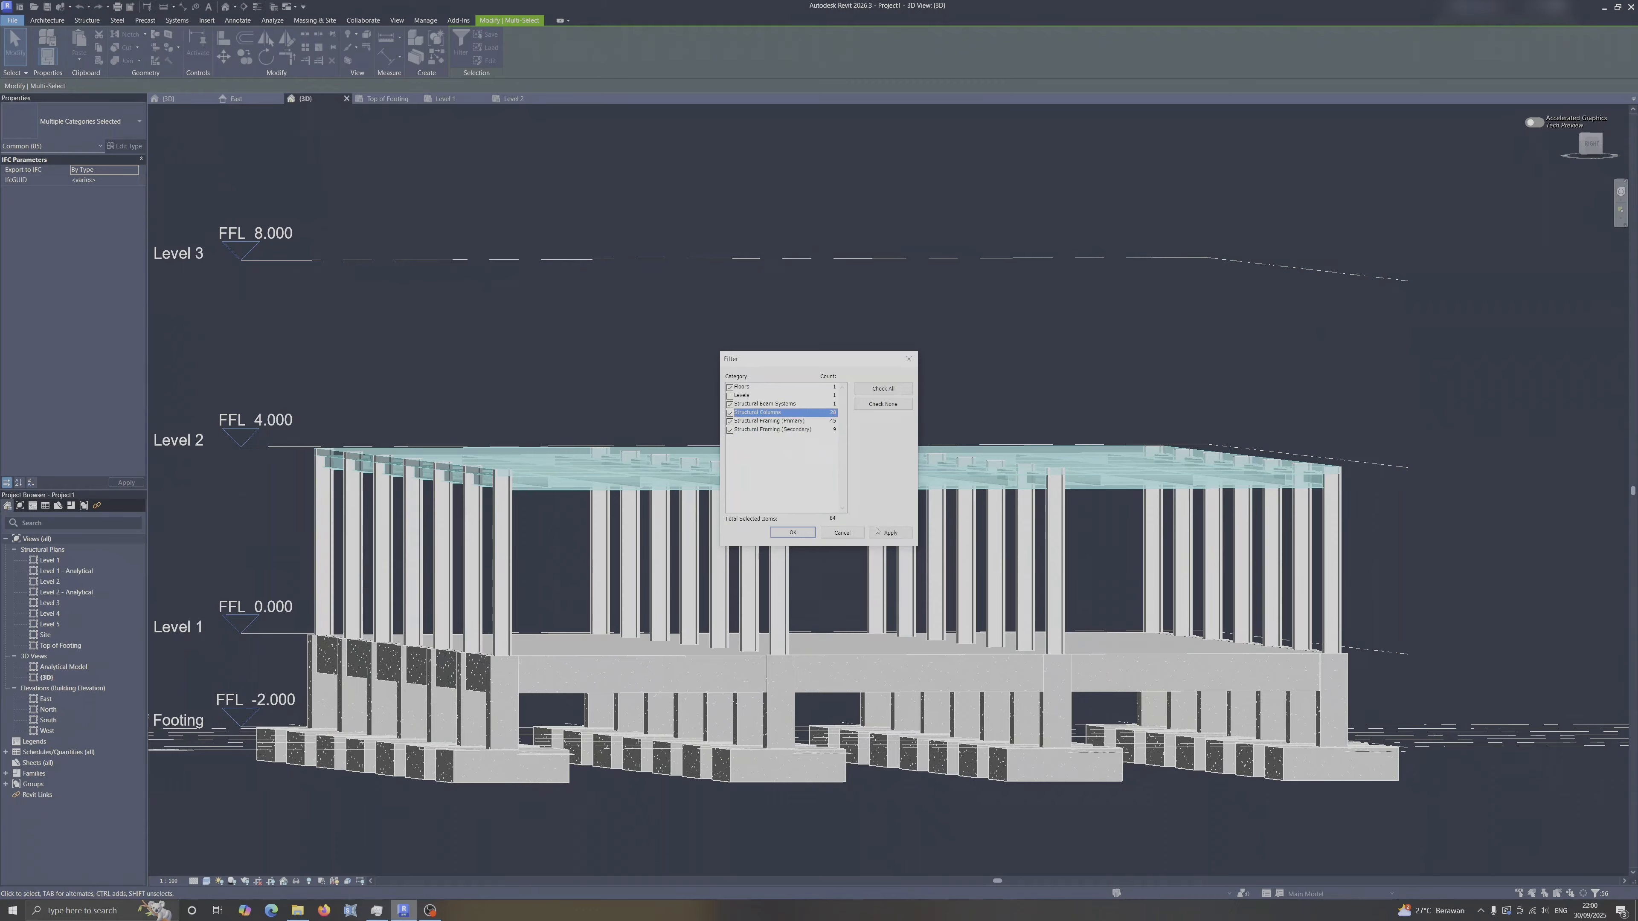
click(805, 534)
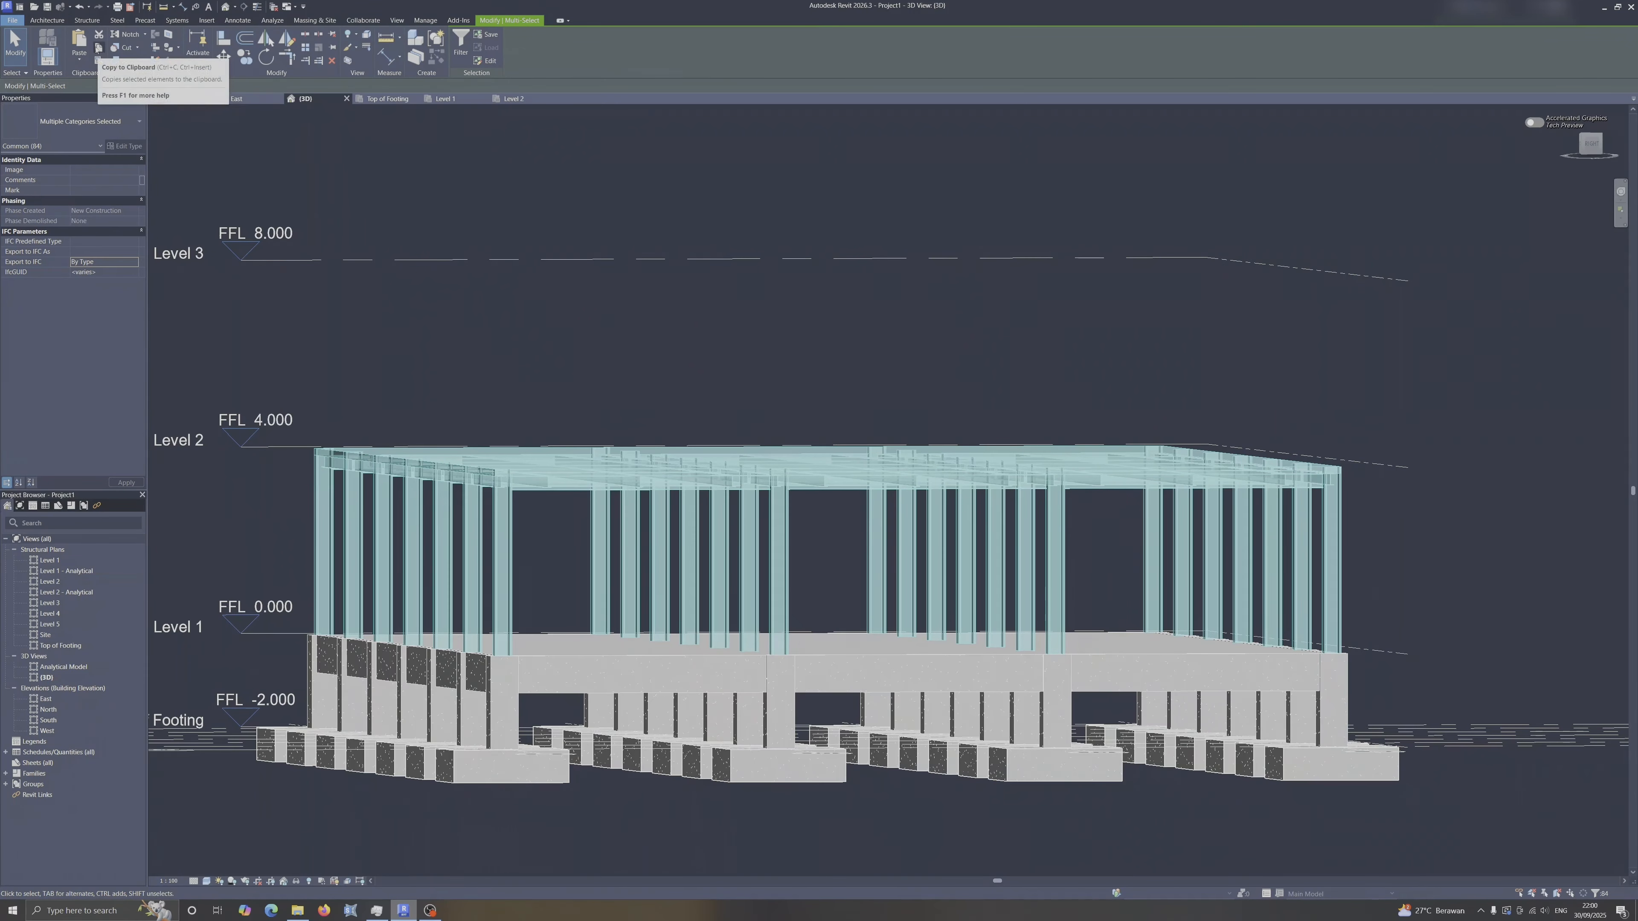
Copy the selected storey and paste it aligned to Level 3, Level 4 and Level 5, then clear the selection.
click(79, 57)
click(110, 98)
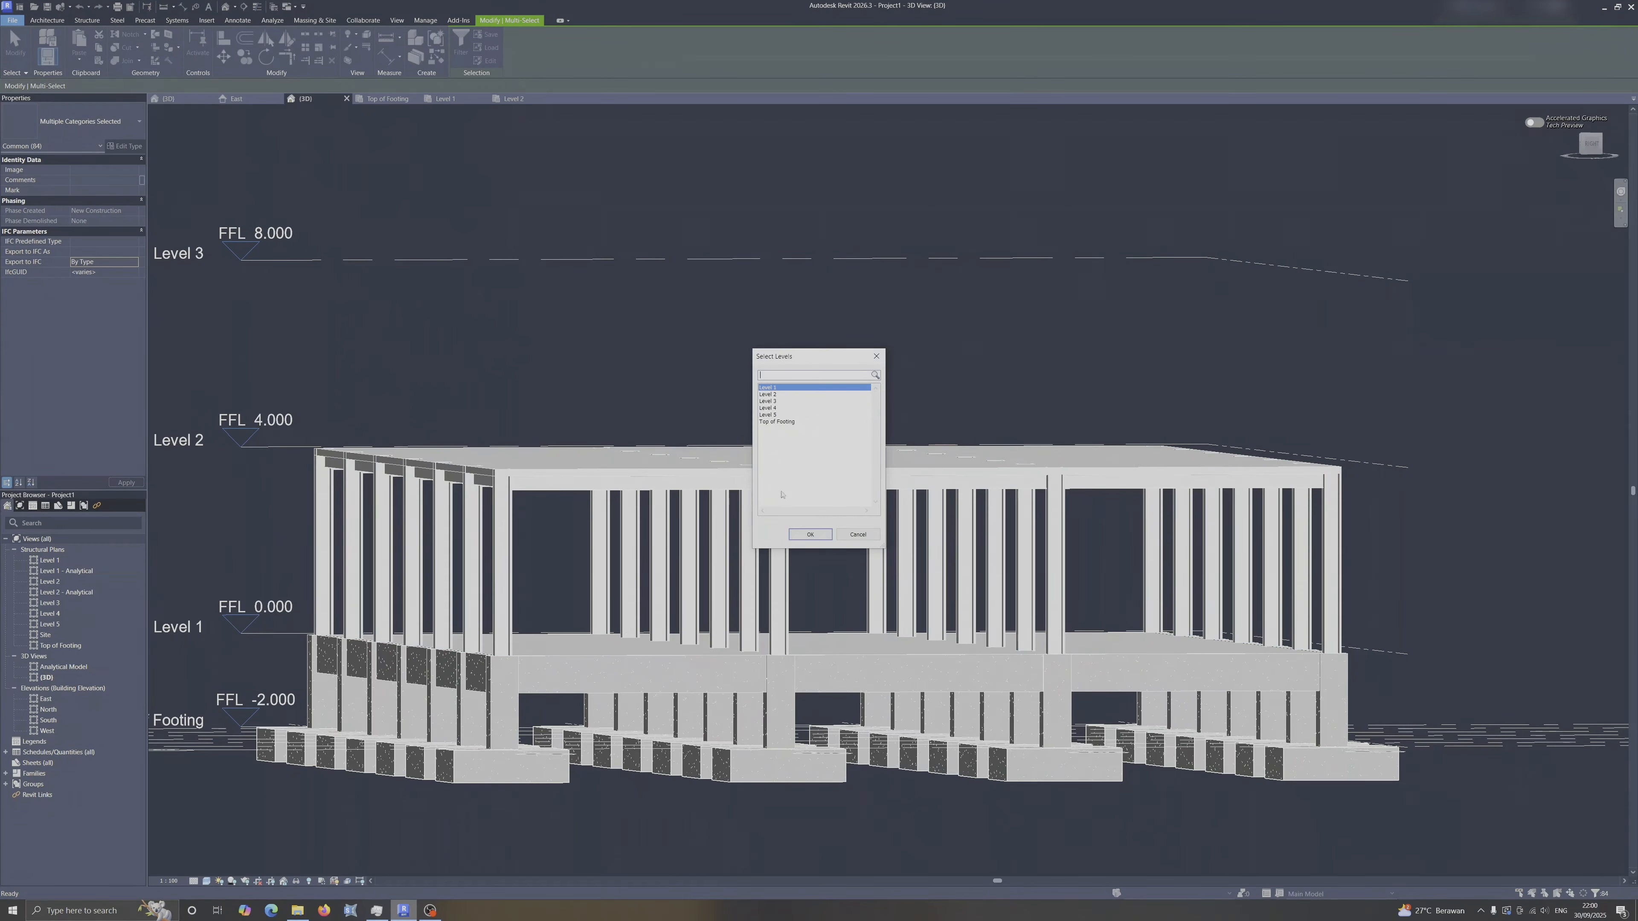
drag(785, 403, 783, 416)
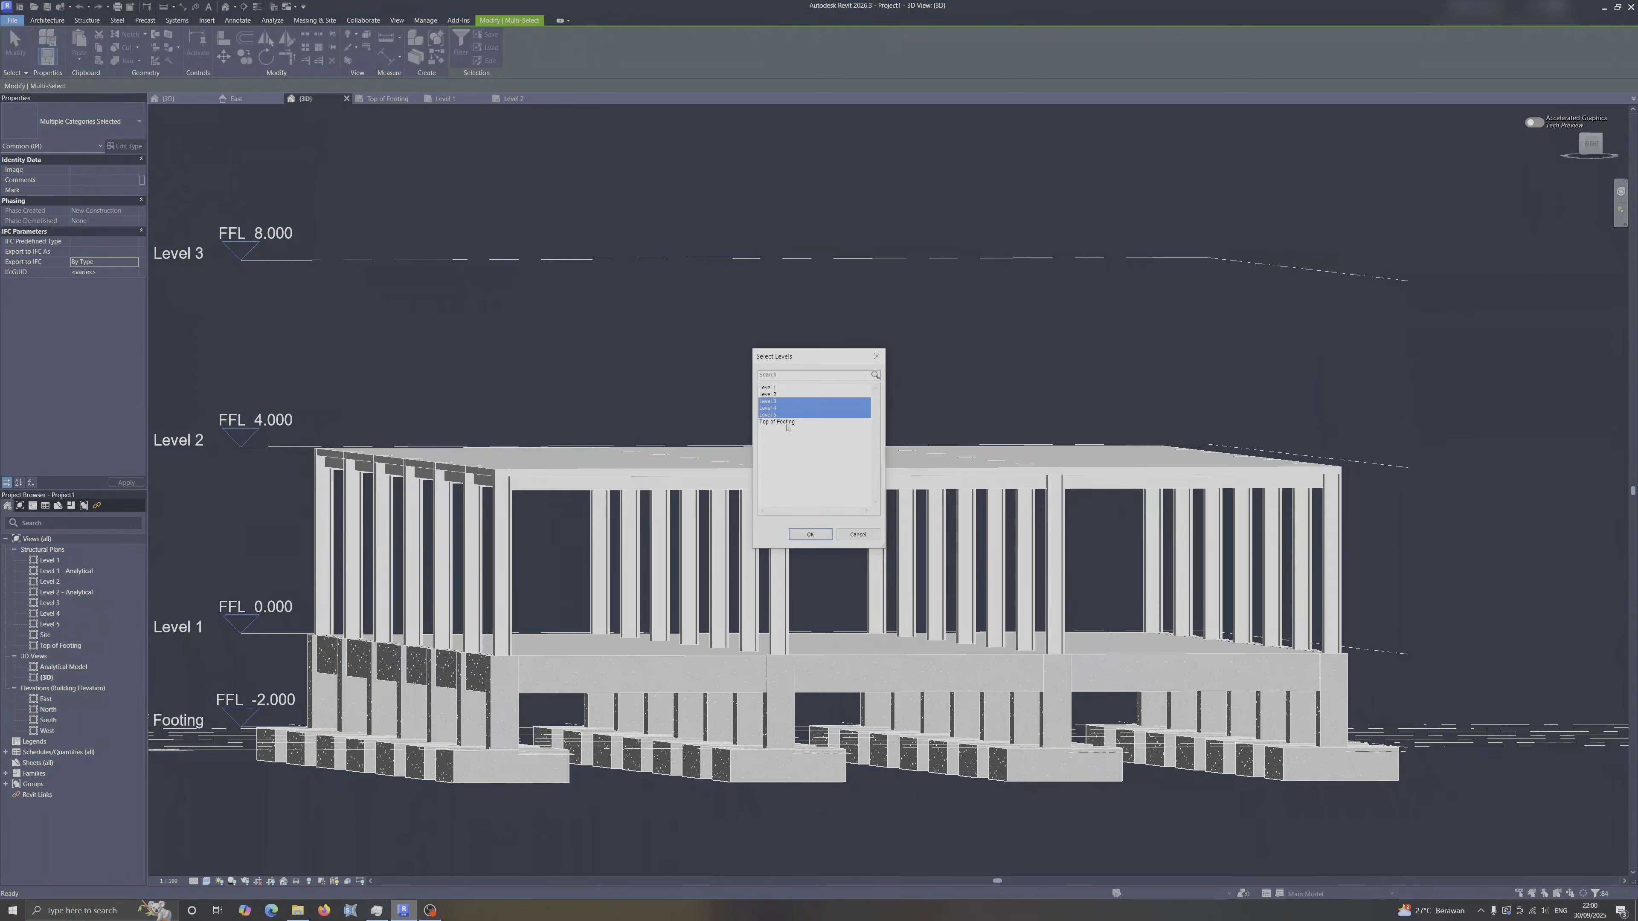
click(824, 536)
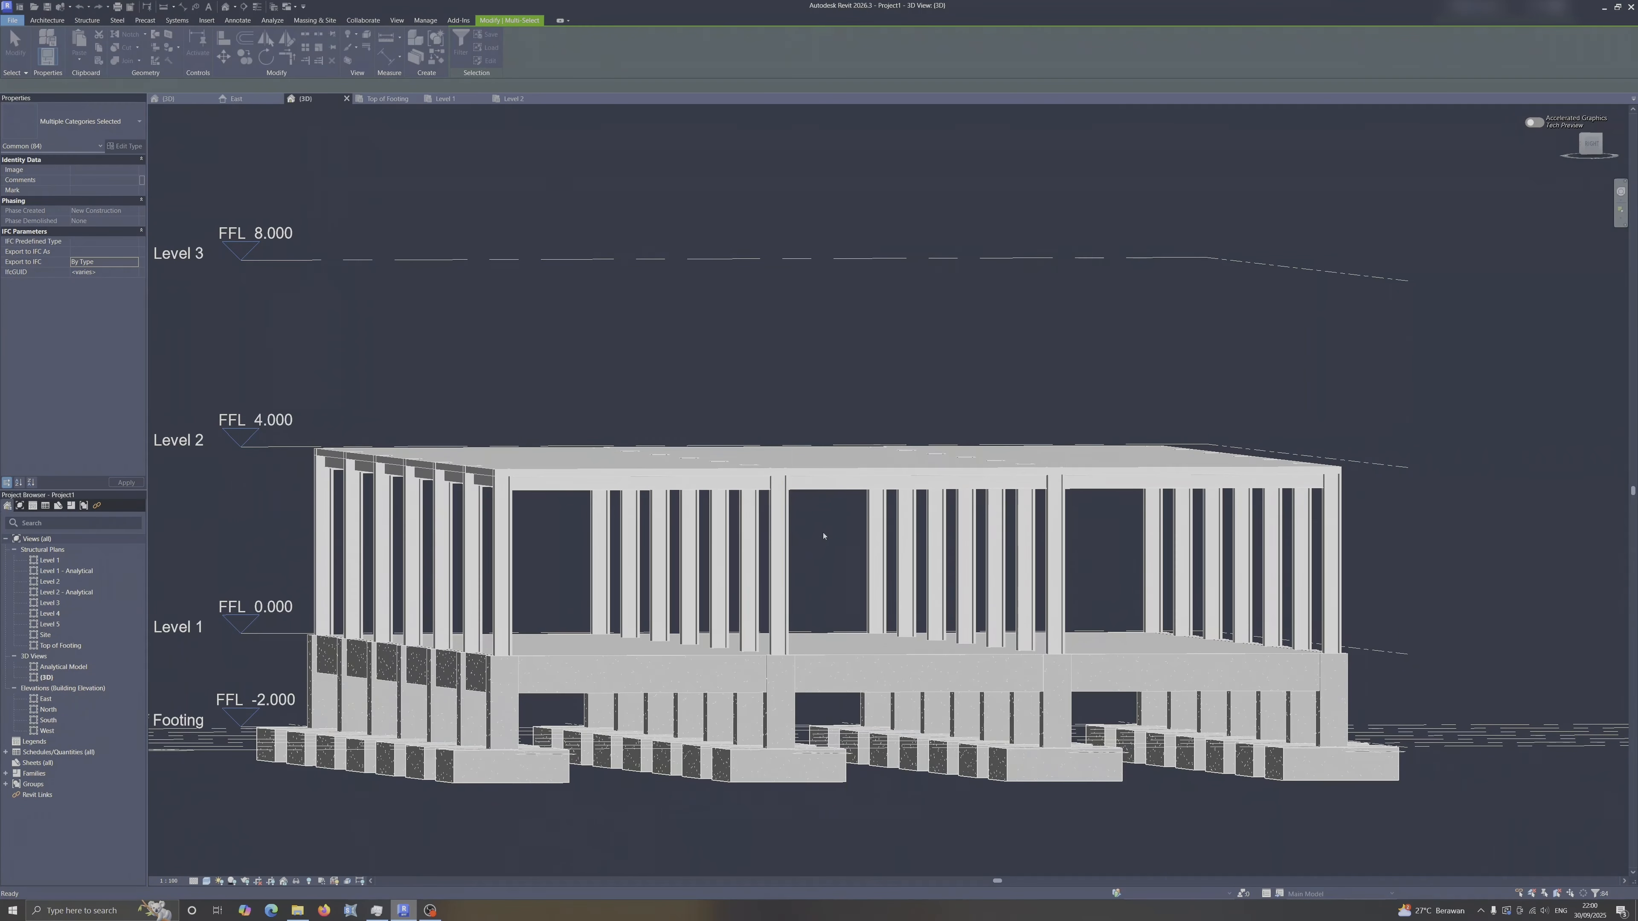
scroll(824, 535, down, 4)
shift+middle_drag(823, 532, 597, 529)
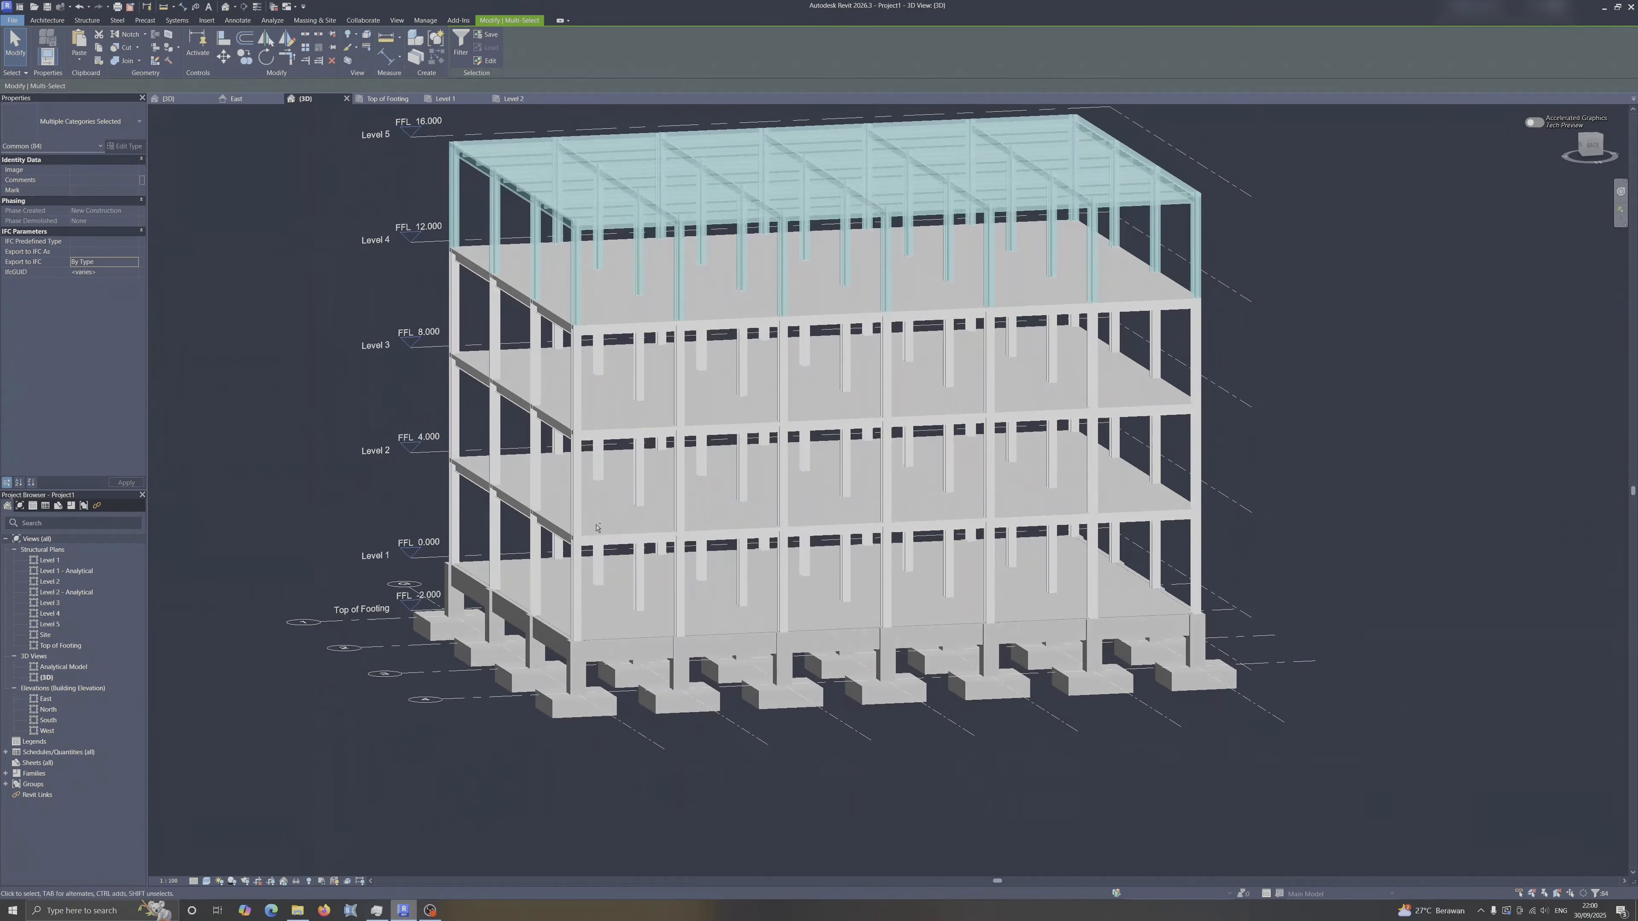
click(1327, 358)
shift+middle_drag(995, 403, 928, 454)
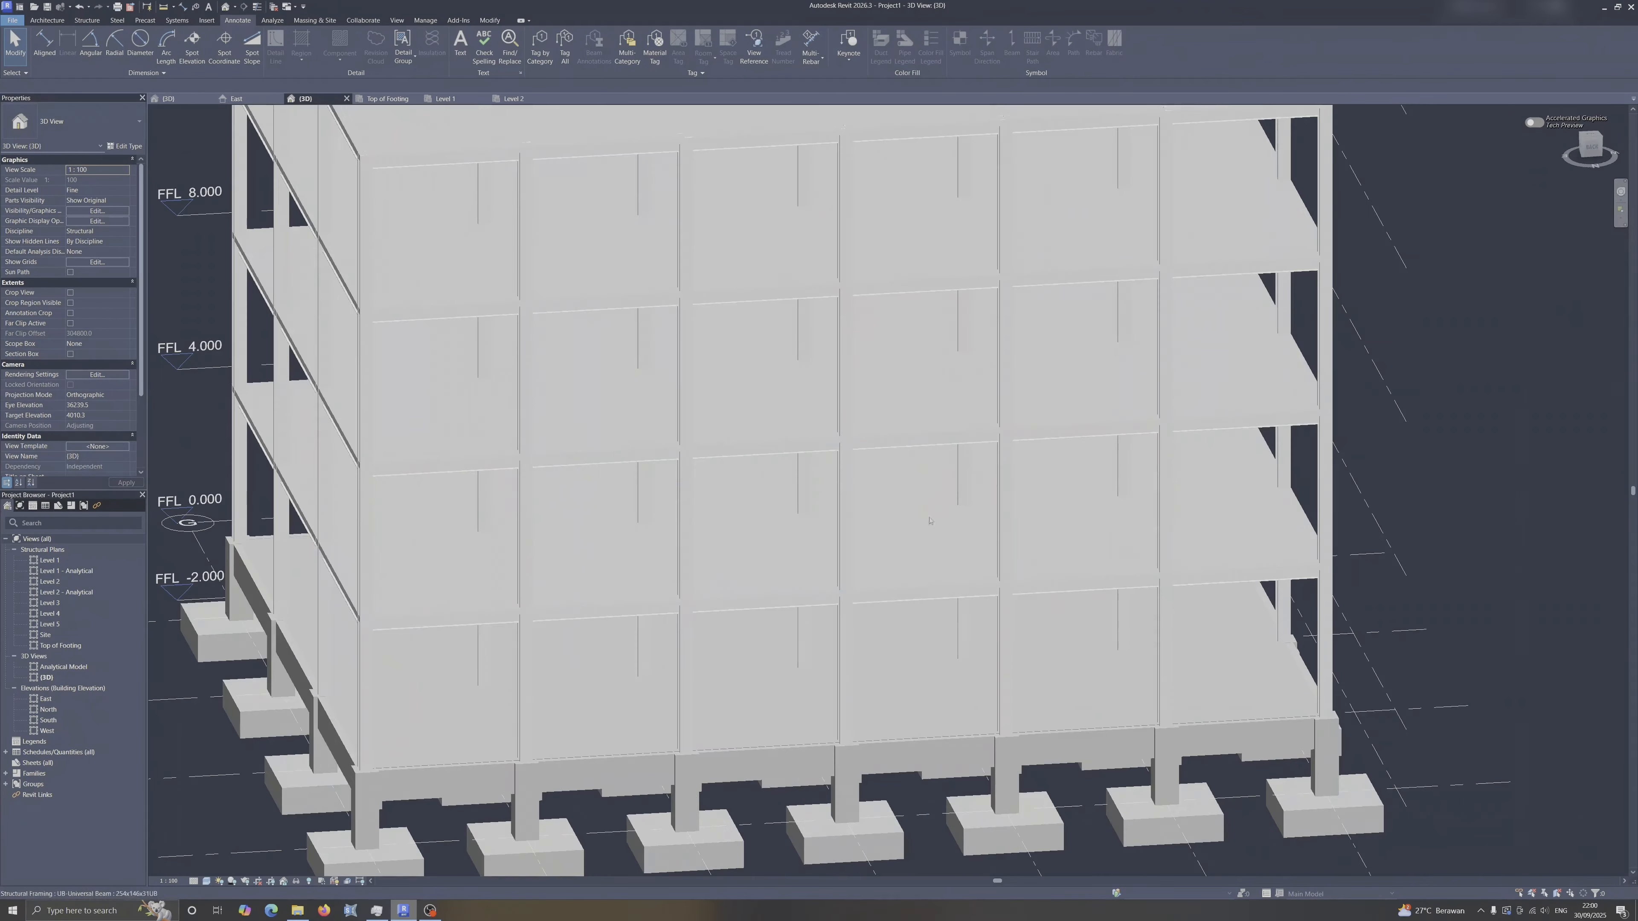
Open the Level 1 structural plan with the whole grid layout in view.
click(516, 102)
click(463, 98)
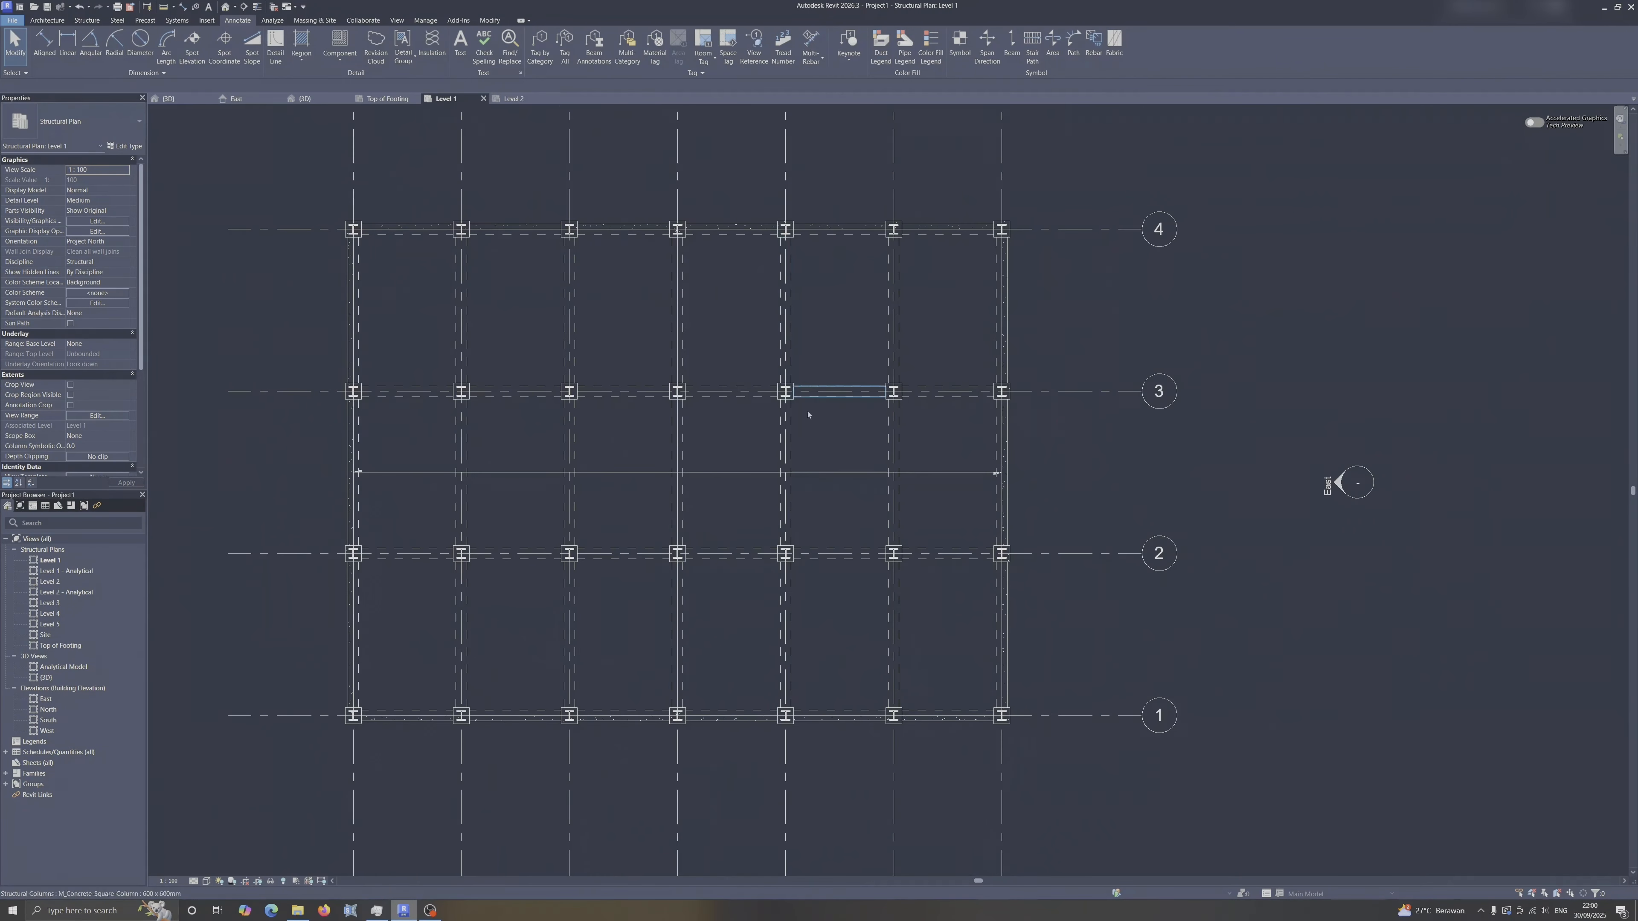
middle_drag(811, 436, 840, 457)
scroll(840, 457, down, 1)
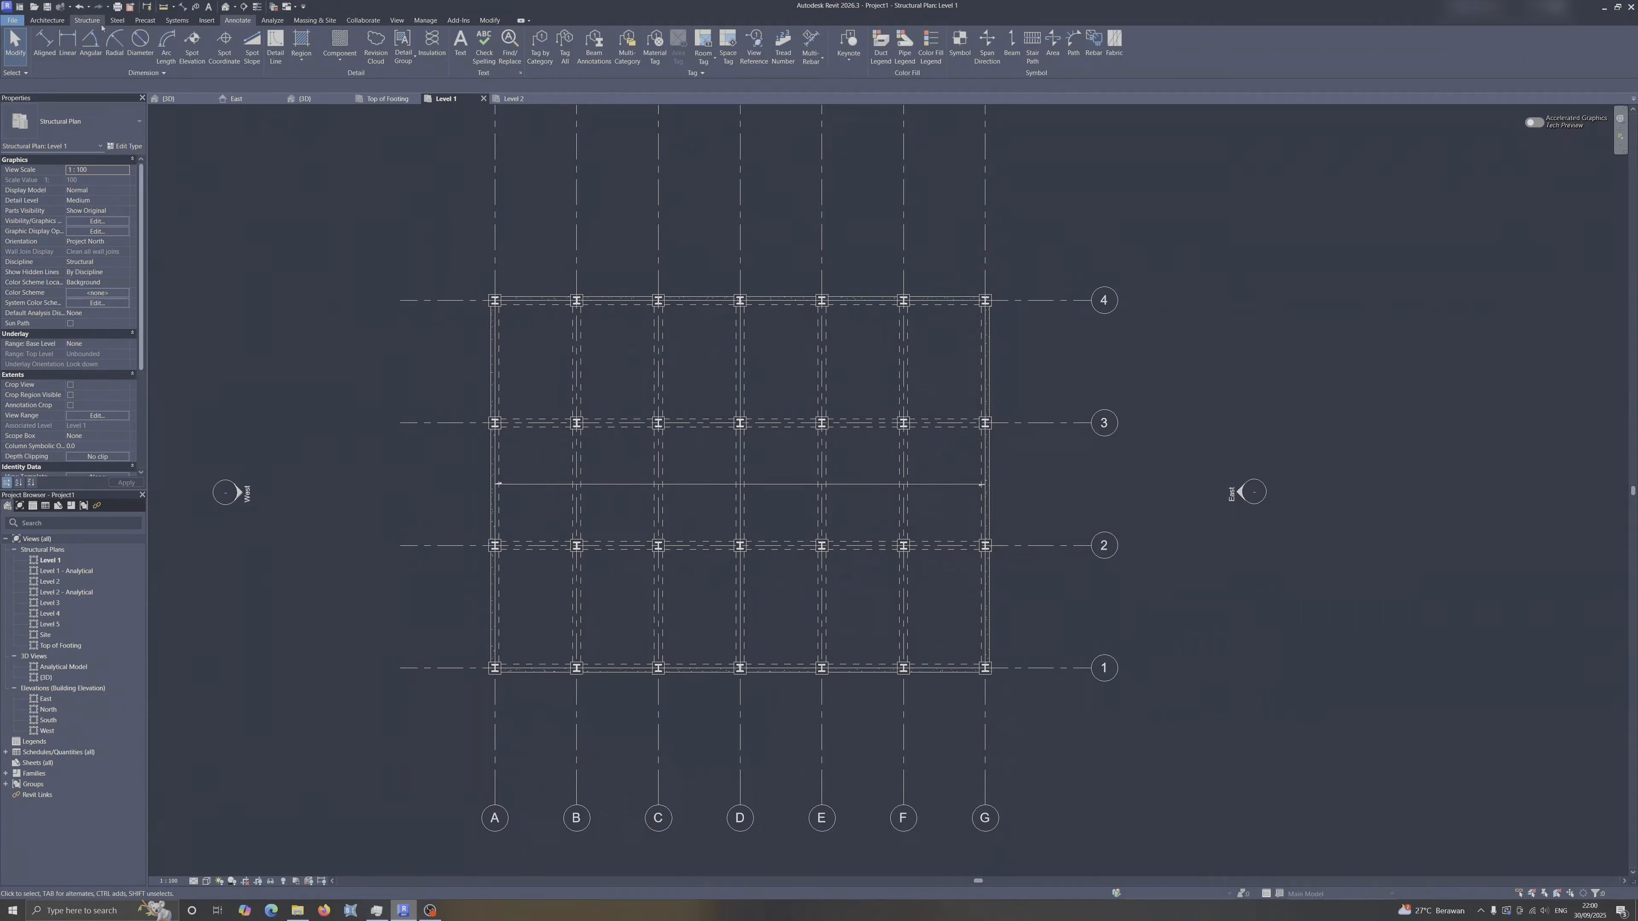
click(88, 20)
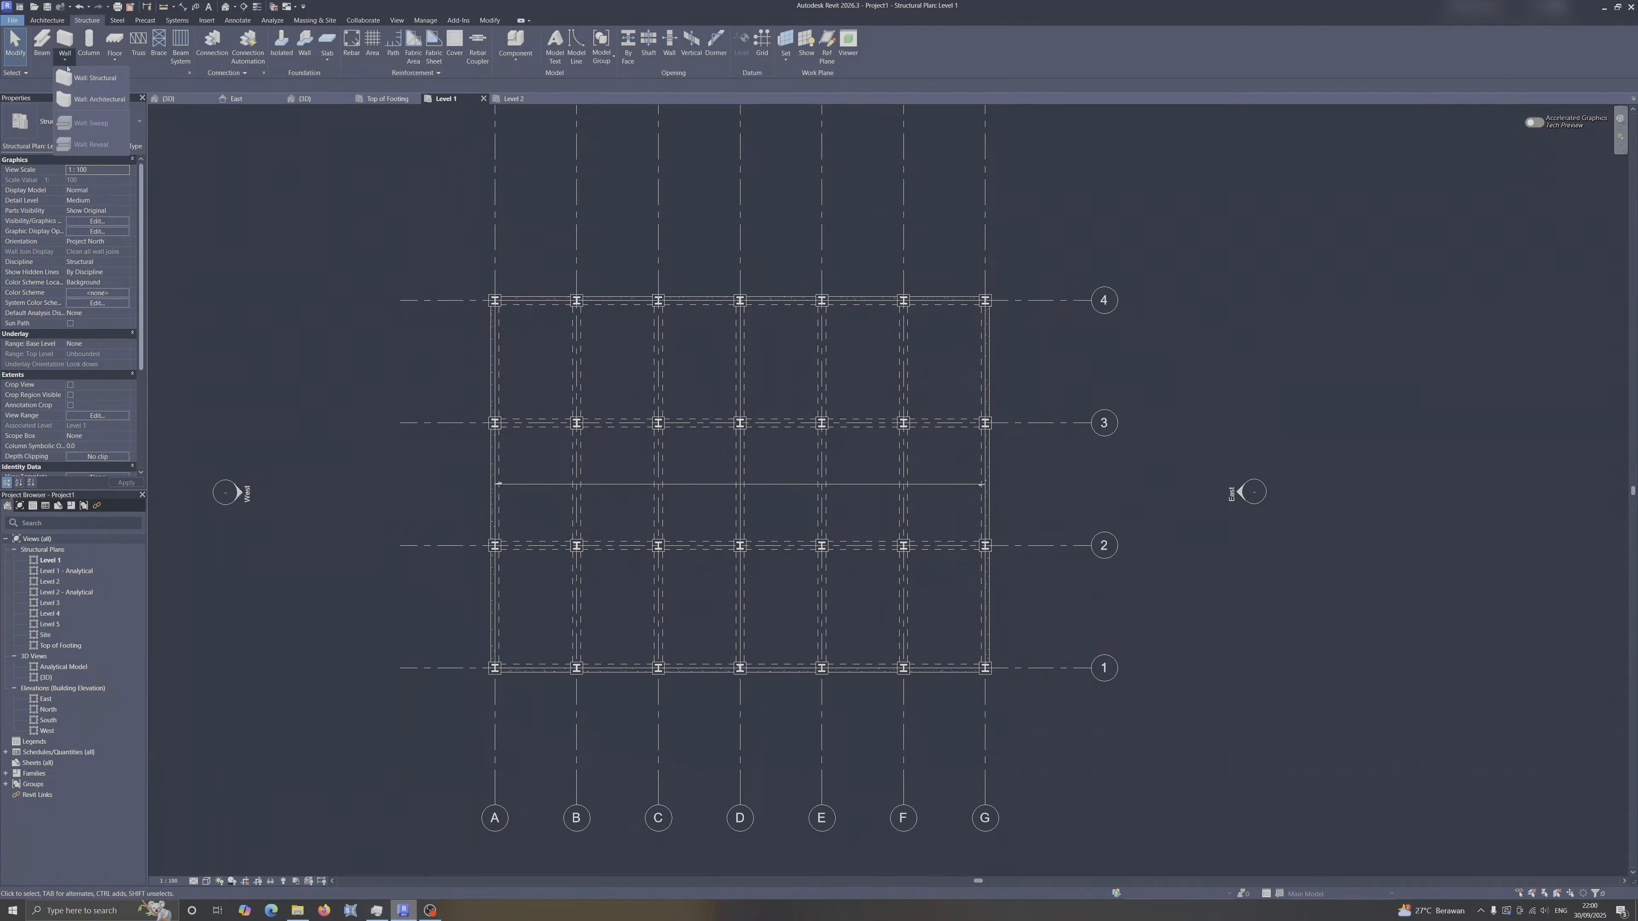
click(64, 42)
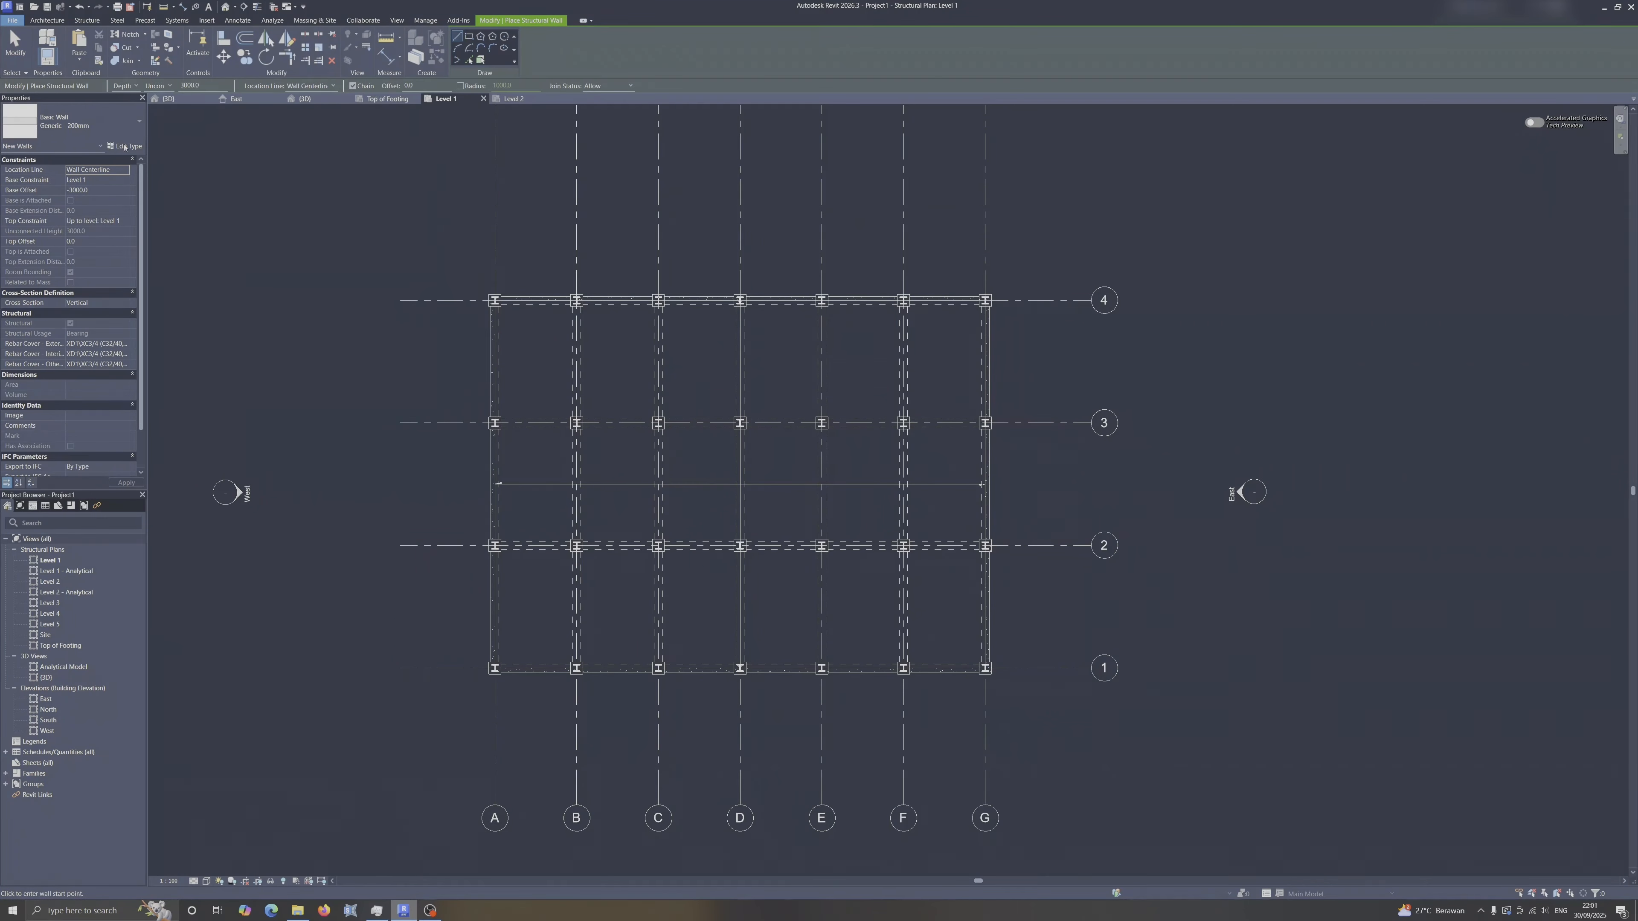
click(86, 129)
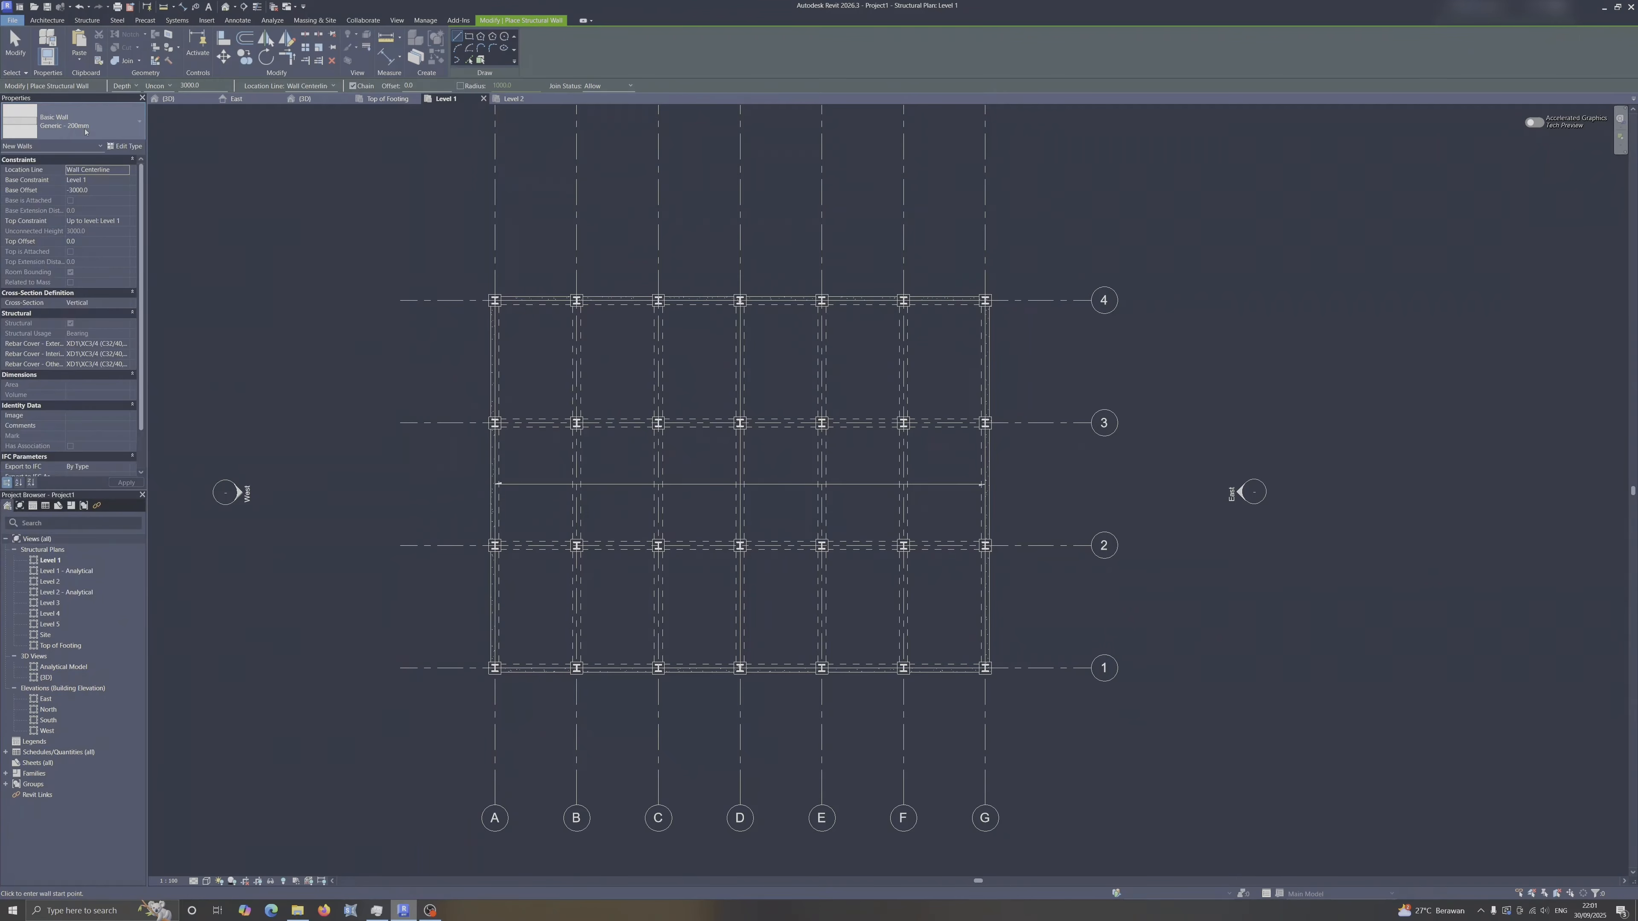
click(87, 130)
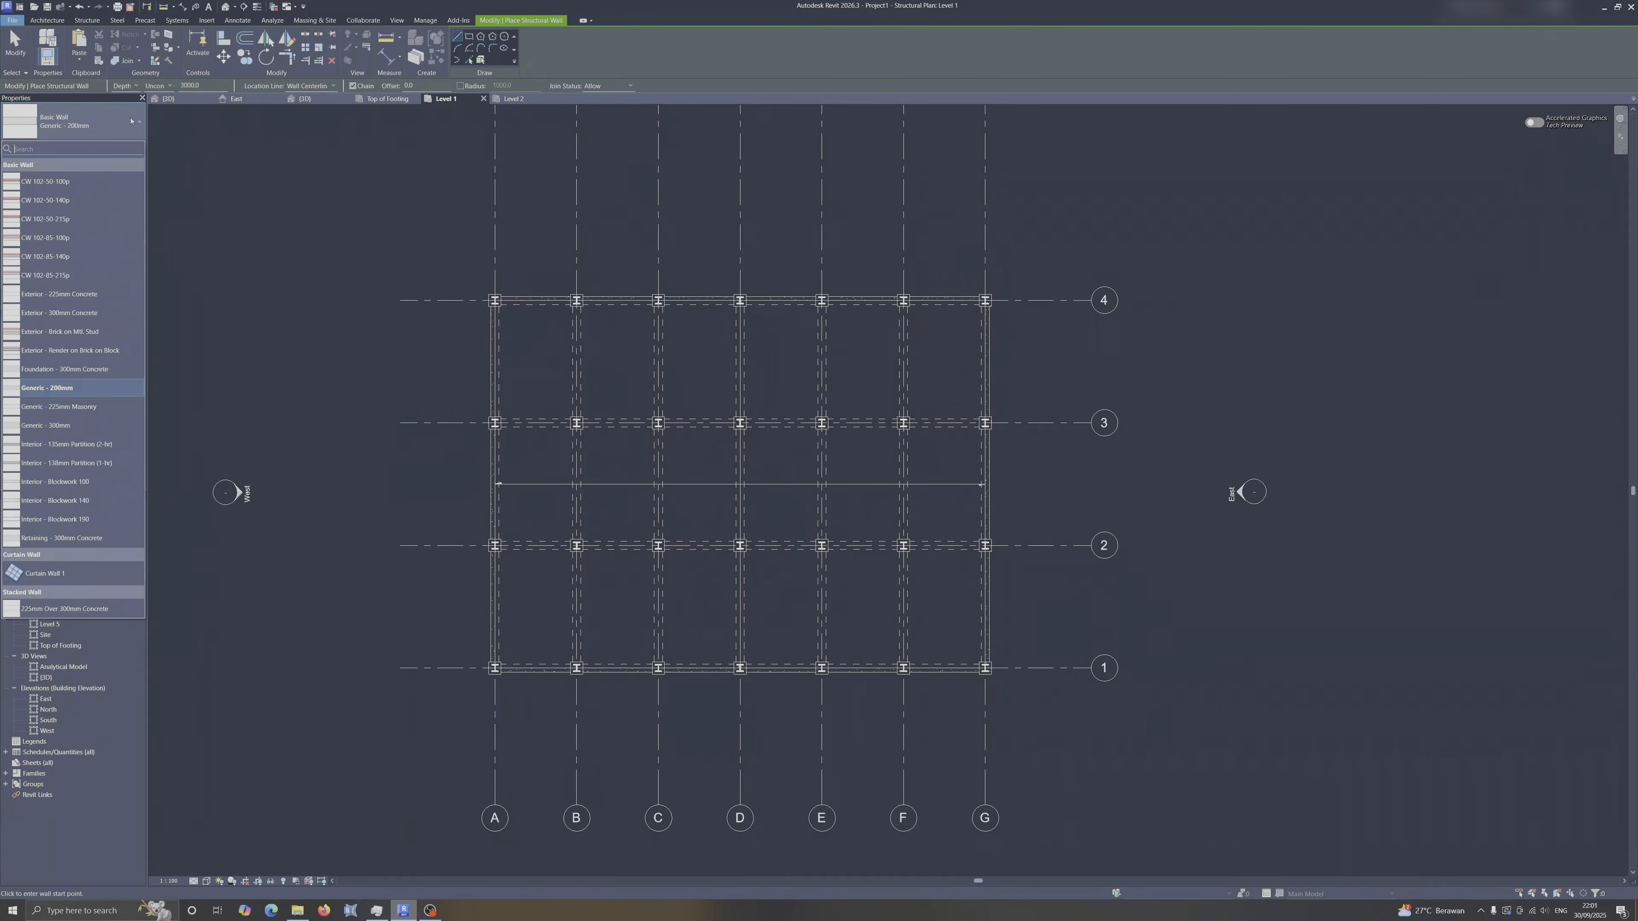
click(467, 37)
scroll(713, 457, up, 5)
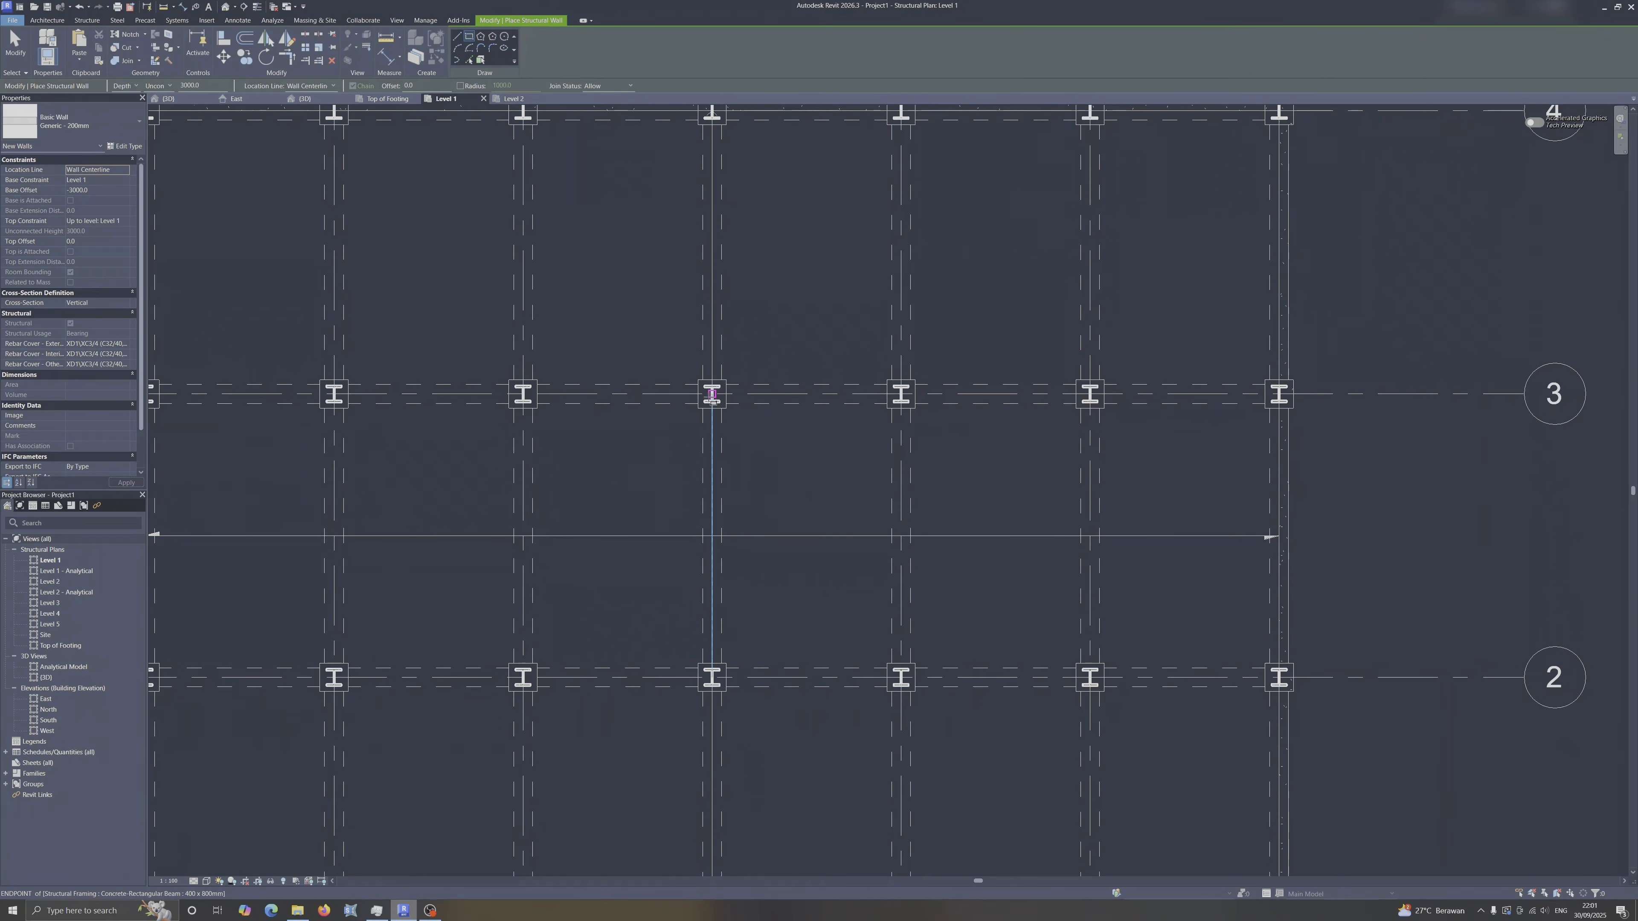
click(712, 394)
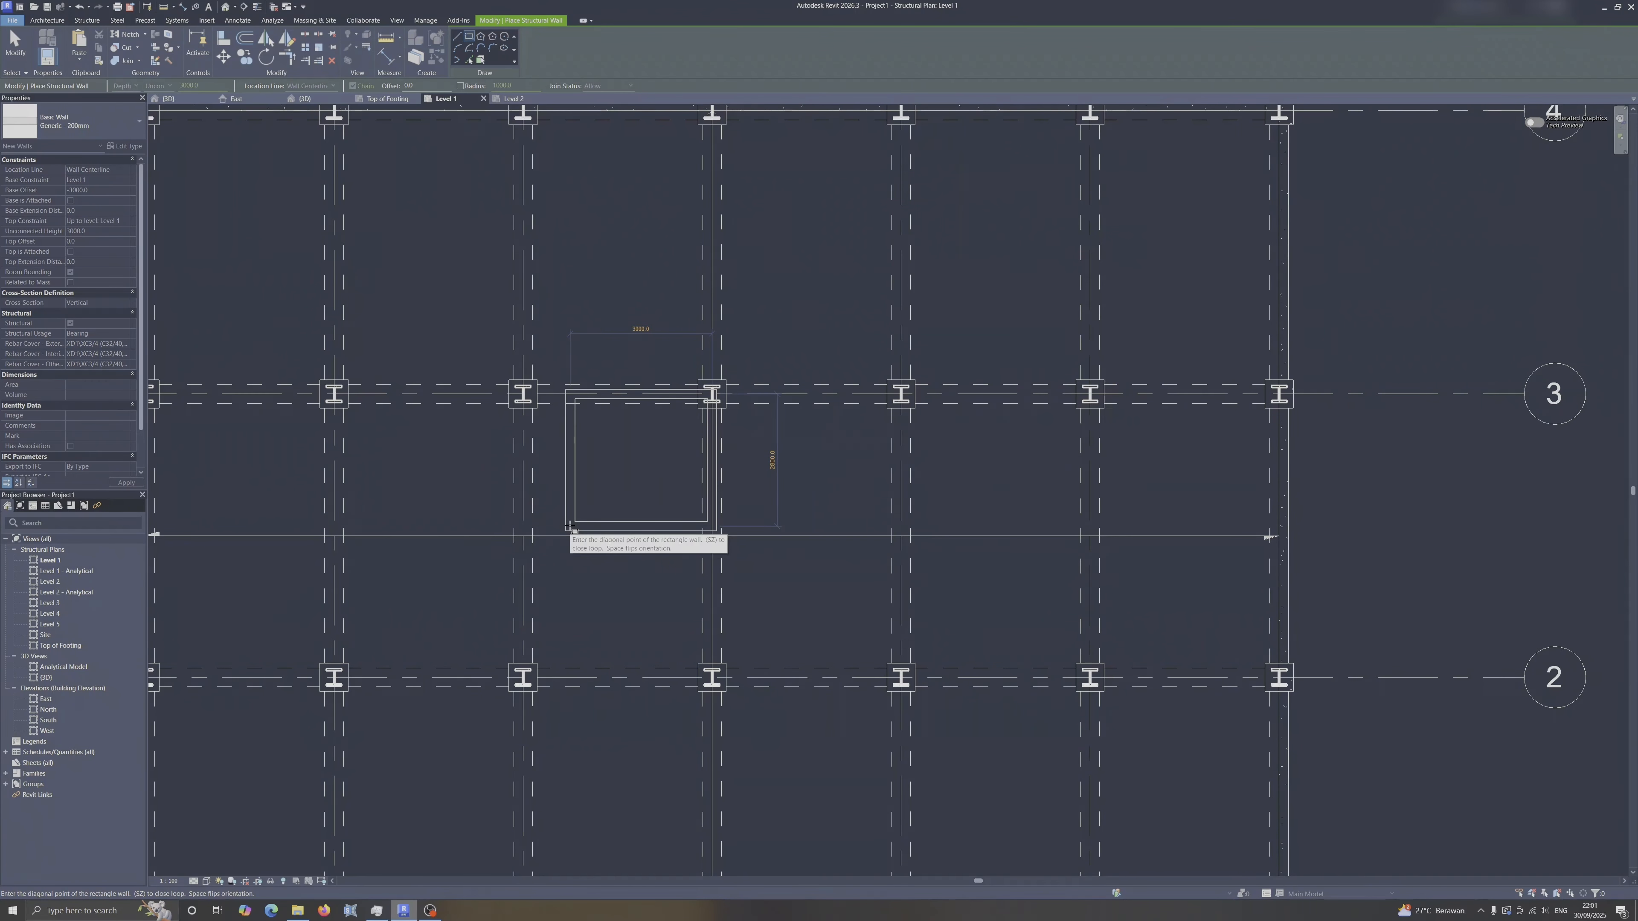
key(Escape)
key(Escape)
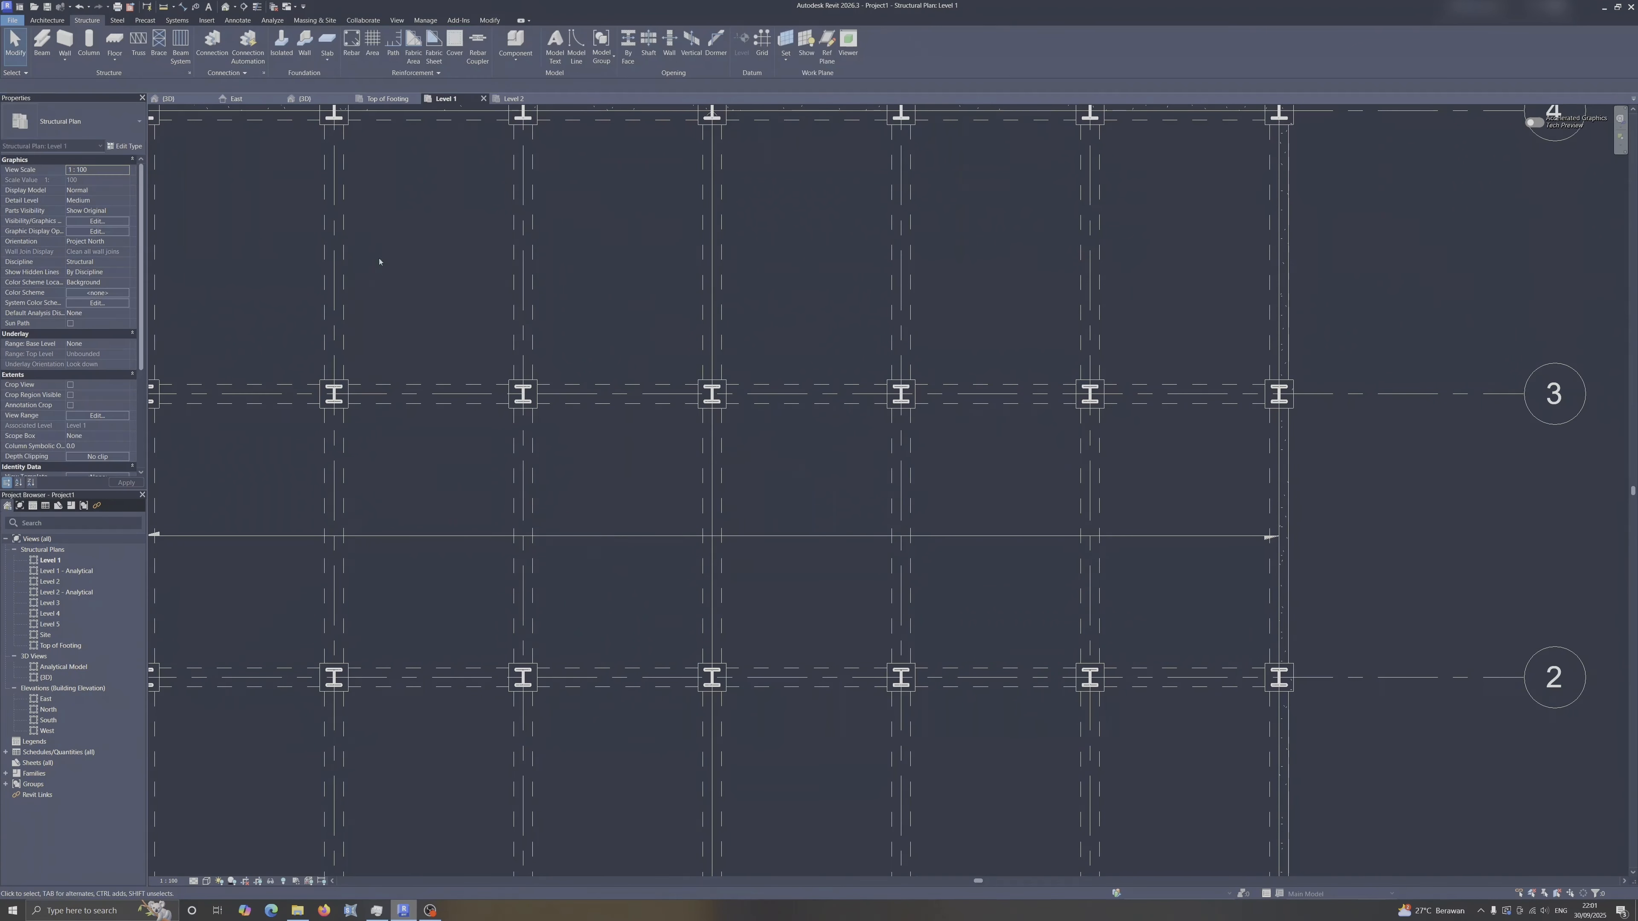
Draw a Generic - 200mm structural wall on grid 3 between grids C and D, with its height set up to Level 2.
click(76, 49)
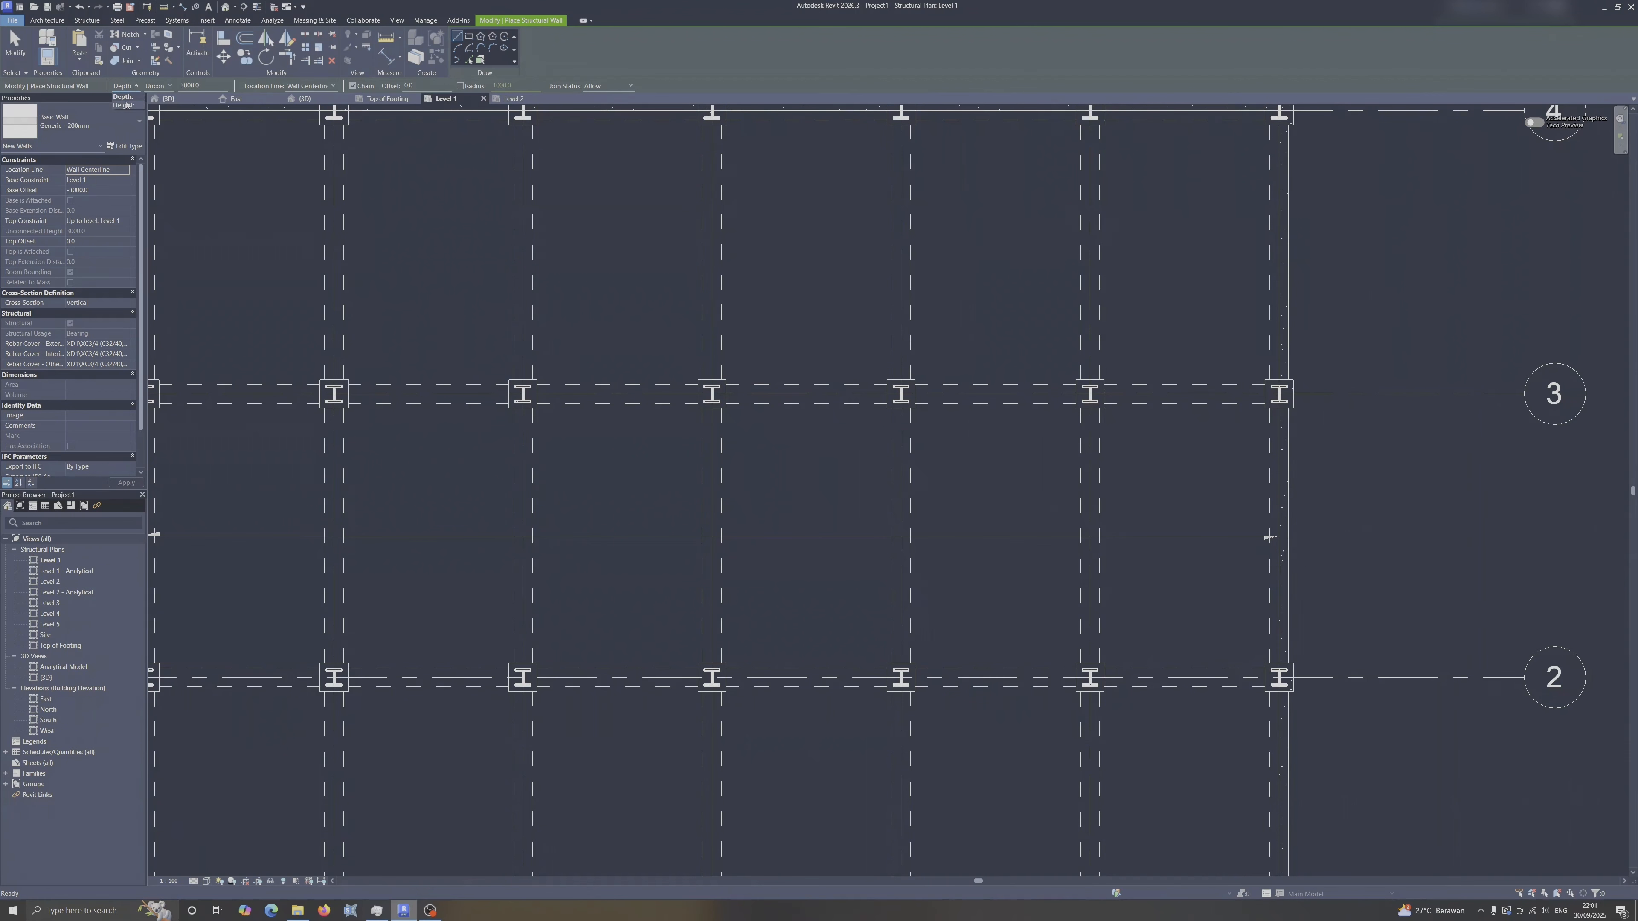
click(123, 105)
click(169, 86)
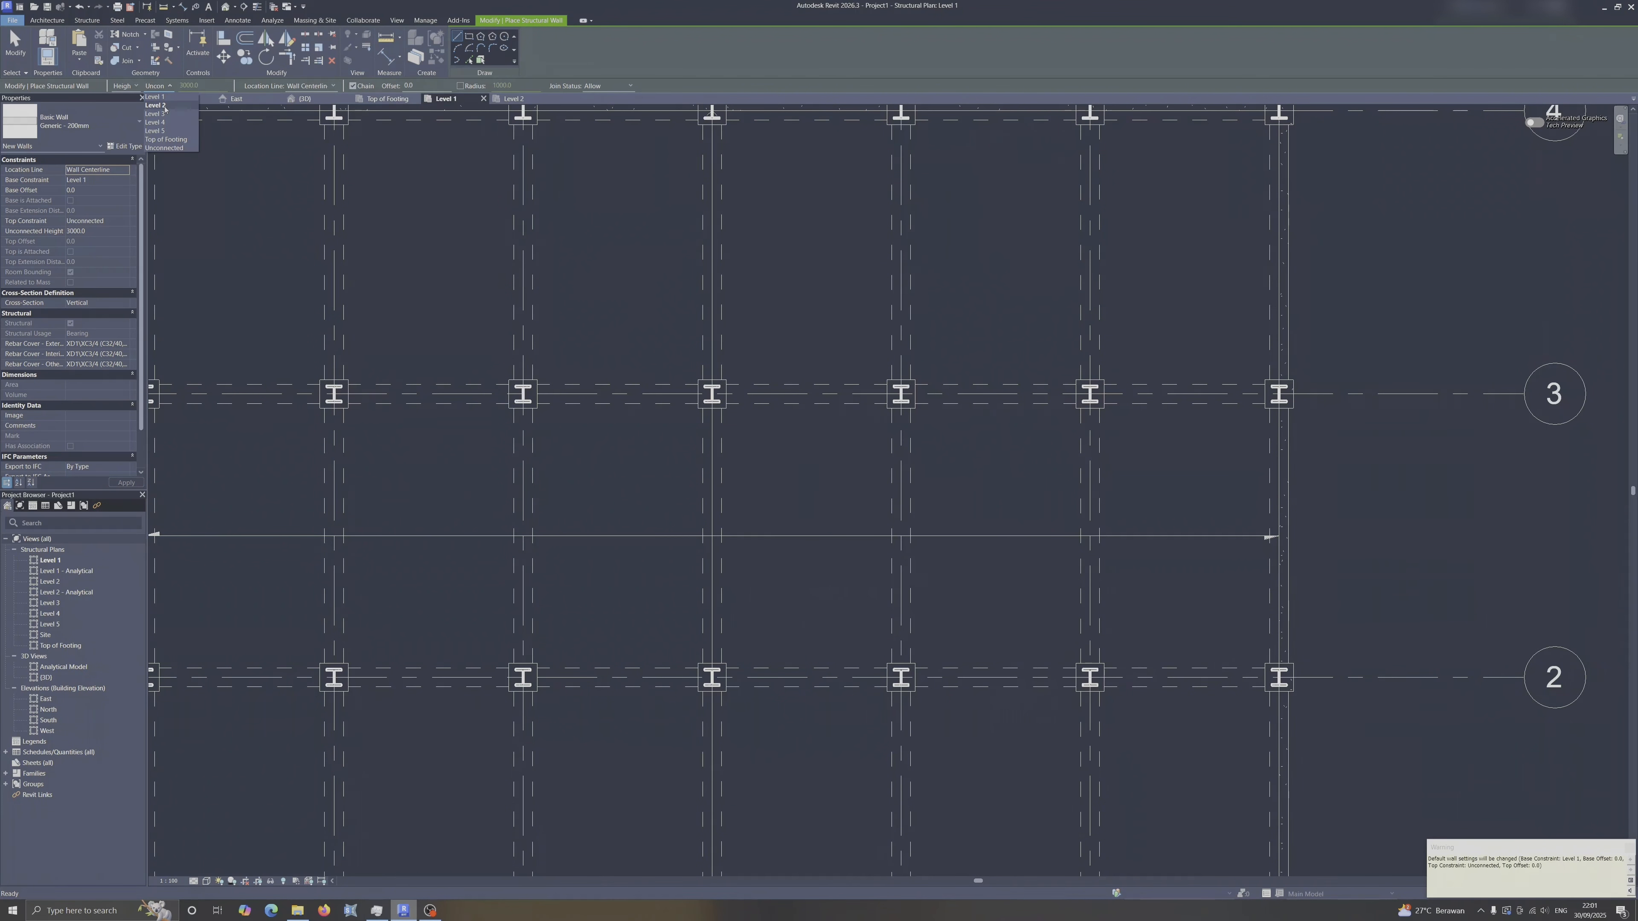
click(165, 106)
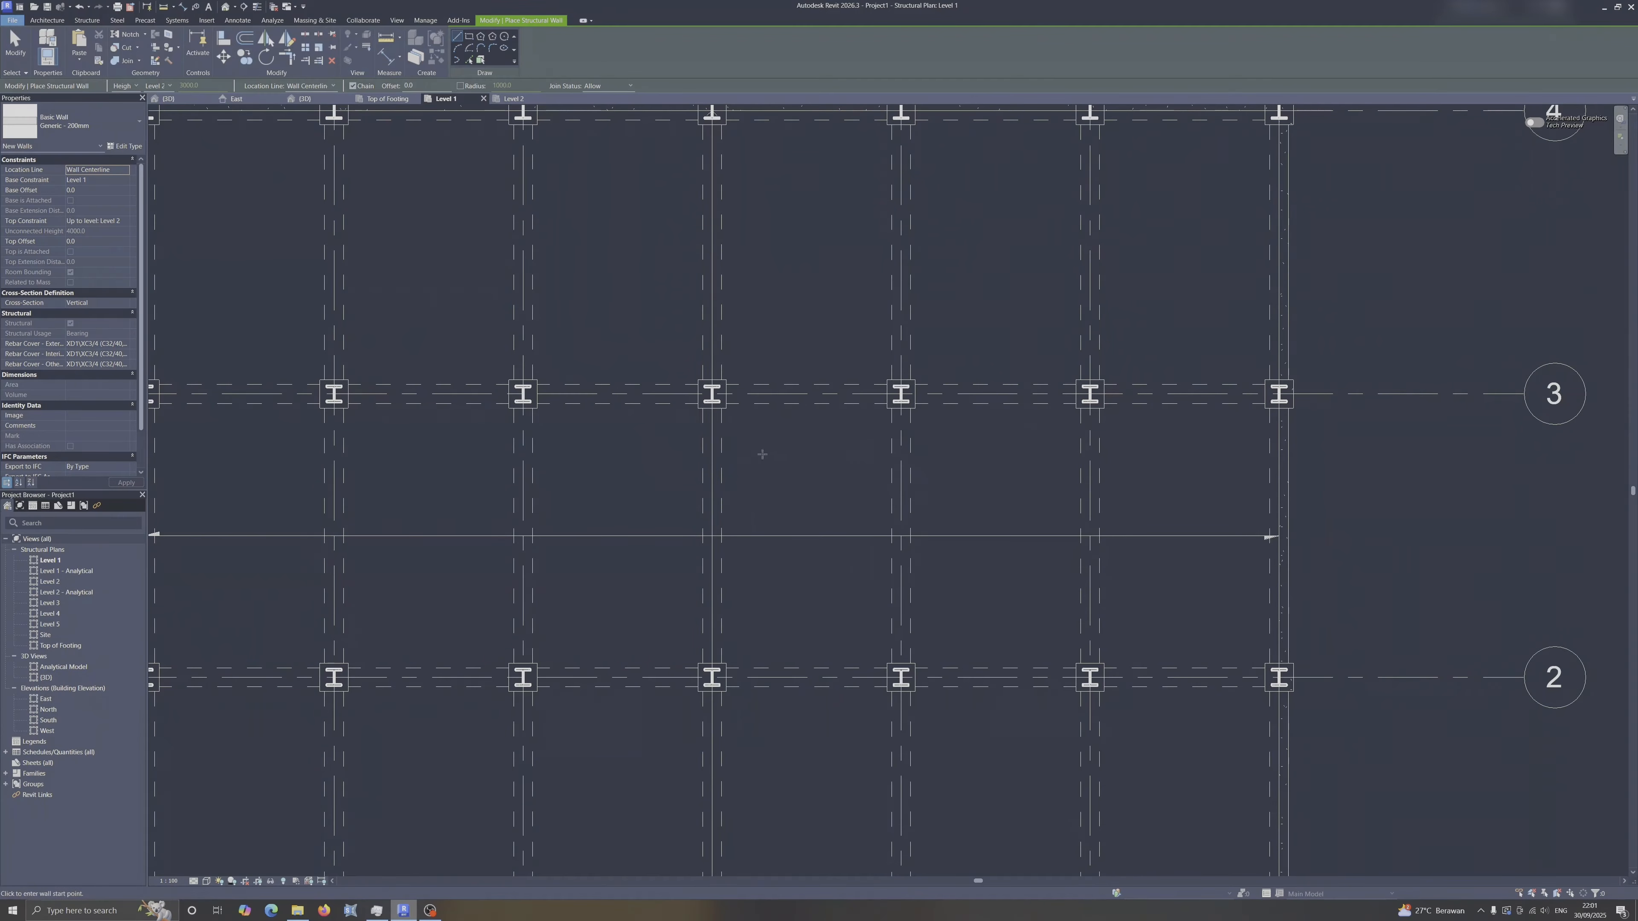
click(523, 394)
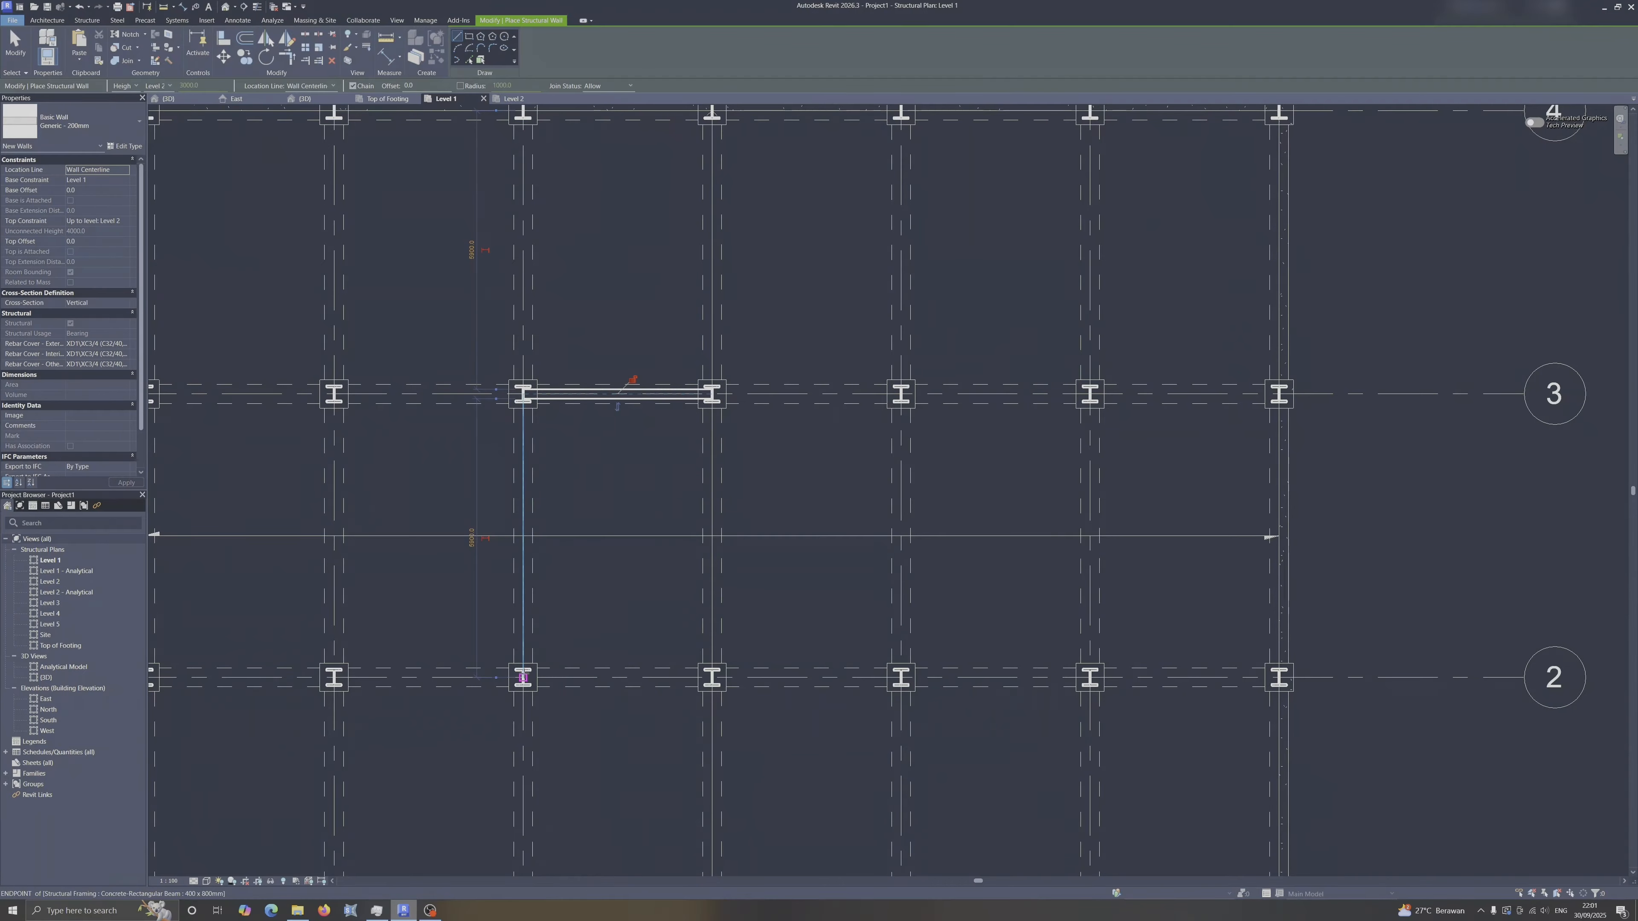
Close the wall enclosure with walls on grid 2 between C and D and on grids C and D between 2 and 3.
click(523, 677)
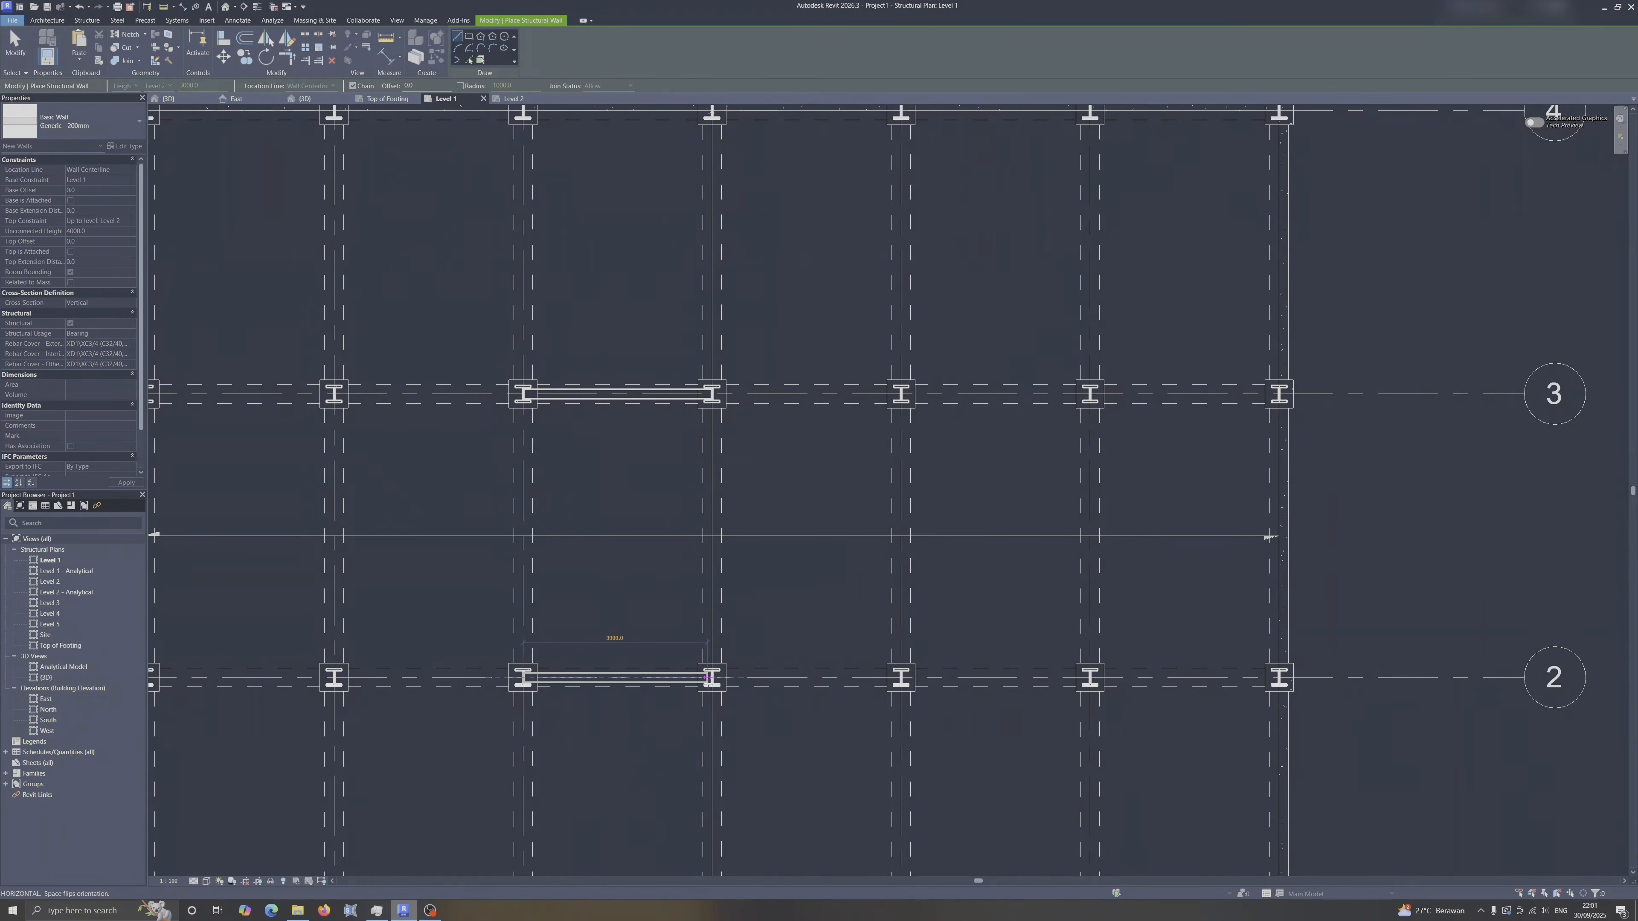
click(712, 677)
click(712, 393)
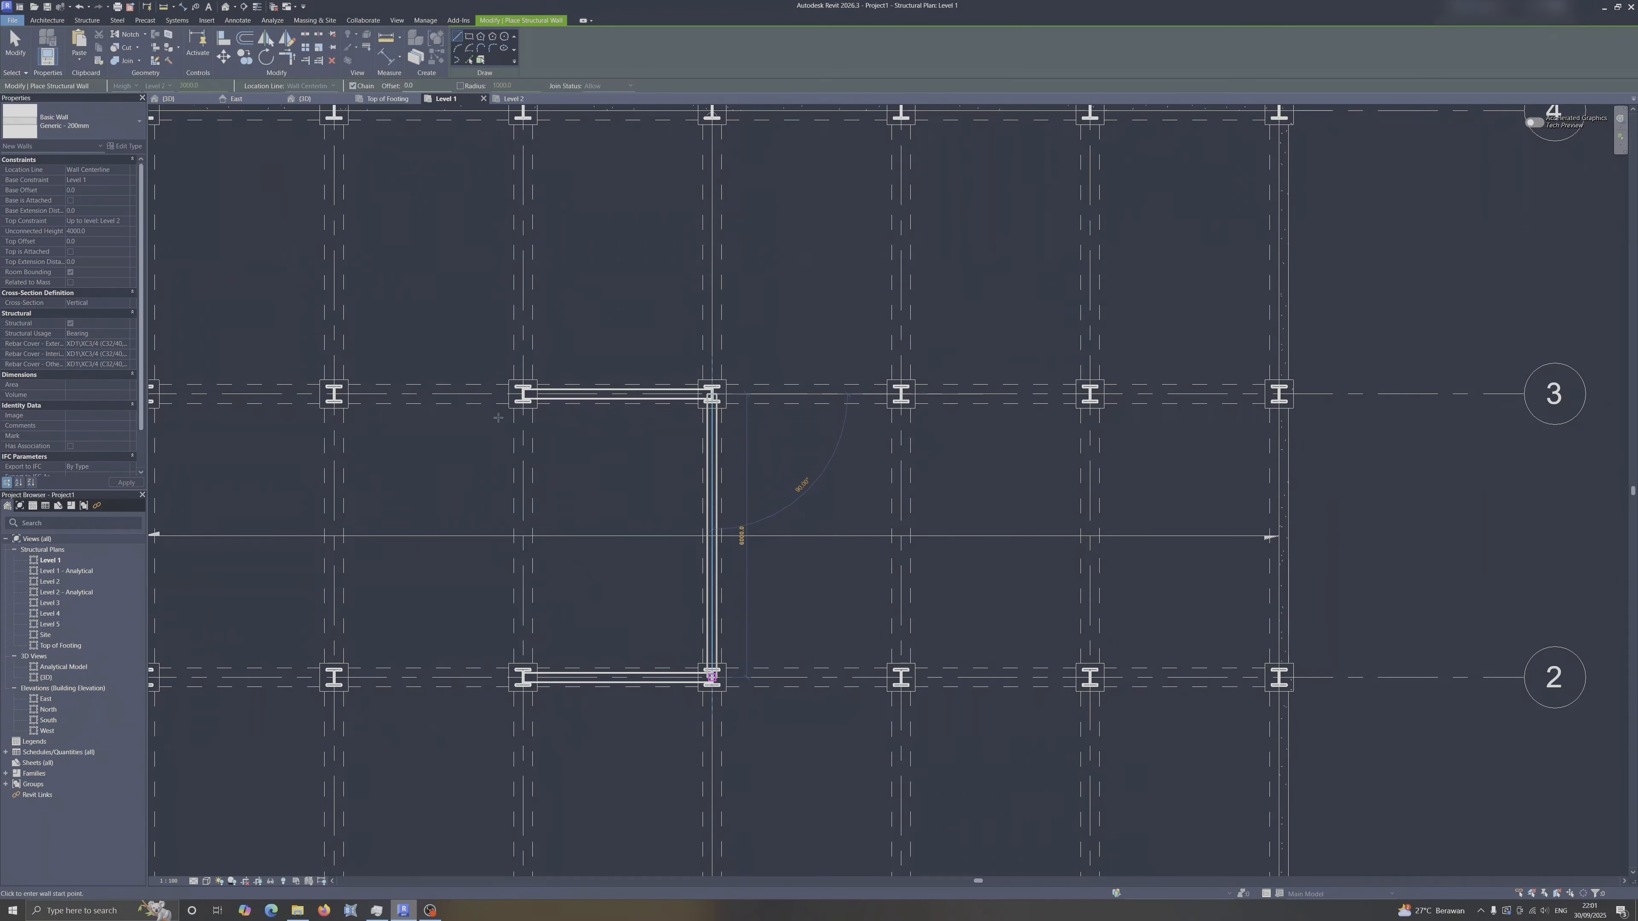
click(712, 678)
key(Escape)
click(523, 393)
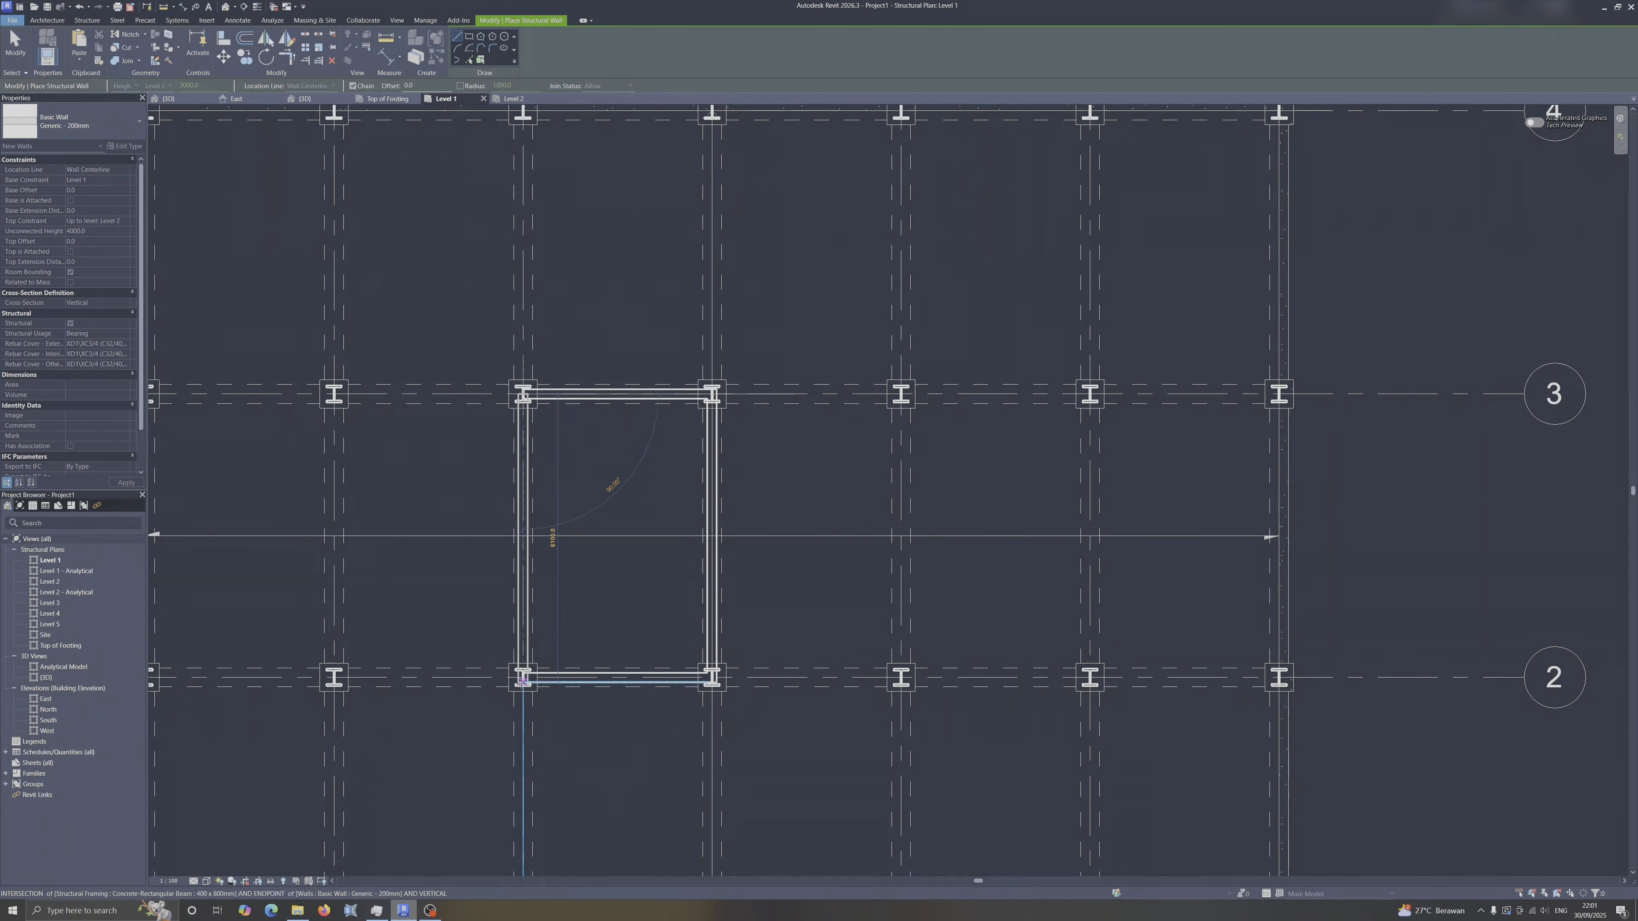
click(523, 677)
scroll(794, 570, down, 3)
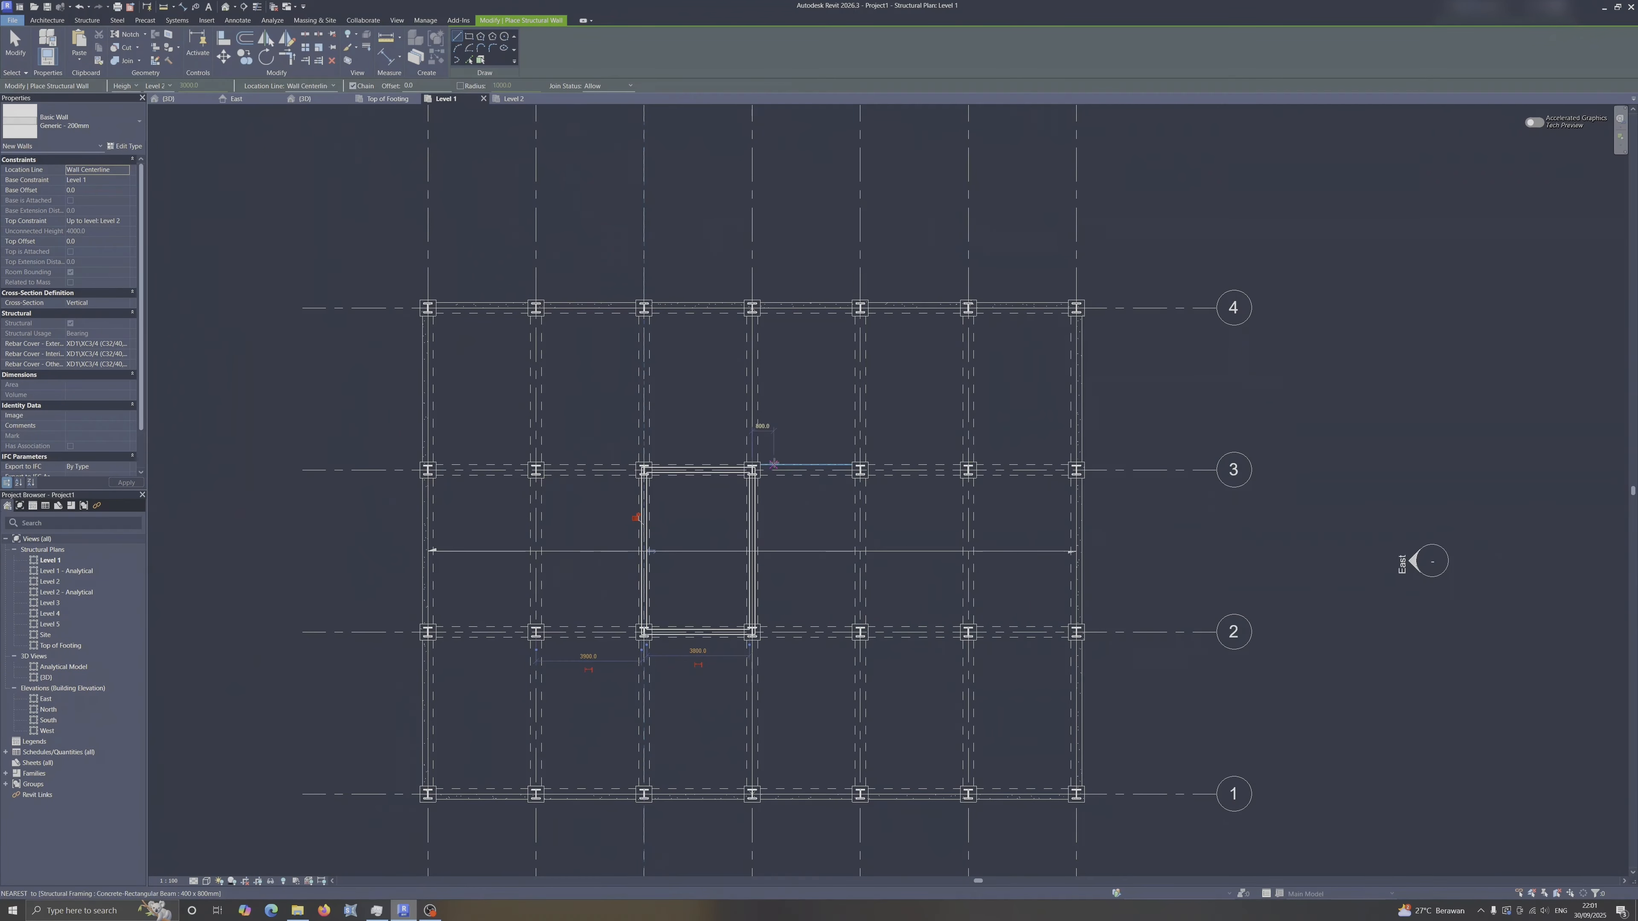
End wall placement and select all four core walls between Level 1 and Level 2 in the 3D view.
key(Escape)
key(Escape)
click(320, 99)
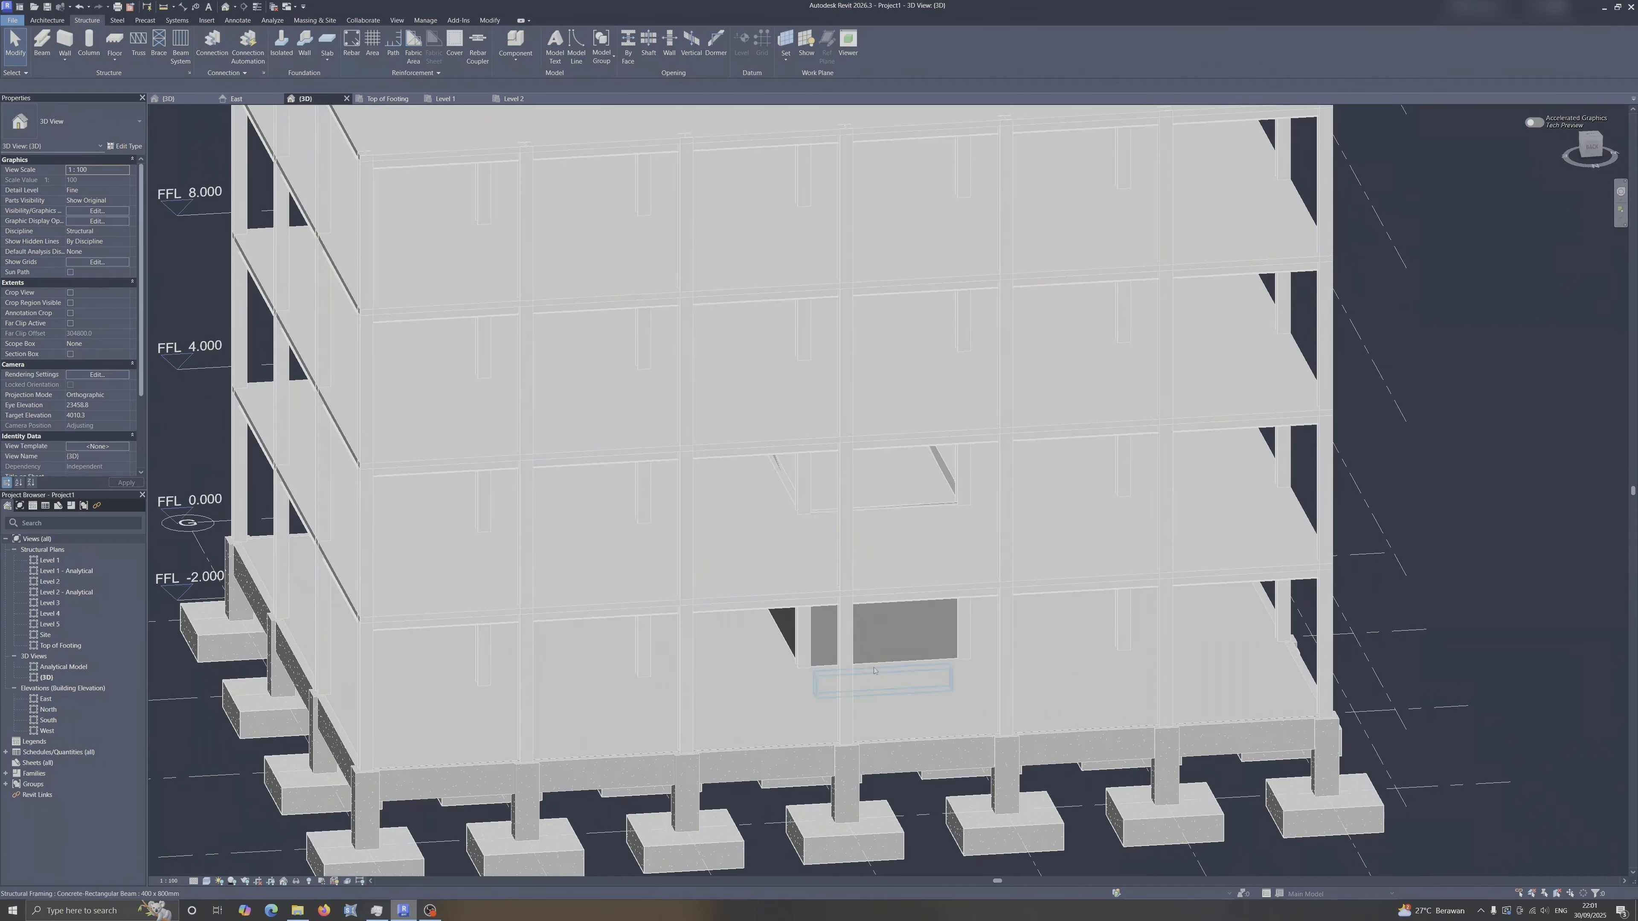
scroll(864, 675, up, 5)
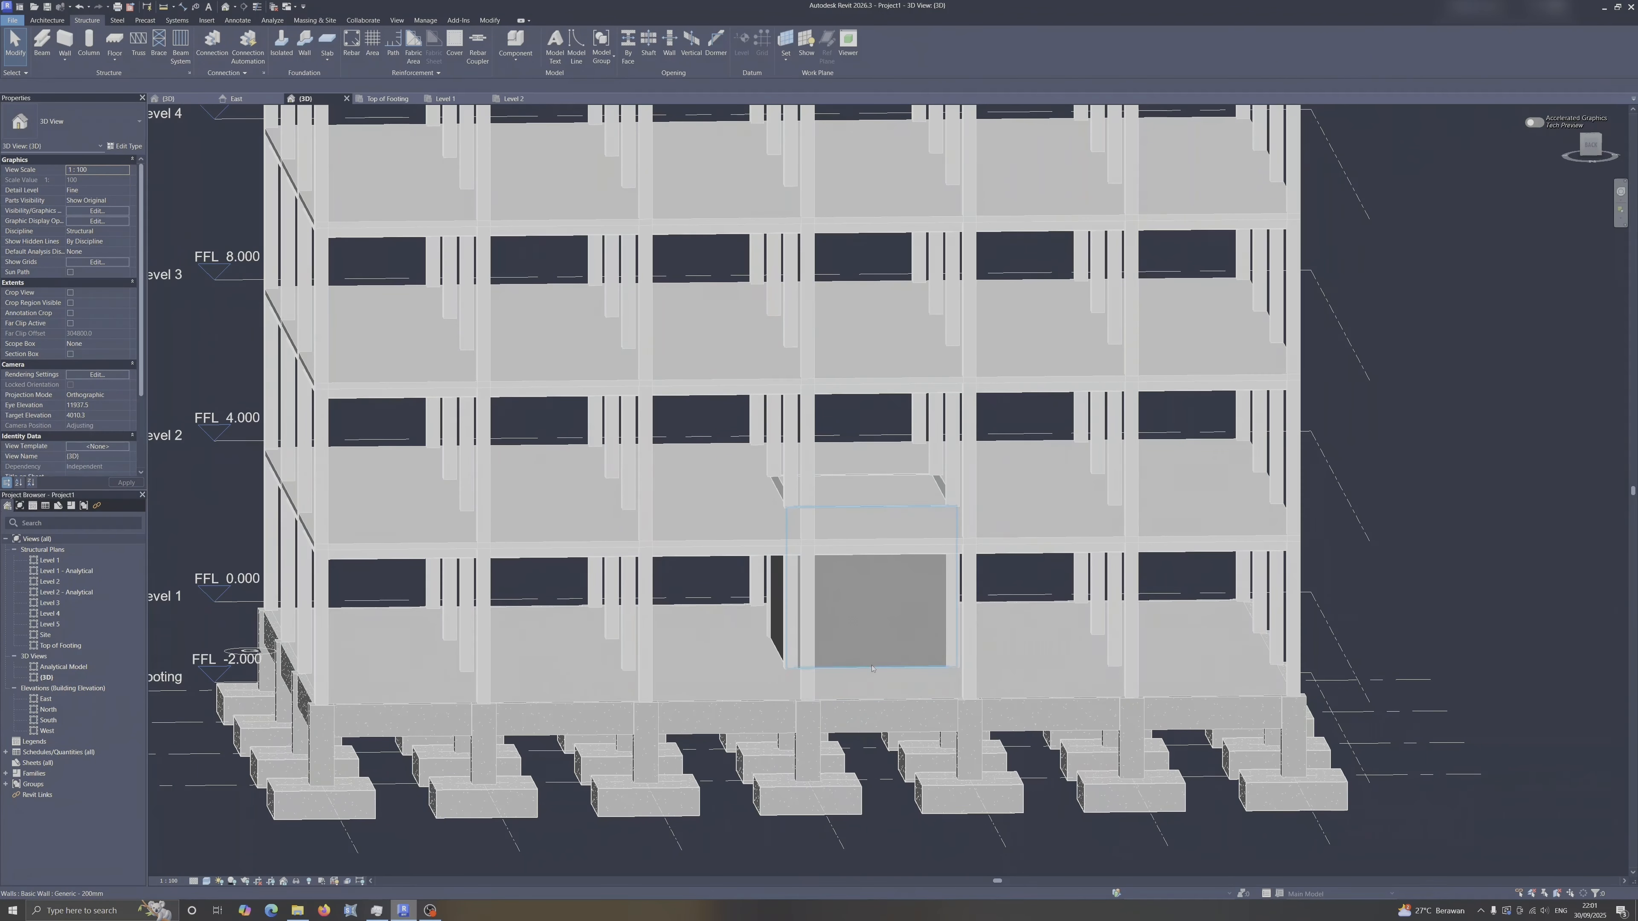
click(818, 660)
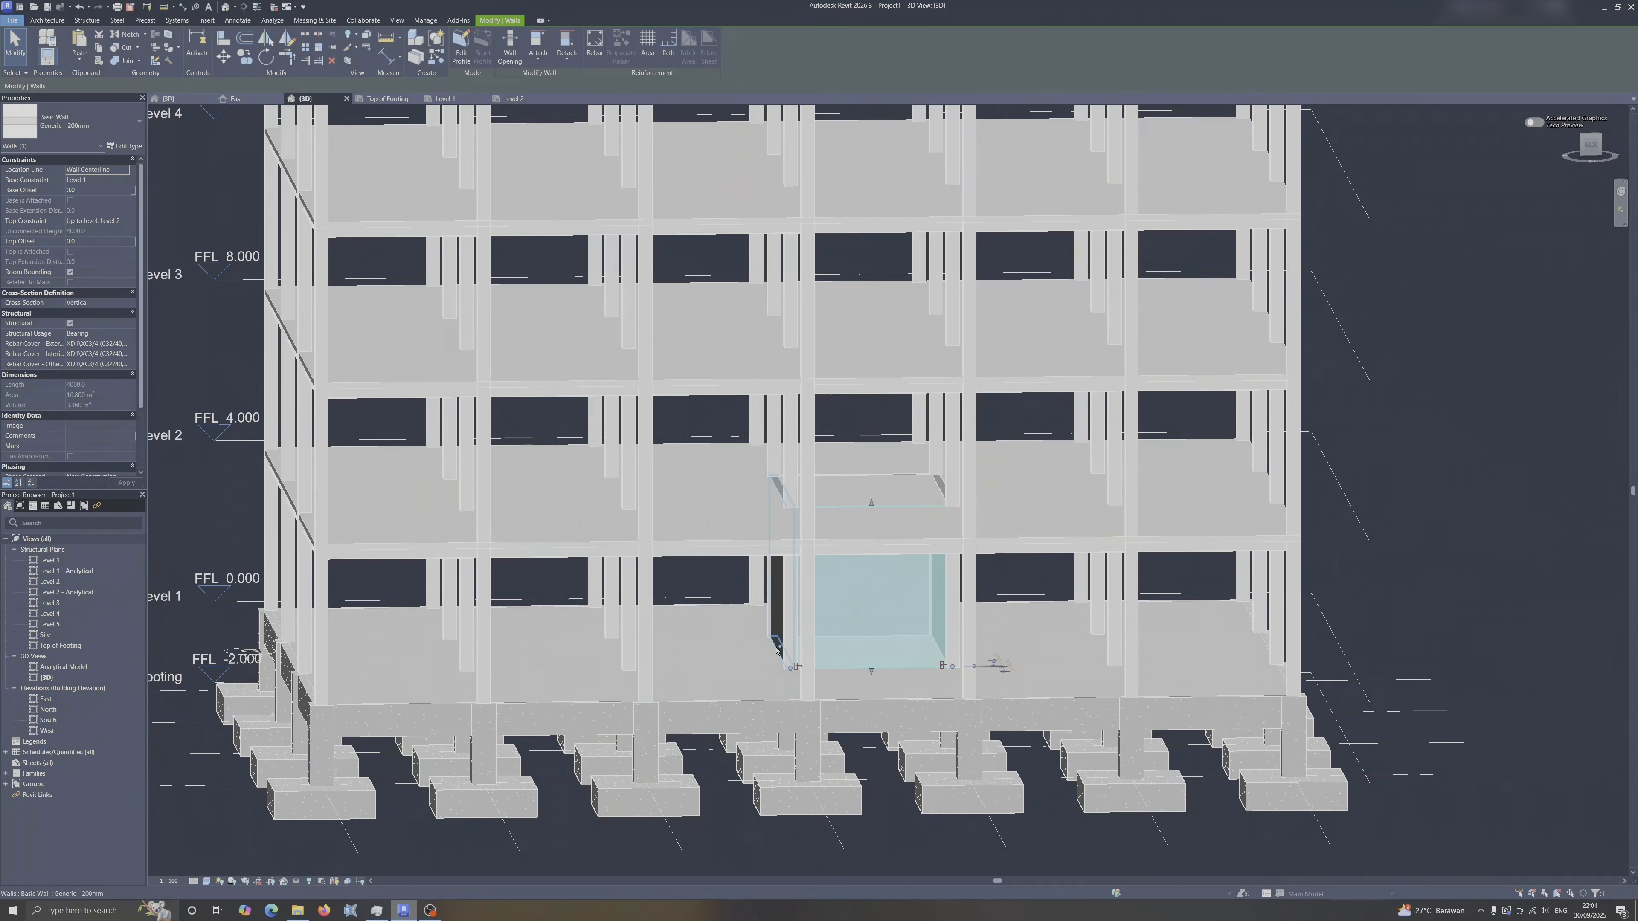
ctrl+click(778, 648)
shift+middle_drag(778, 648, 652, 671)
ctrl+click(866, 667)
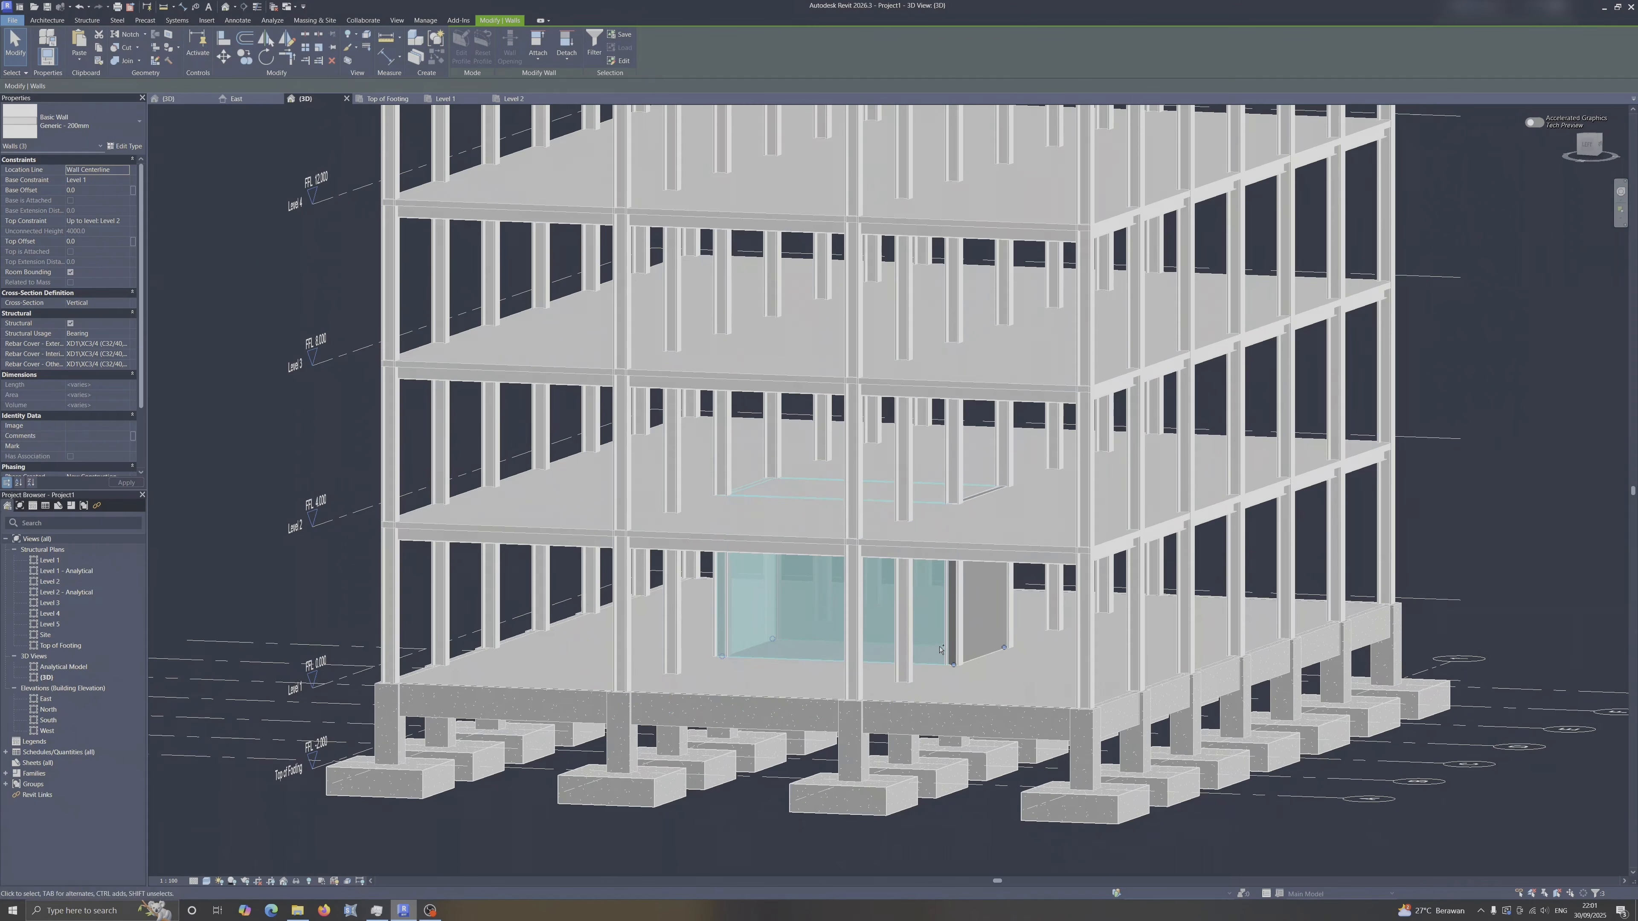
ctrl+click(991, 656)
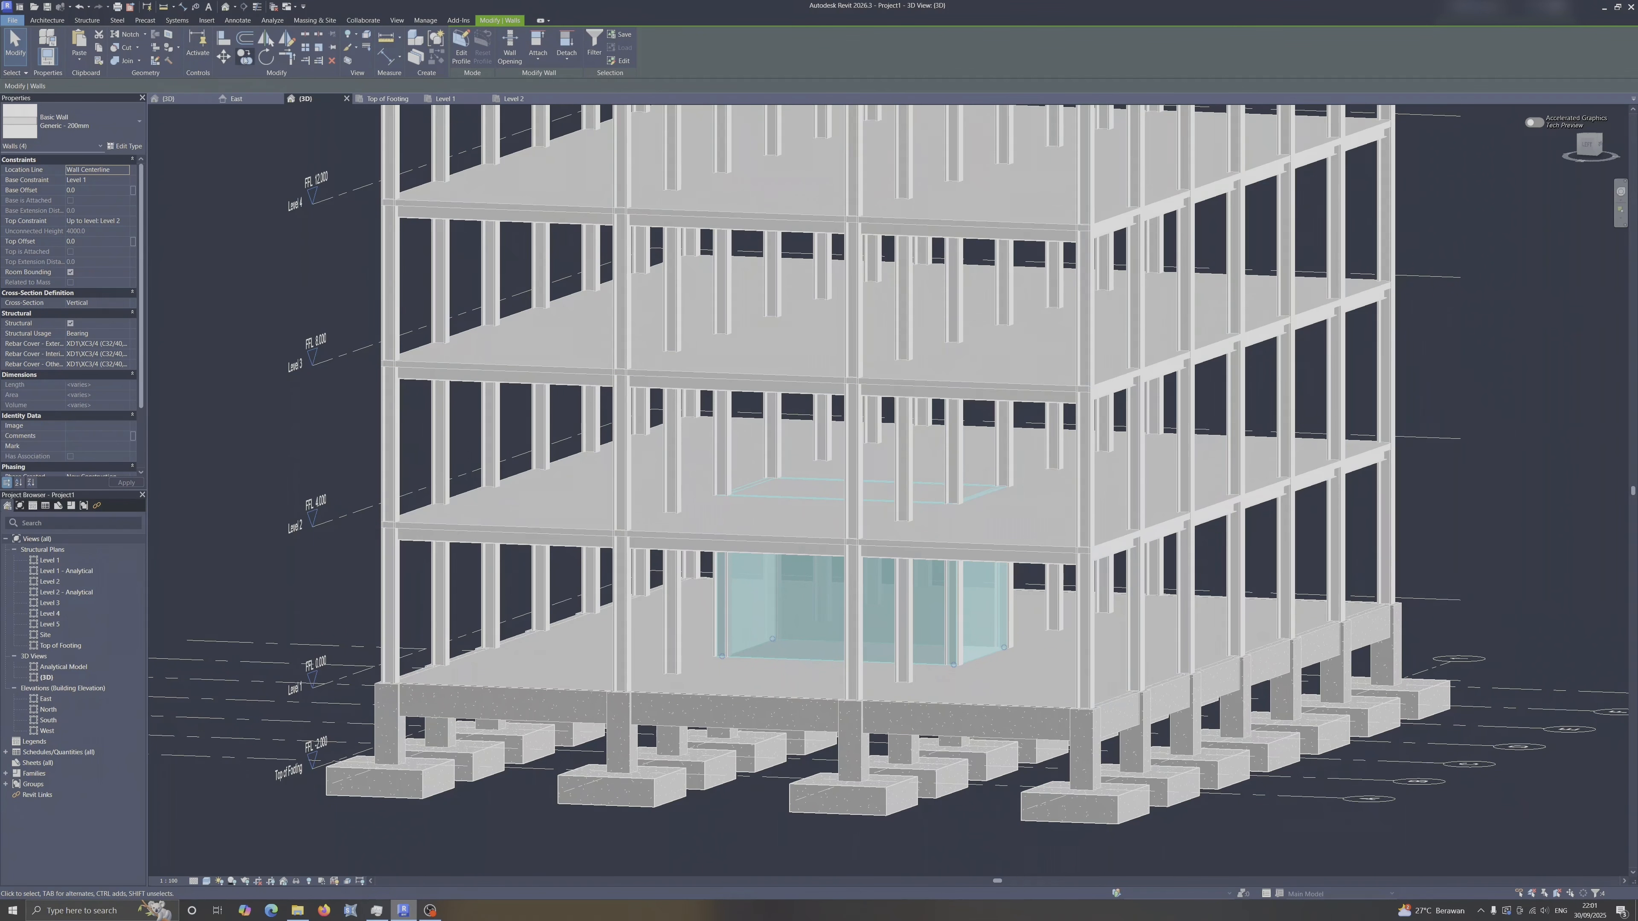
Copy the selected core walls and paste them aligned to Level 3, Level 4 and Level 5, then clear the selection.
click(96, 48)
click(84, 60)
click(107, 90)
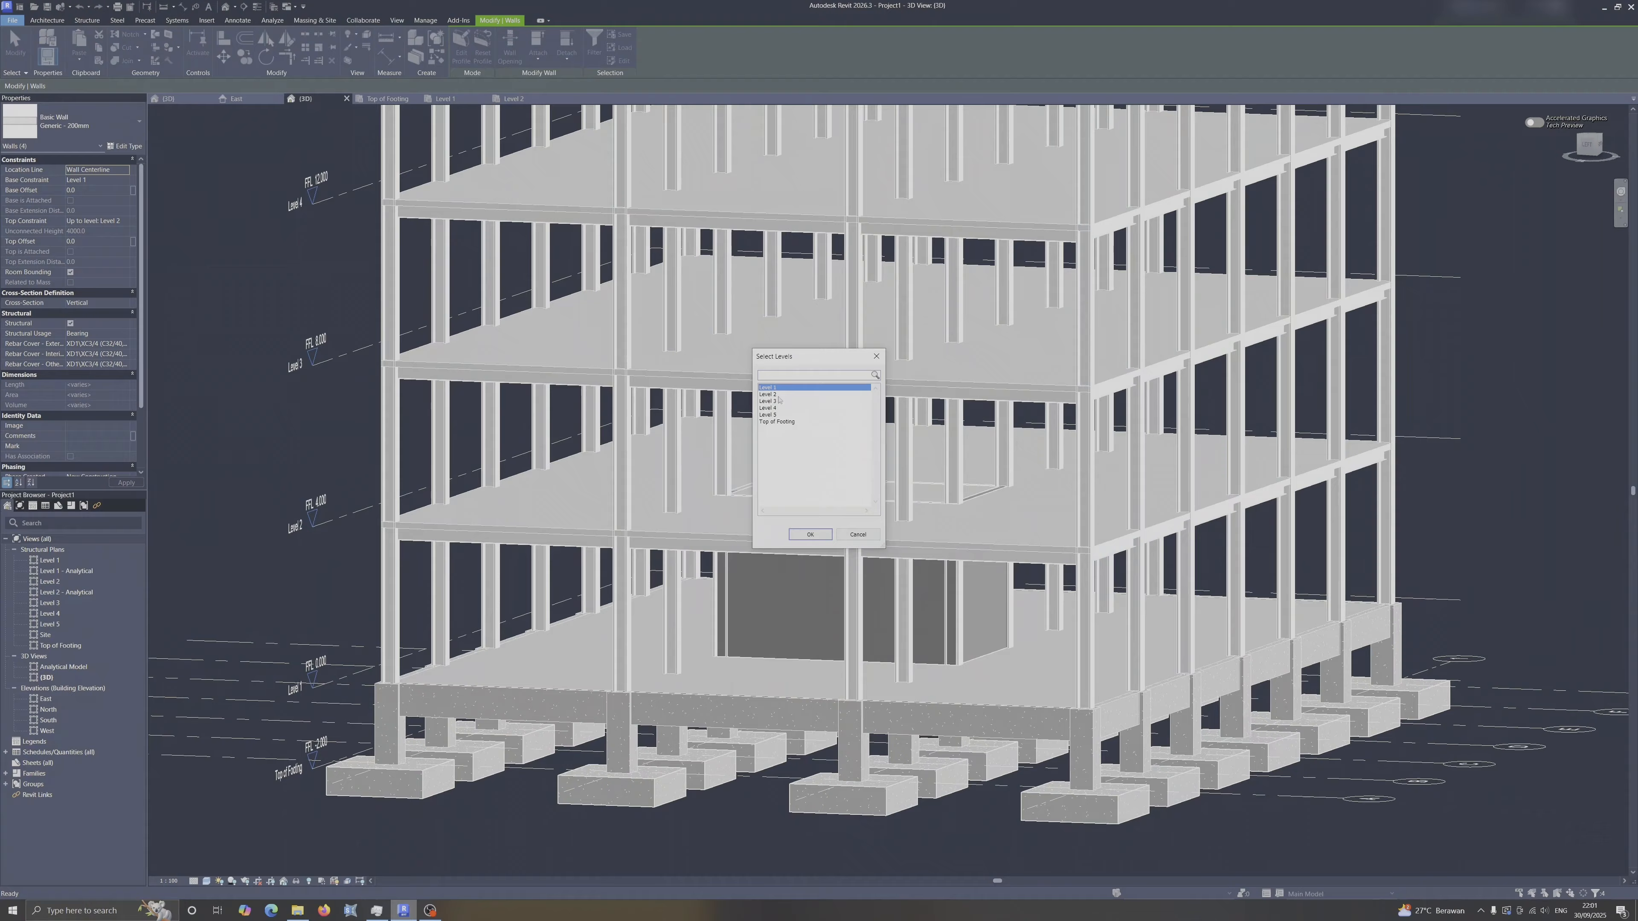
drag(779, 395, 778, 410)
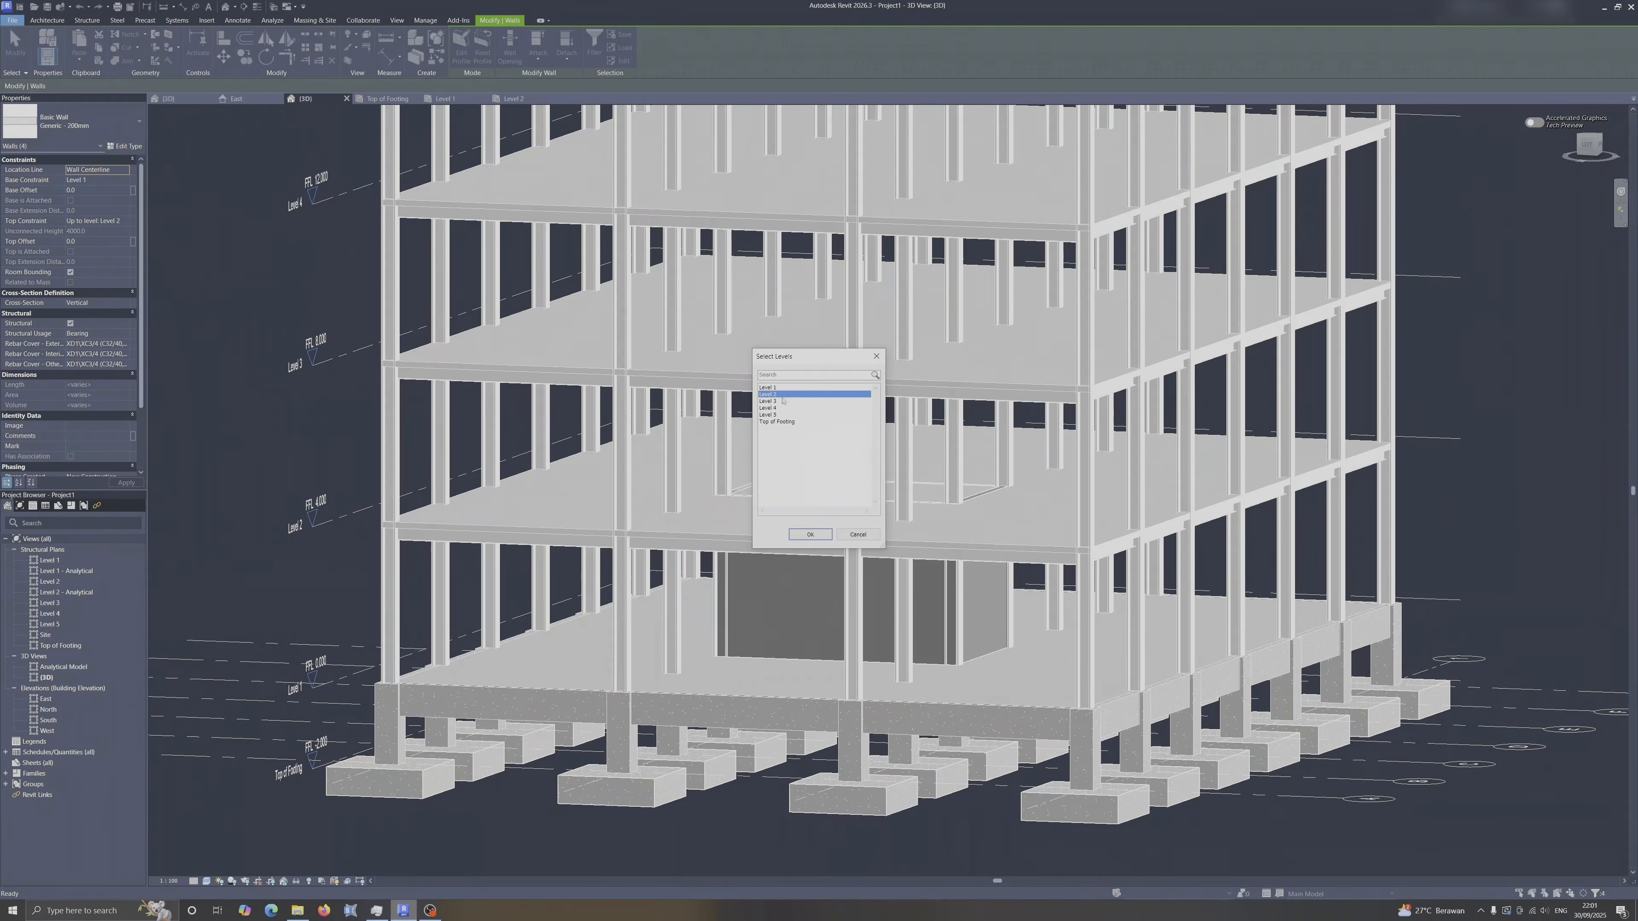
click(778, 402)
drag(785, 405, 778, 415)
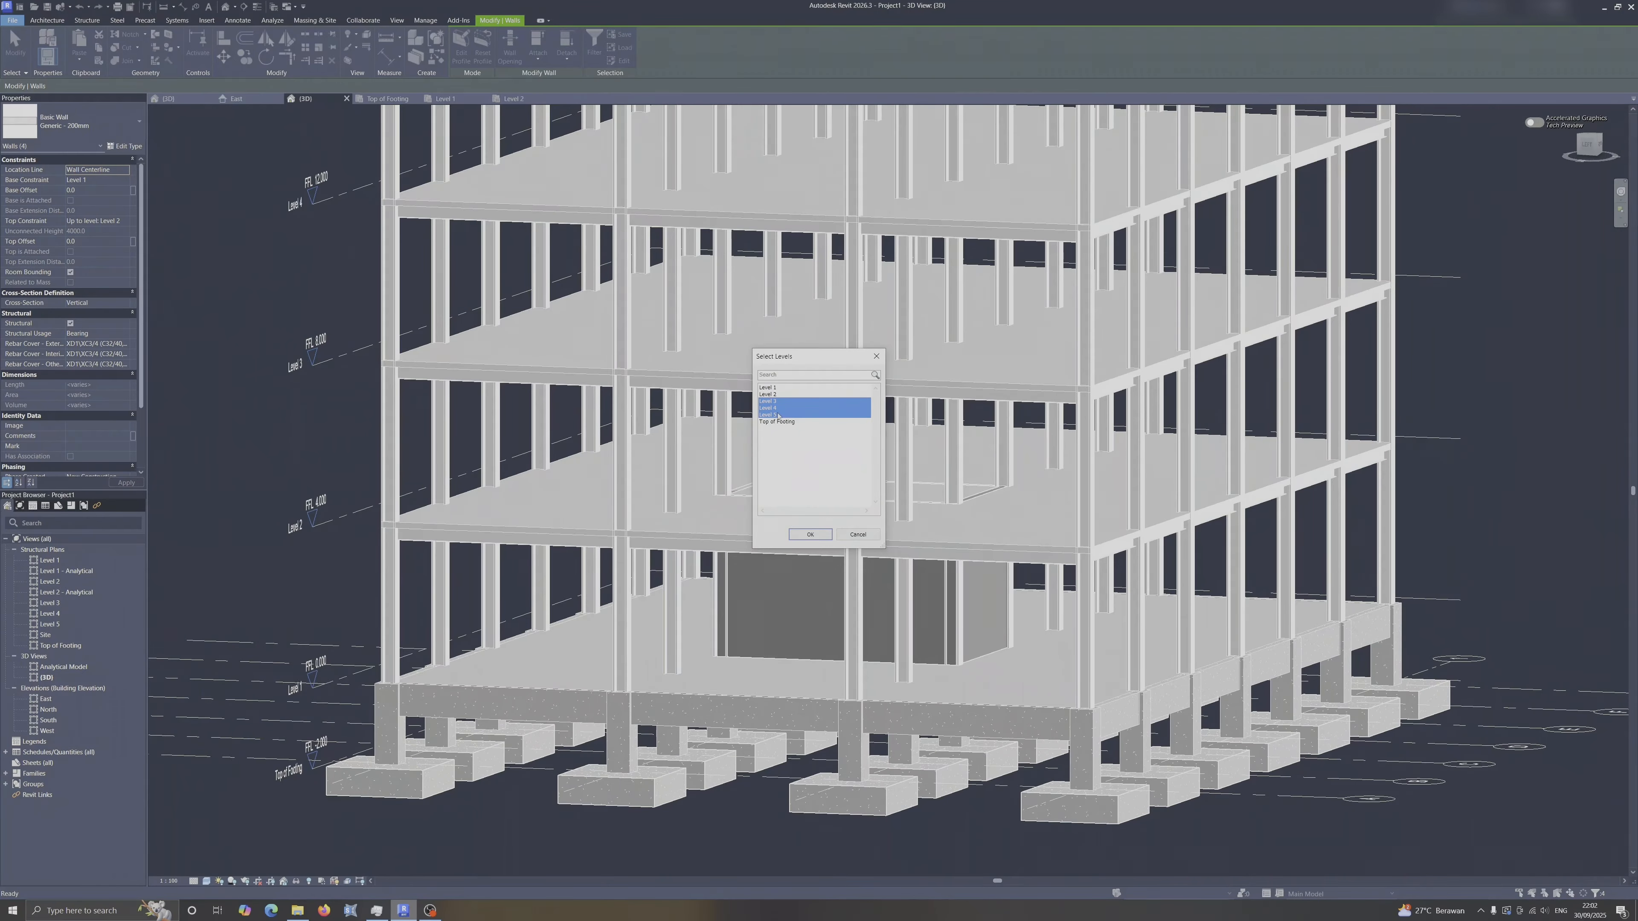
click(820, 541)
scroll(841, 695, down, 1)
middle_drag(841, 695, 778, 871)
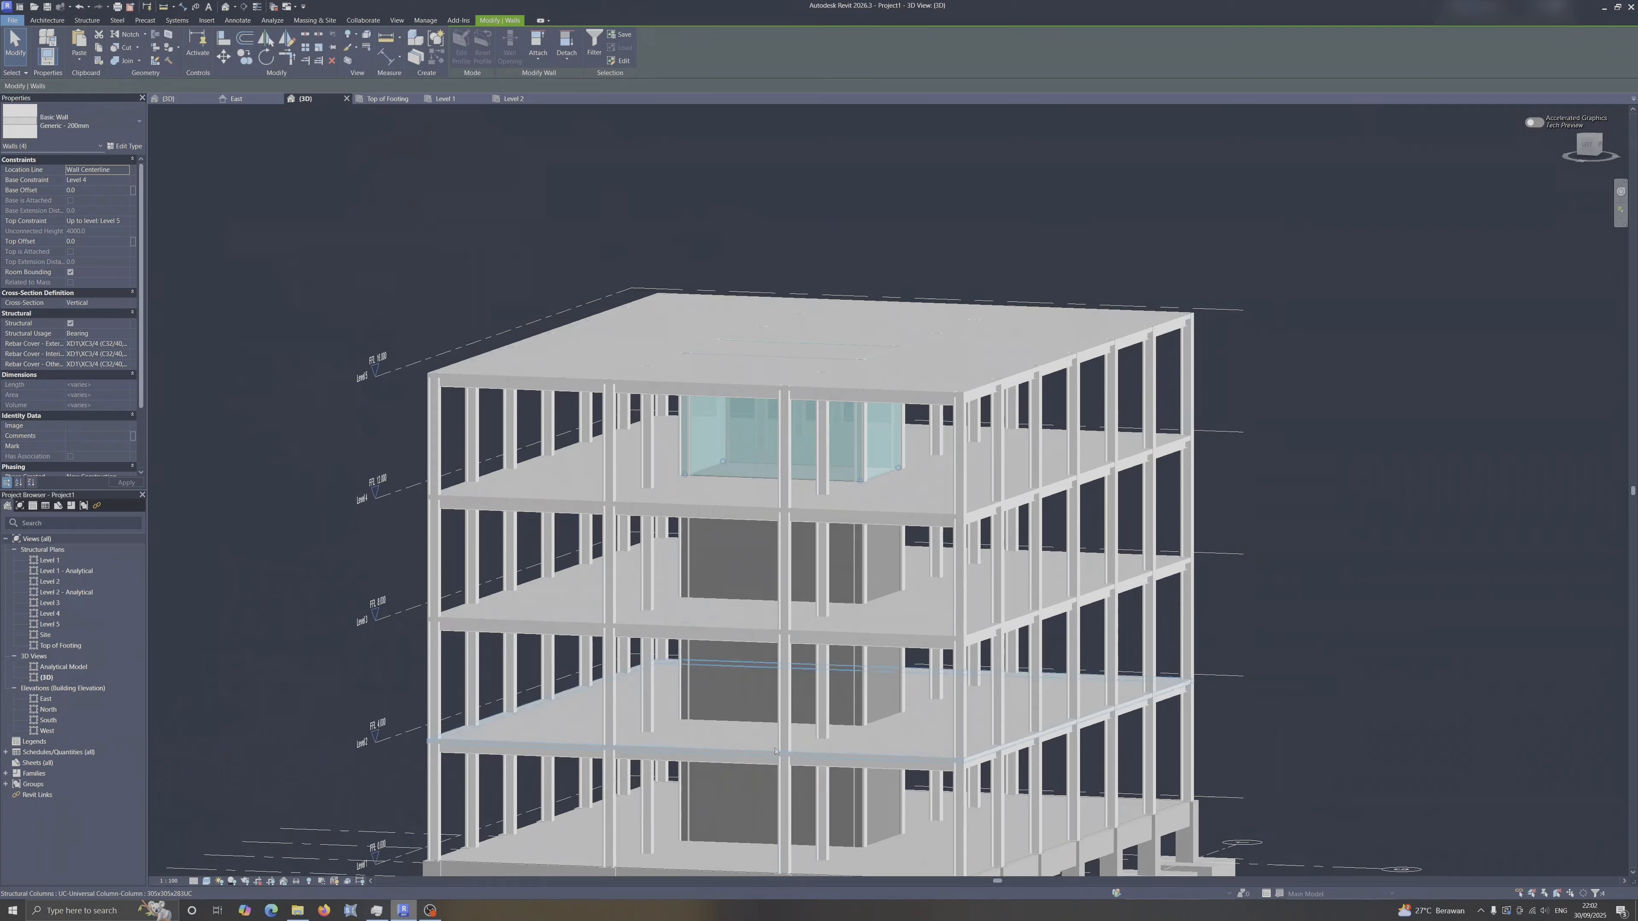
shift+middle_drag(742, 741, 824, 741)
scroll(832, 743, up, 1)
click(1415, 676)
middle_drag(955, 797, 910, 559)
shift+middle_drag(671, 609, 867, 651)
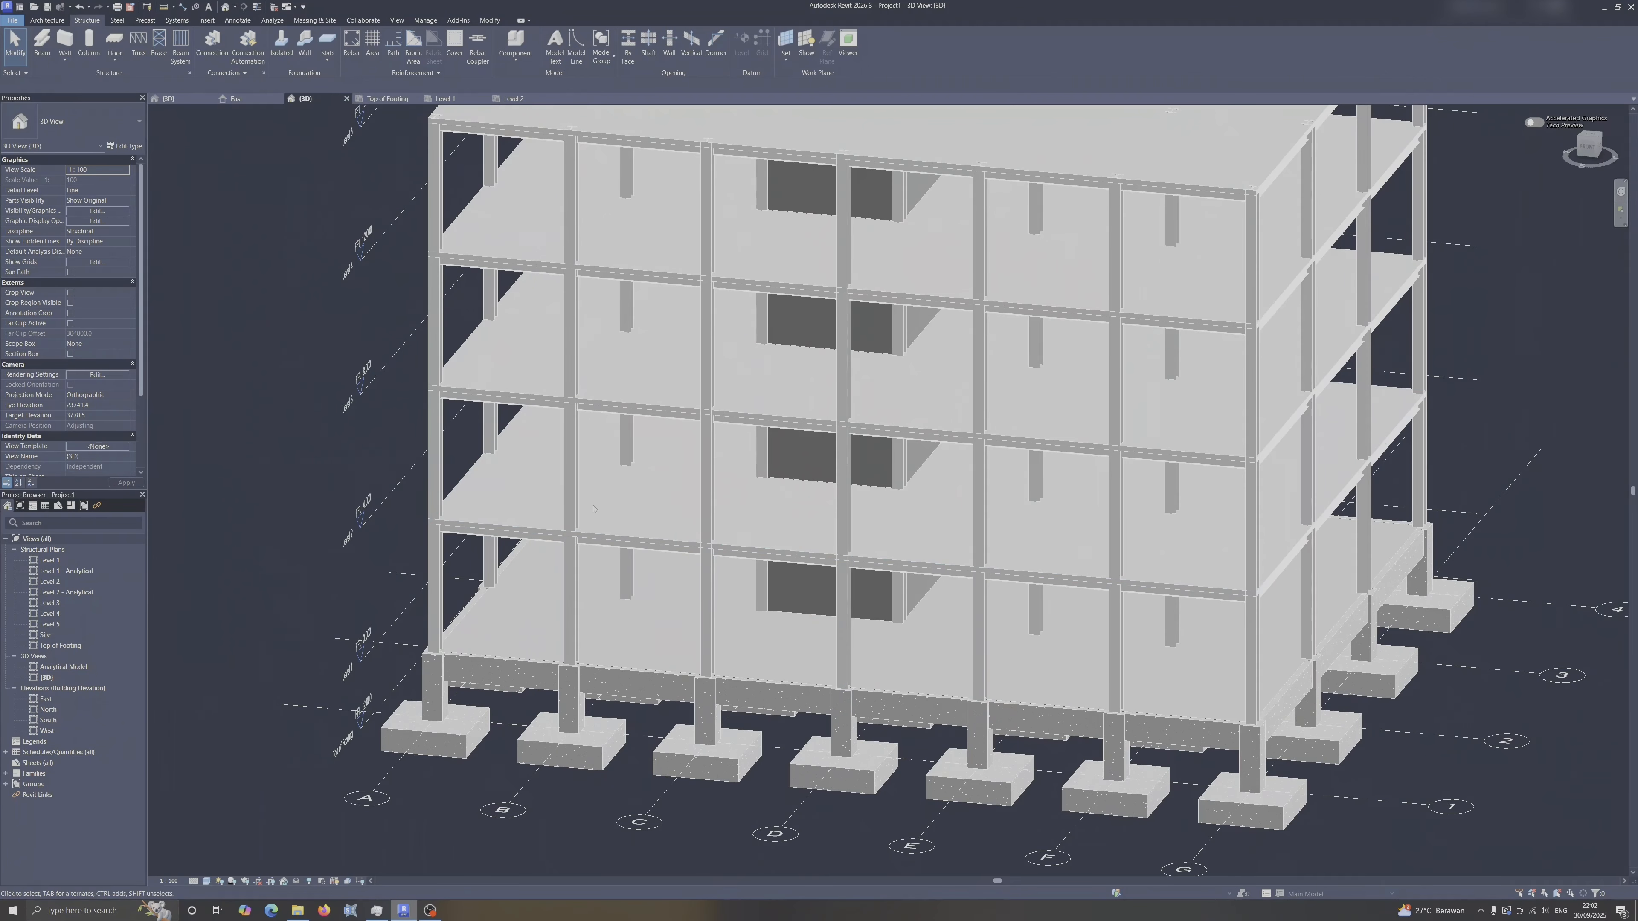
shift+middle_drag(593, 509, 1144, 539)
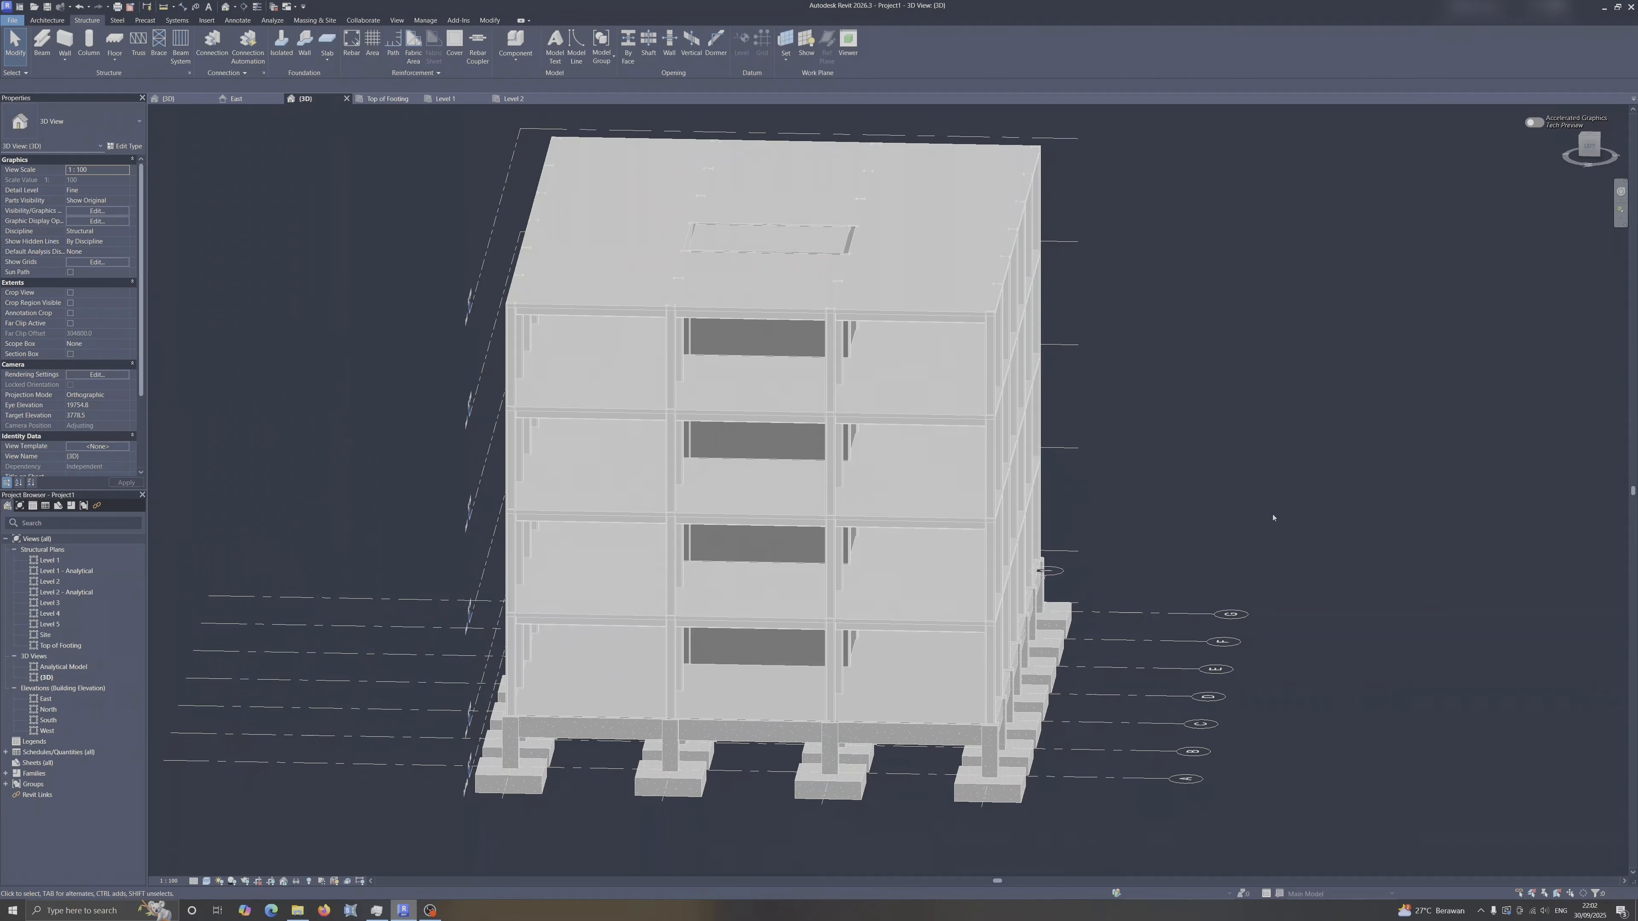